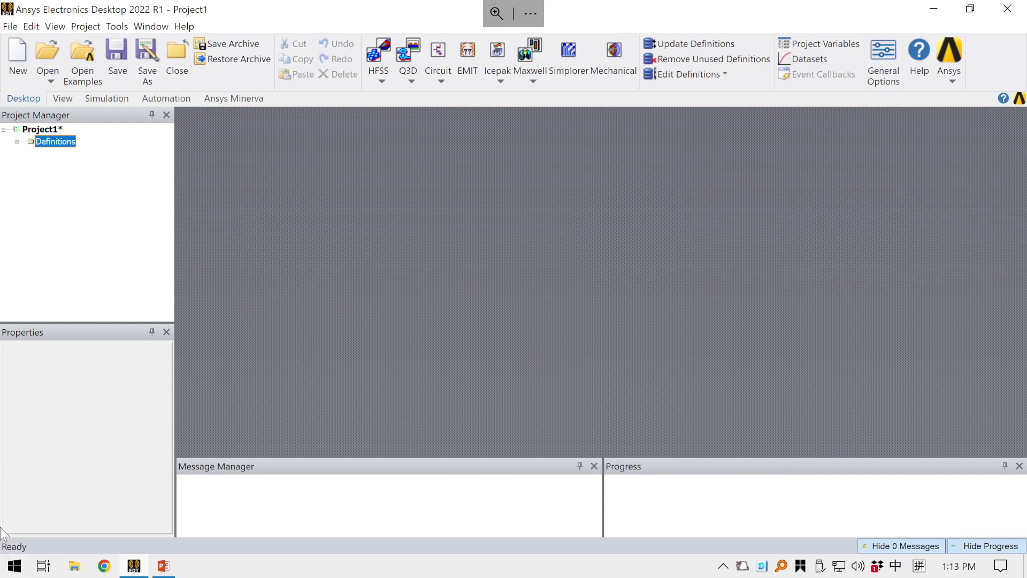
pyautogui.click(16, 564)
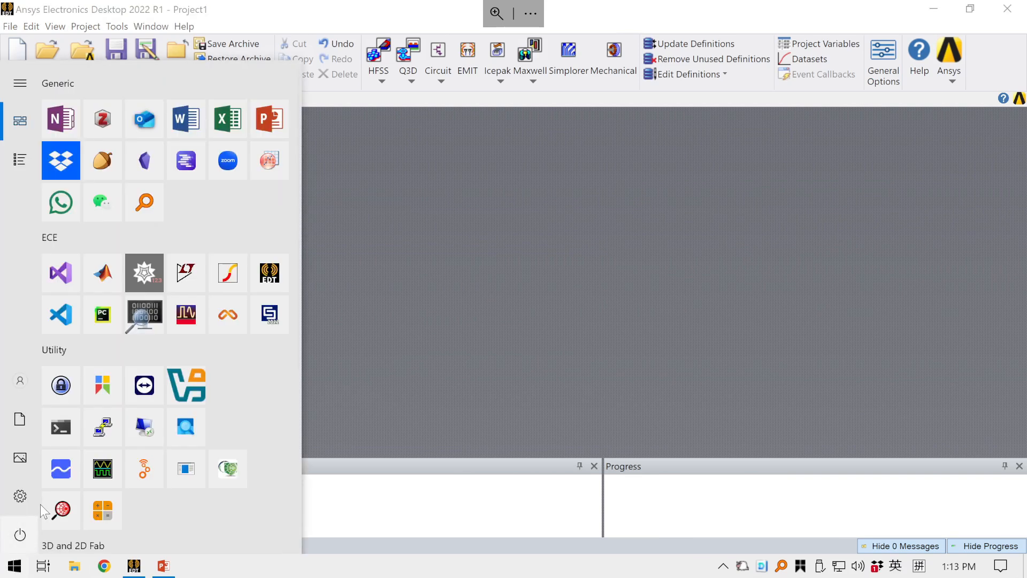
pyautogui.click(356, 397)
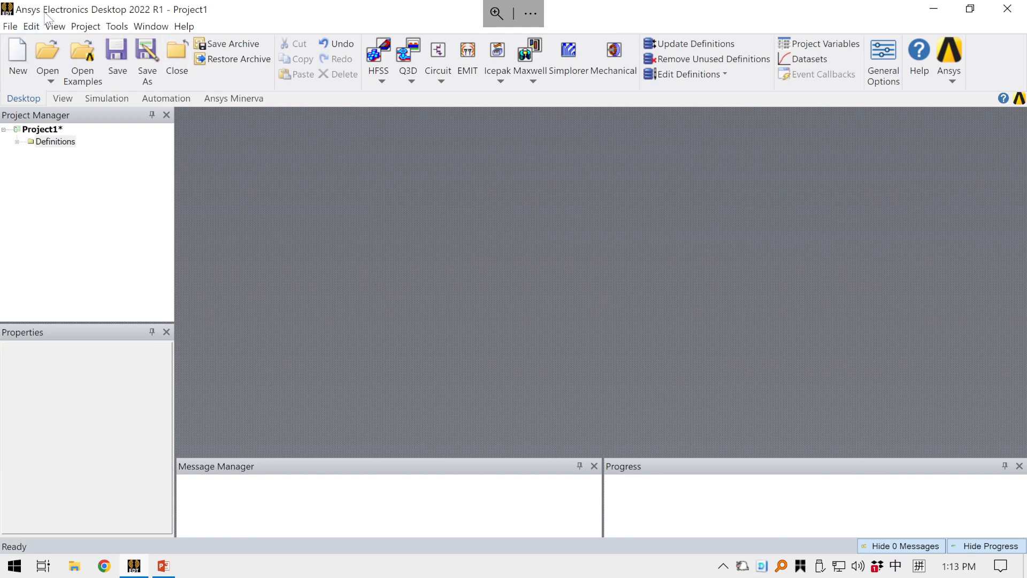
# Insert an HFSS design into Project1 and widen the project tree area to show its full name.
pyautogui.moveTo(70, 3)
pyautogui.rightClick(46, 130)
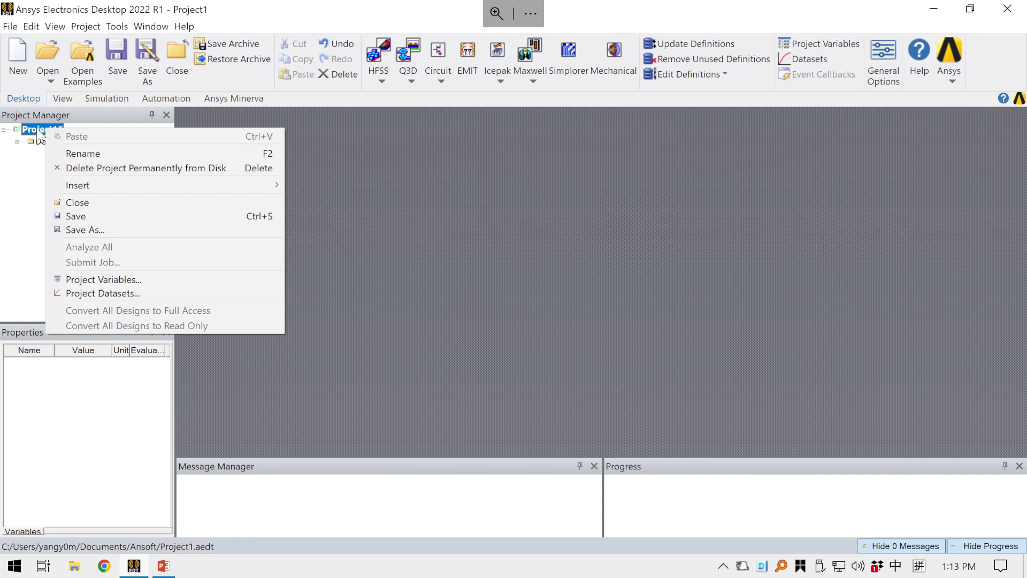
pyautogui.moveTo(260, 188)
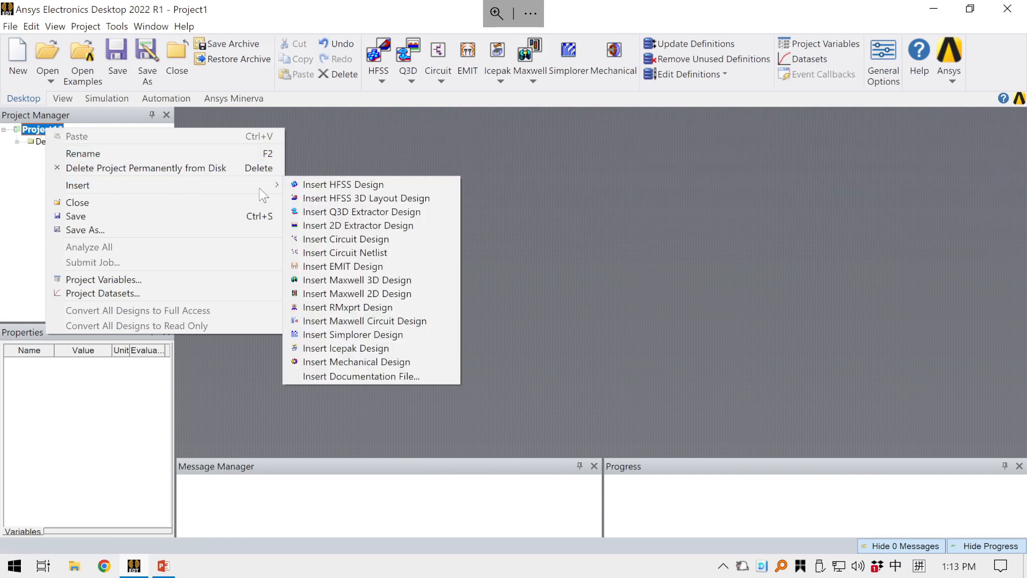
pyautogui.click(292, 185)
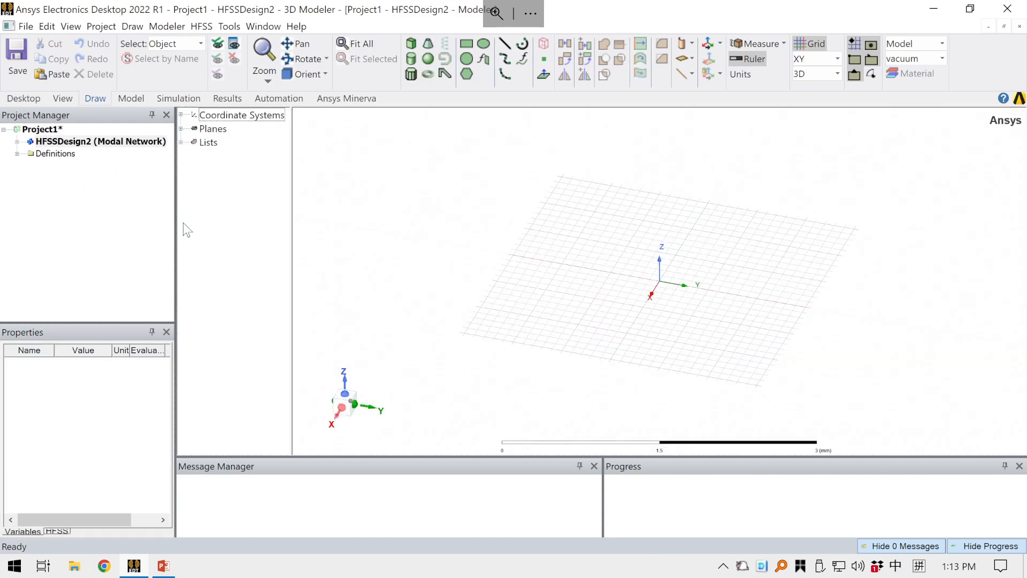
pyautogui.moveTo(176, 216); pyautogui.dragTo(208, 216)
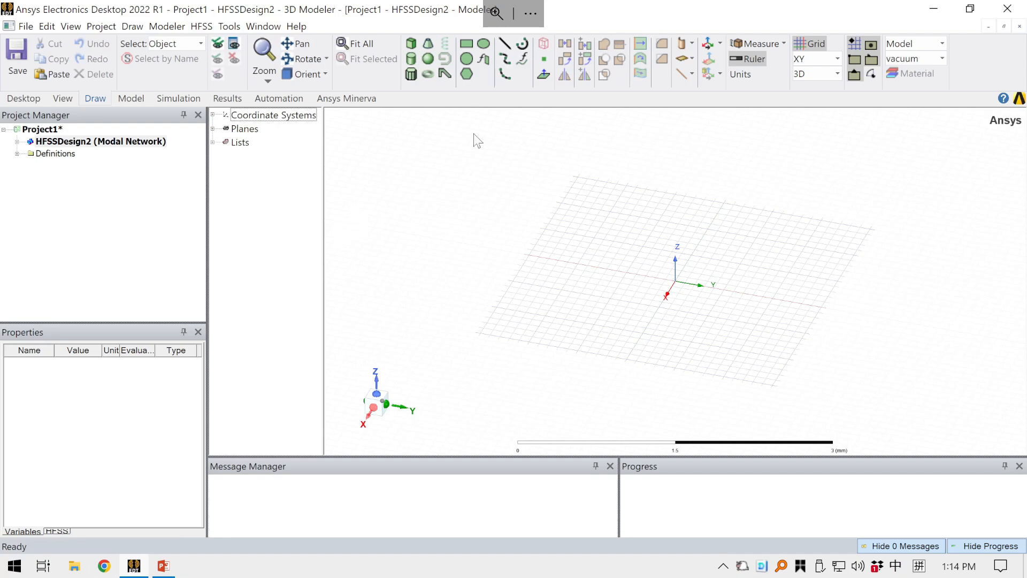
pyautogui.scroll(5, 686, 288)
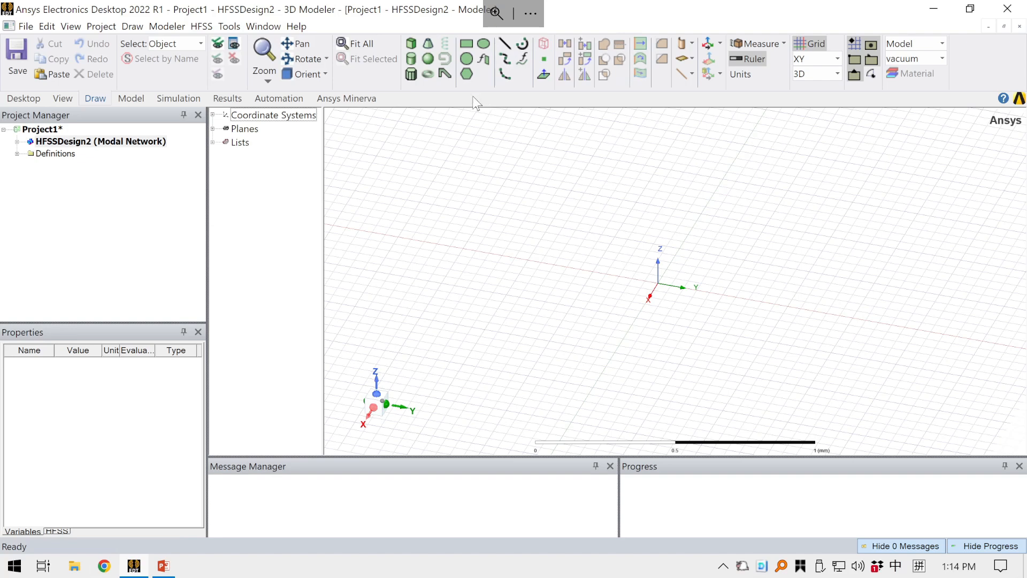
pyautogui.scroll(-1, 652, 230)
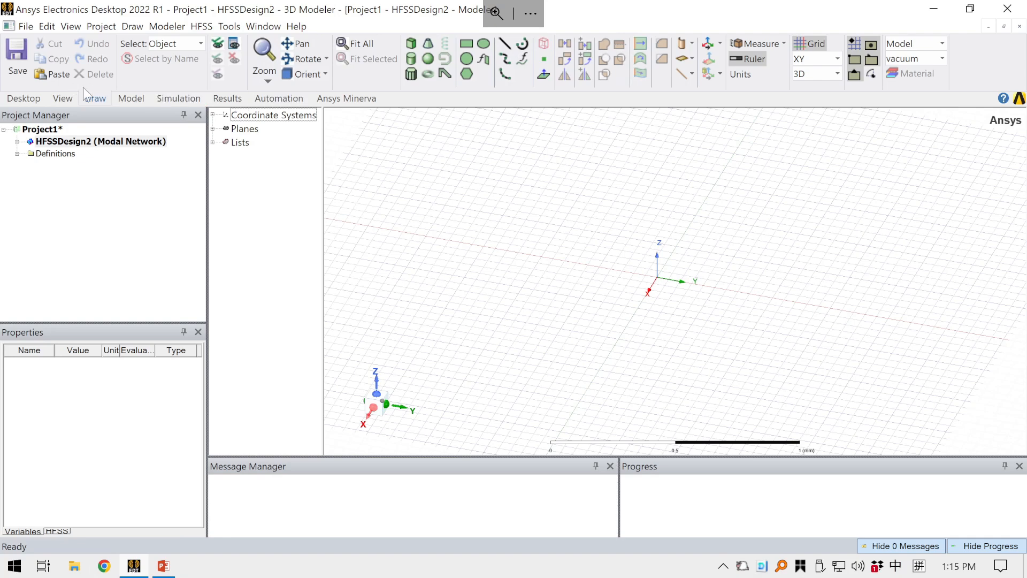
pyautogui.click(130, 98)
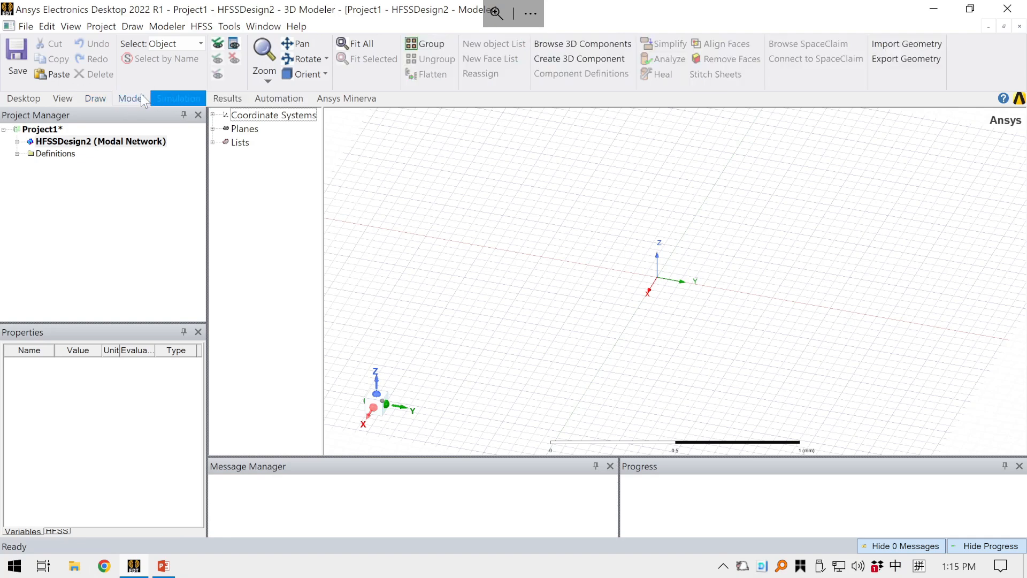
pyautogui.click(196, 99)
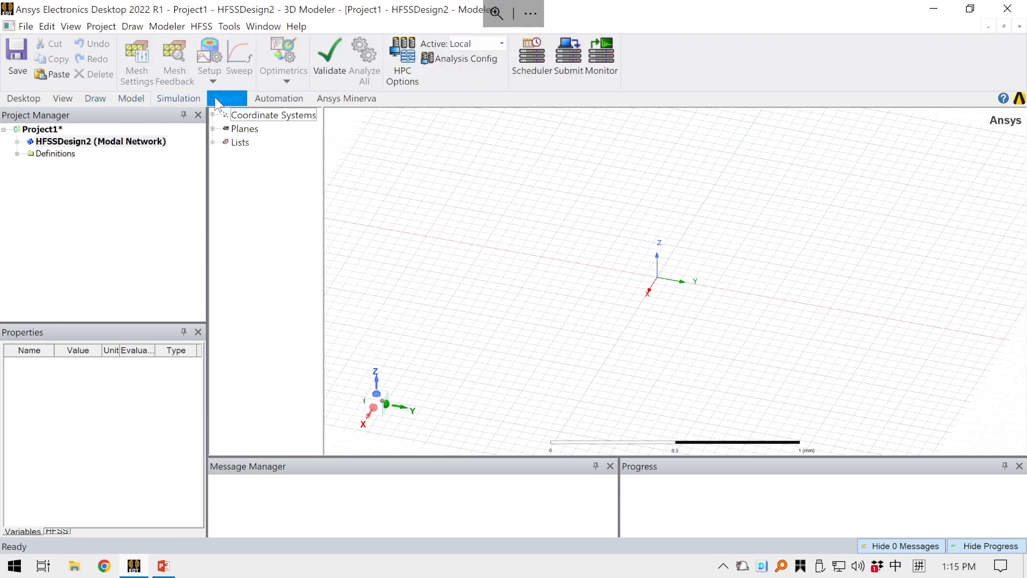
pyautogui.click(216, 101)
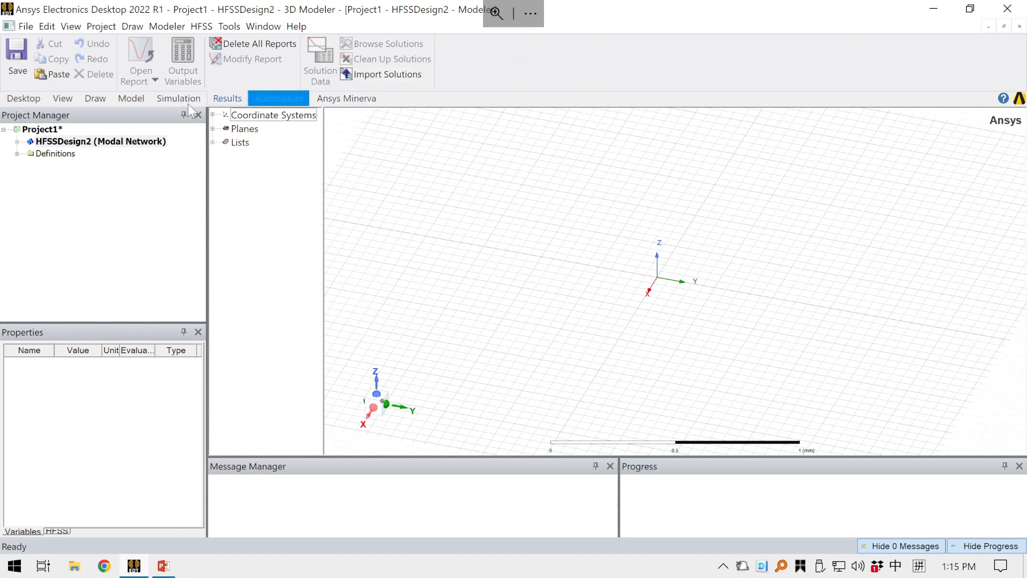
pyautogui.click(91, 98)
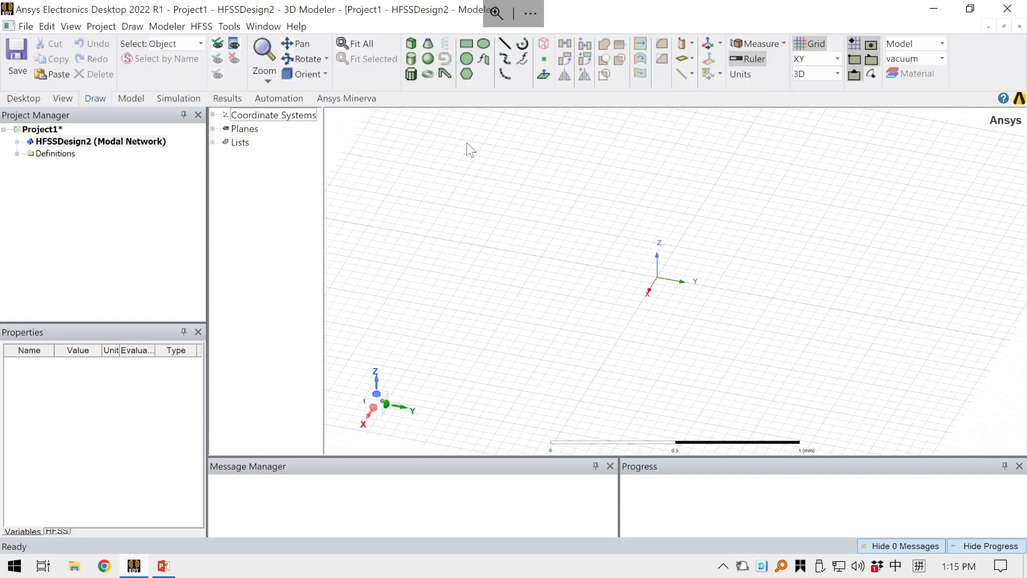
# Switch to the PowerPoint tutorial deck and view slide 3 on the patch antenna design procedure and equations.
pyautogui.click(163, 565)
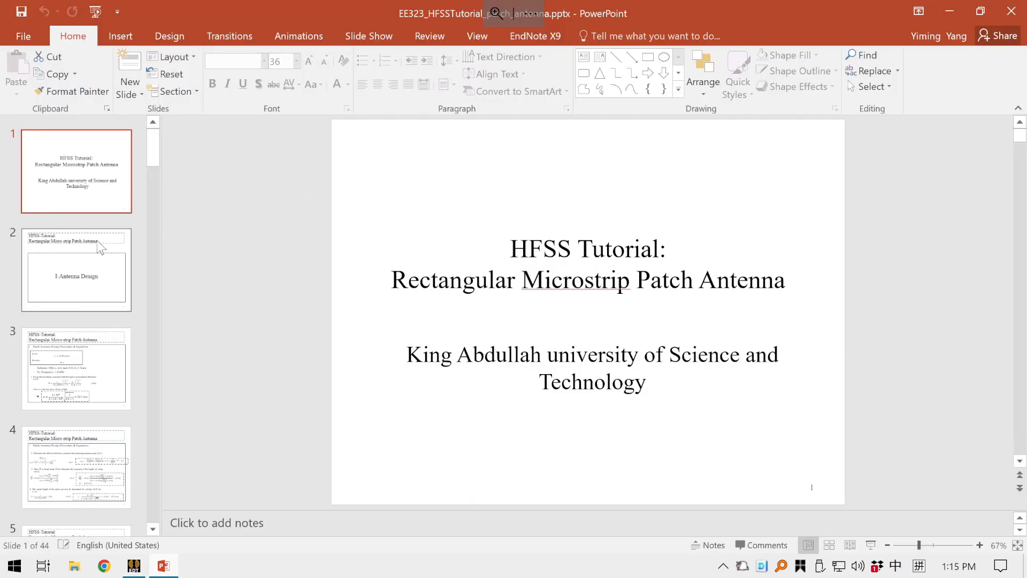
pyautogui.scroll(-2, 89, 289)
pyautogui.click(85, 293)
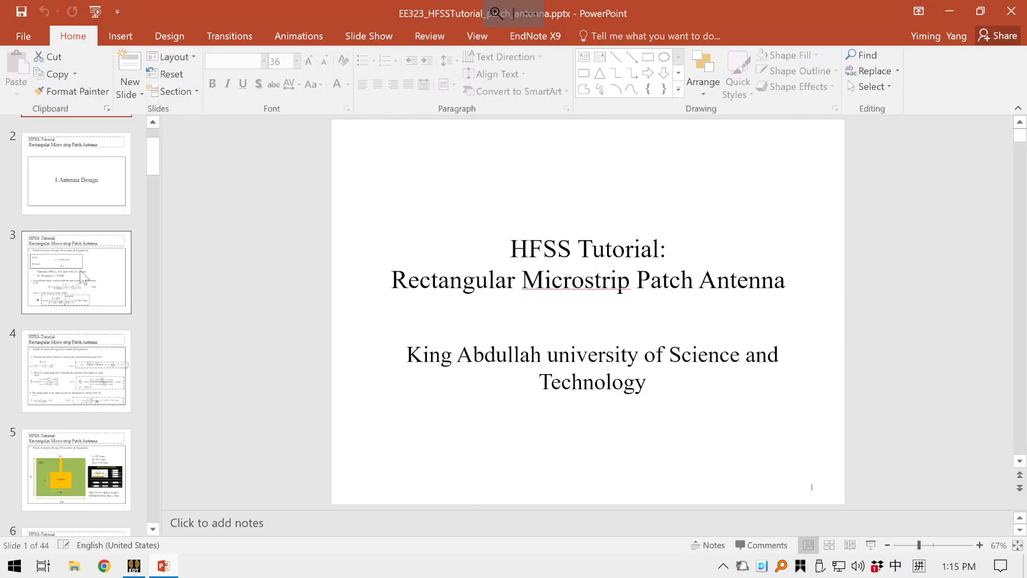
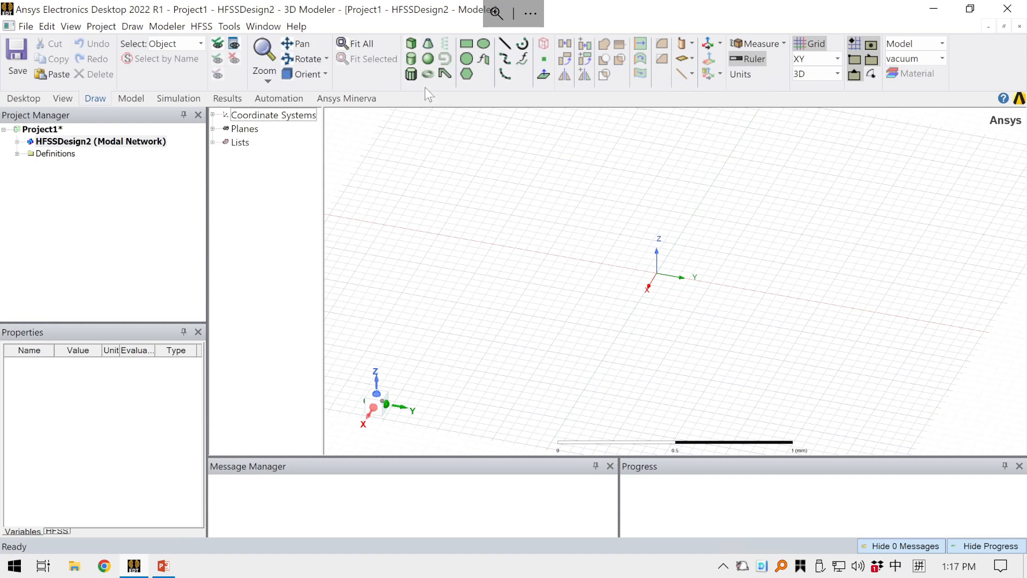
# Draw a trial box about 0.2 mm high around the origin on the XY plane and delete it.
pyautogui.click(412, 47)
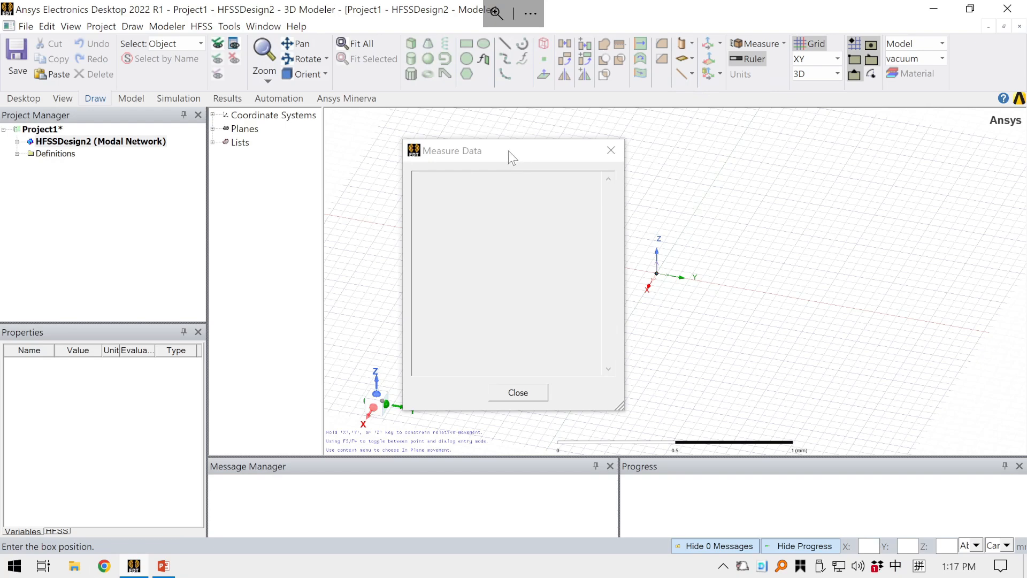
pyautogui.moveTo(508, 151); pyautogui.dragTo(243, 172)
pyautogui.click(345, 172)
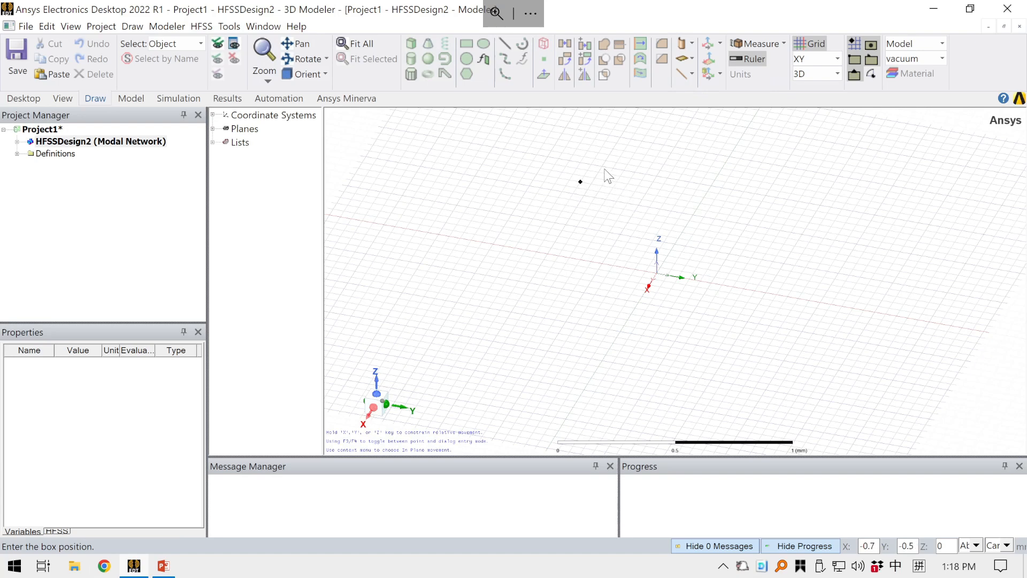
pyautogui.scroll(-2, 598, 181)
pyautogui.scroll(-3, 596, 181)
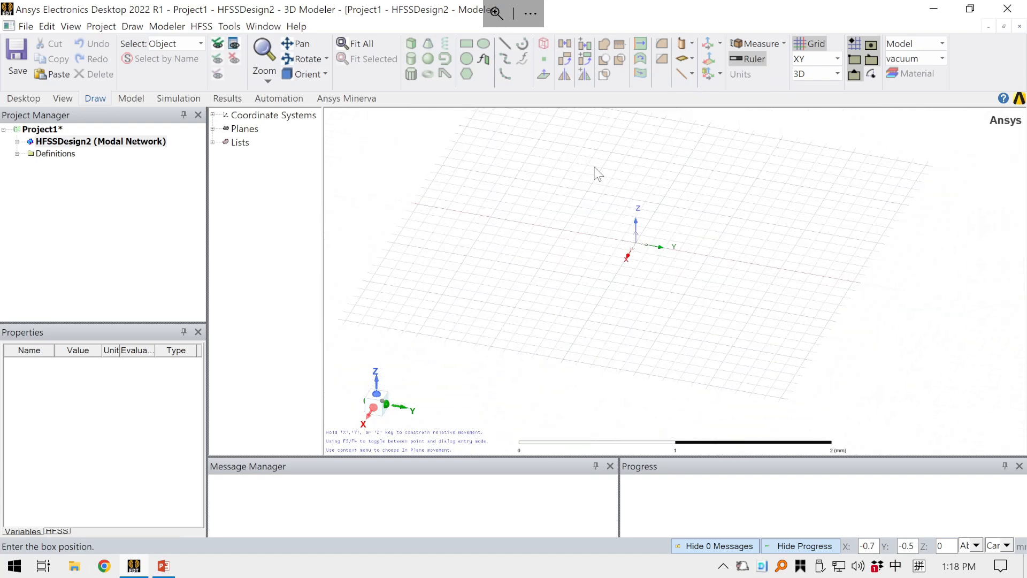
pyautogui.click(577, 158)
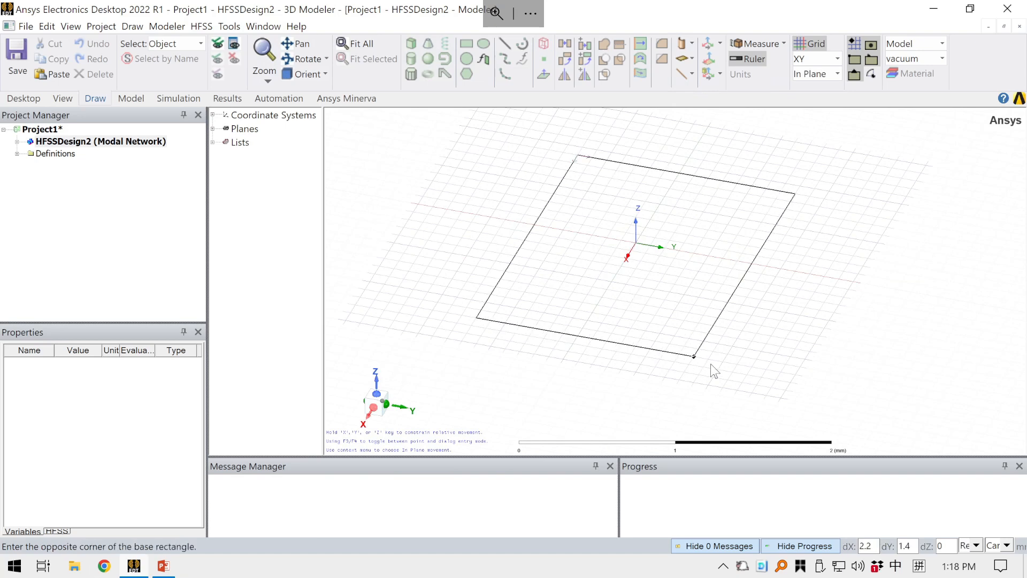
pyautogui.click(689, 340)
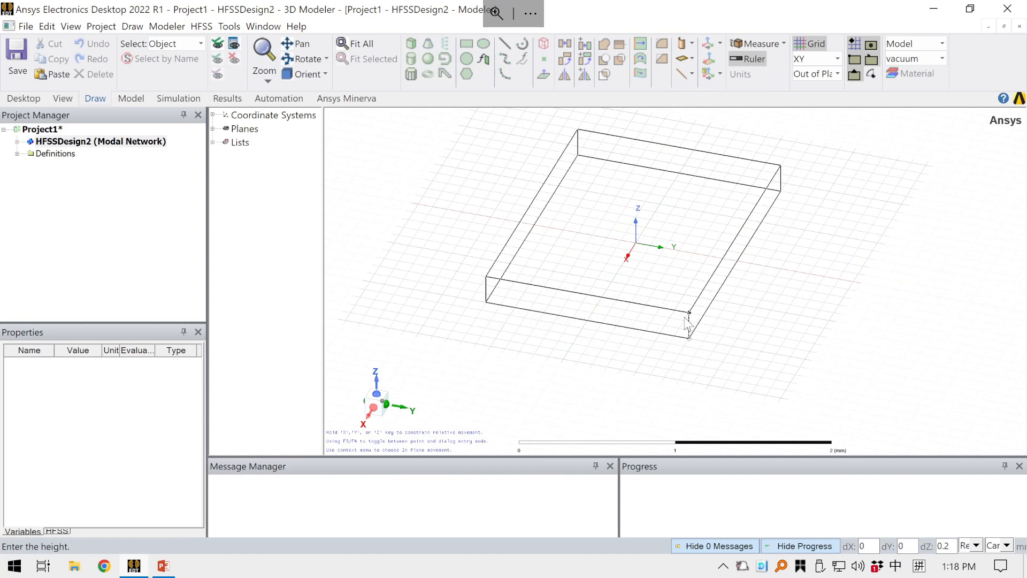
pyautogui.click(684, 317)
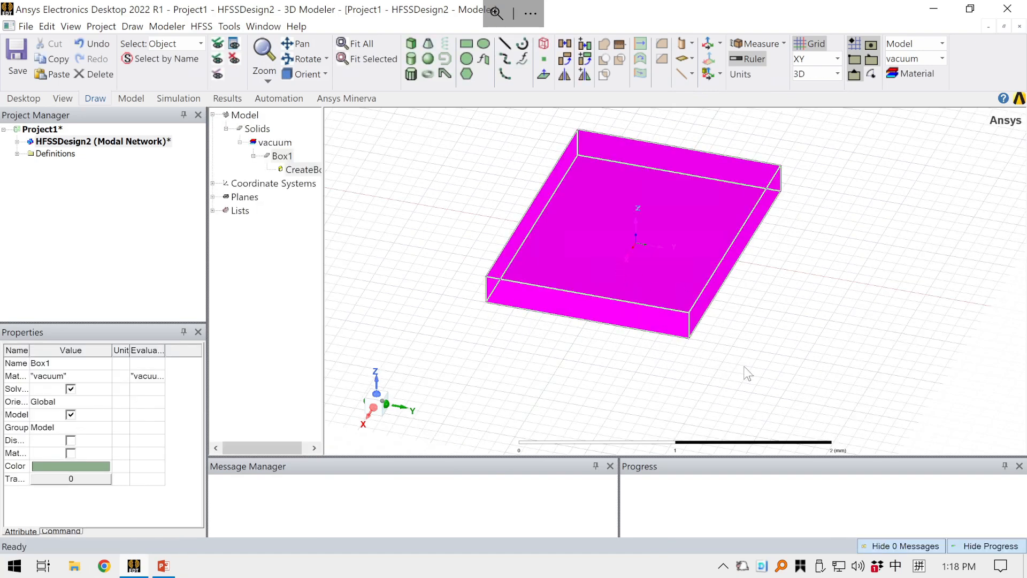
pyautogui.click(747, 369)
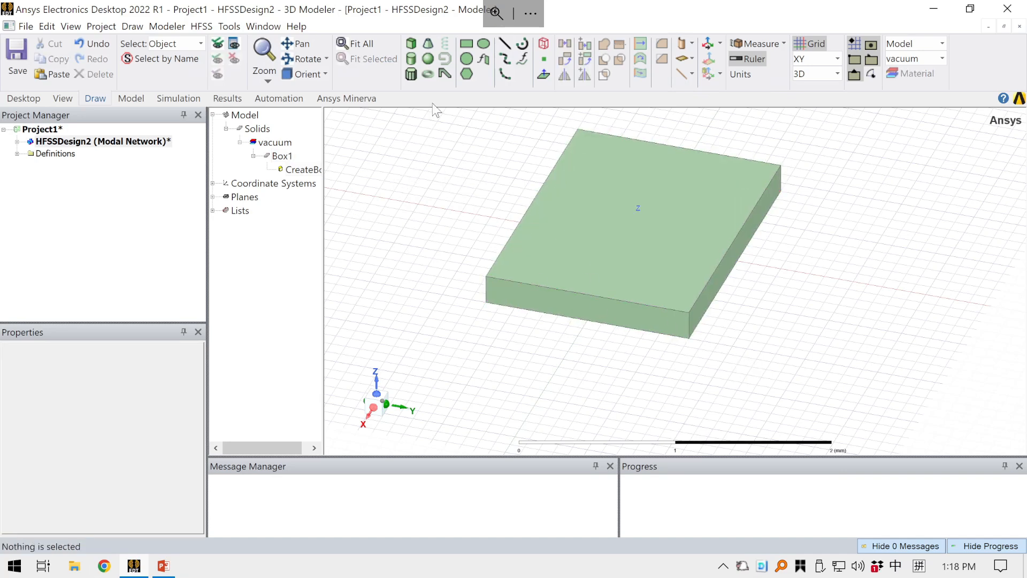
pyautogui.click(672, 225)
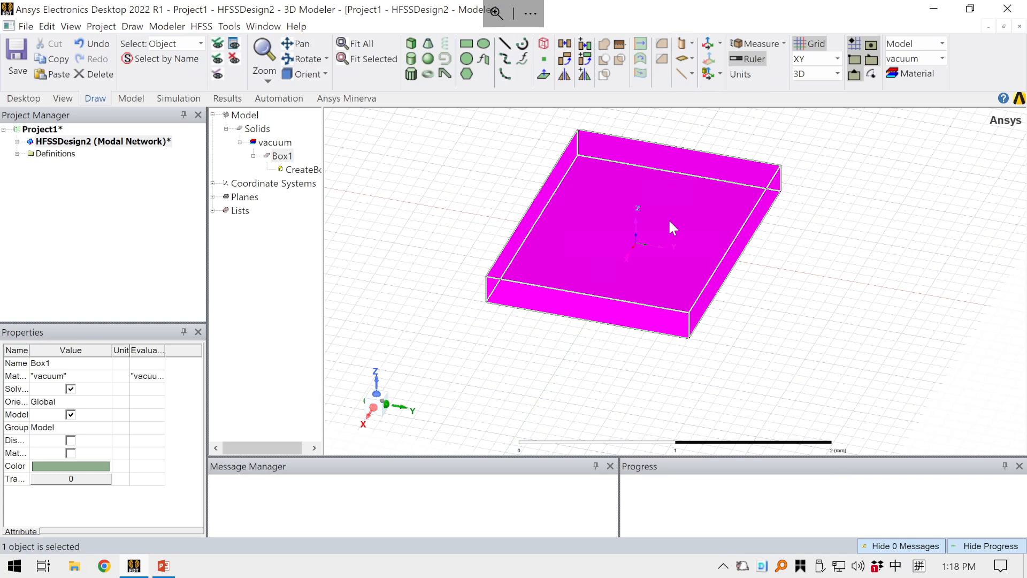
pyautogui.press('Delete')
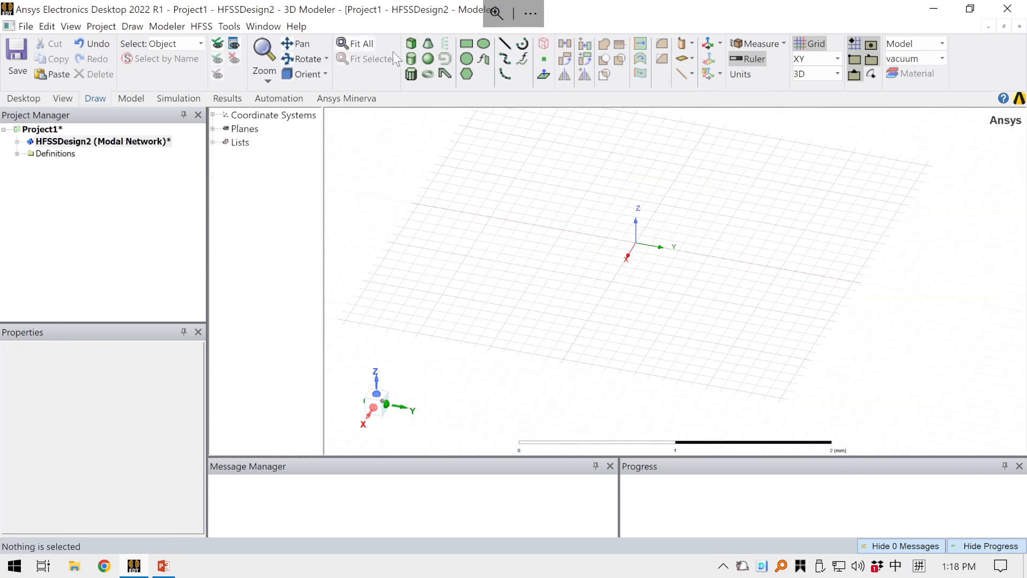
# Draw a box about 2.1 × 1.6 × 0.3 mm on the XY plane, starting from the corner at (-1, -0.7, 0) mm.
pyautogui.click(414, 47)
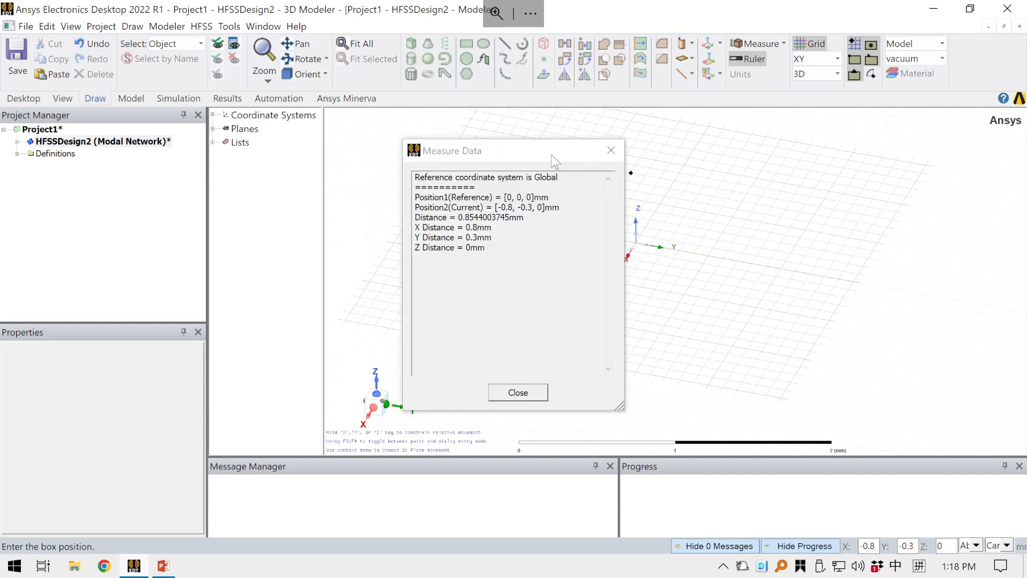
pyautogui.moveTo(555, 160); pyautogui.dragTo(334, 162)
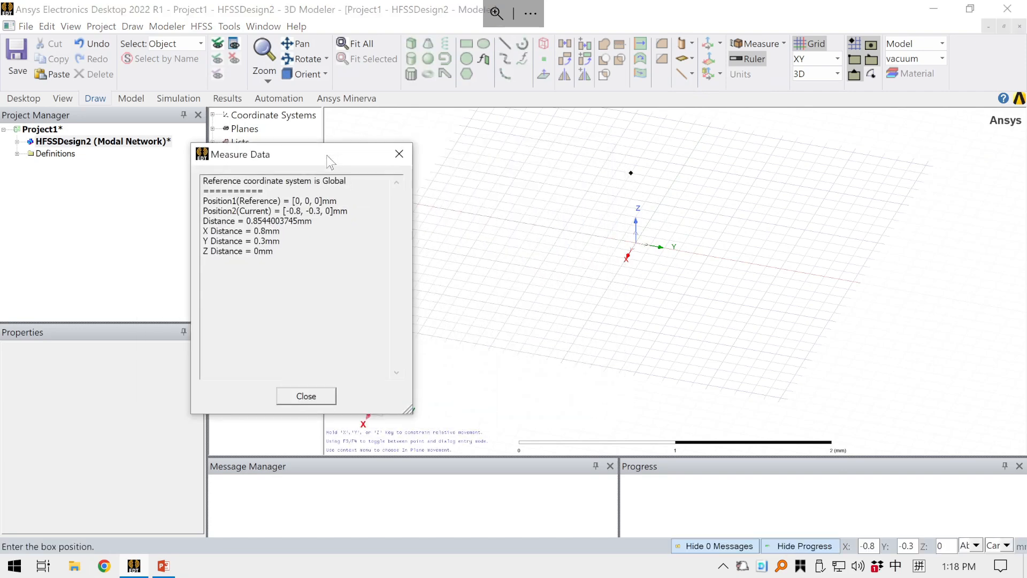
pyautogui.click(580, 148)
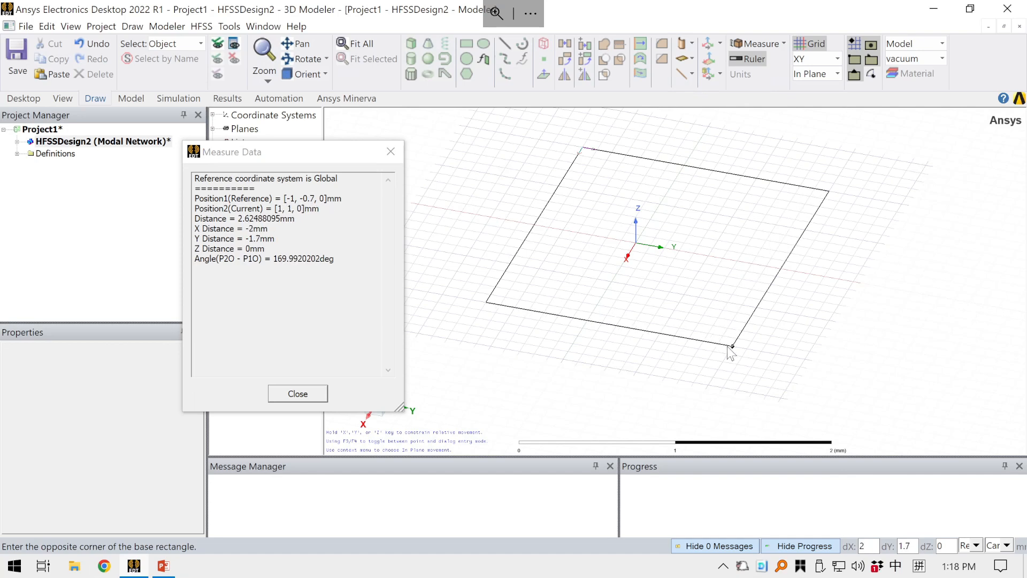
pyautogui.click(713, 352)
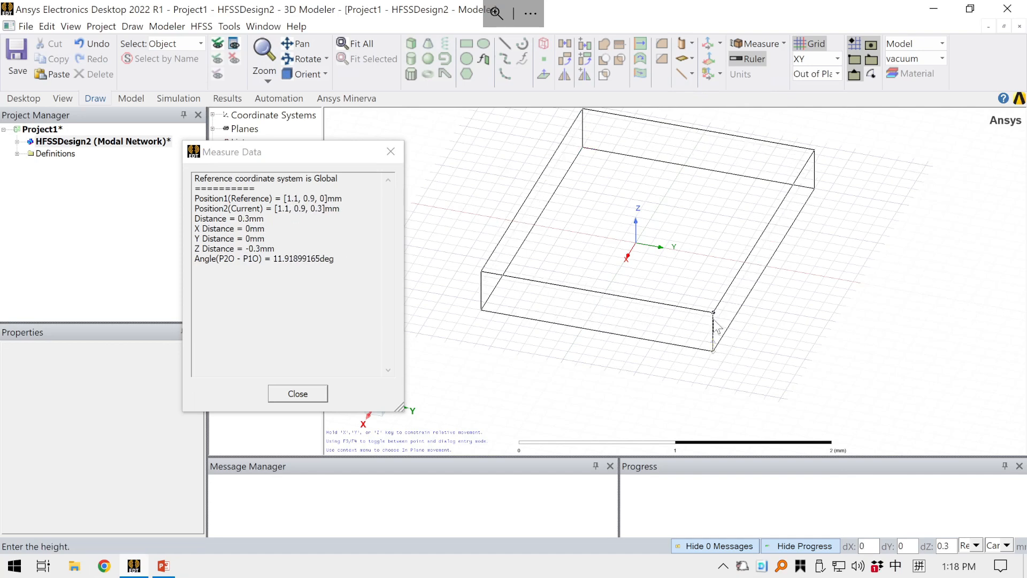
pyautogui.click(717, 327)
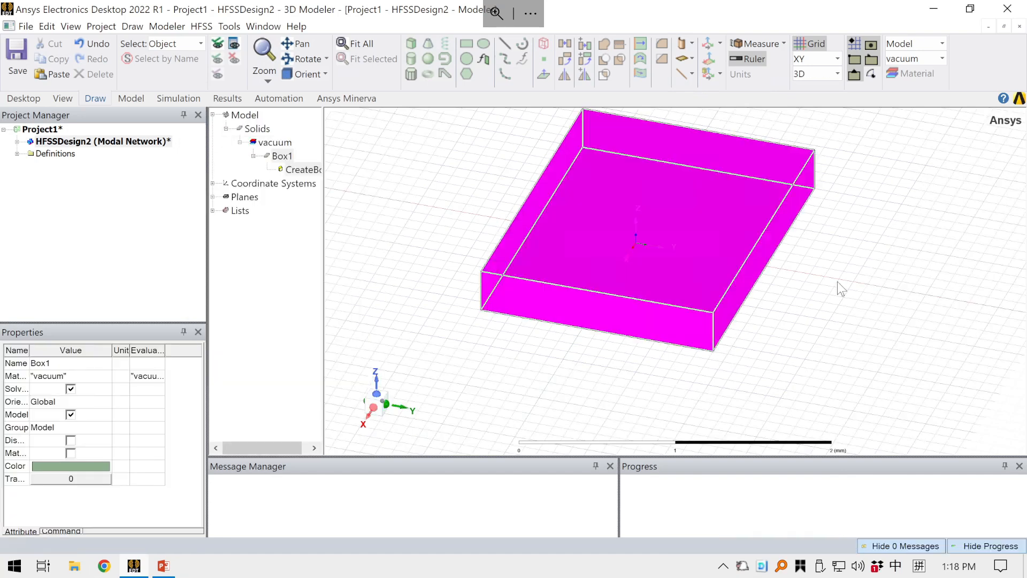
pyautogui.click(867, 331)
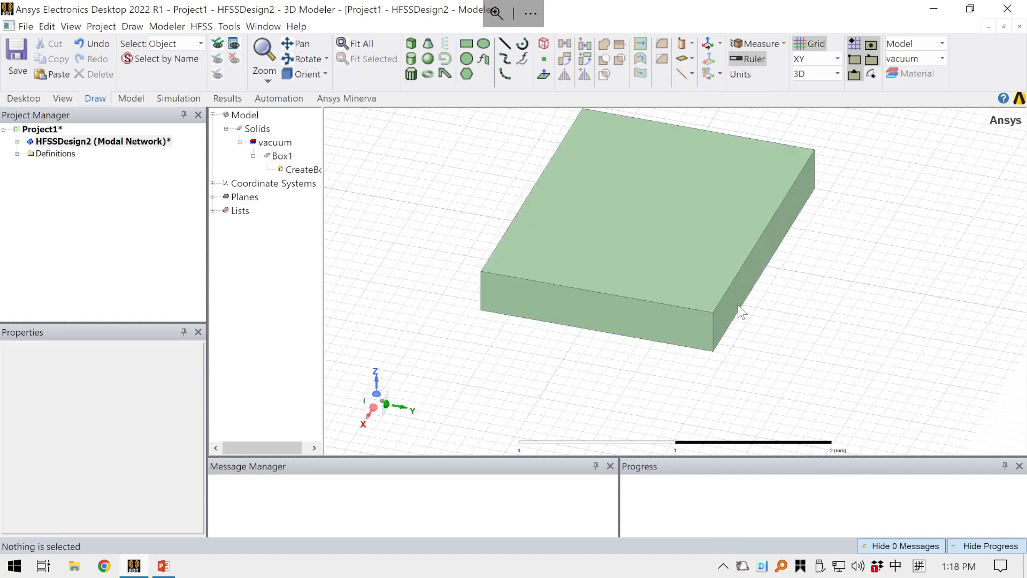
# Widen the model tree so the box's creation entry is fully readable, leaving the box deselected.
pyautogui.click(547, 236)
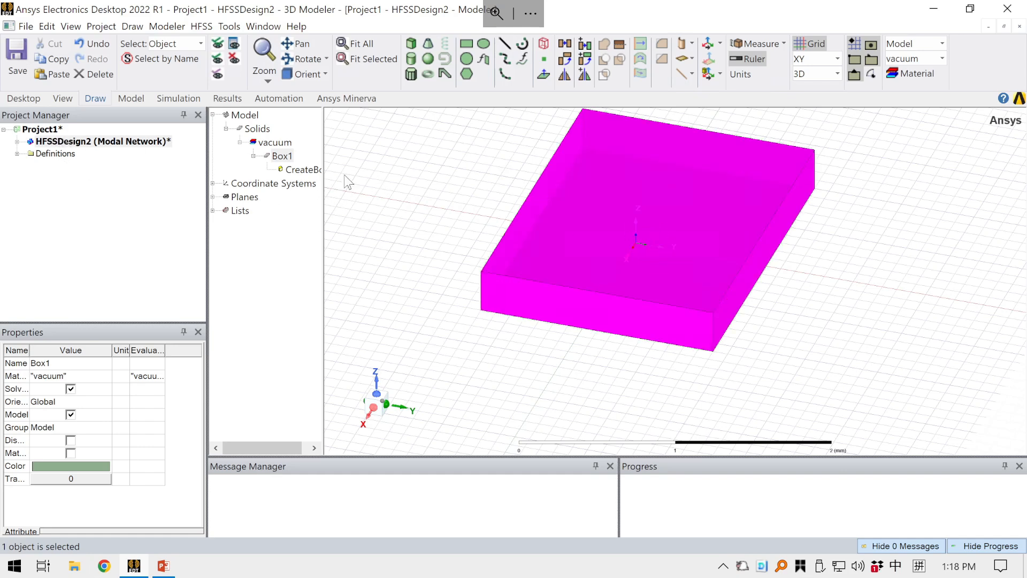
pyautogui.moveTo(322, 226); pyautogui.dragTo(374, 233)
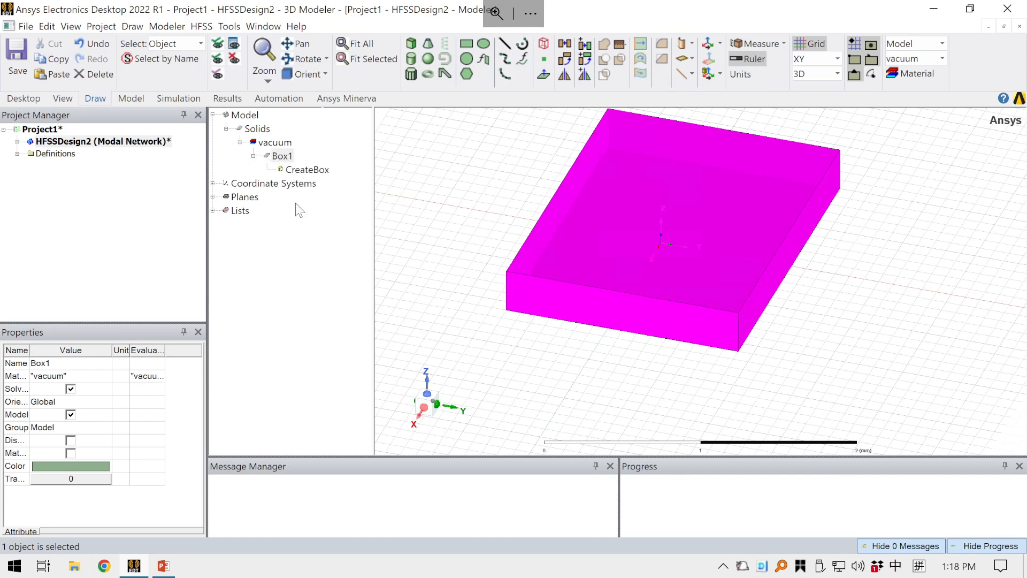
pyautogui.keyDown('ctrl'); pyautogui.click(282, 155); pyautogui.keyUp('ctrl')
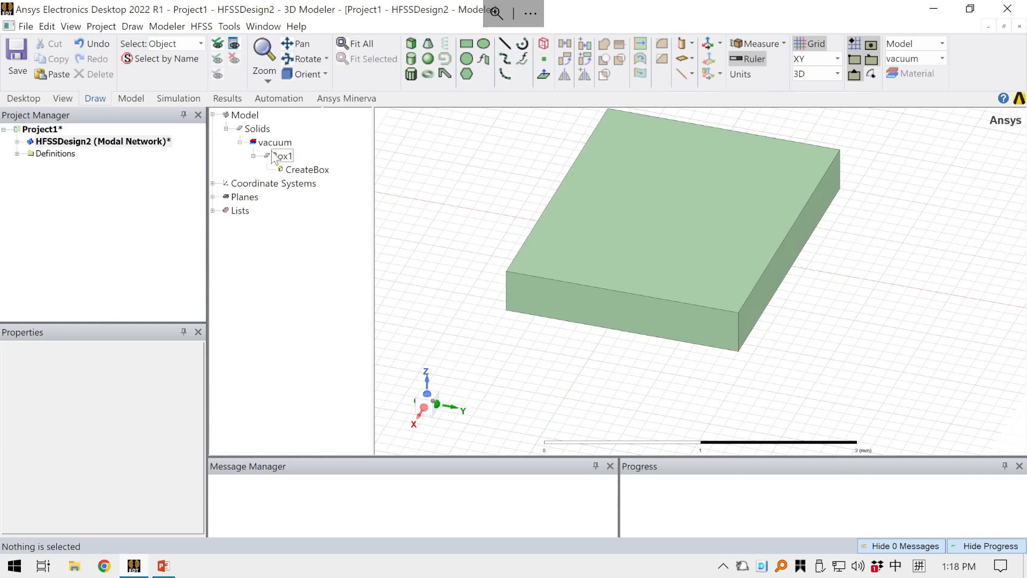
# Open the attributes of the box and rename it sub.
pyautogui.click(282, 156)
pyautogui.doubleClick(282, 156)
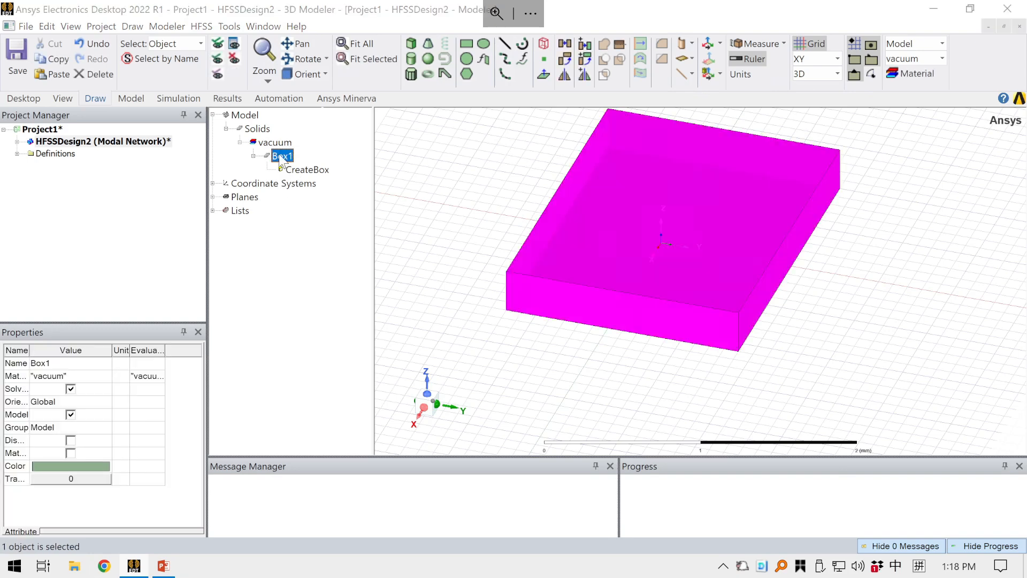
pyautogui.click(308, 193)
pyautogui.click(309, 193)
pyautogui.click(308, 193)
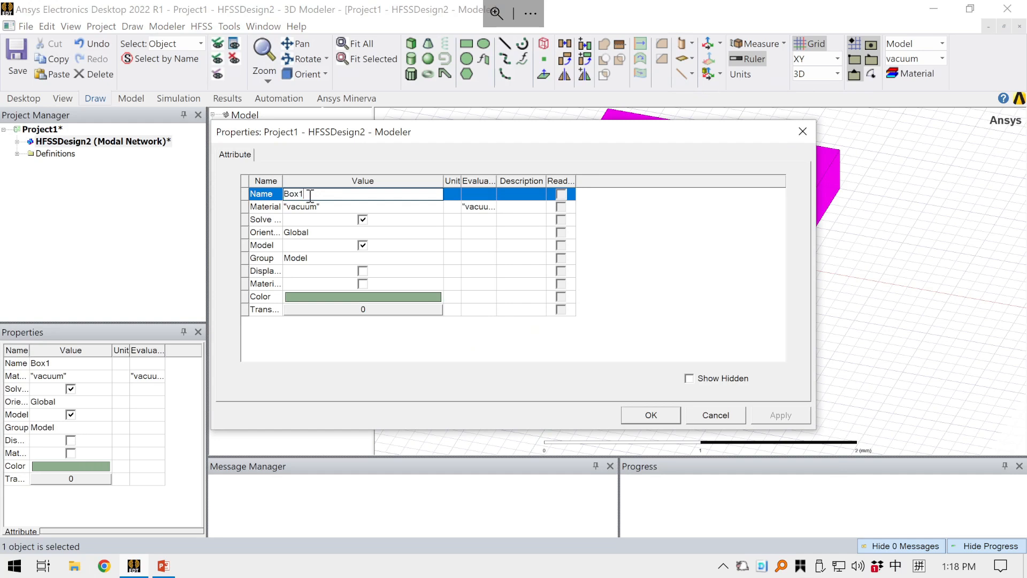
pyautogui.moveTo(336, 133); pyautogui.dragTo(367, 162)
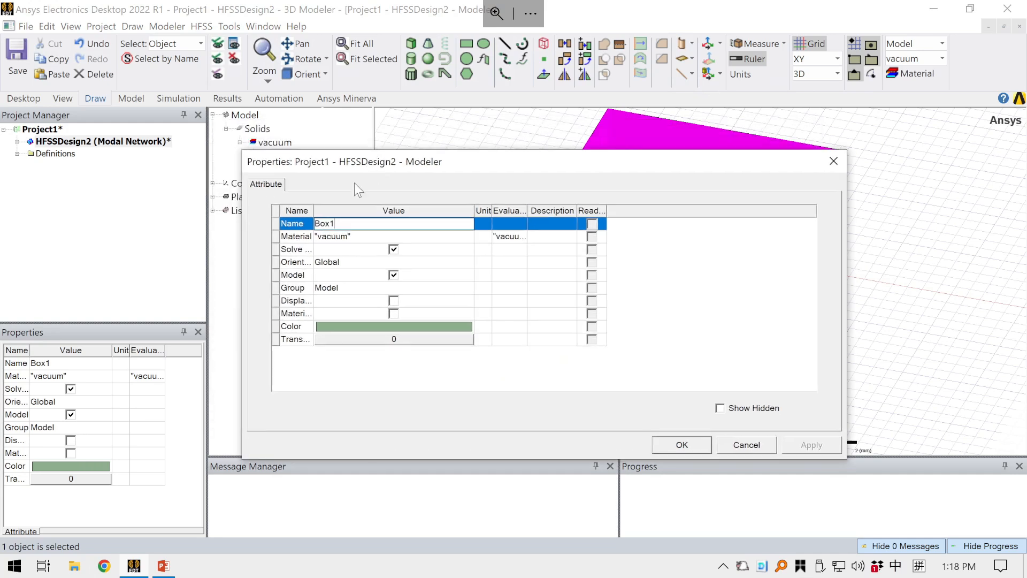
pyautogui.click(295, 227)
pyautogui.write('sub')
pyautogui.press('Escape')
pyautogui.press('shift')
pyautogui.write('sub')
# Set the transparency of the sub box to 0.82 and apply the attribute changes.
pyautogui.click(347, 341)
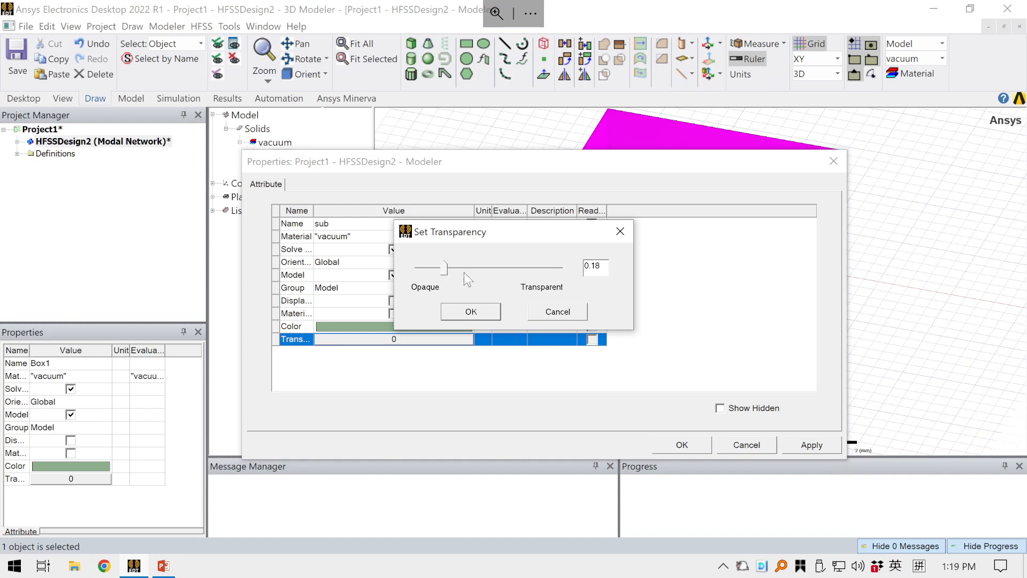
pyautogui.moveTo(464, 273); pyautogui.dragTo(536, 287)
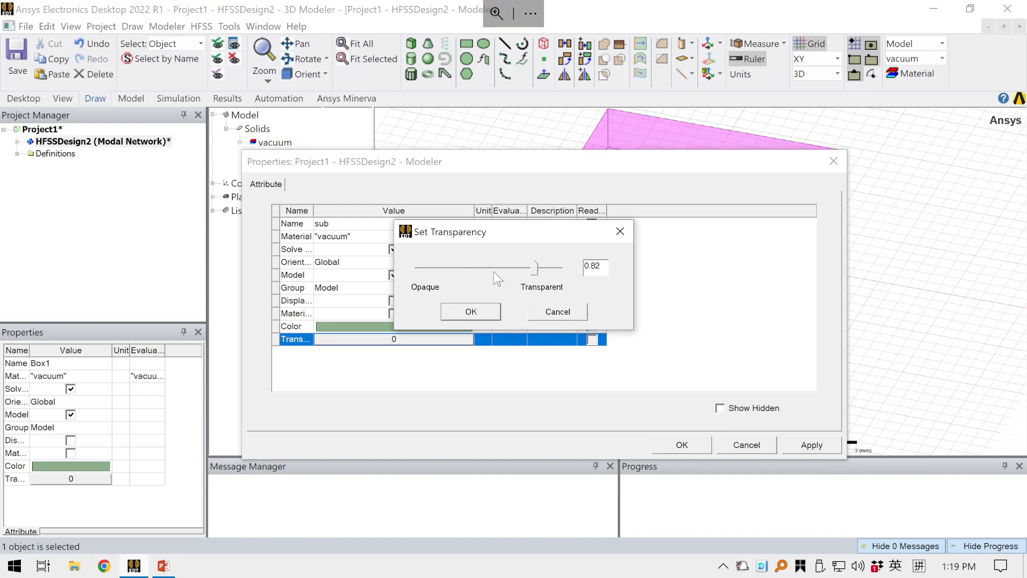
pyautogui.moveTo(502, 228); pyautogui.dragTo(721, 216)
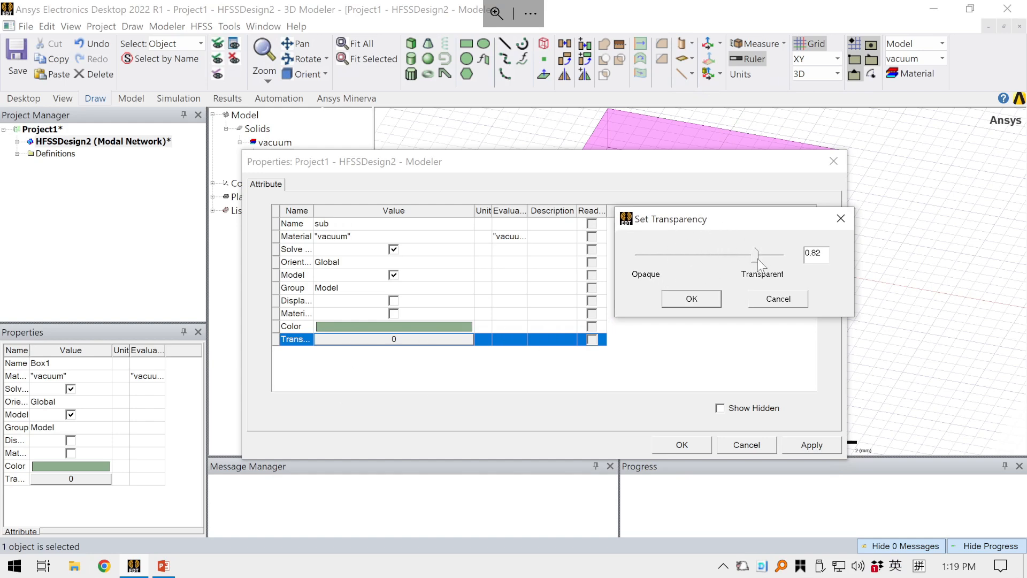
pyautogui.click(691, 299)
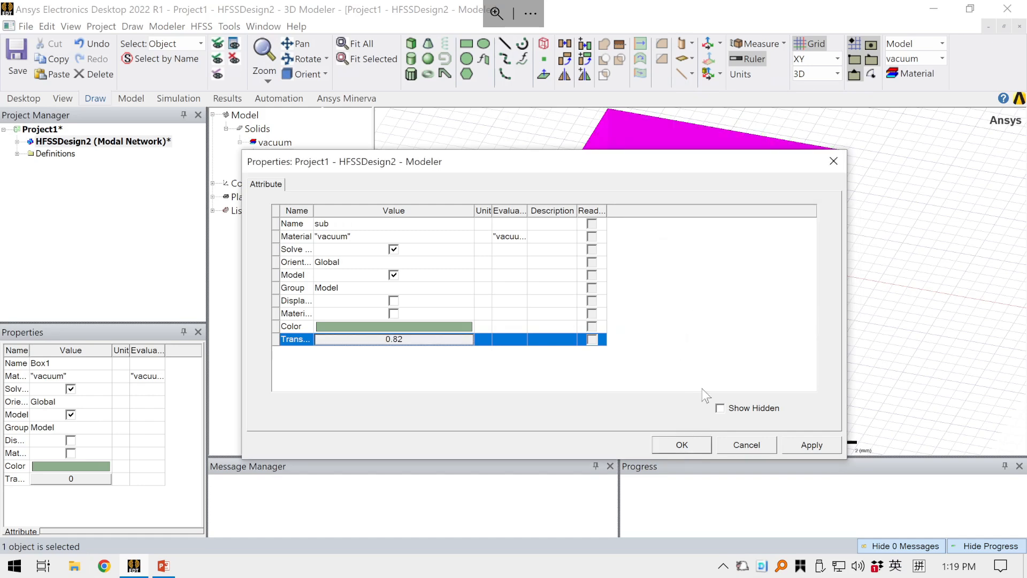
pyautogui.click(685, 444)
pyautogui.click(662, 396)
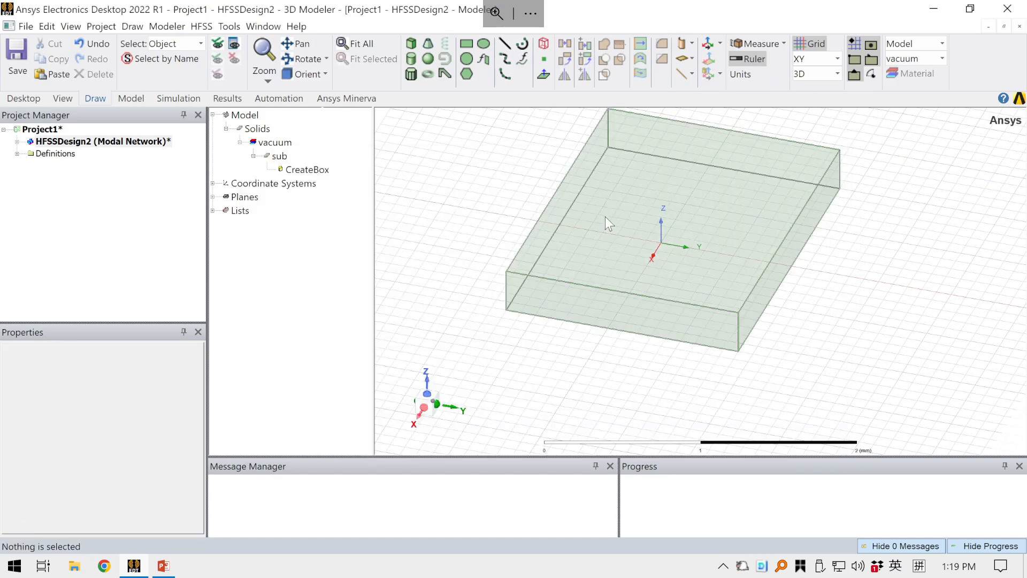
pyautogui.scroll(-2, 575, 165)
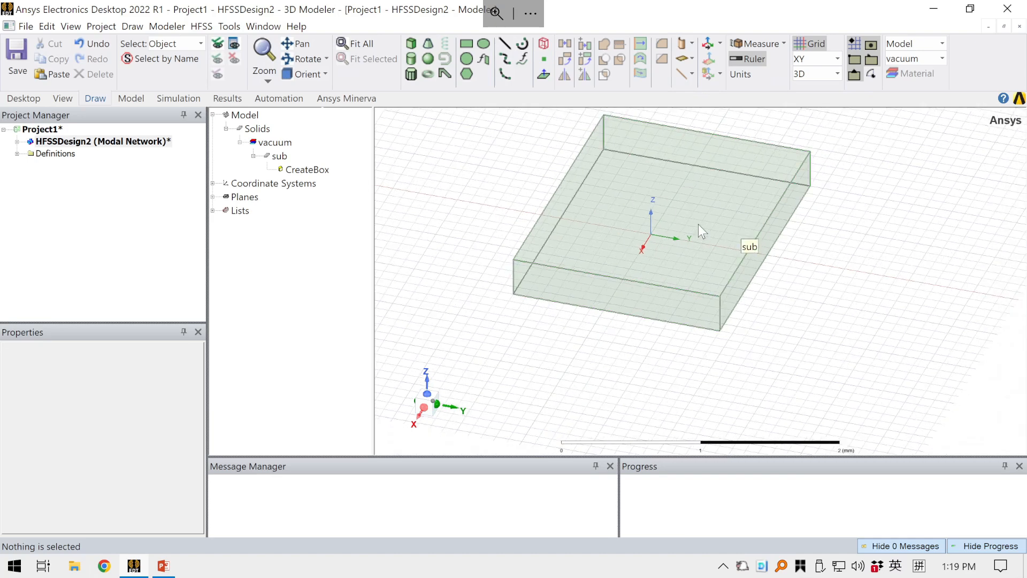
pyautogui.scroll(-1, 697, 224)
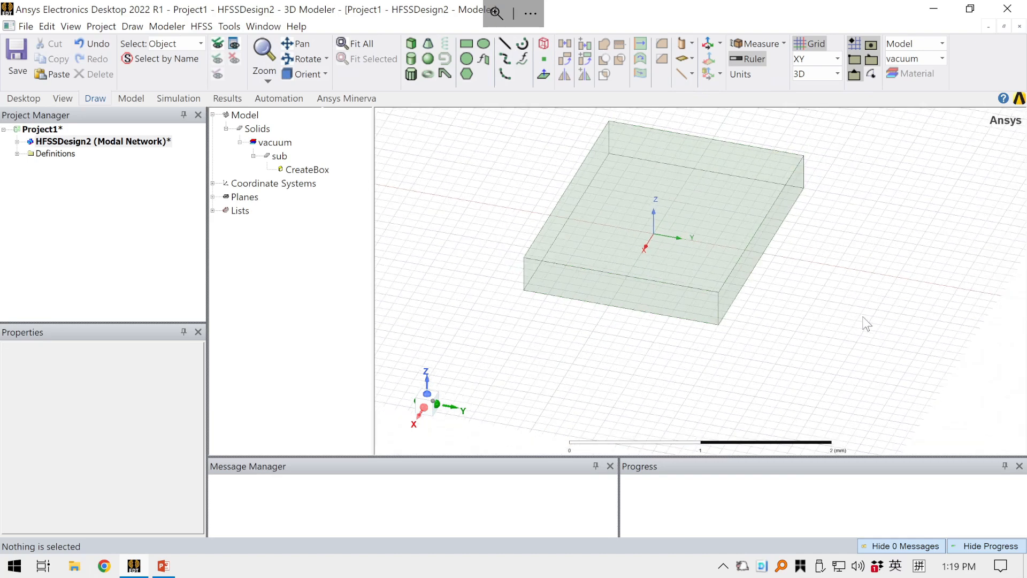
# Open the creation properties of the sub box and widen the name column so the parameter labels are readable.
pyautogui.click(278, 156)
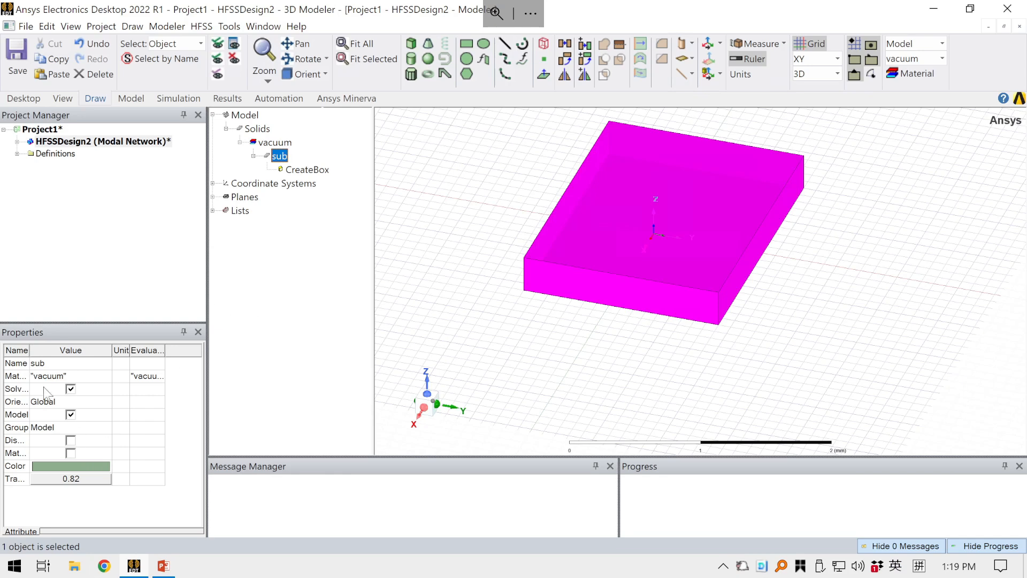
pyautogui.click(265, 296)
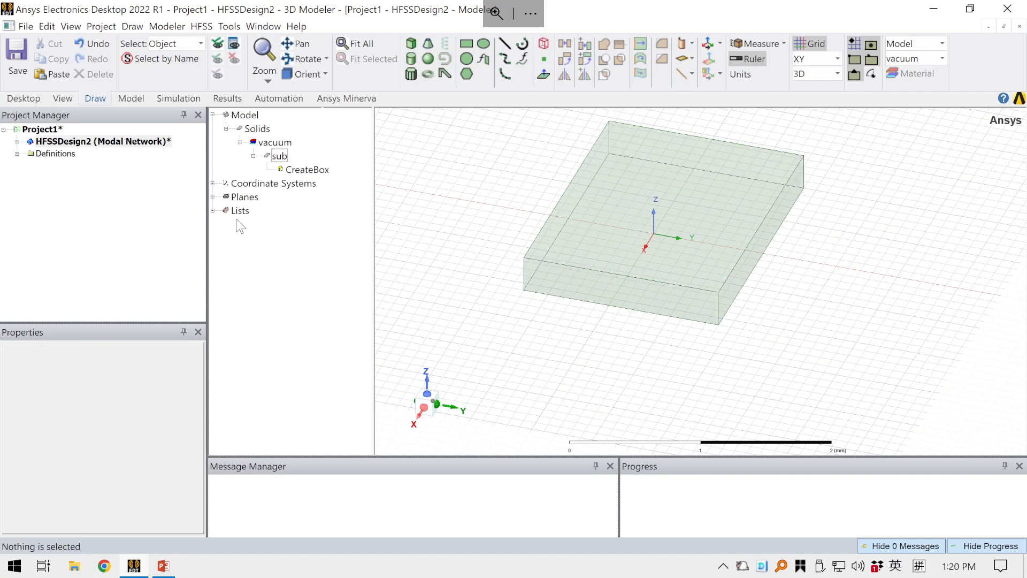
pyautogui.click(307, 169)
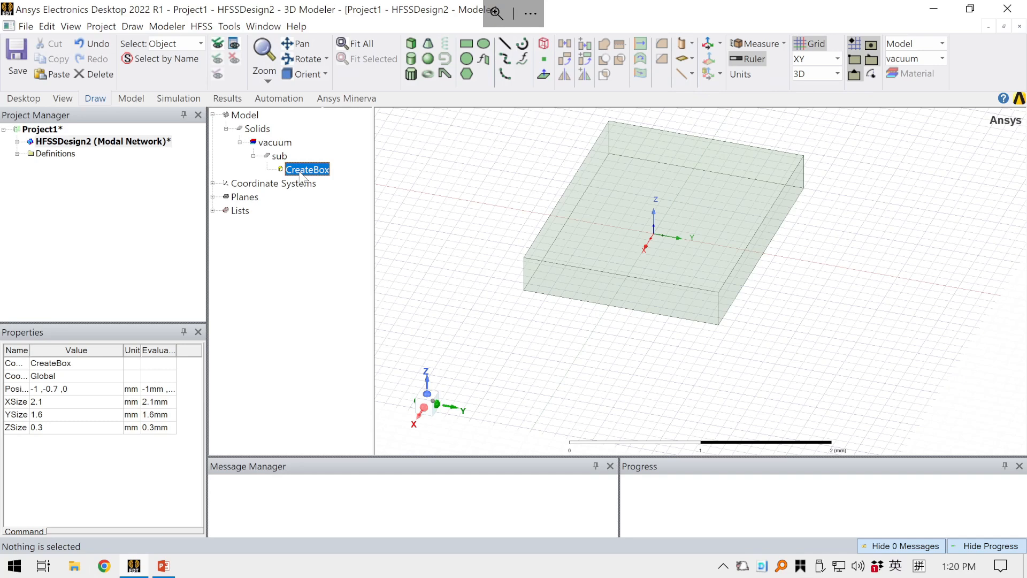
pyautogui.doubleClick(301, 172)
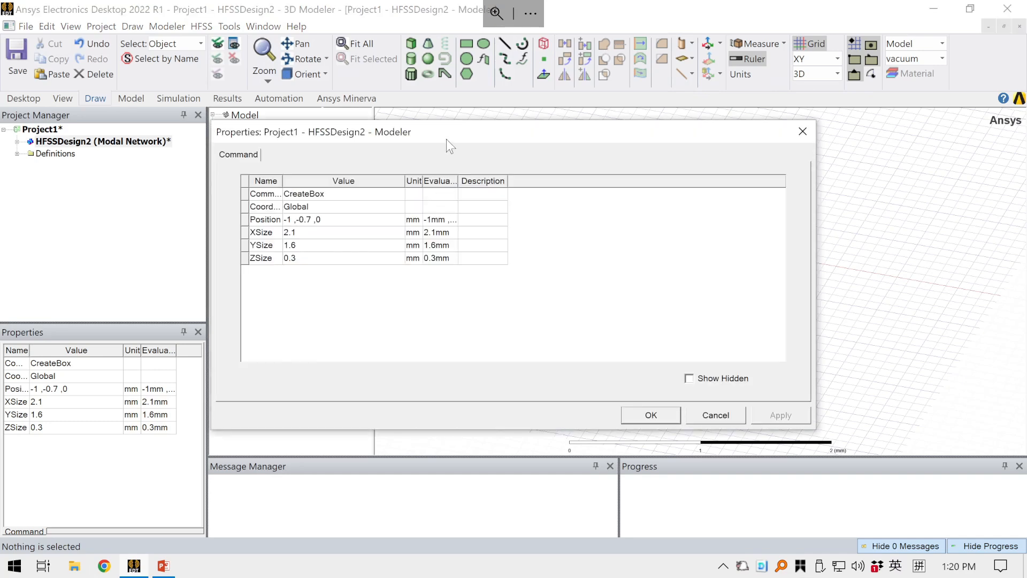
pyautogui.moveTo(446, 139); pyautogui.dragTo(567, 160)
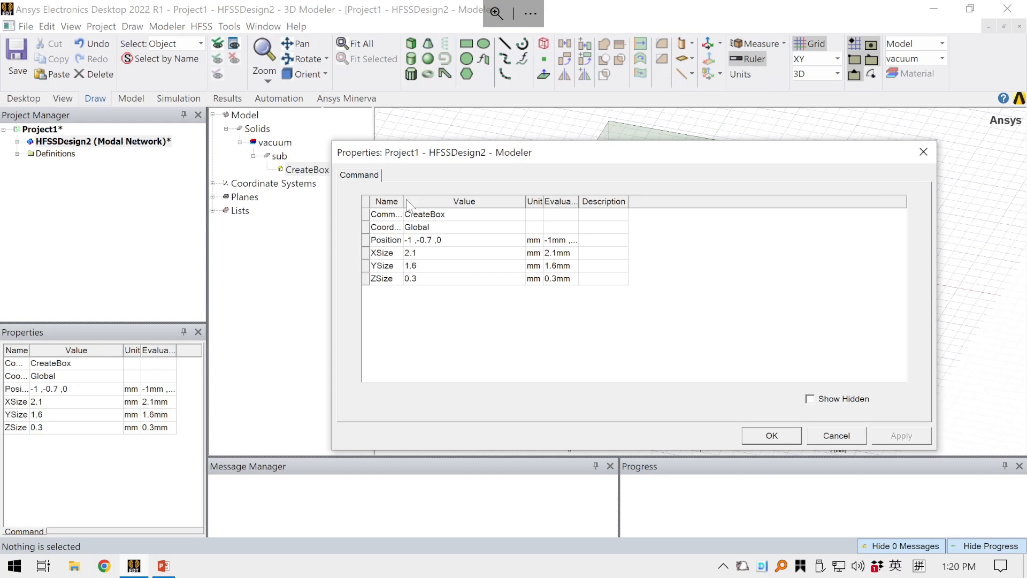
pyautogui.moveTo(408, 202); pyautogui.dragTo(432, 203)
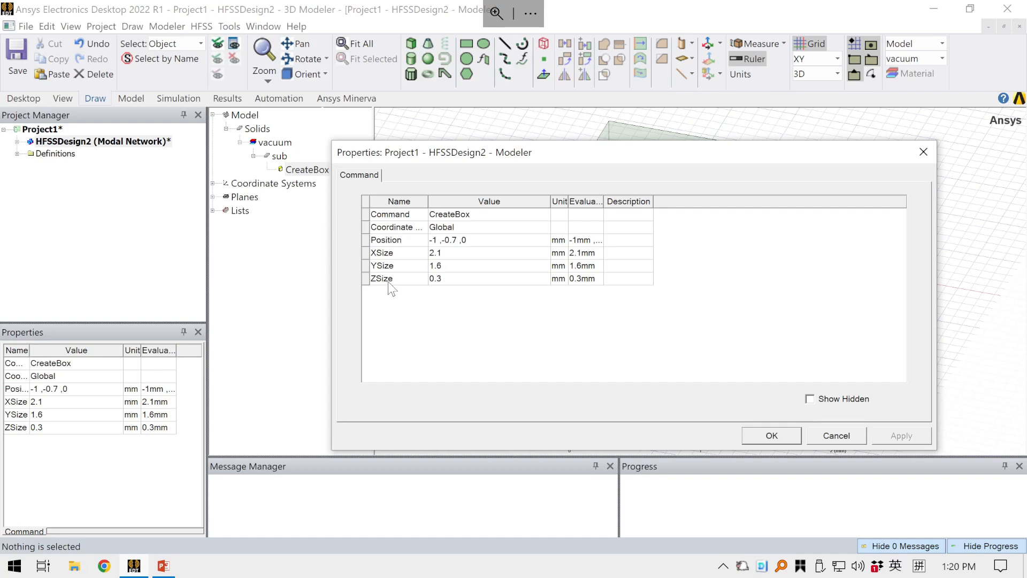
# Examine the sub box's position and X, Y and Z size entries, keeping the model visible beside the dialog.
pyautogui.click(440, 242)
pyautogui.click(435, 240)
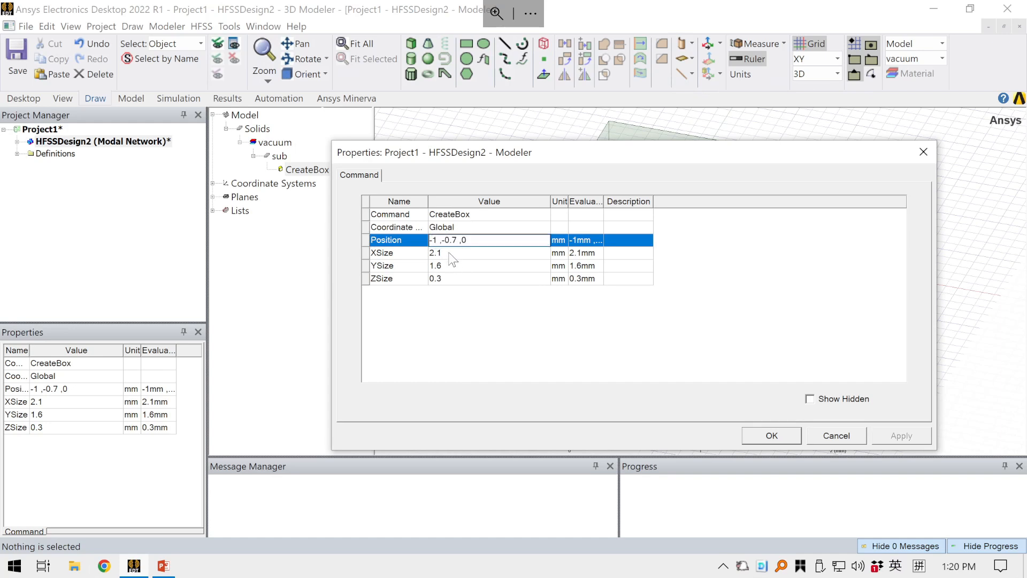
pyautogui.click(448, 253)
pyautogui.click(444, 266)
pyautogui.click(444, 267)
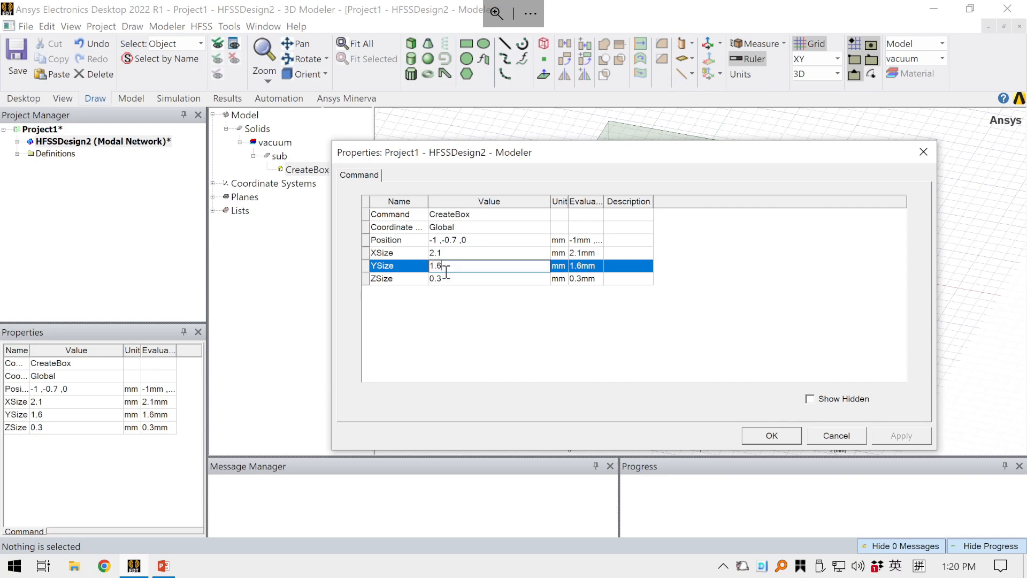
pyautogui.click(448, 278)
pyautogui.click(423, 297)
pyautogui.moveTo(502, 158); pyautogui.dragTo(151, 278)
pyautogui.moveTo(264, 304); pyautogui.dragTo(295, 262)
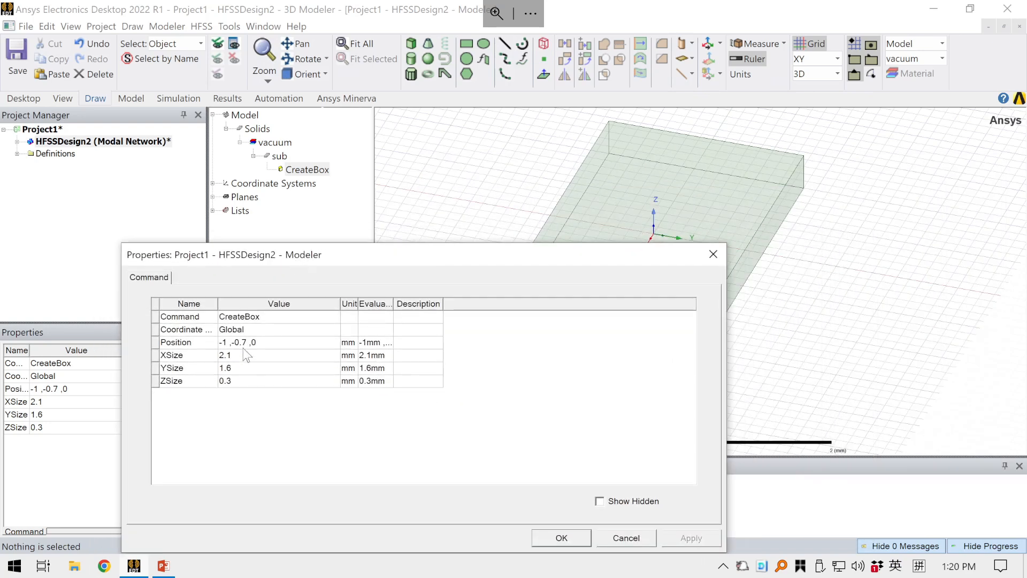
# Set the X coordinate of the sub box's position to the expression -0.5*L_sub.
pyautogui.click(228, 343)
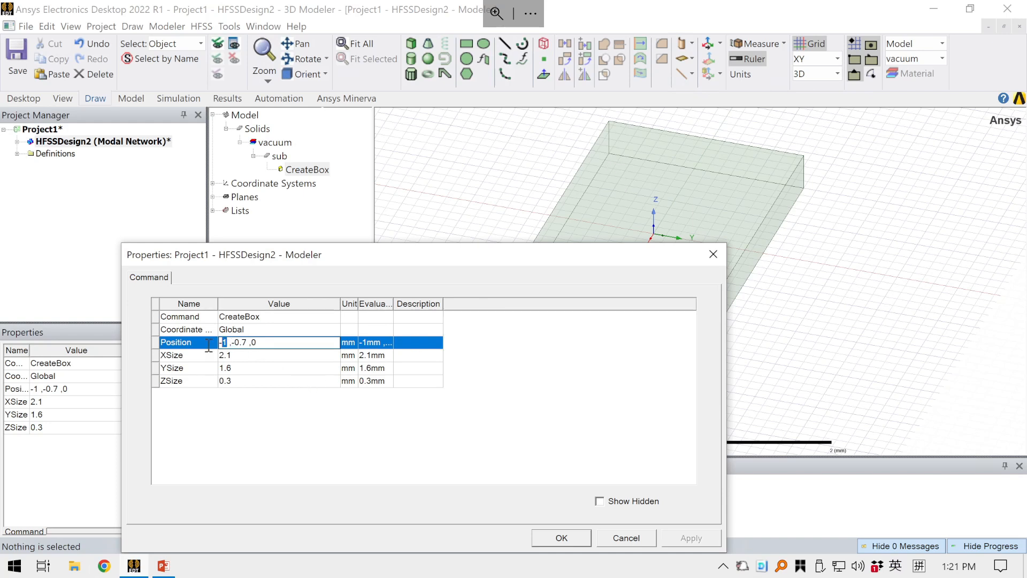
pyautogui.click(230, 343)
pyautogui.moveTo(230, 343); pyautogui.dragTo(224, 341)
pyautogui.write('0.5*L')
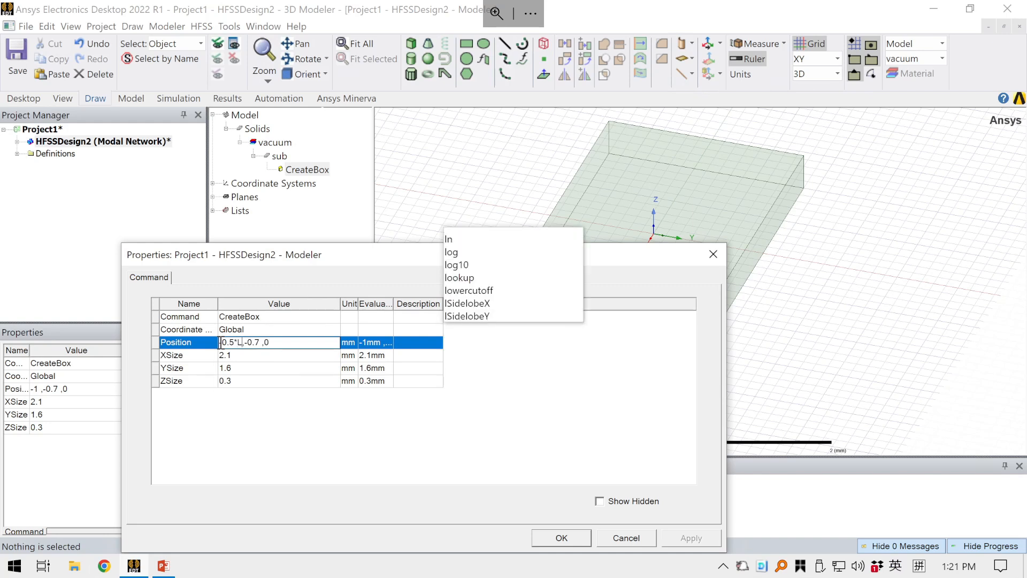
pyautogui.write(' sub')
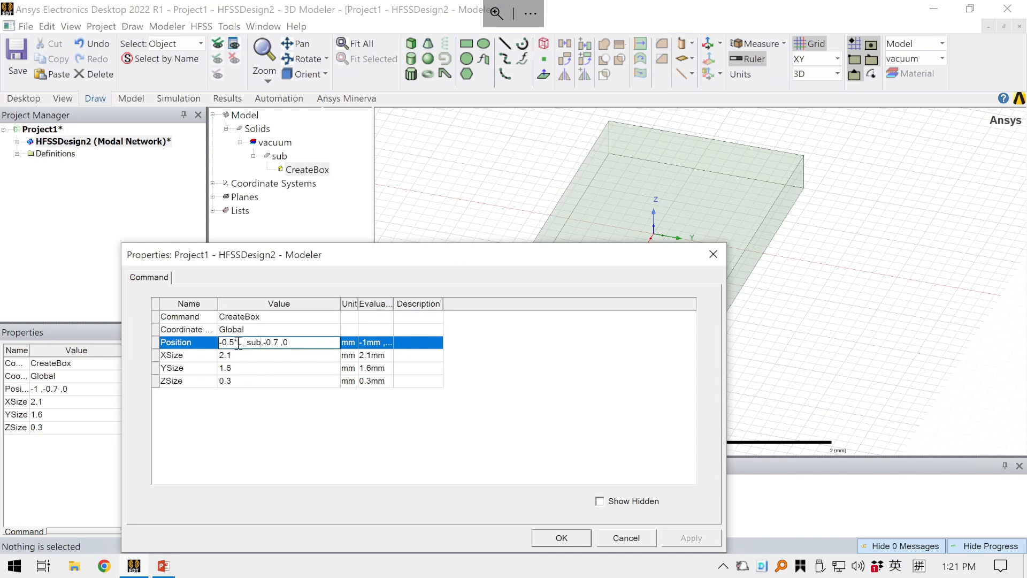
# Set the Y coordinate of the sub box's position to -0.5*W_sub, keeping 0 for Z.
pyautogui.moveTo(237, 342); pyautogui.dragTo(261, 346)
pyautogui.click(275, 341)
pyautogui.click(252, 343)
pyautogui.moveTo(238, 342); pyautogui.dragTo(277, 345)
pyautogui.click(277, 345)
pyautogui.moveTo(277, 343); pyautogui.dragTo(275, 342)
pyautogui.write('5*W_sub')
pyautogui.moveTo(289, 343); pyautogui.dragTo(308, 345)
pyautogui.click(307, 345)
pyautogui.moveTo(249, 344); pyautogui.dragTo(261, 347)
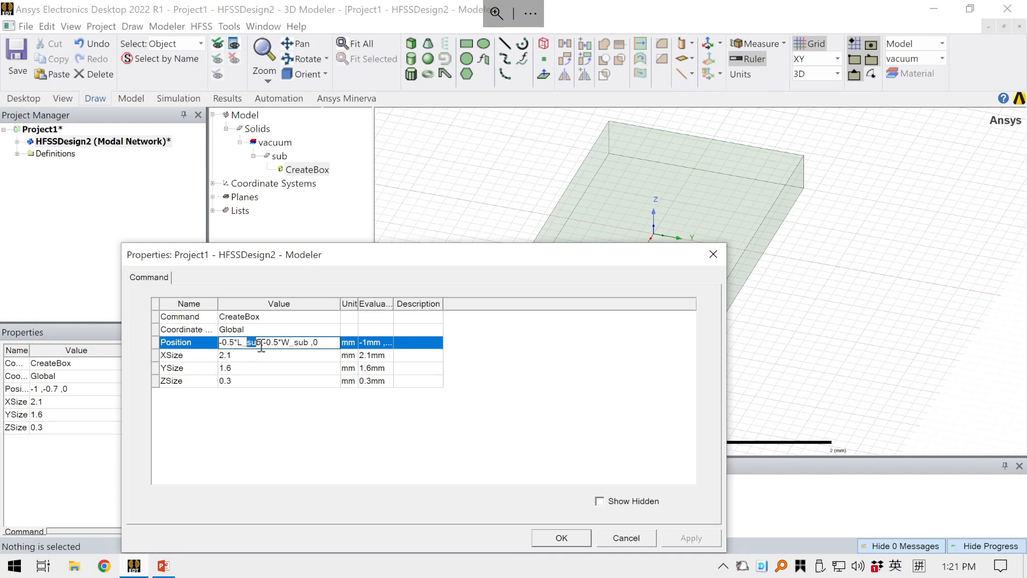
pyautogui.click(321, 344)
pyautogui.moveTo(338, 265); pyautogui.dragTo(363, 277)
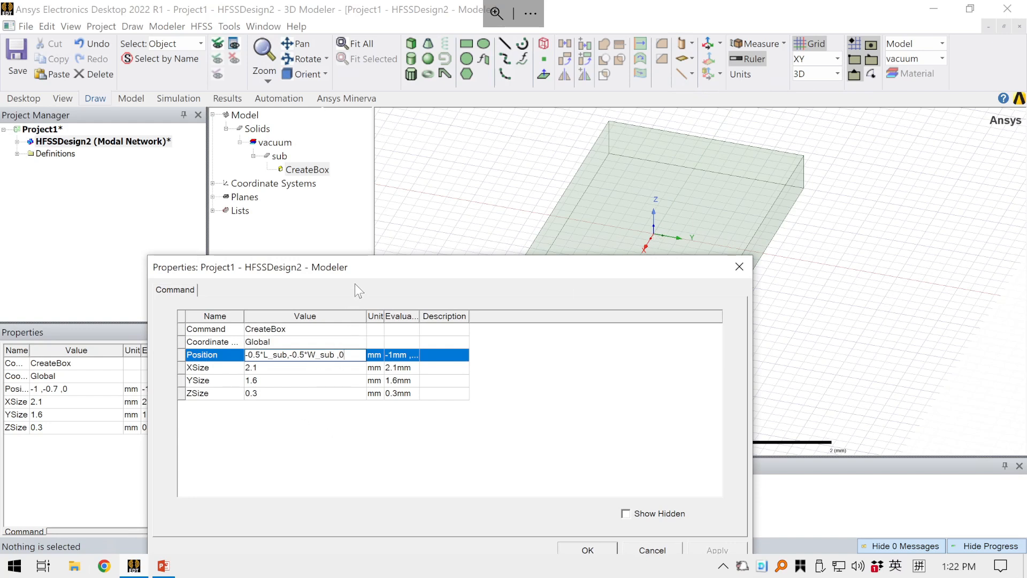
pyautogui.moveTo(351, 265); pyautogui.dragTo(314, 240)
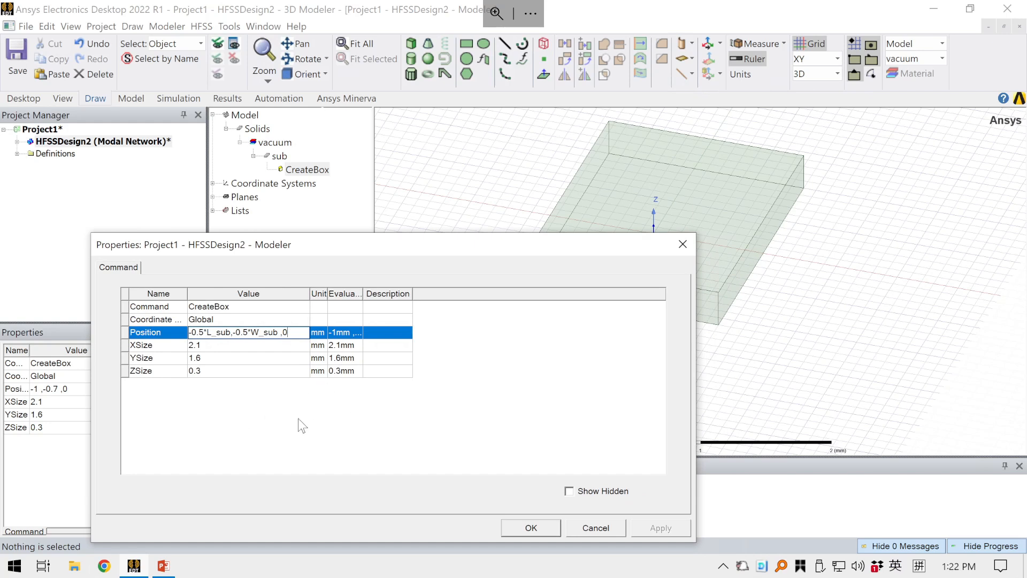
# Commit the position expression and define the local variable L_sub as 100 mm.
pyautogui.click(252, 417)
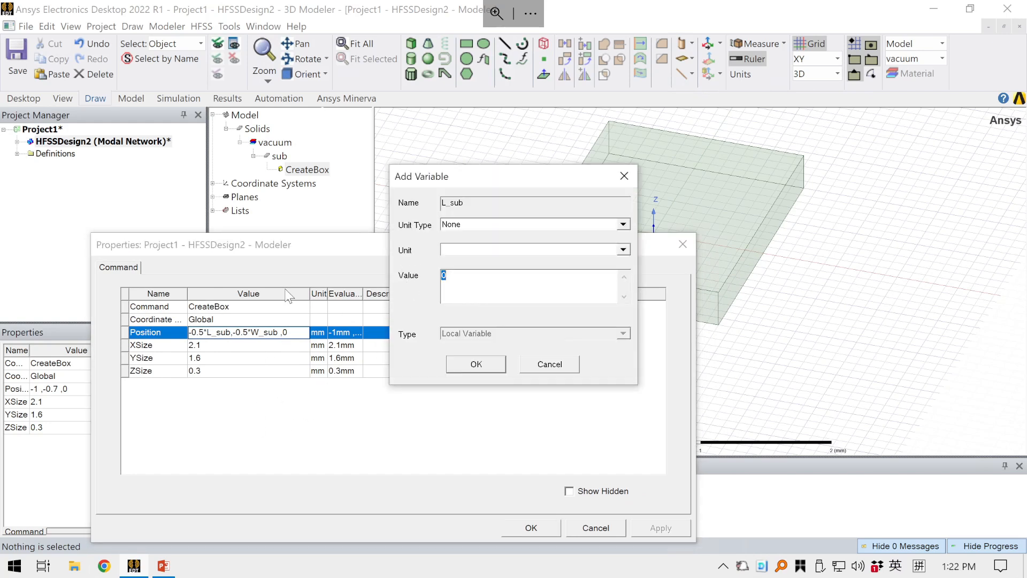
pyautogui.moveTo(451, 177); pyautogui.dragTo(430, 222)
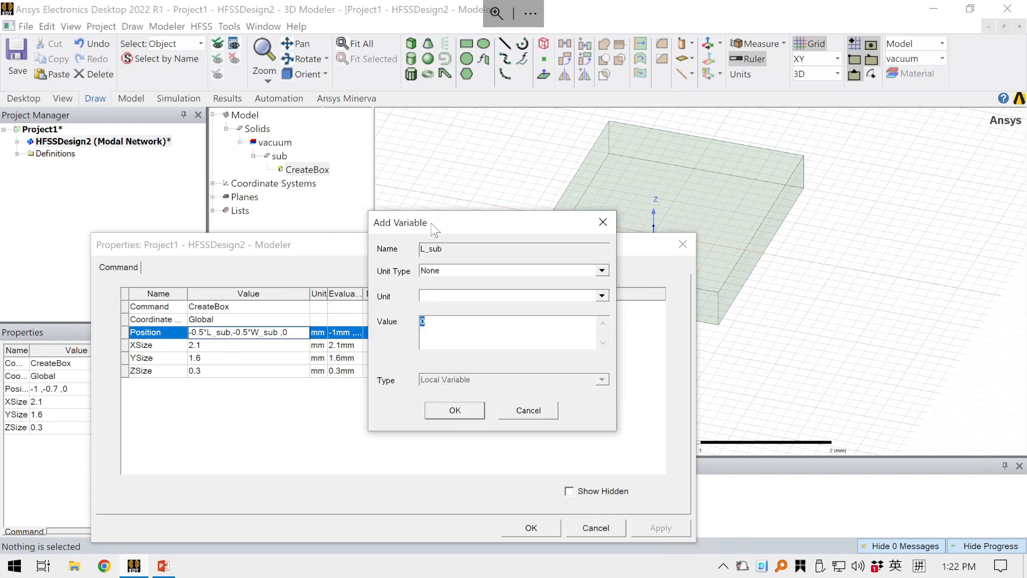
pyautogui.moveTo(426, 321); pyautogui.dragTo(421, 321)
pyautogui.click(433, 326)
pyautogui.click(453, 411)
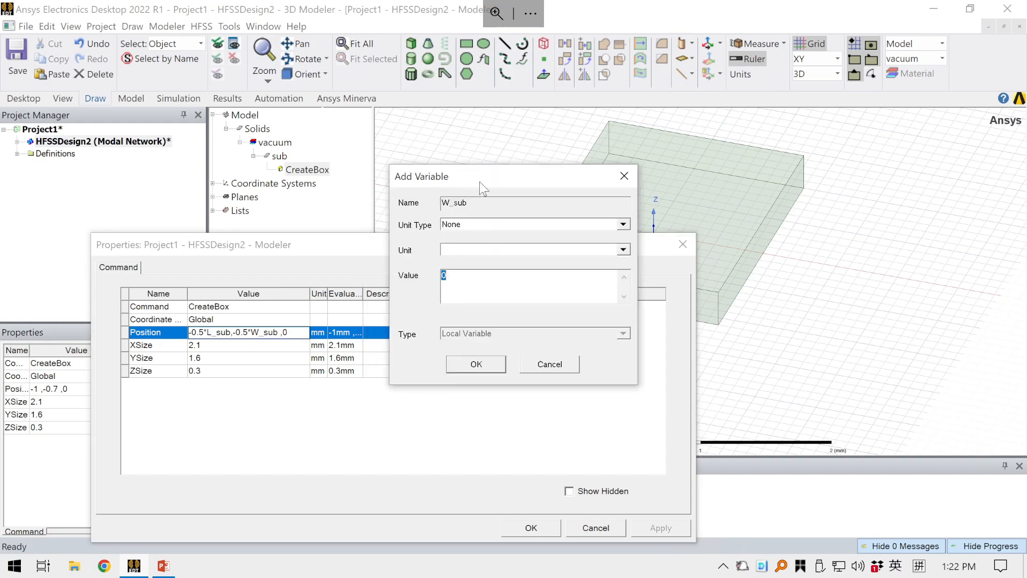
# Define the local variable W_sub as 100mm and apply the parametric position to the sub box.
pyautogui.moveTo(479, 182); pyautogui.dragTo(447, 252)
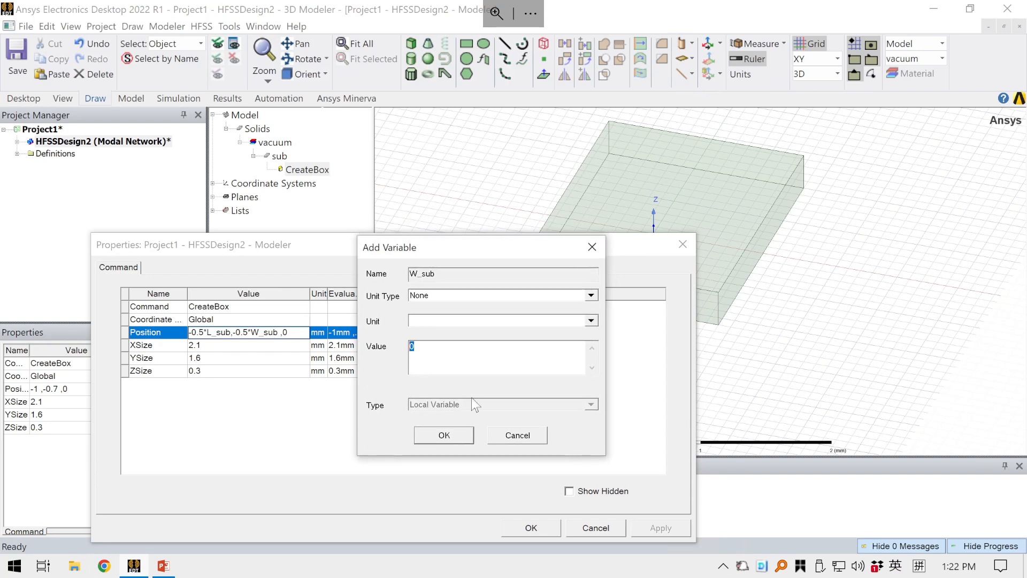
pyautogui.write('100mm')
pyautogui.press('Return')
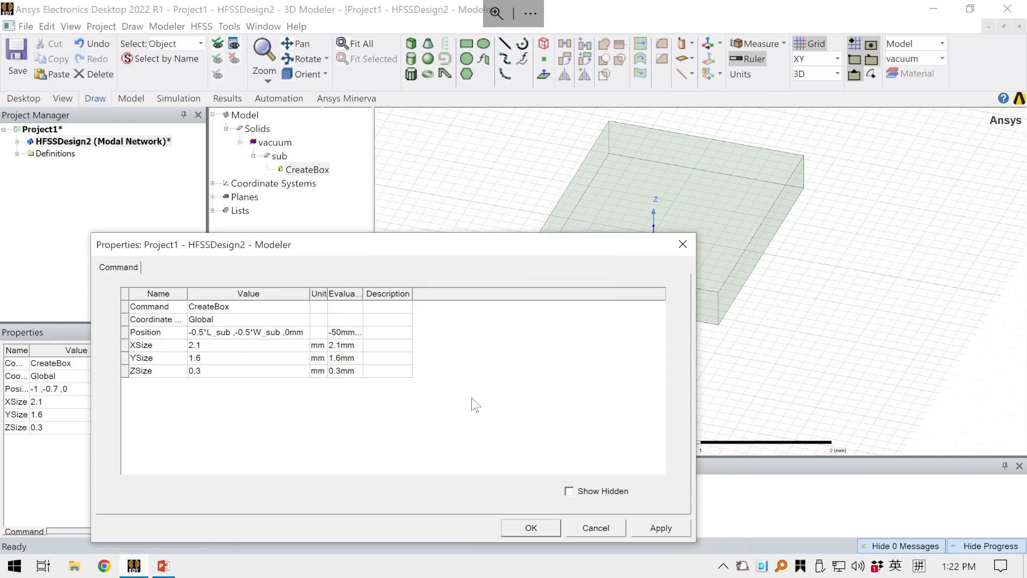
pyautogui.click(660, 533)
pyautogui.moveTo(528, 242); pyautogui.dragTo(498, 241)
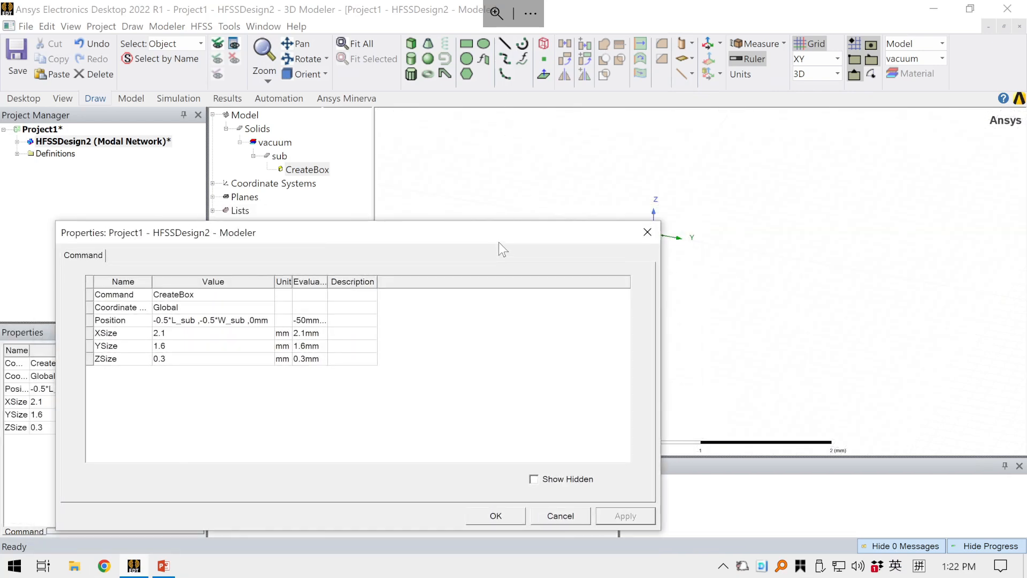
pyautogui.click(502, 510)
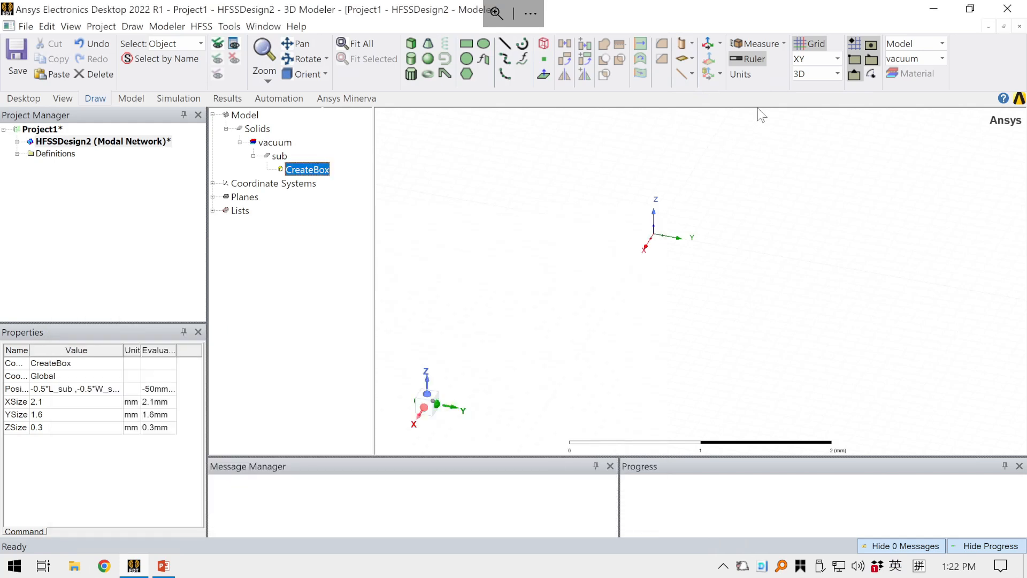
# Deselect the creation entry and fit the relocated sub box in the 3D view.
pyautogui.click(713, 260)
pyautogui.scroll(-4, 660, 278)
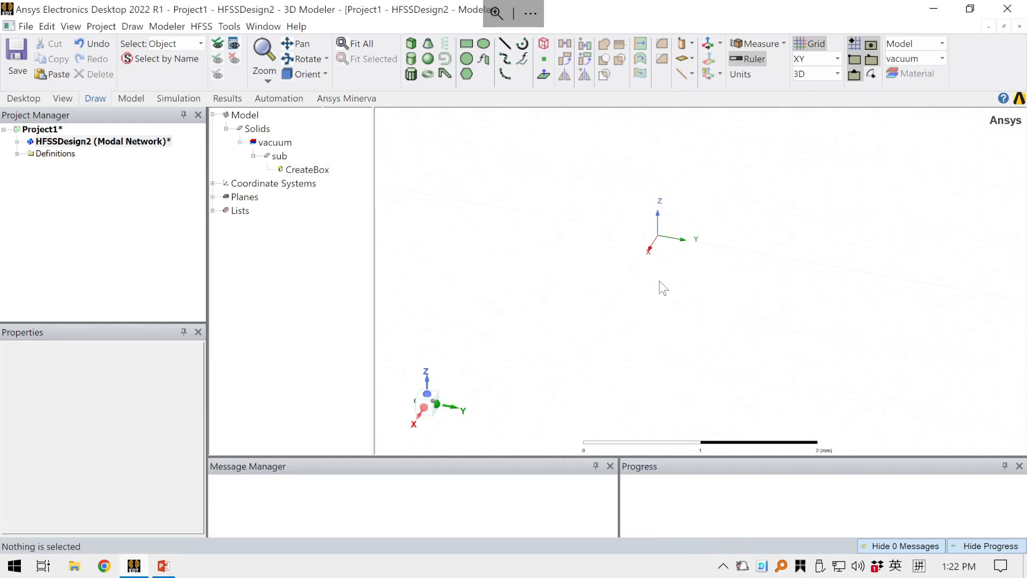
pyautogui.scroll(-3, 644, 238)
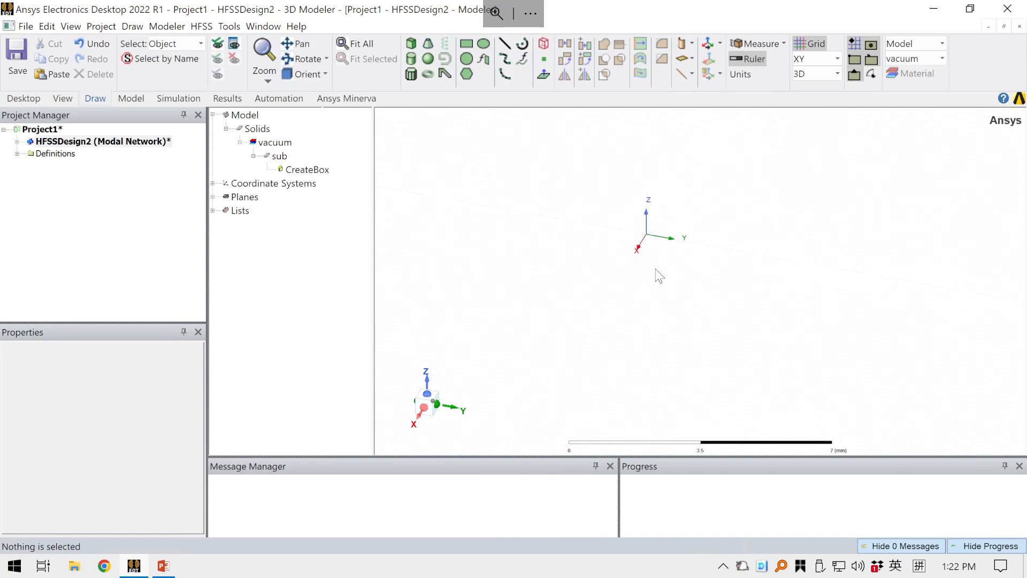
pyautogui.scroll(-1, 658, 270)
pyautogui.hotkey('ctrl', 'd')
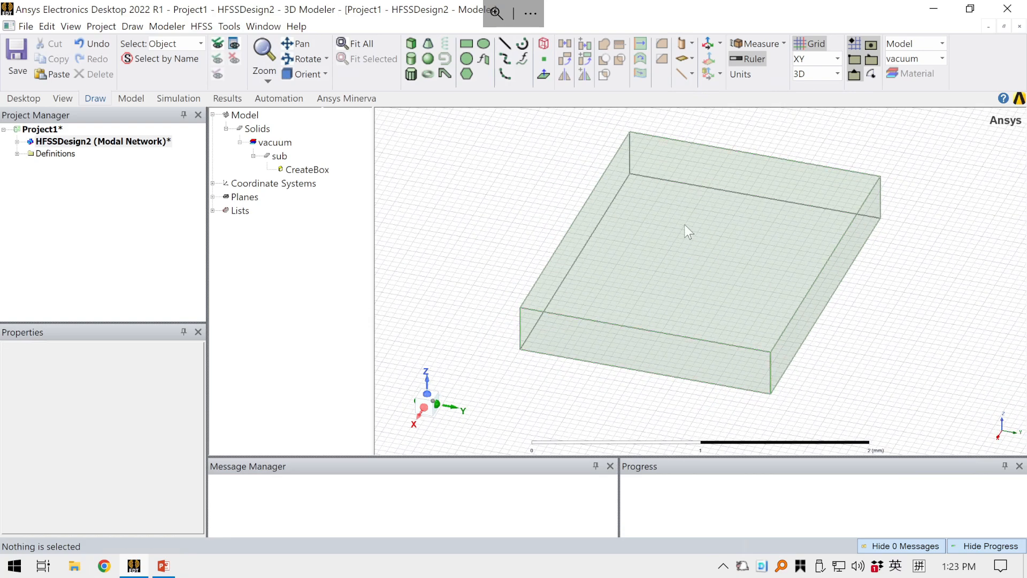
# Open the creation properties of the sub box and set its XSize to the variable L_sub.
pyautogui.scroll(-2, 687, 215)
pyautogui.scroll(-1, 690, 213)
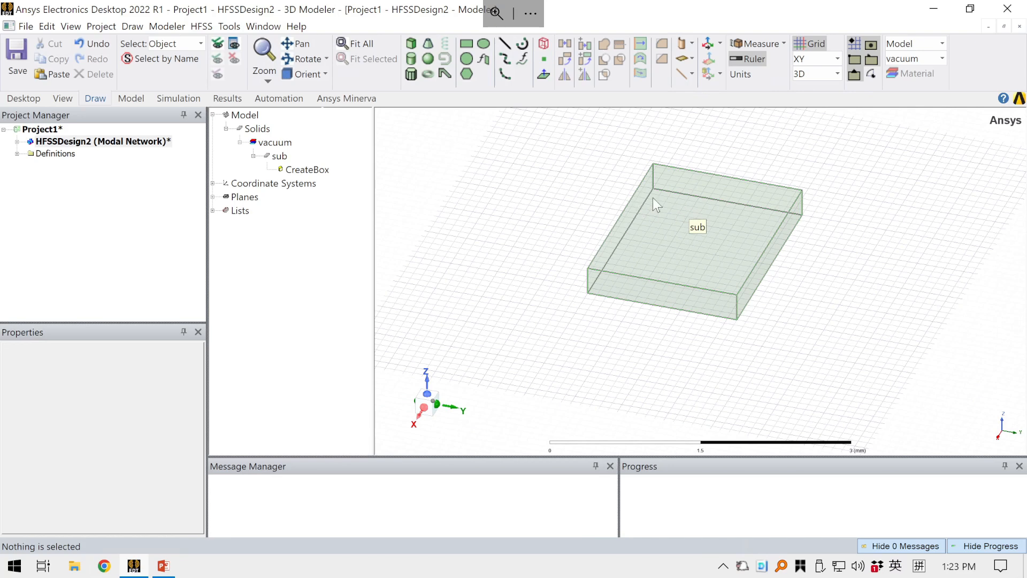
pyautogui.scroll(1, 637, 191)
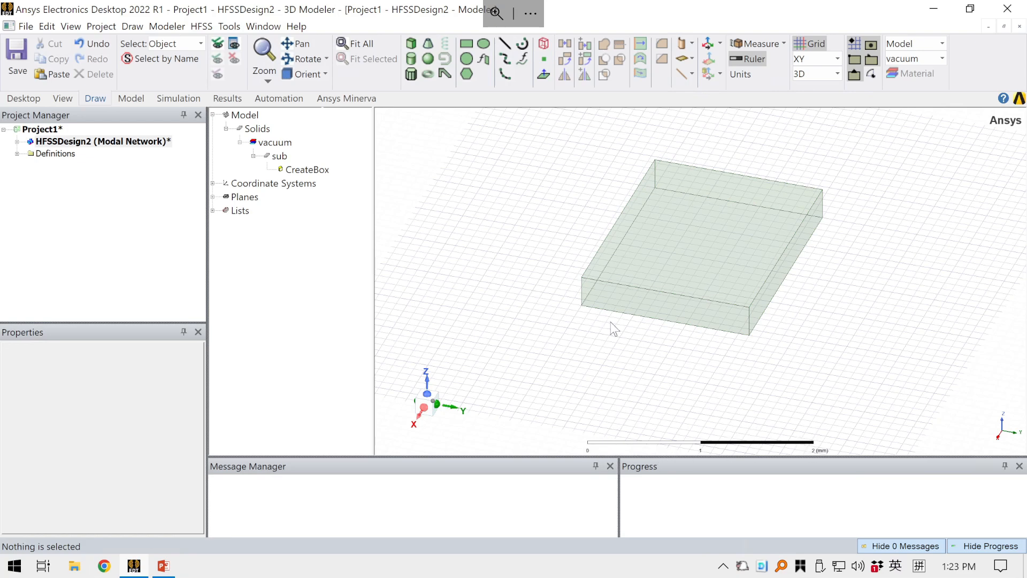
pyautogui.doubleClick(313, 171)
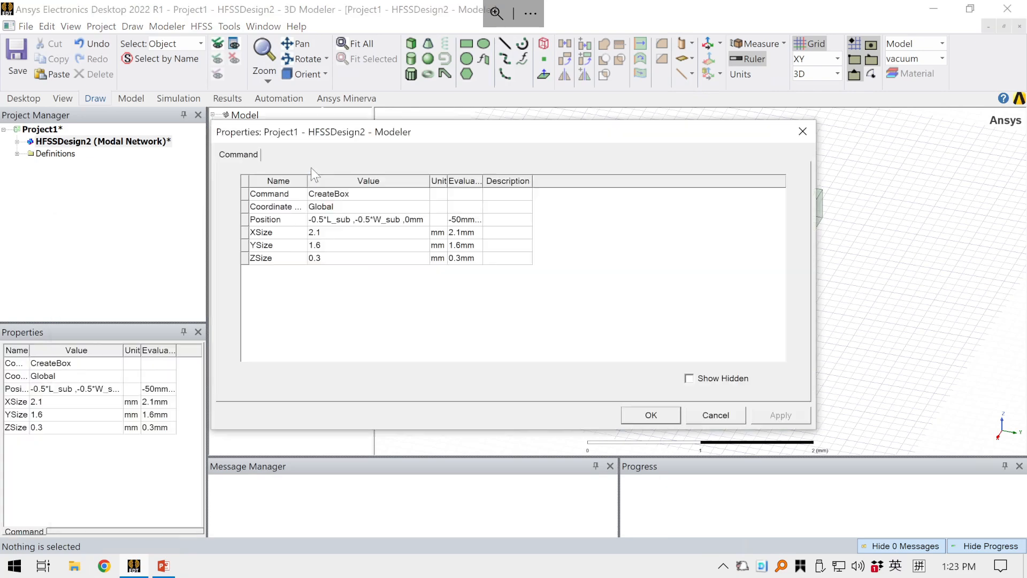
pyautogui.click(331, 235)
pyautogui.click(322, 243)
pyautogui.click(332, 231)
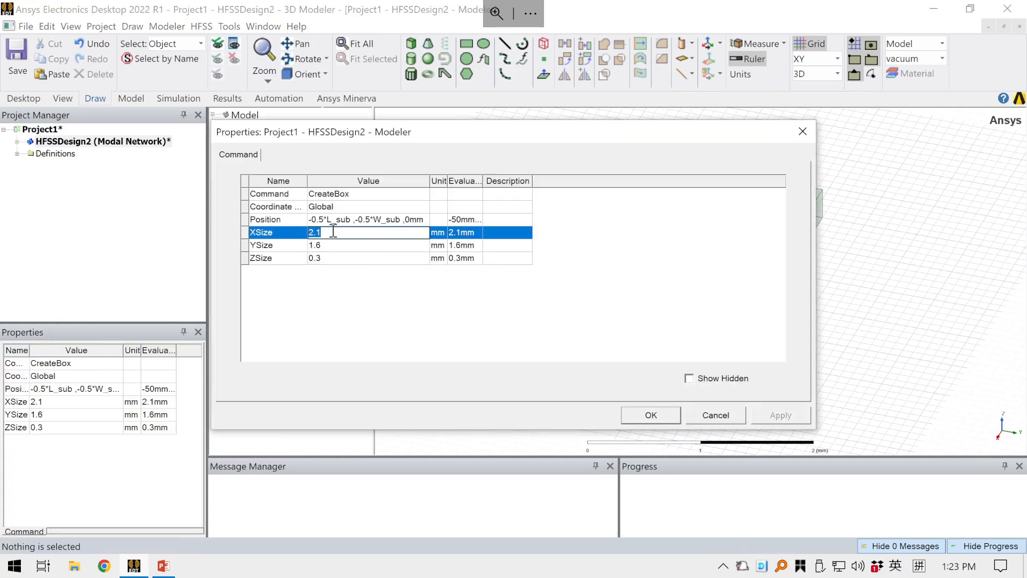
pyautogui.click(330, 233)
pyautogui.click(315, 219)
pyautogui.click(315, 219)
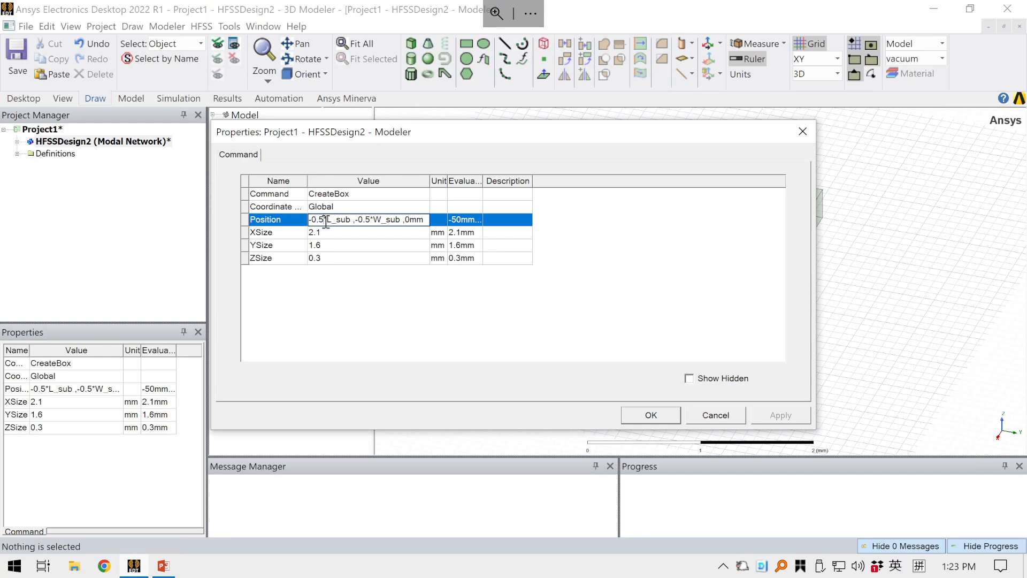
pyautogui.moveTo(327, 219); pyautogui.dragTo(298, 234)
pyautogui.click(331, 233)
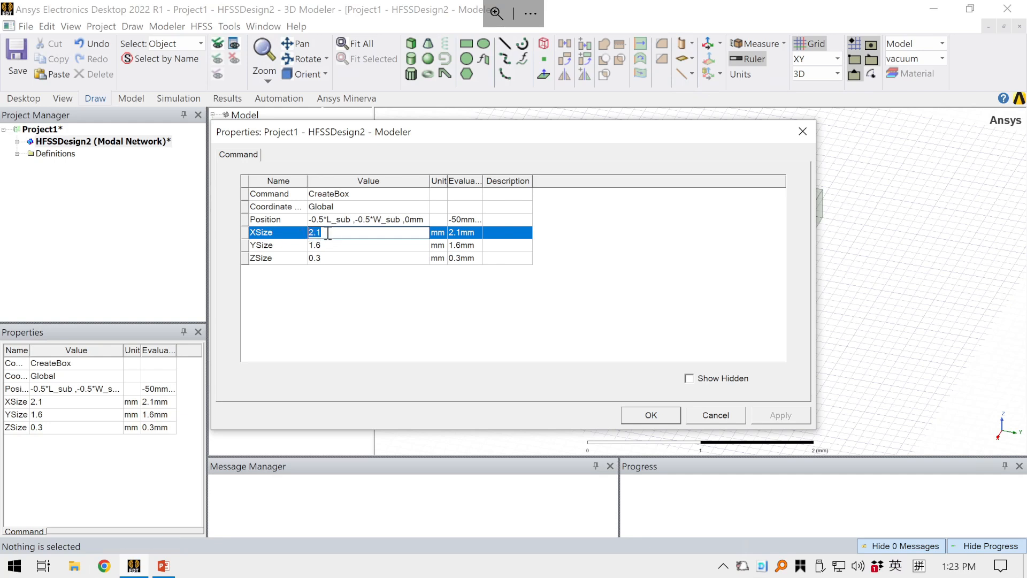
pyautogui.write('l')
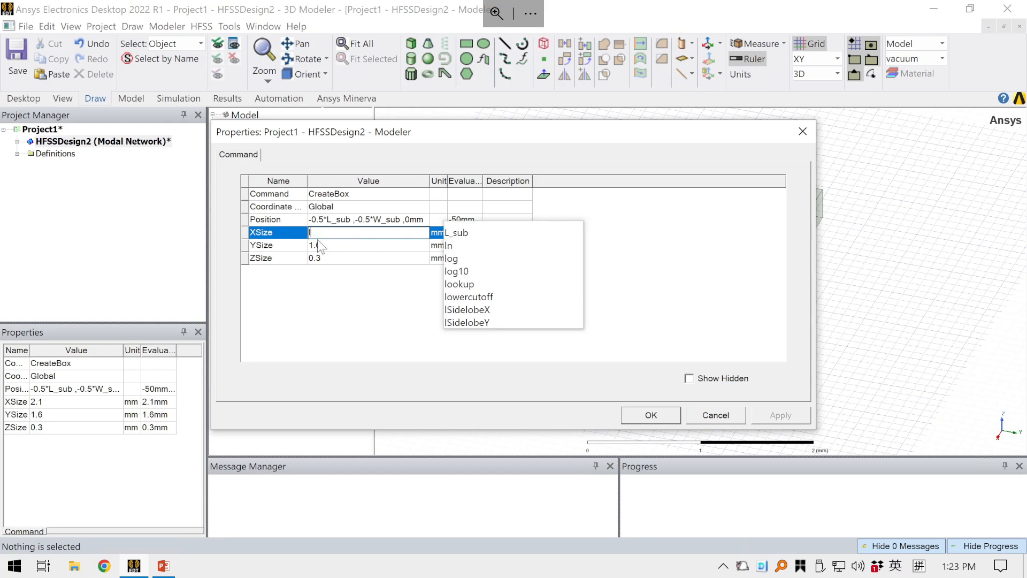
pyautogui.doubleClick(460, 234)
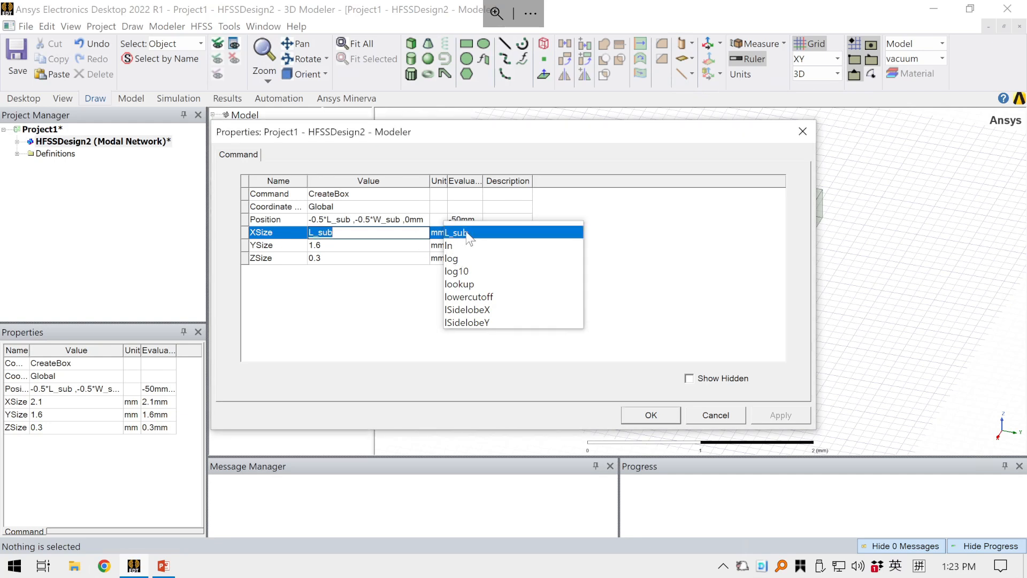
# Set the sub box's YSize to the variable W_sub.
pyautogui.click(323, 246)
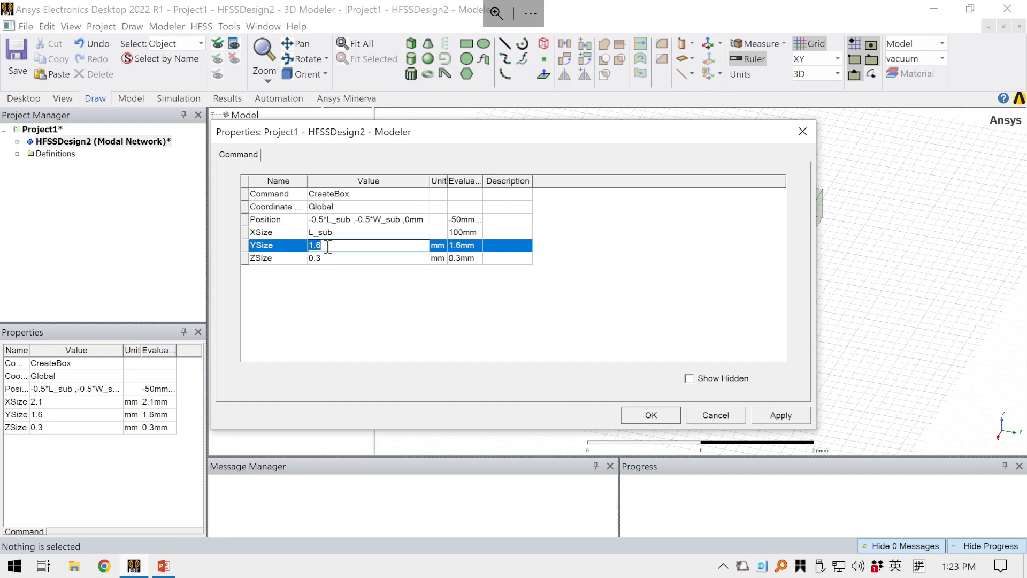
pyautogui.click(307, 246)
pyautogui.write('w')
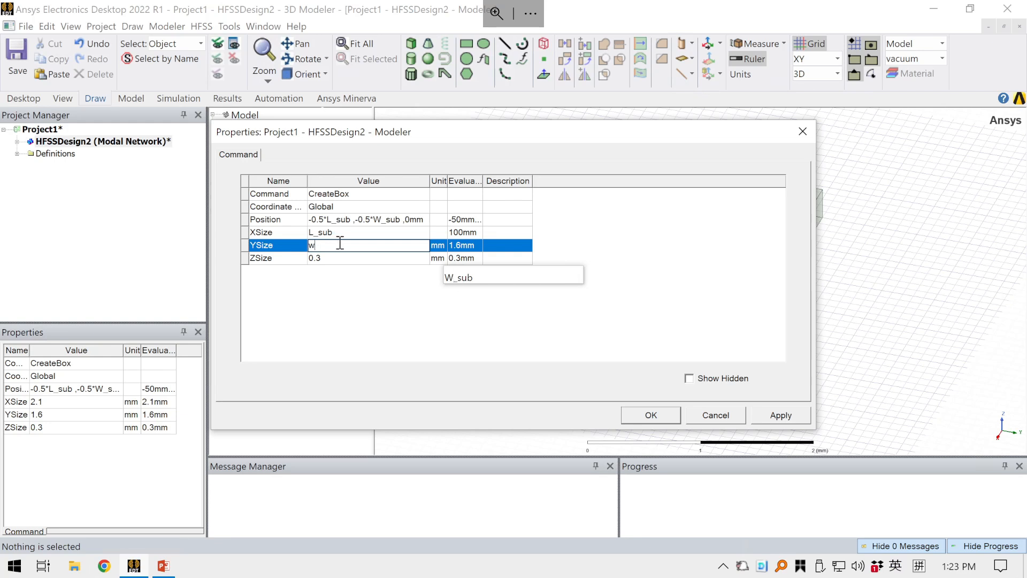
pyautogui.click(469, 279)
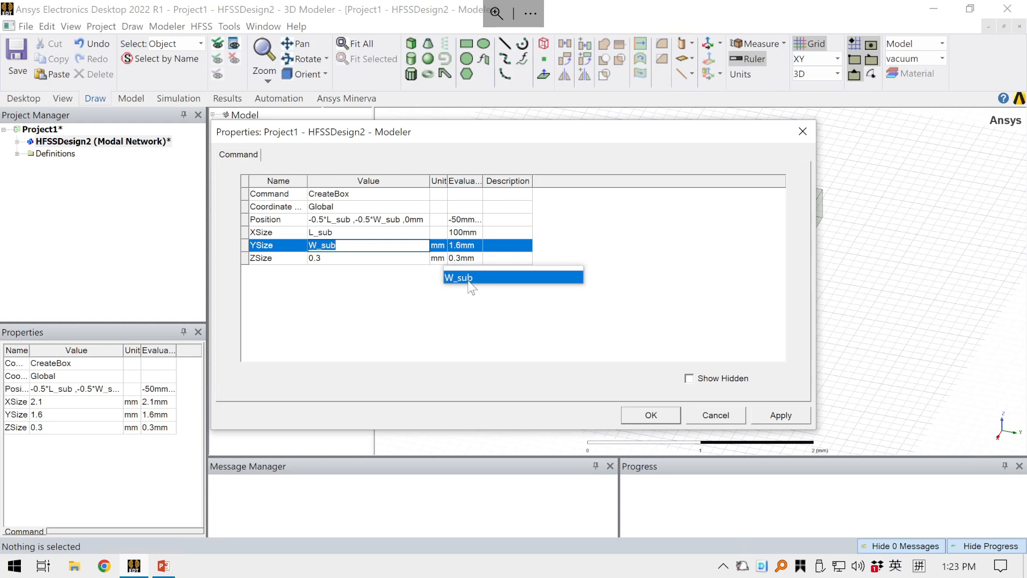
pyautogui.click(401, 312)
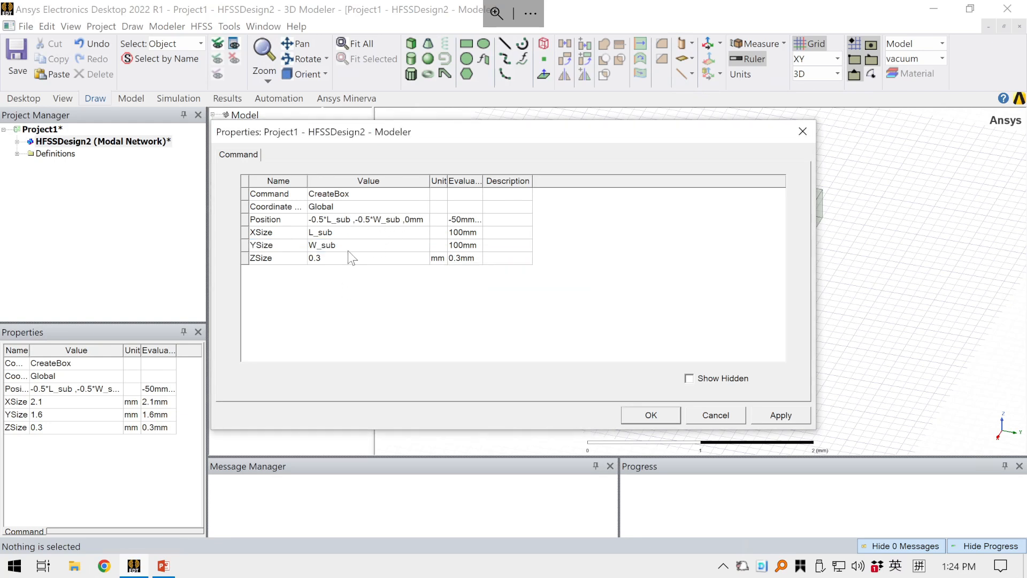
# Set the sub box's ZSize to Th_sub and define that new local length variable as 1.5 mm.
pyautogui.click(333, 258)
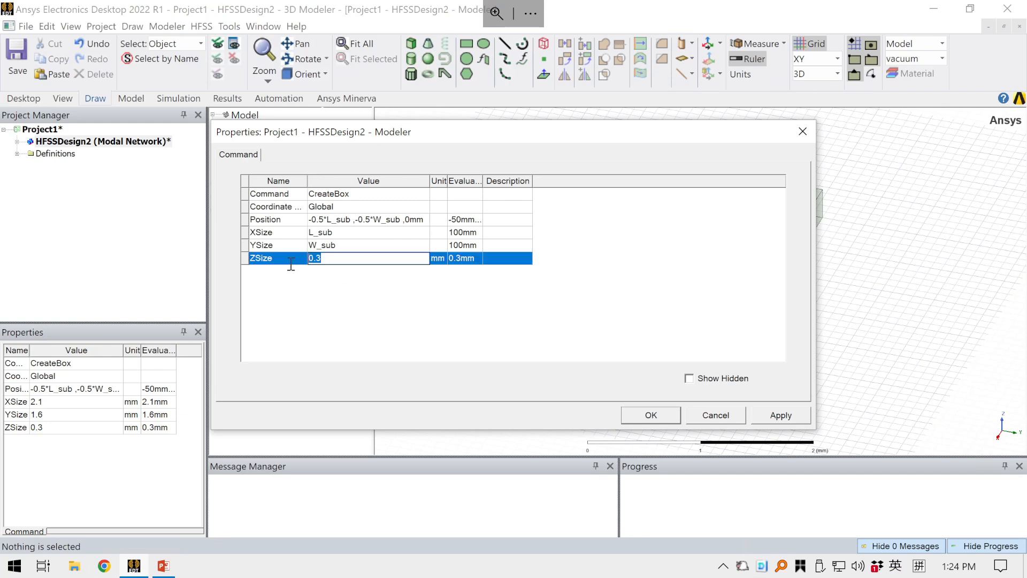
pyautogui.moveTo(338, 258); pyautogui.dragTo(303, 266)
pyautogui.write('Th_sub')
pyautogui.press('Return')
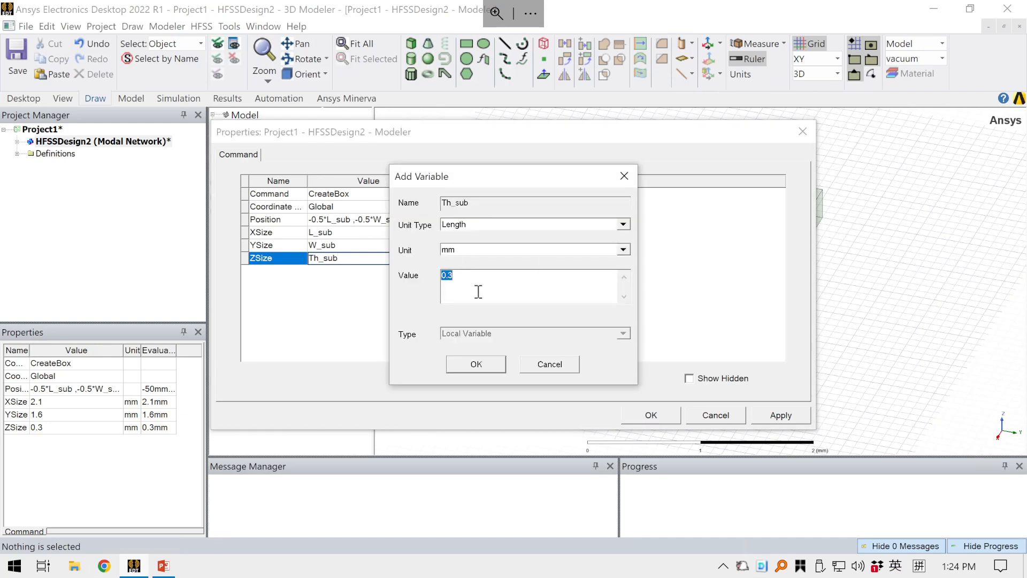
pyautogui.write('1.5')
pyautogui.moveTo(472, 183); pyautogui.dragTo(538, 217)
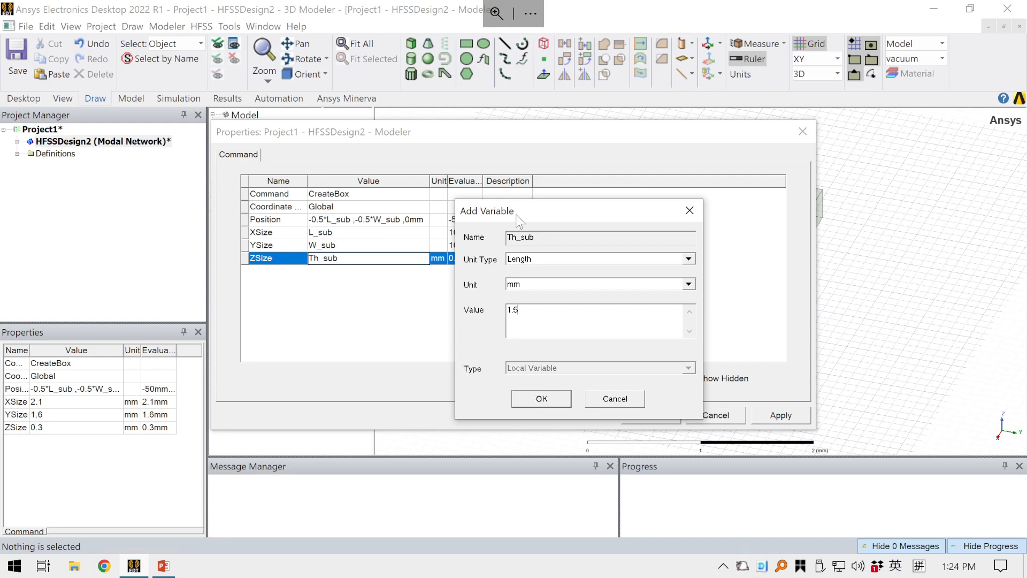
pyautogui.moveTo(533, 213); pyautogui.dragTo(630, 171)
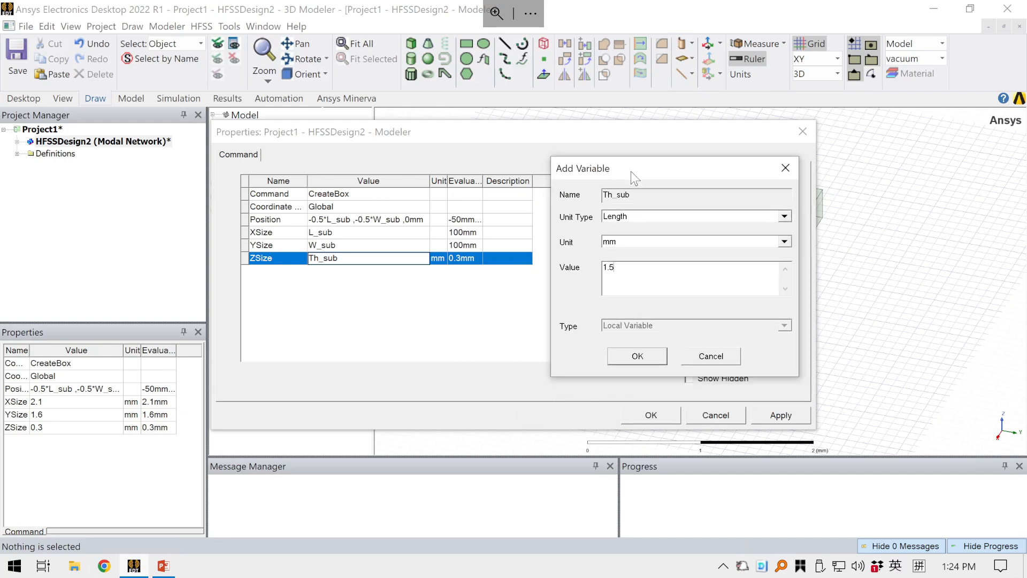
pyautogui.click(626, 364)
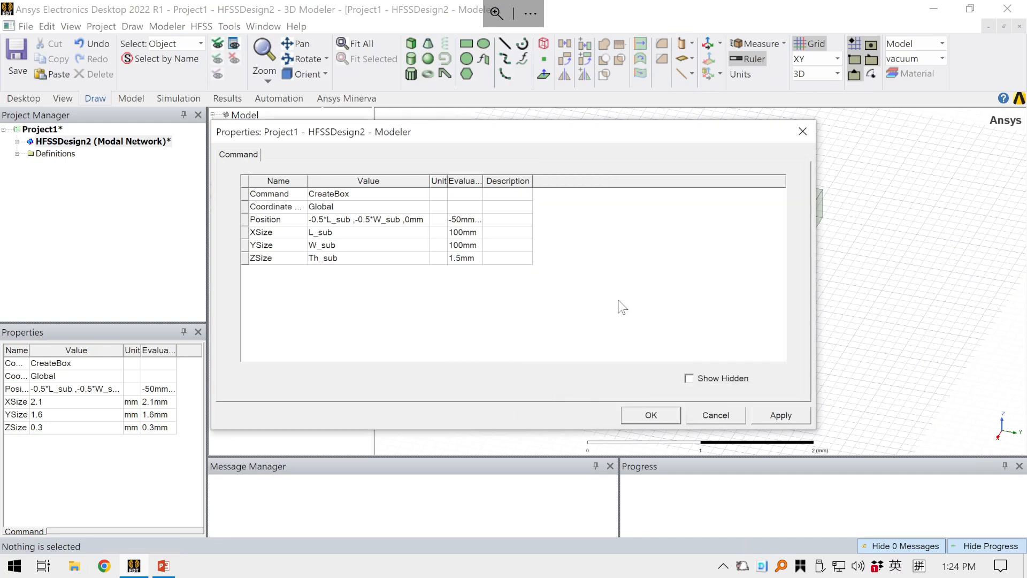
# Apply the parametric dimensions to the sub box, fit it in the 3D view and deselect its creation entry.
pyautogui.click(781, 414)
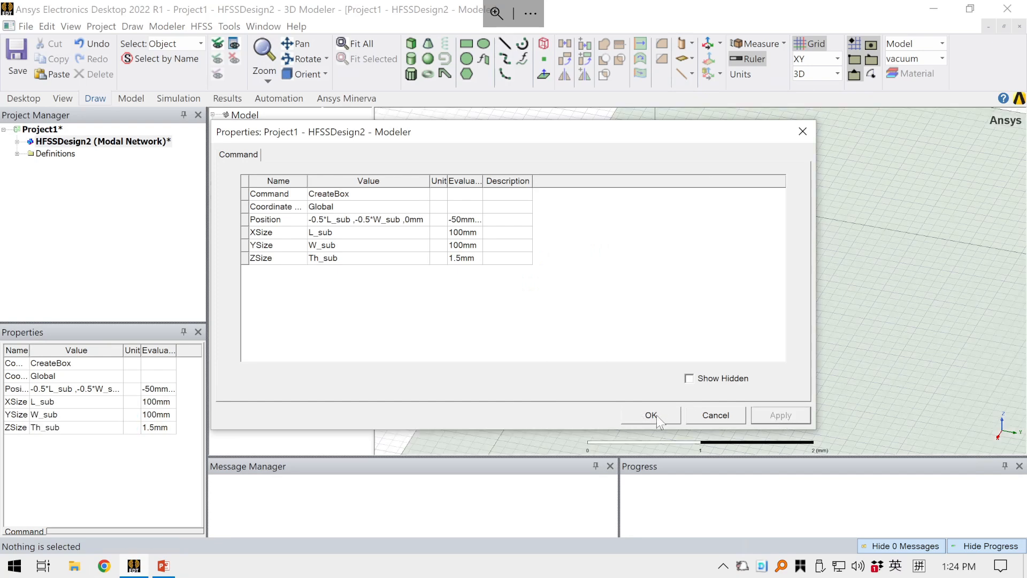
pyautogui.click(650, 415)
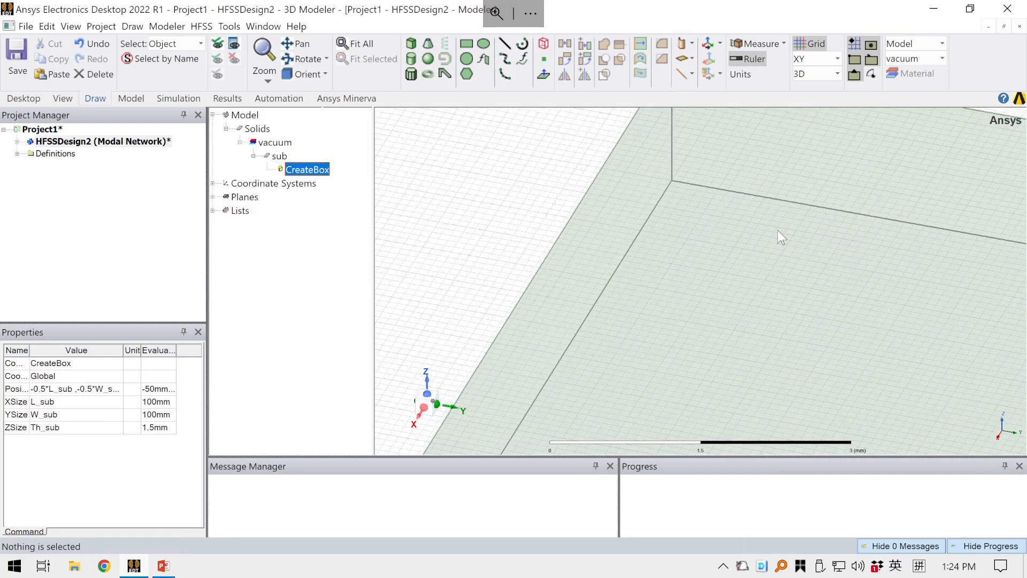
pyautogui.hotkey('ctrl', 'd')
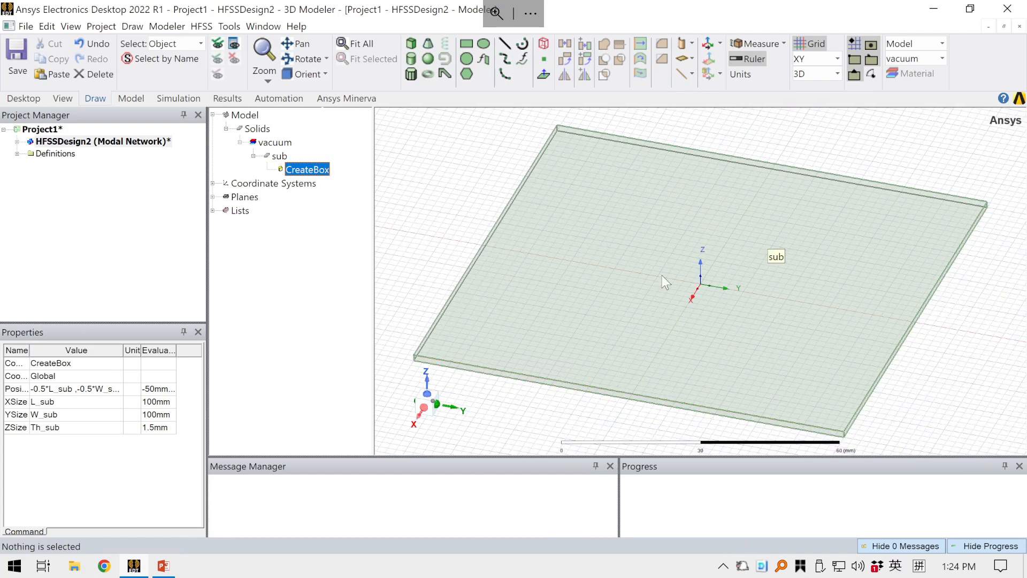
pyautogui.scroll(-2, 662, 275)
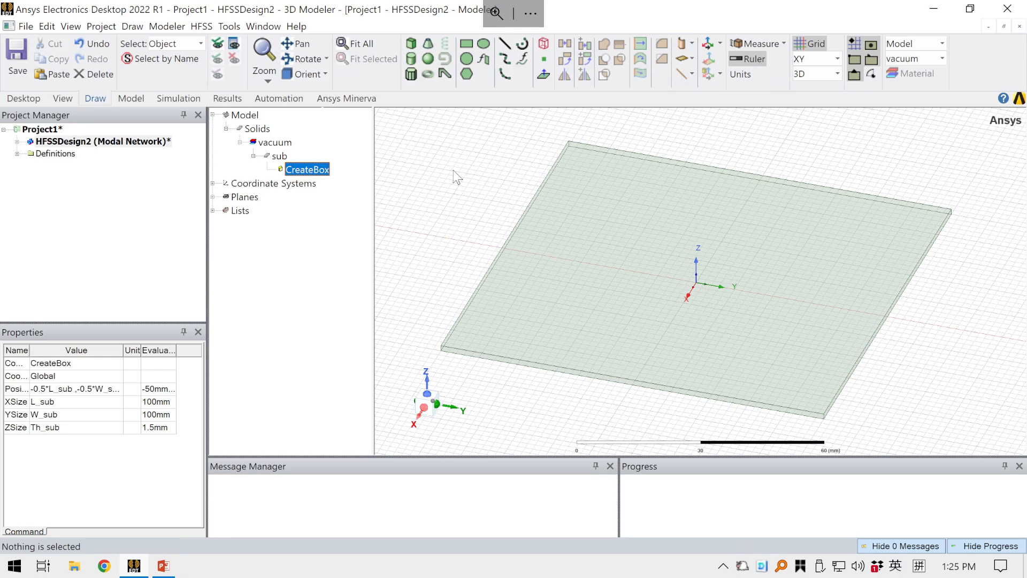
pyautogui.click(422, 149)
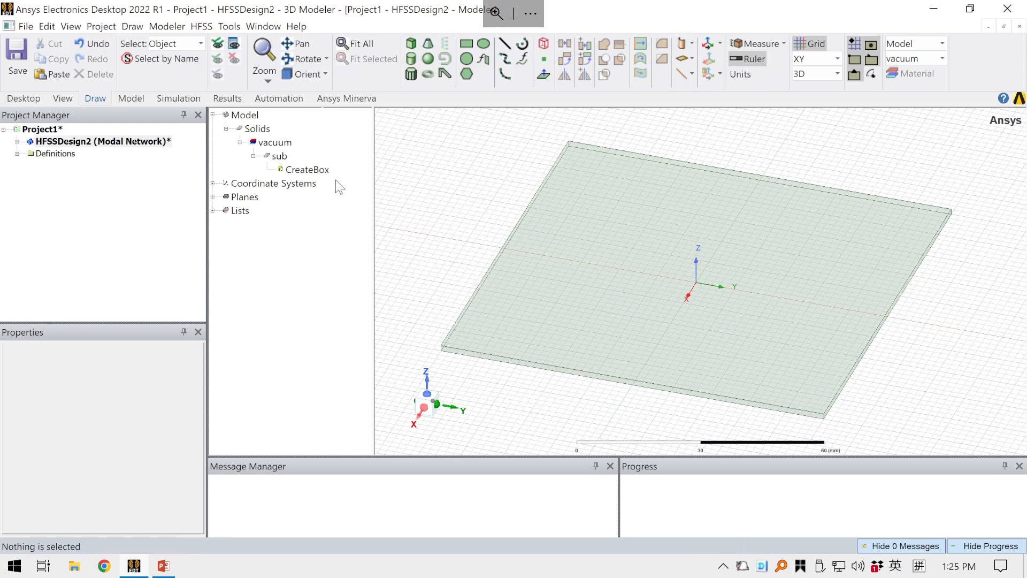
# Open the material assignment for the sub solid and browse the system material library.
pyautogui.click(280, 156)
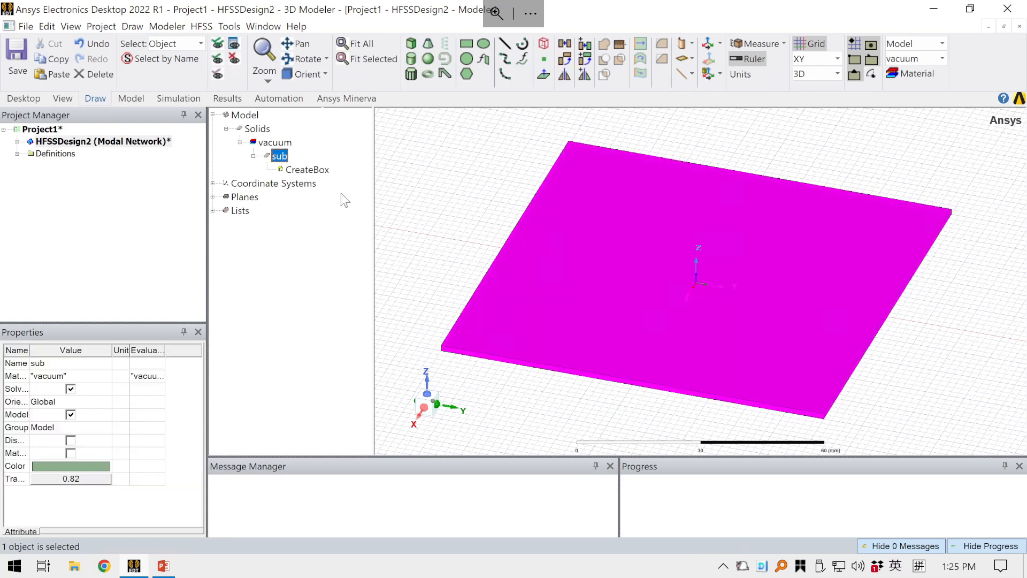
pyautogui.rightClick(279, 159)
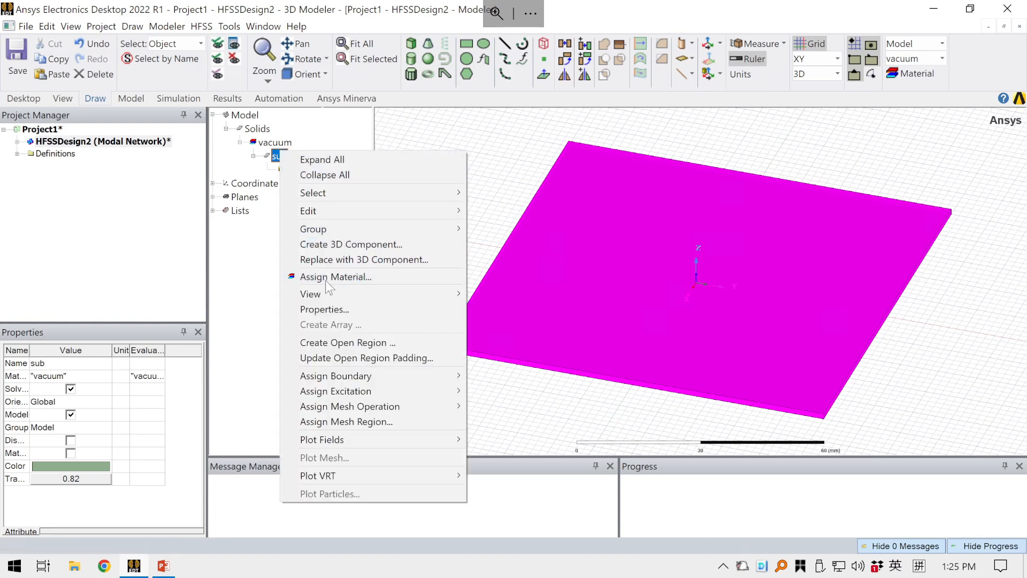
pyautogui.click(352, 274)
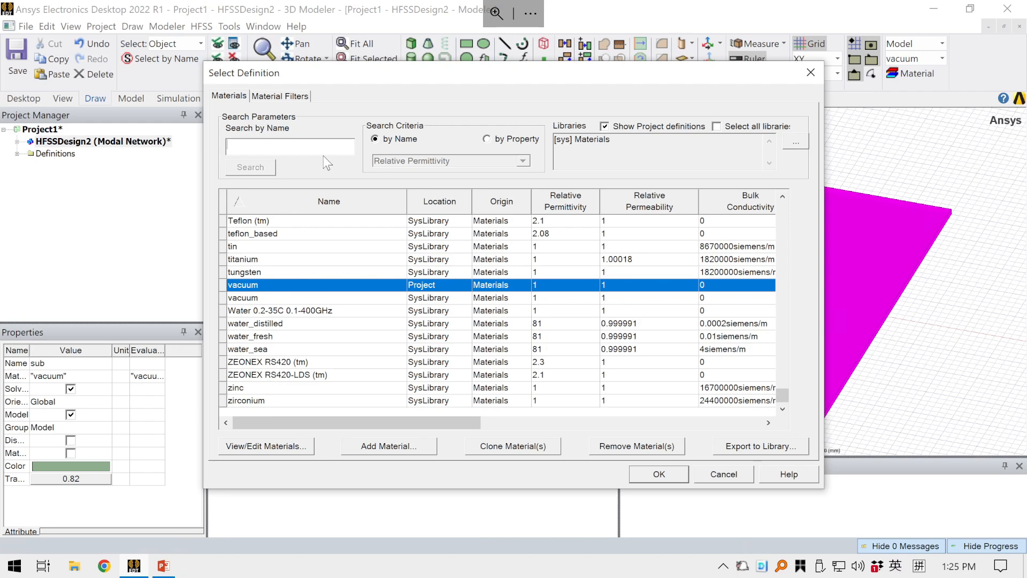
pyautogui.moveTo(781, 396); pyautogui.dragTo(782, 267)
pyautogui.scroll(-5, 322, 283)
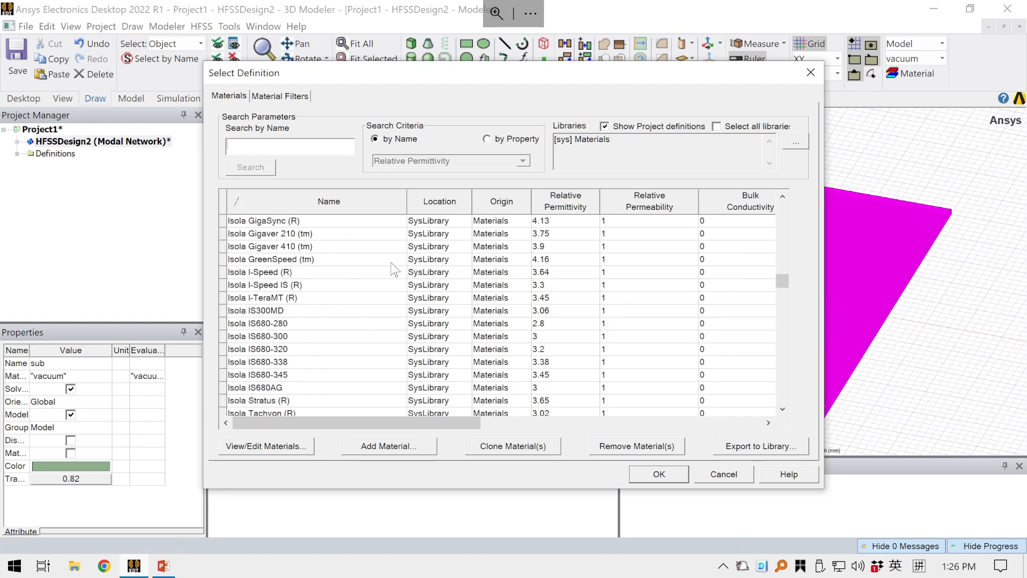
pyautogui.scroll(15, 375, 284)
pyautogui.scroll(10, 416, 291)
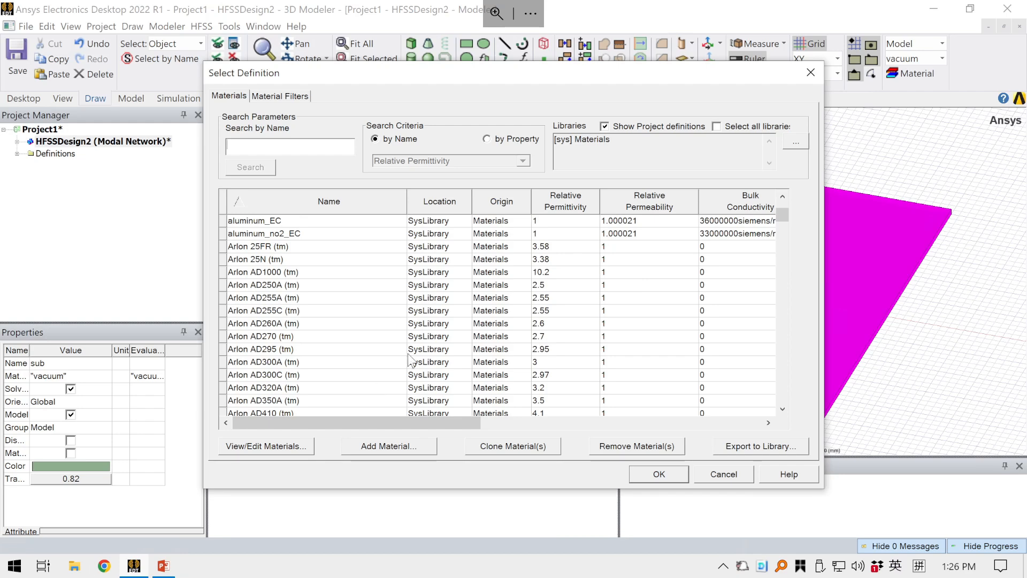
pyautogui.click(393, 448)
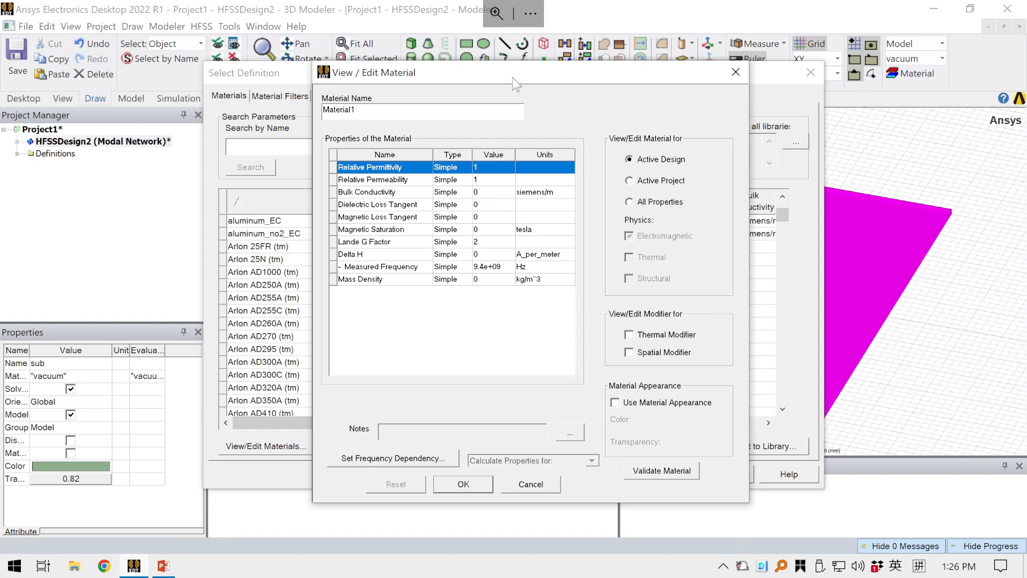
pyautogui.moveTo(513, 78); pyautogui.dragTo(548, 82)
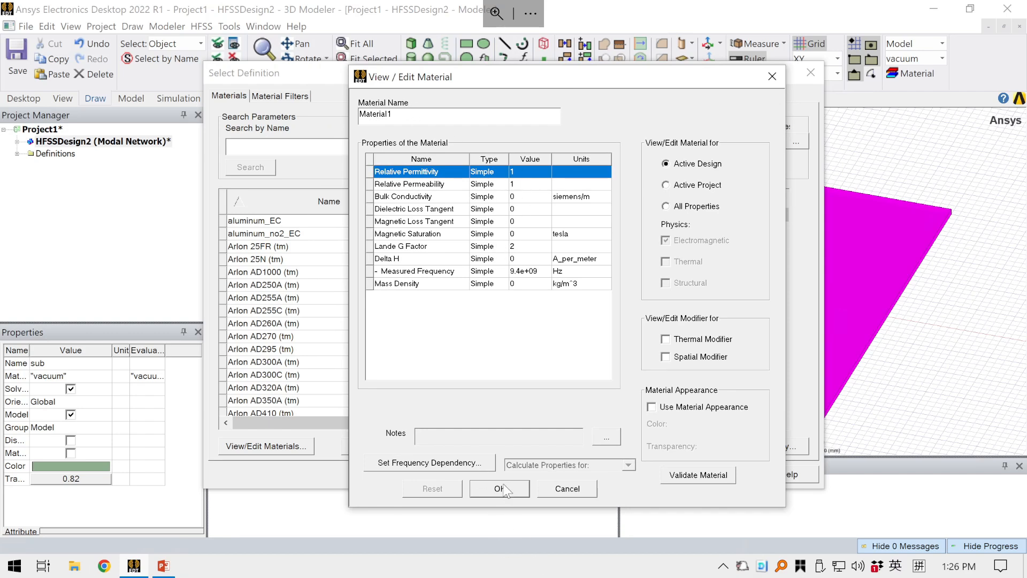
pyautogui.moveTo(438, 81)
pyautogui.mouseDown()
pyautogui.moveTo(443, 100)
pyautogui.moveTo(433, 92)
pyautogui.mouseUp()
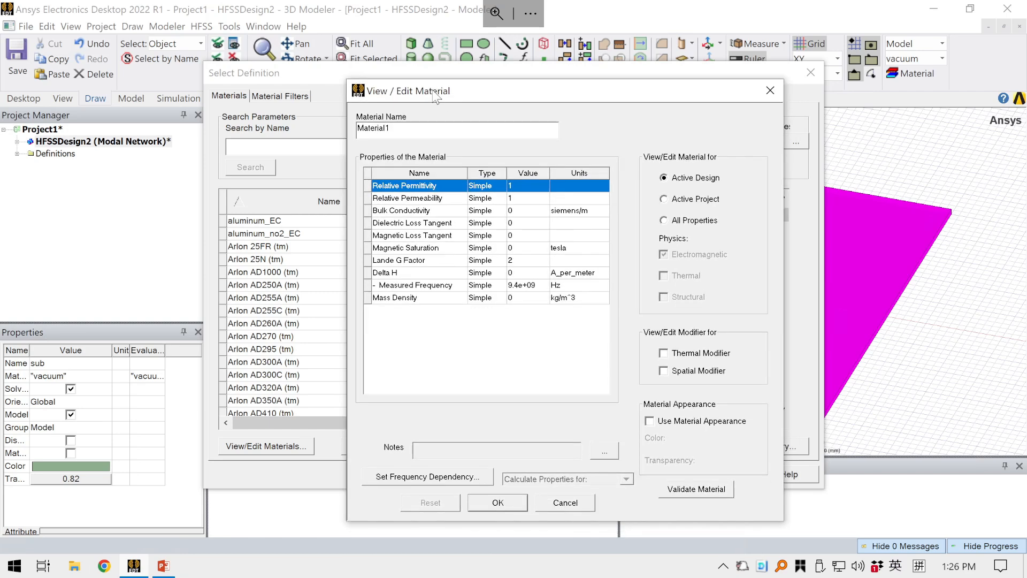
pyautogui.click(770, 91)
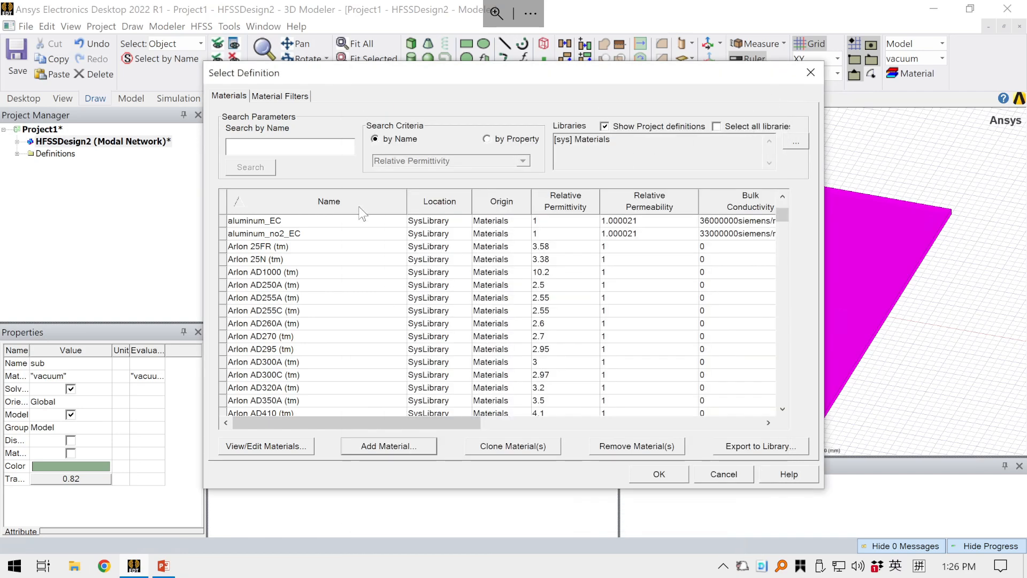
# Search the materials by name for FR4, choose FR4_epoxy, check its dielectric properties and assign it to the sub box.
pyautogui.click(287, 145)
pyautogui.write('FR4')
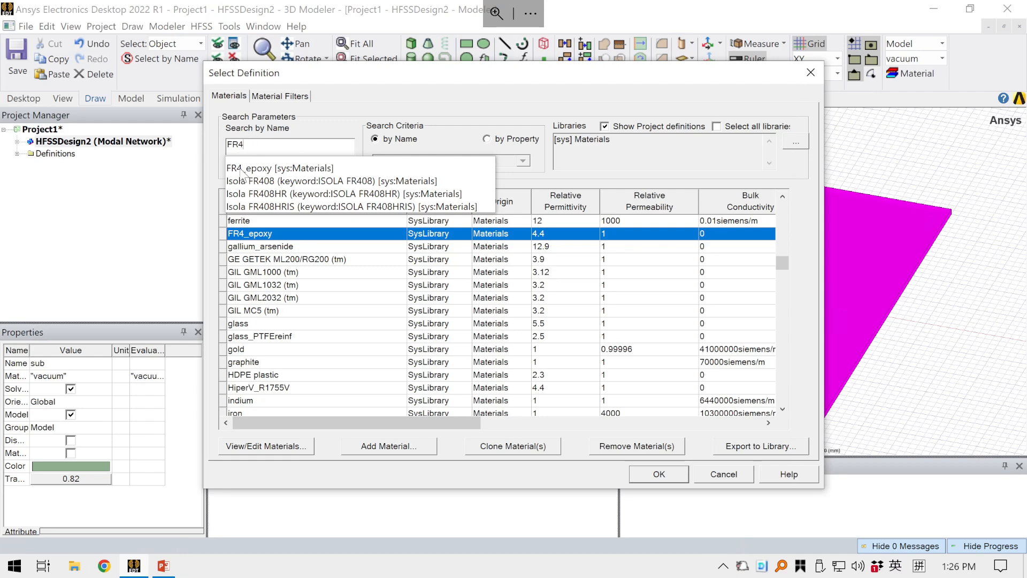
pyautogui.click(287, 169)
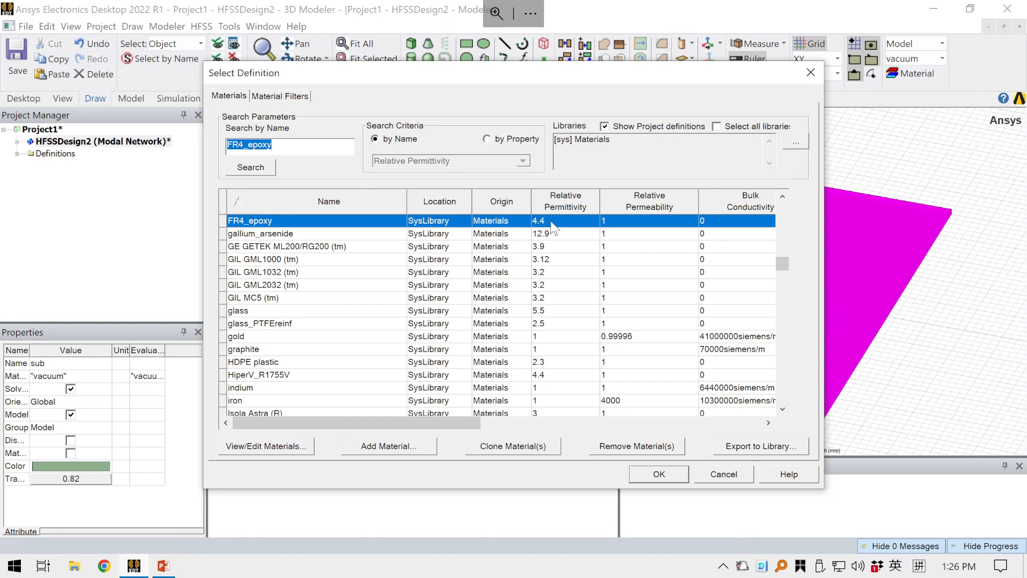
pyautogui.moveTo(440, 425); pyautogui.dragTo(504, 426)
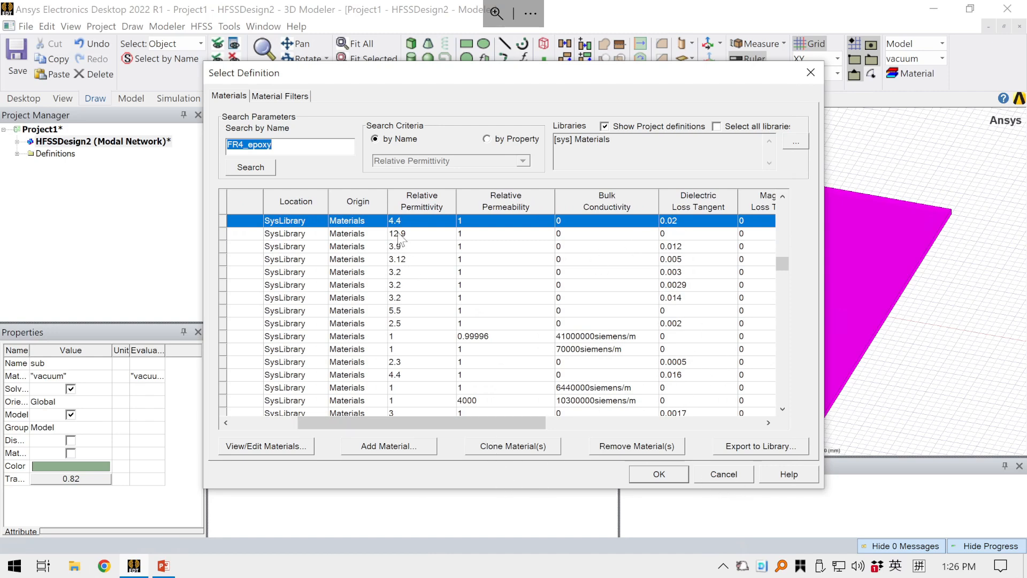
pyautogui.click(658, 474)
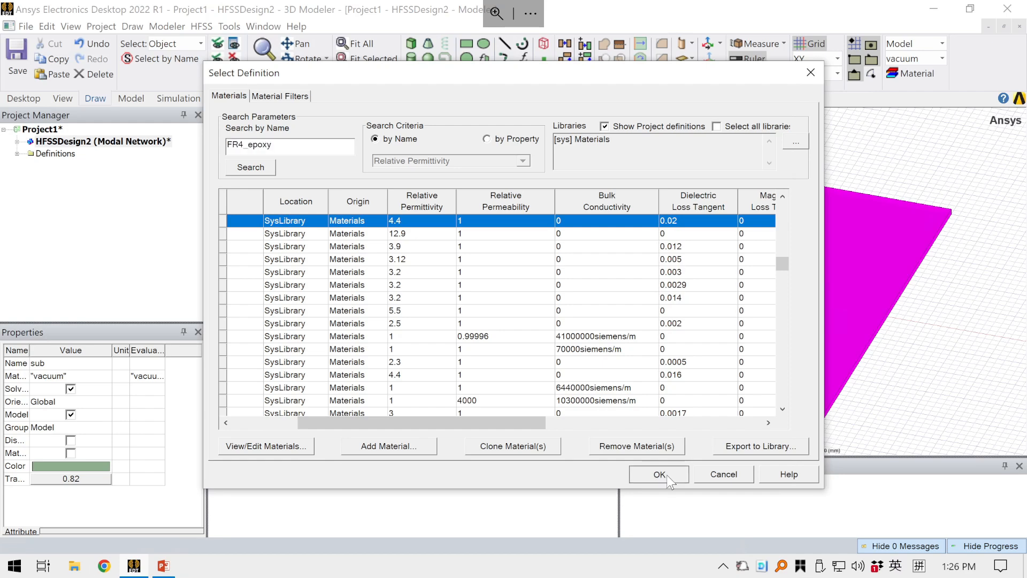
# Select the sub solid to check its assigned material, and clear the selection.
pyautogui.click(302, 214)
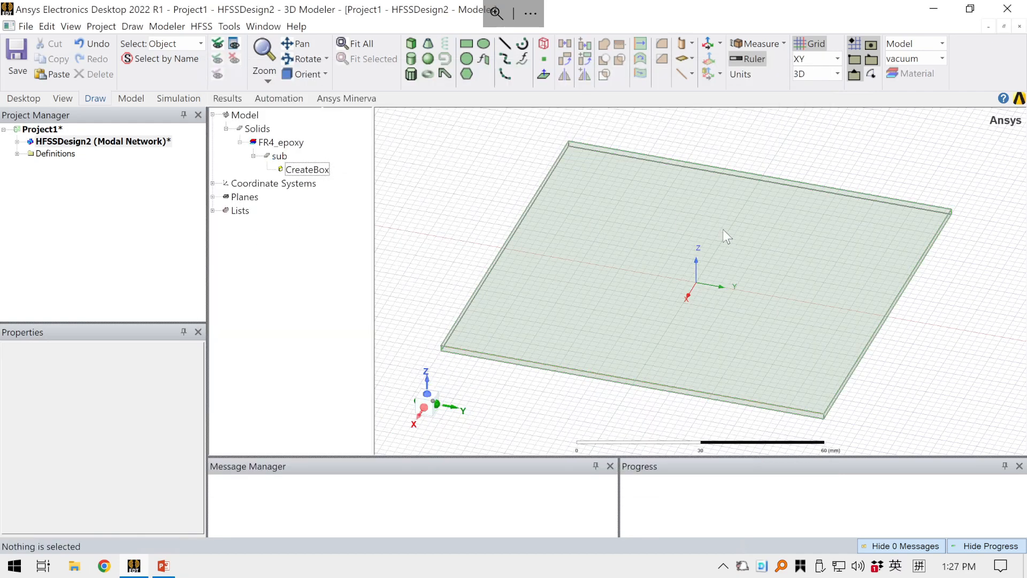
pyautogui.scroll(-1, 723, 230)
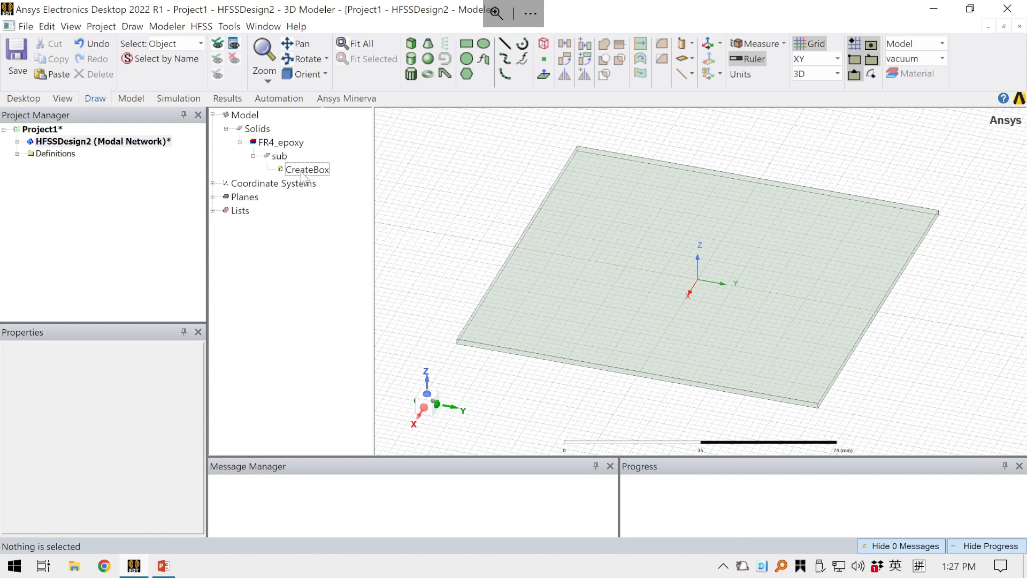
pyautogui.click(279, 156)
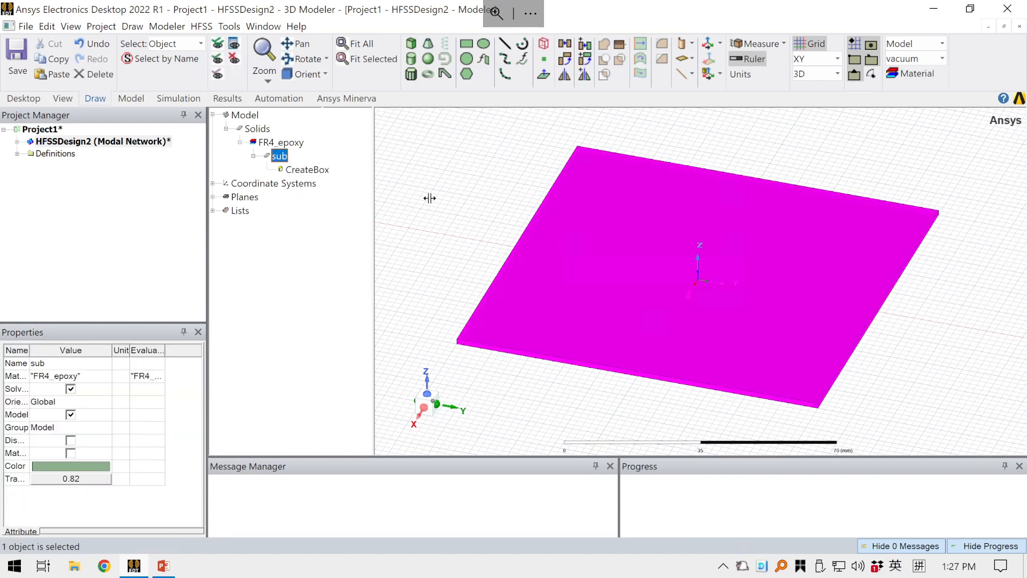
pyautogui.scroll(-1, 473, 238)
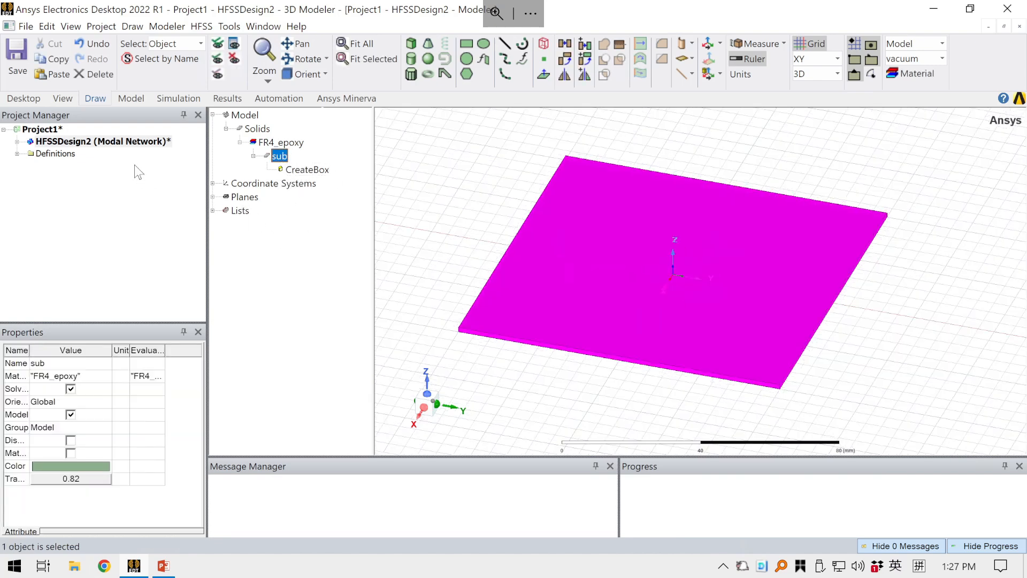
pyautogui.click(455, 183)
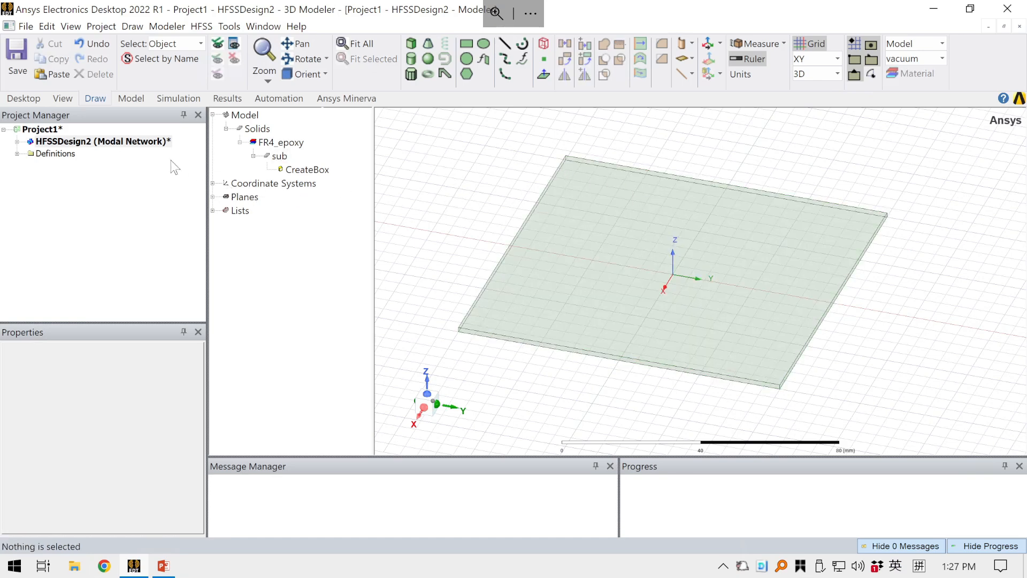
# Test the substrate's parameterisation by setting the HFSSDesign2 design variable L_sub to 200 mm.
pyautogui.click(140, 142)
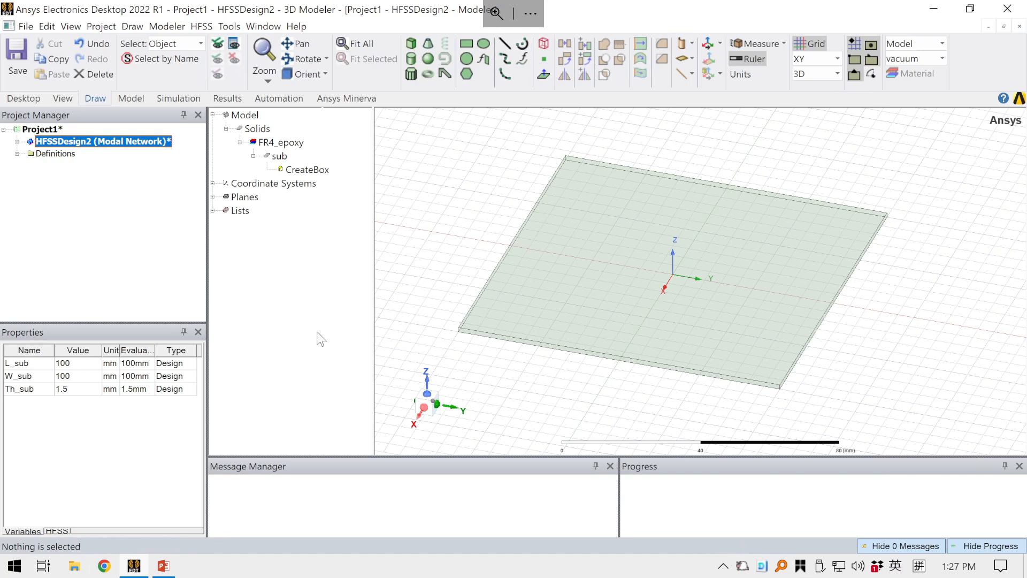
pyautogui.scroll(-1, 631, 178)
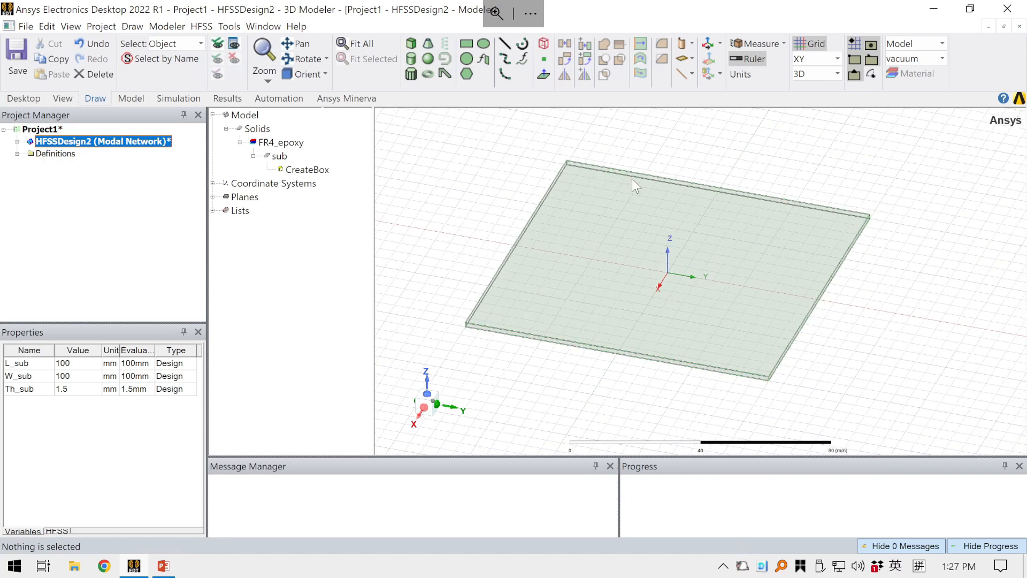
pyautogui.click(83, 367)
pyautogui.moveTo(71, 364); pyautogui.dragTo(54, 364)
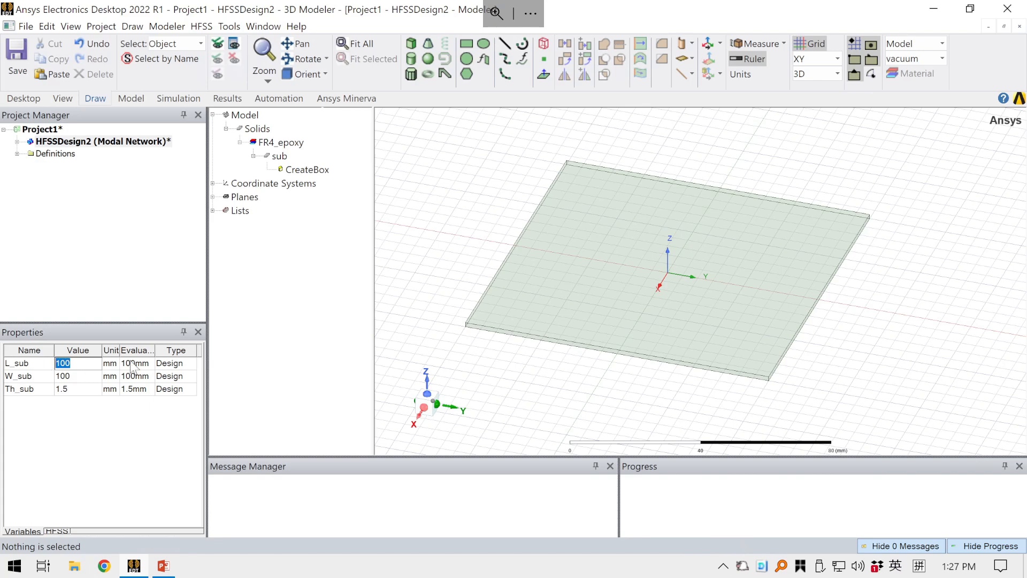
pyautogui.write('200')
pyautogui.press('Return')
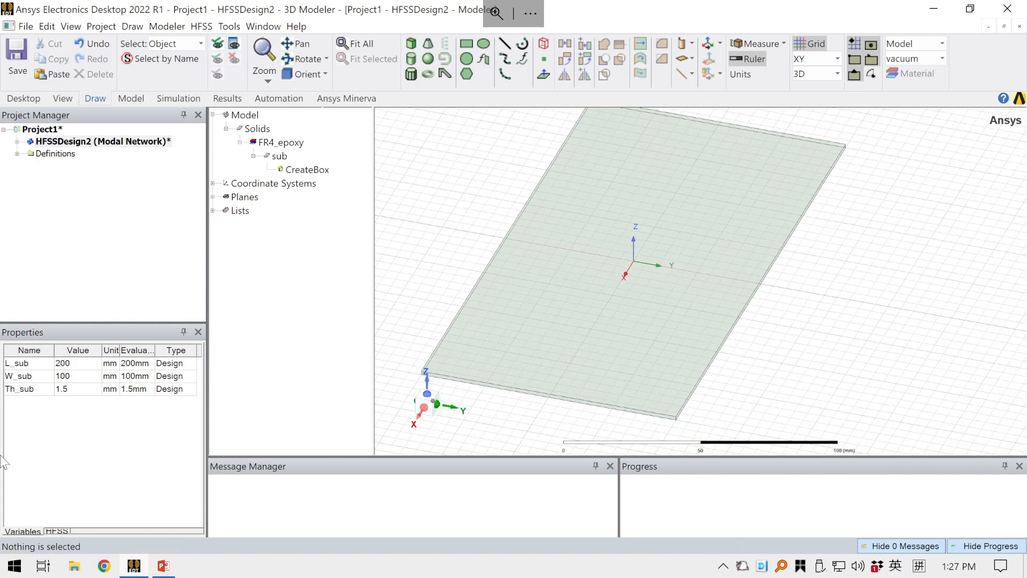
# Set the design variable L_sub back to 100 mm and apply it to the substrate.
pyautogui.click(74, 364)
pyautogui.click(74, 360)
pyautogui.click(60, 358)
pyautogui.click(63, 365)
pyautogui.press('BackSpace')
pyautogui.write('1')
pyautogui.click(461, 233)
pyautogui.scroll(2, 669, 244)
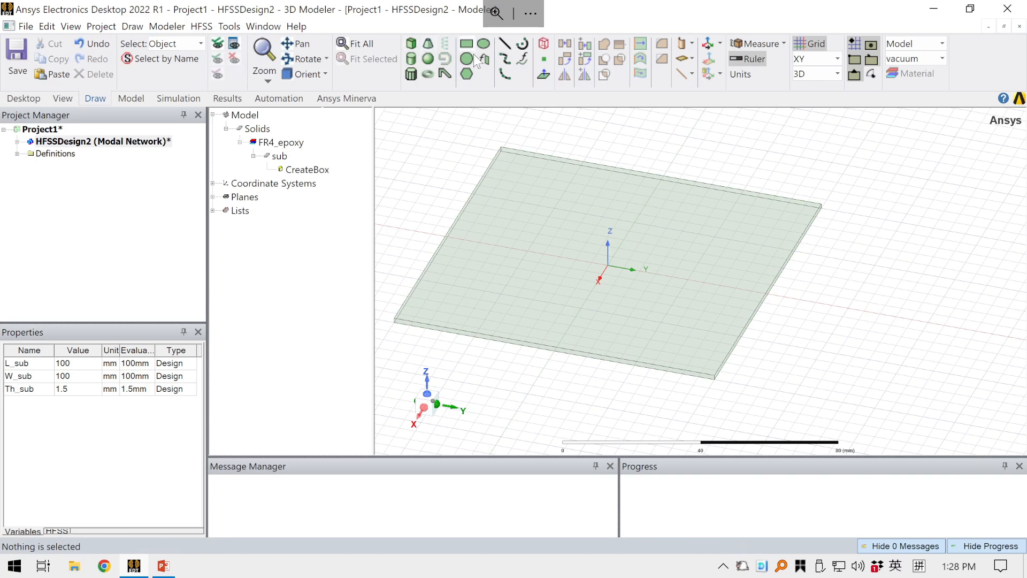
# Draw a box around the substrate's centre, starting at (-18, -16, 0), about 36 by 34 mm at its base and 8 mm high.
pyautogui.scroll(2, 579, 214)
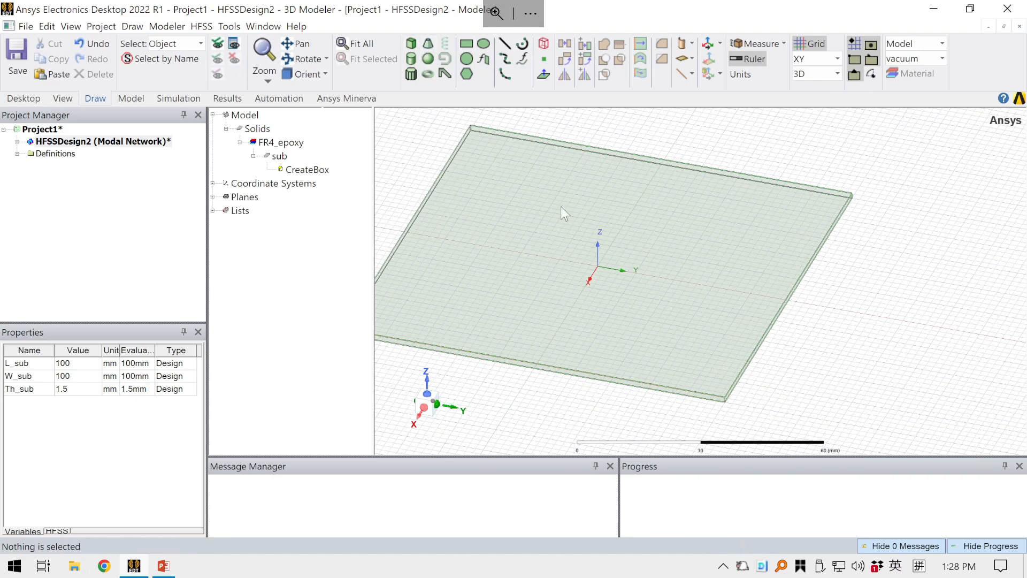
pyautogui.click(412, 48)
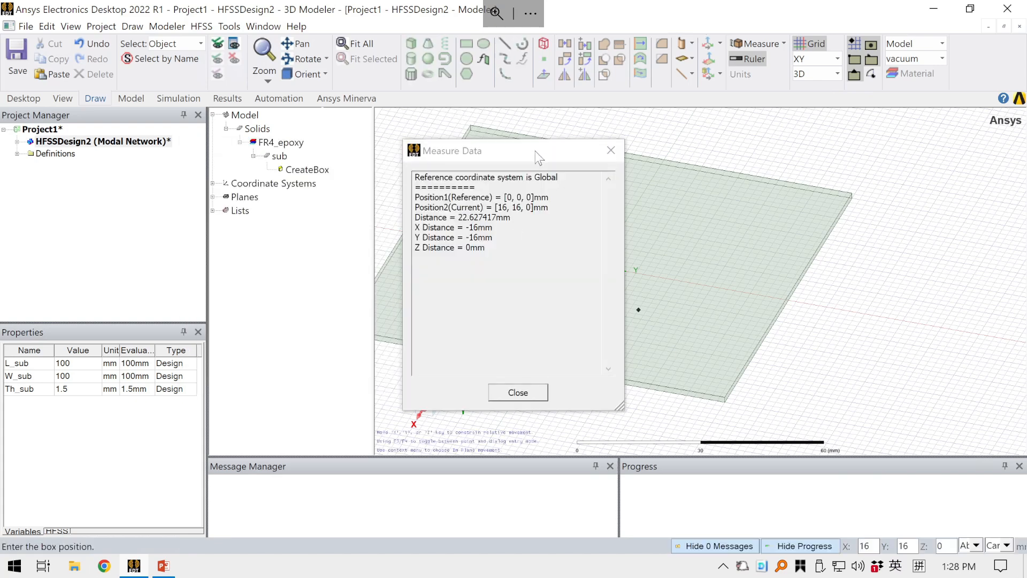
pyautogui.scroll(2, 583, 223)
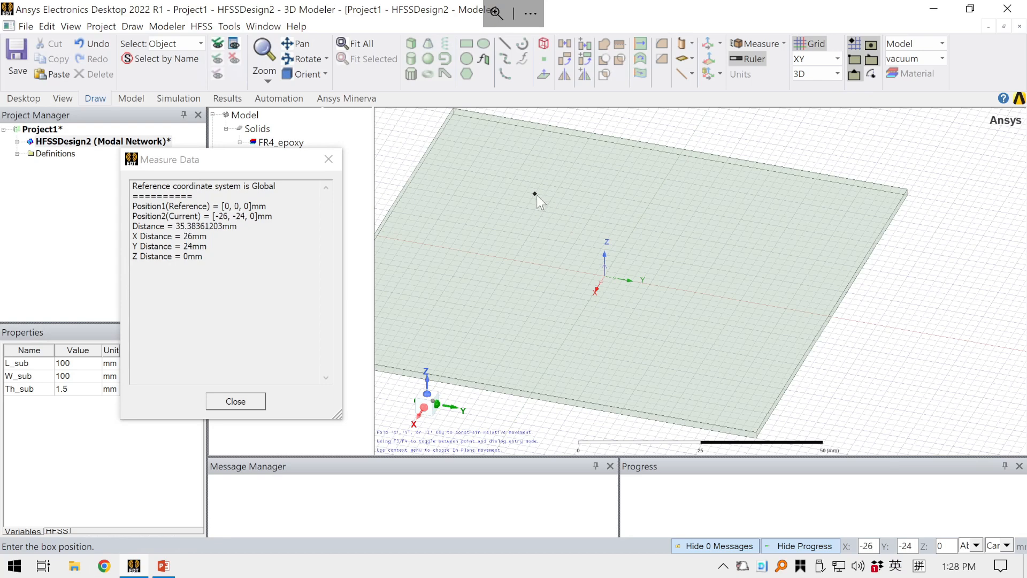
pyautogui.click(560, 220)
pyautogui.click(655, 334)
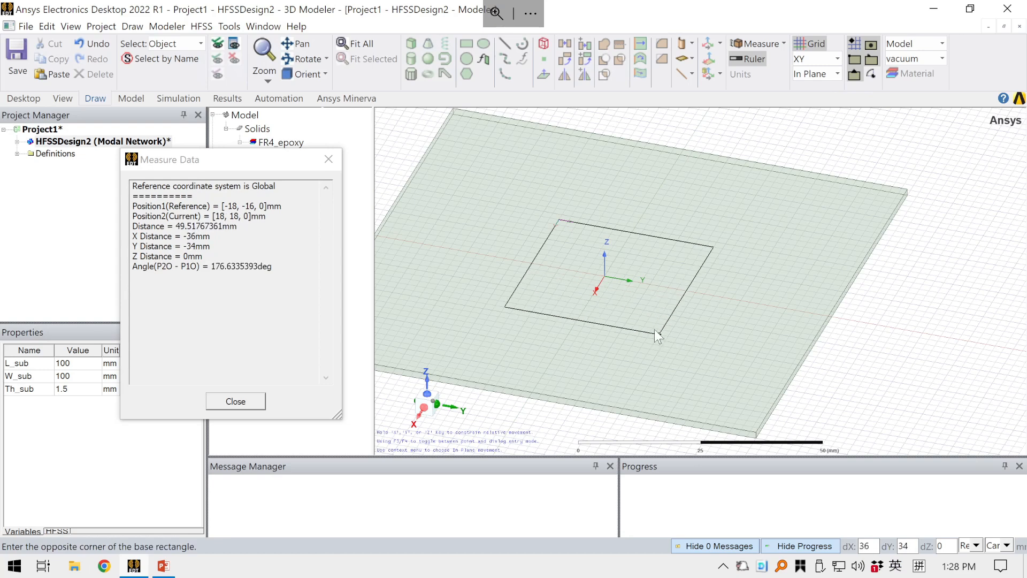
pyautogui.click(652, 315)
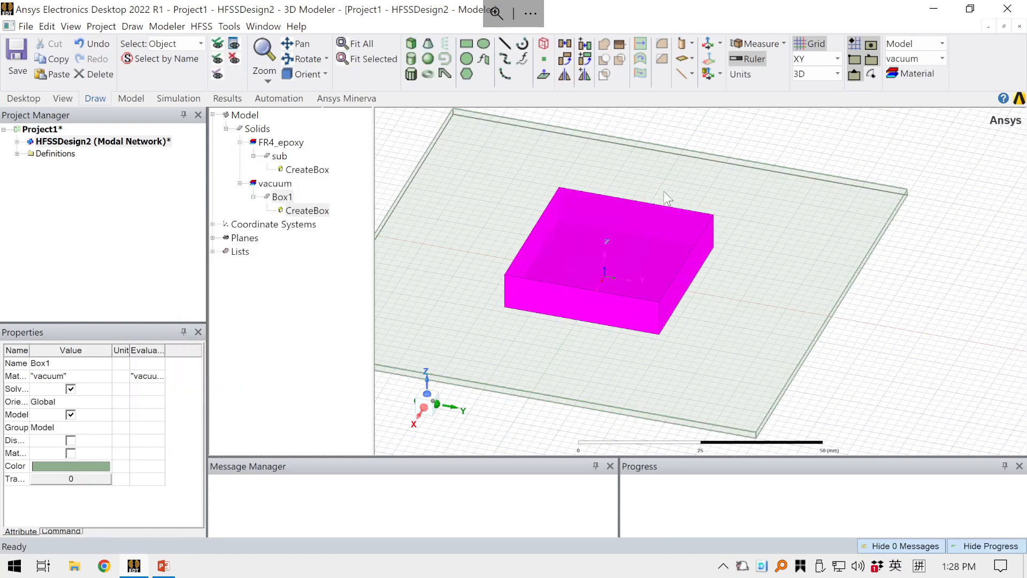
pyautogui.click(313, 259)
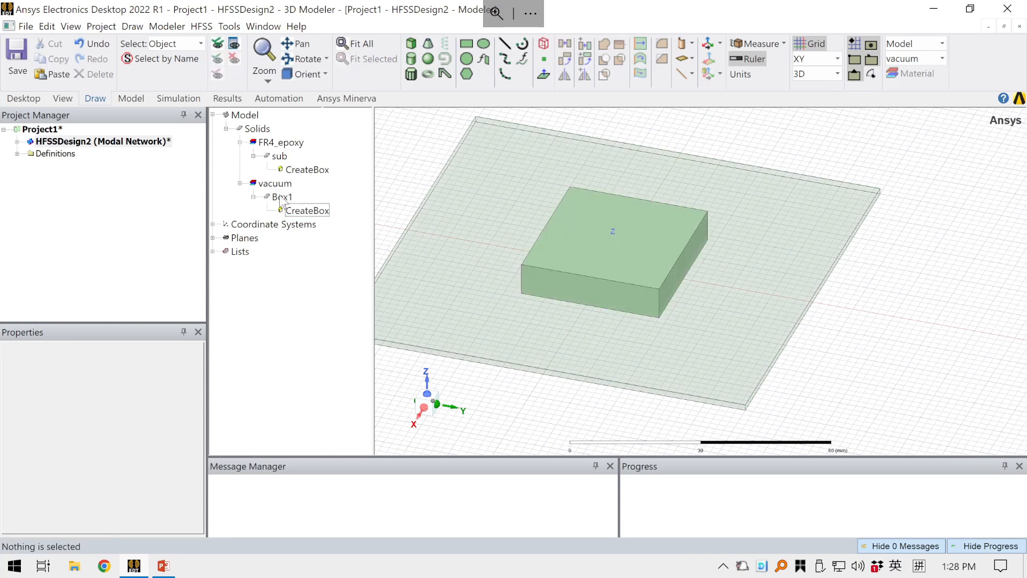
# Rename the new vacuum box as Patch in its attributes.
pyautogui.click(282, 197)
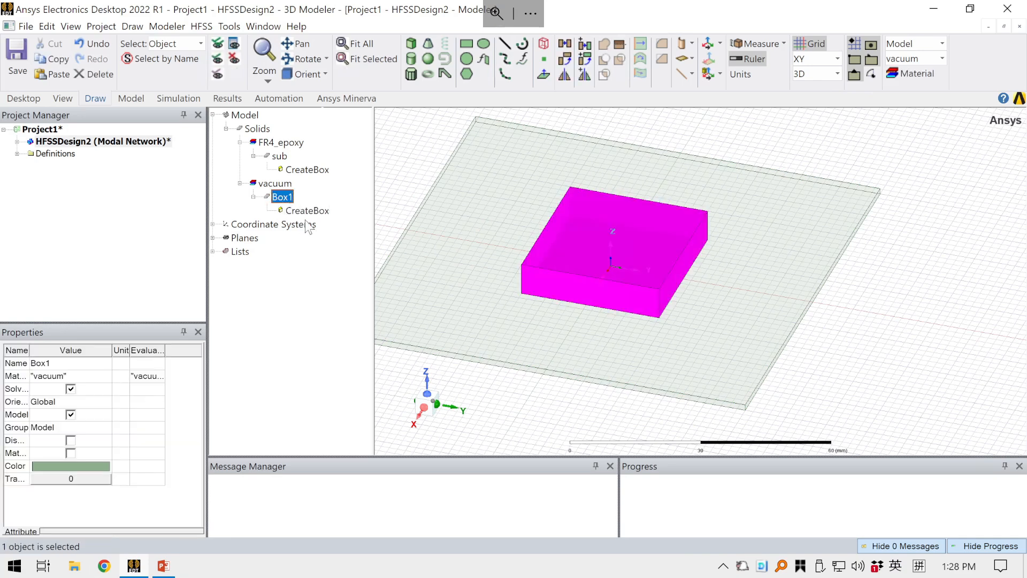
pyautogui.click(301, 244)
pyautogui.click(306, 211)
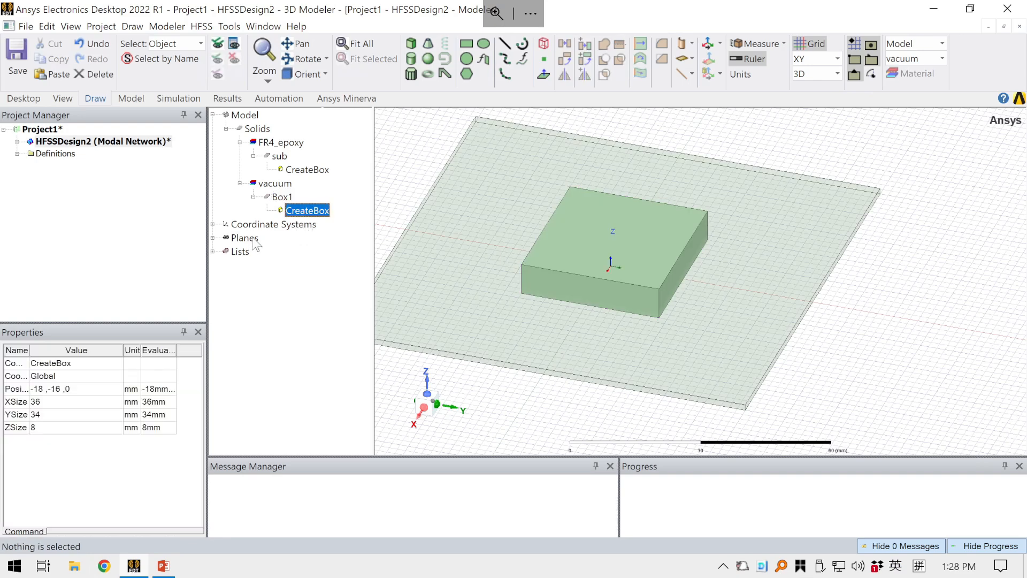
pyautogui.doubleClick(285, 198)
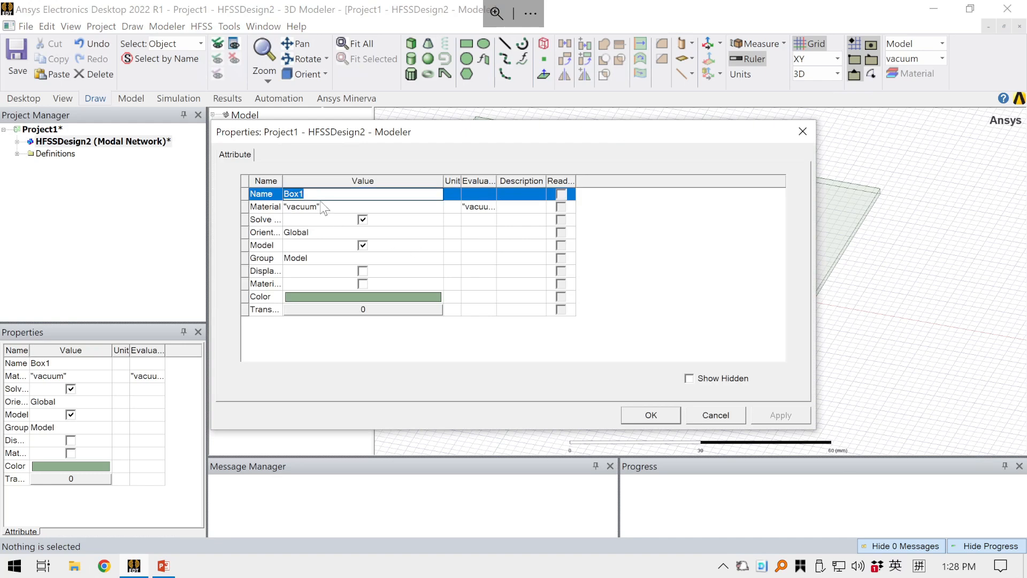
pyautogui.moveTo(318, 192); pyautogui.dragTo(286, 197)
pyautogui.write('Patch')
pyautogui.moveTo(413, 138); pyautogui.dragTo(383, 149)
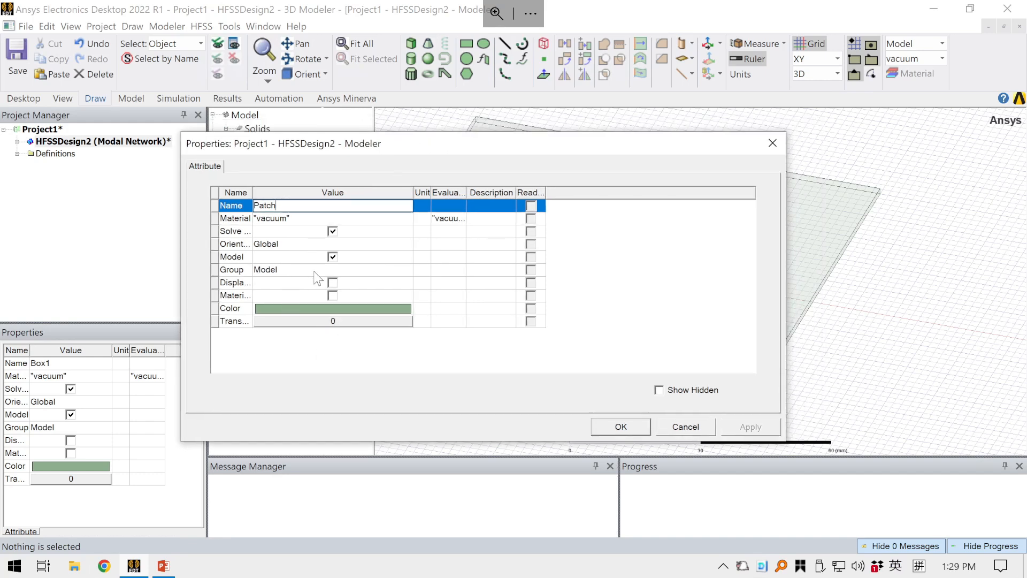
# Give Patch an orange colour (RGB 255, 128, 64) and a transparency of 0.8, apply the attributes and deselect it.
pyautogui.click(290, 308)
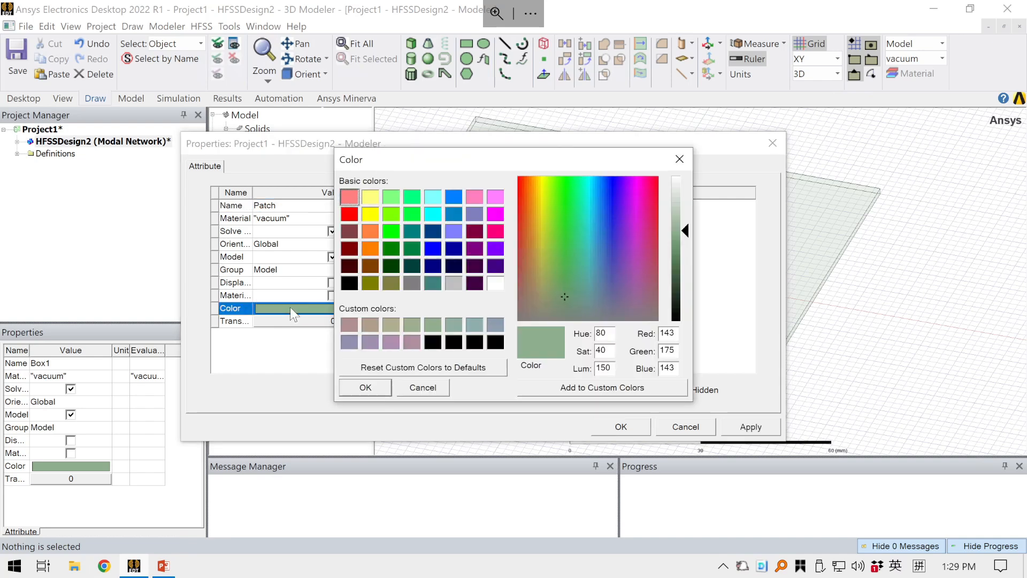
pyautogui.click(371, 230)
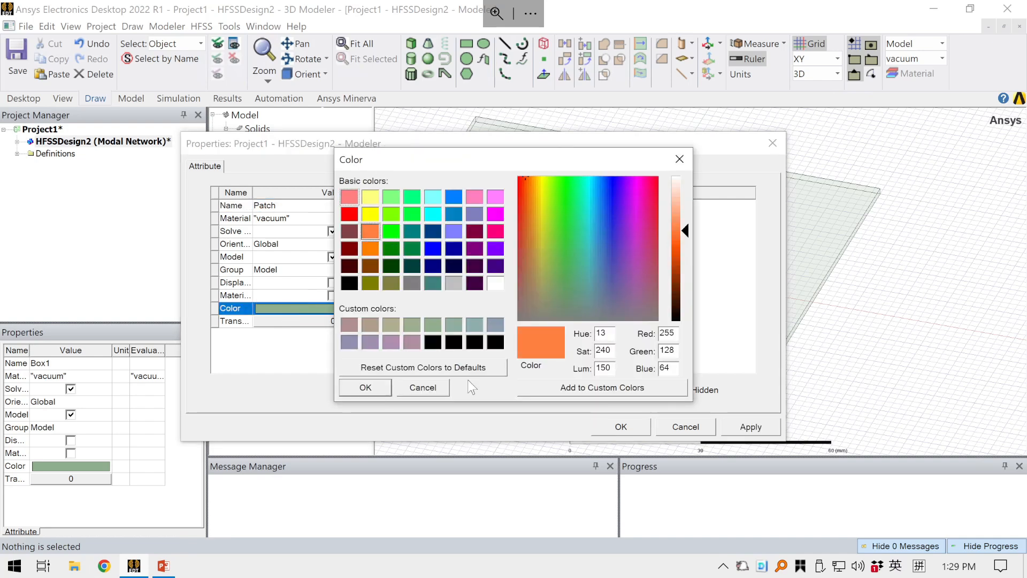
pyautogui.click(365, 388)
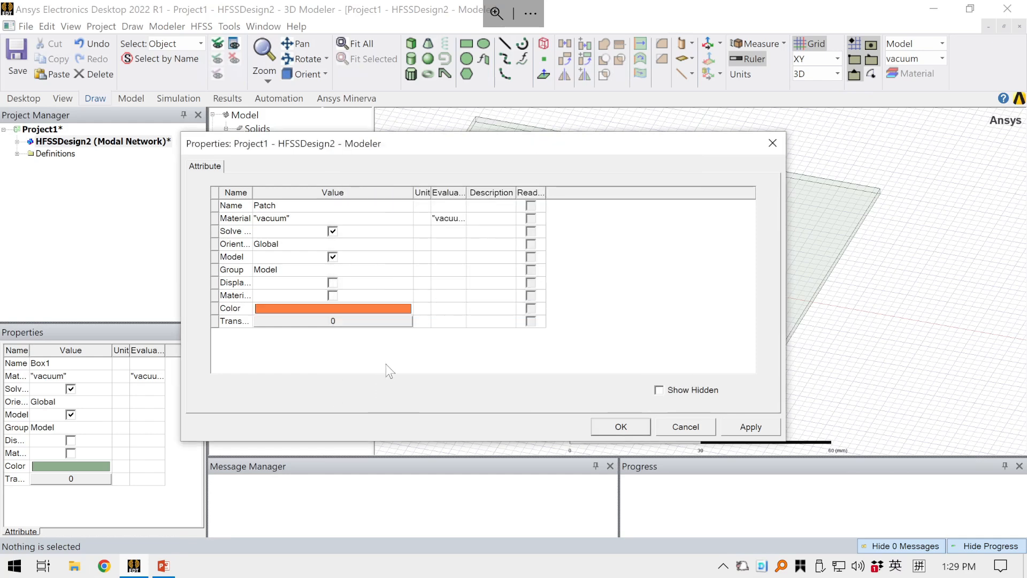
pyautogui.click(340, 318)
pyautogui.moveTo(463, 269); pyautogui.dragTo(530, 266)
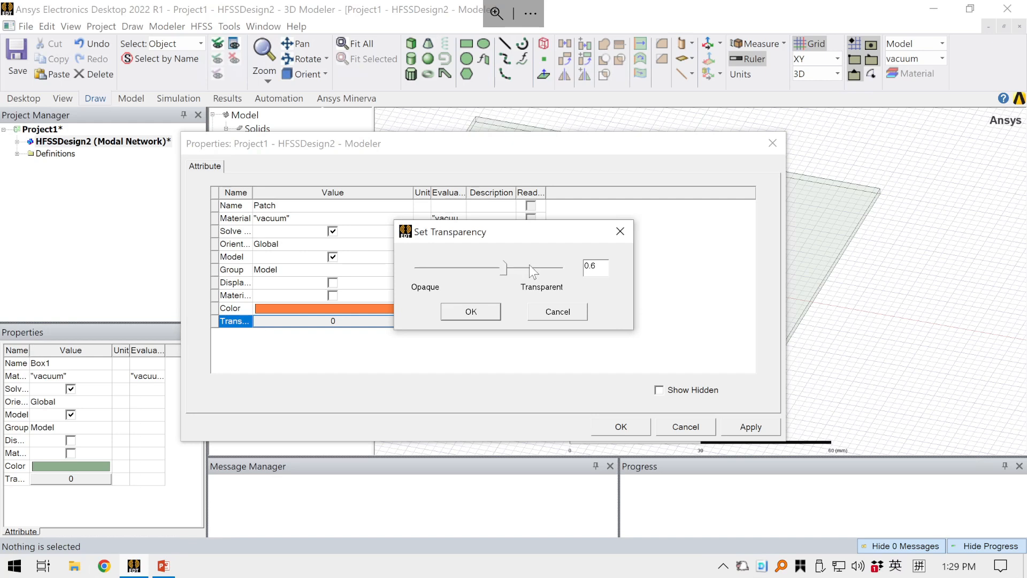
pyautogui.click(471, 311)
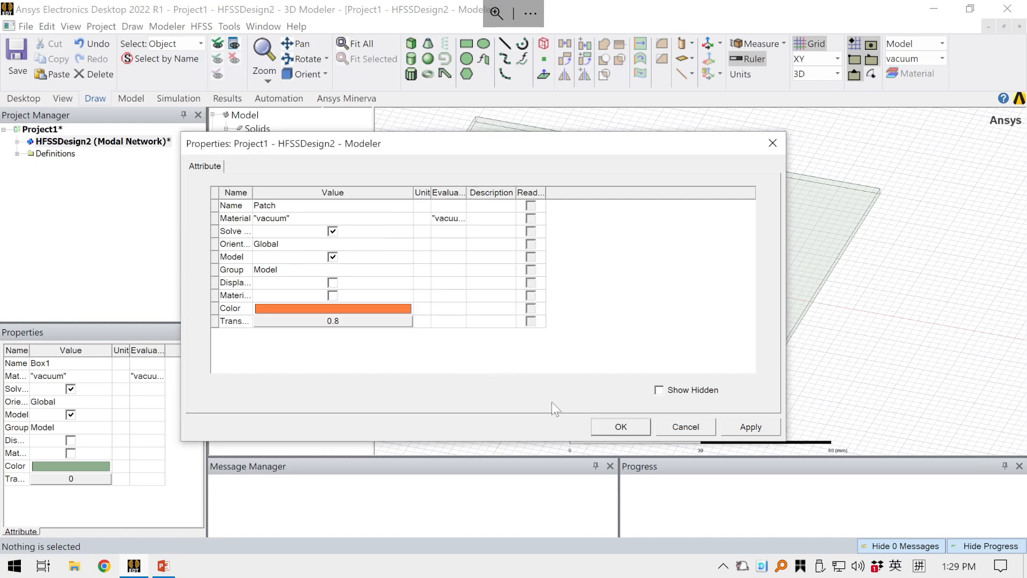
pyautogui.click(620, 427)
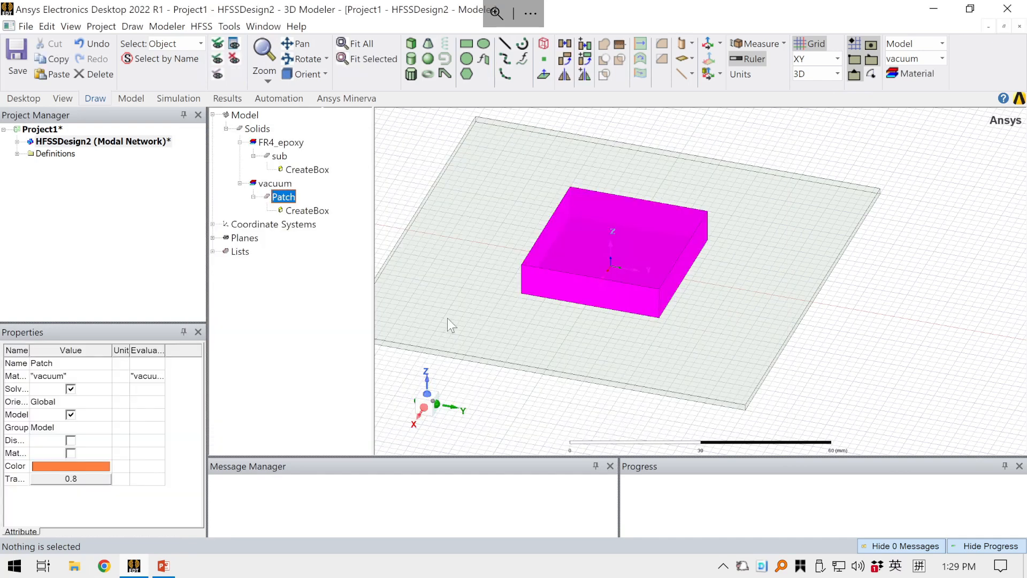
pyautogui.click(248, 323)
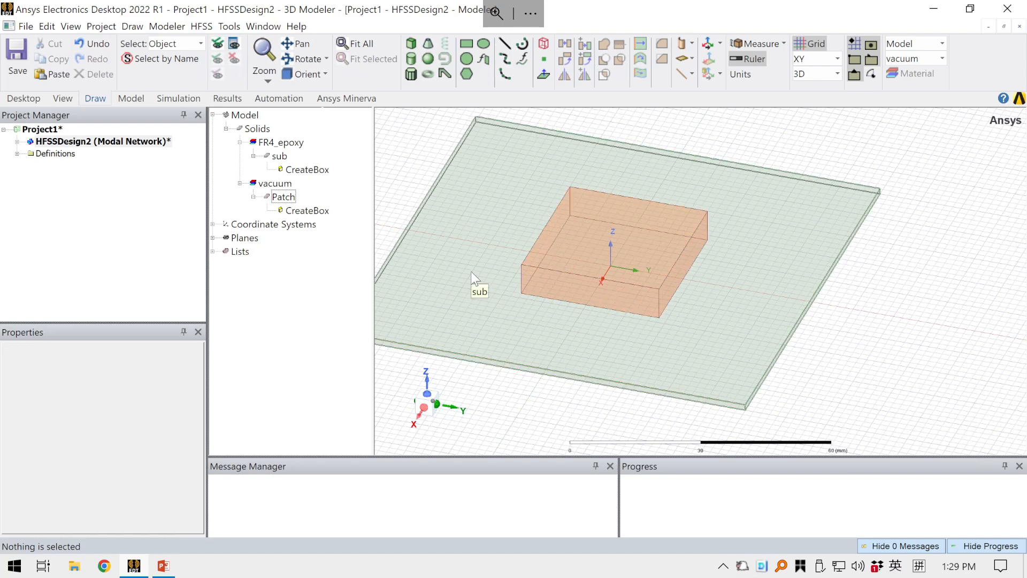
# Edit the dimensions of the Patch box and enter -0.5*L_patch as the X coordinate of its position.
pyautogui.click(577, 261)
pyautogui.click(310, 210)
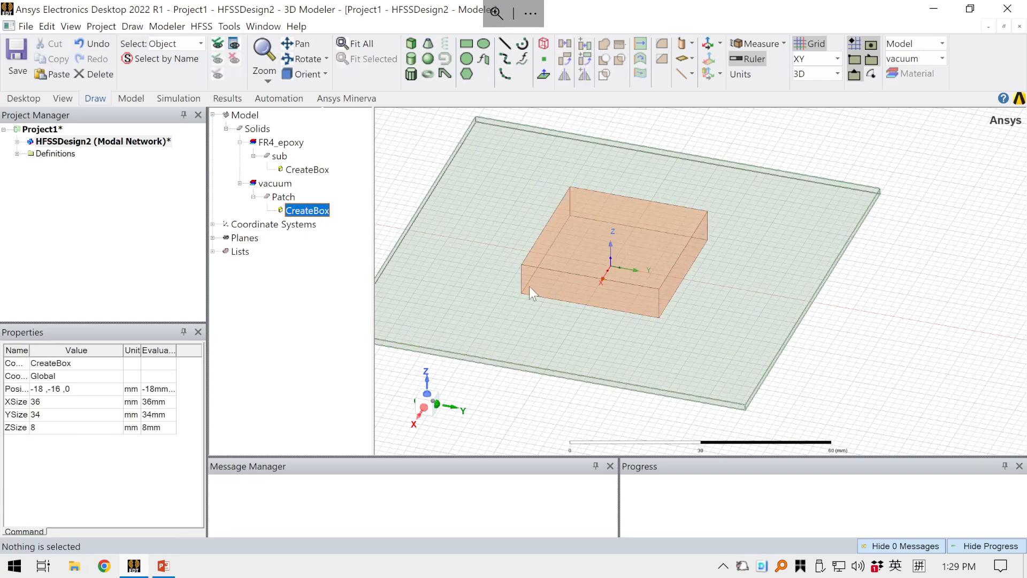
pyautogui.doubleClick(304, 212)
pyautogui.moveTo(403, 138); pyautogui.dragTo(560, 163)
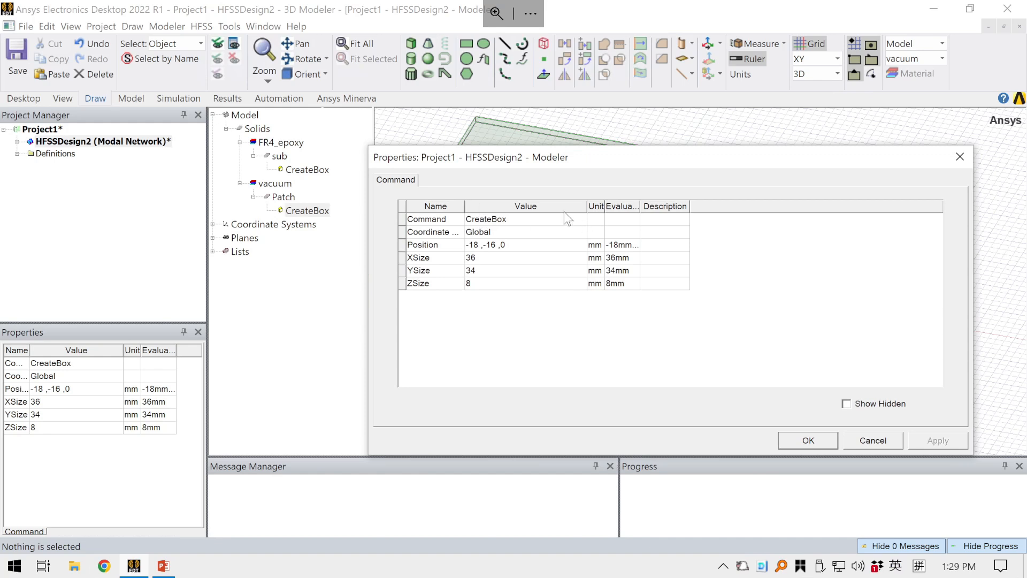
pyautogui.click(476, 247)
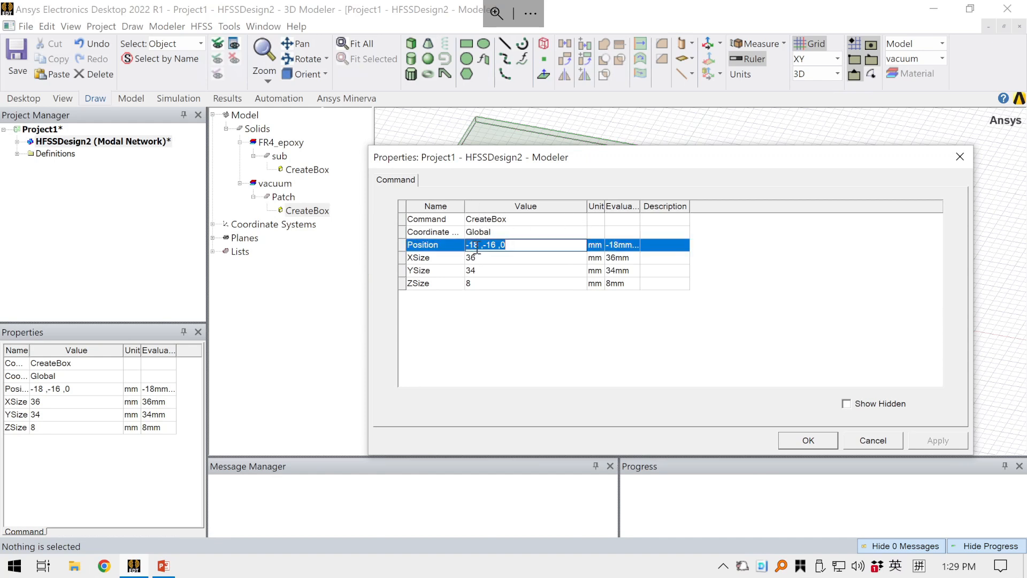
pyautogui.click(475, 247)
pyautogui.doubleClick(471, 246)
pyautogui.write('-0.5*l')
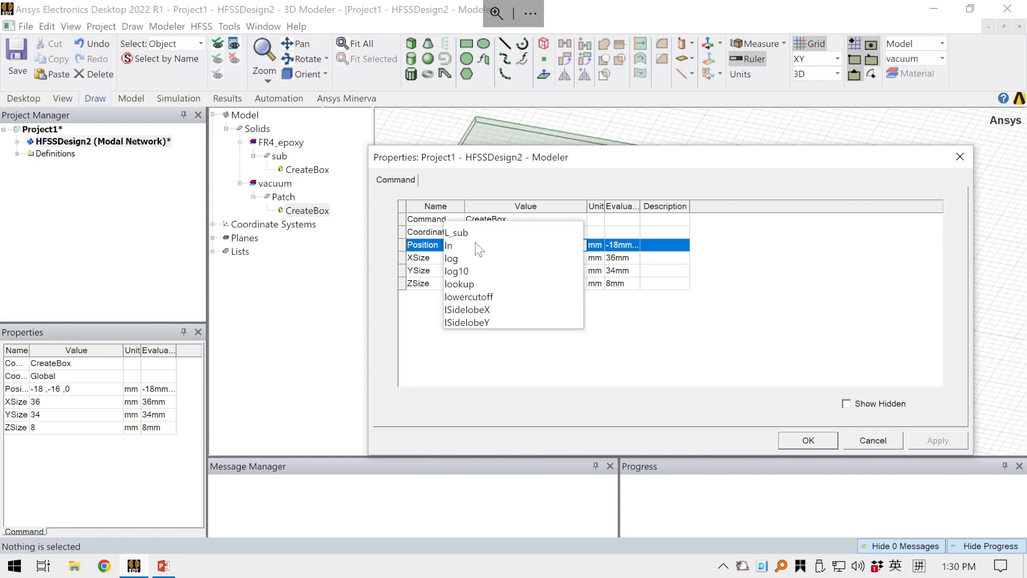
pyautogui.write('_')
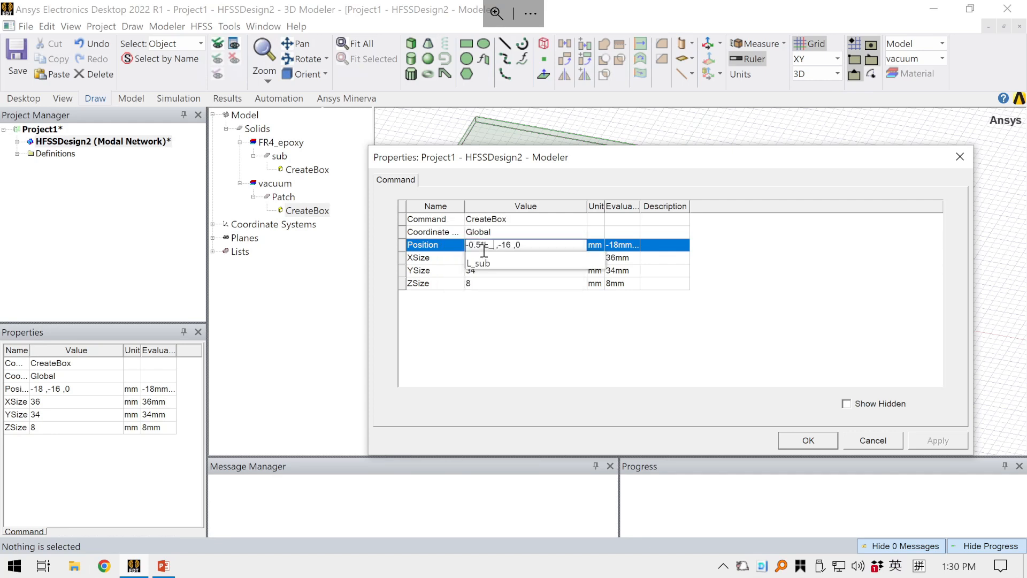
pyautogui.write('patch')
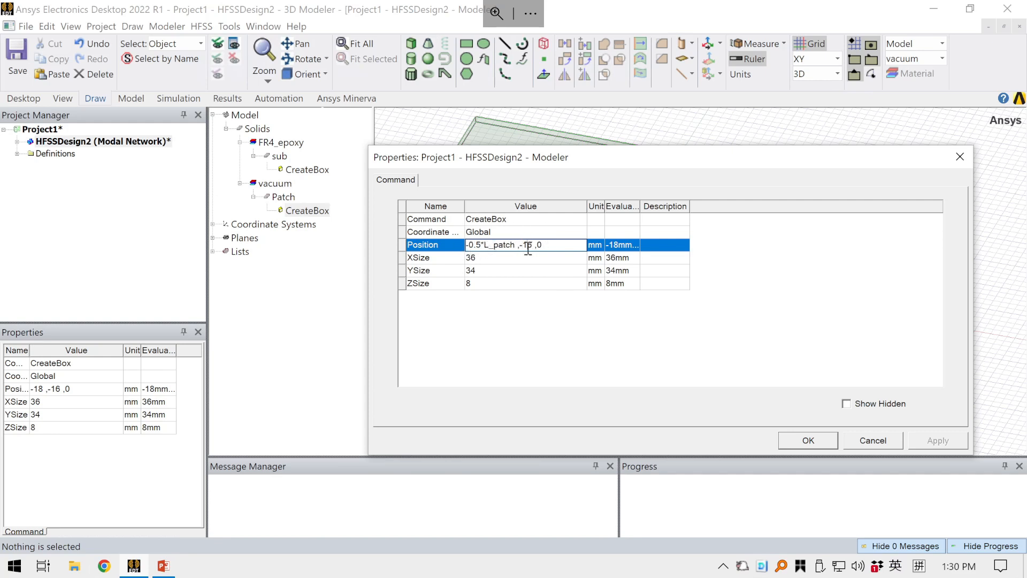
# Complete the Patch position with -0.5*W_patch as the Y coordinate and Th_sub as the Z coordinate, and commit the entry.
pyautogui.moveTo(533, 249); pyautogui.dragTo(525, 250)
pyautogui.write('-0.5*W')
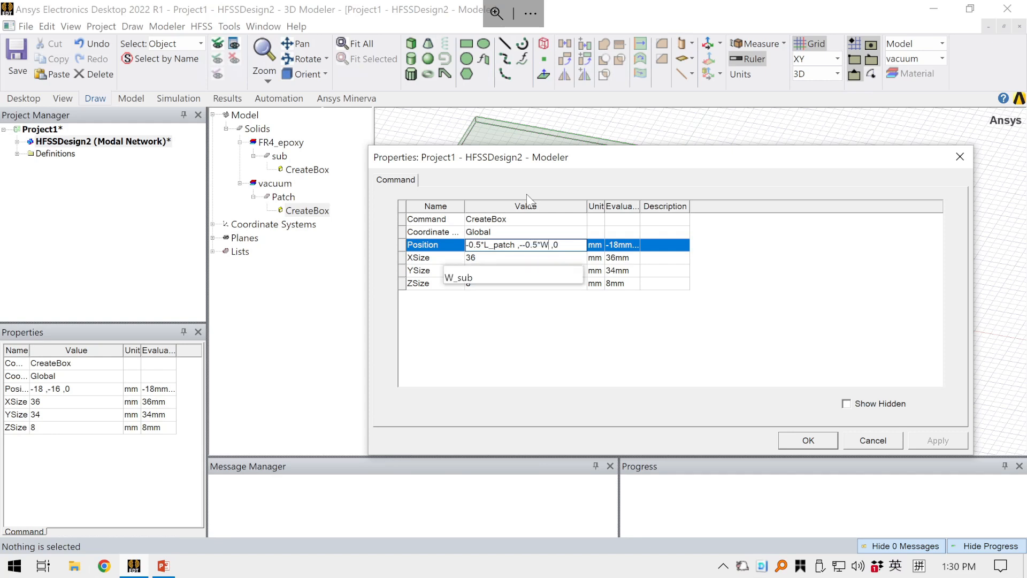
pyautogui.write('_patch')
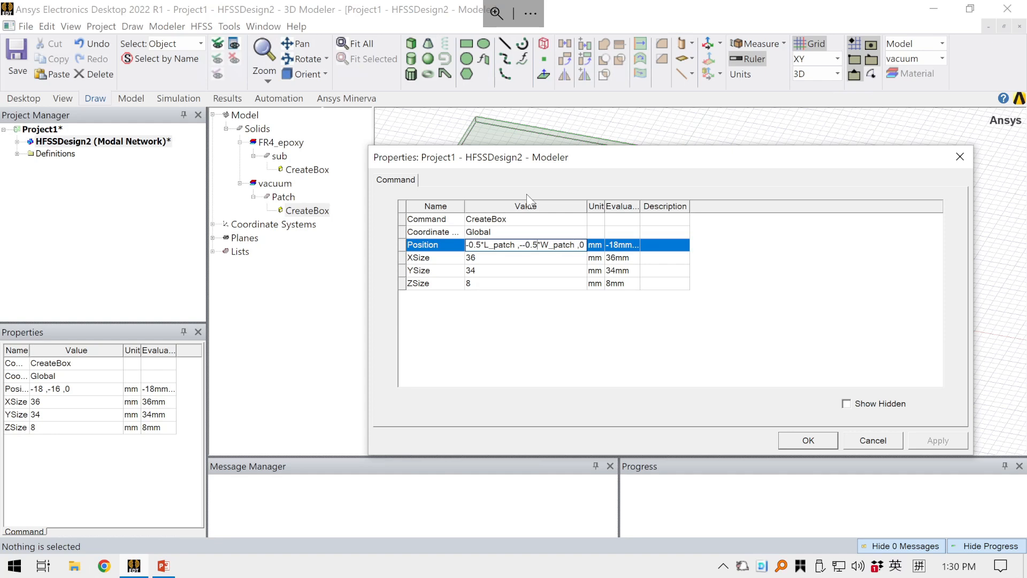
pyautogui.press('BackSpace')
pyautogui.doubleClick(580, 244)
pyautogui.write('th')
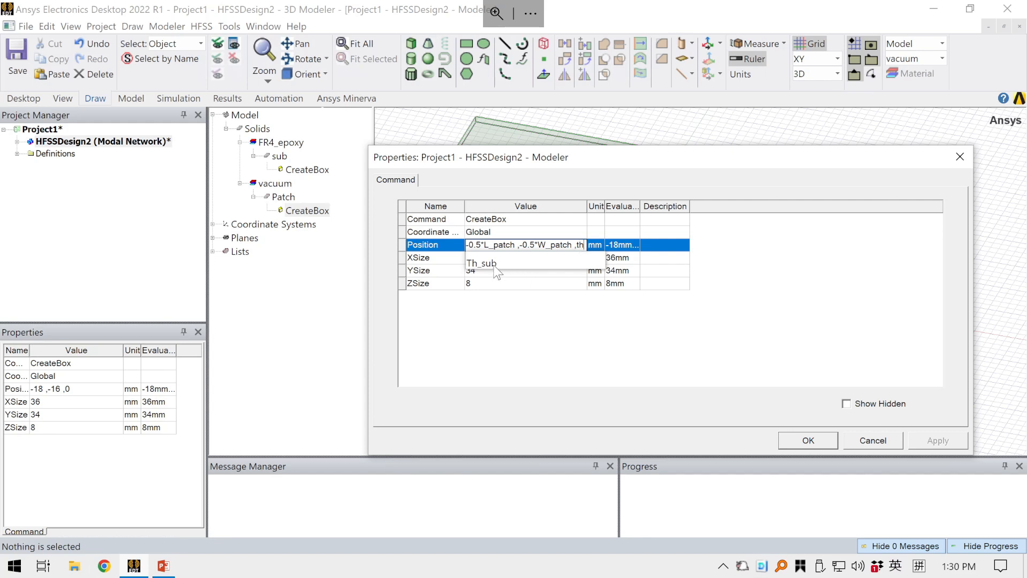
pyautogui.click(494, 264)
pyautogui.click(570, 248)
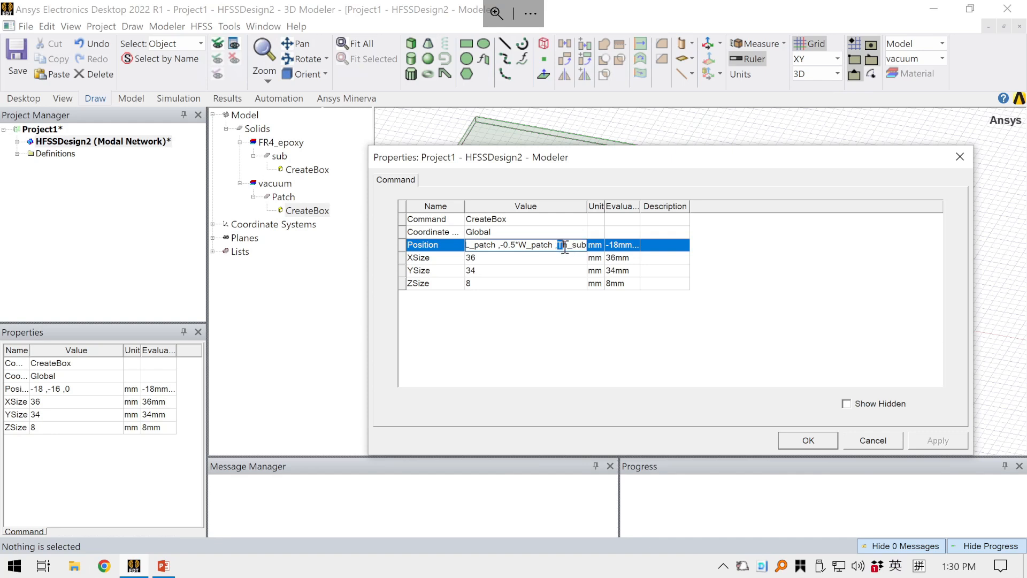
pyautogui.moveTo(558, 246); pyautogui.dragTo(593, 245)
pyautogui.moveTo(640, 205); pyautogui.dragTo(637, 205)
pyautogui.click(624, 176)
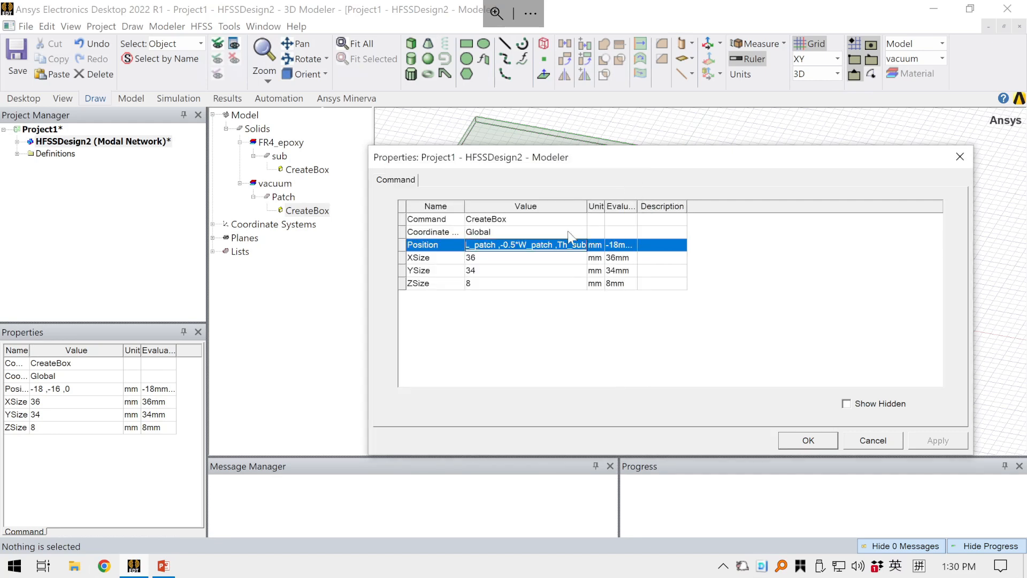
pyautogui.click(614, 307)
# Look up the patch length L on the PowerPoint slide and define the new variable L_patch as 39.3mm.
pyautogui.moveTo(488, 182); pyautogui.dragTo(401, 197)
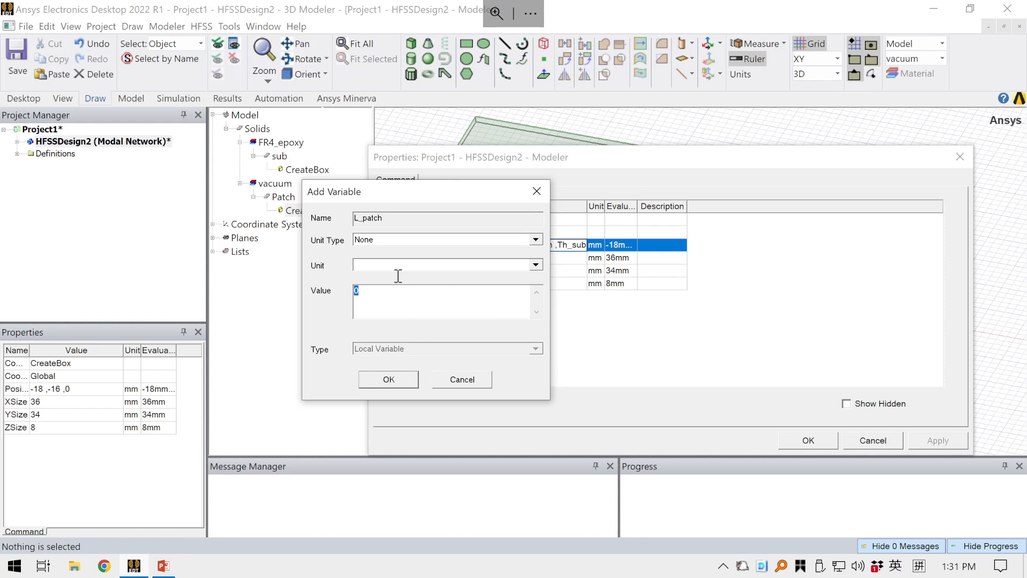
pyautogui.moveTo(376, 191); pyautogui.dragTo(310, 208)
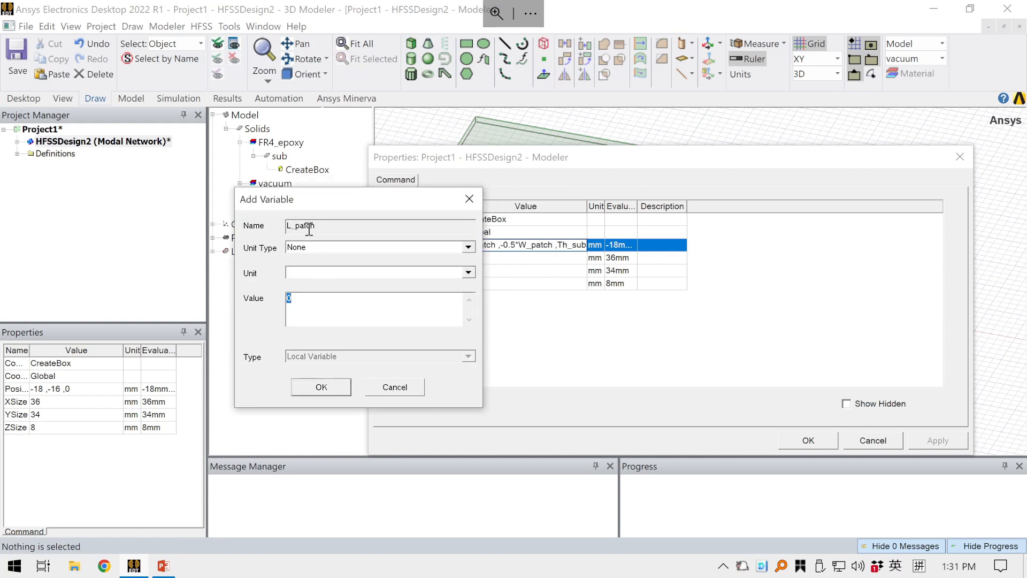
pyautogui.click(162, 567)
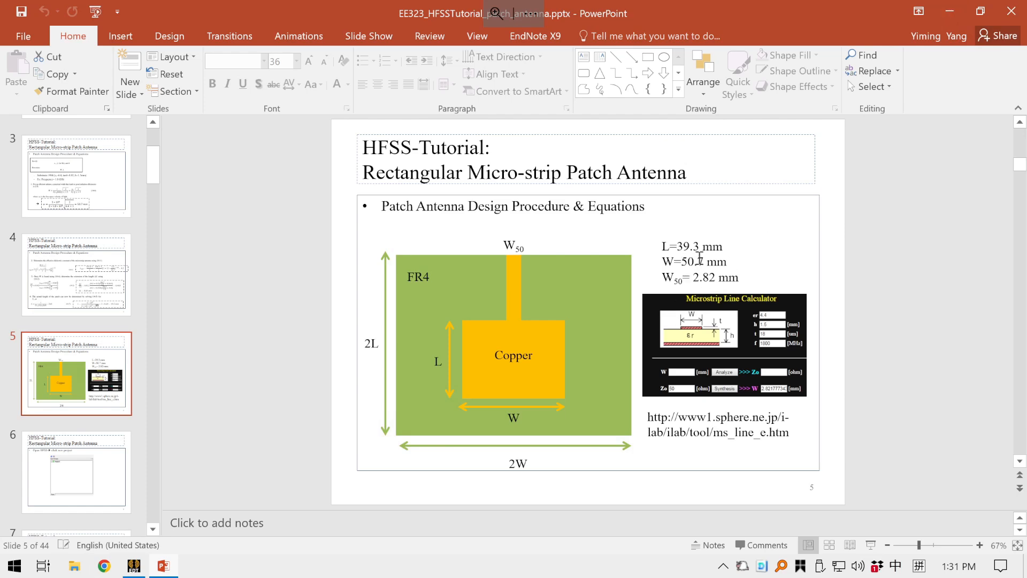
pyautogui.click(950, 13)
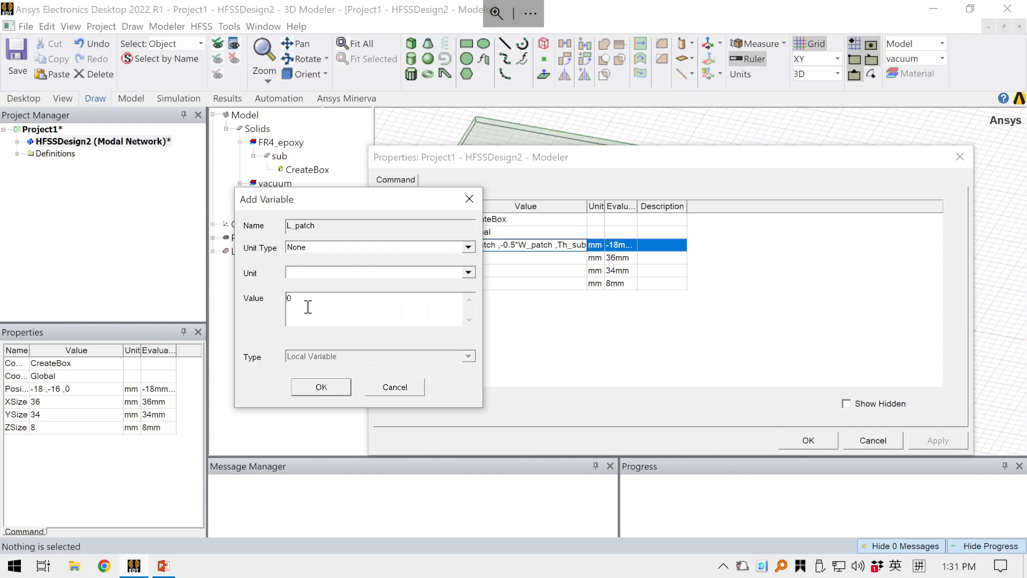
pyautogui.write('39.3mm')
pyautogui.click(330, 390)
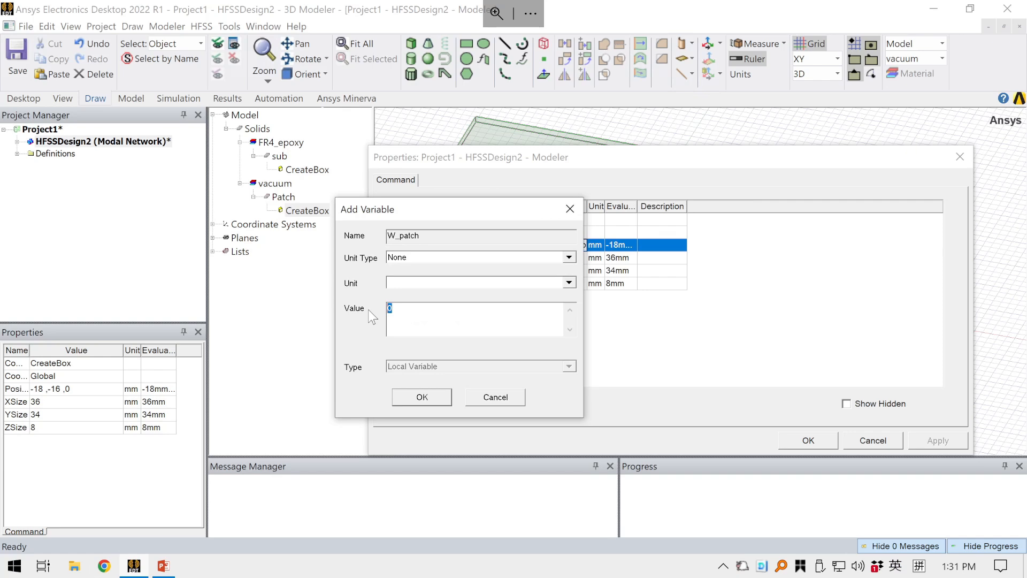
# Look up the patch width W on the PowerPoint slide, define W_patch as 50.7mm and widen the unit and evaluated value columns.
pyautogui.click(162, 568)
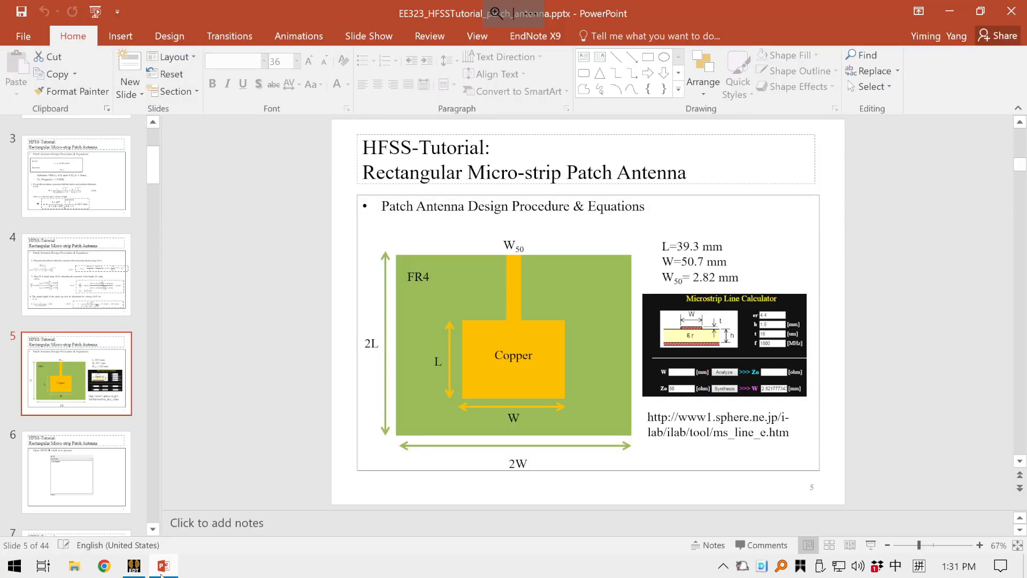
pyautogui.click(162, 568)
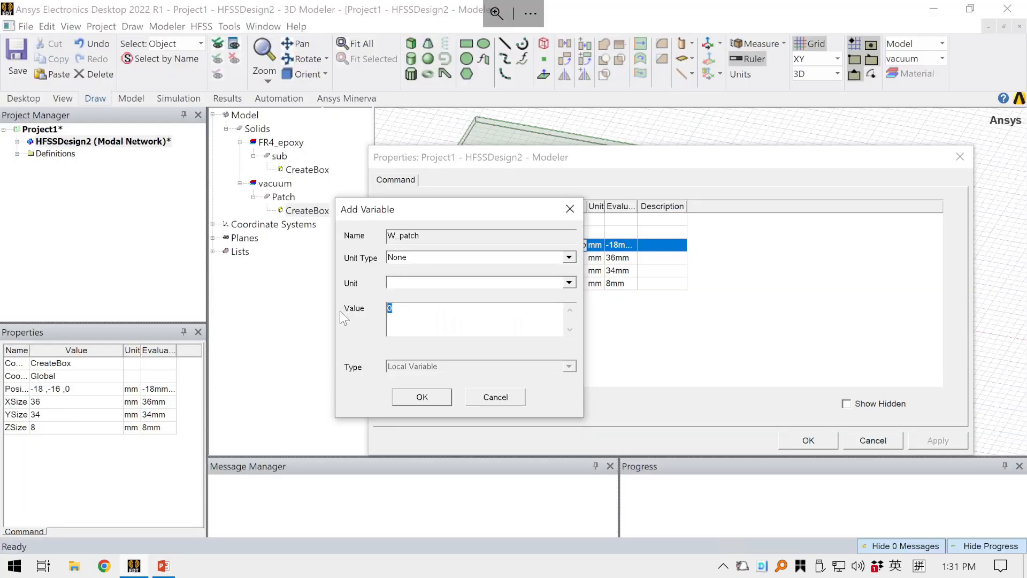
pyautogui.write('50.7mm')
pyautogui.press('Return')
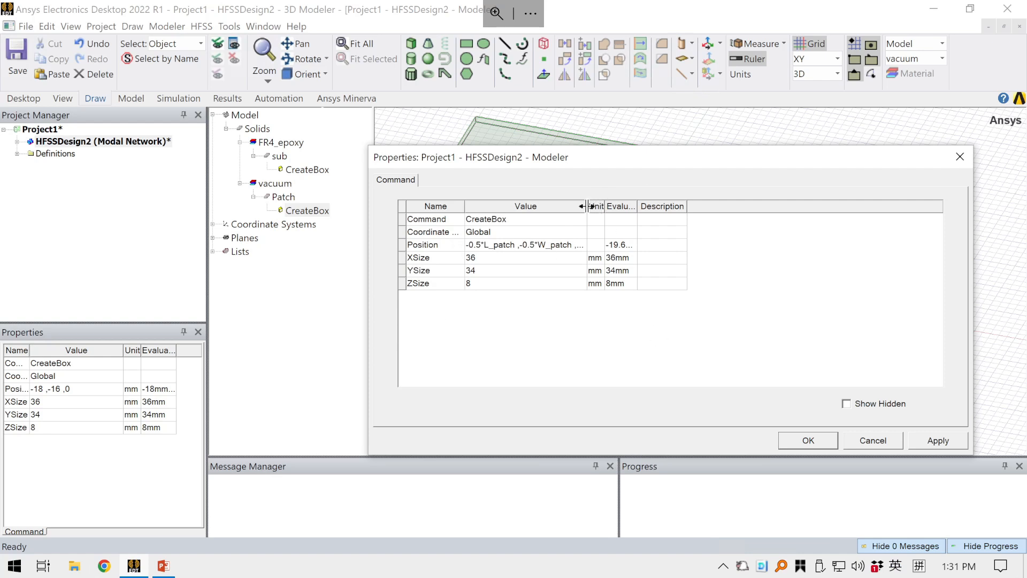
pyautogui.moveTo(605, 206); pyautogui.dragTo(635, 208)
pyautogui.moveTo(718, 206); pyautogui.dragTo(798, 213)
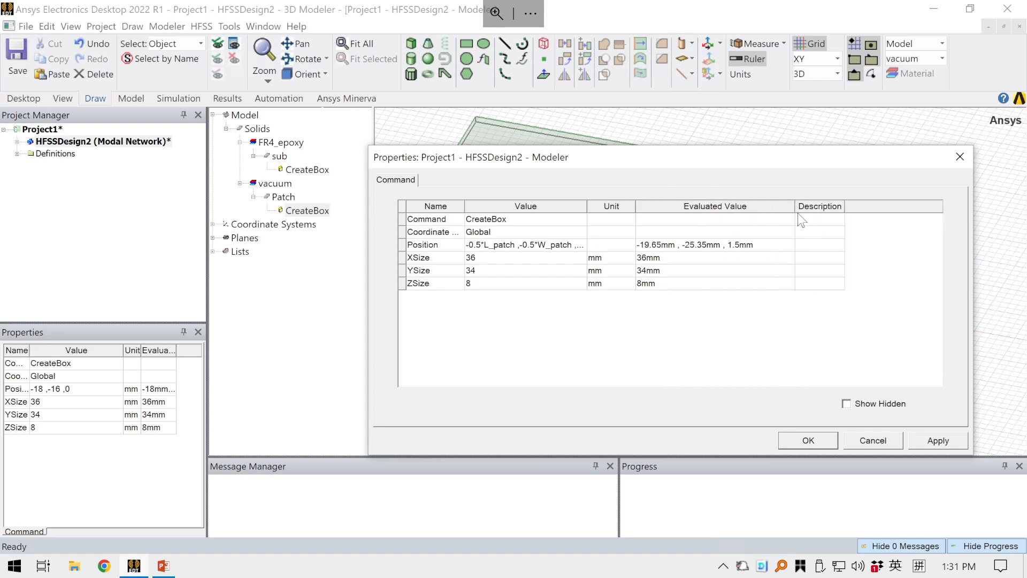
# Set the Patch box's XSize to L_patch and its YSize to W_patch.
pyautogui.click(489, 256)
pyautogui.click(483, 257)
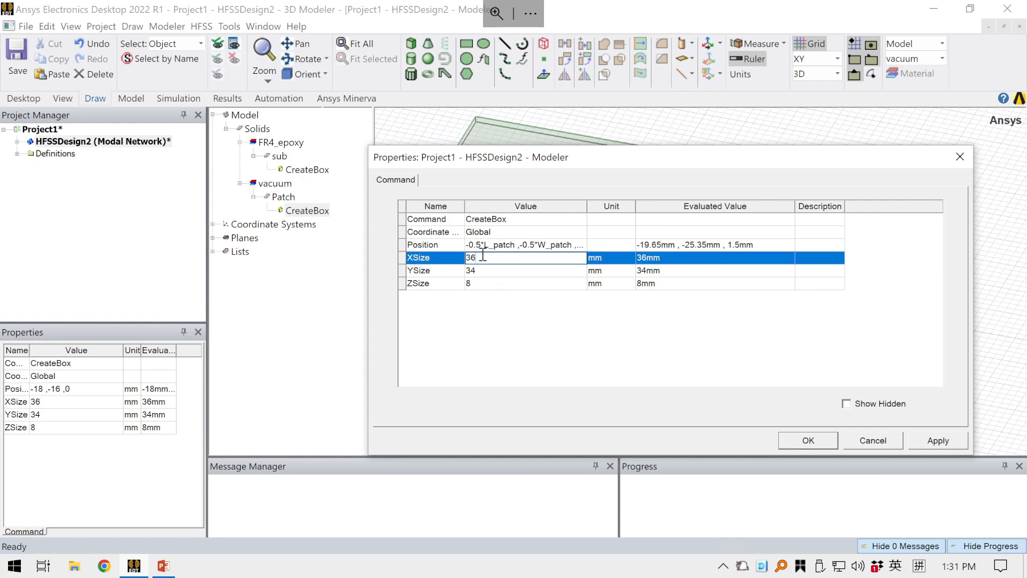
pyautogui.doubleClick(483, 257)
pyautogui.click(482, 260)
pyautogui.moveTo(480, 261); pyautogui.dragTo(464, 260)
pyautogui.write('L')
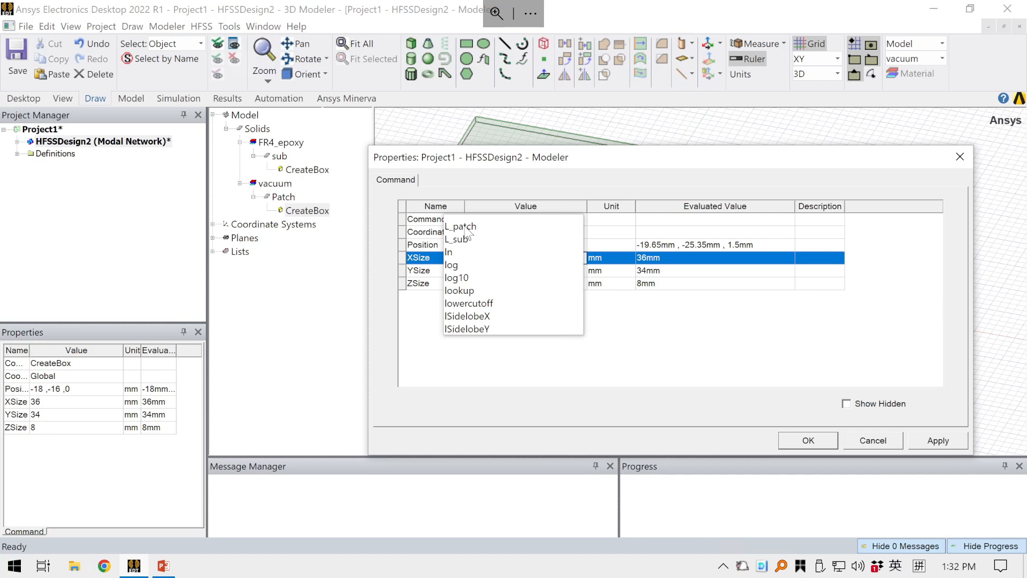
pyautogui.click(465, 228)
pyautogui.click(488, 271)
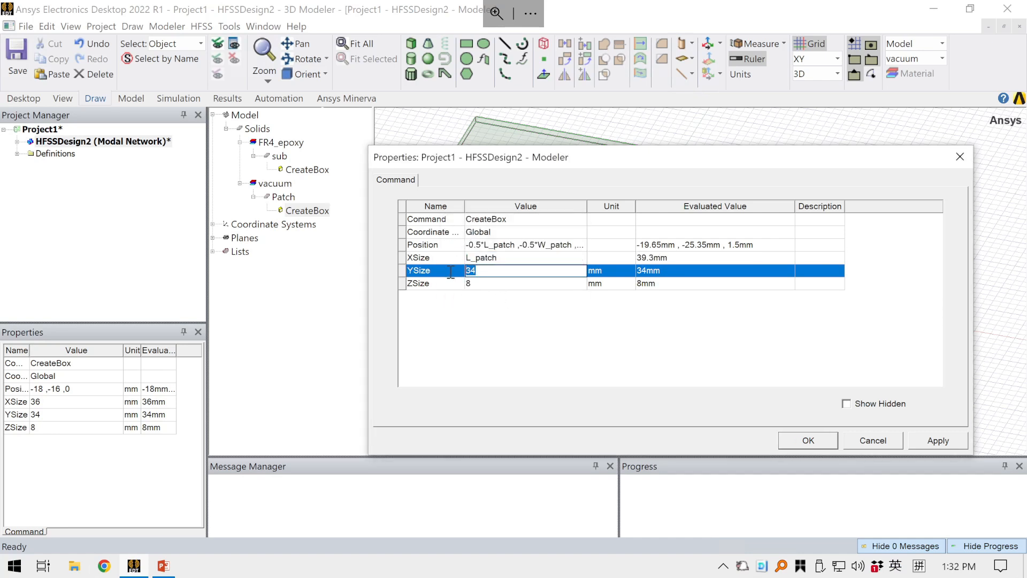
pyautogui.write('W')
pyautogui.click(471, 271)
pyautogui.click(514, 311)
# Set the Patch box's ZSize to a new variable named Th_metal.
pyautogui.click(484, 283)
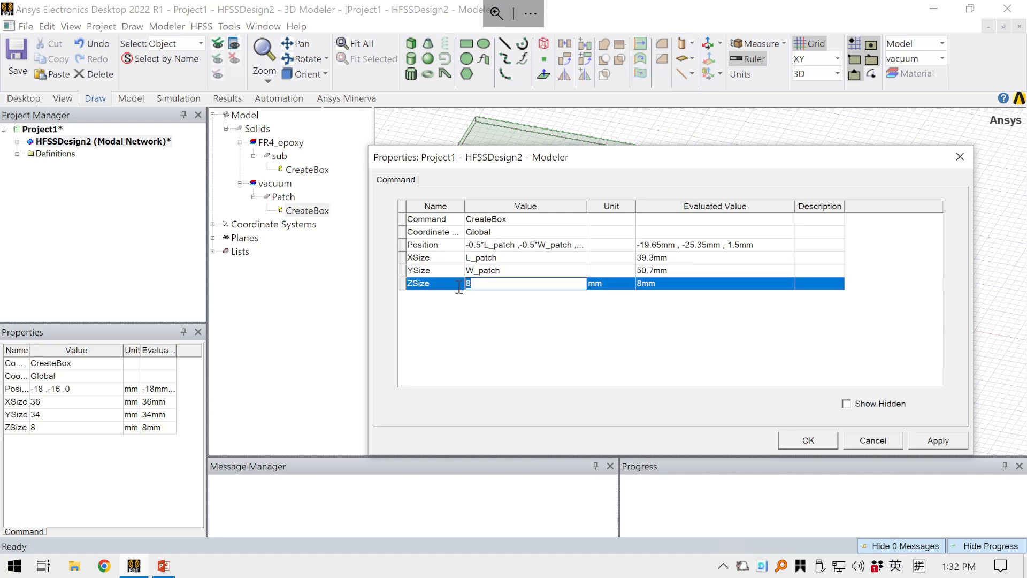
pyautogui.click(480, 293)
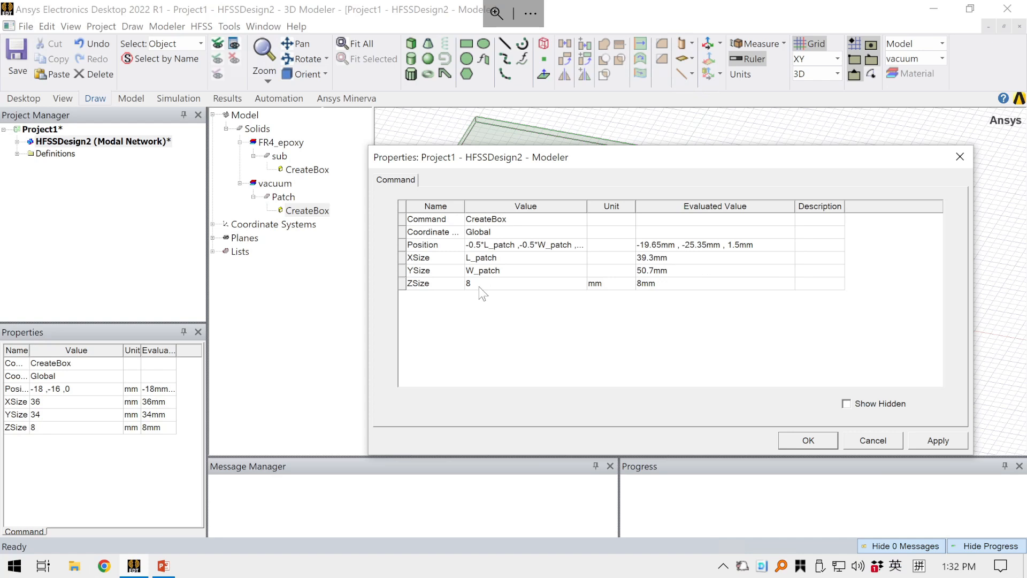
pyautogui.click(480, 283)
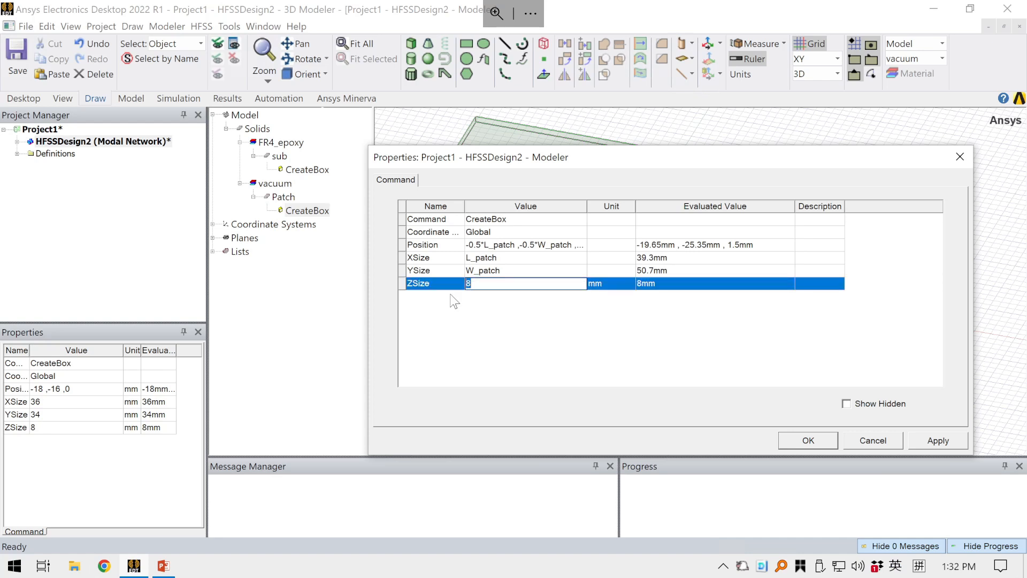
pyautogui.write('Th')
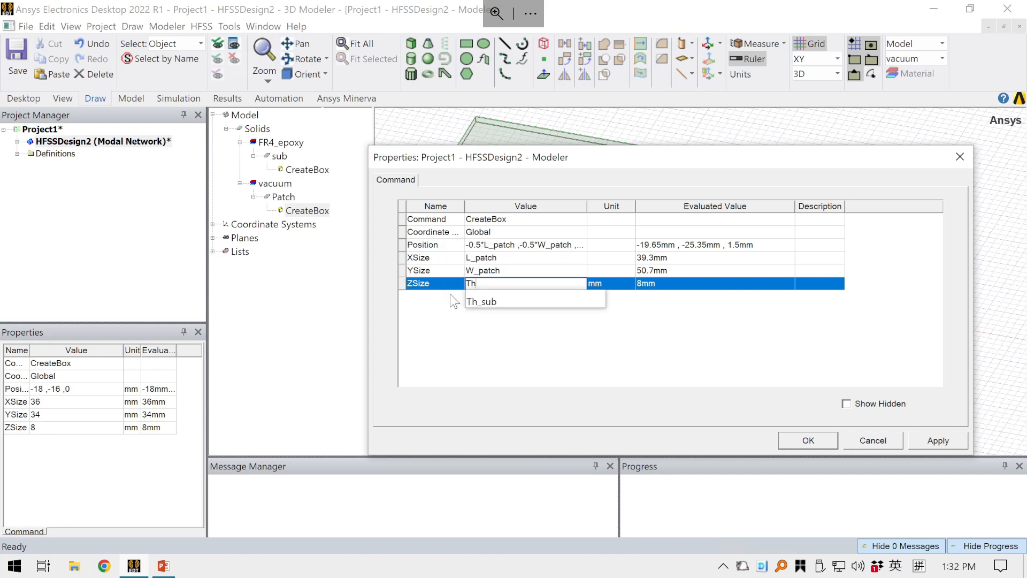
pyautogui.write('_metal')
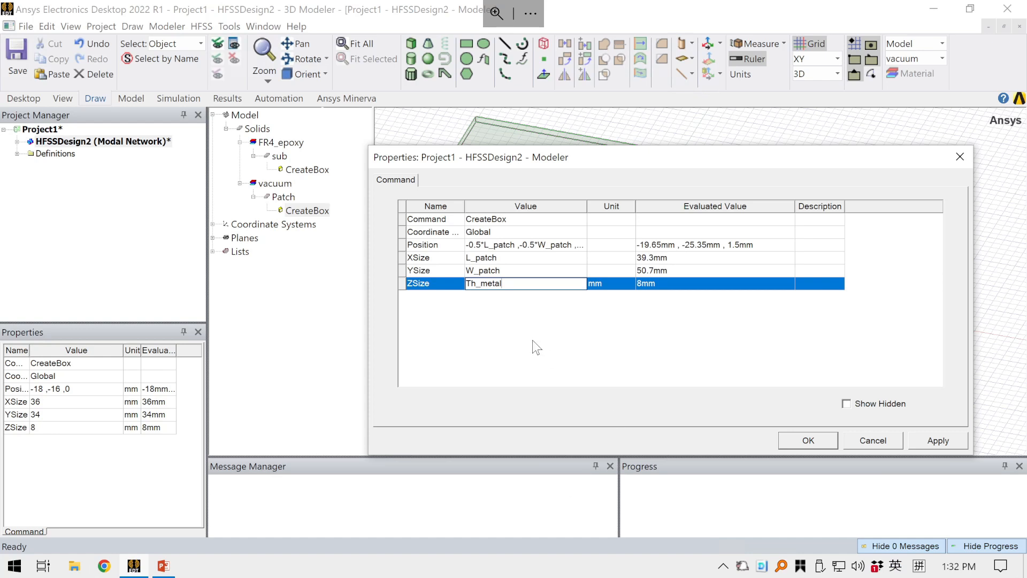
pyautogui.press('Return')
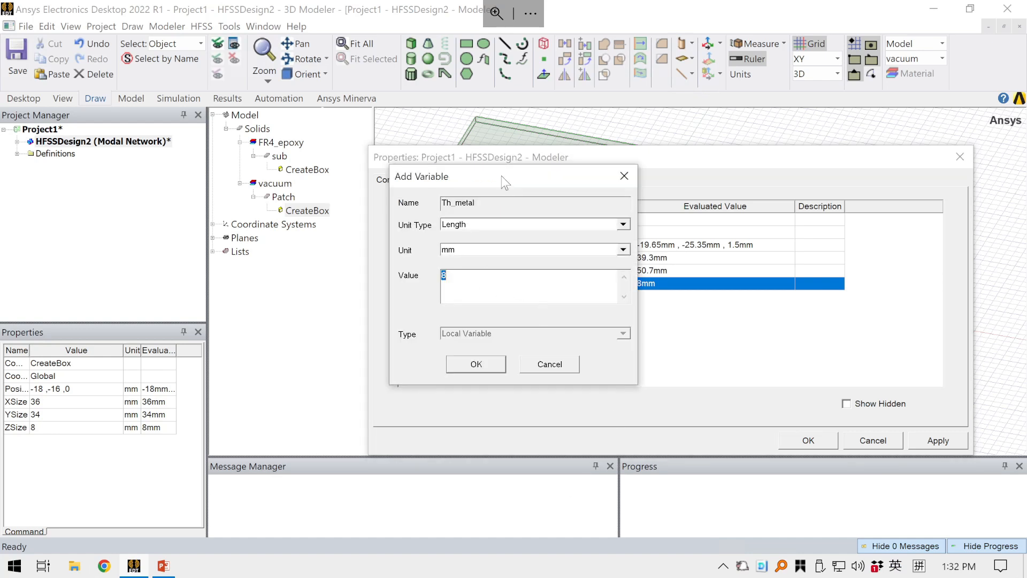
# Define the variable Th_metal as 30 um, apply the Patch box's parametric dimensions and close its properties.
pyautogui.moveTo(502, 175); pyautogui.dragTo(567, 211)
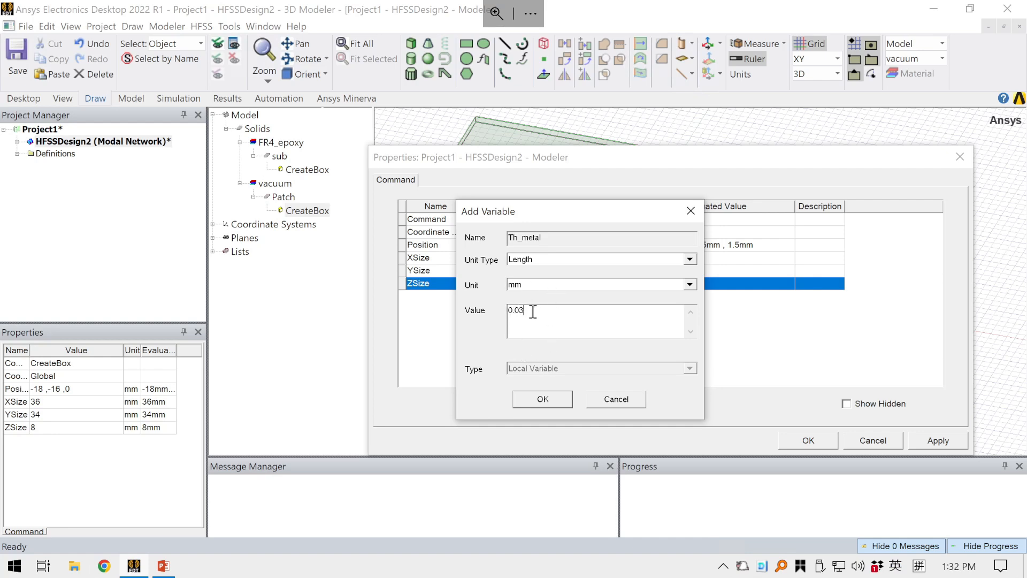
pyautogui.moveTo(540, 321); pyautogui.dragTo(496, 318)
pyautogui.click(581, 283)
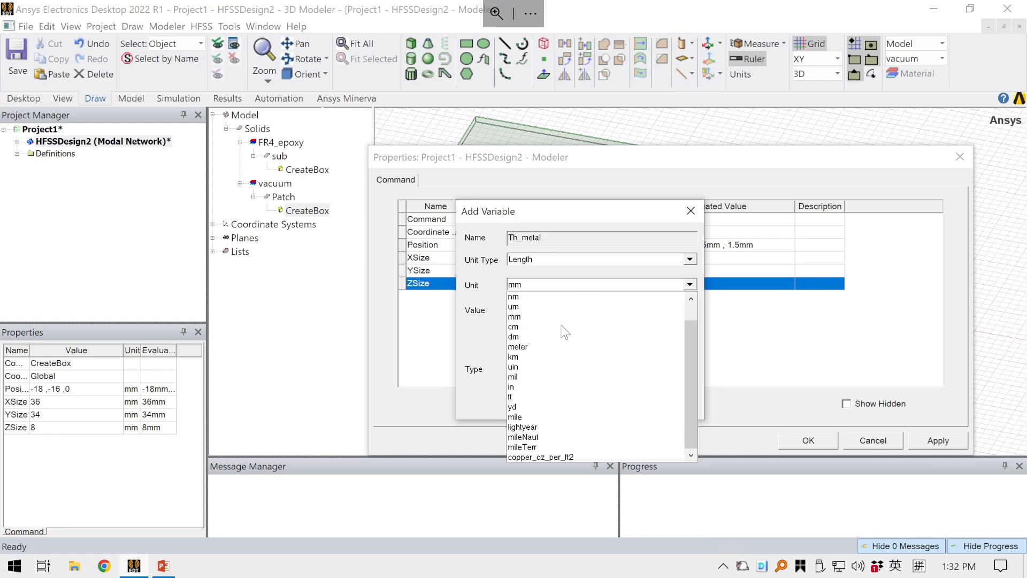
pyautogui.click(562, 307)
pyautogui.click(568, 320)
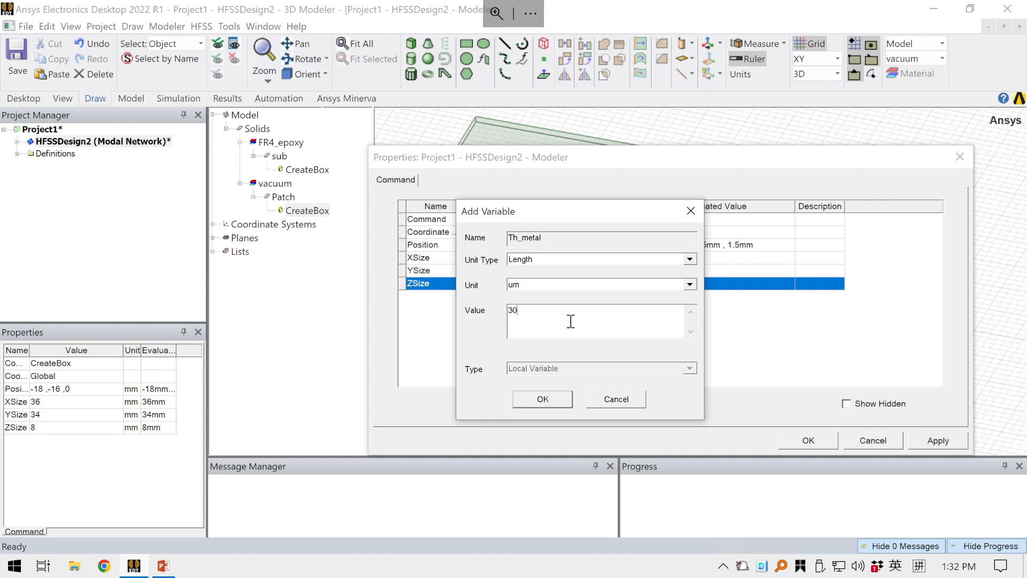
pyautogui.click(539, 399)
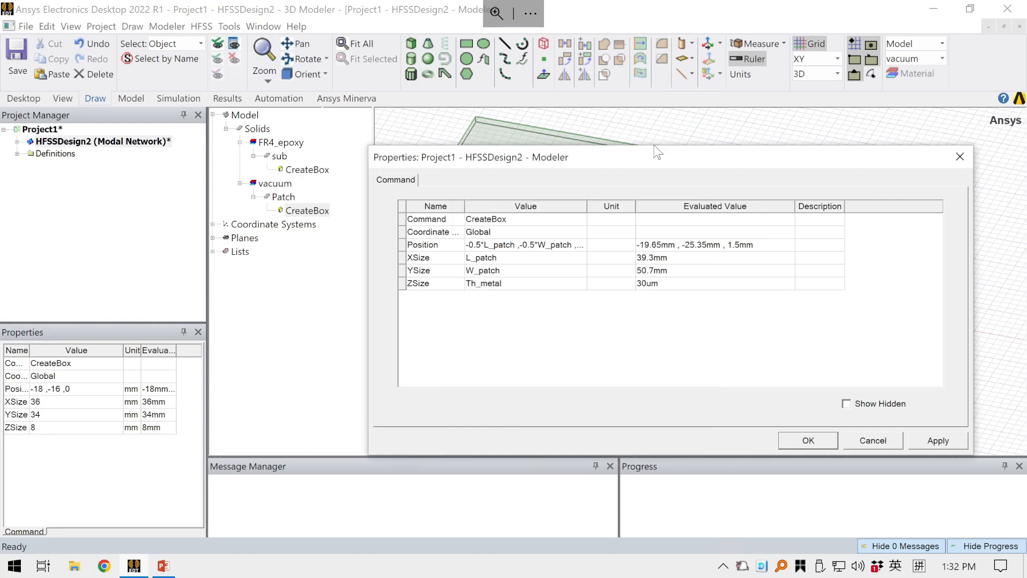
pyautogui.moveTo(659, 155); pyautogui.dragTo(590, 168)
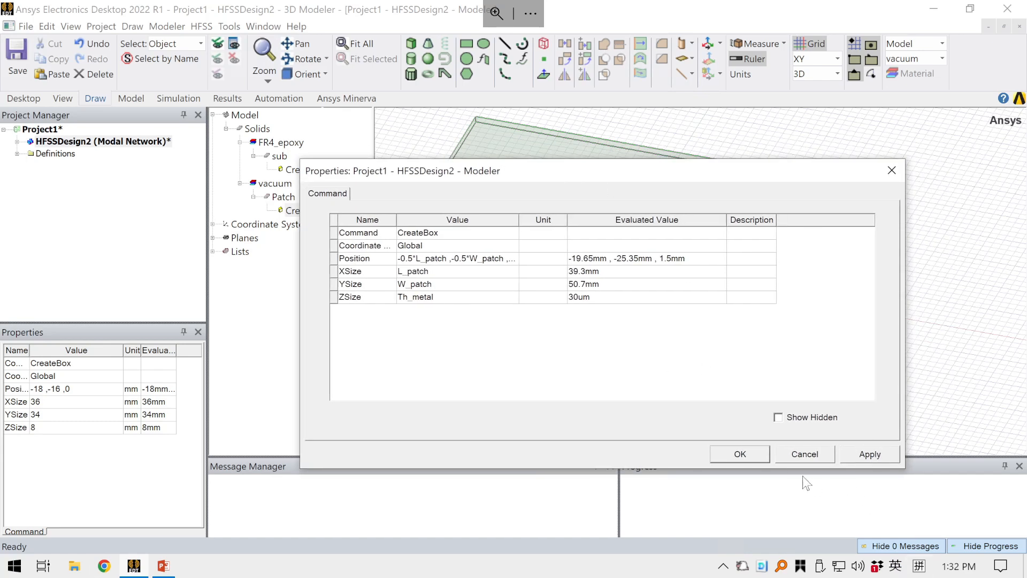
pyautogui.click(859, 454)
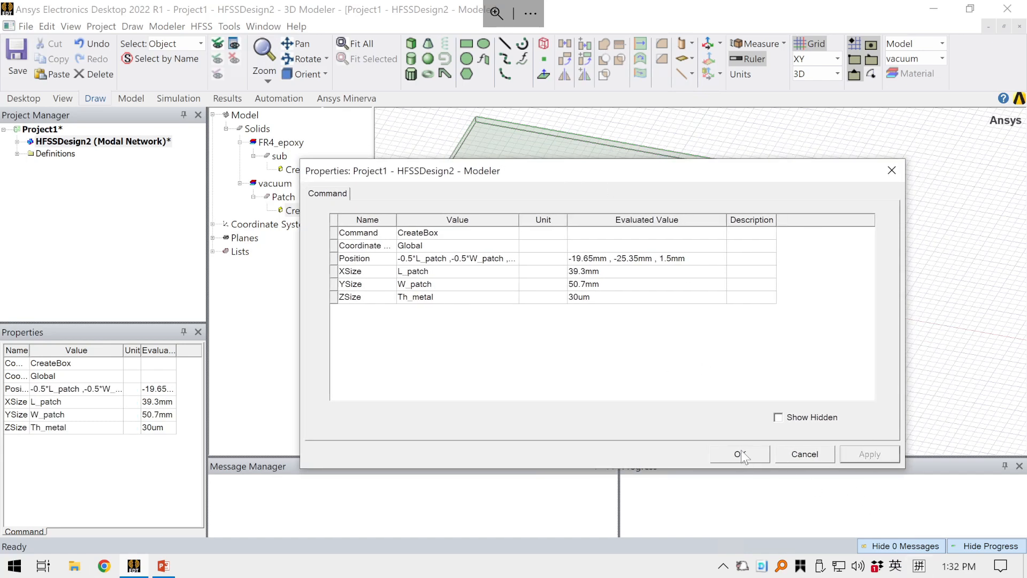
pyautogui.click(740, 452)
# Examine the thickness of the Patch box up close at its front corner on the substrate.
pyautogui.scroll(5, 678, 313)
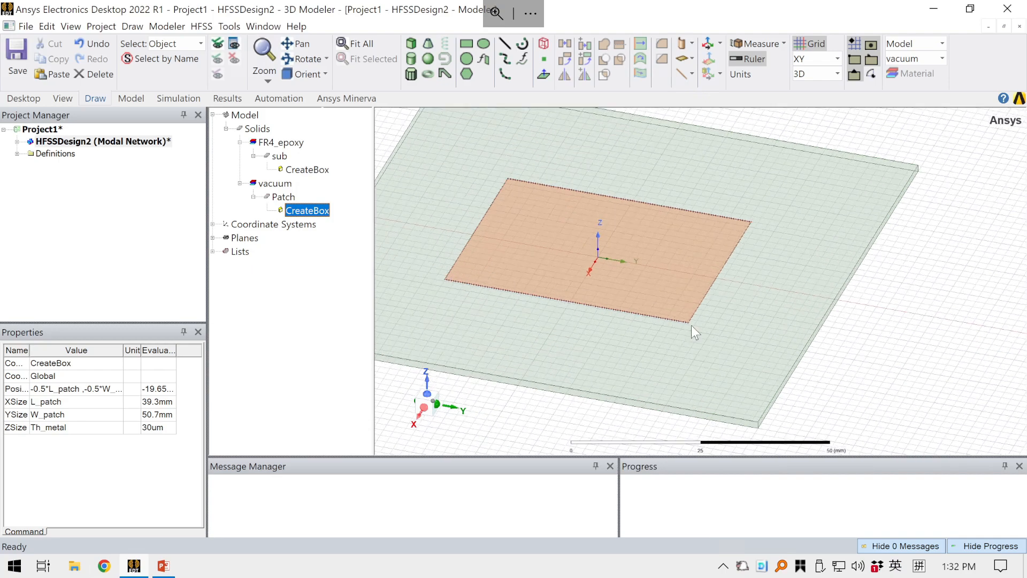
pyautogui.scroll(5, 688, 339)
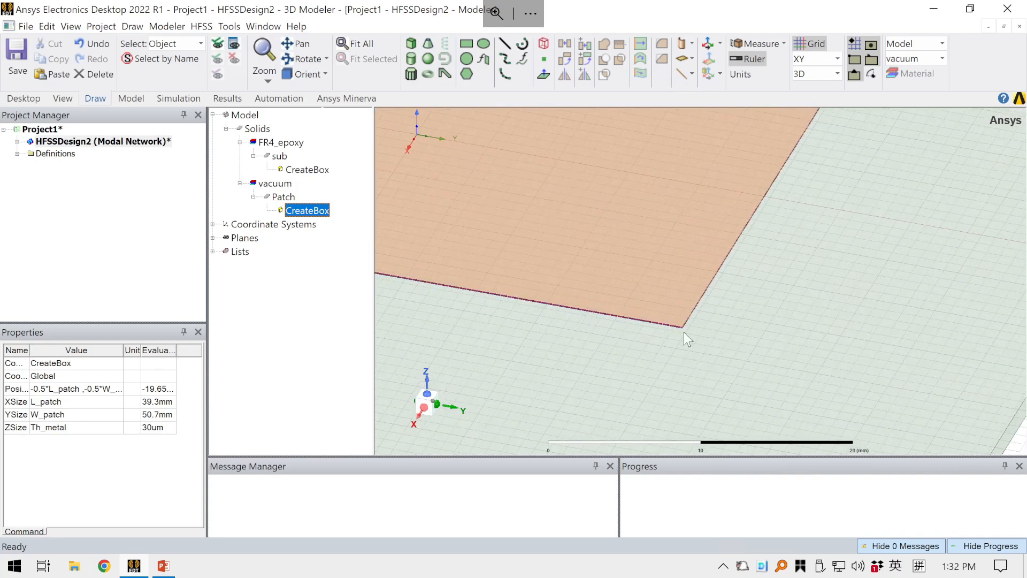
pyautogui.scroll(5, 691, 337)
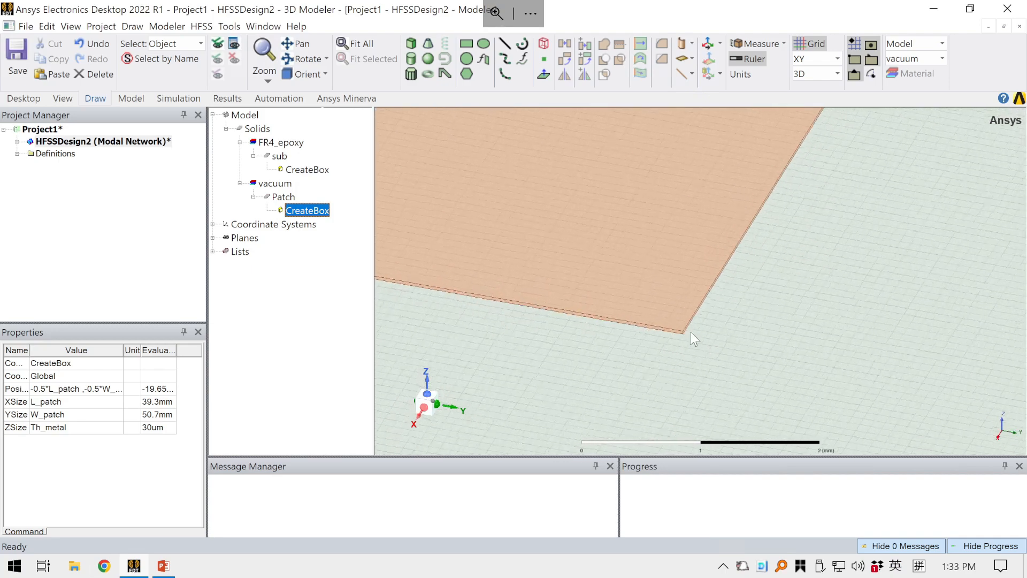
pyautogui.scroll(2, 685, 332)
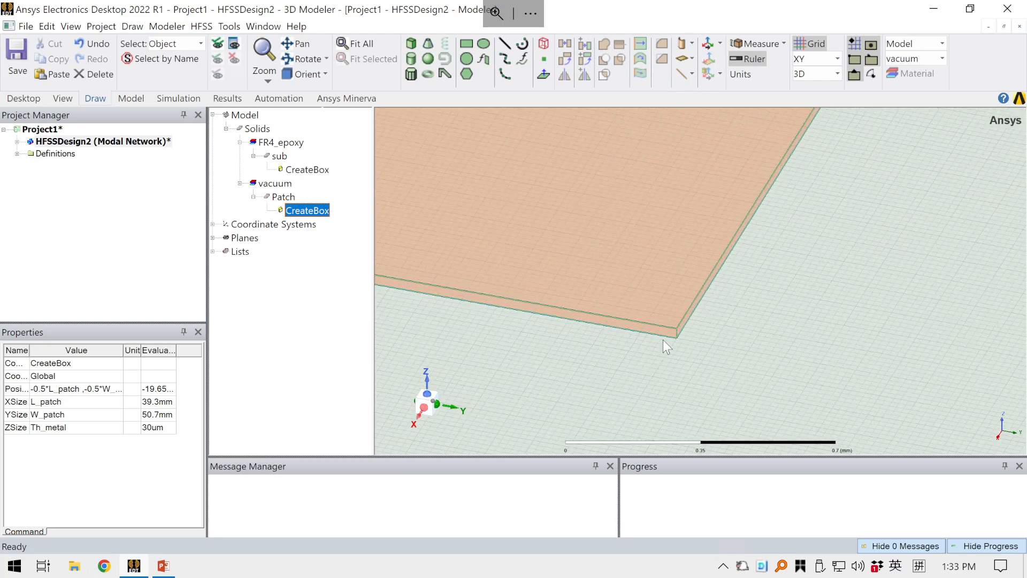
pyautogui.scroll(-5, 676, 328)
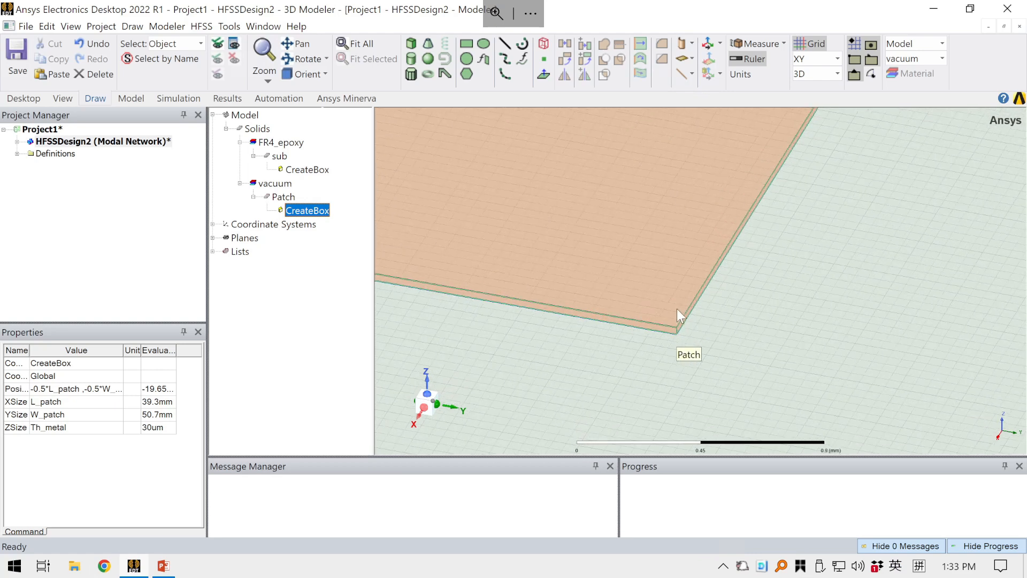
pyautogui.scroll(-6, 687, 267)
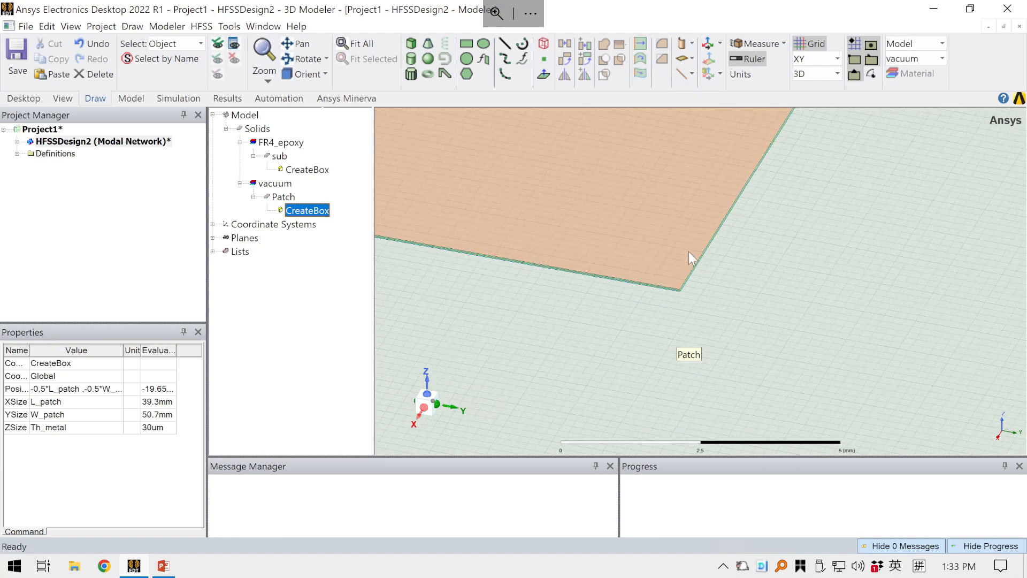
pyautogui.scroll(-3, 623, 191)
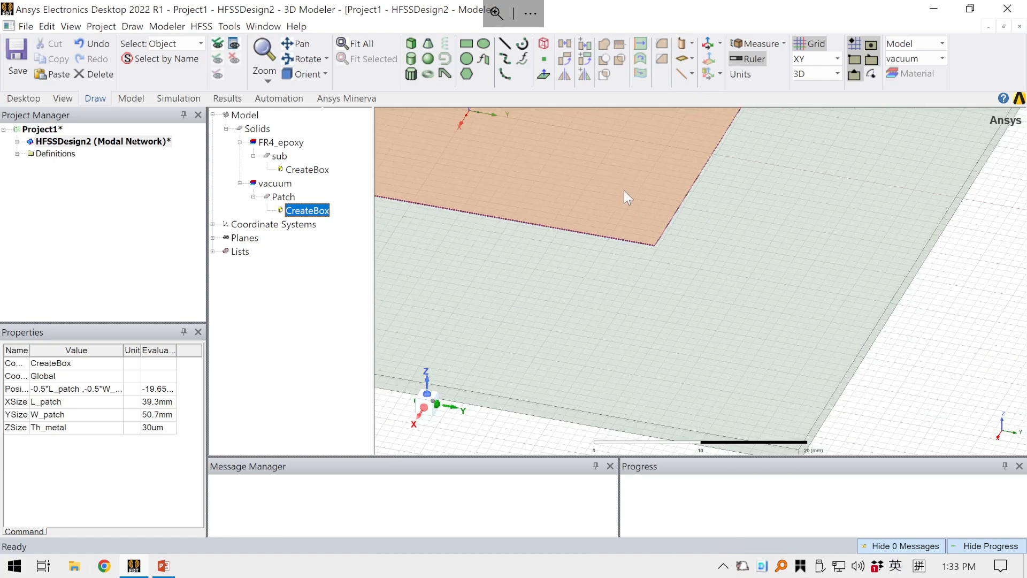
pyautogui.scroll(-4, 591, 167)
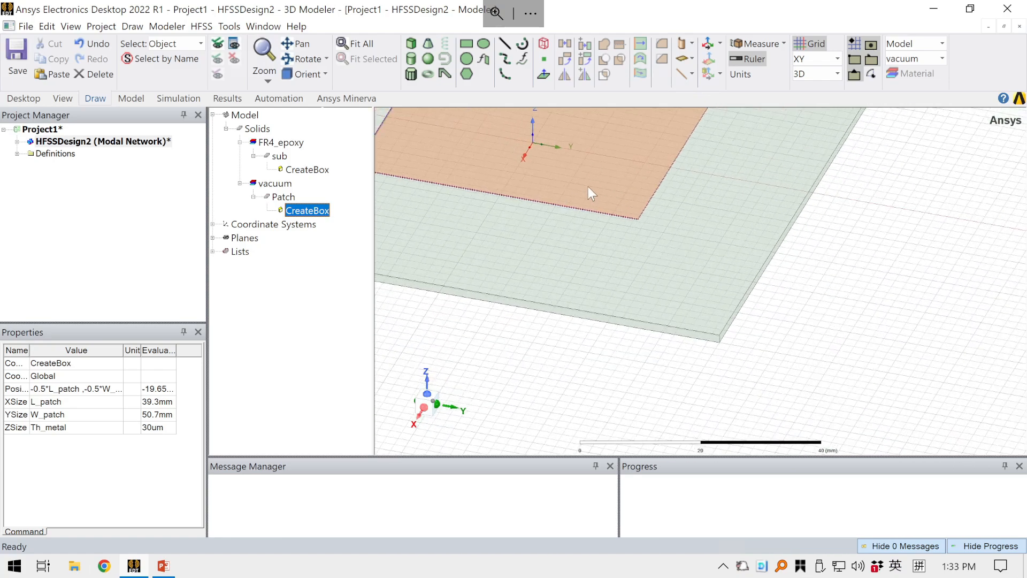
pyautogui.scroll(1, 596, 224)
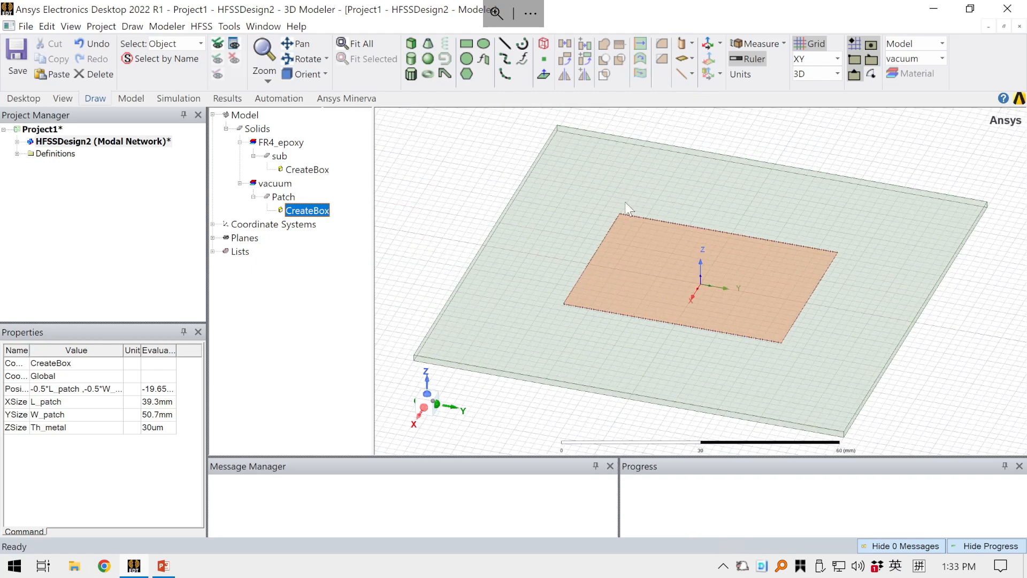
pyautogui.scroll(1, 697, 296)
pyautogui.scroll(-1, 705, 267)
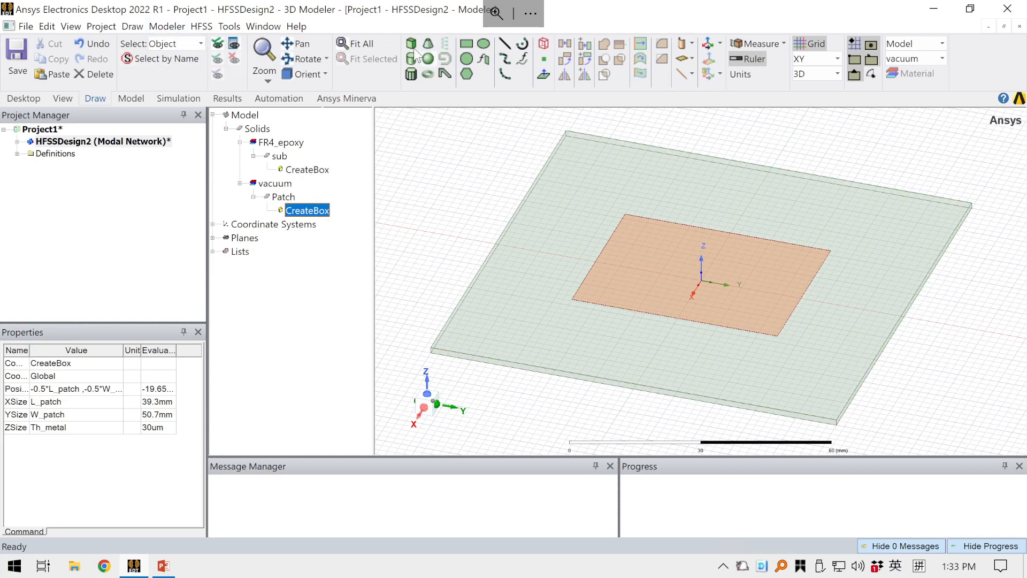
pyautogui.scroll(1, 466, 45)
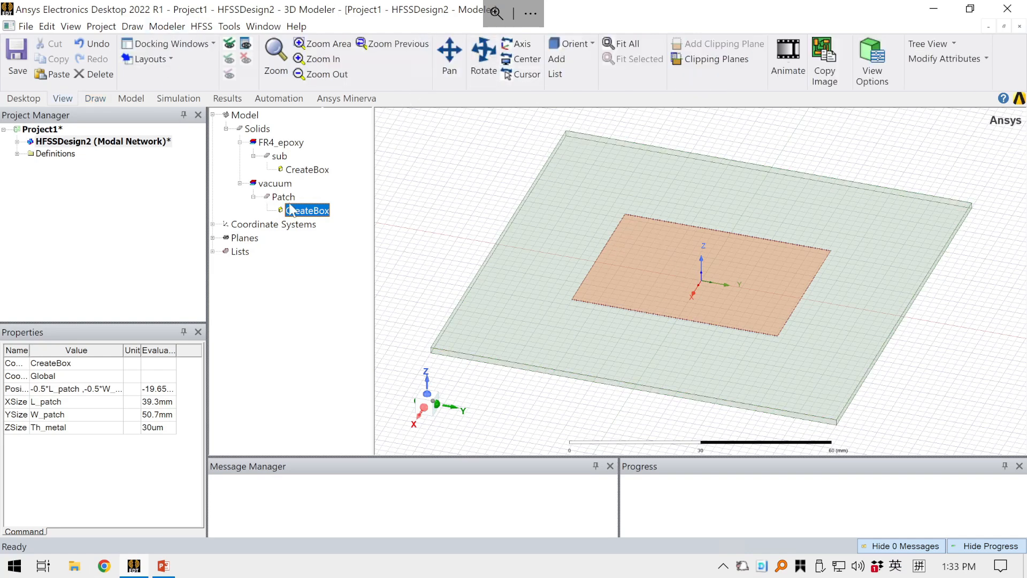
pyautogui.scroll(1, 704, 263)
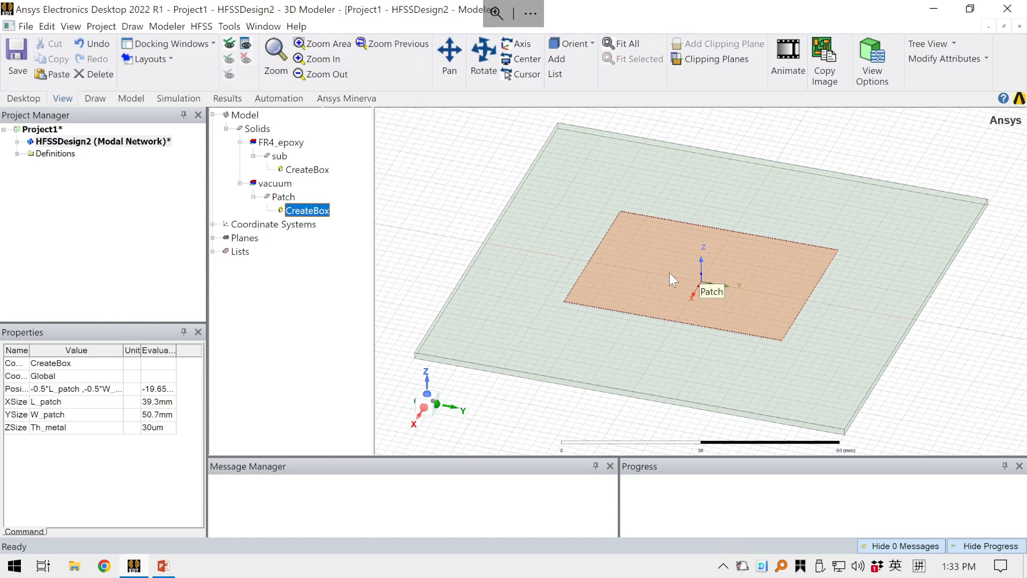
pyautogui.scroll(3, 674, 294)
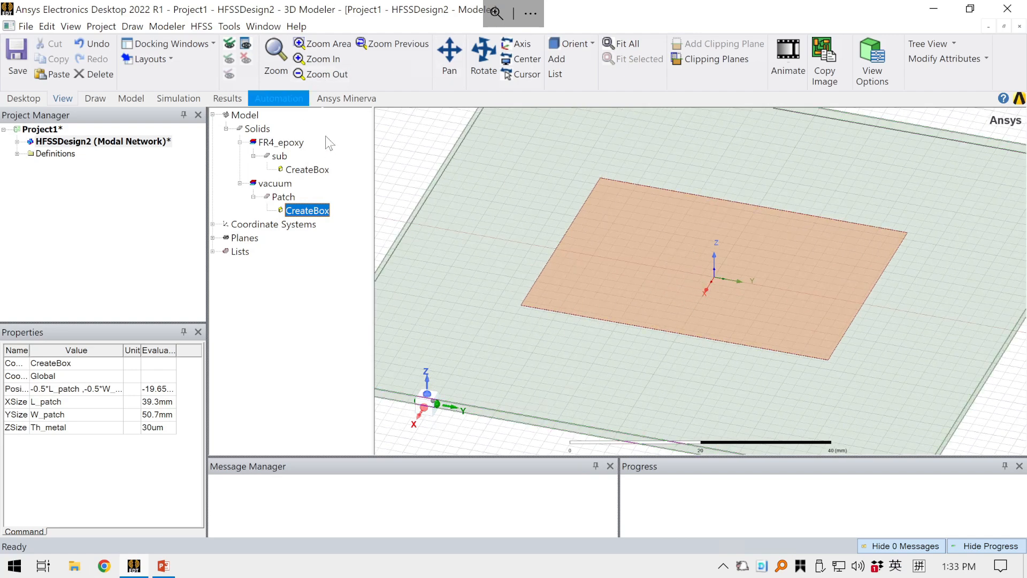
pyautogui.click(128, 101)
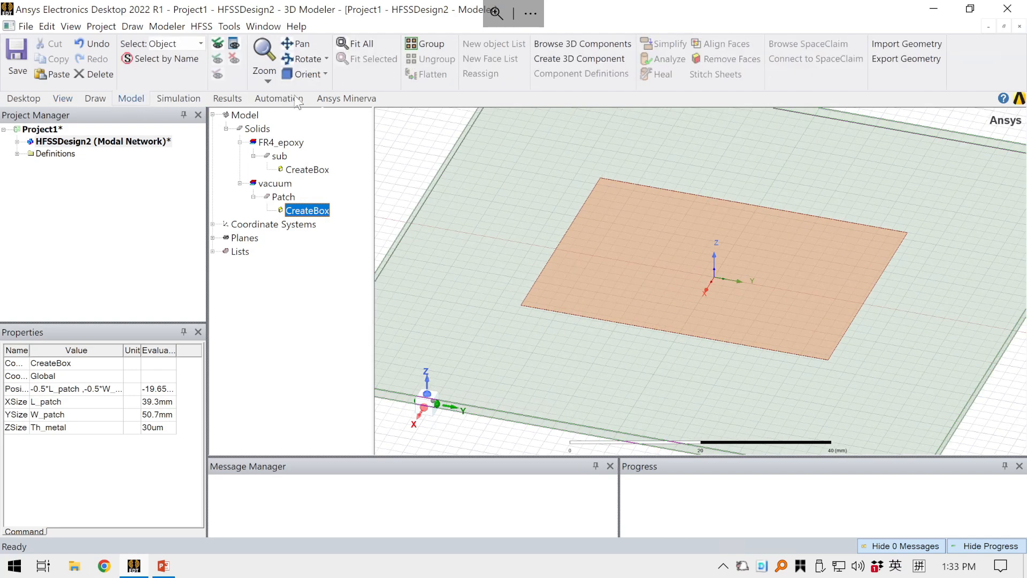
# Draw a 48 mm by 4 mm feed-line rectangle in the XY plane from (0, -2, 0), running along X past the patch edge.
pyautogui.click(95, 98)
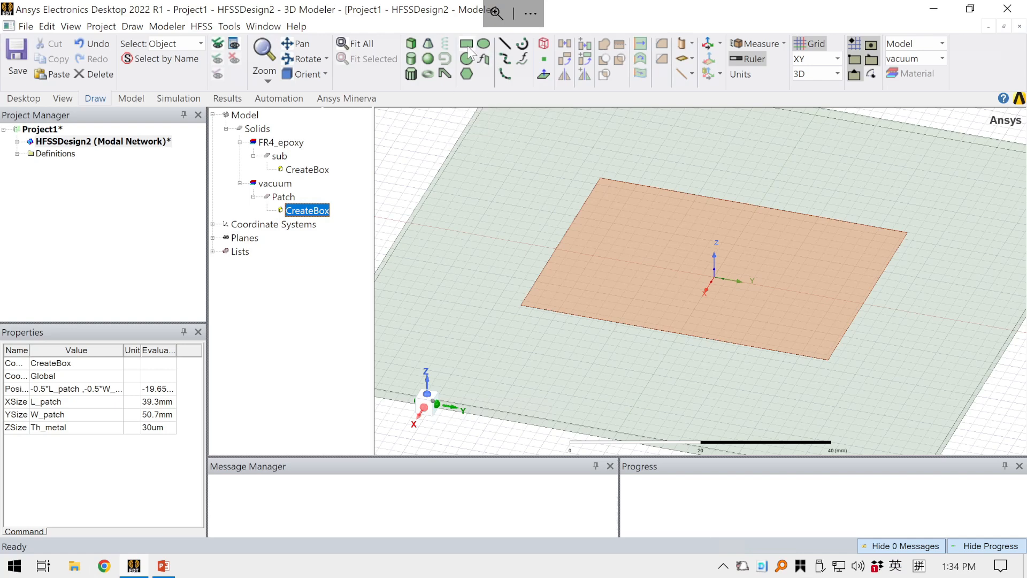
pyautogui.click(469, 48)
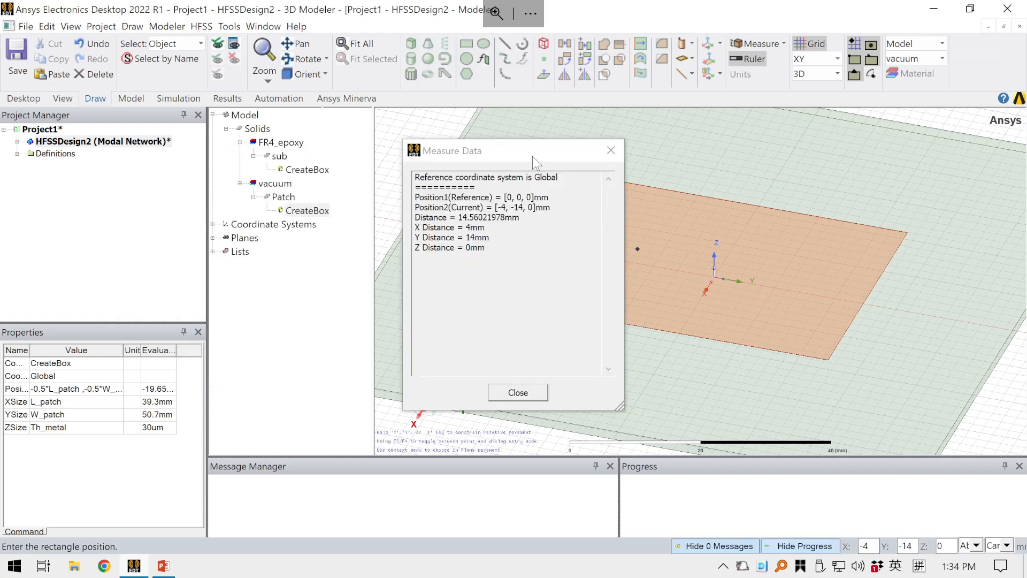
pyautogui.moveTo(531, 156); pyautogui.dragTo(374, 139)
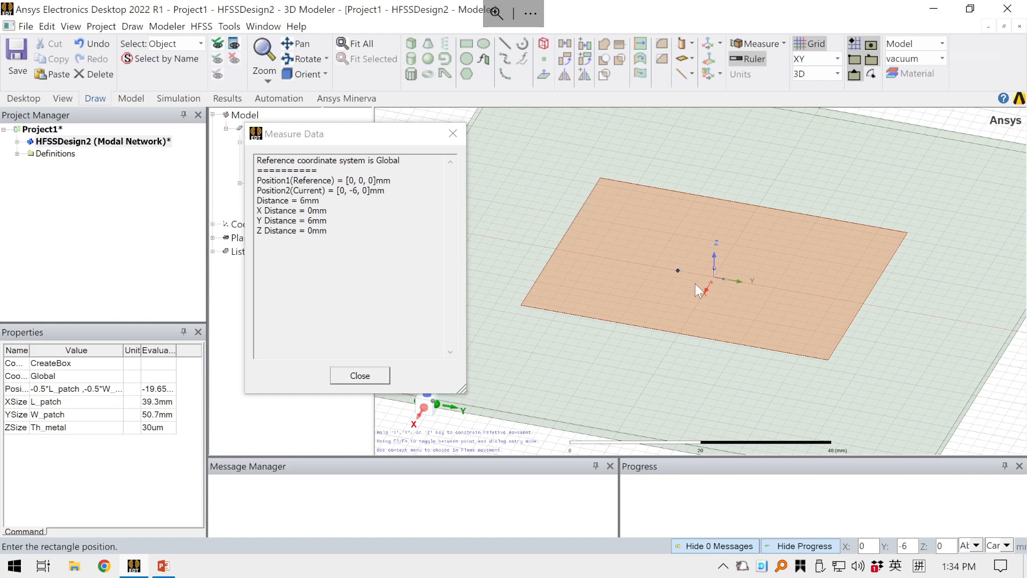
pyautogui.scroll(3, 698, 275)
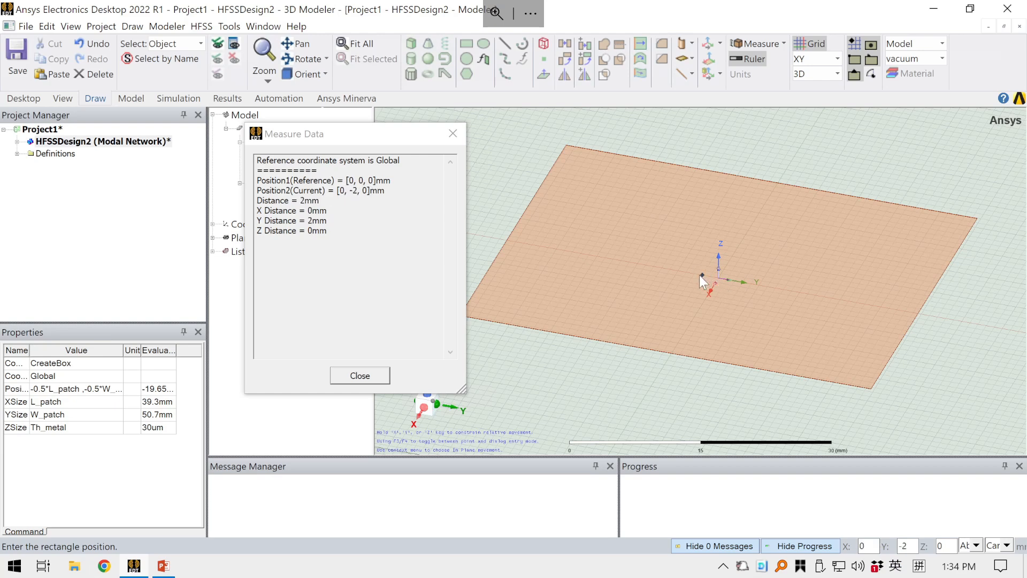
pyautogui.click(698, 274)
pyautogui.scroll(-2, 689, 345)
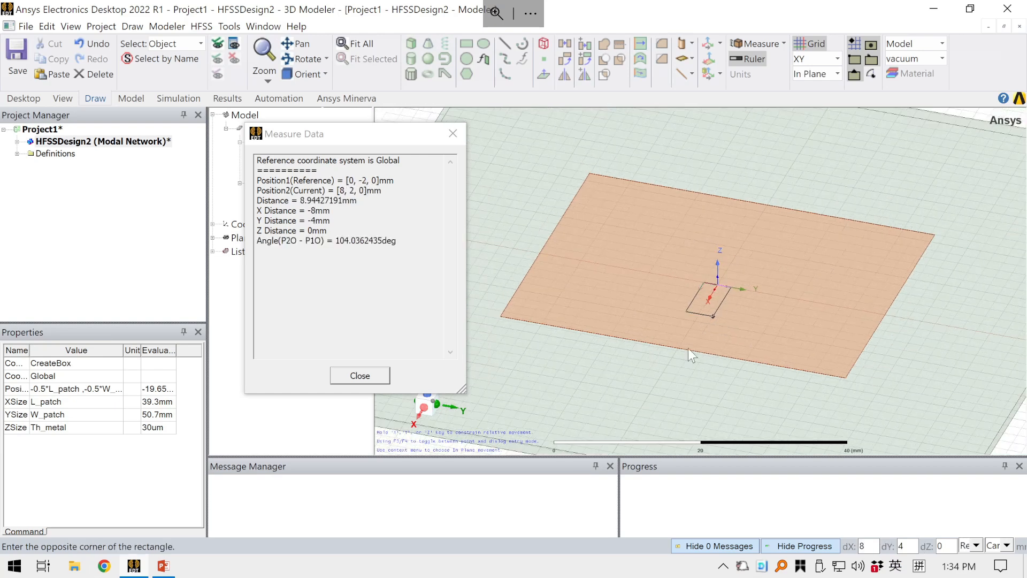
pyautogui.scroll(-1, 690, 348)
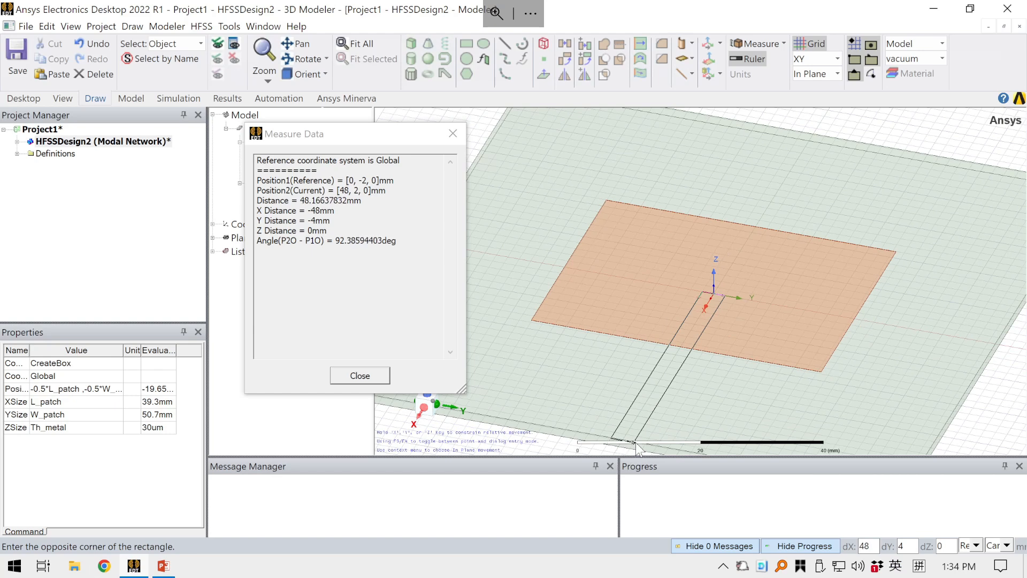
pyautogui.scroll(-2, 650, 409)
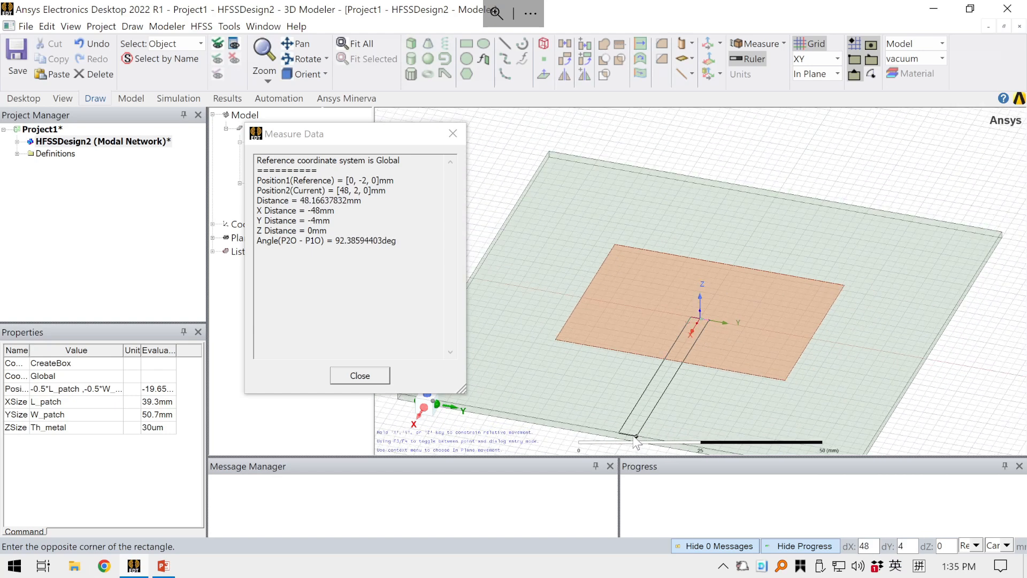
pyautogui.click(636, 440)
pyautogui.scroll(2, 700, 351)
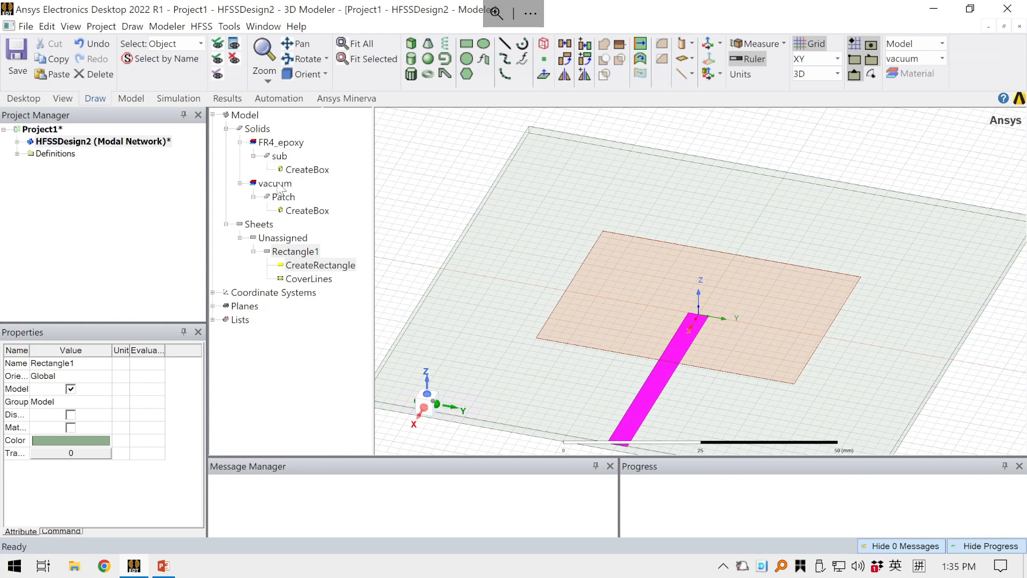
# Inspect Rectangle1 among the unassigned sheets and examine where it overlaps the front edge of the Patch.
pyautogui.click(267, 238)
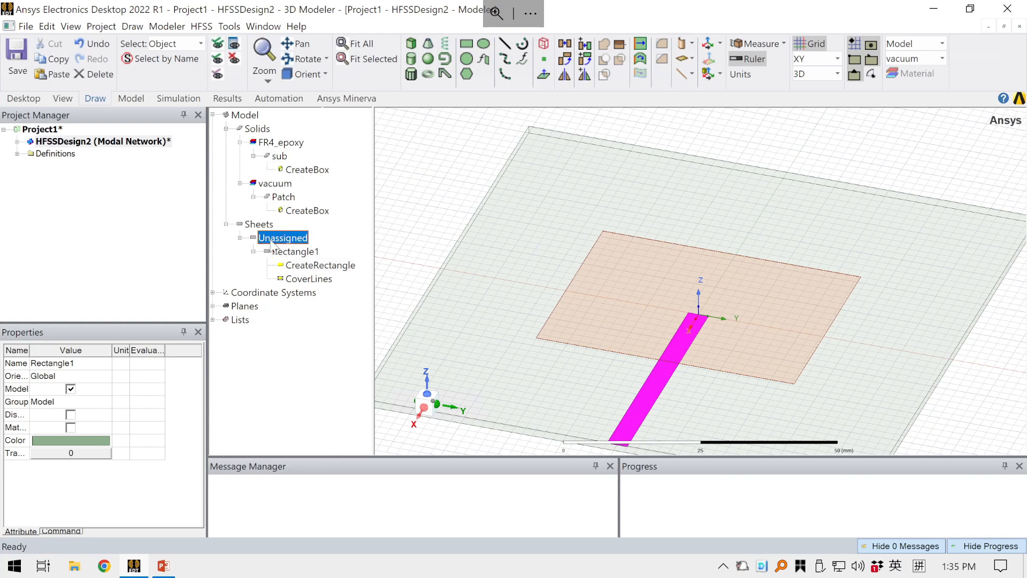
pyautogui.click(290, 253)
pyautogui.click(266, 238)
pyautogui.click(289, 253)
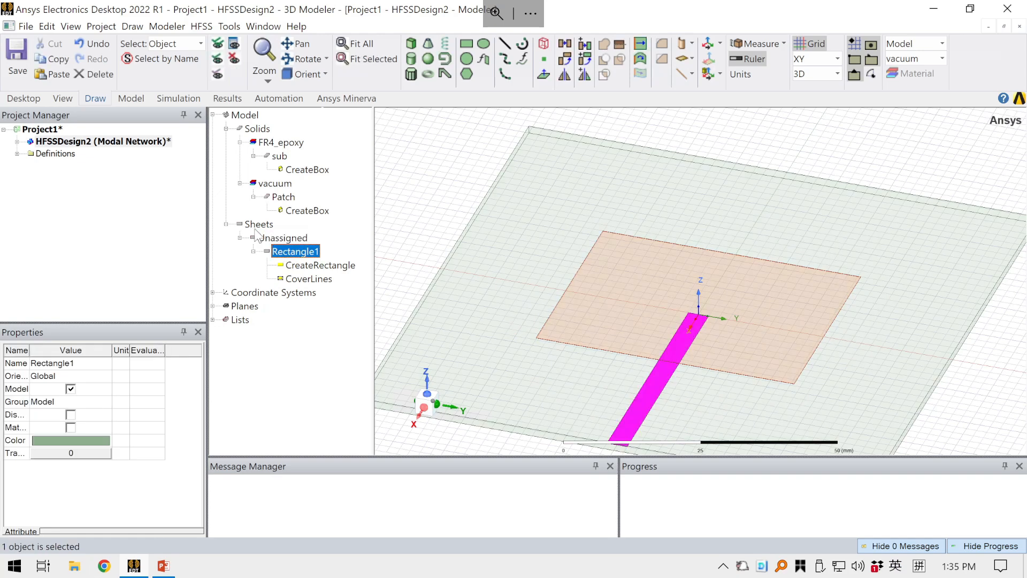
pyautogui.click(259, 224)
pyautogui.click(278, 251)
pyautogui.click(259, 223)
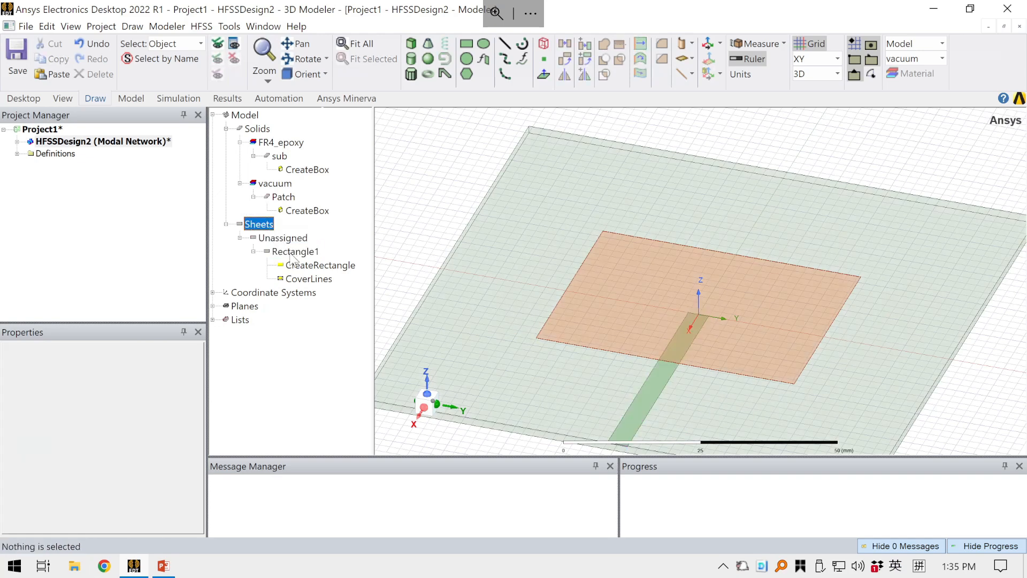
pyautogui.click(289, 252)
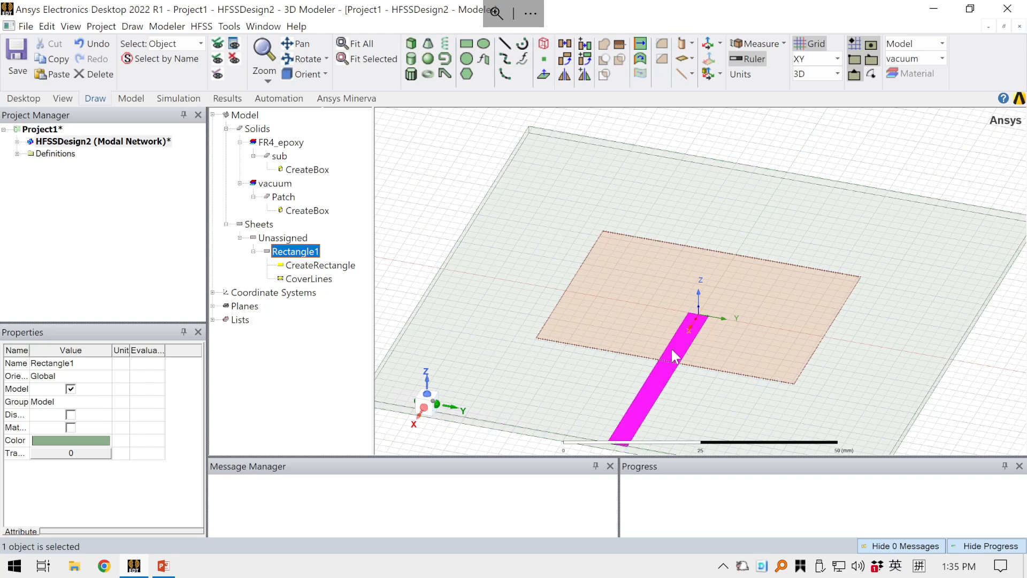
pyautogui.scroll(5, 666, 375)
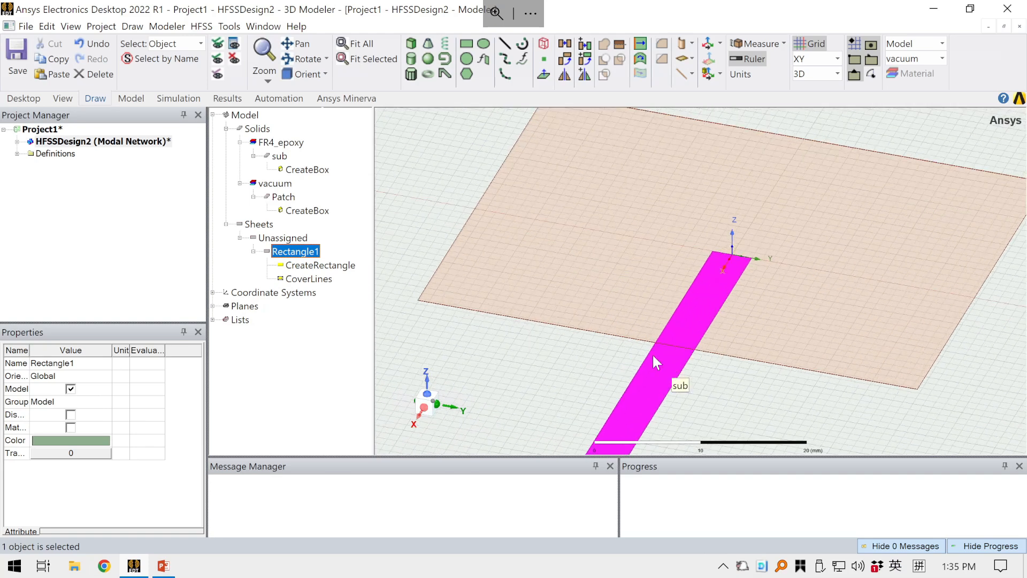
# Open the CreateRectangle properties of Rectangle1 and enter -0.5*W_msl as the Y coordinate of its position.
pyautogui.click(316, 267)
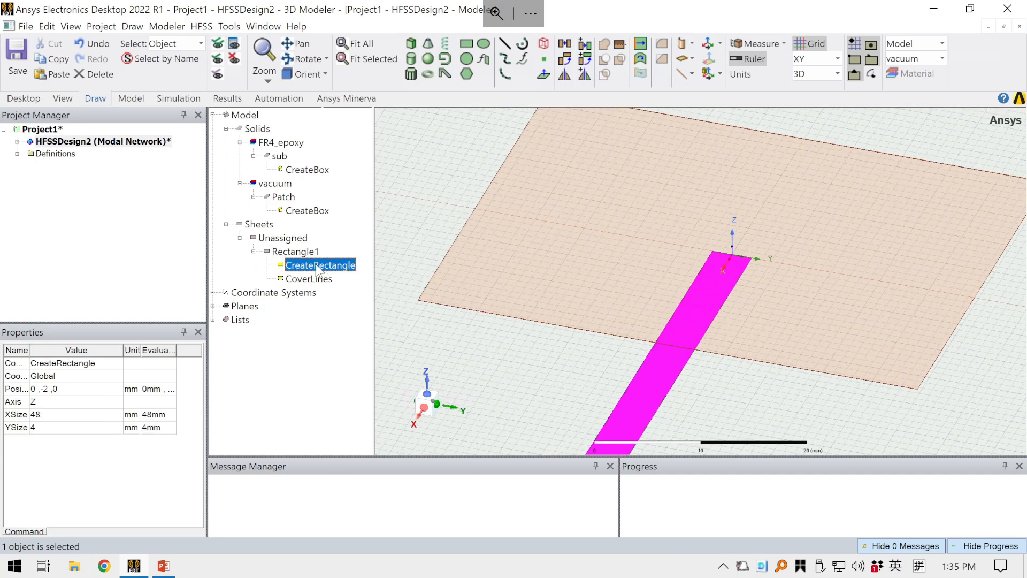
pyautogui.doubleClick(316, 266)
pyautogui.moveTo(431, 138); pyautogui.dragTo(628, 167)
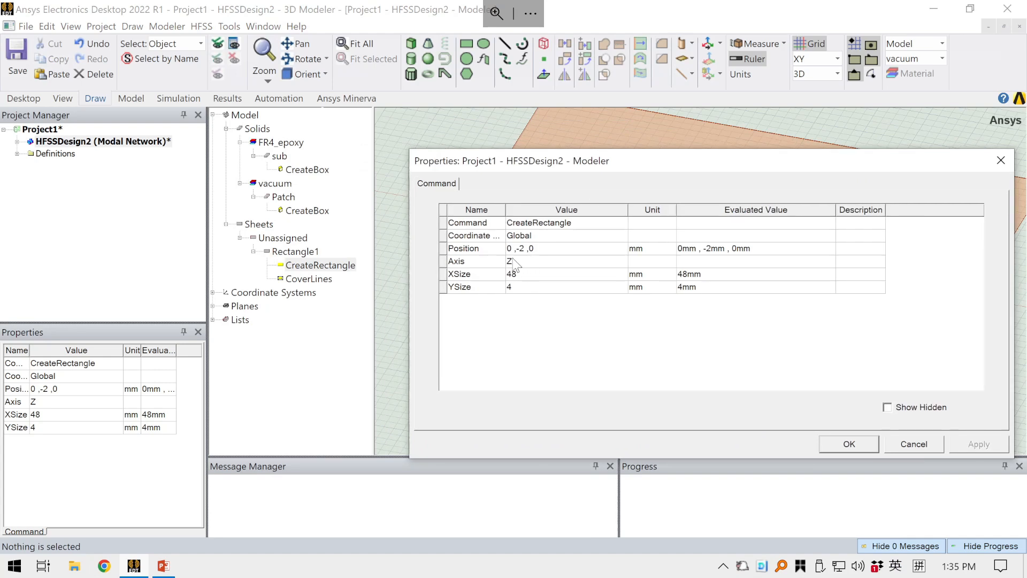
pyautogui.moveTo(591, 161); pyautogui.dragTo(204, 152)
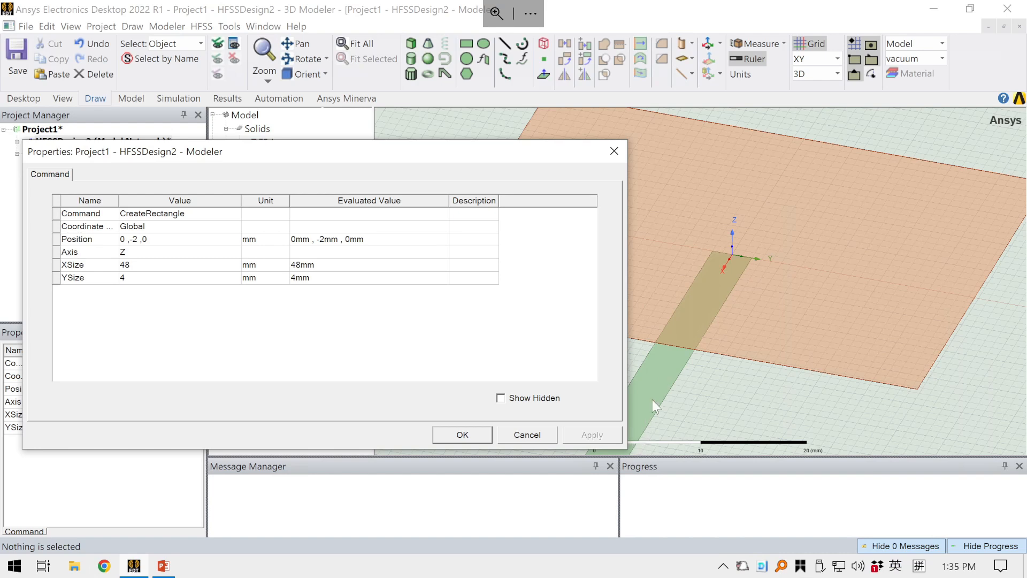
pyautogui.click(135, 239)
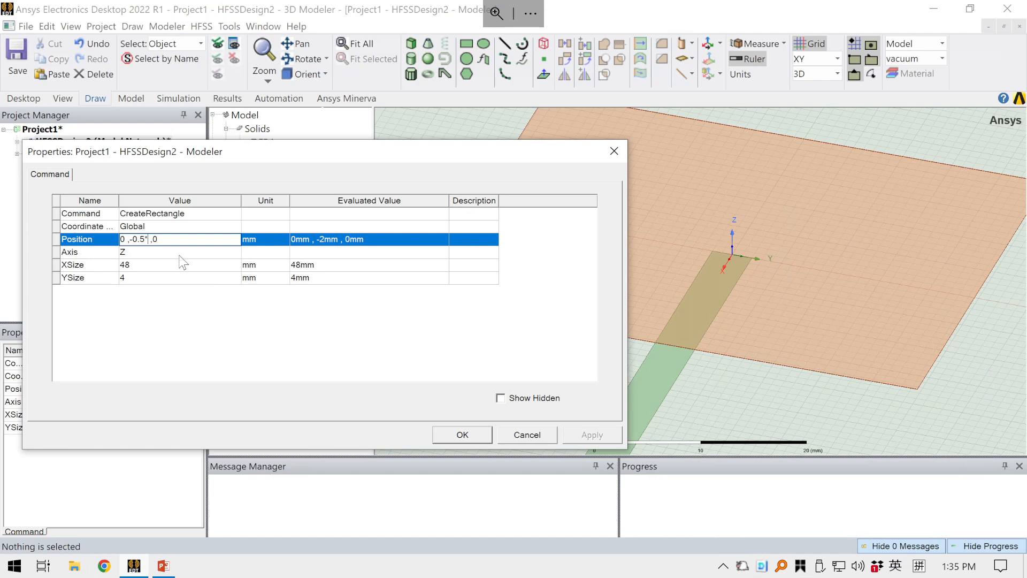
pyautogui.write('W_')
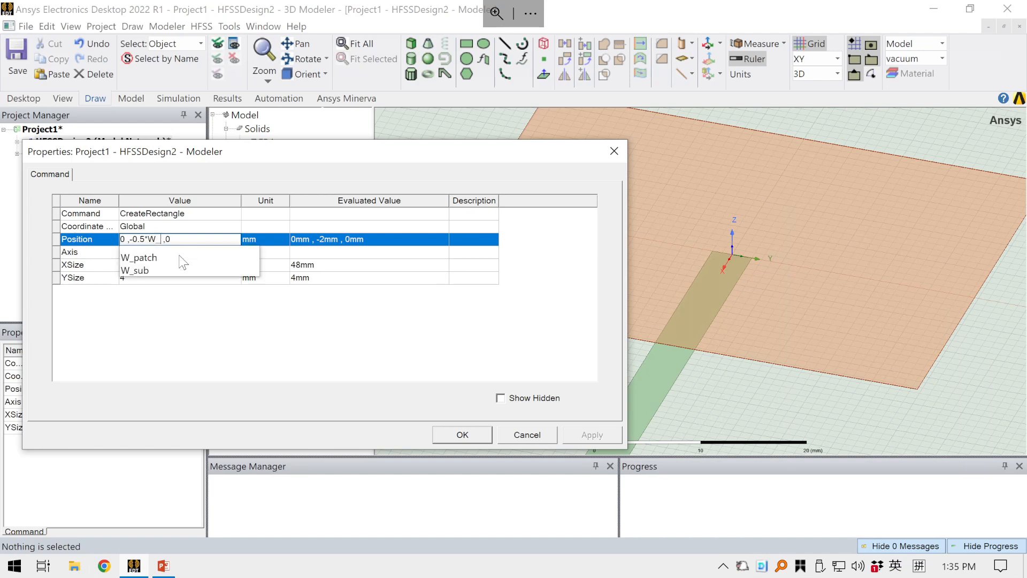
pyautogui.write('msl')
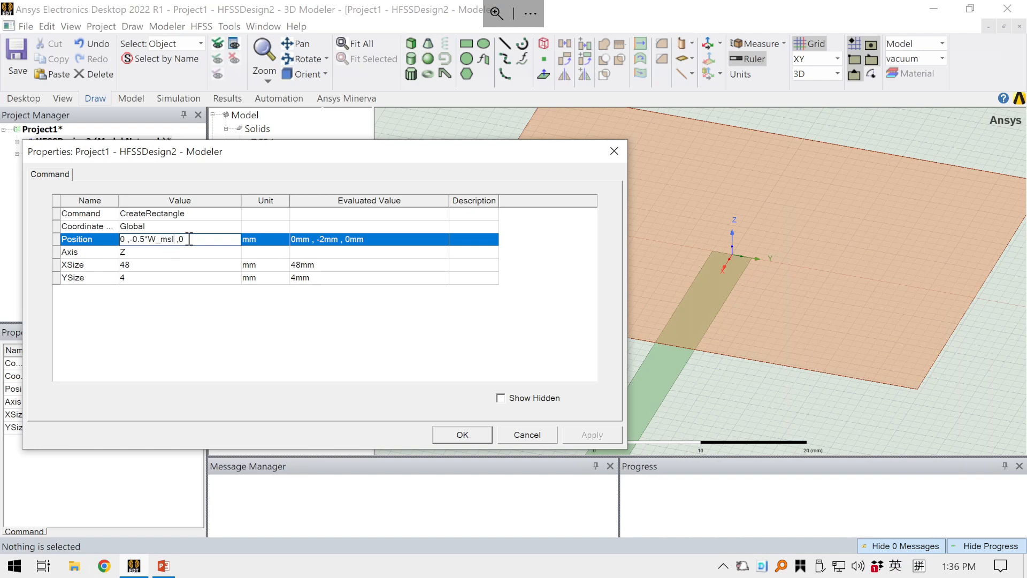
# Enter Th_sub as the Z coordinate of Rectangle1's position and commit the position expression.
pyautogui.moveTo(187, 240); pyautogui.dragTo(180, 239)
pyautogui.write('Th')
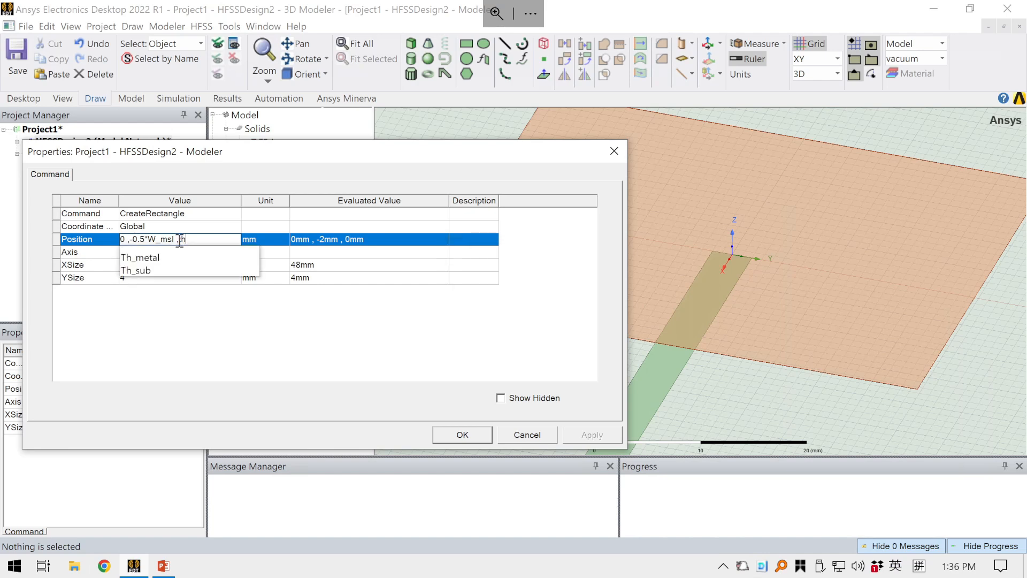
pyautogui.click(131, 270)
pyautogui.click(214, 239)
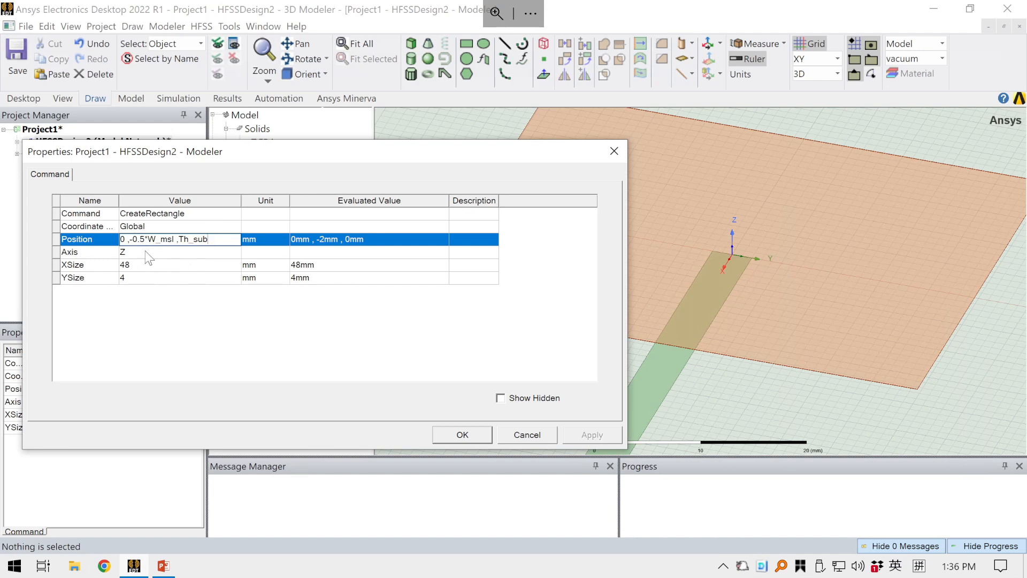
pyautogui.press('Return')
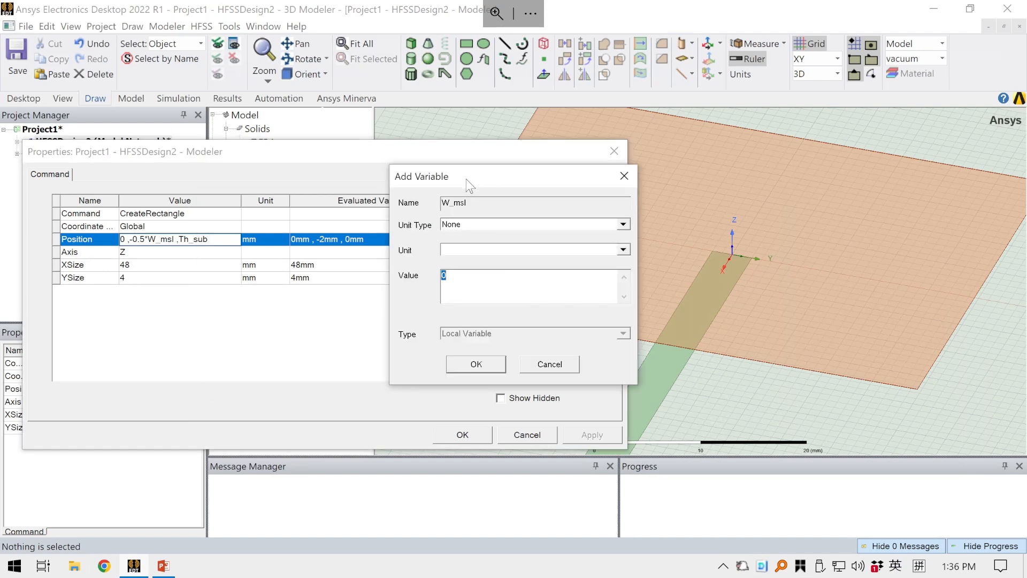
# Look up the W50 line width on the PowerPoint design slide and define the new variable W_msl as 2.82mm.
pyautogui.moveTo(470, 179); pyautogui.dragTo(412, 218)
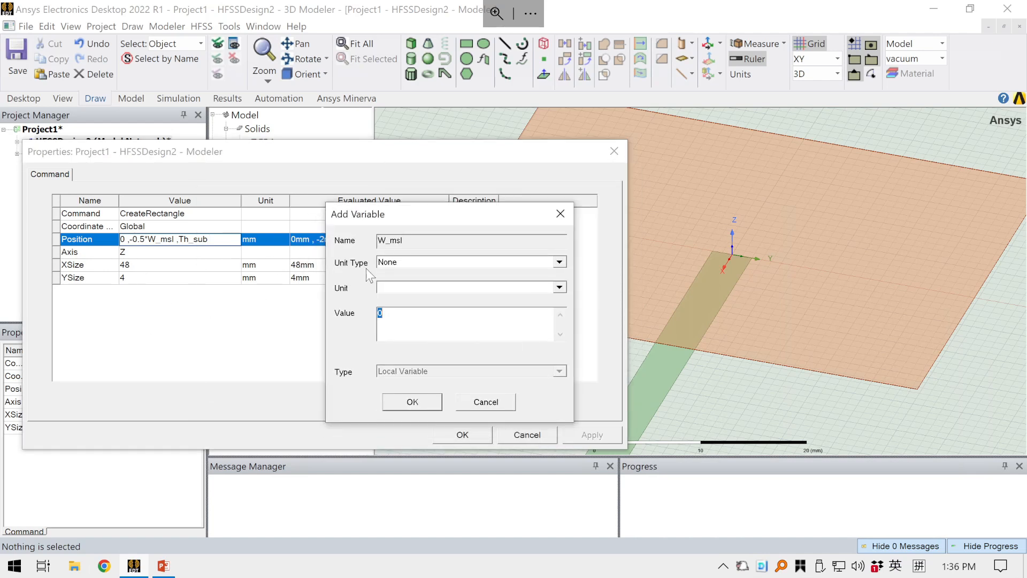
pyautogui.click(396, 318)
pyautogui.click(163, 566)
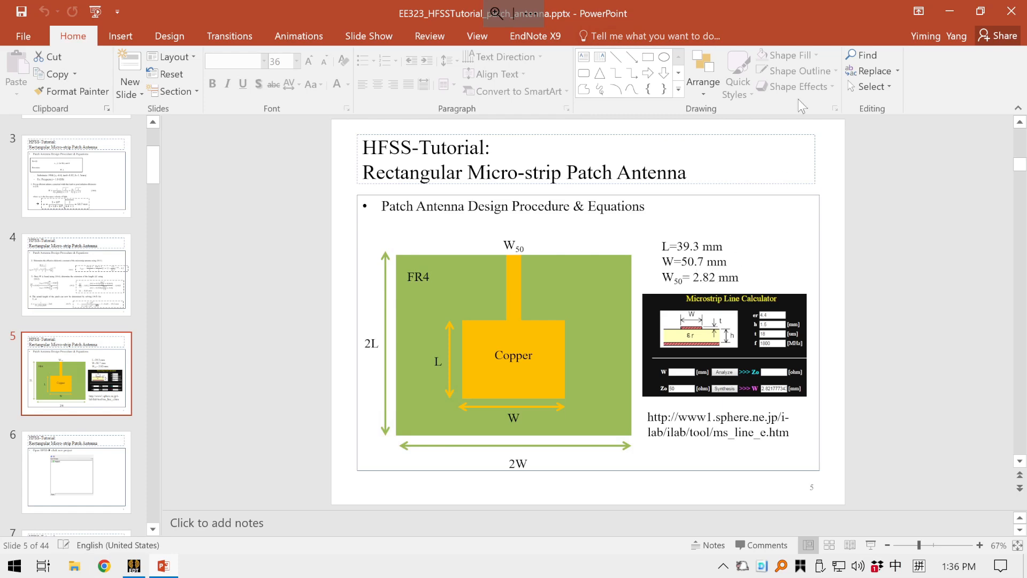
pyautogui.click(949, 11)
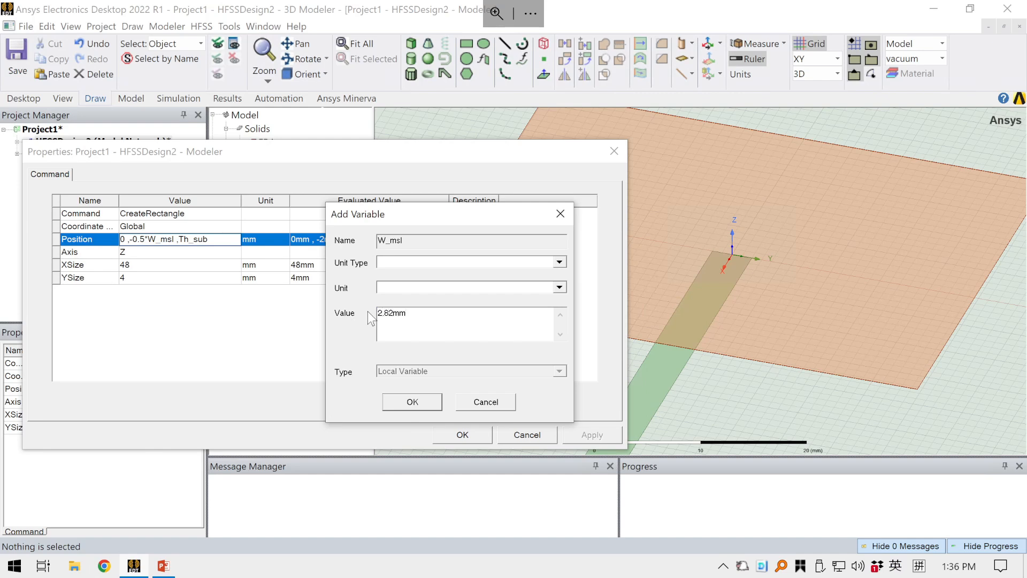
pyautogui.press('Return')
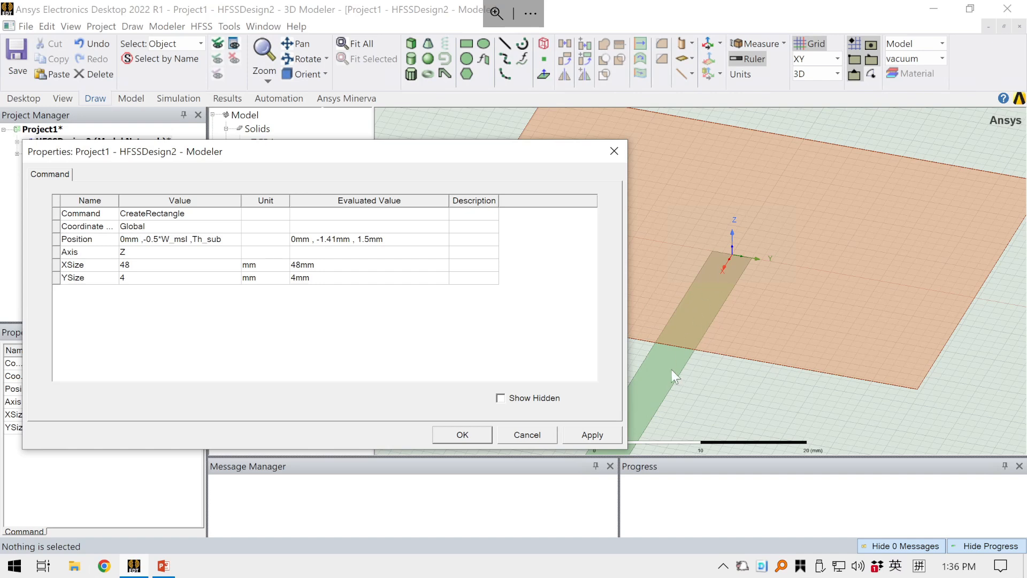
# Set the XSize of Rectangle1 to 0.5*L_sub in its CreateRectangle properties.
pyautogui.click(139, 267)
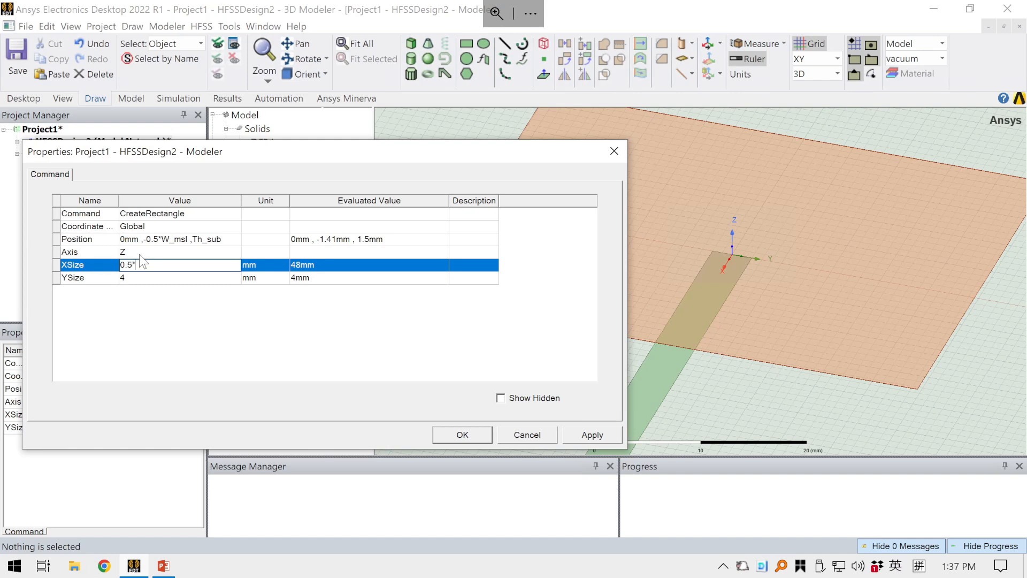
pyautogui.write('L')
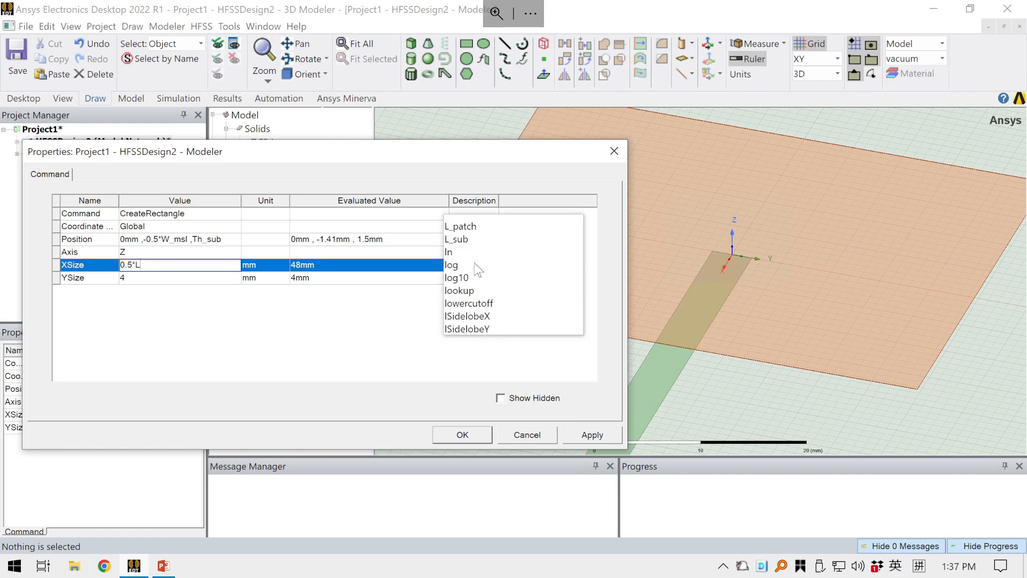
pyautogui.click(476, 239)
pyautogui.click(304, 327)
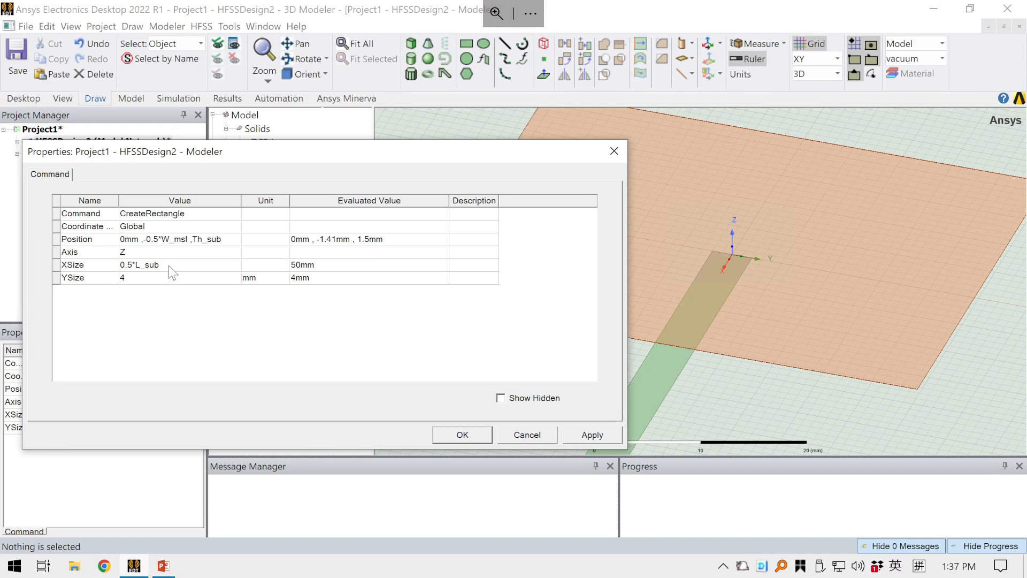
pyautogui.click(169, 265)
pyautogui.moveTo(163, 265); pyautogui.dragTo(122, 264)
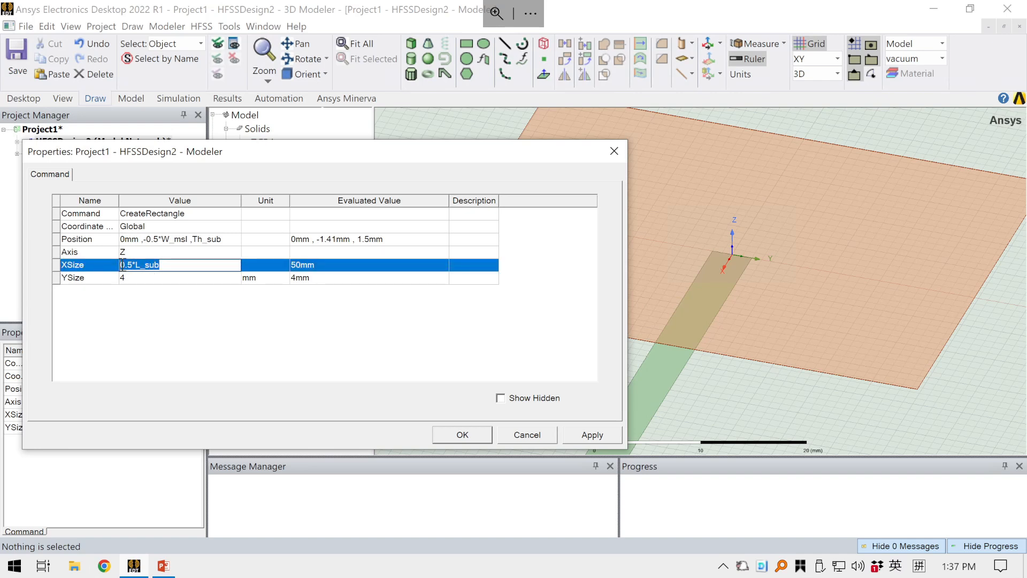
pyautogui.click(181, 298)
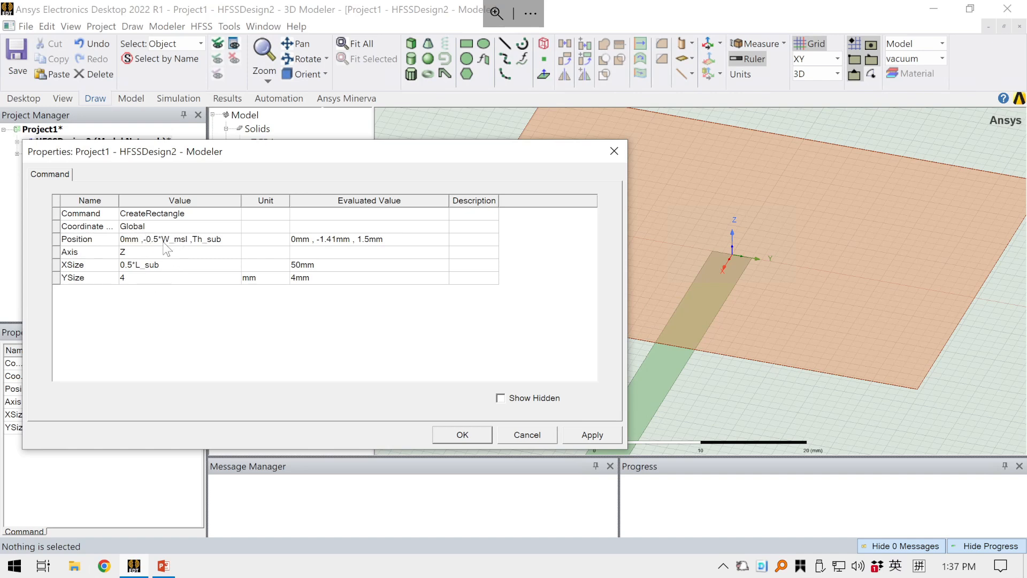
# Set the YSize of Rectangle1 to W_msl and accept the CreateRectangle properties.
pyautogui.click(139, 277)
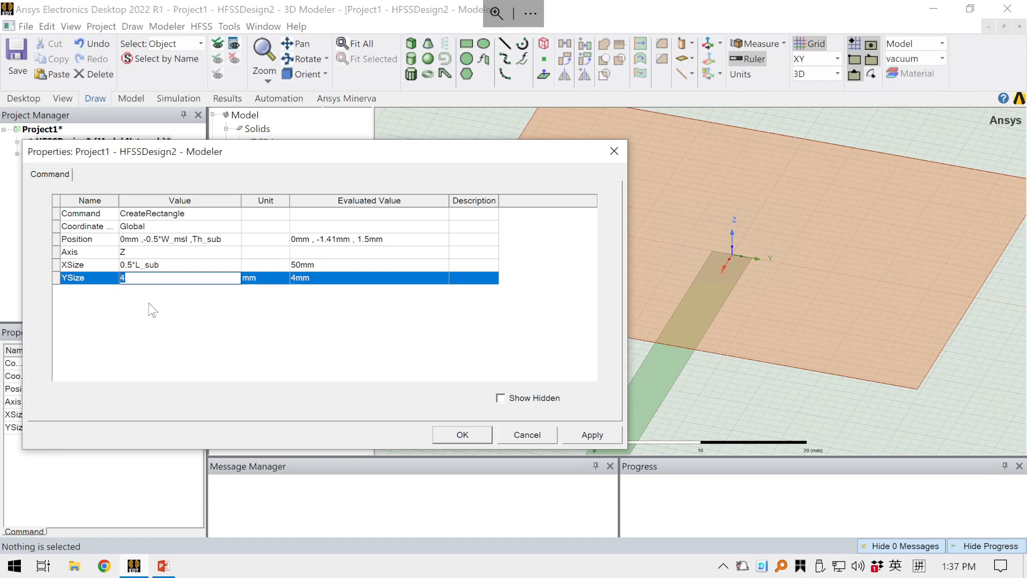
pyautogui.write('W')
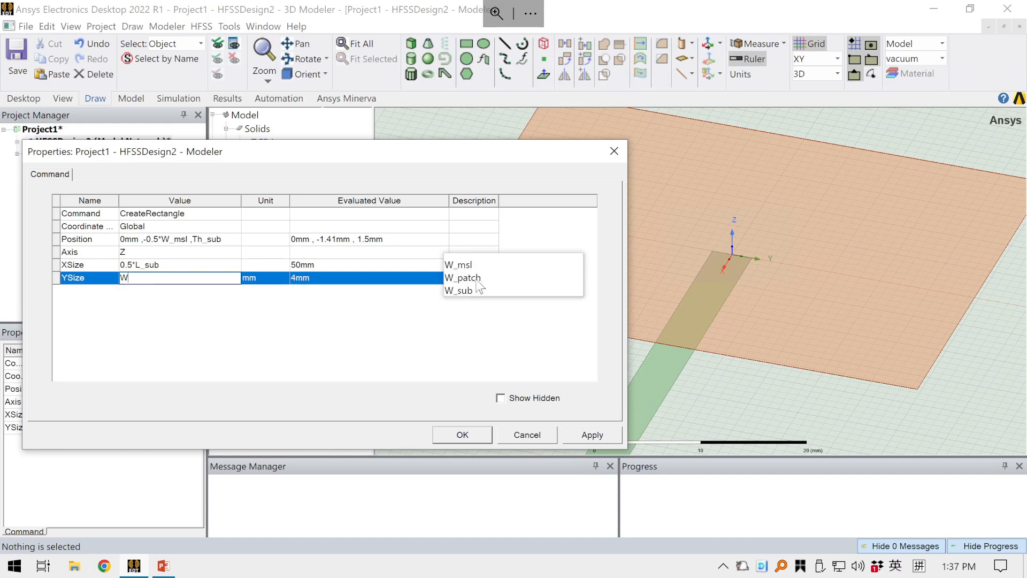
pyautogui.click(459, 265)
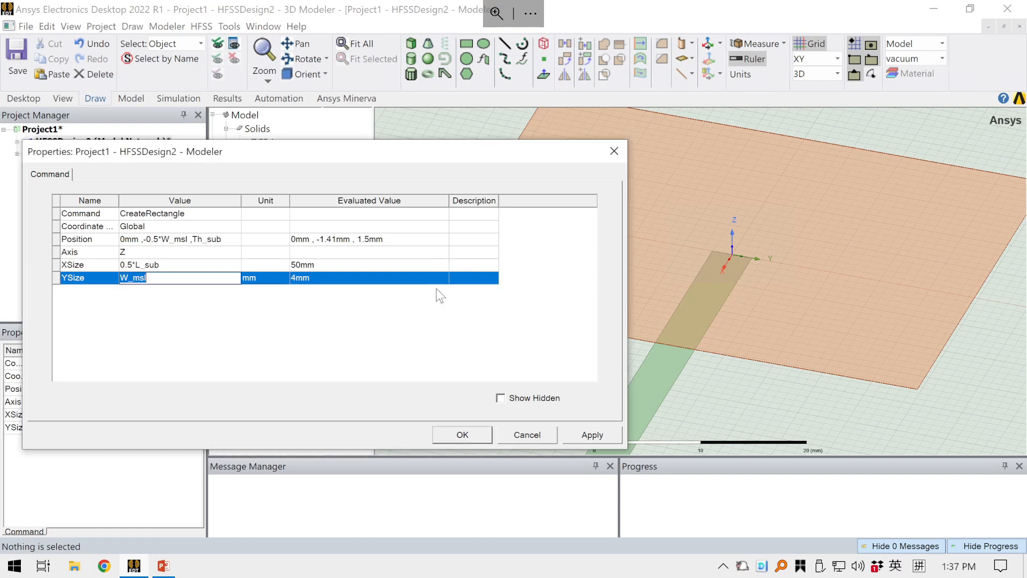
pyautogui.click(204, 328)
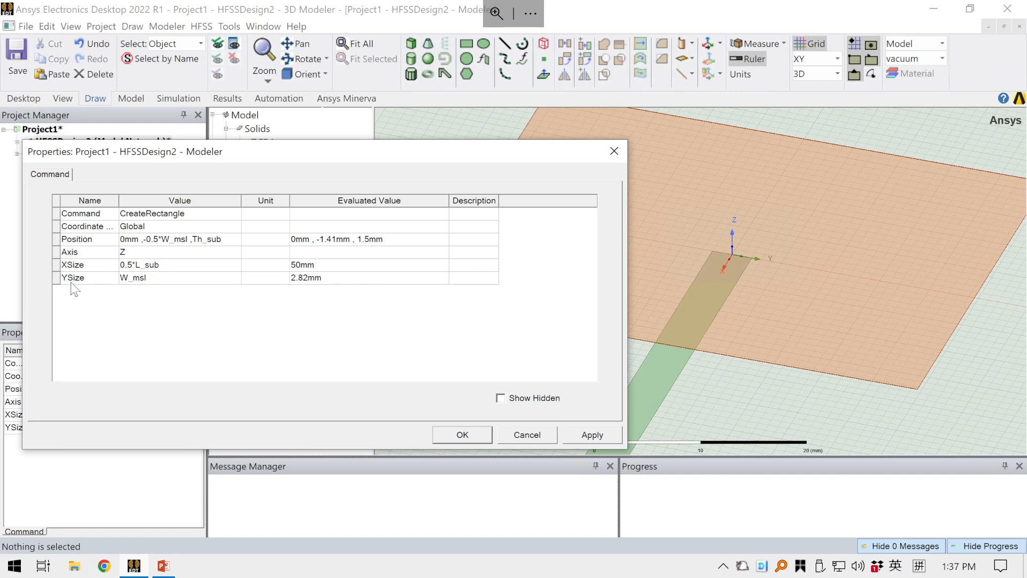
pyautogui.click(463, 434)
# Change the display color of Rectangle1 to orange (red 255, green 128, blue 64).
pyautogui.scroll(-3, 759, 245)
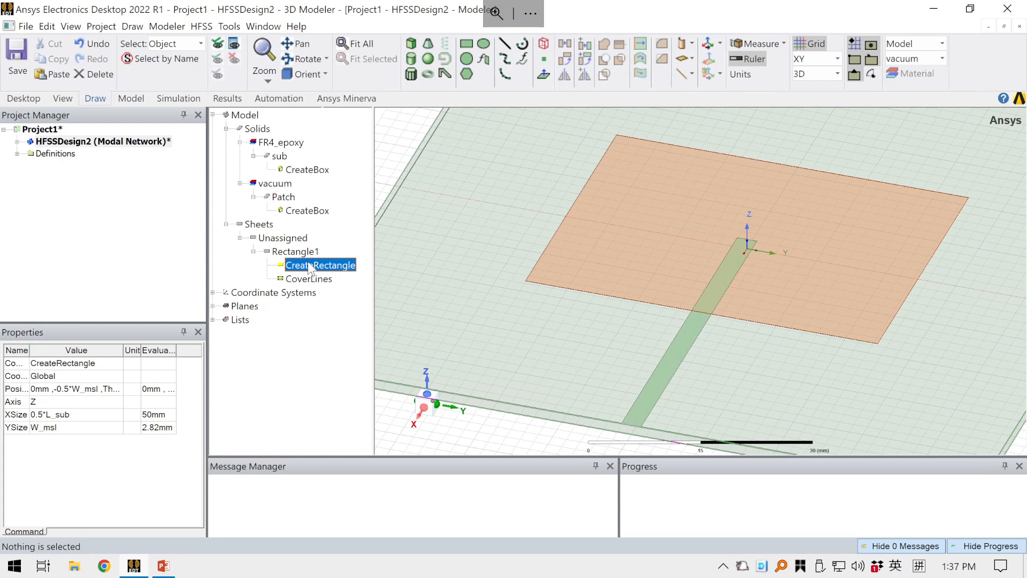
pyautogui.click(318, 387)
pyautogui.click(299, 264)
pyautogui.scroll(2, 700, 338)
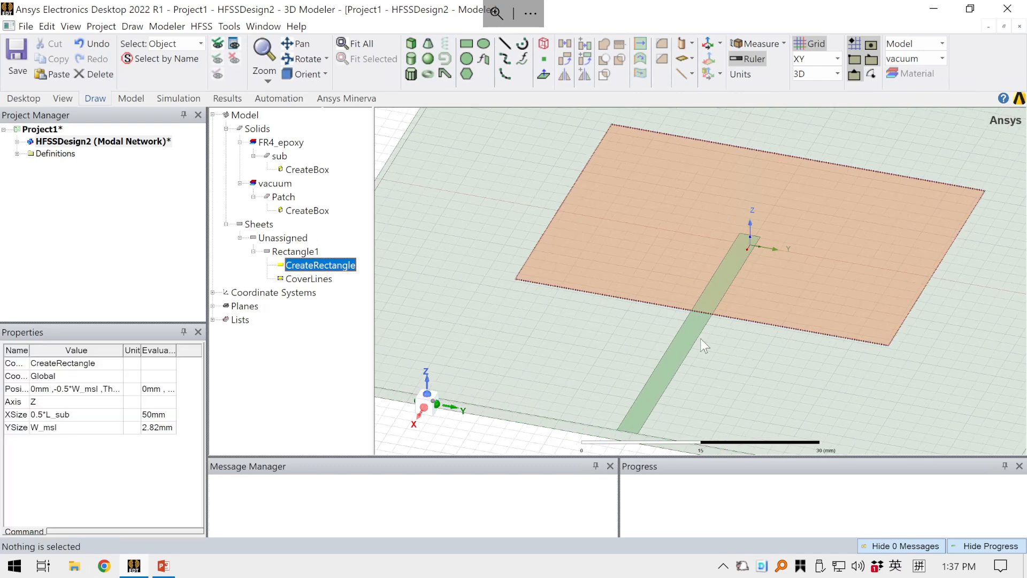
pyautogui.click(304, 252)
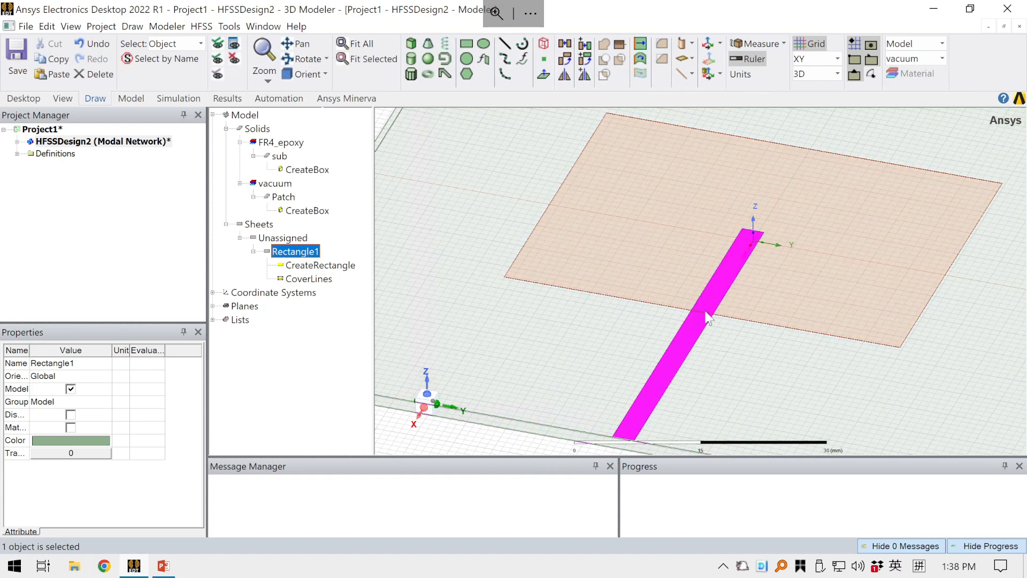
pyautogui.click(58, 441)
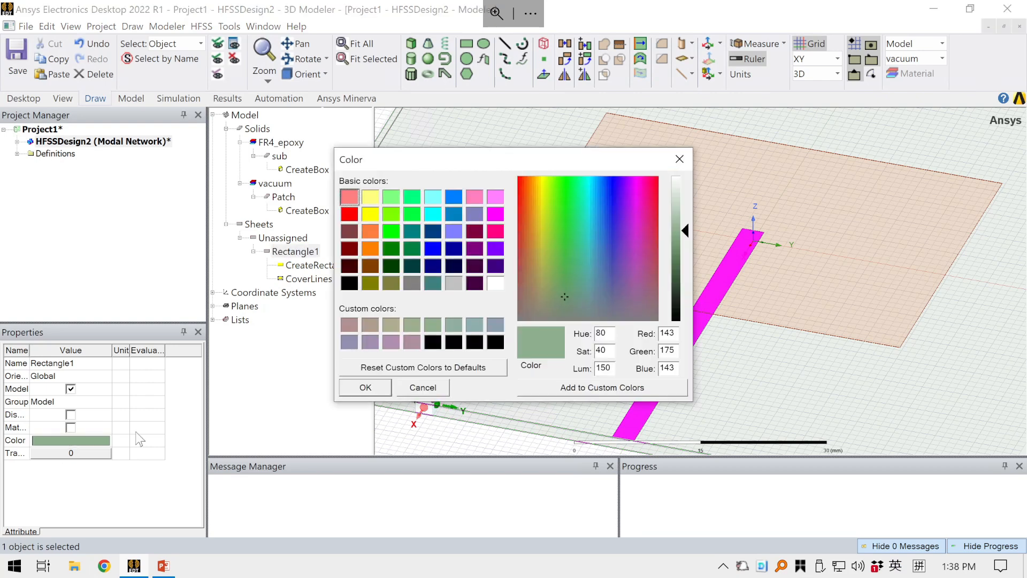
pyautogui.click(370, 231)
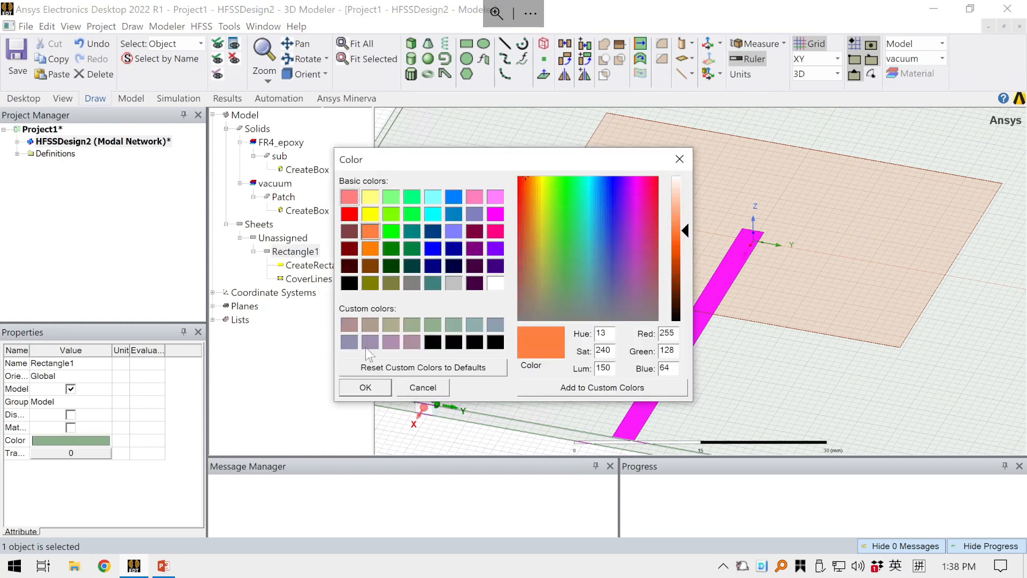
pyautogui.click(375, 392)
pyautogui.click(279, 413)
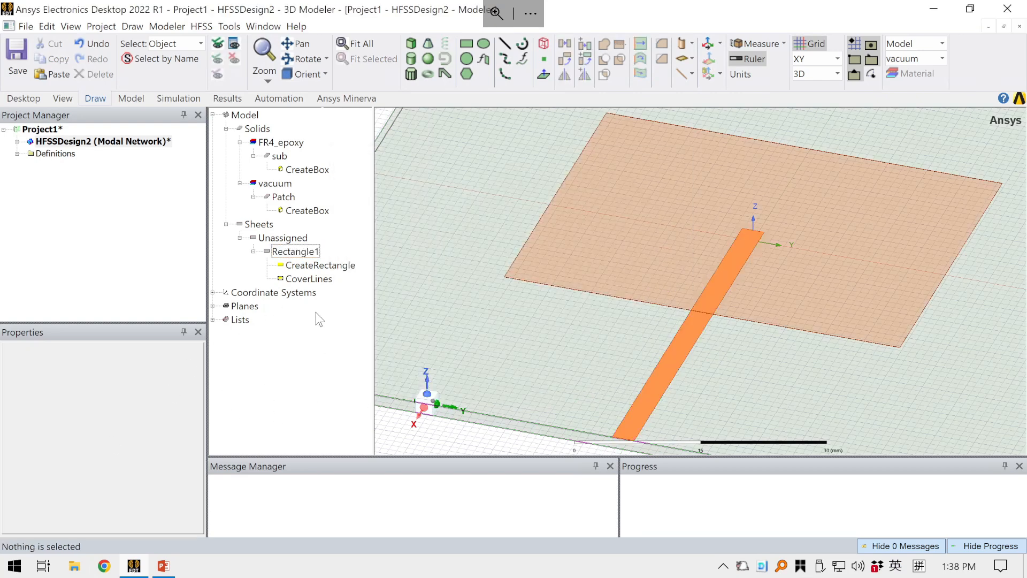
# Set the transparency of Rectangle1 to 0.8 and deselect it.
pyautogui.click(291, 253)
pyautogui.click(71, 453)
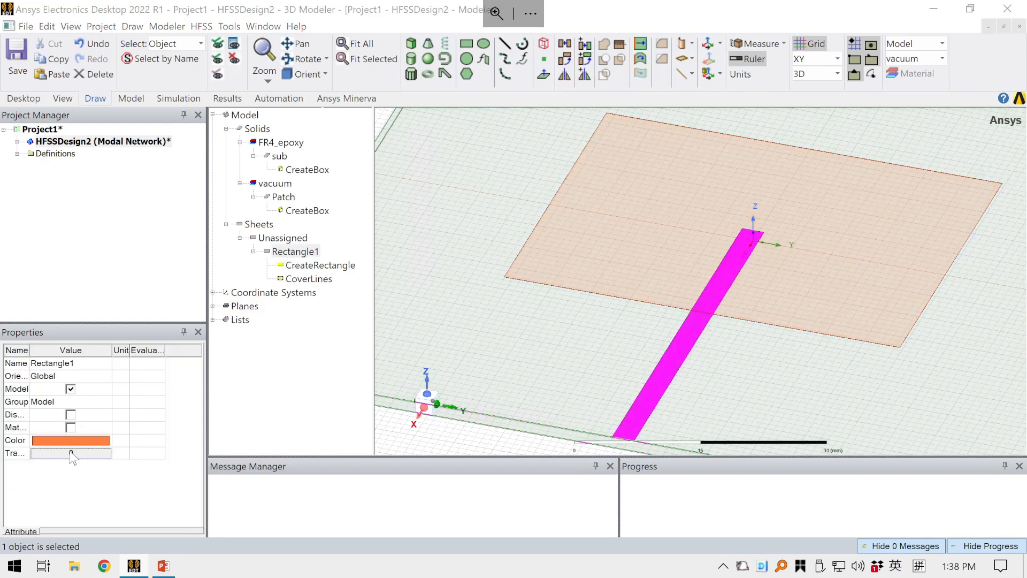
pyautogui.click(516, 268)
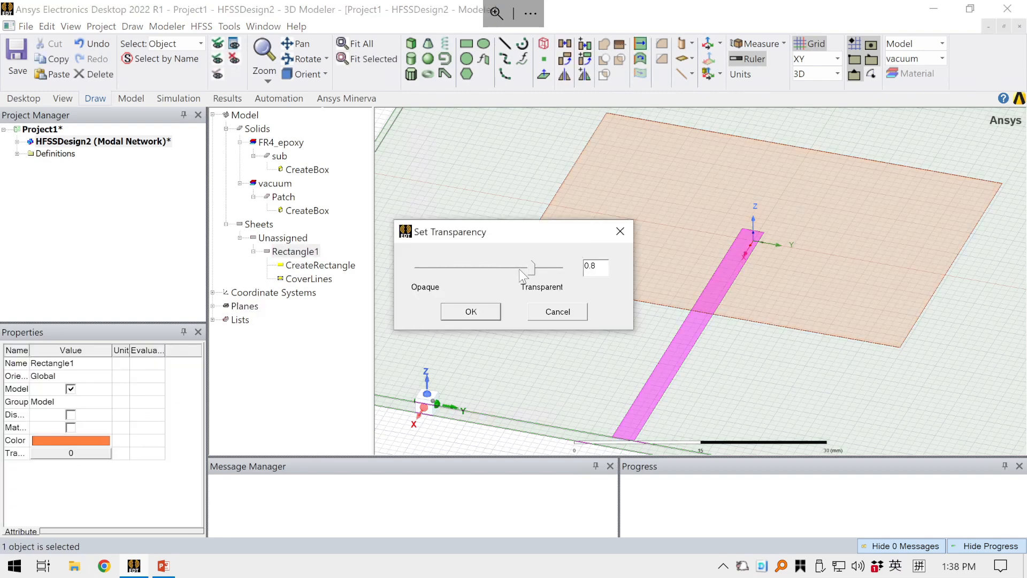
pyautogui.click(471, 311)
pyautogui.click(407, 368)
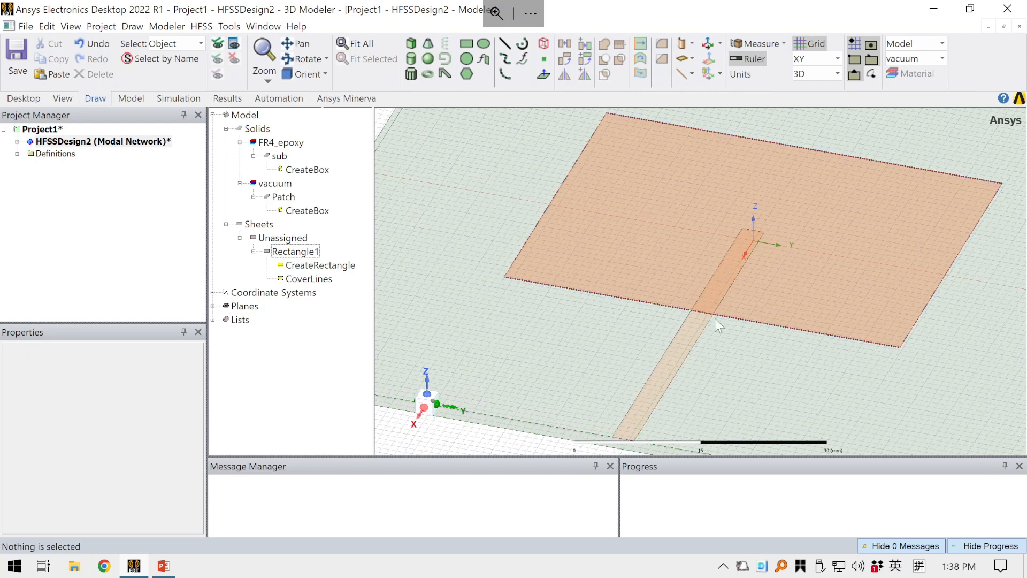
# Compare Patch and Rectangle1 up close and examine their thickness where the feed line crosses the Patch edge.
pyautogui.scroll(5, 715, 318)
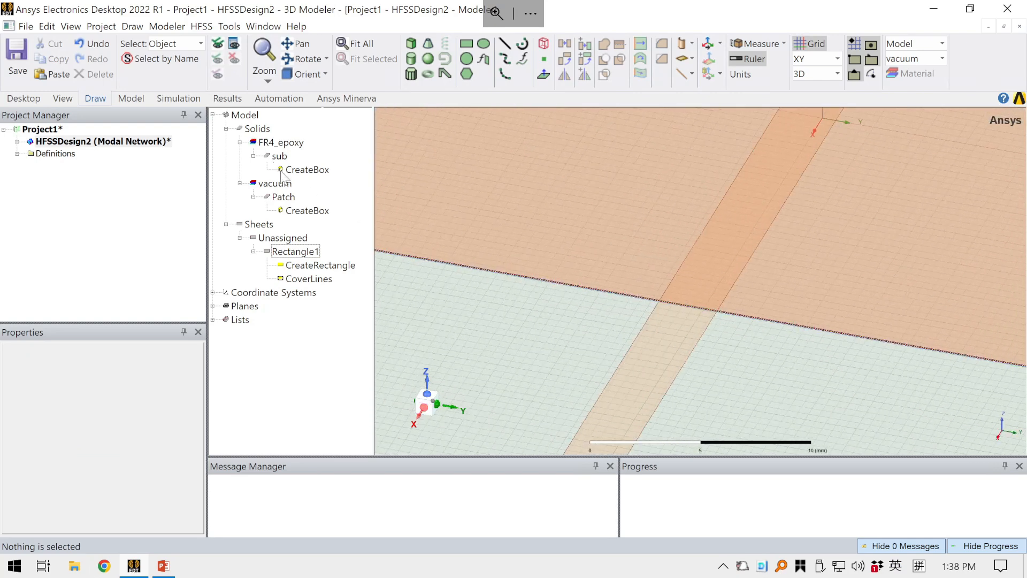
pyautogui.click(284, 197)
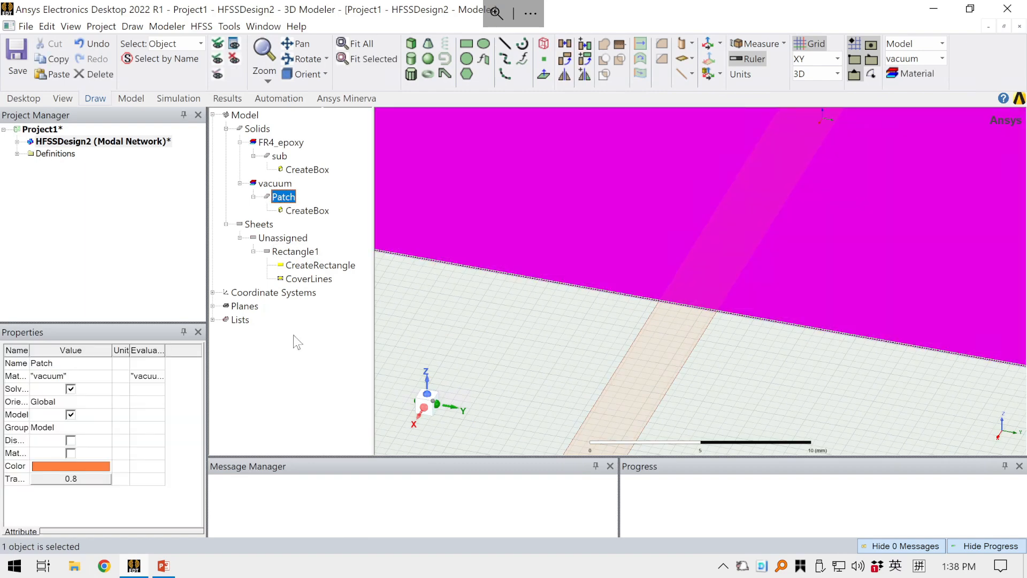
pyautogui.click(296, 341)
pyautogui.click(295, 252)
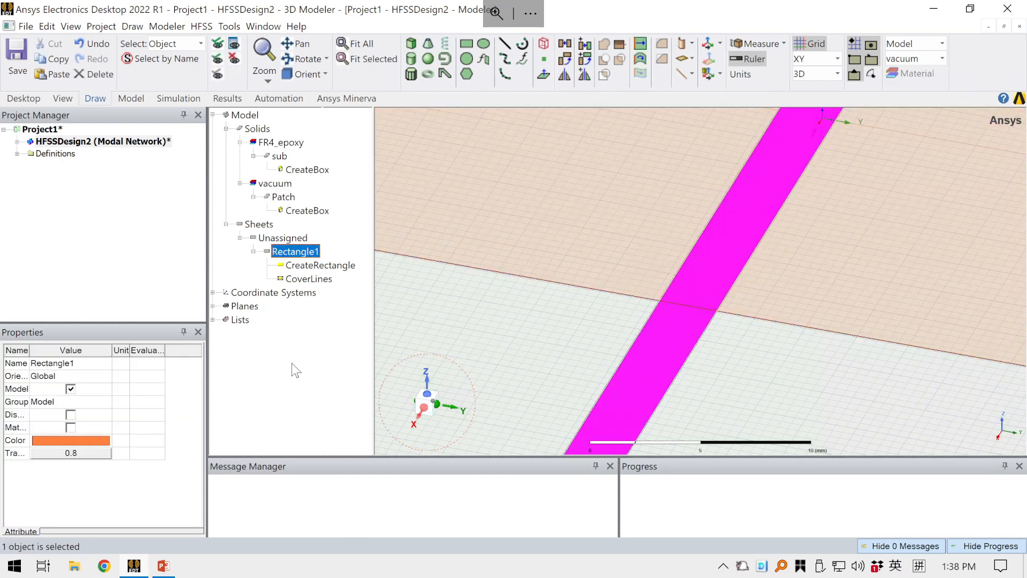
pyautogui.click(295, 370)
pyautogui.scroll(4, 687, 319)
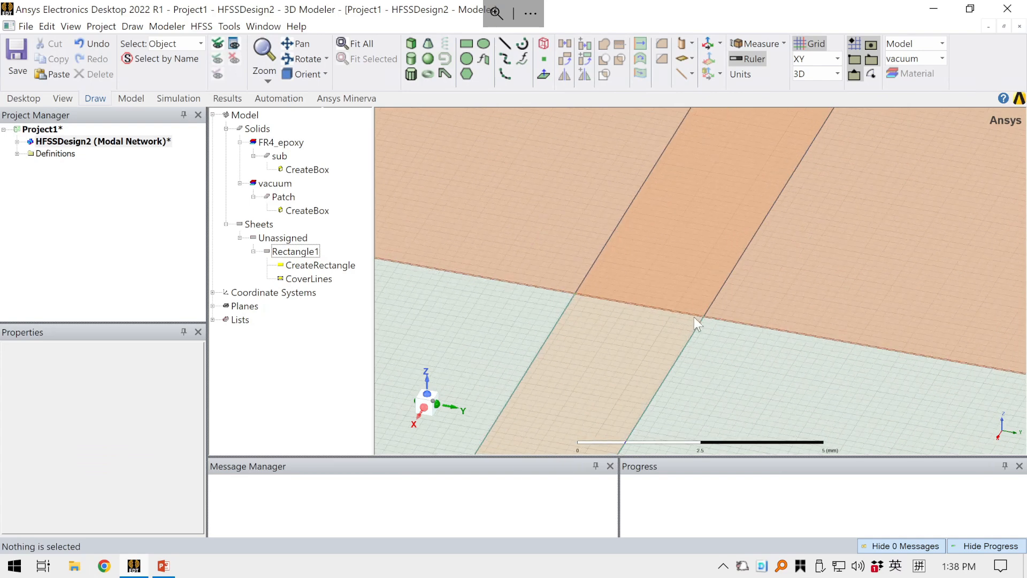
pyautogui.scroll(5, 694, 317)
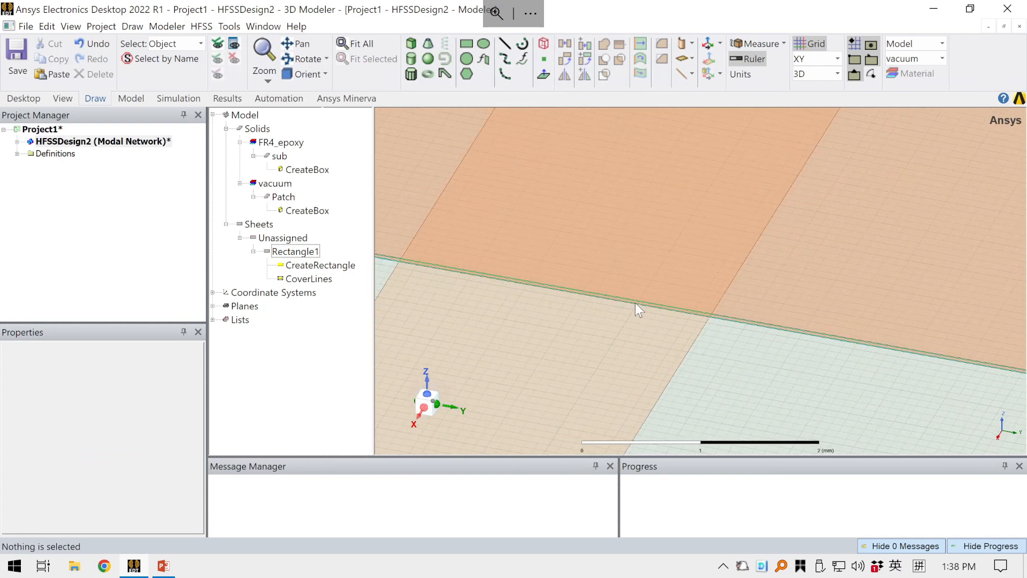
pyautogui.scroll(-4, 635, 300)
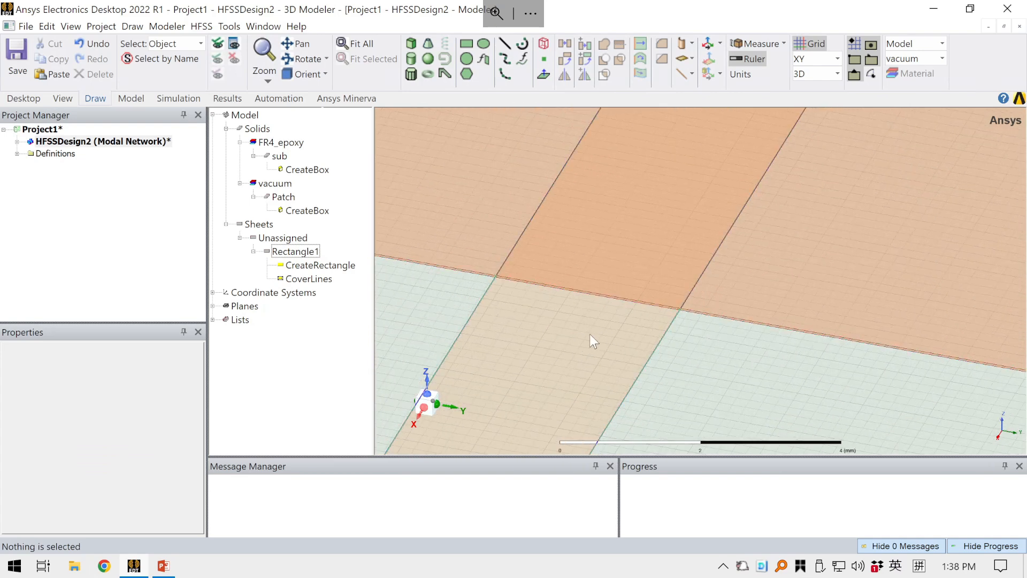
# Thicken the Rectangle1 sheet into a solid with a thickness of Th_metal, on one side only.
pyautogui.click(296, 251)
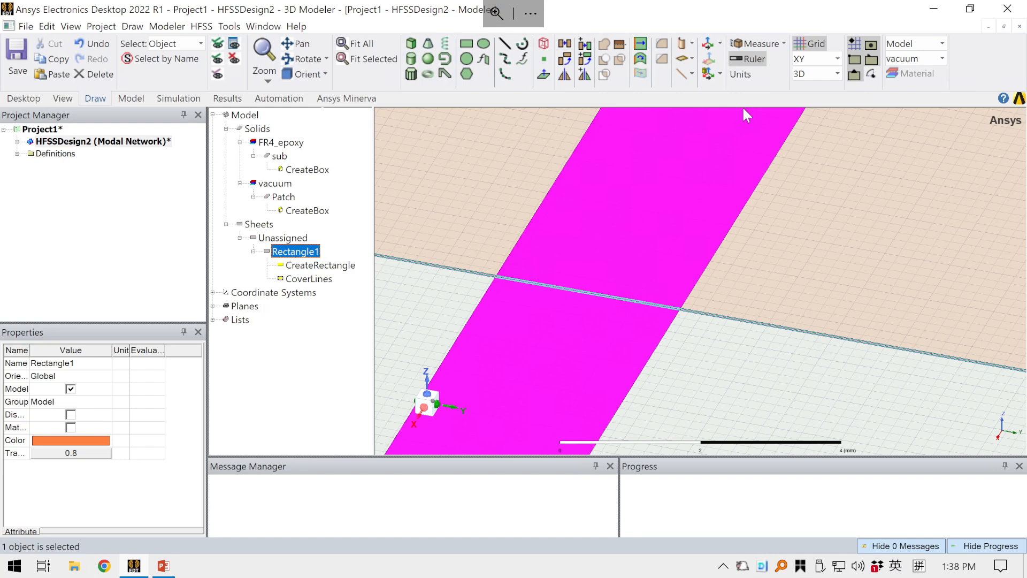
pyautogui.click(691, 45)
pyautogui.click(692, 59)
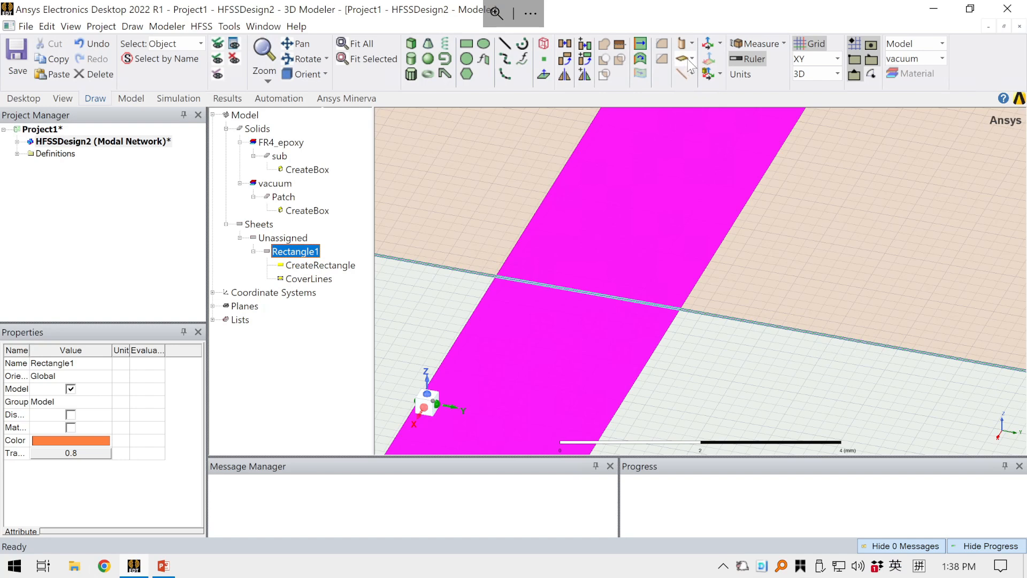
pyautogui.click(691, 59)
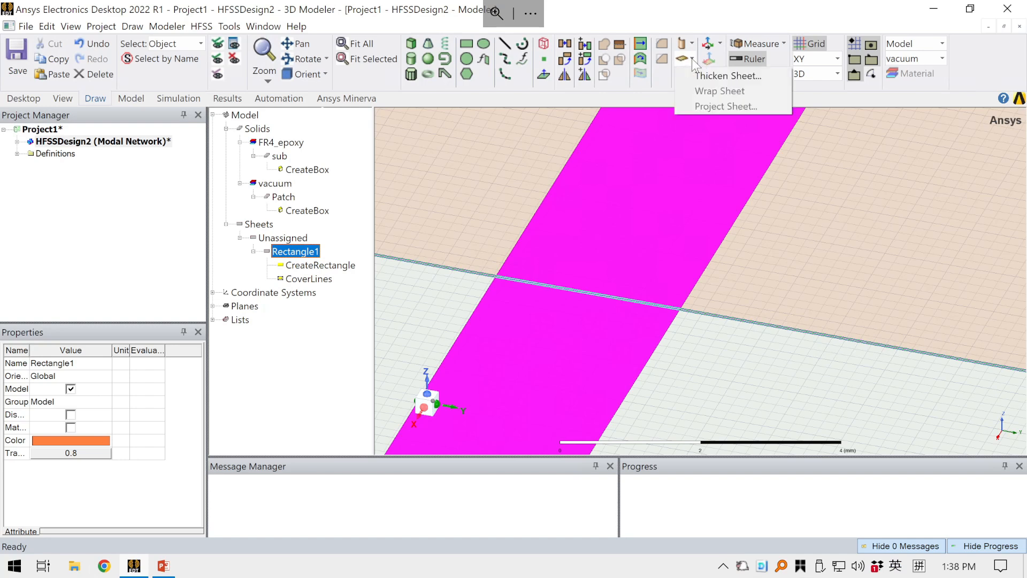
pyautogui.click(714, 74)
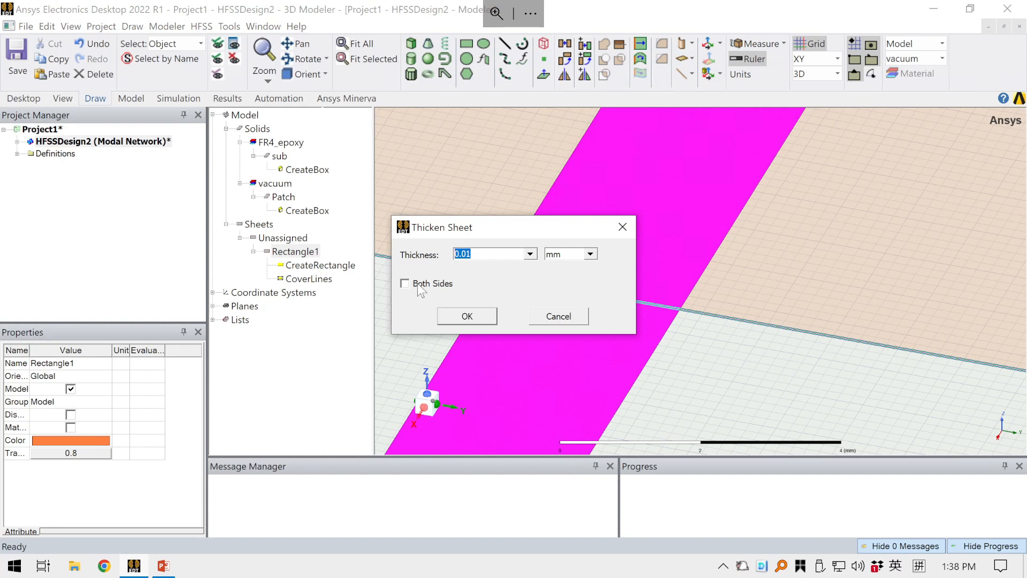
pyautogui.write('Th_metal')
pyautogui.click(467, 316)
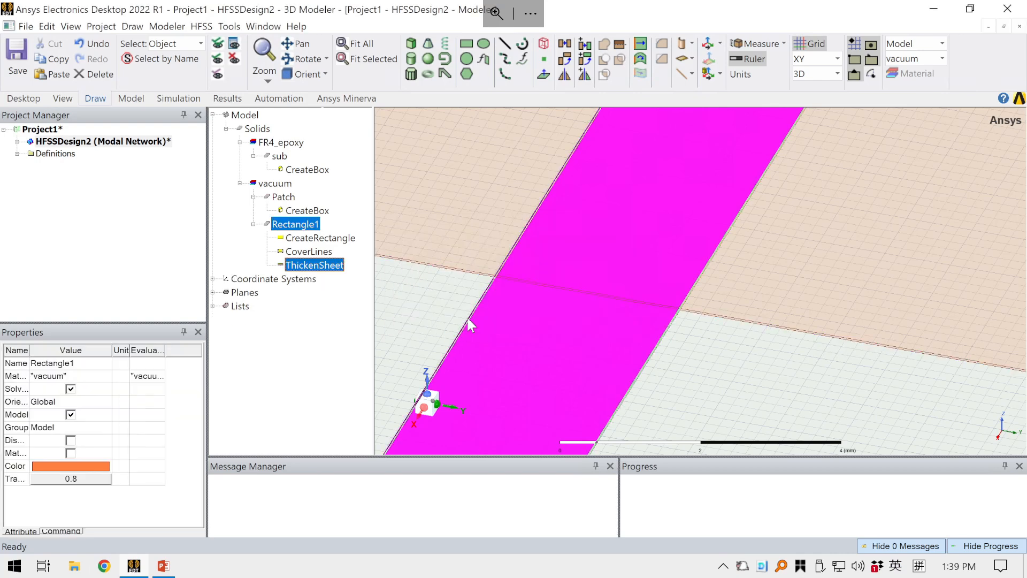
# Examine how the thickened Rectangle1 overlaps the Patch at its front edge and along the whole feed line.
pyautogui.scroll(3, 685, 313)
pyautogui.scroll(5, 688, 316)
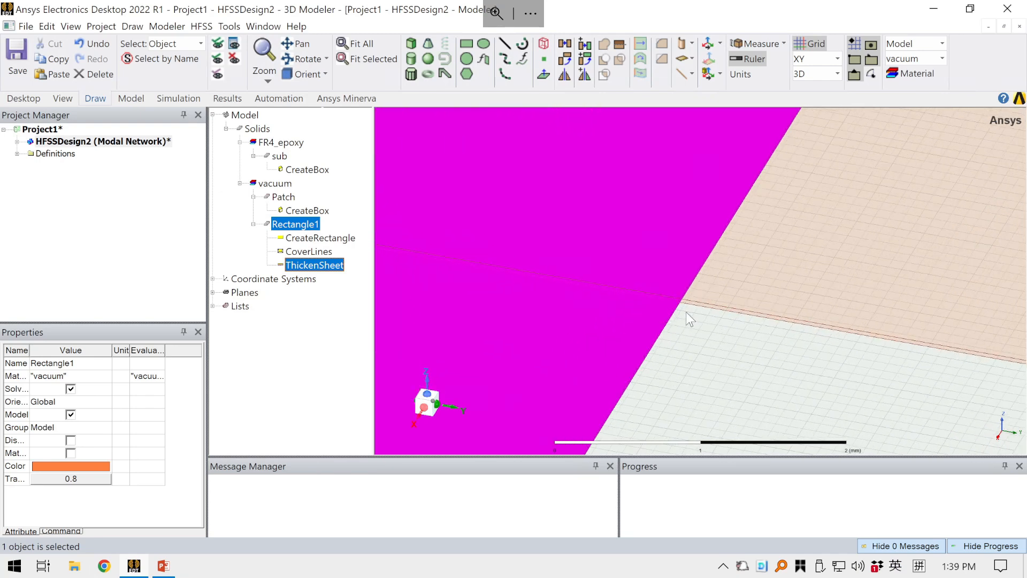
pyautogui.click(685, 314)
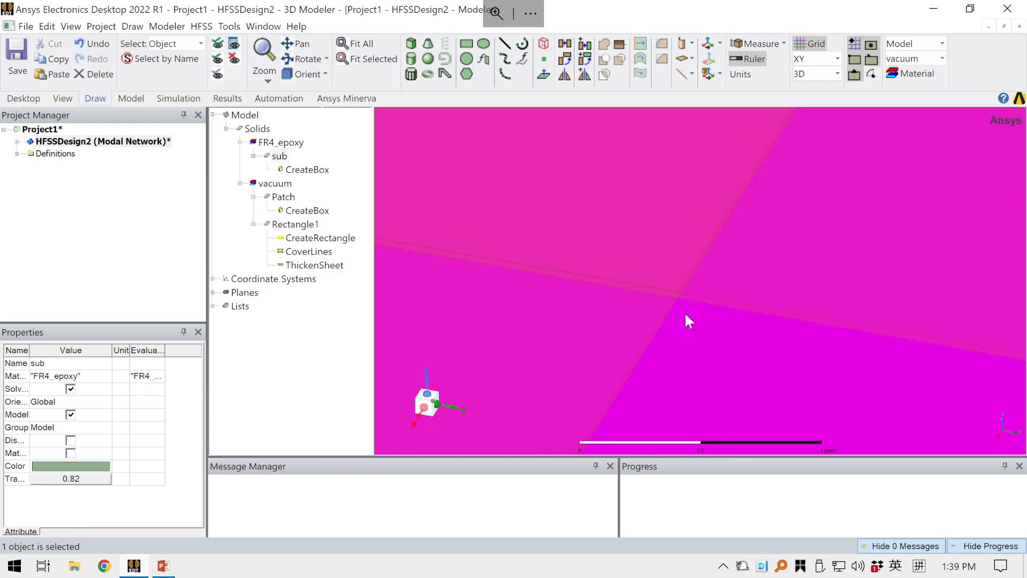
pyautogui.click(286, 328)
pyautogui.scroll(2, 699, 303)
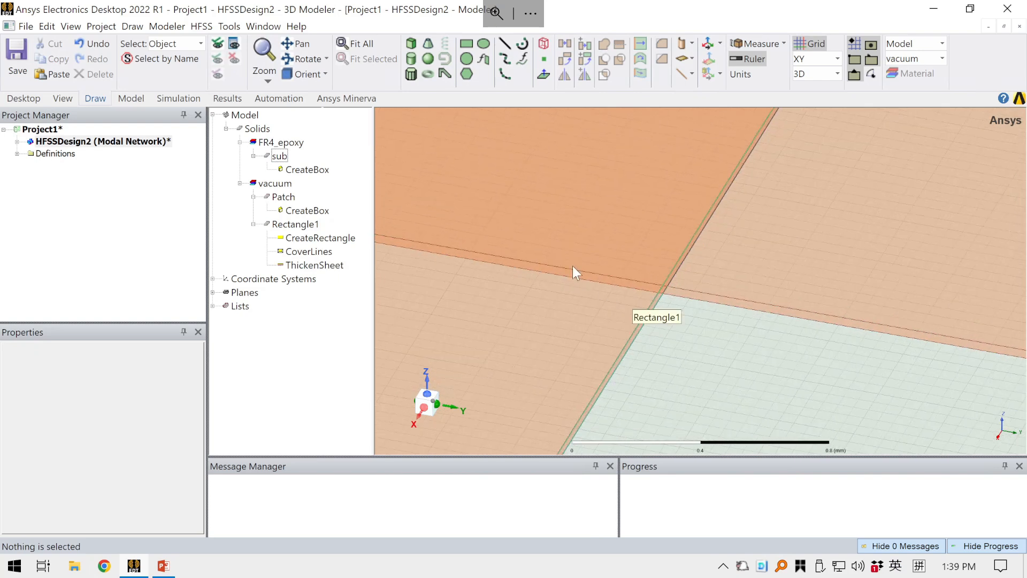
pyautogui.scroll(-2, 632, 281)
pyautogui.scroll(-3, 631, 281)
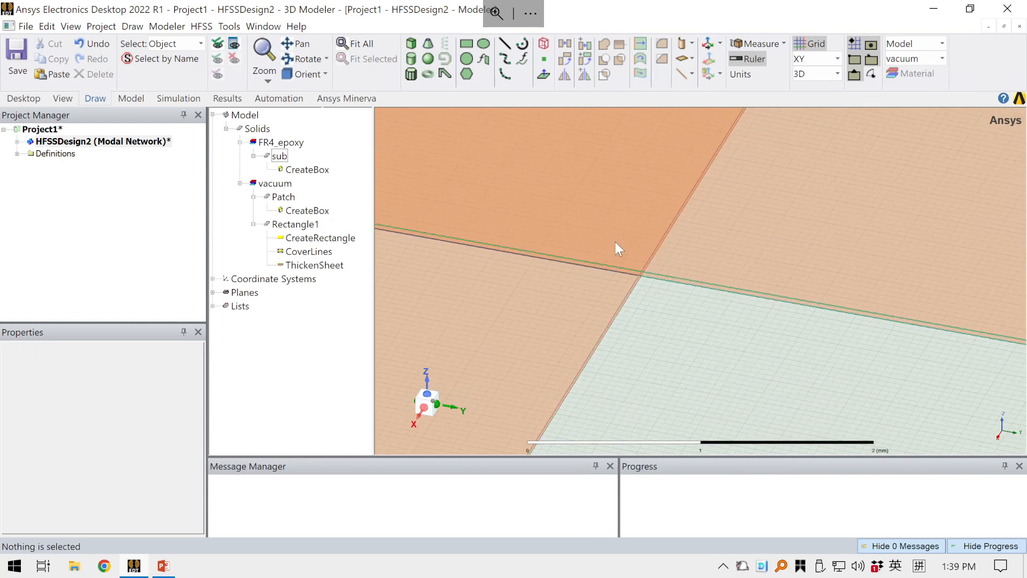
pyautogui.scroll(-5, 614, 256)
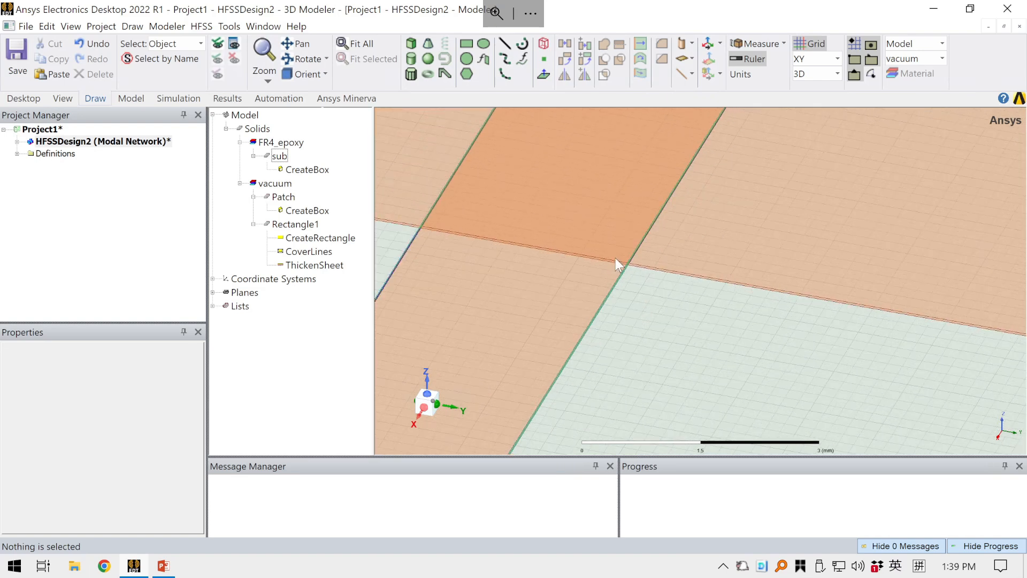
pyautogui.scroll(-6, 616, 253)
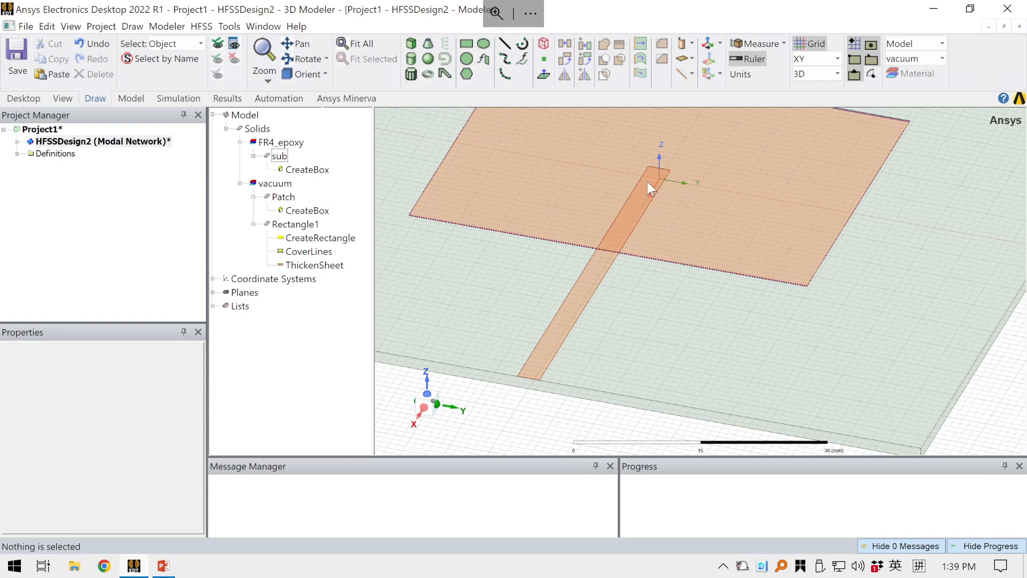
# Unite Rectangle1 with the Patch into a single solid that keeps the Patch name, and deselect it.
pyautogui.scroll(-3, 609, 181)
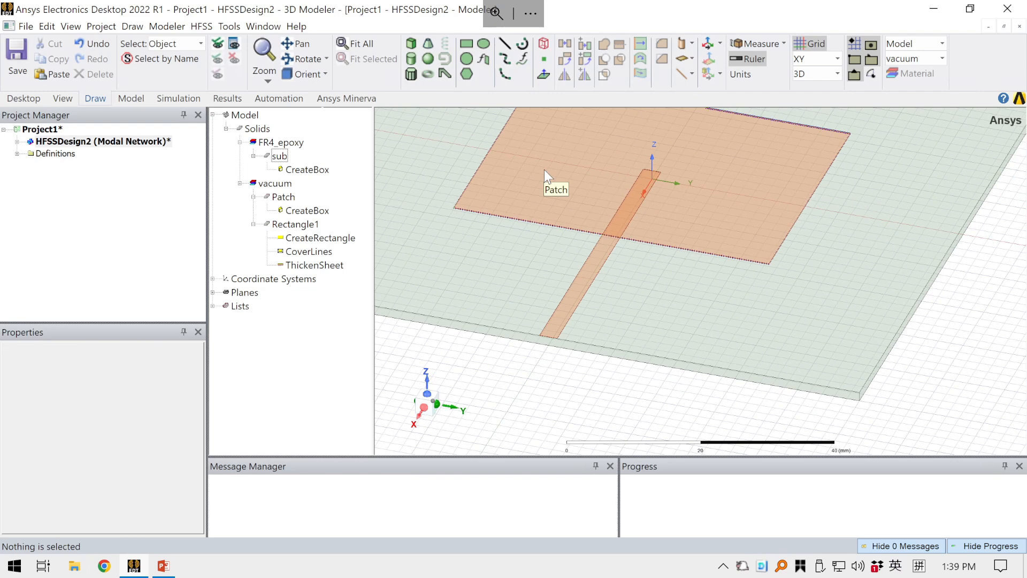
pyautogui.scroll(-2, 556, 156)
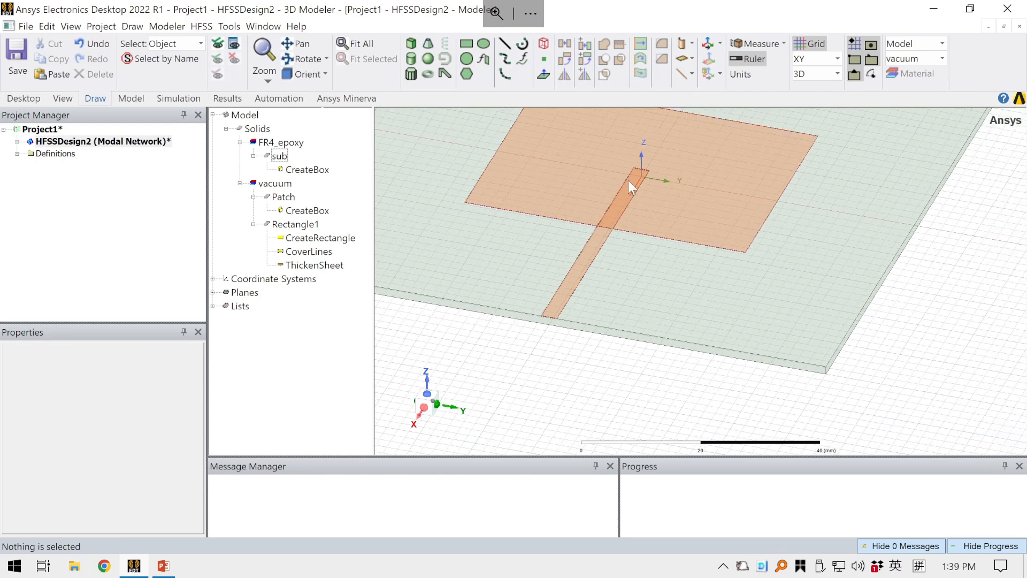
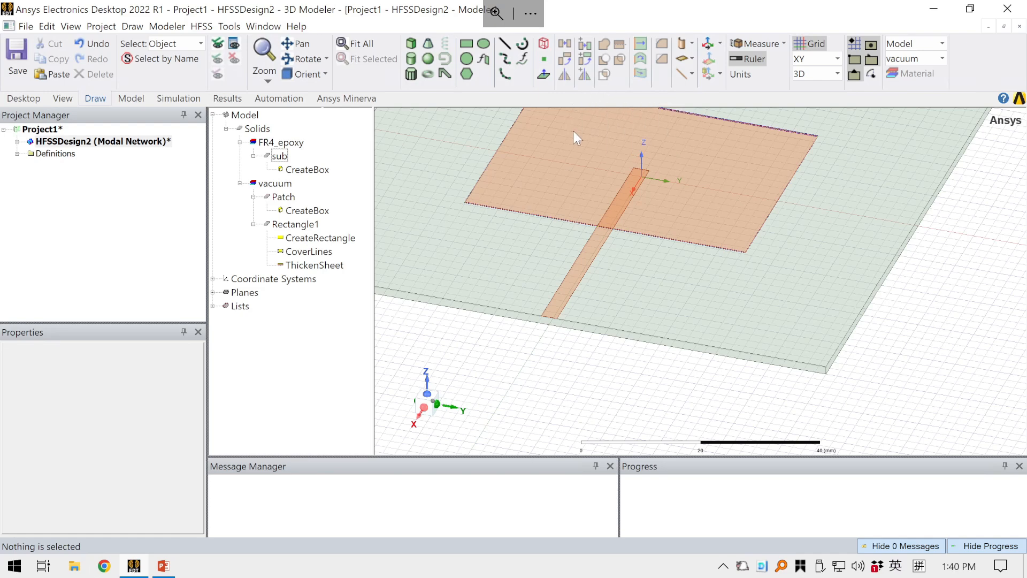
pyautogui.scroll(2, 630, 196)
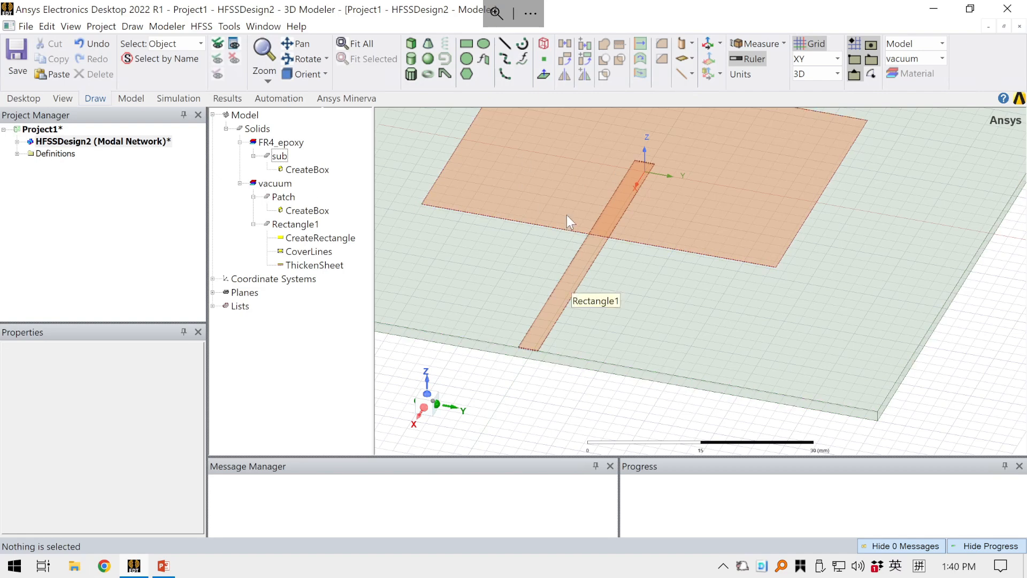
pyautogui.click(562, 183)
pyautogui.click(309, 251)
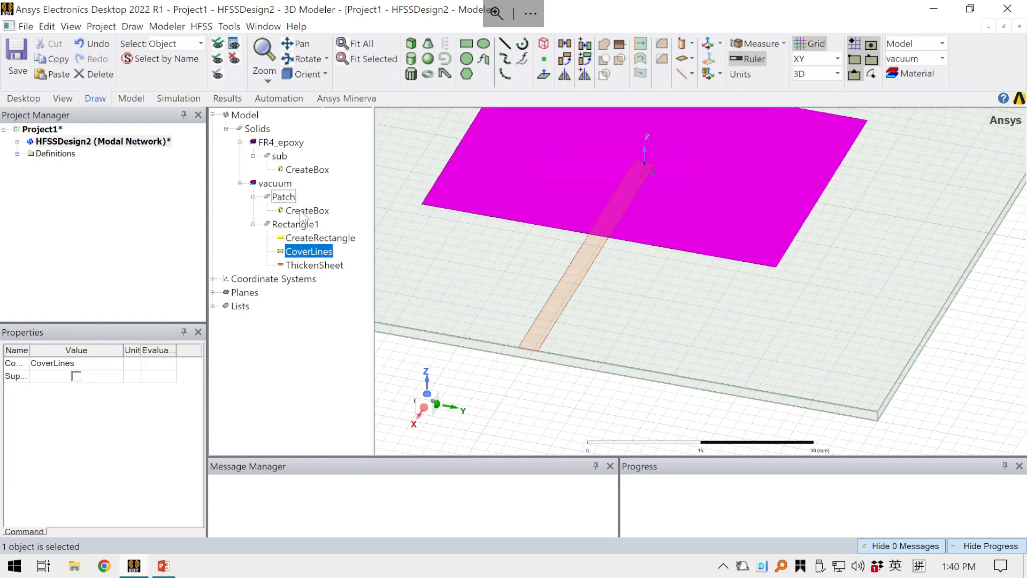
pyautogui.click(283, 197)
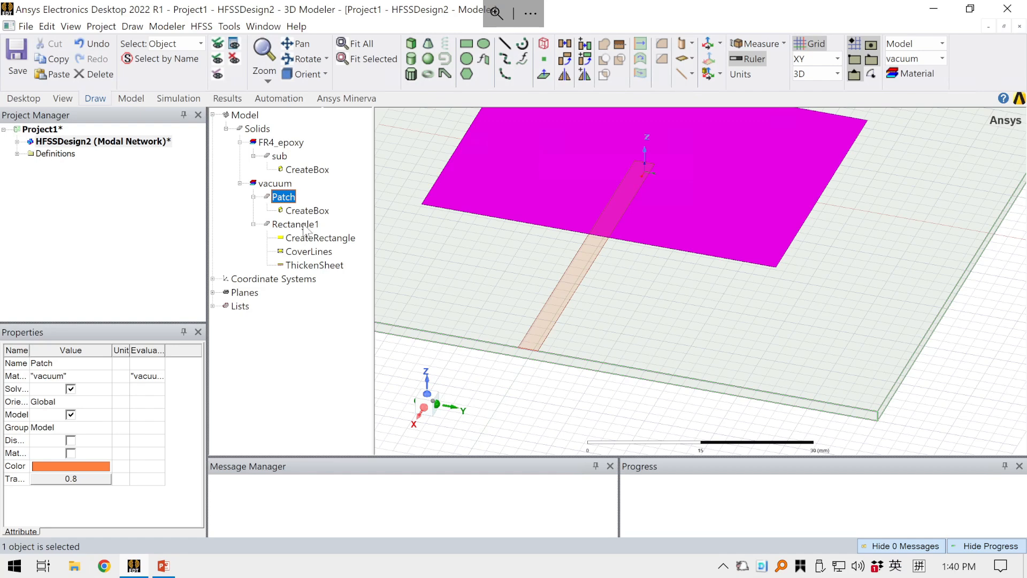
pyautogui.keyDown('ctrl'); pyautogui.click(304, 224); pyautogui.keyUp('ctrl')
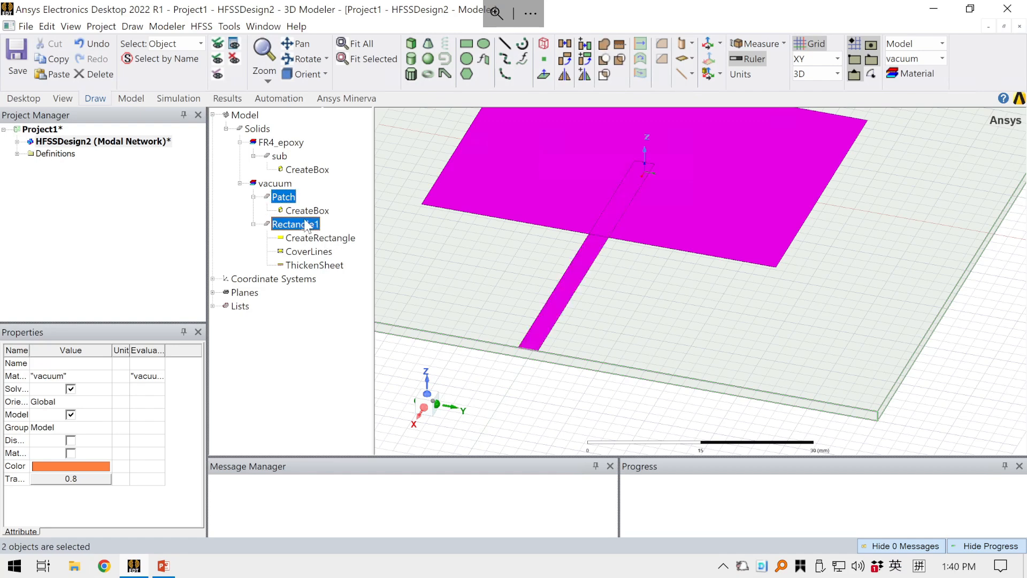
pyautogui.click(605, 47)
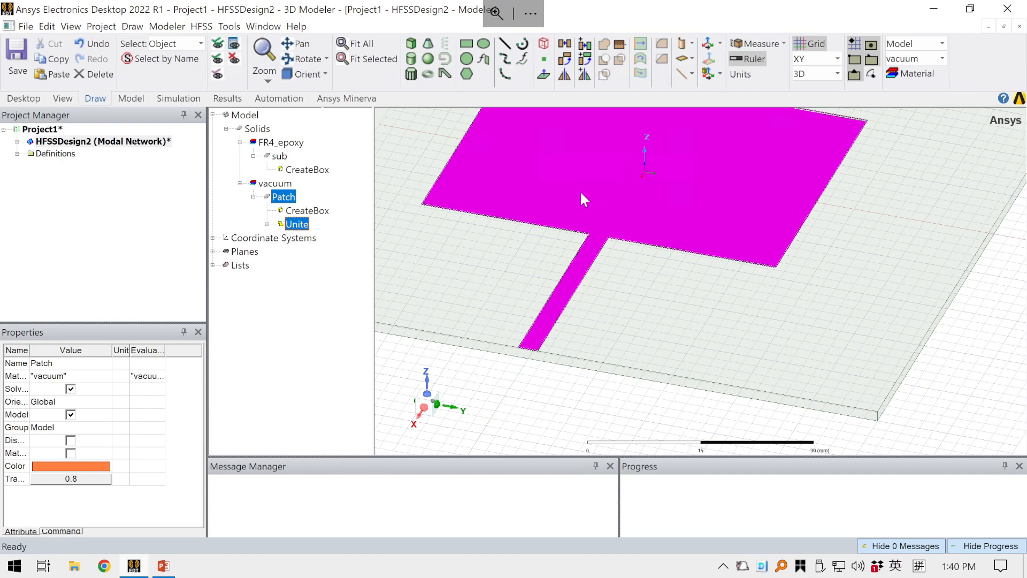
pyautogui.scroll(-4, 665, 210)
pyautogui.click(472, 343)
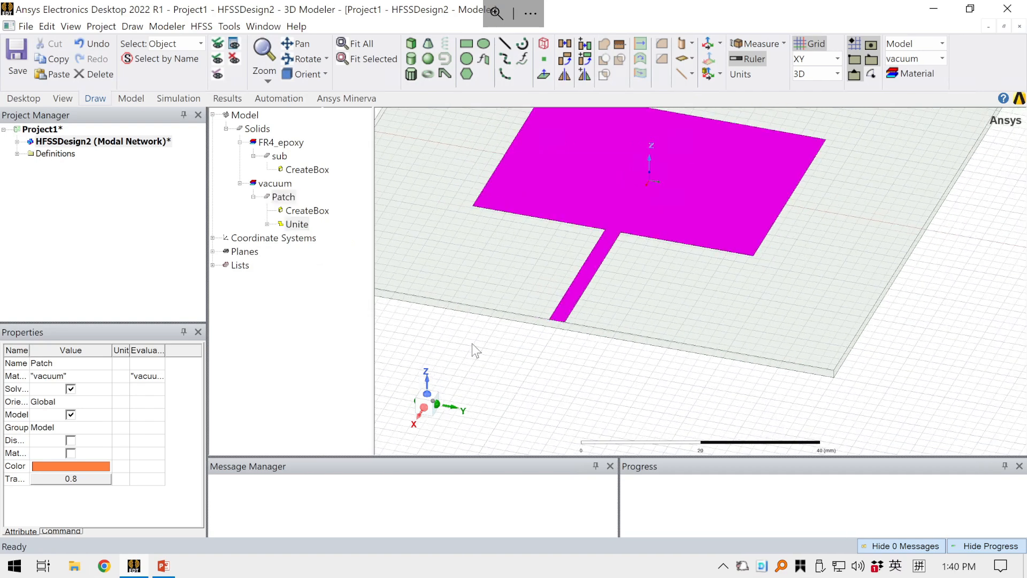
# Examine the united Patch and the Rectangle1 operations stored under its Unite history entry.
pyautogui.scroll(2, 643, 223)
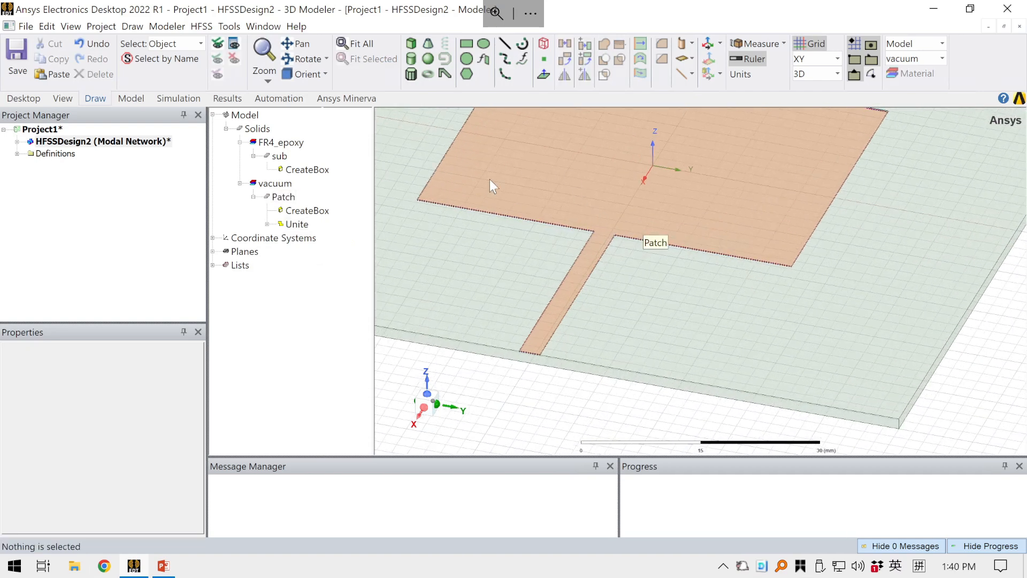
pyautogui.scroll(-2, 604, 166)
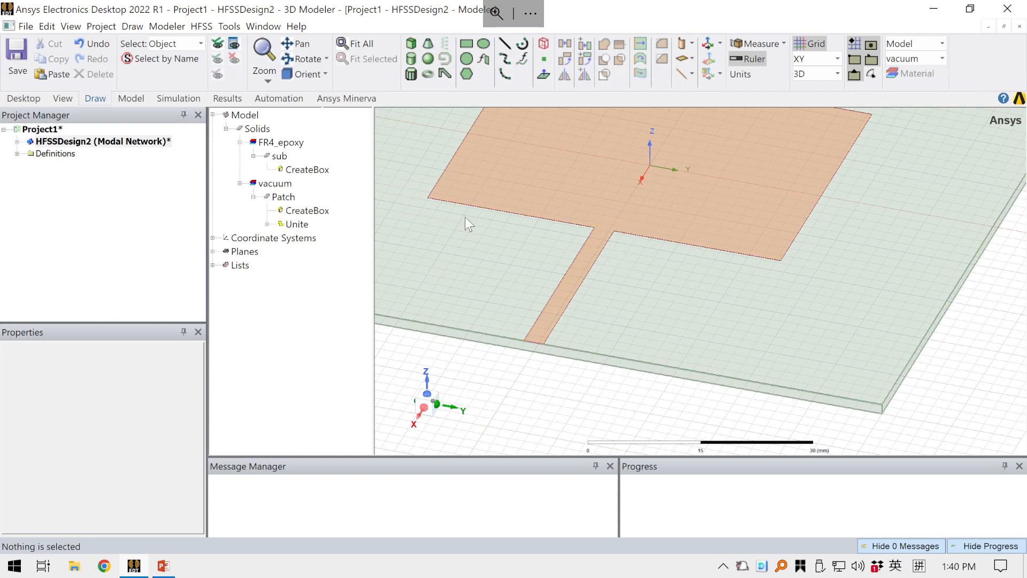
pyautogui.click(267, 224)
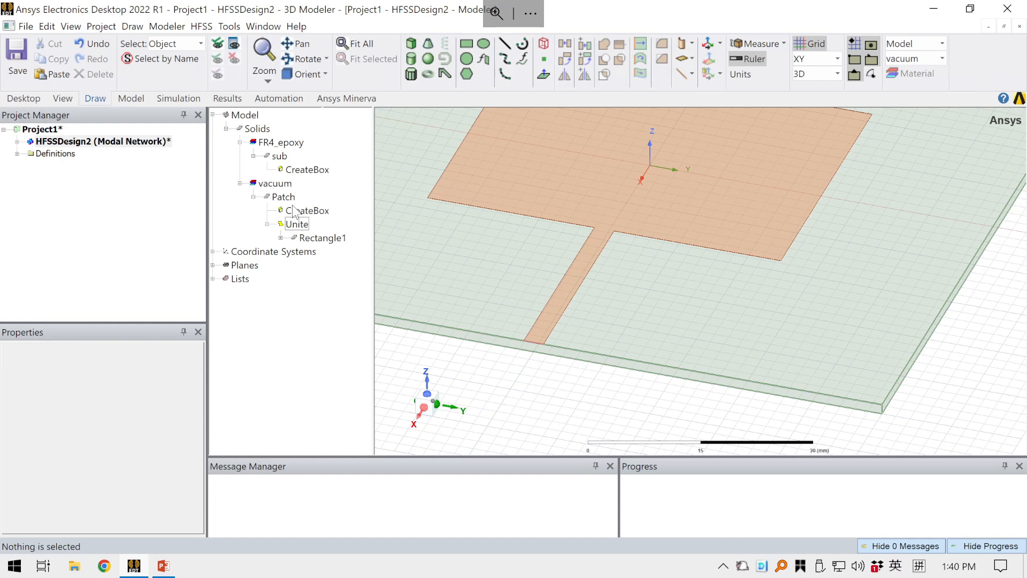
pyautogui.click(280, 238)
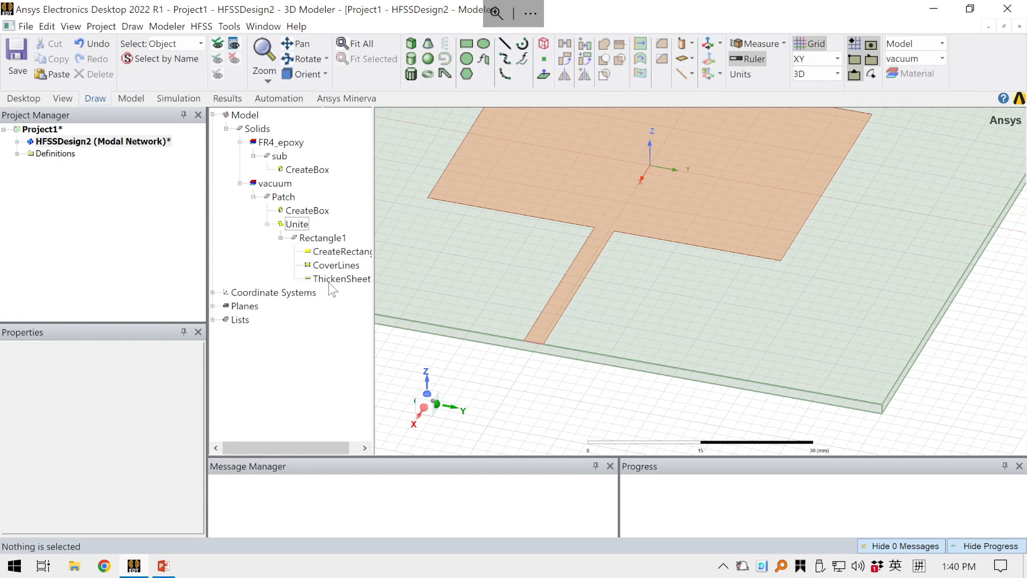
pyautogui.click(280, 238)
pyautogui.click(266, 224)
# Assign the copper material from the system library to the united Patch and deselect it.
pyautogui.click(283, 197)
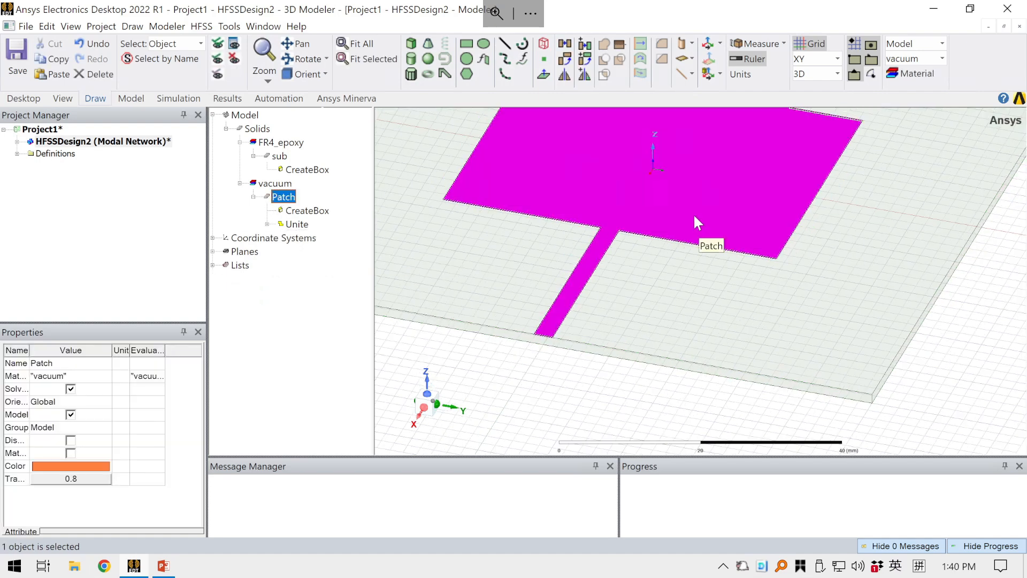
pyautogui.scroll(-1, 693, 213)
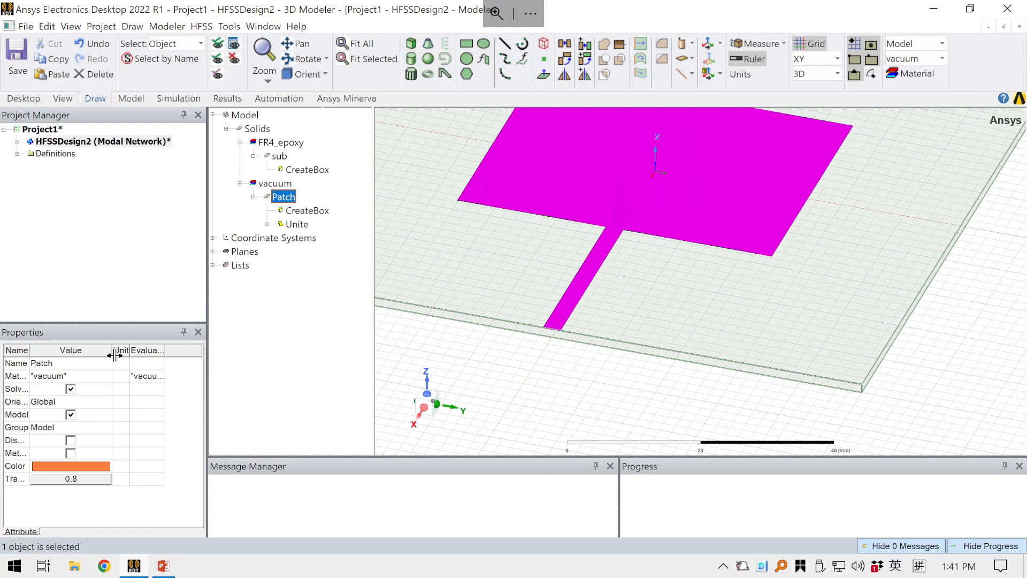
pyautogui.click(33, 364)
pyautogui.click(49, 376)
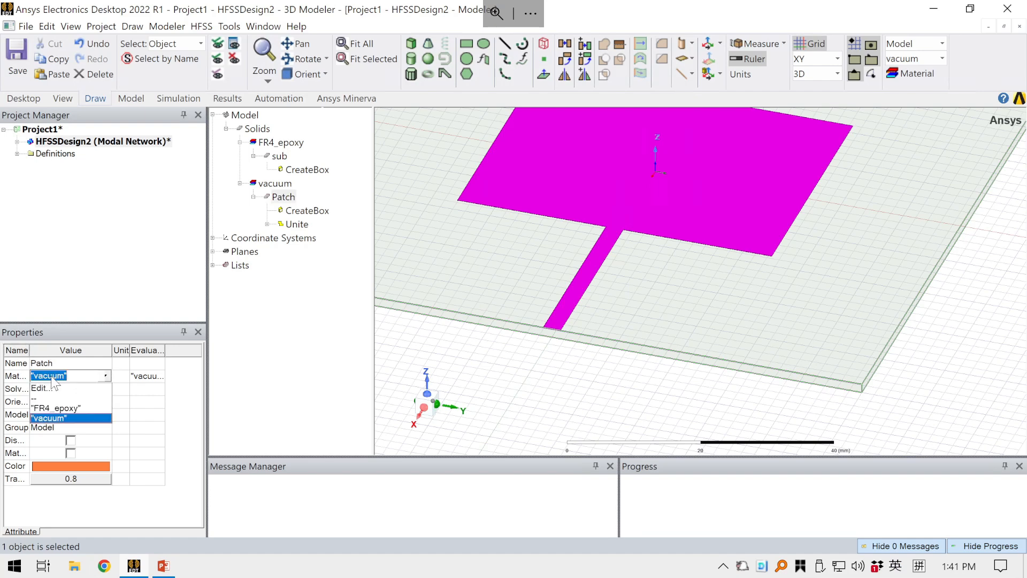
pyautogui.click(52, 388)
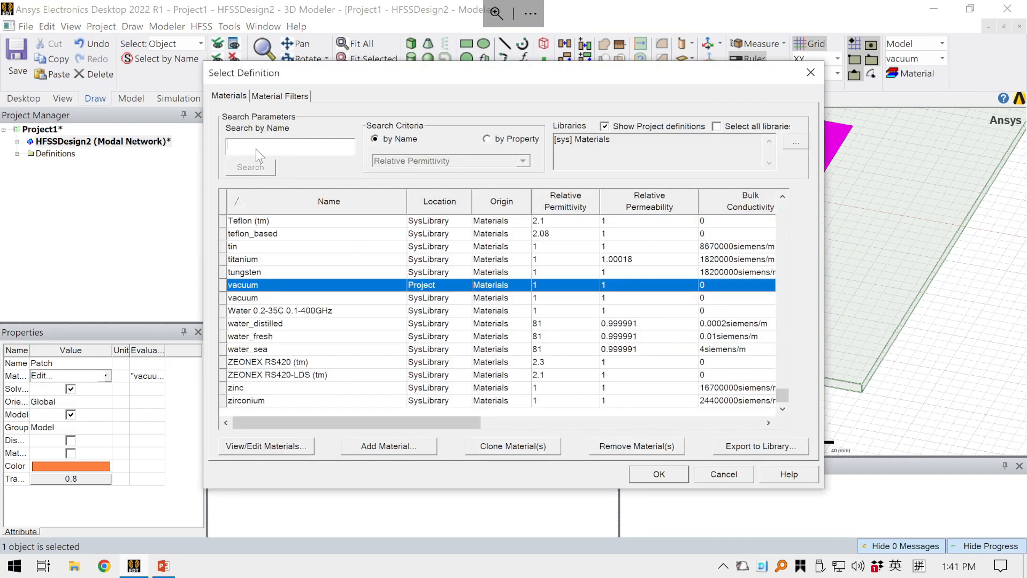
pyautogui.write('copp')
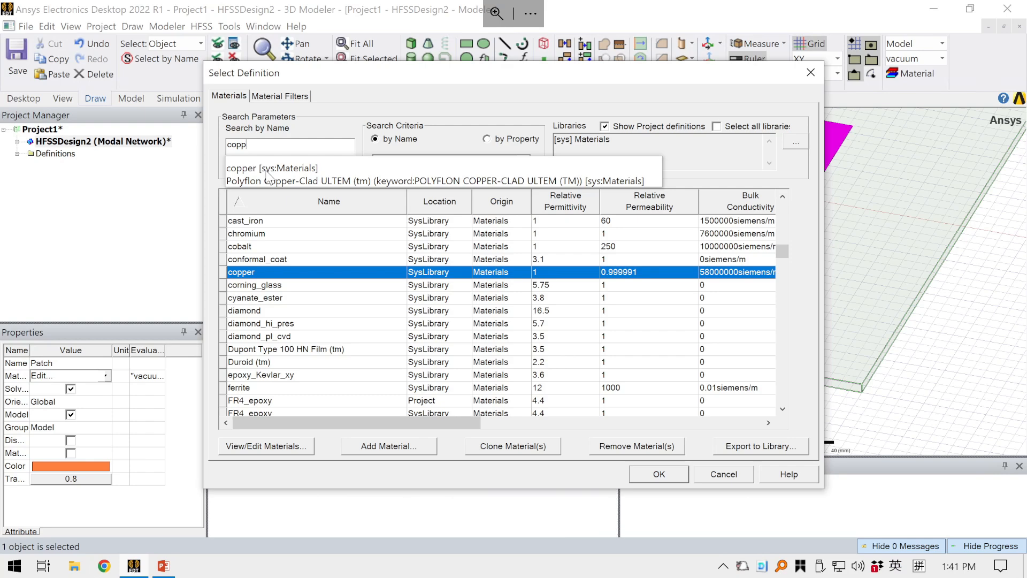
pyautogui.click(270, 168)
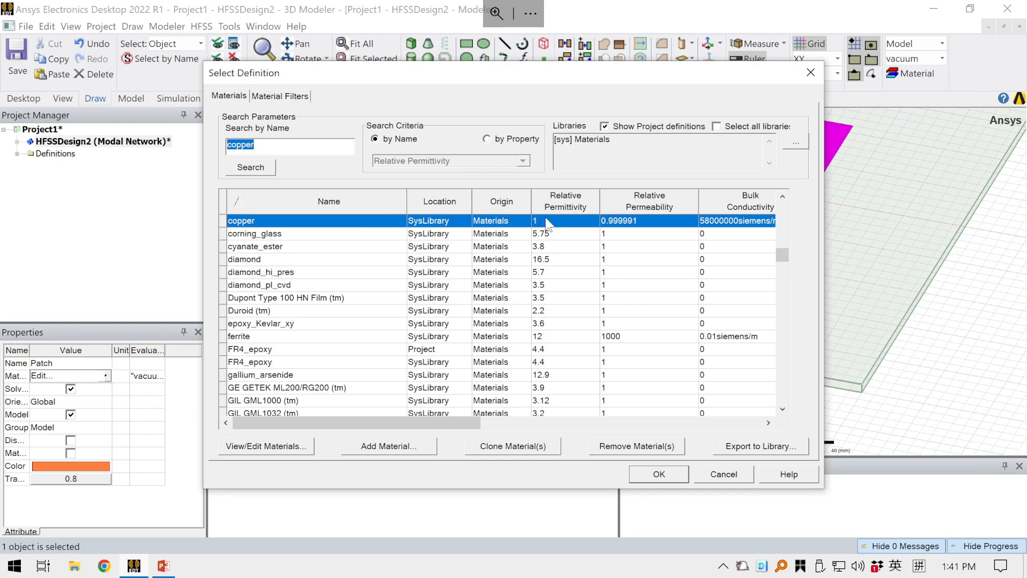
pyautogui.click(665, 474)
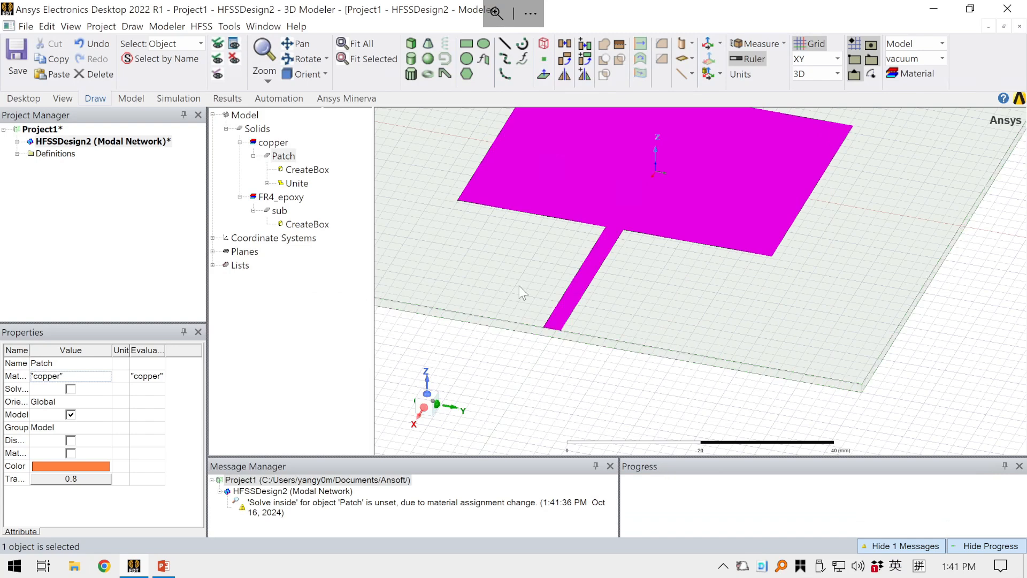
pyautogui.click(355, 249)
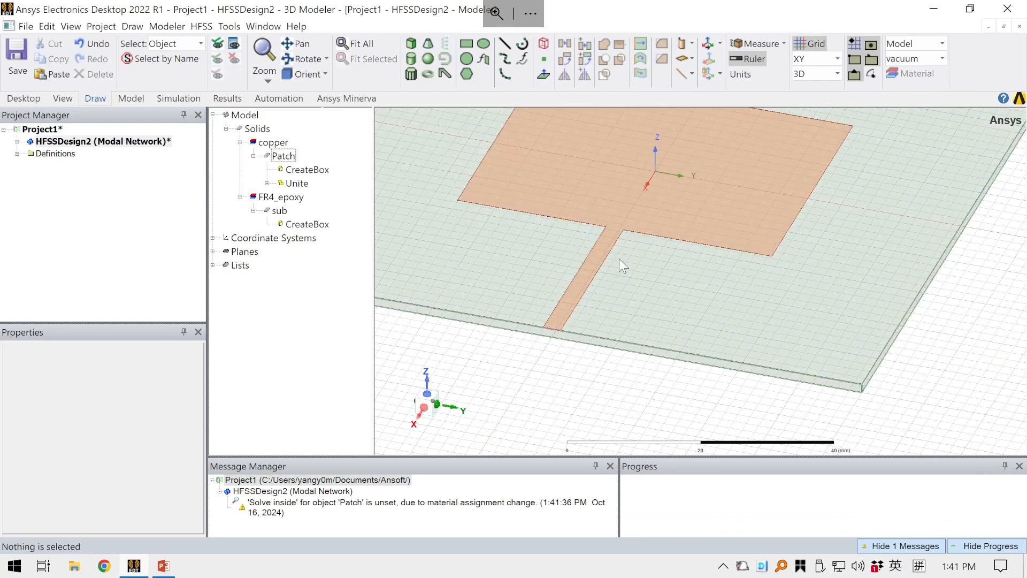
# Check which solids the model tree groups under the copper and FR4_epoxy materials.
pyautogui.scroll(-4, 618, 254)
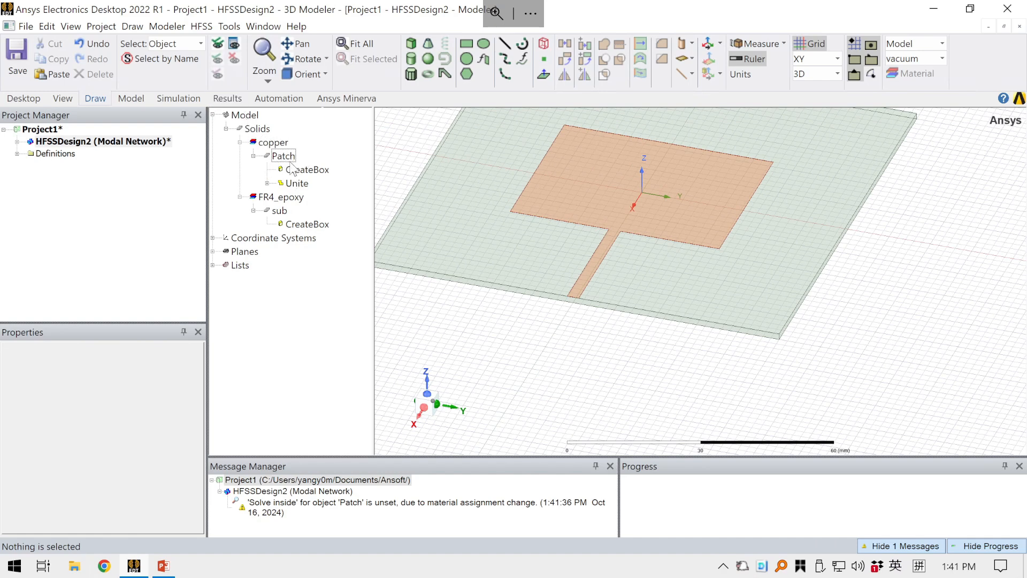
pyautogui.click(282, 196)
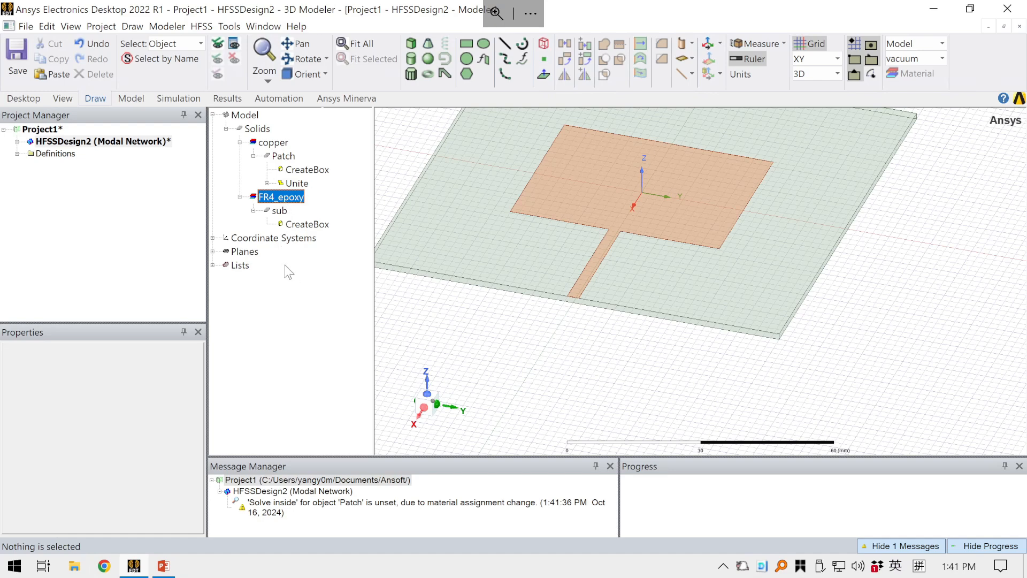
pyautogui.click(284, 265)
pyautogui.click(293, 197)
pyautogui.click(289, 213)
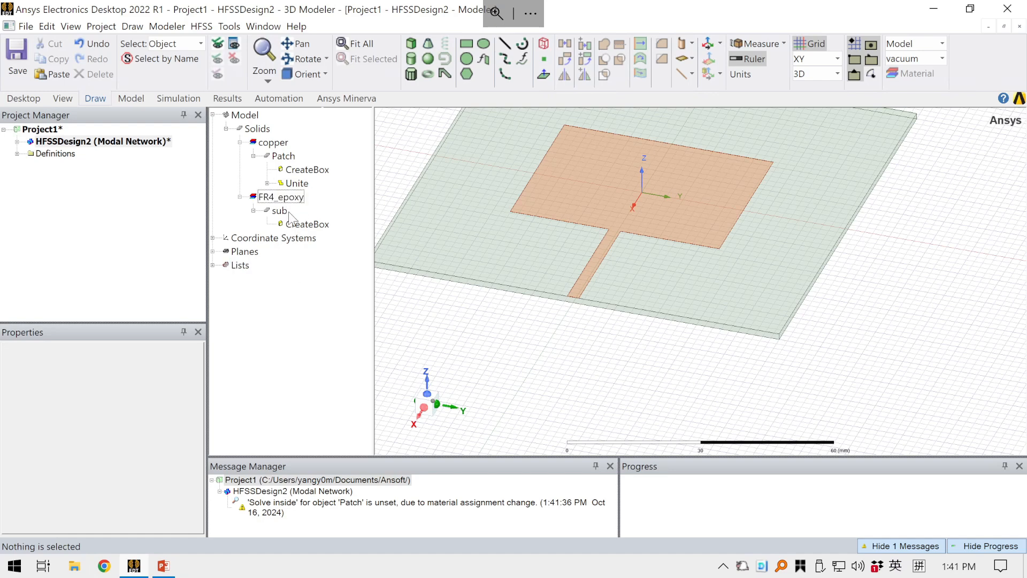
pyautogui.click(287, 156)
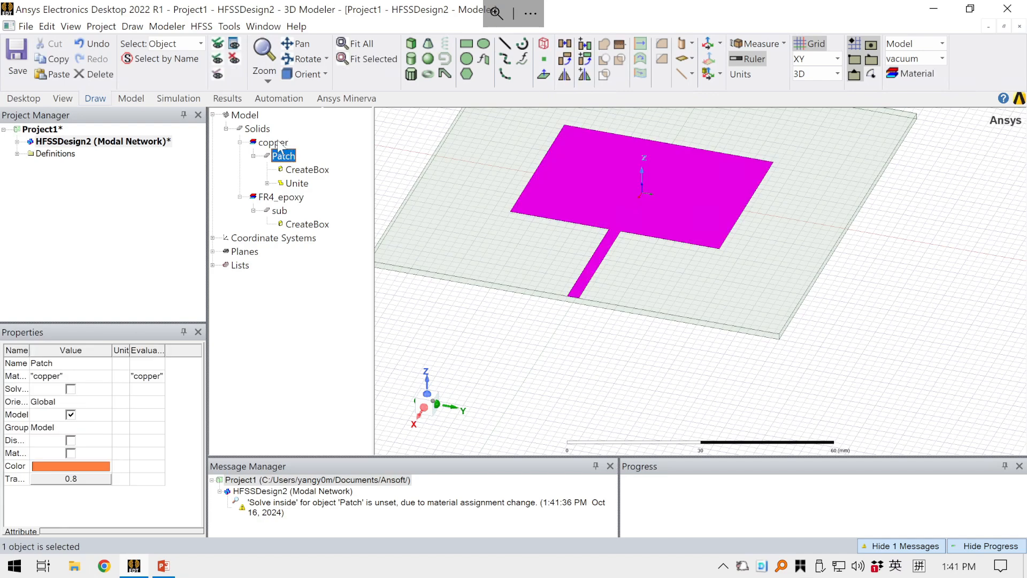
pyautogui.click(274, 142)
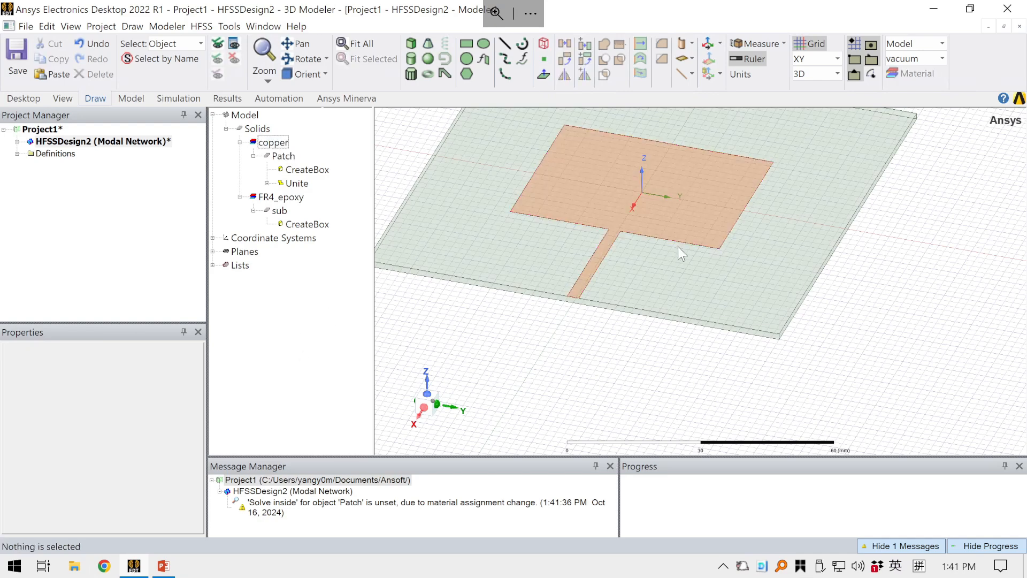
pyautogui.scroll(-1, 676, 241)
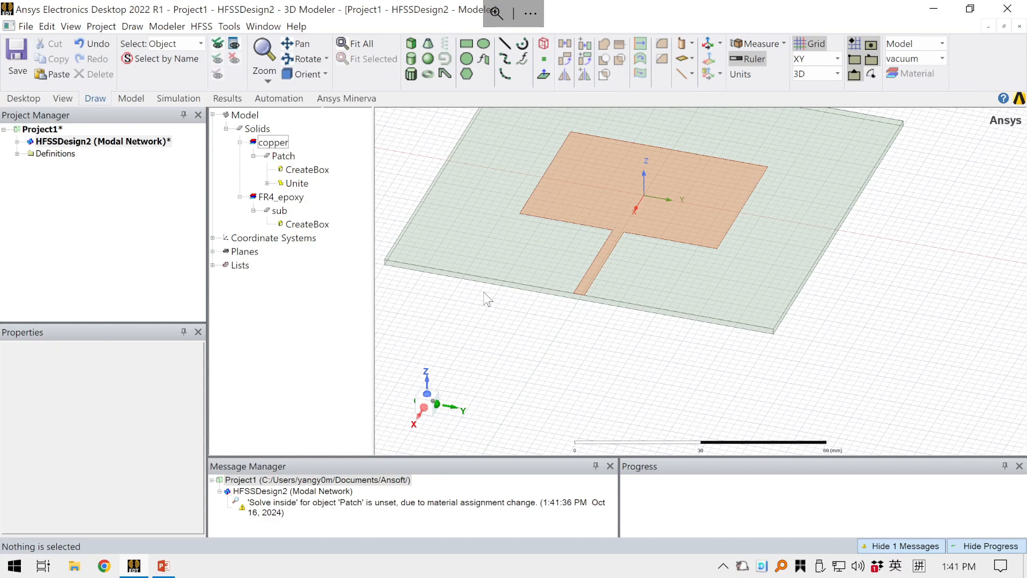
pyautogui.scroll(-2, 624, 278)
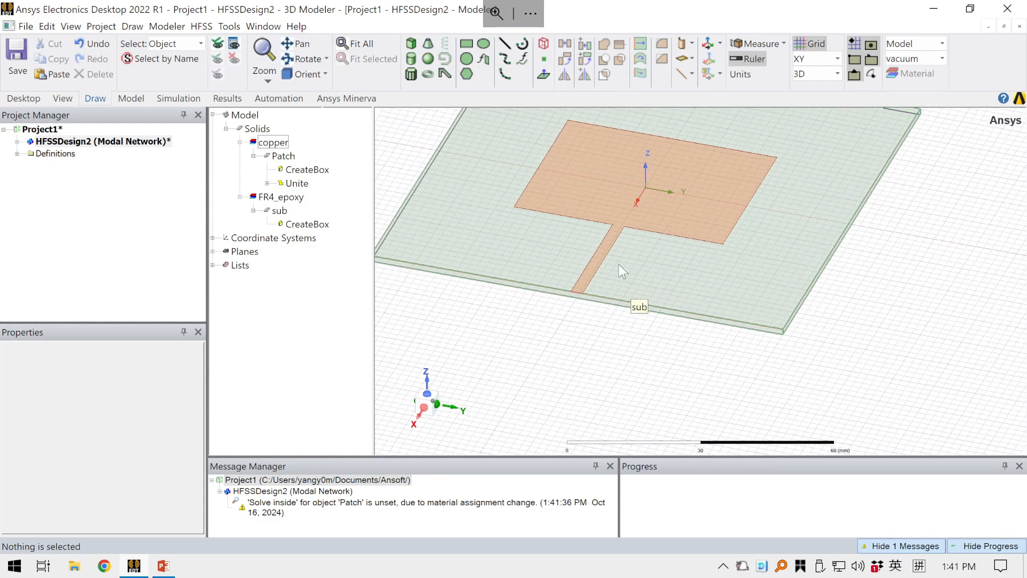
# Switch the selection mode to Faces so that individual faces of the substrate can be picked.
pyautogui.moveTo(631, 253)
pyautogui.mouseDown(button='middle')
pyautogui.moveTo(628, 232)
pyautogui.moveTo(625, 260)
pyautogui.moveTo(588, 291)
pyautogui.moveTo(606, 292)
pyautogui.moveTo(618, 254)
pyautogui.moveTo(610, 268)
pyautogui.moveTo(622, 272)
pyautogui.moveTo(586, 305)
pyautogui.mouseUp(button='middle')
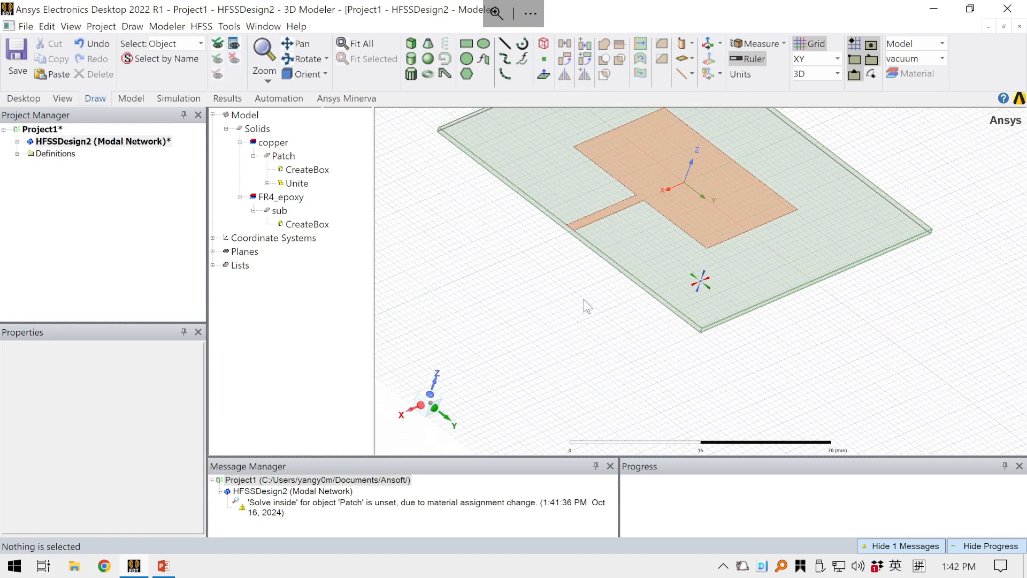
pyautogui.keyDown('shift'); pyautogui.moveTo(505, 302); pyautogui.dragTo(489, 386, button='middle'); pyautogui.keyUp('shift')
pyautogui.keyDown('shift'); pyautogui.moveTo(612, 319); pyautogui.dragTo(615, 315); pyautogui.keyUp('shift')
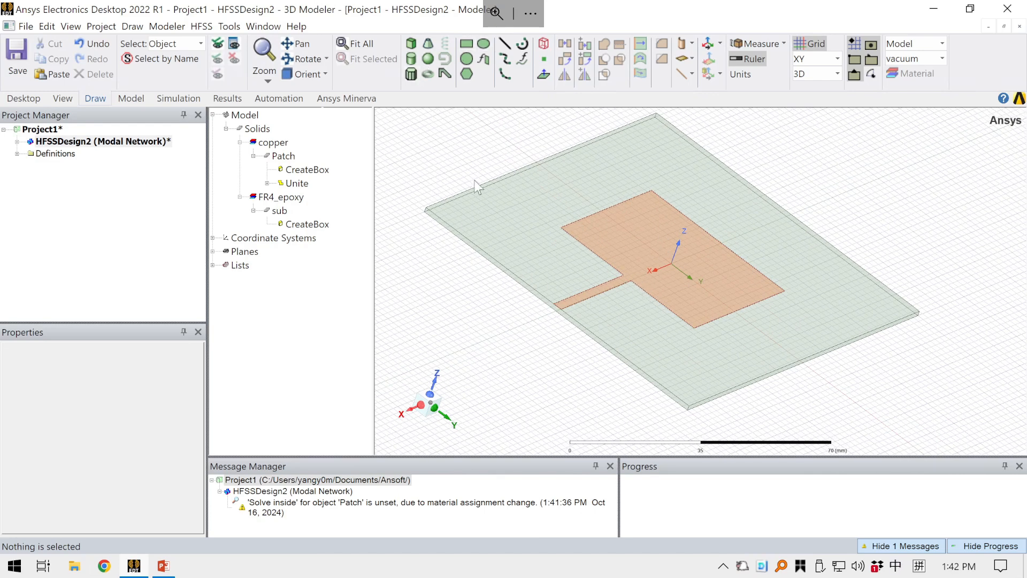
pyautogui.moveTo(577, 377)
pyautogui.keyDown('alt'); pyautogui.mouseDown()
pyautogui.moveTo(600, 348)
pyautogui.moveTo(571, 348)
pyautogui.moveTo(560, 364)
pyautogui.mouseUp(); pyautogui.keyUp('alt')
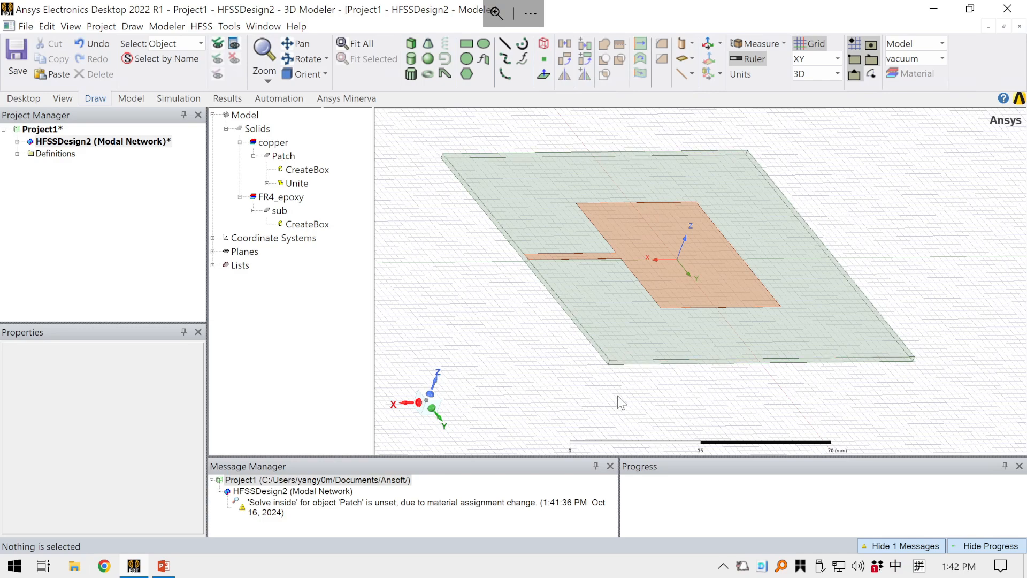
pyautogui.moveTo(641, 385)
pyautogui.keyDown('alt'); pyautogui.mouseDown()
pyautogui.moveTo(664, 345)
pyautogui.moveTo(627, 198)
pyautogui.moveTo(658, 333)
pyautogui.moveTo(681, 337)
pyautogui.moveTo(677, 345)
pyautogui.mouseUp(); pyautogui.keyUp('alt')
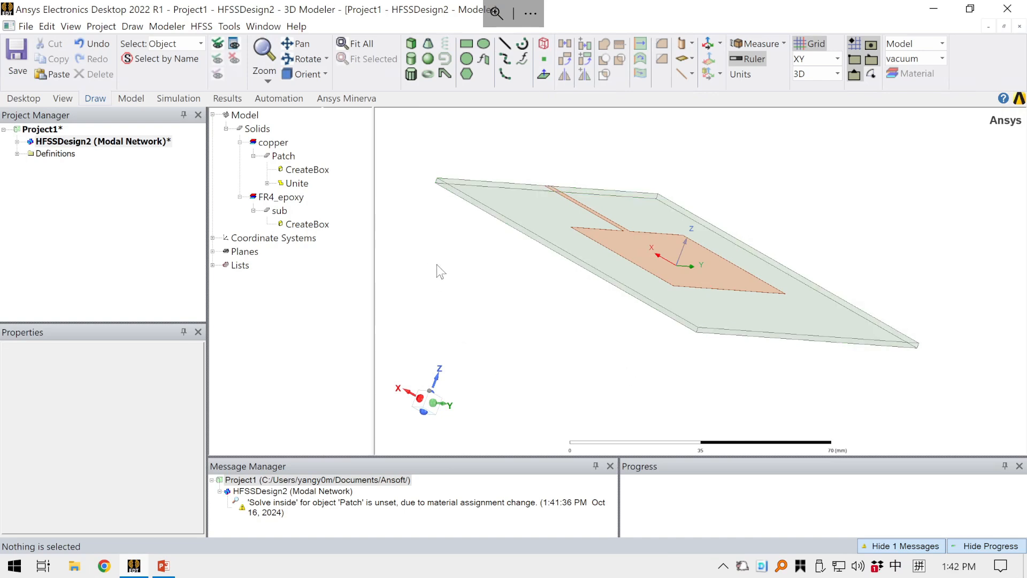
pyautogui.rightClick(398, 218)
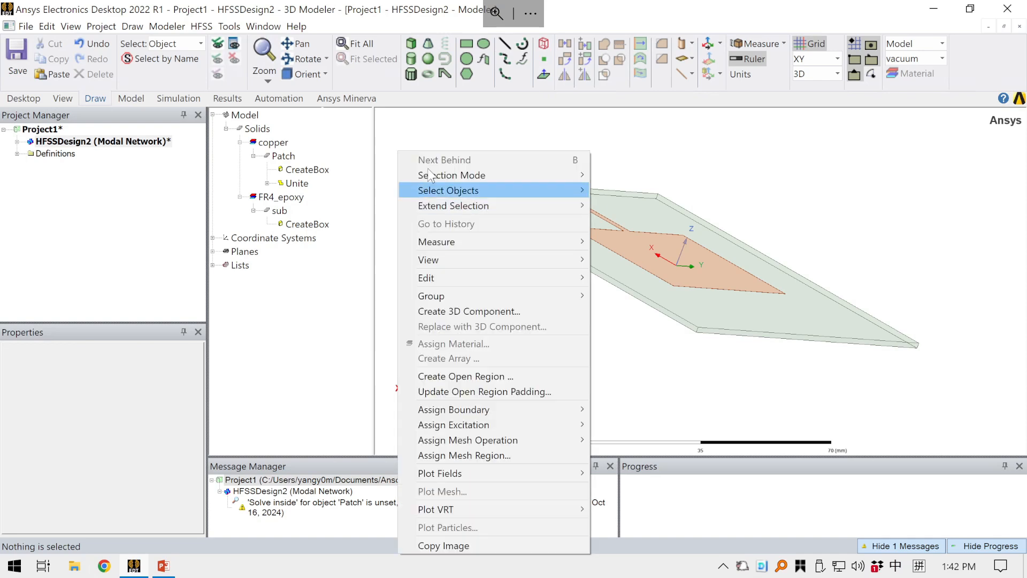
pyautogui.moveTo(438, 177)
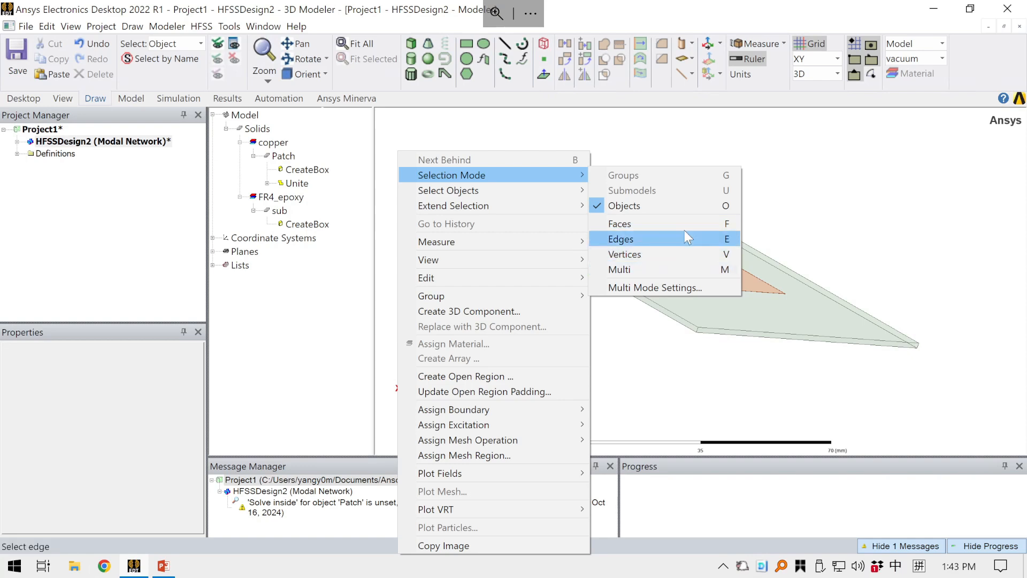
pyautogui.click(627, 227)
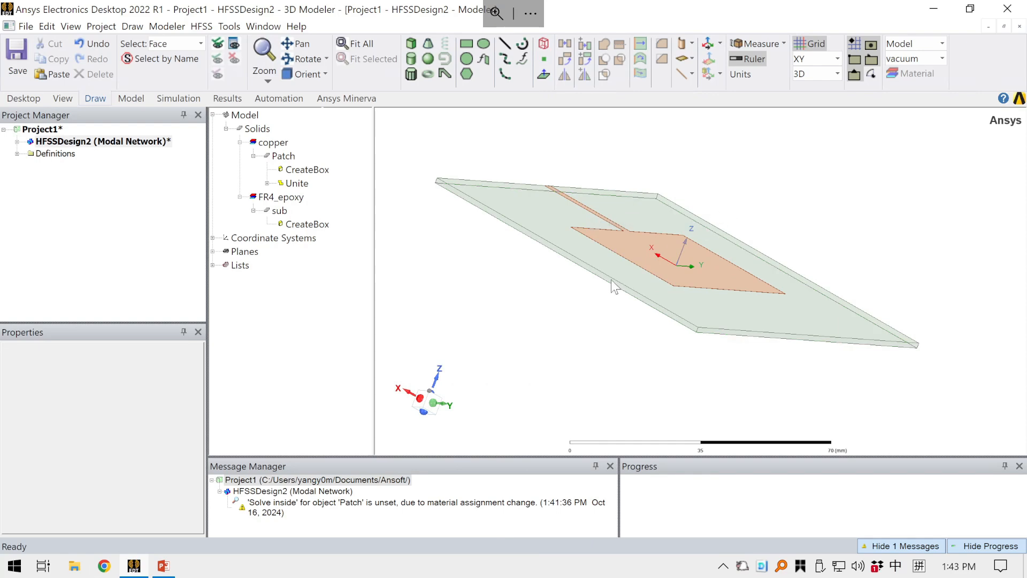
# Examine the substrate's top face by selecting it, and clear the selection.
pyautogui.moveTo(517, 300)
pyautogui.keyDown('alt'); pyautogui.mouseDown()
pyautogui.moveTo(541, 314)
pyautogui.moveTo(523, 352)
pyautogui.mouseUp(); pyautogui.keyUp('alt')
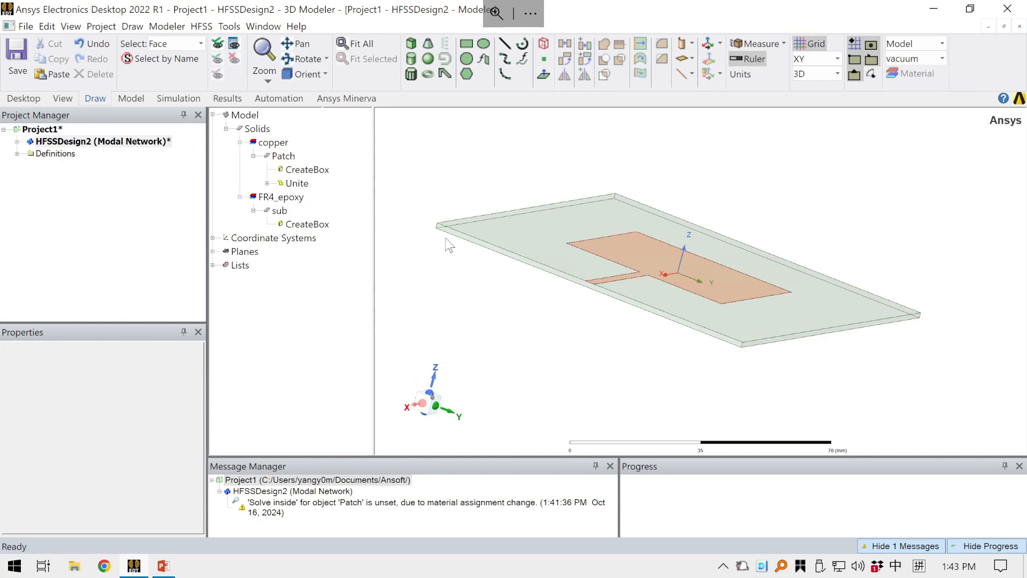
pyautogui.click(484, 223)
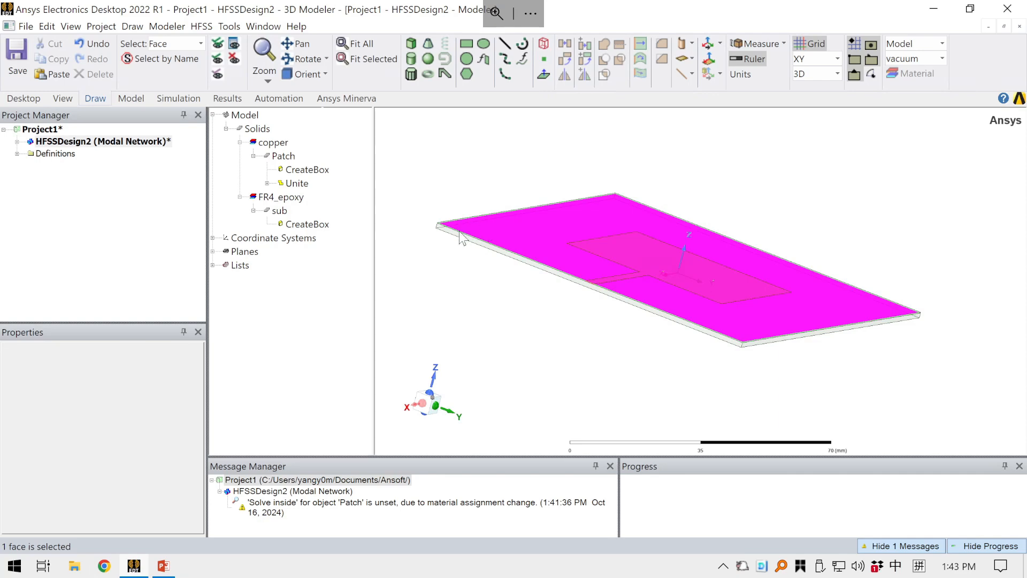
pyautogui.scroll(1, 460, 238)
pyautogui.scroll(1, 459, 238)
pyautogui.scroll(2, 431, 227)
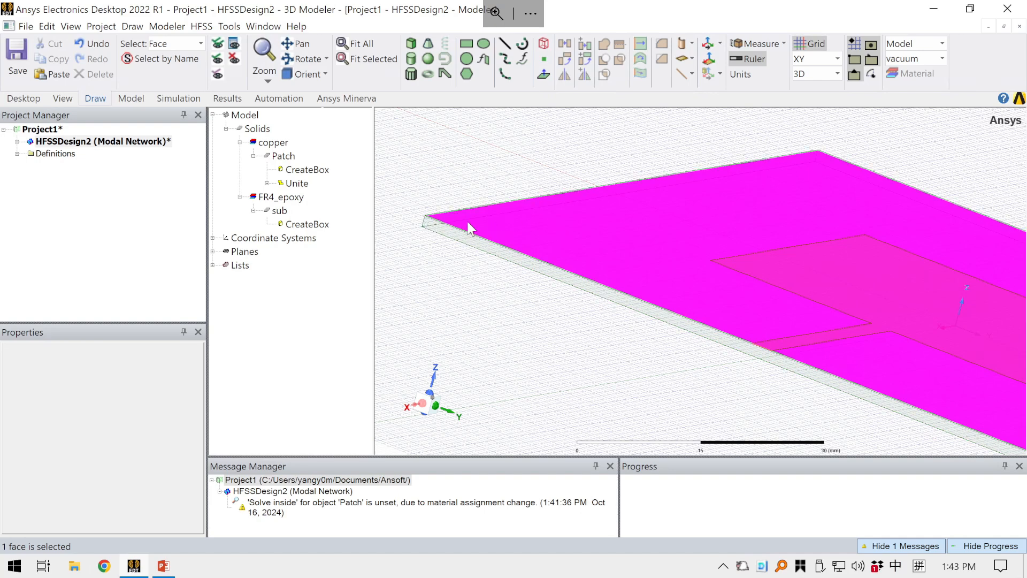
pyautogui.click(651, 323)
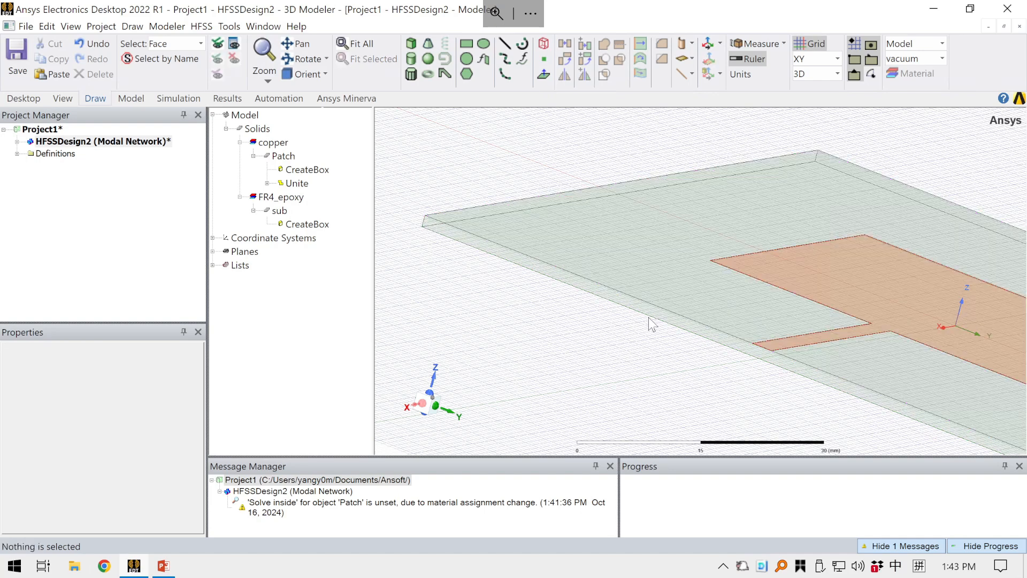
pyautogui.scroll(-1, 589, 271)
pyautogui.scroll(-4, 823, 247)
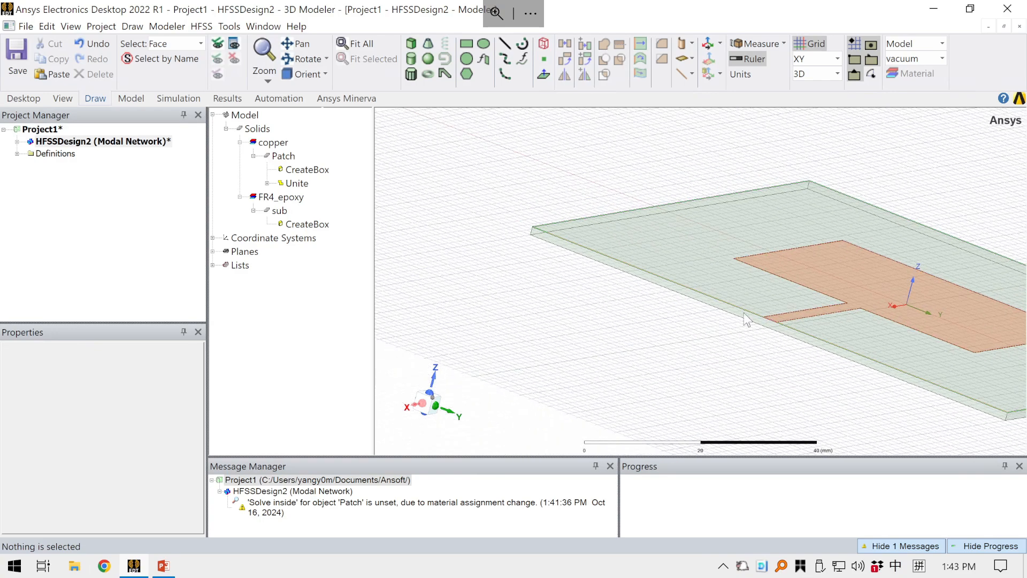
pyautogui.scroll(-1, 711, 289)
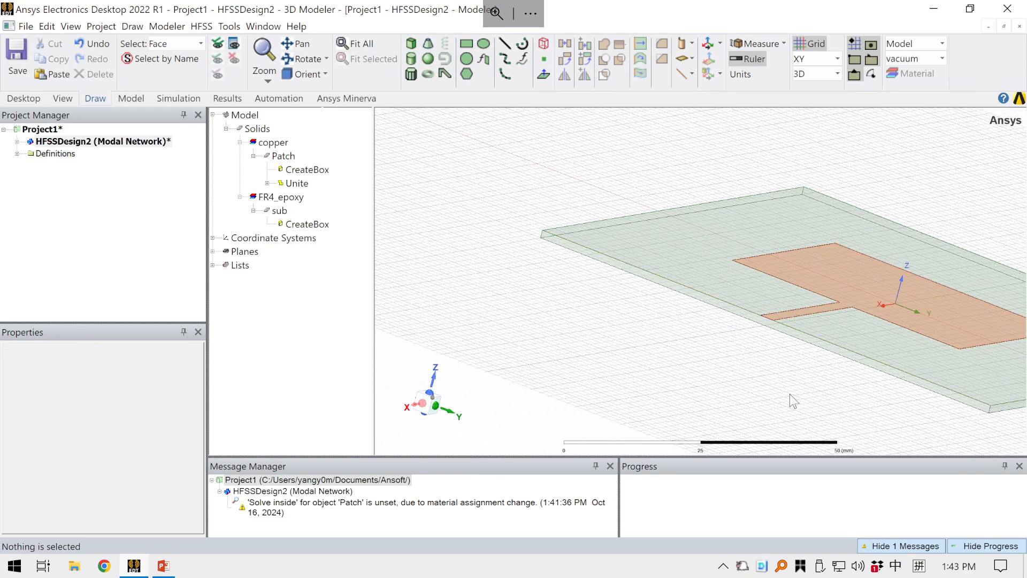
# Assign a Finite Conductivity boundary to the substrate's bottom face, keeping the name FiniteCond1 and the conductivity of 58000000 Siemens/m.
pyautogui.moveTo(791, 391)
pyautogui.keyDown('alt'); pyautogui.mouseDown()
pyautogui.moveTo(802, 392)
pyautogui.moveTo(798, 402)
pyautogui.moveTo(778, 374)
pyautogui.moveTo(779, 401)
pyautogui.moveTo(777, 383)
pyautogui.moveTo(789, 396)
pyautogui.moveTo(800, 368)
pyautogui.moveTo(794, 393)
pyautogui.moveTo(817, 362)
pyautogui.mouseUp(); pyautogui.keyUp('alt')
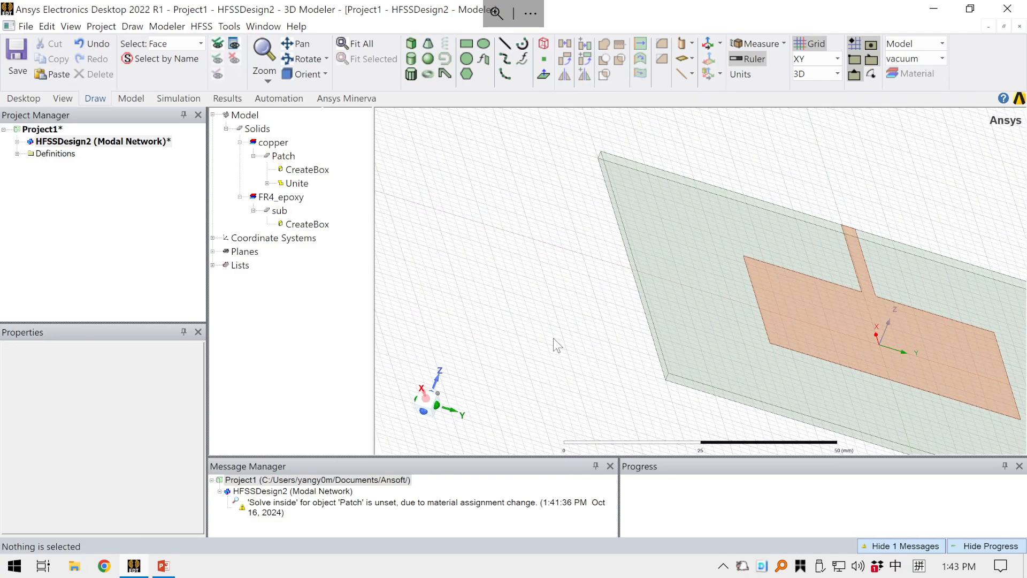
pyautogui.click(717, 258)
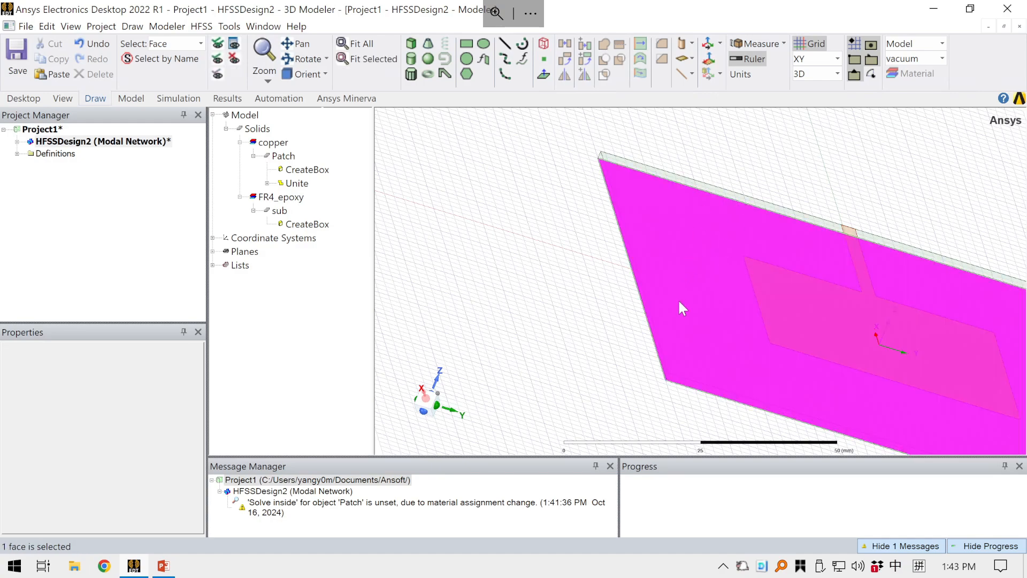
pyautogui.scroll(1, 677, 299)
pyautogui.moveTo(672, 293); pyautogui.dragTo(658, 212)
pyautogui.rightClick(657, 211)
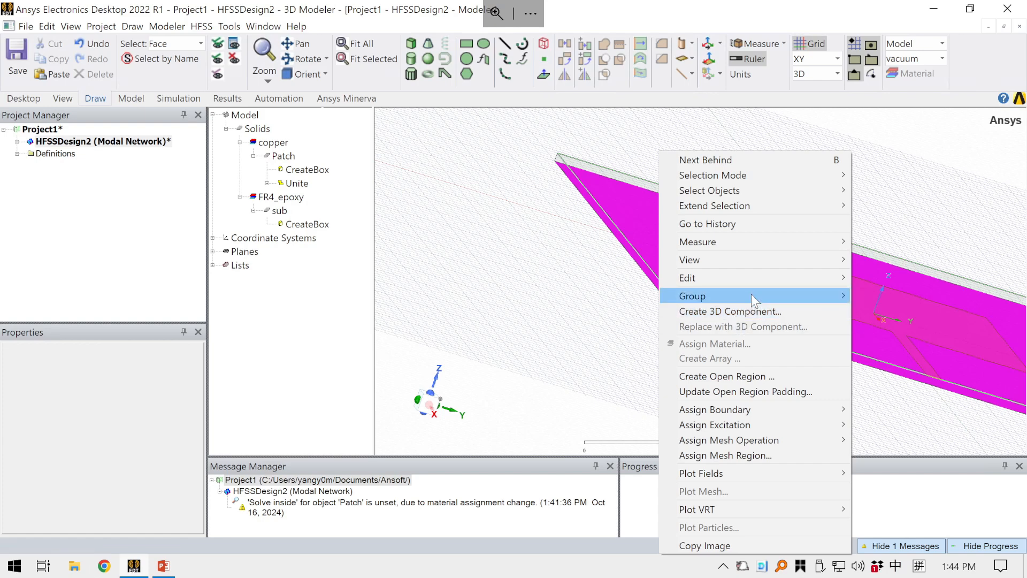
pyautogui.moveTo(751, 295)
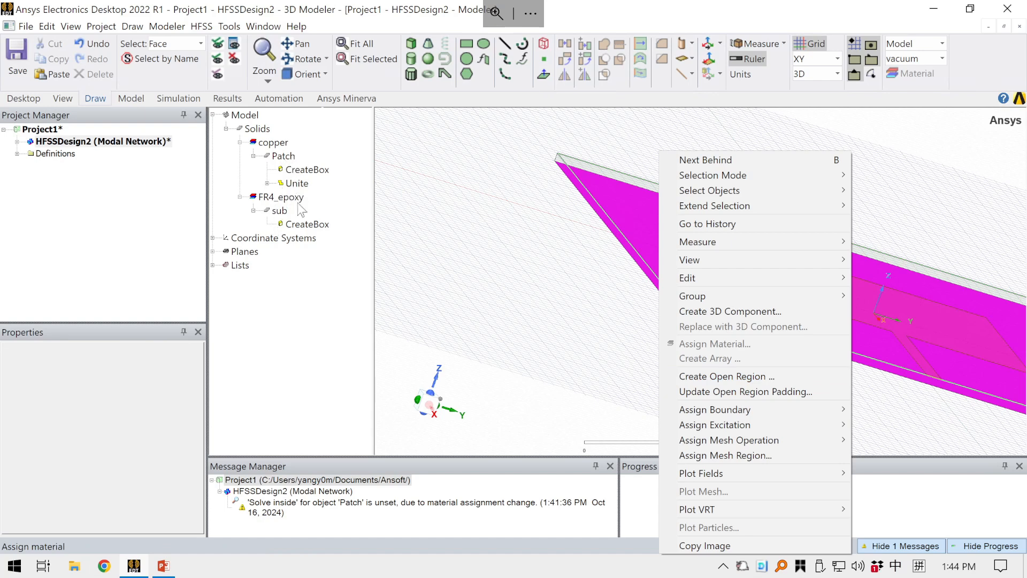
pyautogui.moveTo(782, 409)
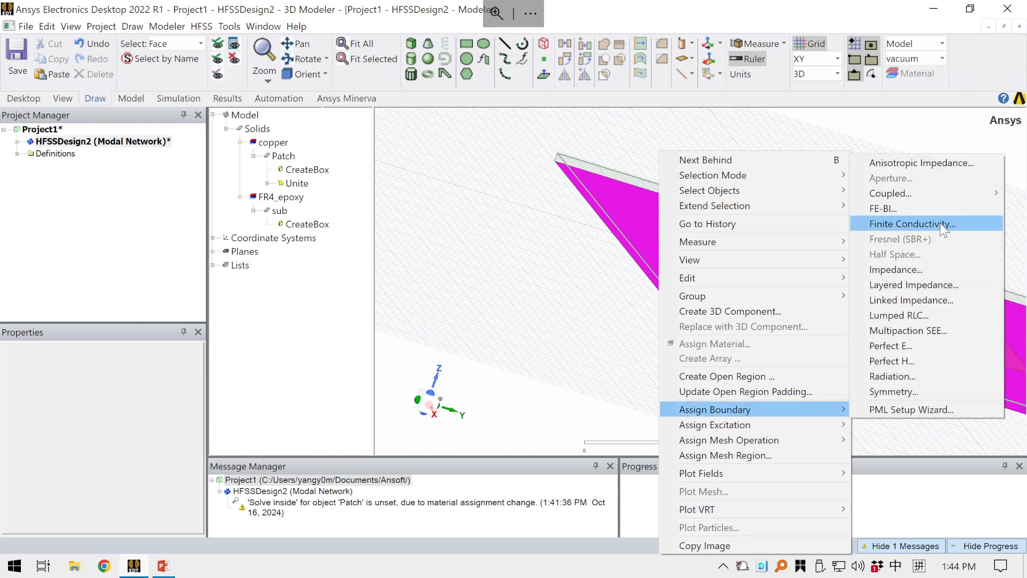
pyautogui.click(940, 223)
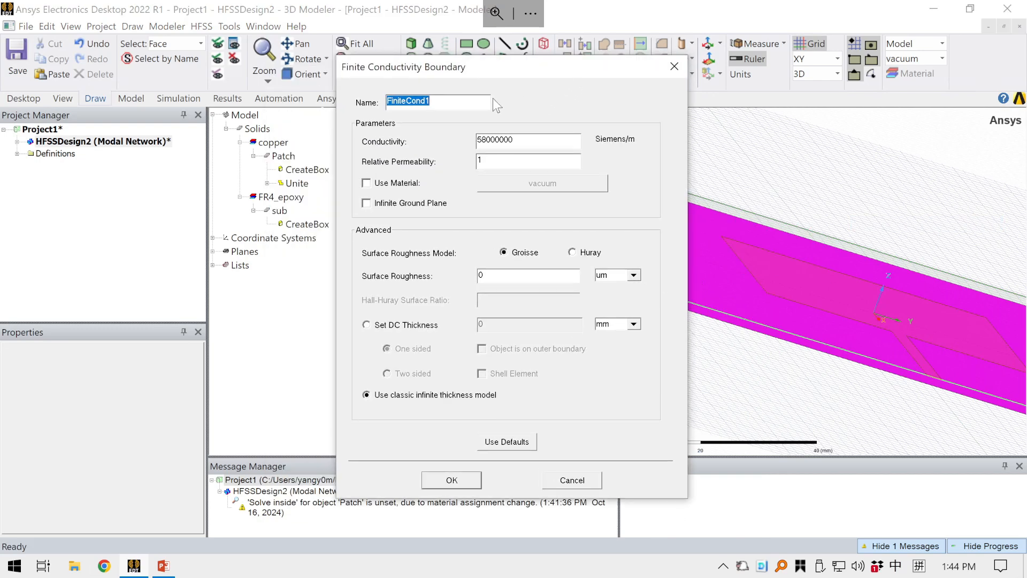
pyautogui.moveTo(564, 67); pyautogui.dragTo(480, 103)
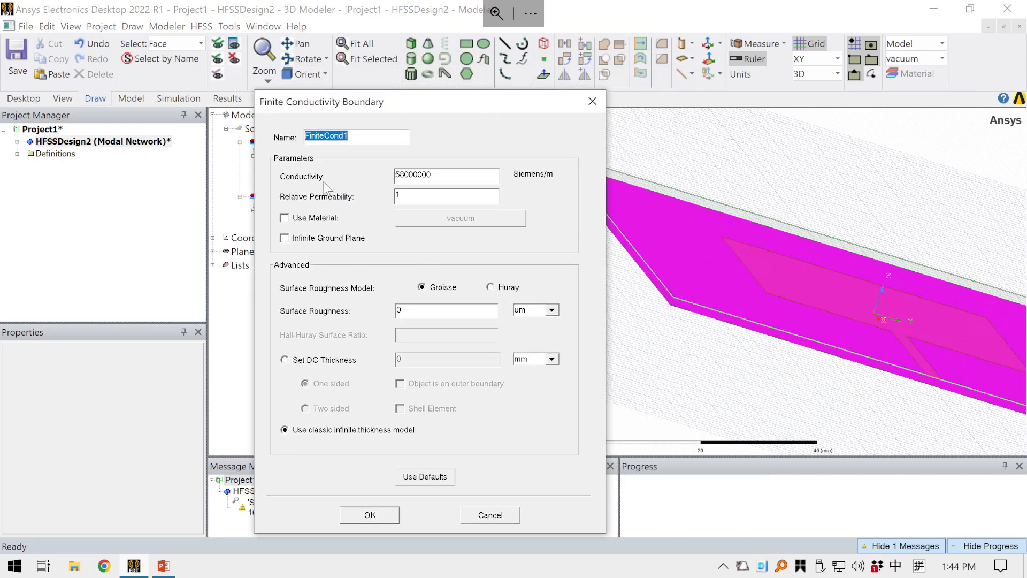
pyautogui.click(401, 178)
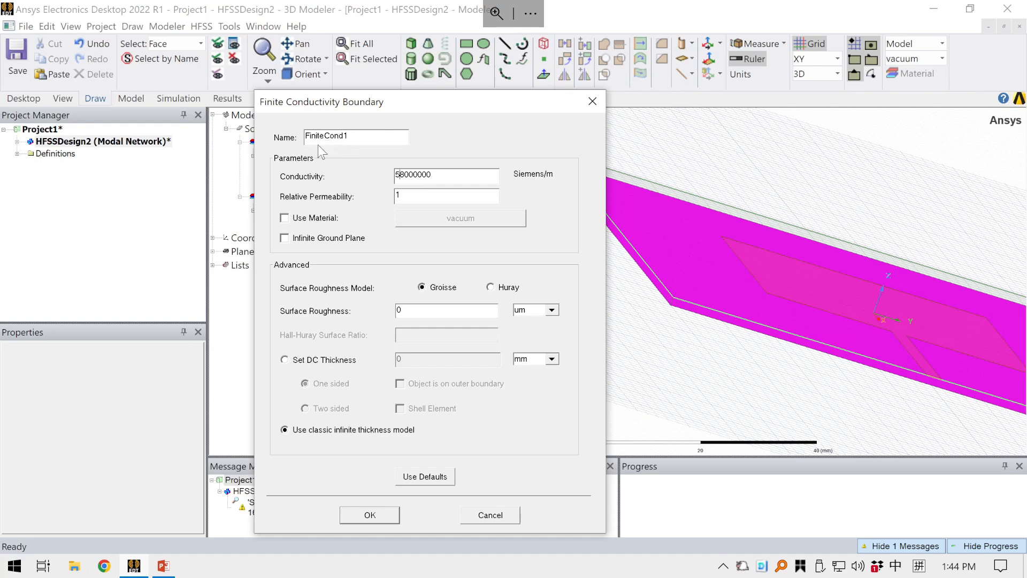
pyautogui.click(370, 515)
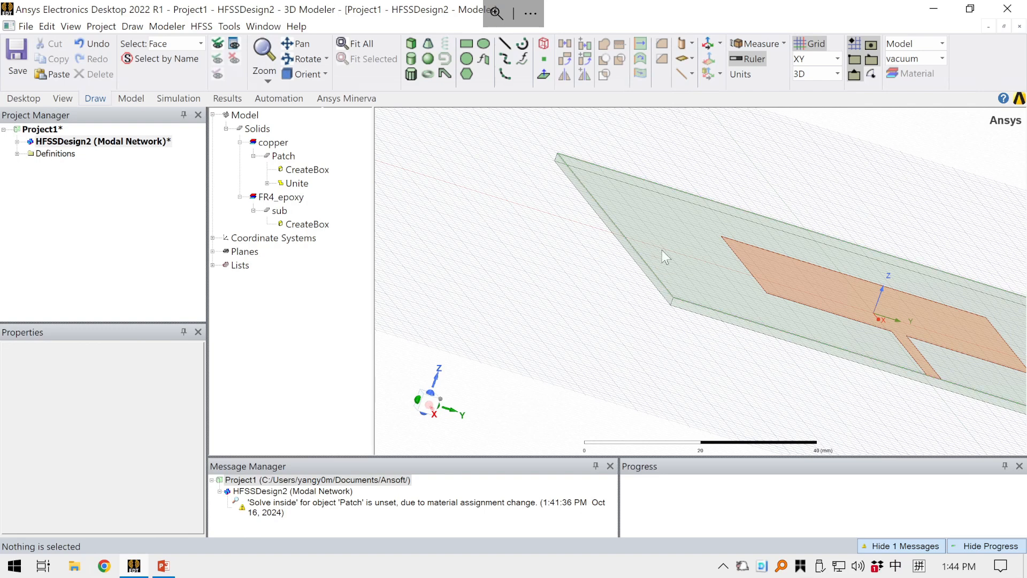
# Check in the project tree which substrate face the FiniteCond1 boundary covers, and deselect it.
pyautogui.scroll(-1, 679, 293)
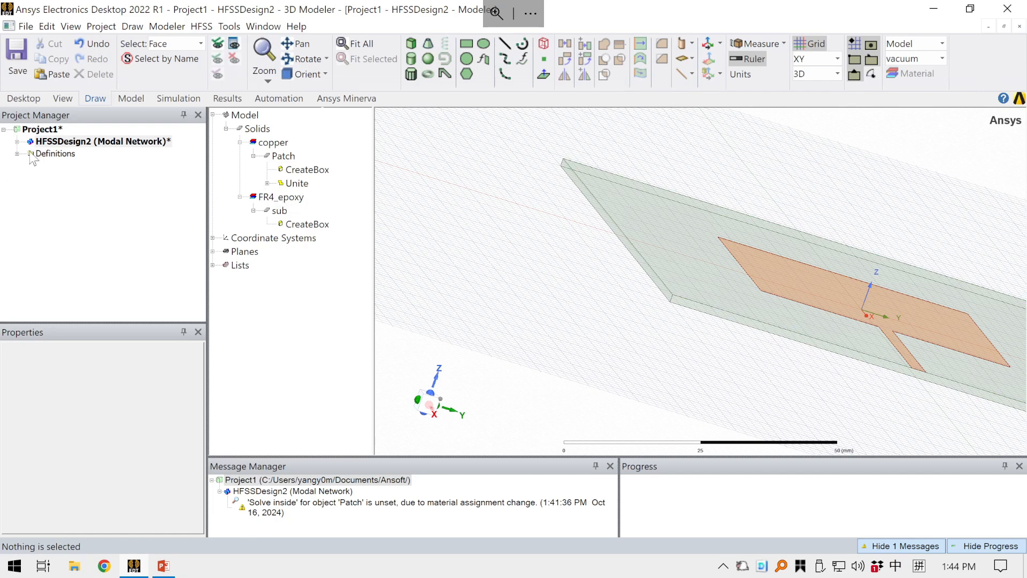
pyautogui.click(17, 142)
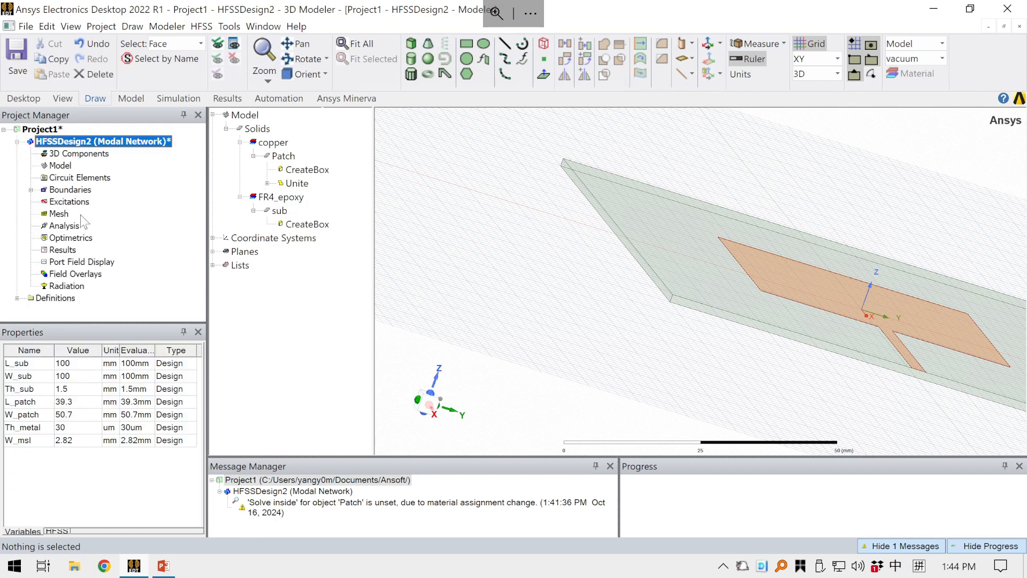
pyautogui.click(31, 190)
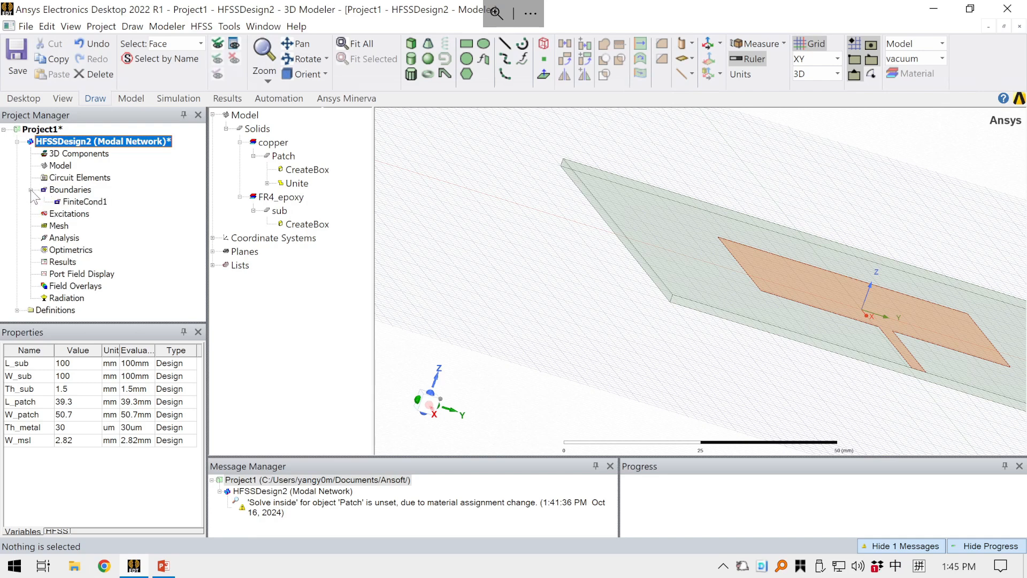
pyautogui.click(85, 202)
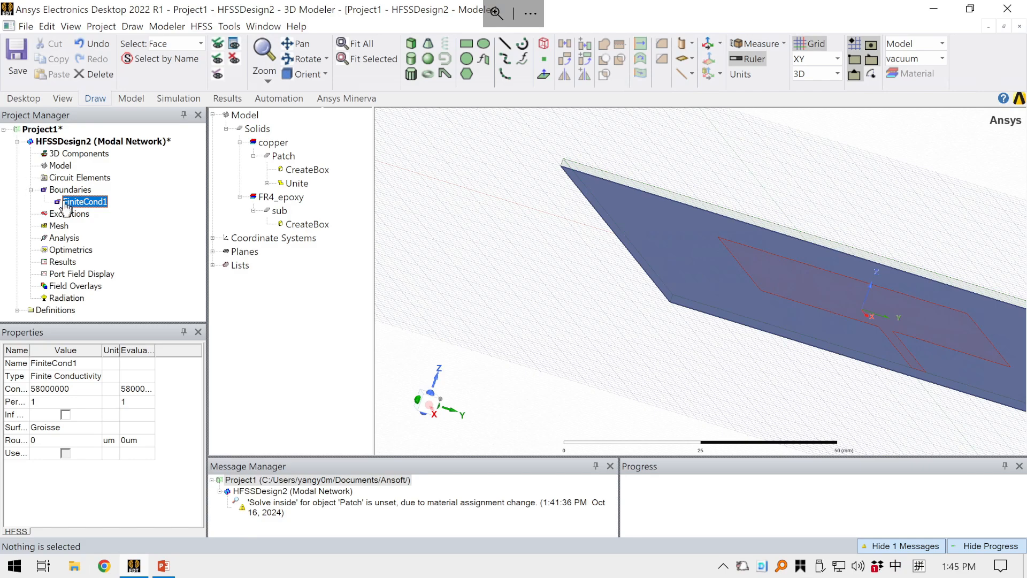
pyautogui.scroll(1, 703, 325)
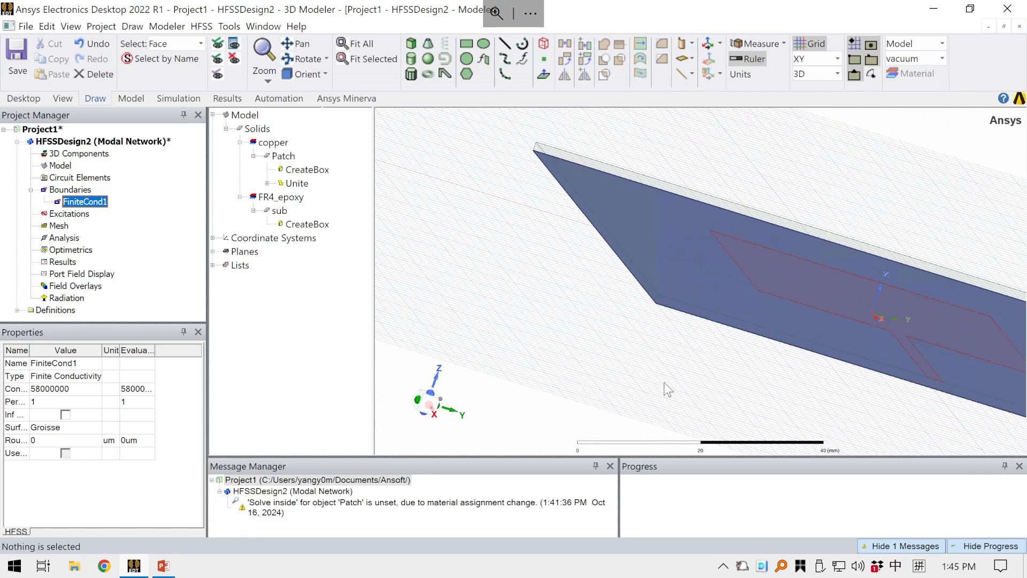
pyautogui.moveTo(649, 371); pyautogui.dragTo(751, 369, button='middle')
pyautogui.scroll(5, 666, 330)
pyautogui.scroll(3, 677, 323)
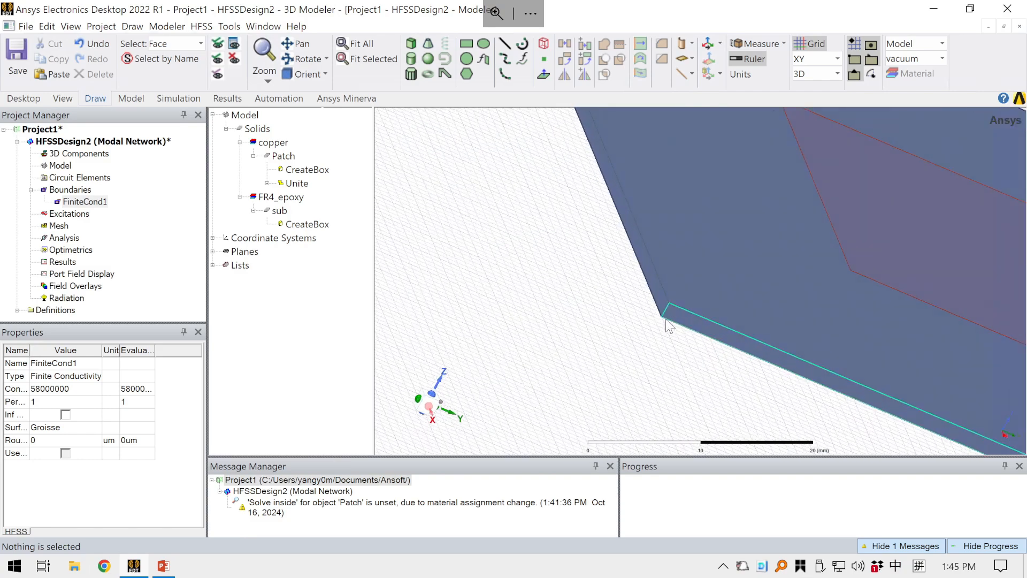
pyautogui.click(619, 355)
# Set the drawing plane to YZ, with the feed line's outer end at the substrate edge in view.
pyautogui.scroll(-4, 659, 318)
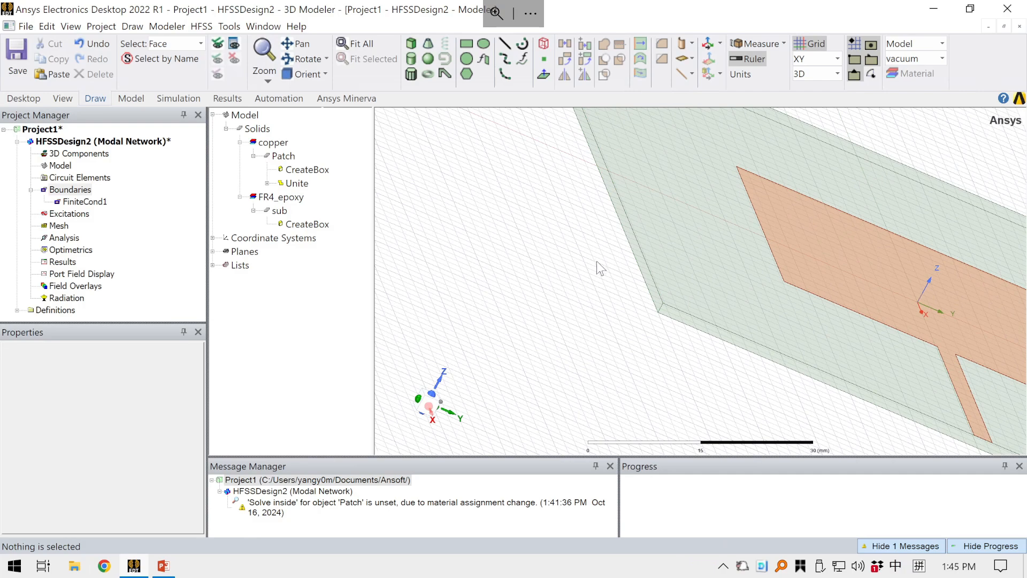
pyautogui.scroll(-4, 600, 175)
pyautogui.scroll(-1, 714, 245)
pyautogui.moveTo(714, 245); pyautogui.dragTo(656, 258, button='middle')
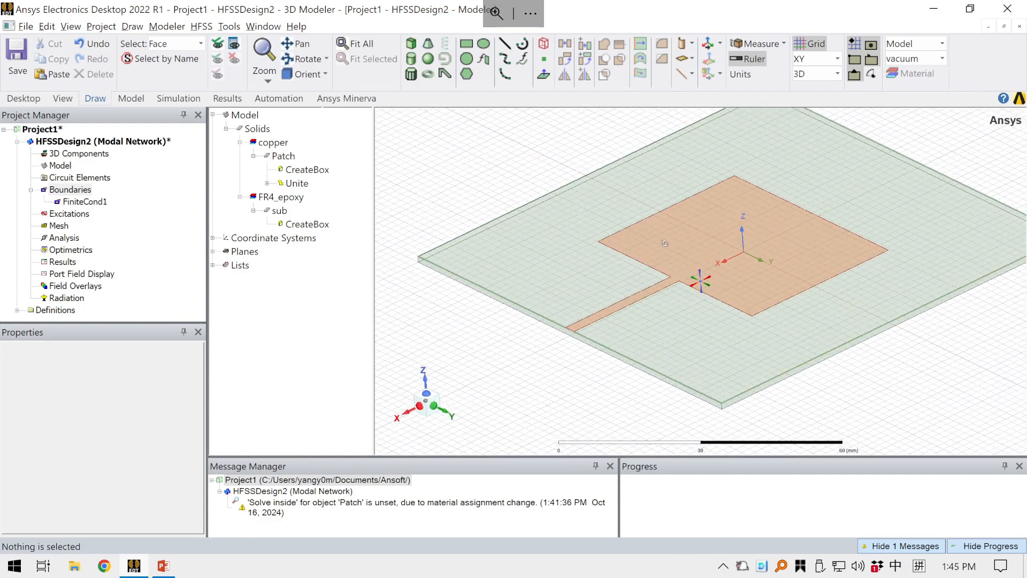
pyautogui.scroll(1, 554, 308)
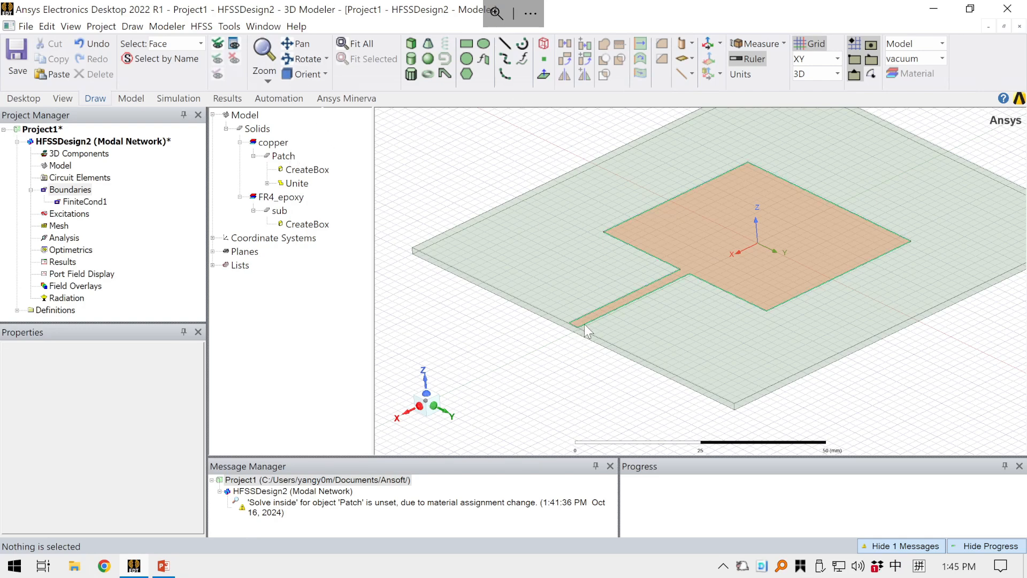
pyautogui.scroll(2, 582, 334)
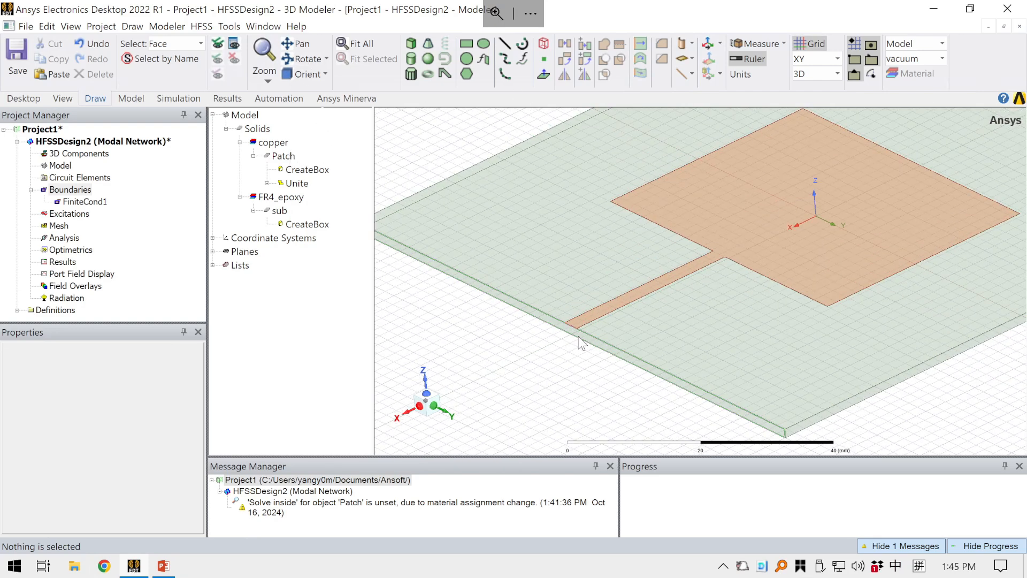
pyautogui.scroll(2, 570, 327)
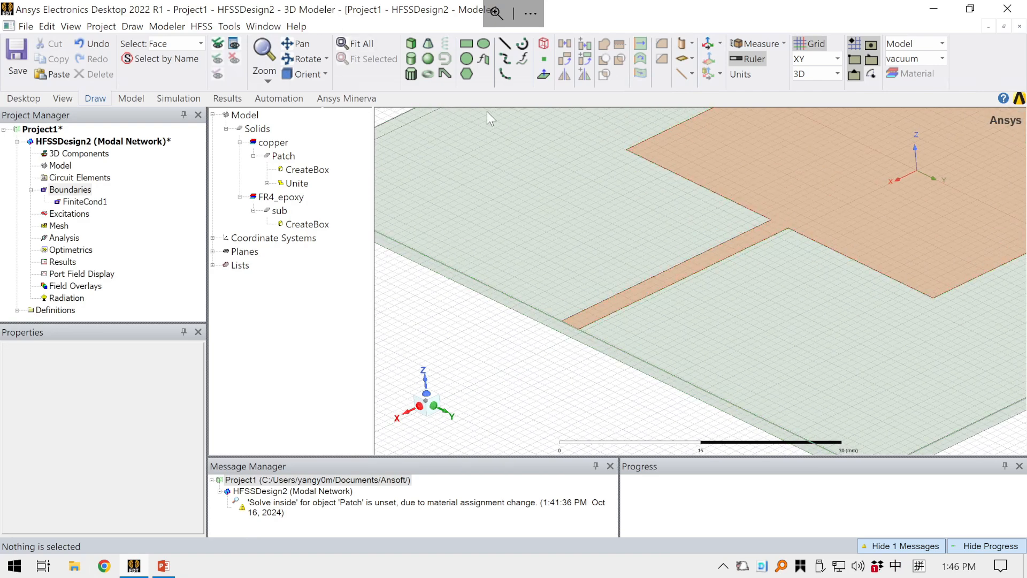
pyautogui.scroll(-2, 541, 269)
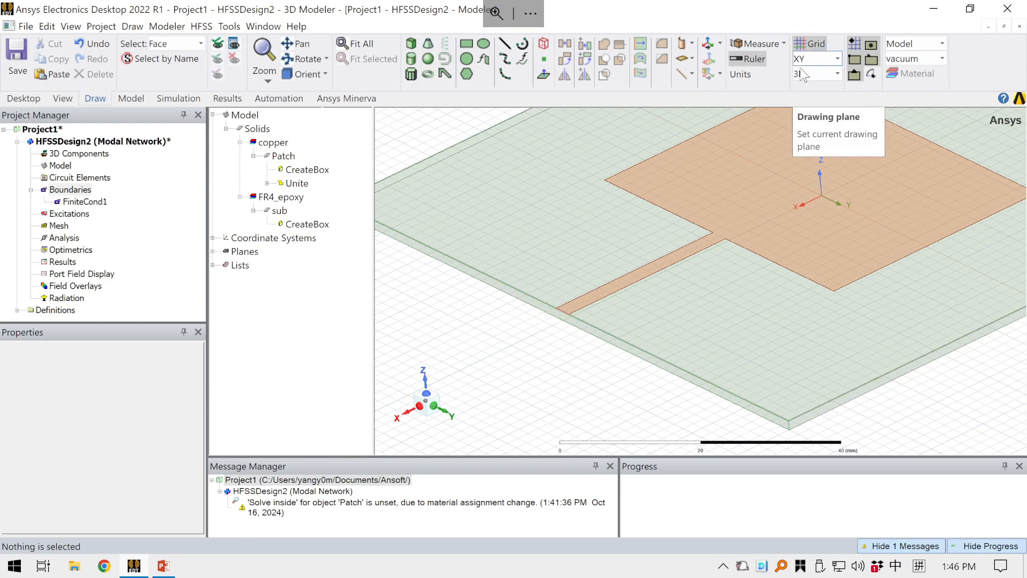
pyautogui.click(838, 60)
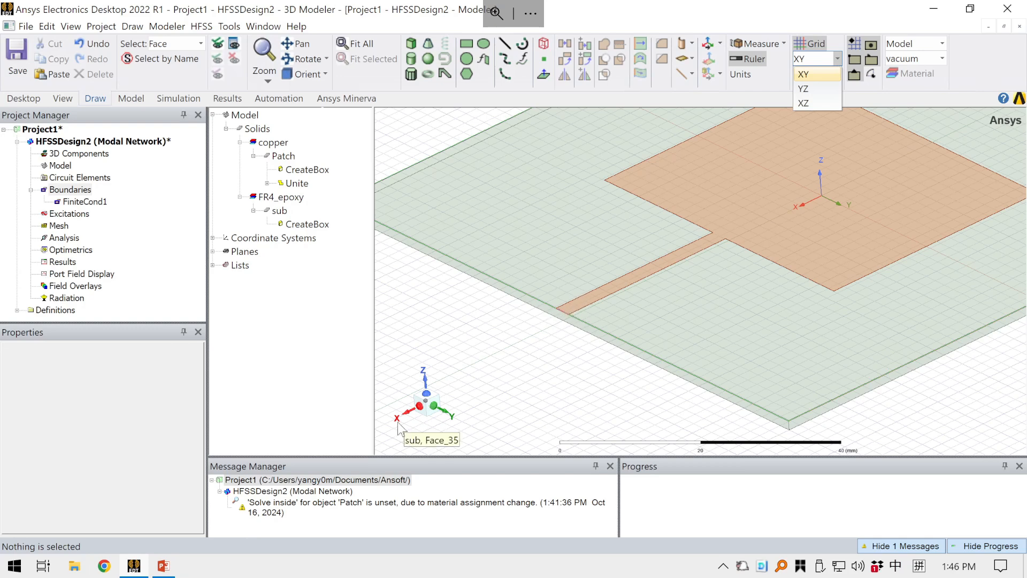
pyautogui.click(814, 90)
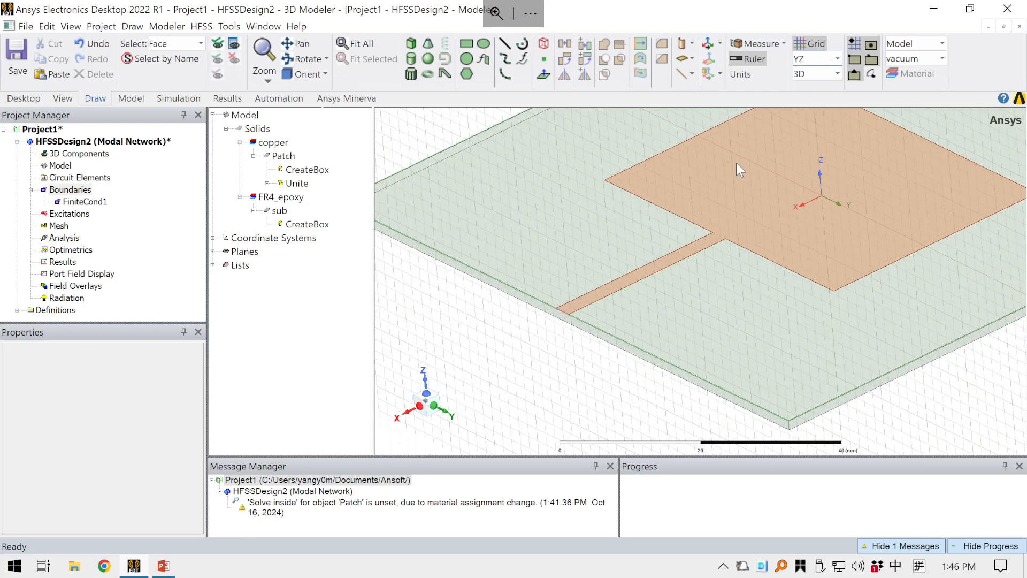
# Draw an upright YZ-plane rectangle at the feed line's outer end, starting from the feed's corner at 50, -1.41, 1.53 mm.
pyautogui.click(468, 48)
pyautogui.moveTo(527, 158); pyautogui.dragTo(290, 171)
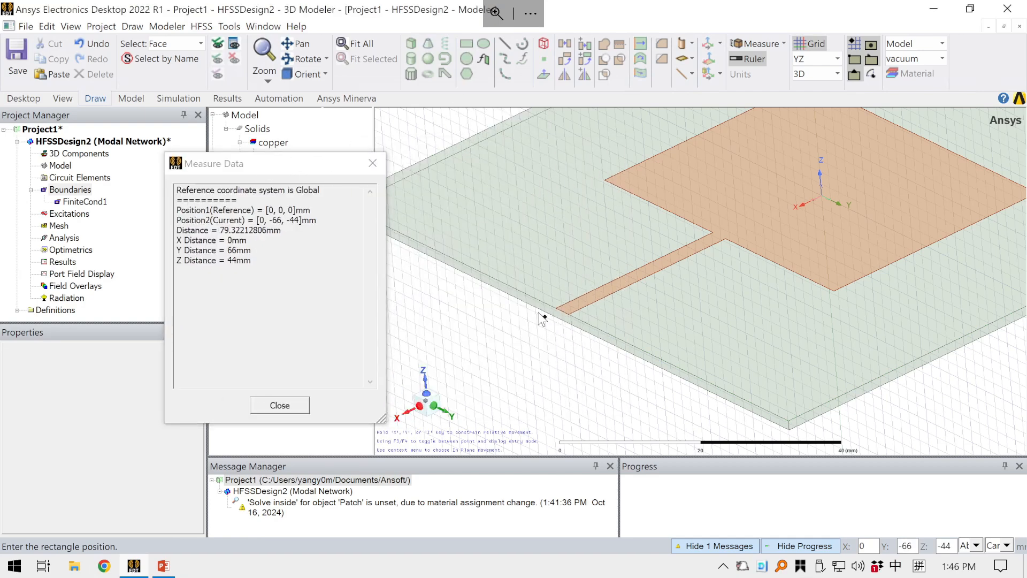
pyautogui.scroll(3, 536, 313)
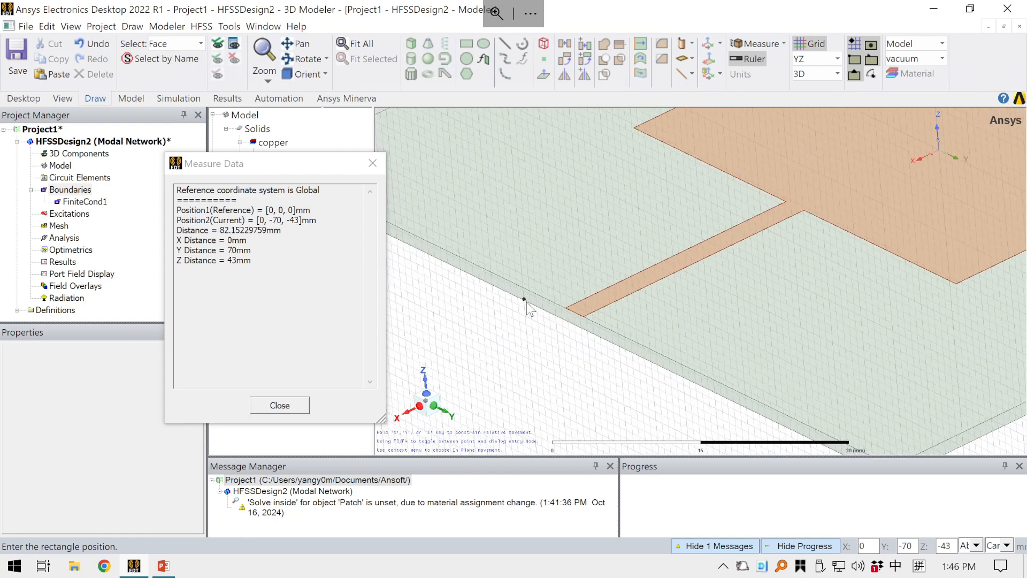
pyautogui.scroll(2, 570, 313)
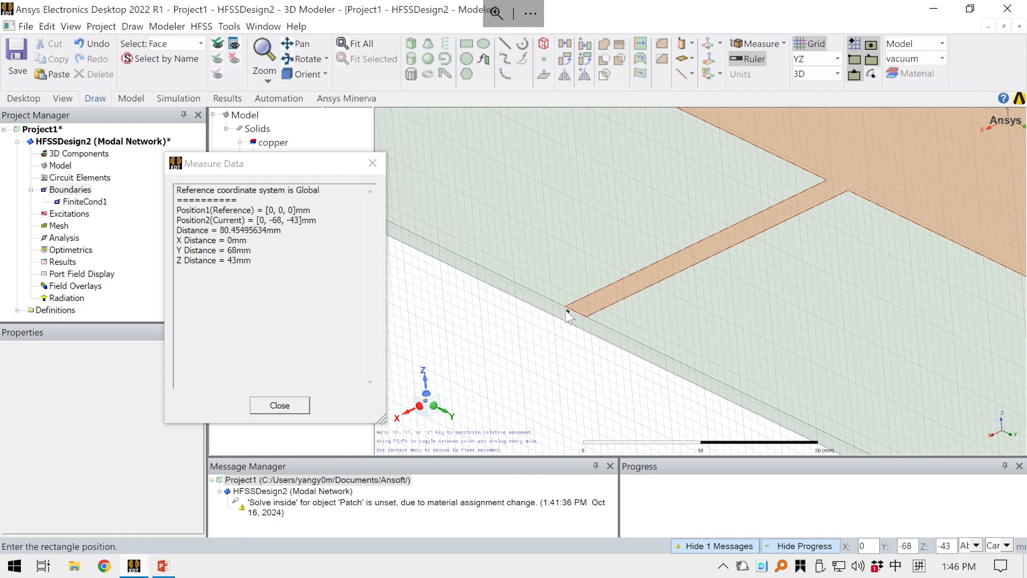
pyautogui.click(565, 307)
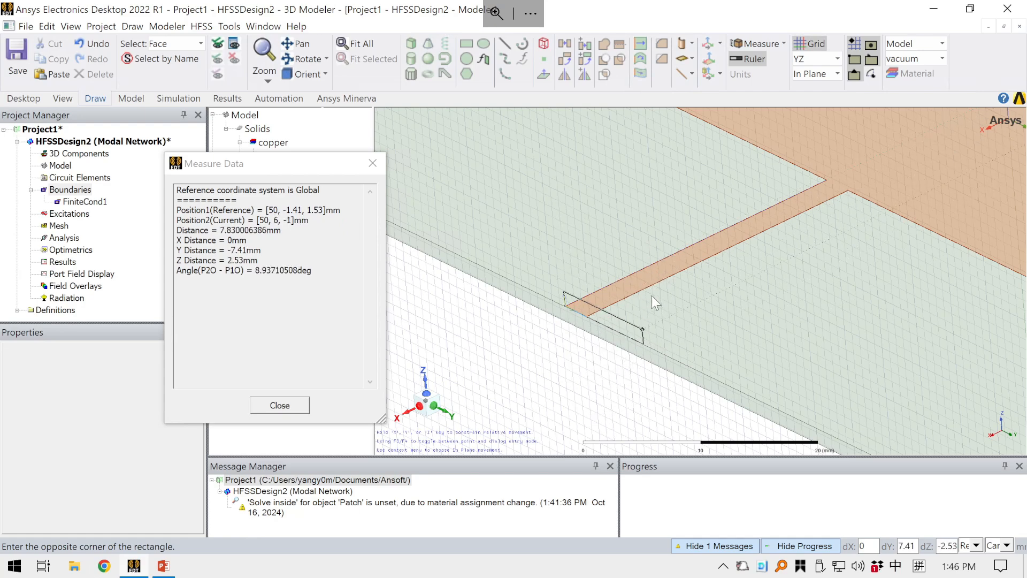
pyautogui.click(679, 218)
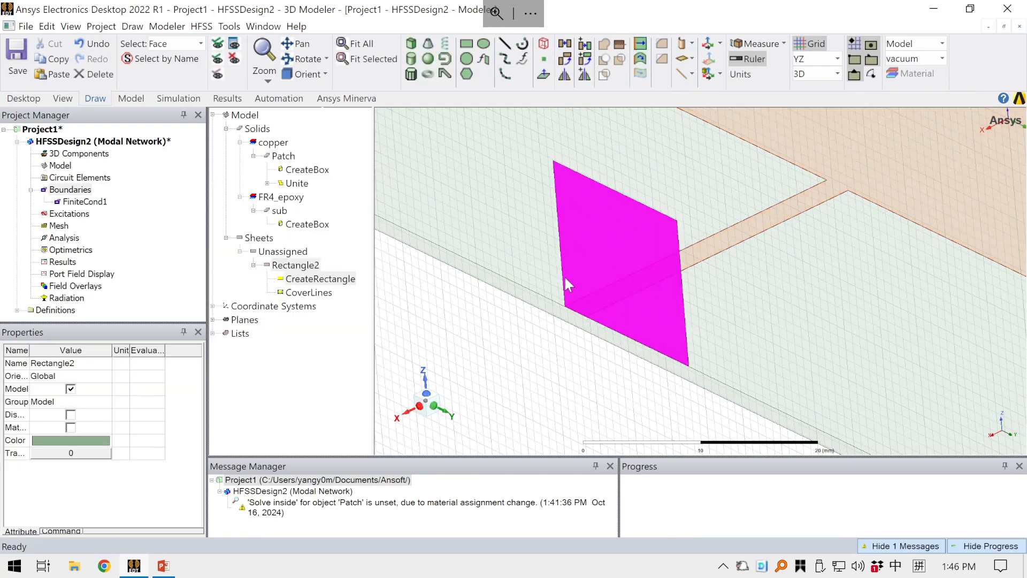
pyautogui.scroll(-2, 573, 289)
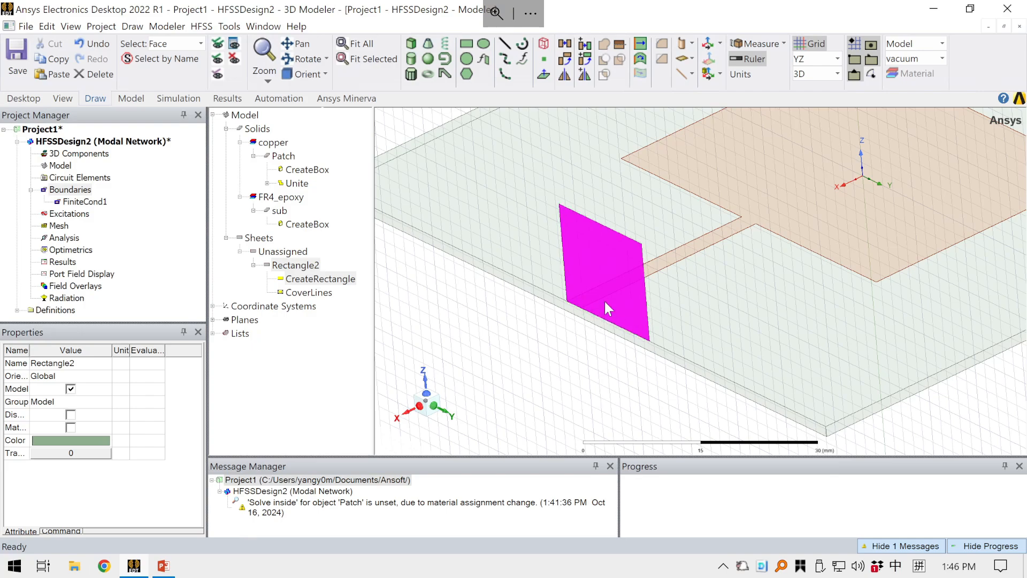
# Set the X coordinate of the upright port rectangle's position to 0.5*L_sub.
pyautogui.moveTo(605, 300)
pyautogui.keyDown('alt'); pyautogui.mouseDown()
pyautogui.moveTo(616, 319)
pyautogui.moveTo(614, 286)
pyautogui.moveTo(610, 324)
pyautogui.moveTo(592, 350)
pyautogui.moveTo(568, 352)
pyautogui.mouseUp(); pyautogui.keyUp('alt')
pyautogui.click(316, 279)
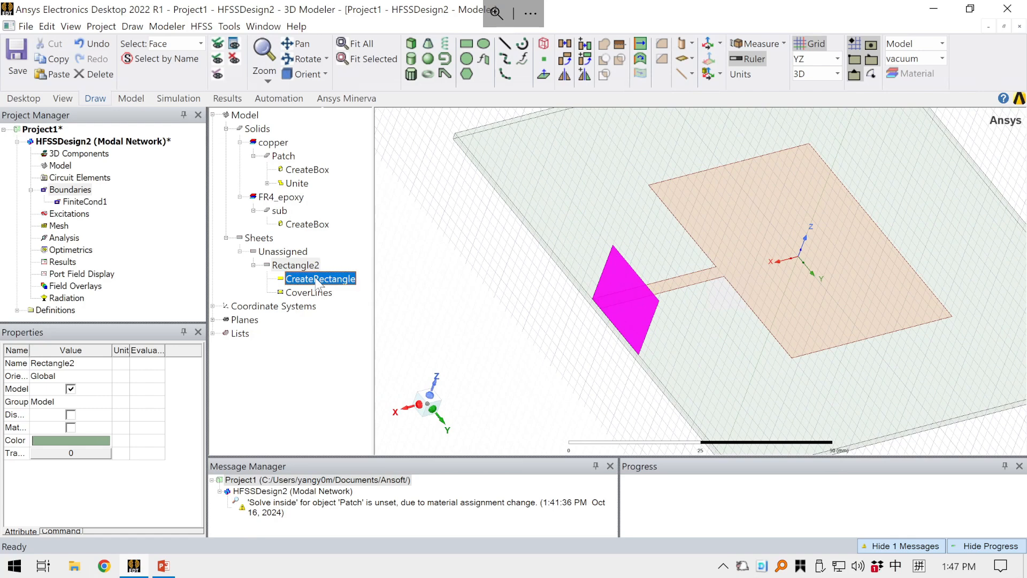
pyautogui.doubleClick(319, 281)
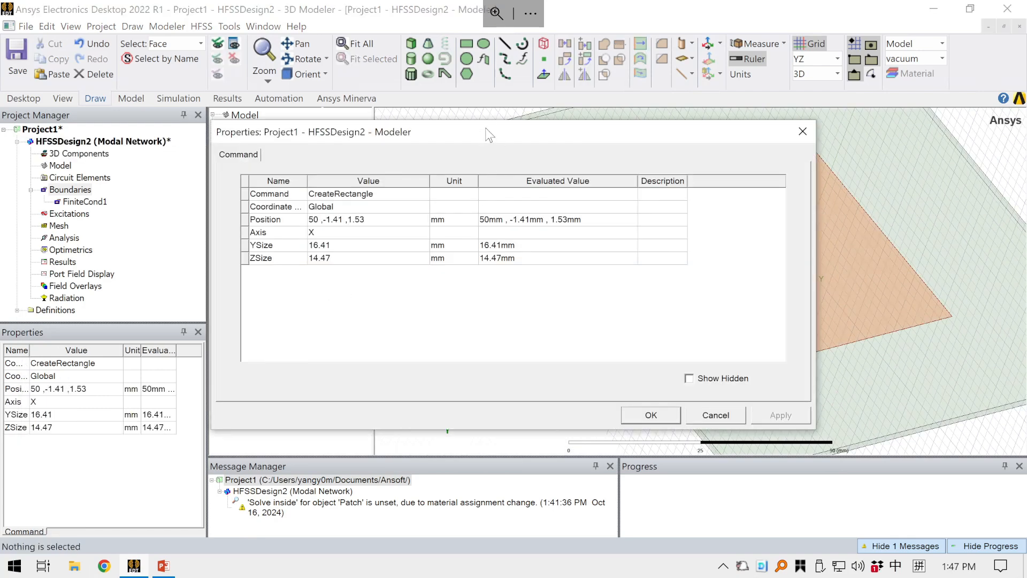
pyautogui.moveTo(490, 135); pyautogui.dragTo(262, 158)
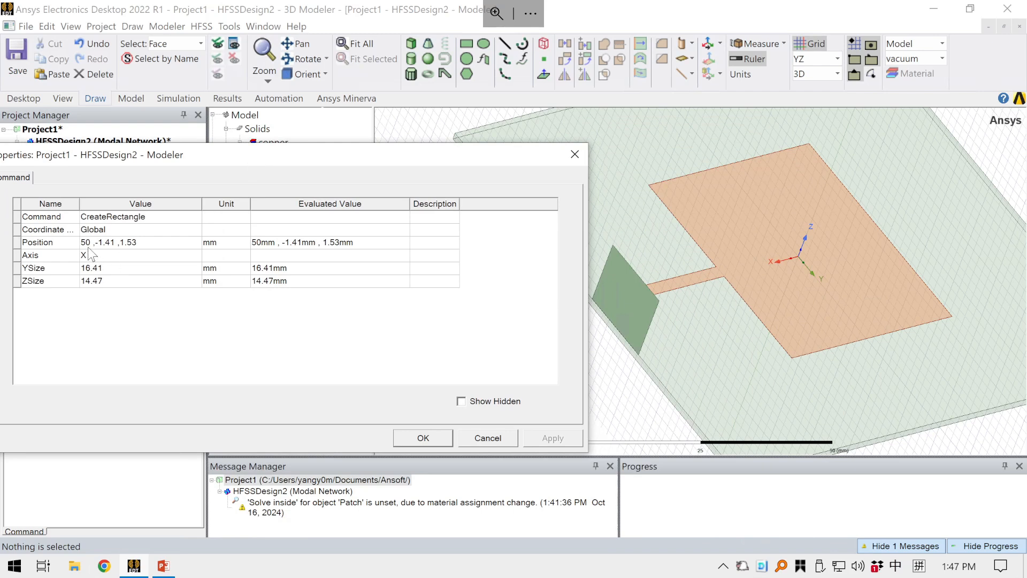
pyautogui.click(86, 246)
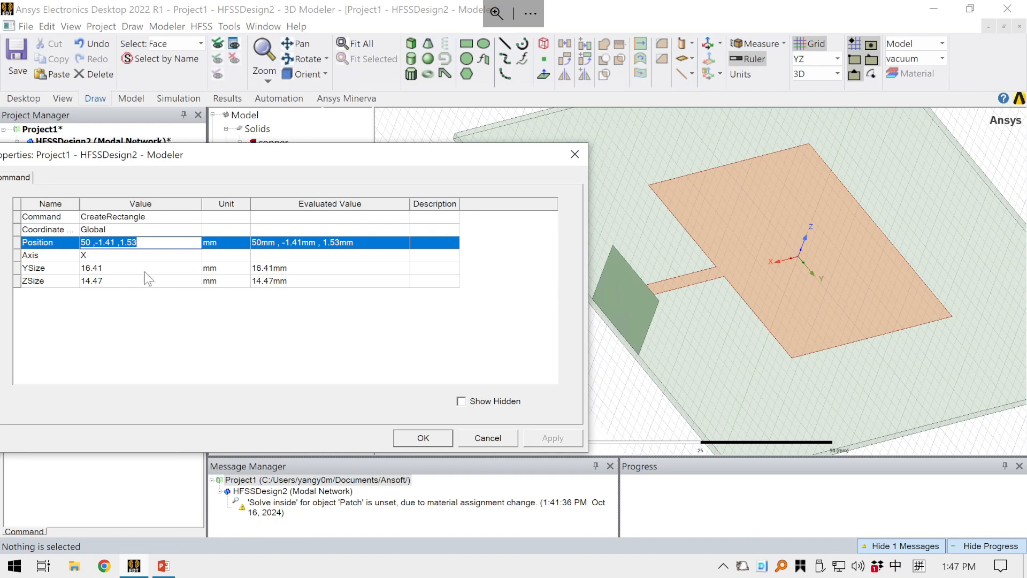
pyautogui.click(91, 244)
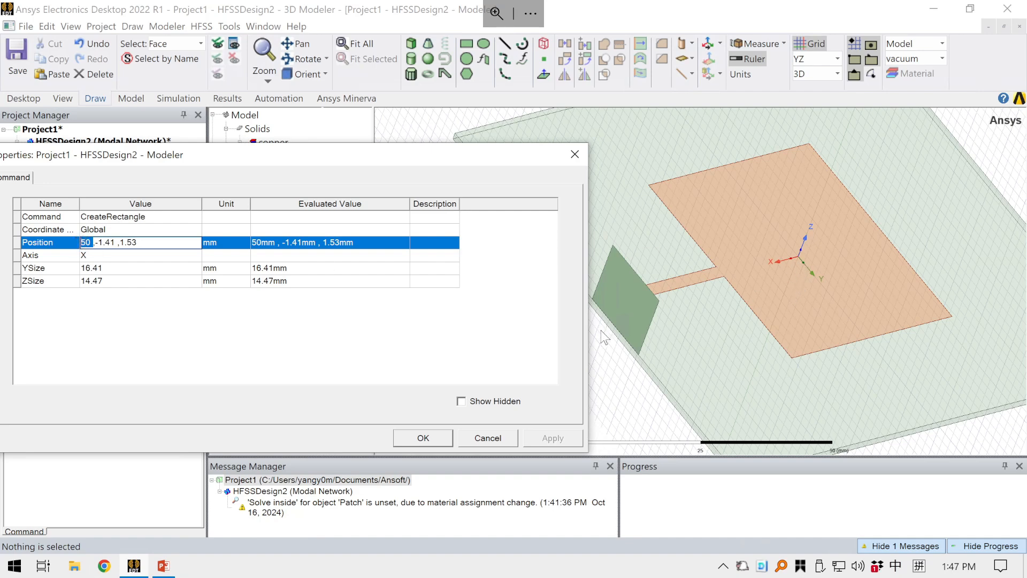
pyautogui.write('0.5*L')
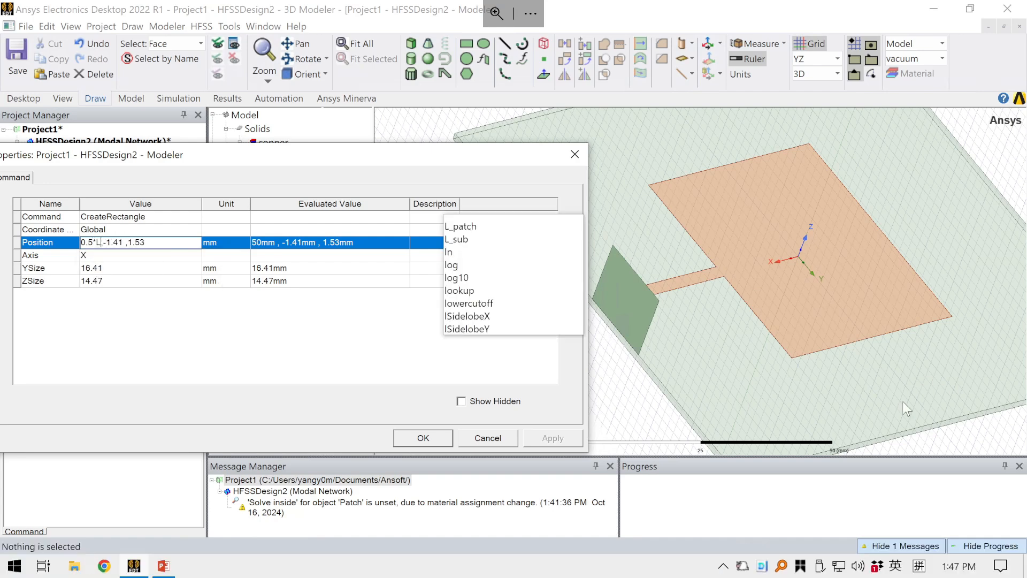
pyautogui.doubleClick(454, 240)
# Set the Y coordinate of the port rectangle's position to -4*W_msl.
pyautogui.click(141, 242)
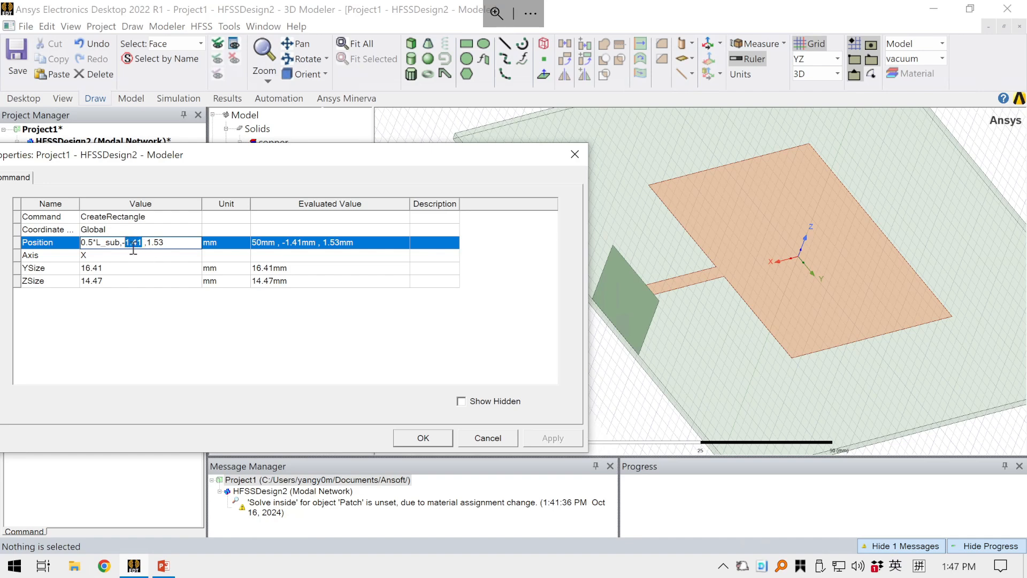
pyautogui.write('W')
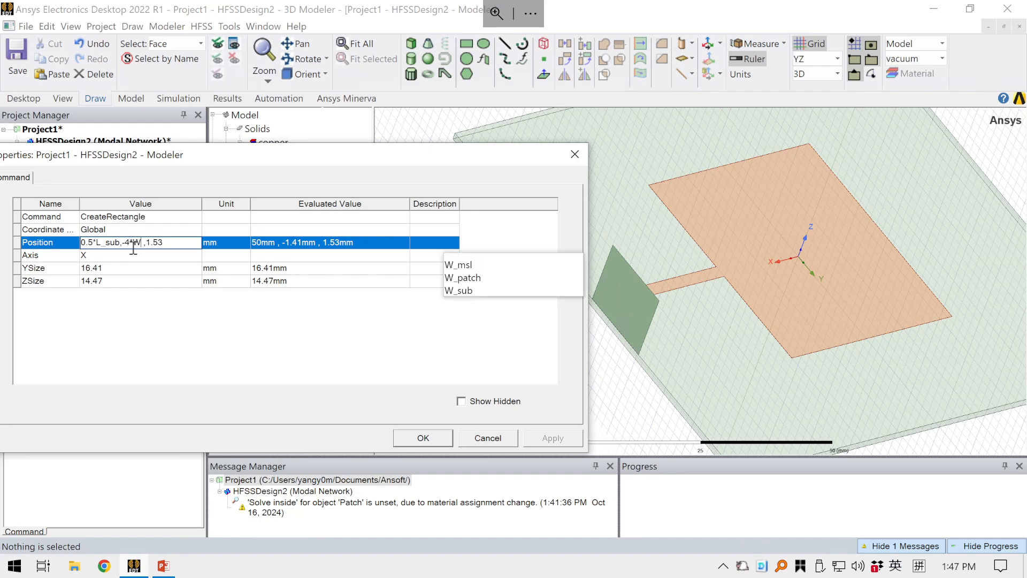
pyautogui.click(469, 266)
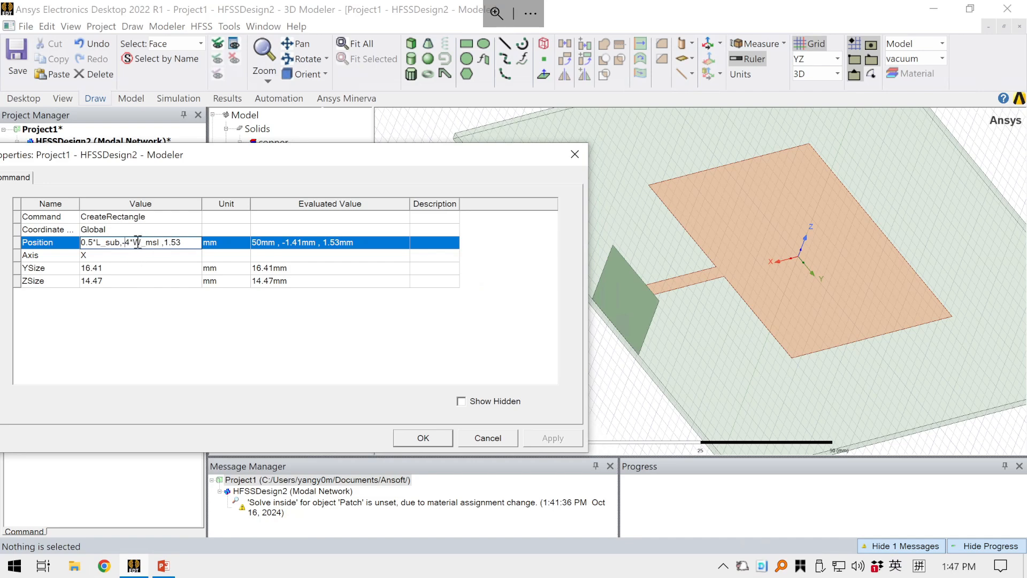
pyautogui.moveTo(133, 242); pyautogui.dragTo(159, 243)
pyautogui.press('Return')
pyautogui.click(165, 299)
pyautogui.click(160, 245)
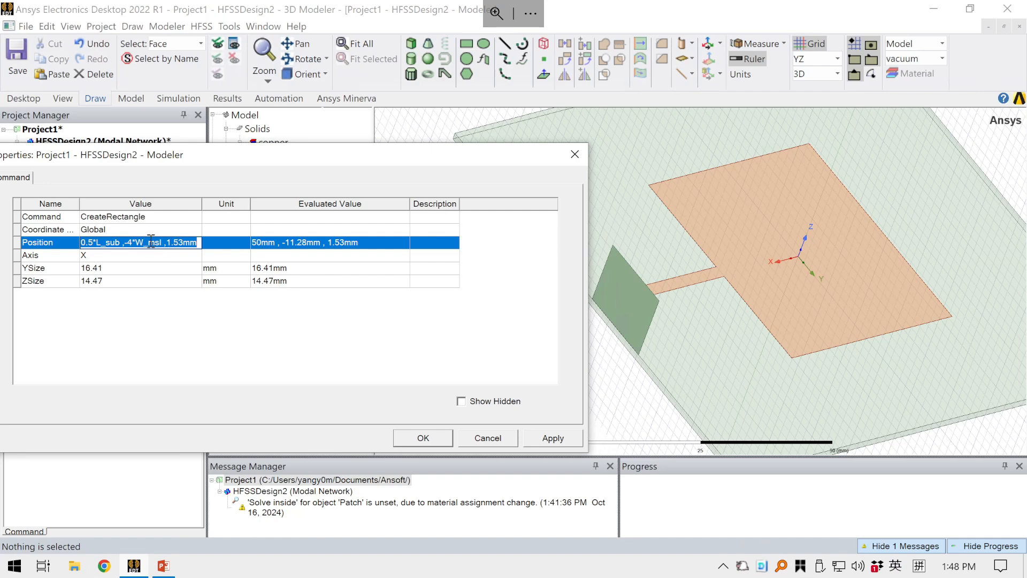
# Set the Z coordinate of the port rectangle's position to 0.
pyautogui.click(133, 242)
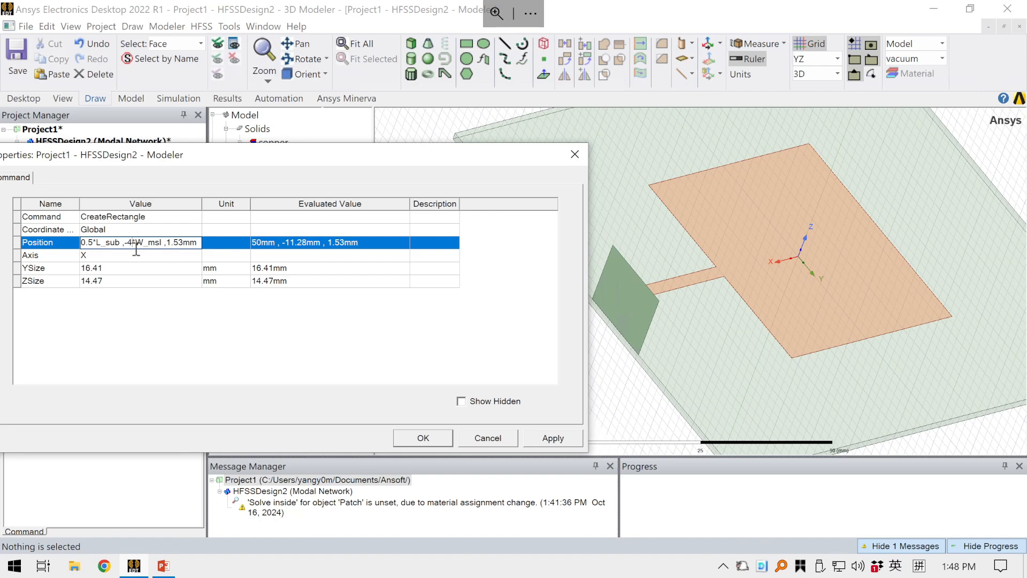
pyautogui.click(120, 247)
pyautogui.click(202, 236)
pyautogui.click(193, 244)
pyautogui.click(193, 243)
pyautogui.moveTo(193, 243); pyautogui.dragTo(166, 243)
pyautogui.write('0')
# Set the port rectangle's YSize to 8*W_msl.
pyautogui.click(118, 269)
pyautogui.moveTo(112, 268); pyautogui.dragTo(81, 269)
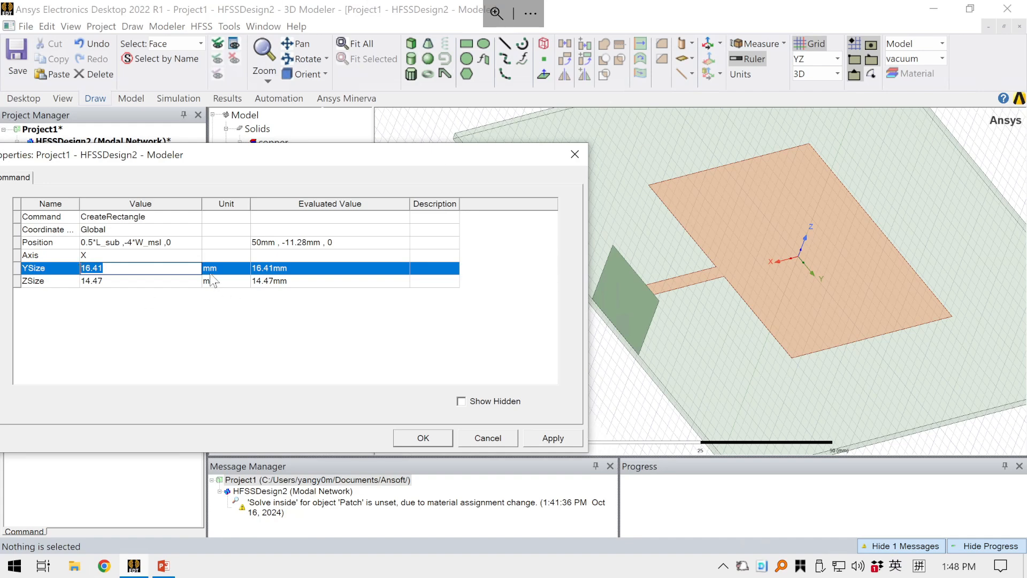
pyautogui.write('8*')
pyautogui.click(495, 263)
pyautogui.click(319, 344)
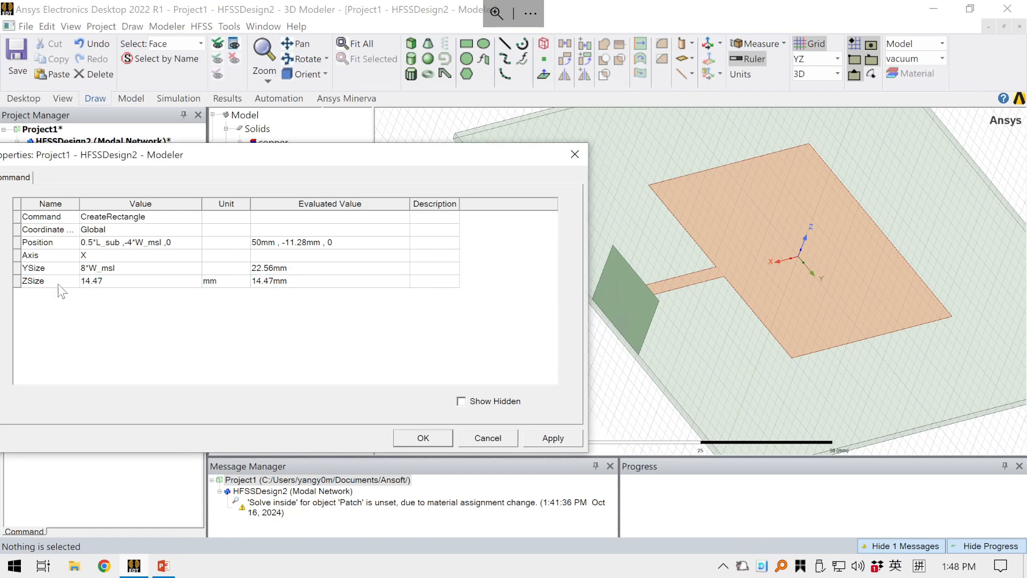
# Set the port rectangle's ZSize to 8*Th_sub and apply the new parametric dimensions.
pyautogui.click(103, 283)
pyautogui.click(94, 282)
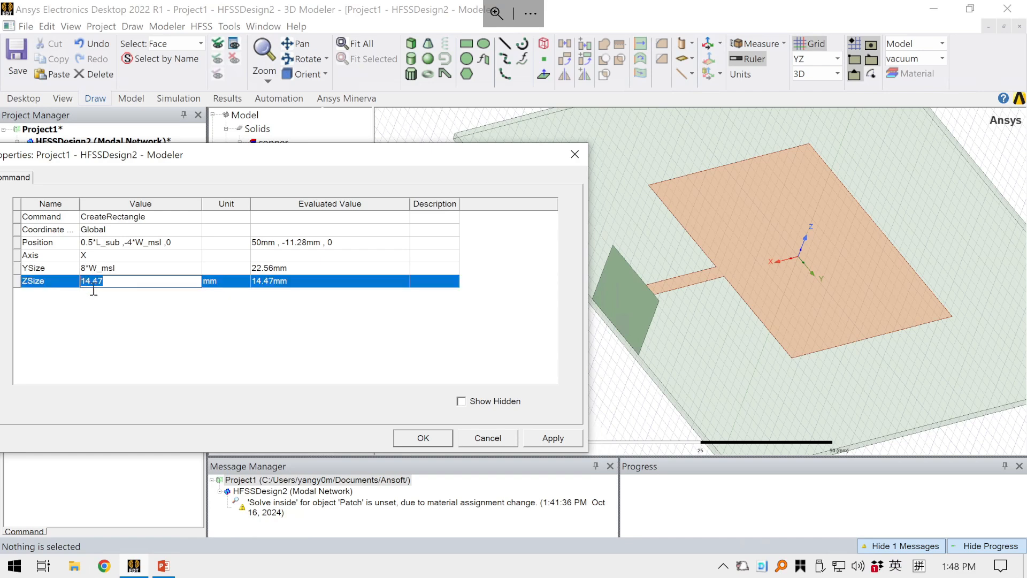
pyautogui.write('8*Th')
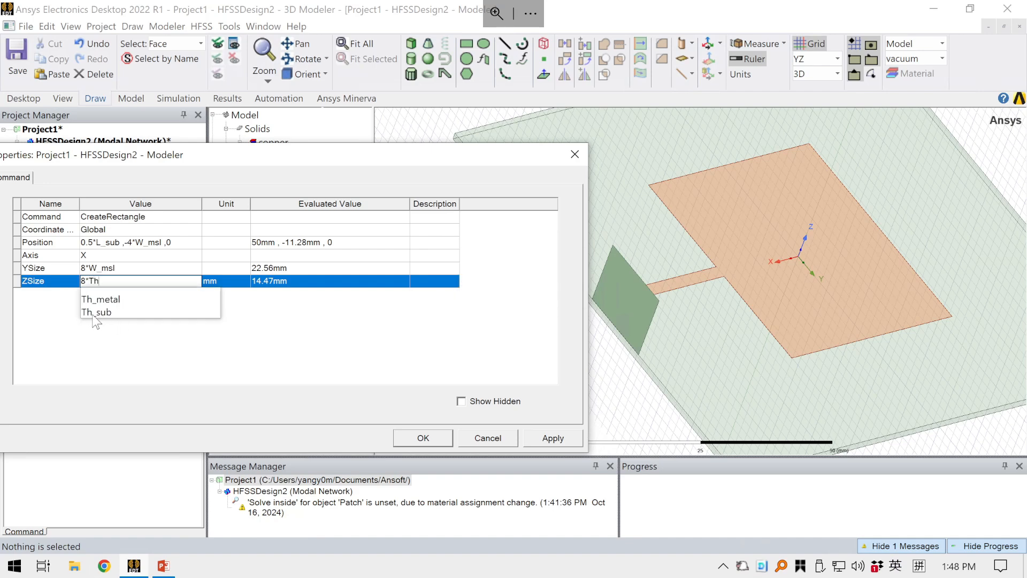
pyautogui.click(95, 314)
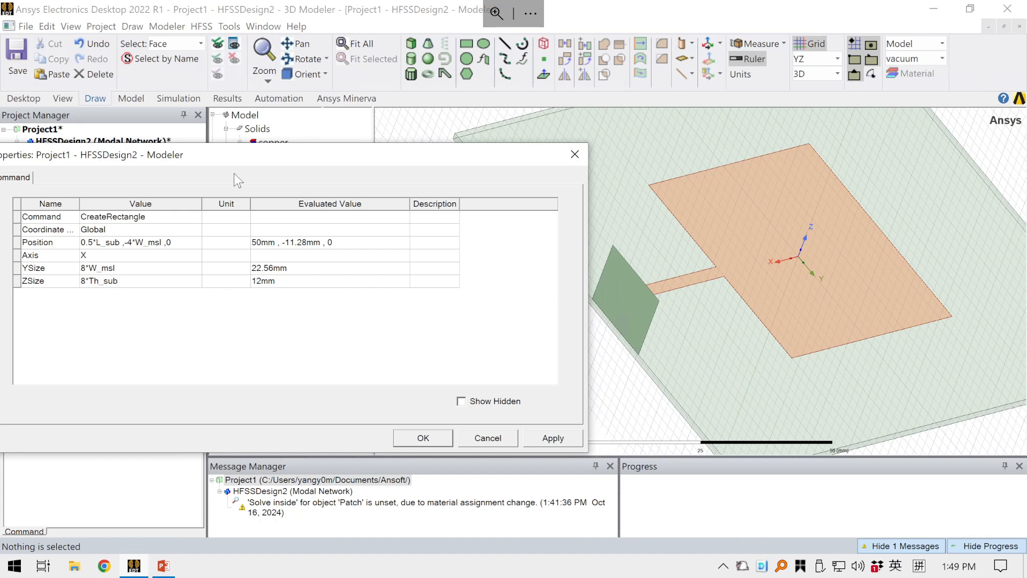
pyautogui.moveTo(234, 150); pyautogui.dragTo(307, 166)
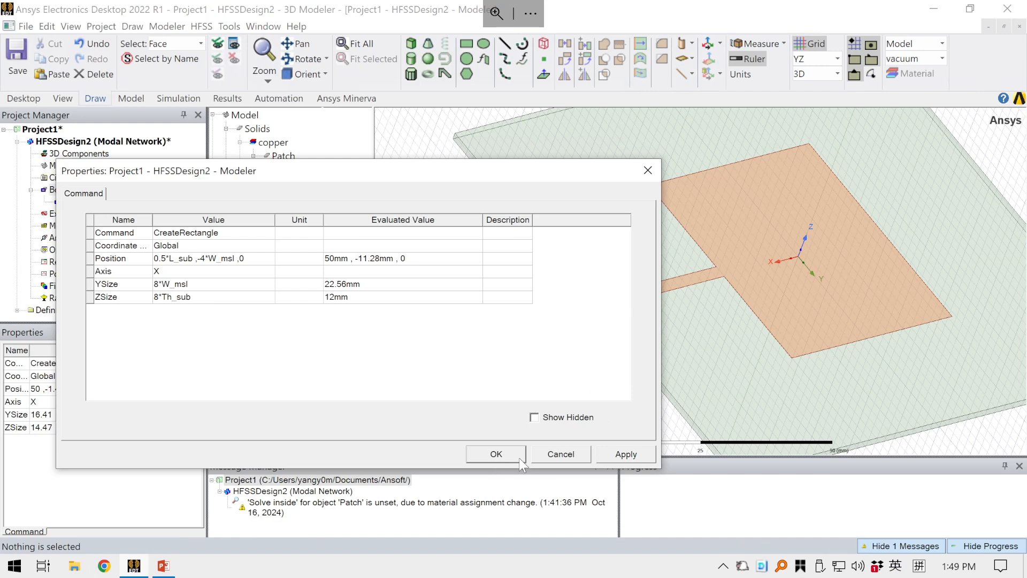
pyautogui.click(497, 453)
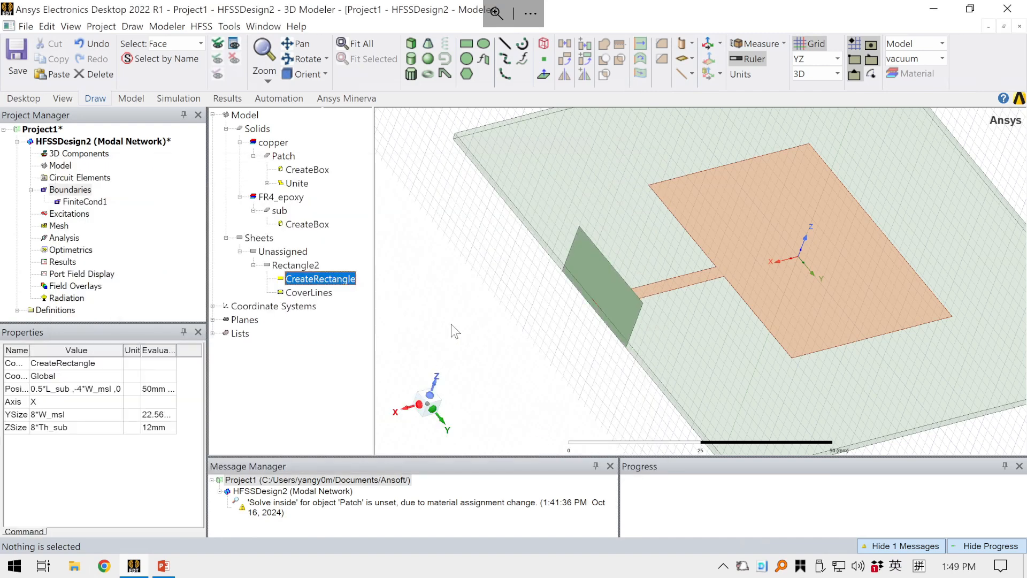
# Select the port sheet Rectangle2 at the feed line's outer end and change its color to red.
pyautogui.click(573, 318)
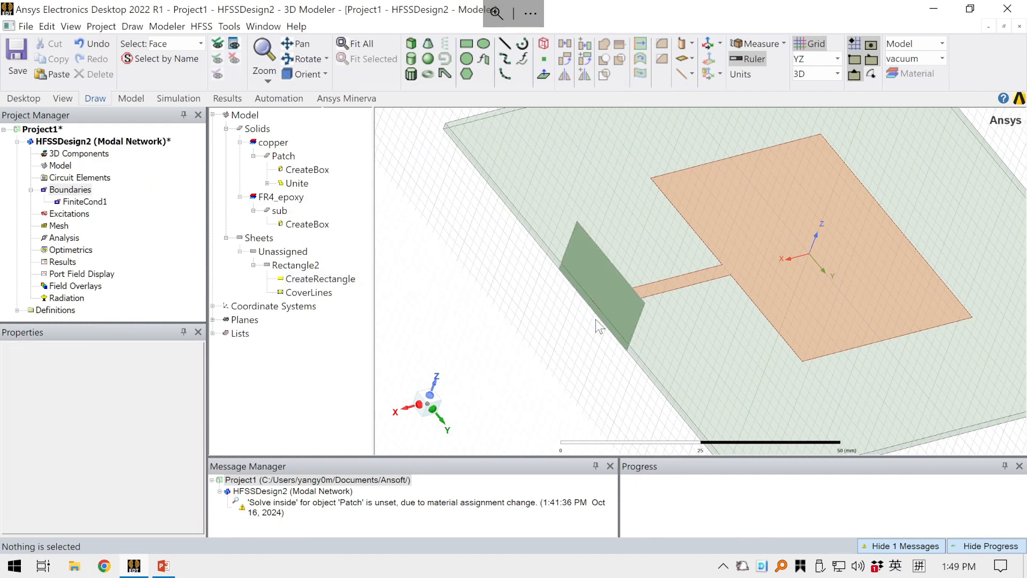
pyautogui.scroll(3, 562, 319)
pyautogui.moveTo(562, 319); pyautogui.dragTo(611, 316, button='middle')
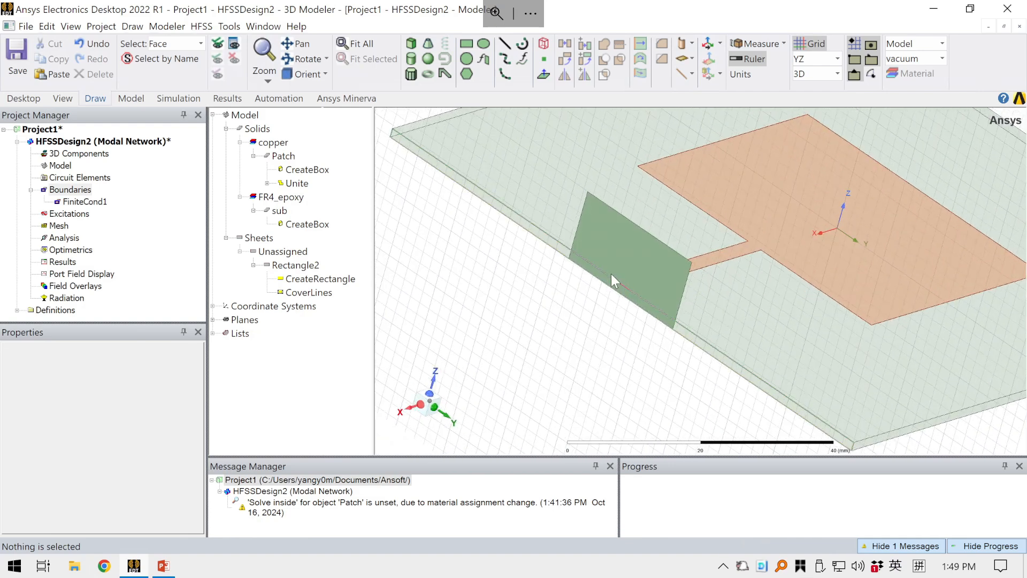
pyautogui.click(610, 214)
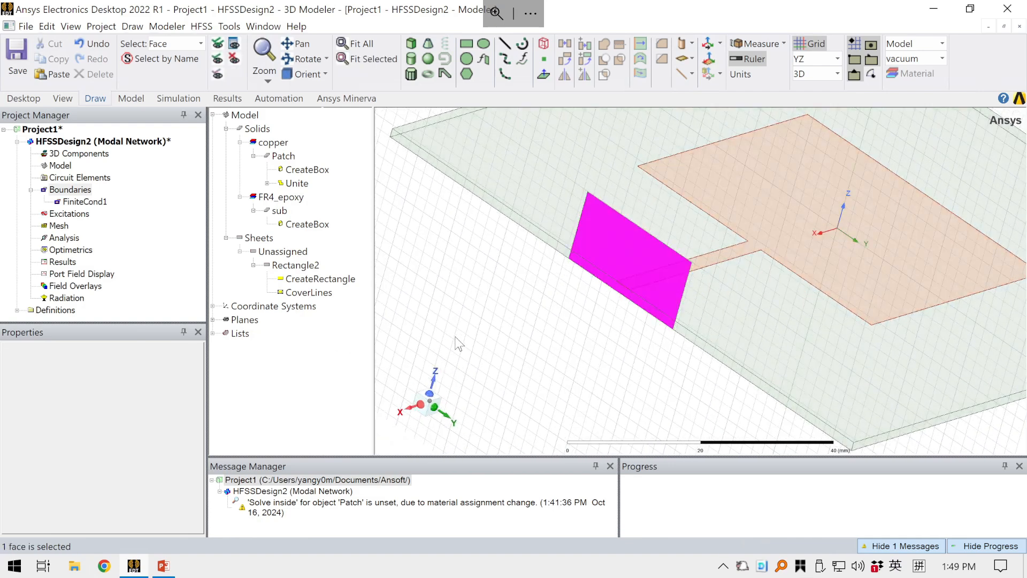
pyautogui.click(105, 143)
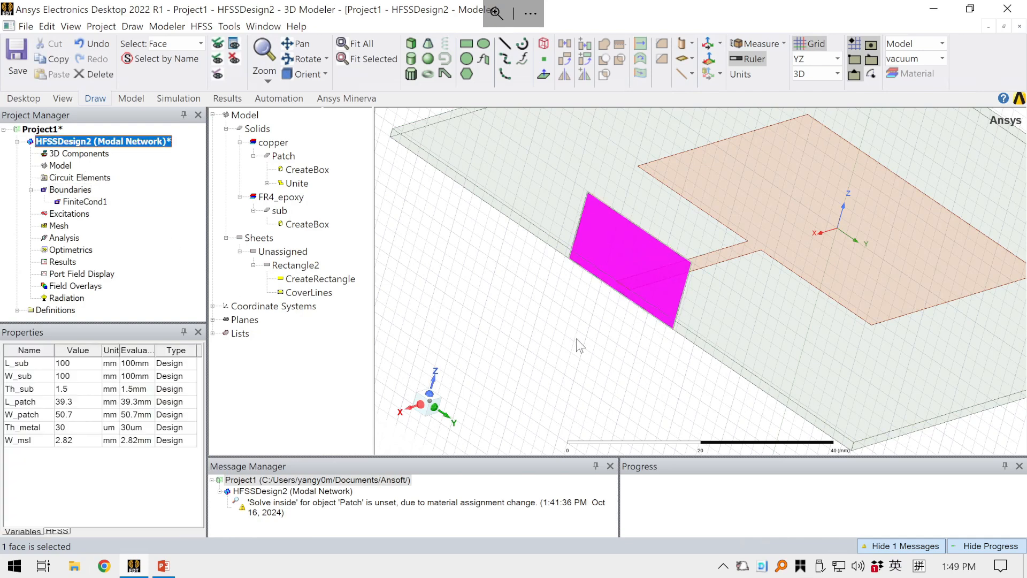
pyautogui.click(605, 231)
pyautogui.click(606, 231)
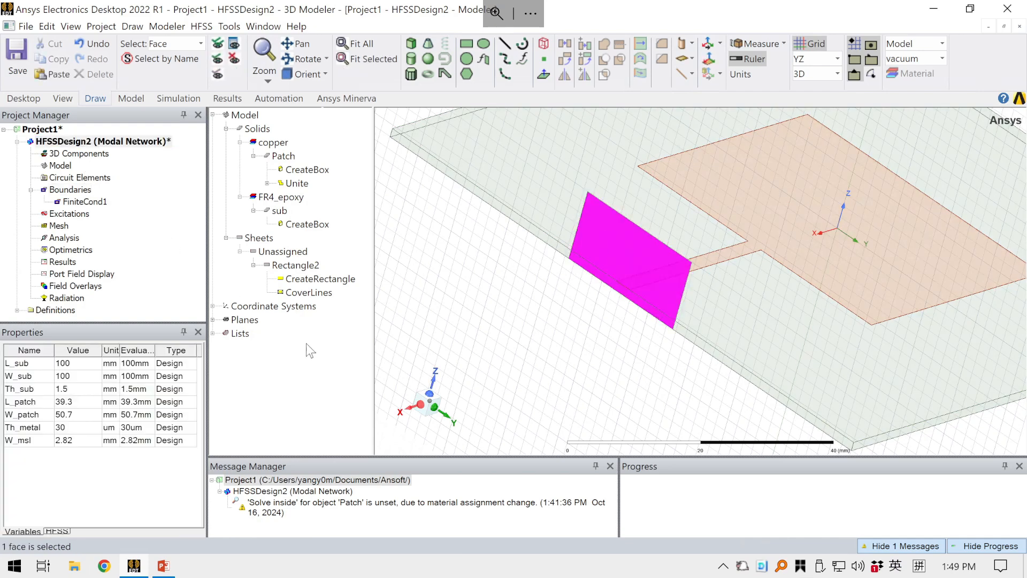
pyautogui.click(605, 230)
pyautogui.click(296, 291)
pyautogui.click(296, 265)
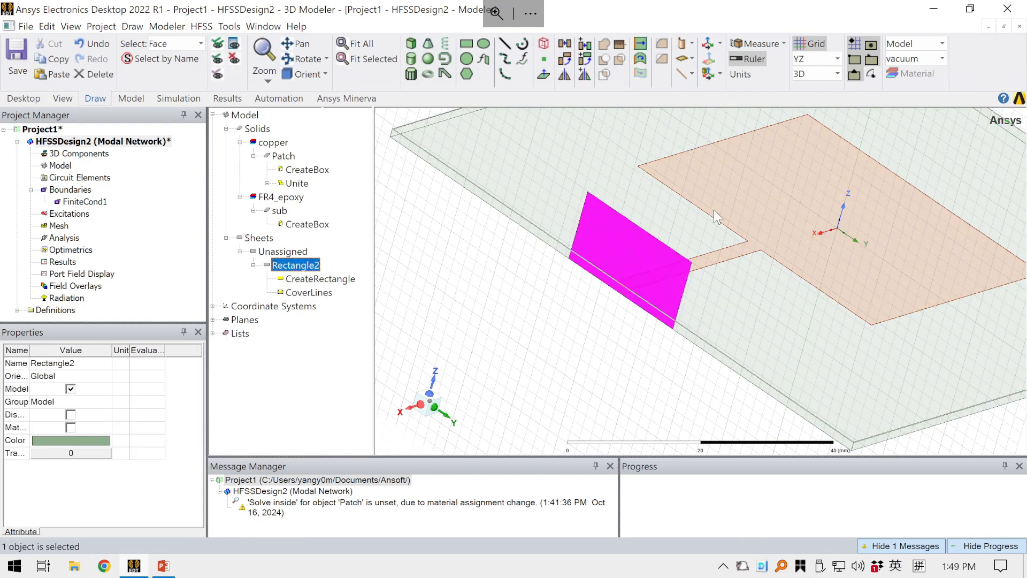
pyautogui.click(71, 440)
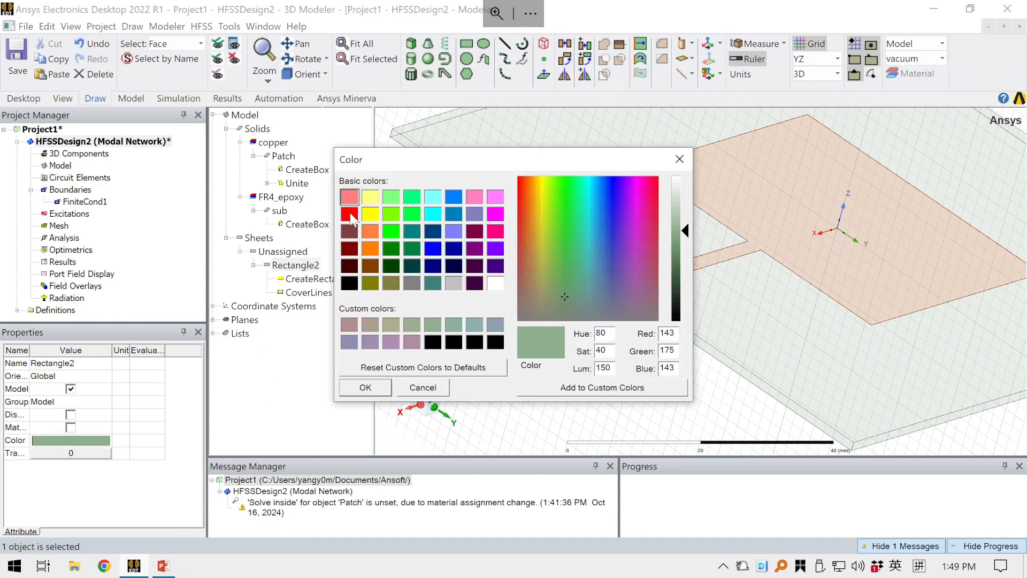
pyautogui.click(349, 214)
pyautogui.click(353, 388)
# Set the port sheet's transparency to 0.8 and deselect it.
pyautogui.click(80, 452)
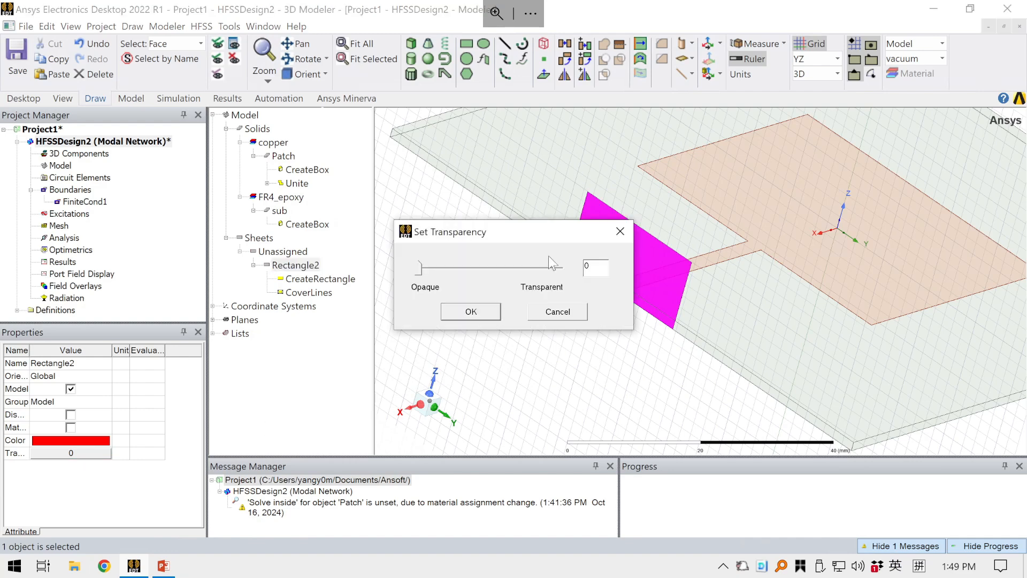
pyautogui.click(525, 272)
pyautogui.moveTo(522, 272); pyautogui.dragTo(563, 291)
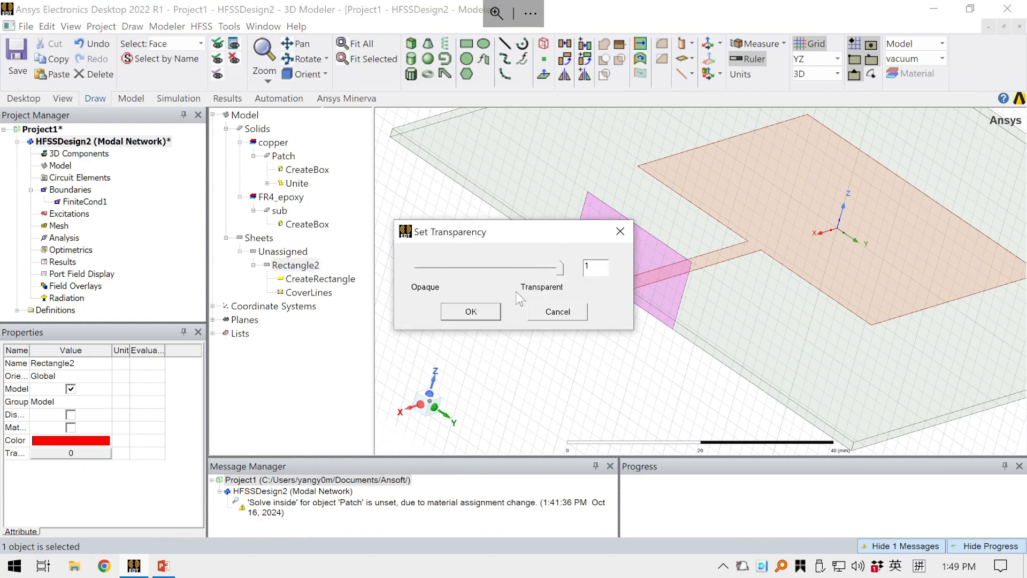
pyautogui.click(518, 267)
pyautogui.click(471, 311)
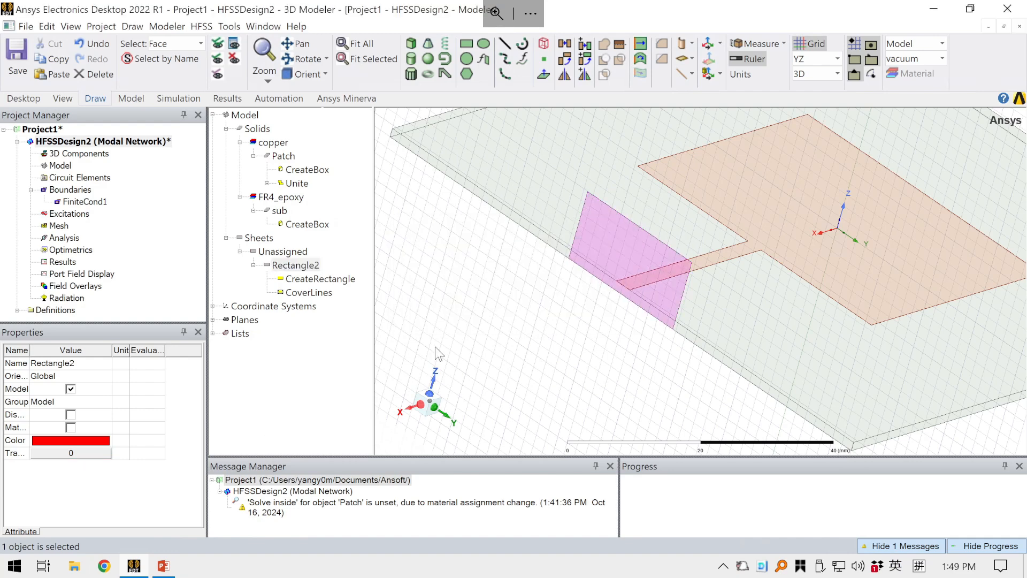
pyautogui.click(497, 307)
pyautogui.moveTo(559, 321)
pyautogui.keyDown('alt'); pyautogui.mouseDown()
pyautogui.moveTo(573, 340)
pyautogui.moveTo(647, 357)
pyautogui.moveTo(582, 374)
pyautogui.mouseUp(); pyautogui.keyUp('alt')
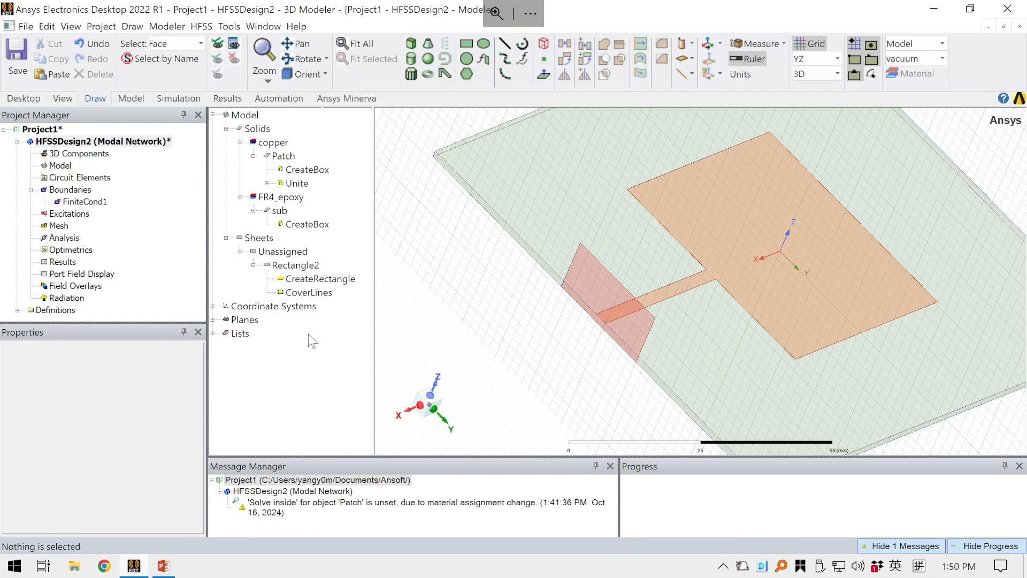
# Select the port sheet Rectangle2 and bring up the editing commands available for it.
pyautogui.click(295, 265)
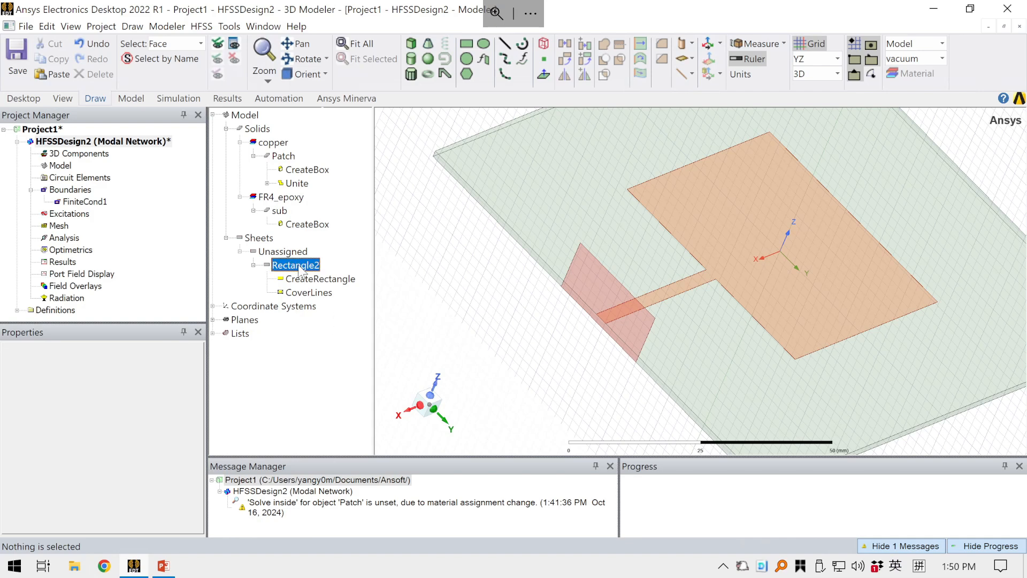
pyautogui.click(312, 399)
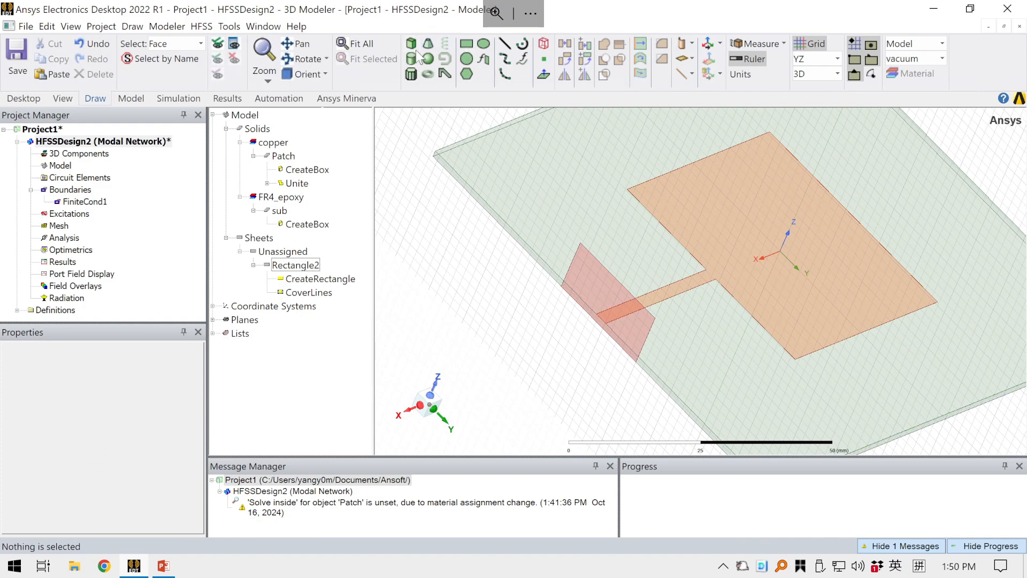
pyautogui.click(294, 266)
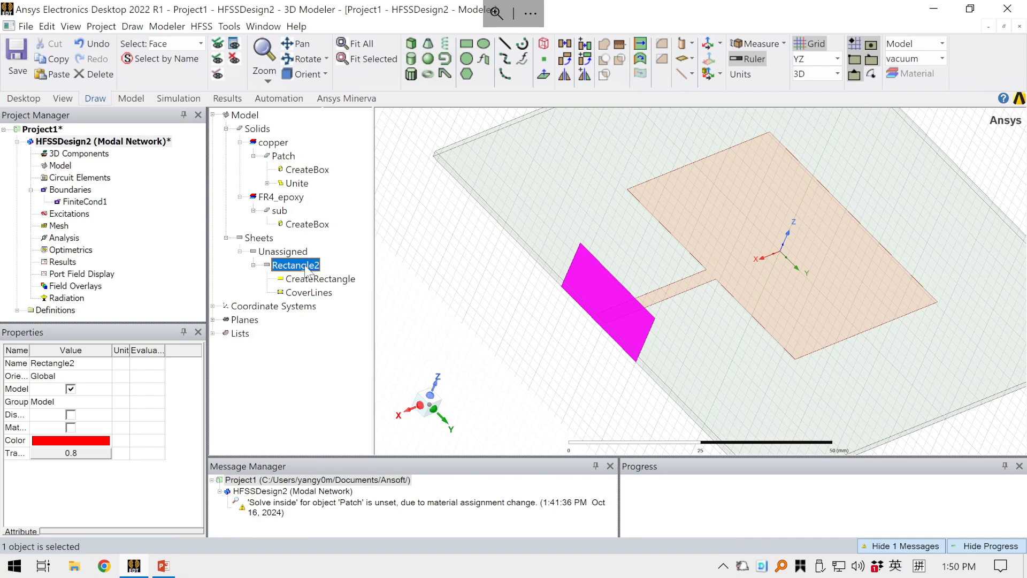
pyautogui.rightClick(306, 269)
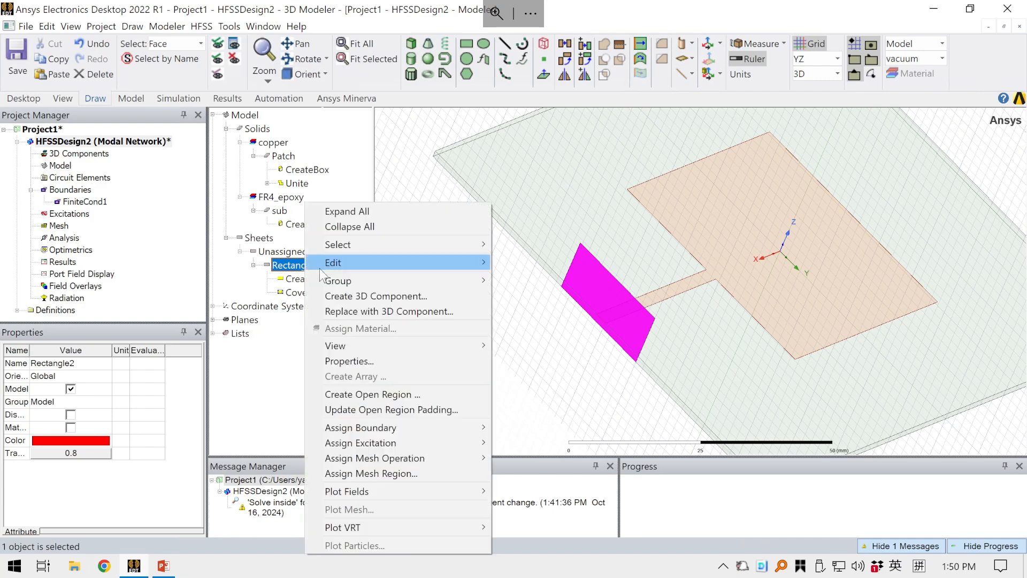
pyautogui.moveTo(404, 262)
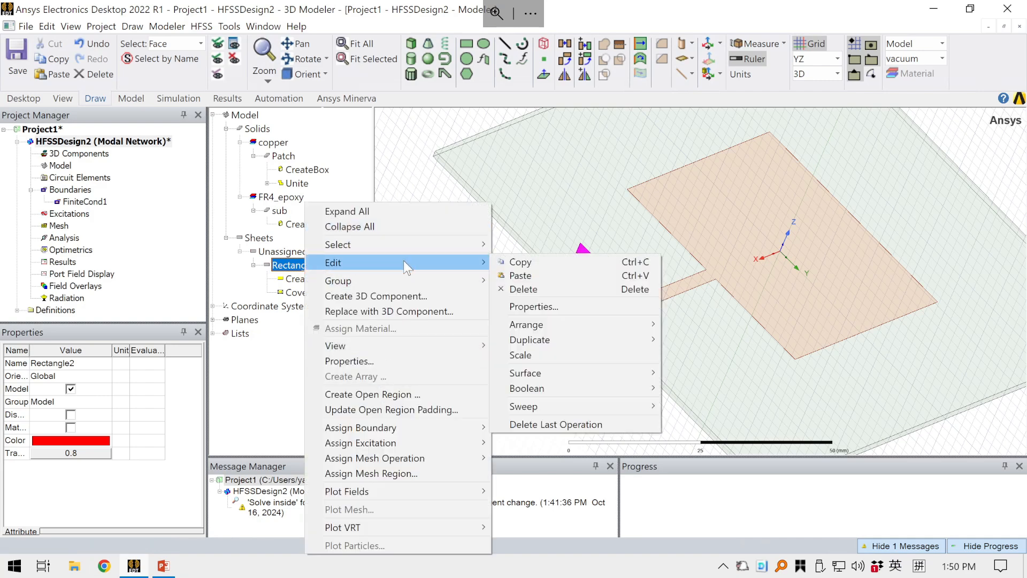
# Make a copy of the Rectangle2 sheet at the end of the feed line and select the copy.
pyautogui.click(532, 268)
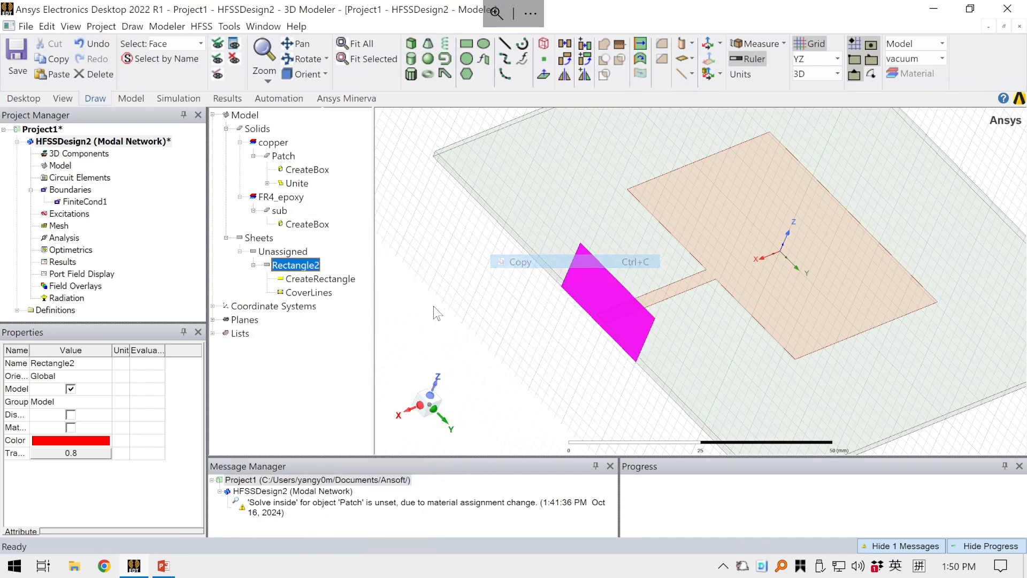
pyautogui.click(413, 278)
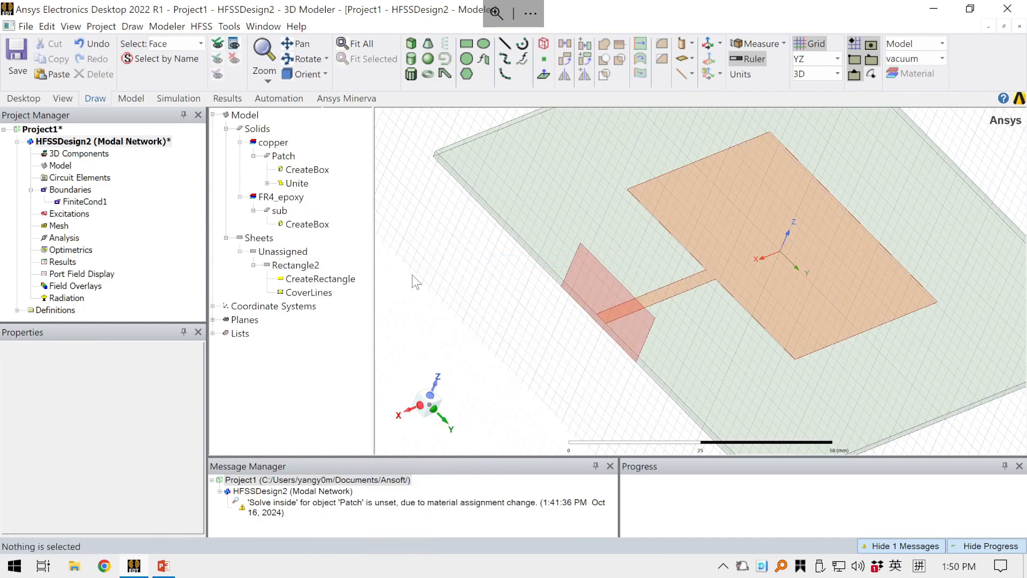
pyautogui.hotkey('ctrl', 'v')
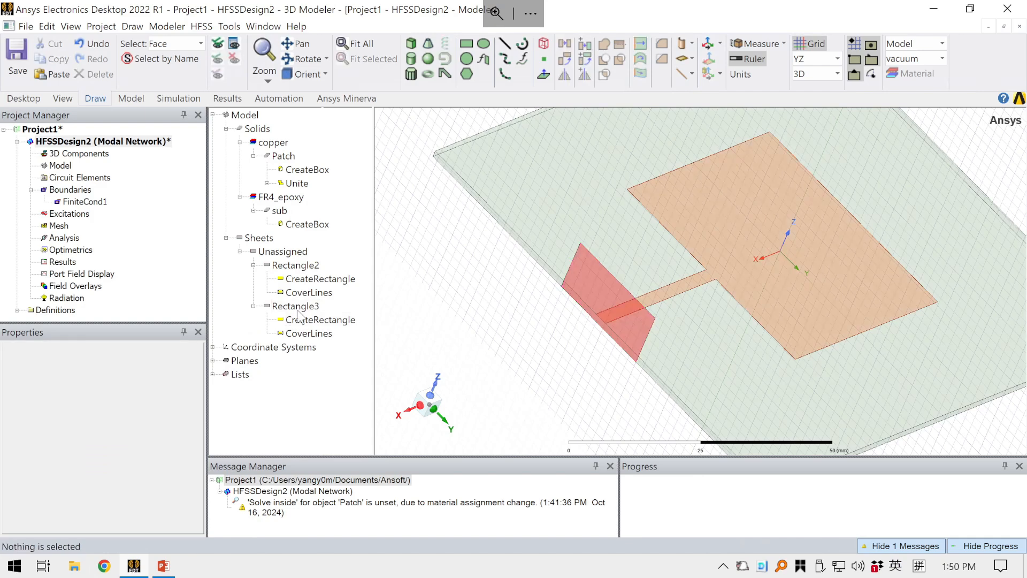
pyautogui.click(312, 268)
pyautogui.click(314, 307)
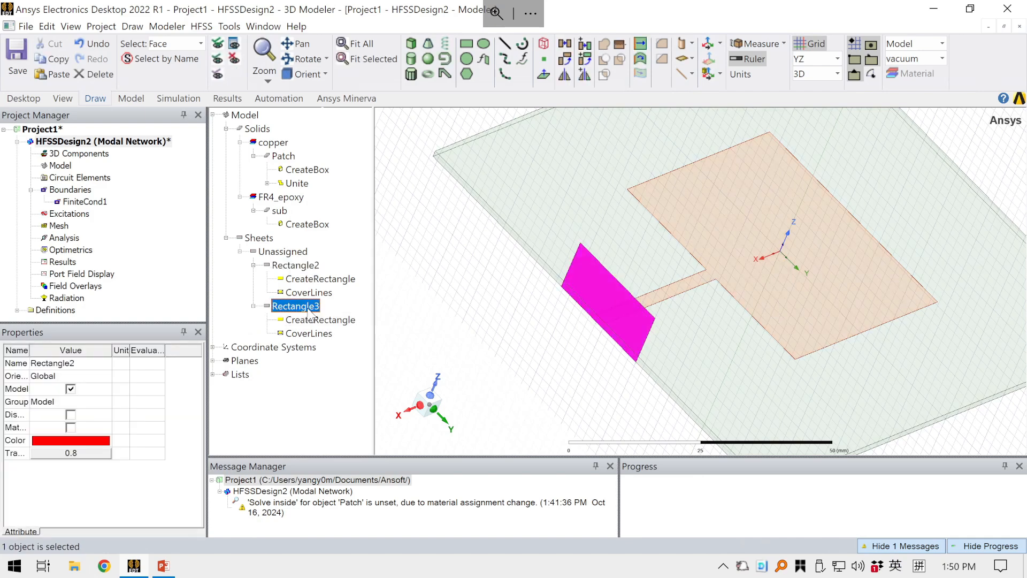
pyautogui.click(314, 268)
pyautogui.click(319, 307)
pyautogui.click(311, 267)
pyautogui.click(309, 308)
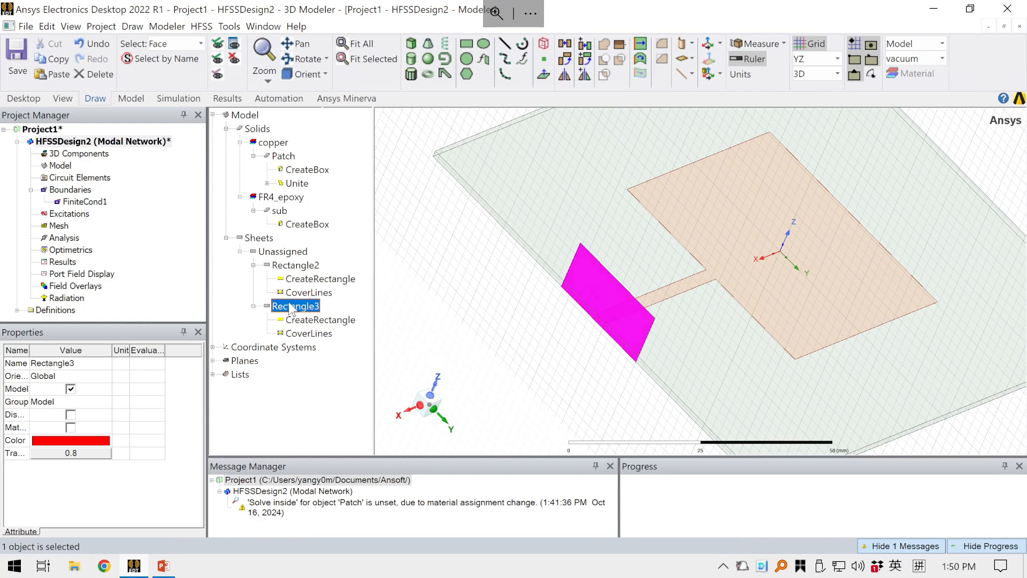
pyautogui.click(691, 58)
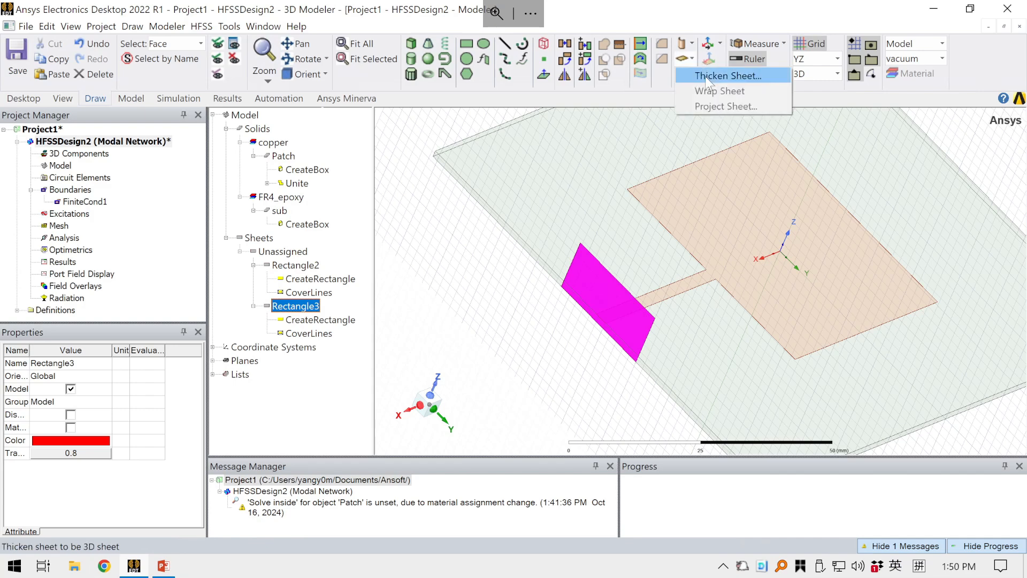
pyautogui.click(369, 320)
pyautogui.click(280, 306)
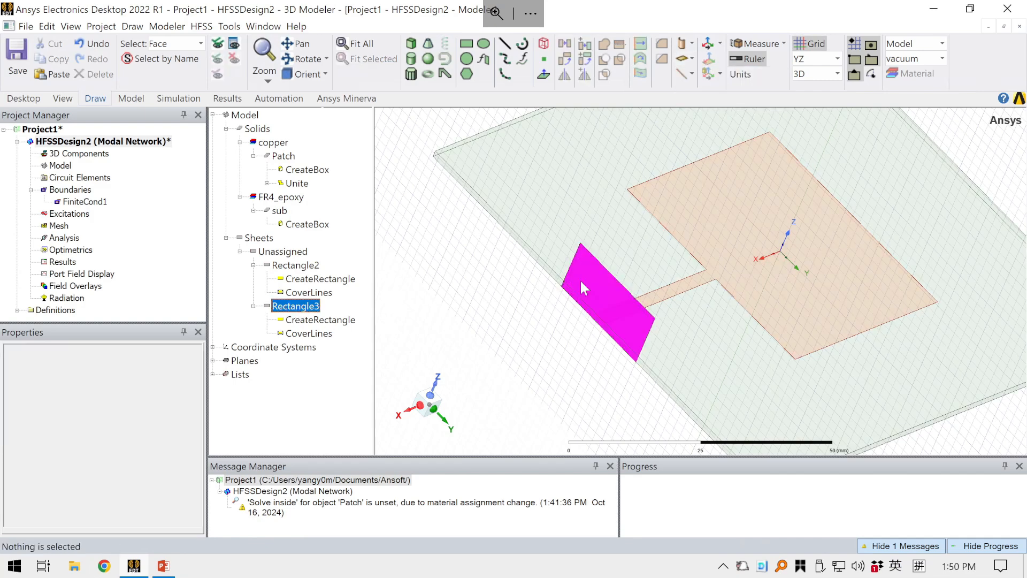
pyautogui.rightClick(587, 280)
pyautogui.press('Escape')
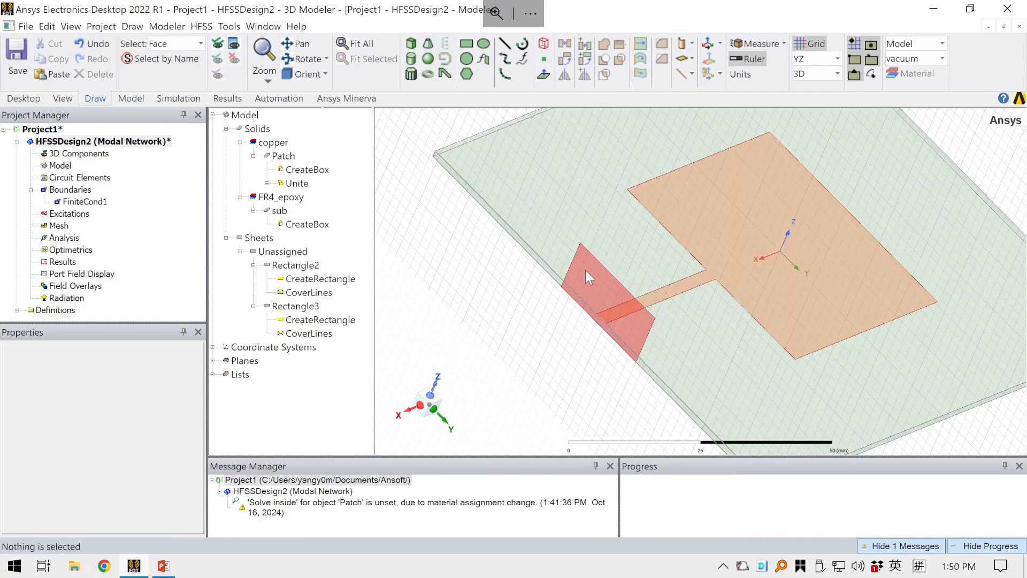
# Switch the selection mode from faces to objects.
pyautogui.rightClick(439, 274)
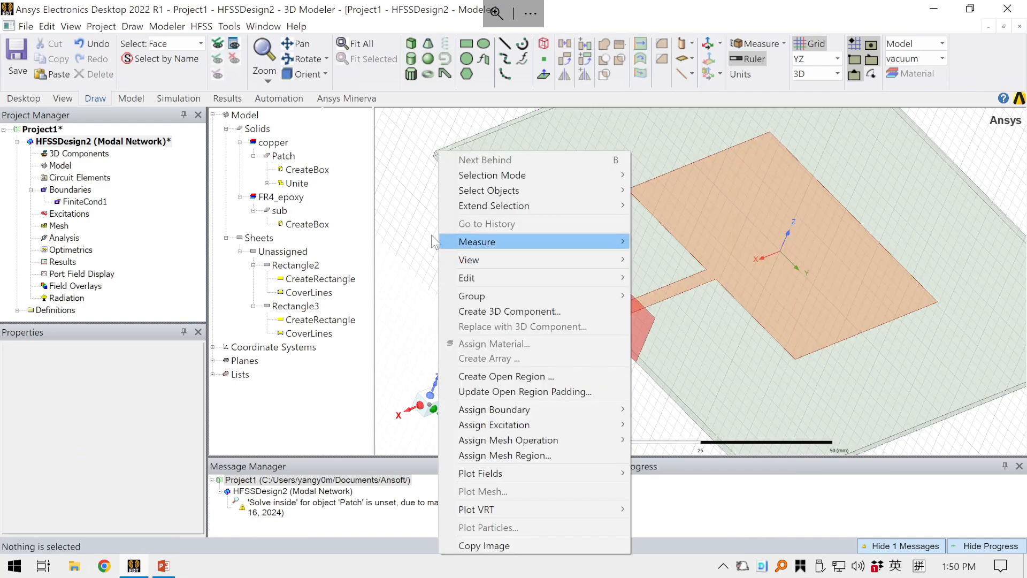
pyautogui.click(411, 253)
pyautogui.rightClick(410, 234)
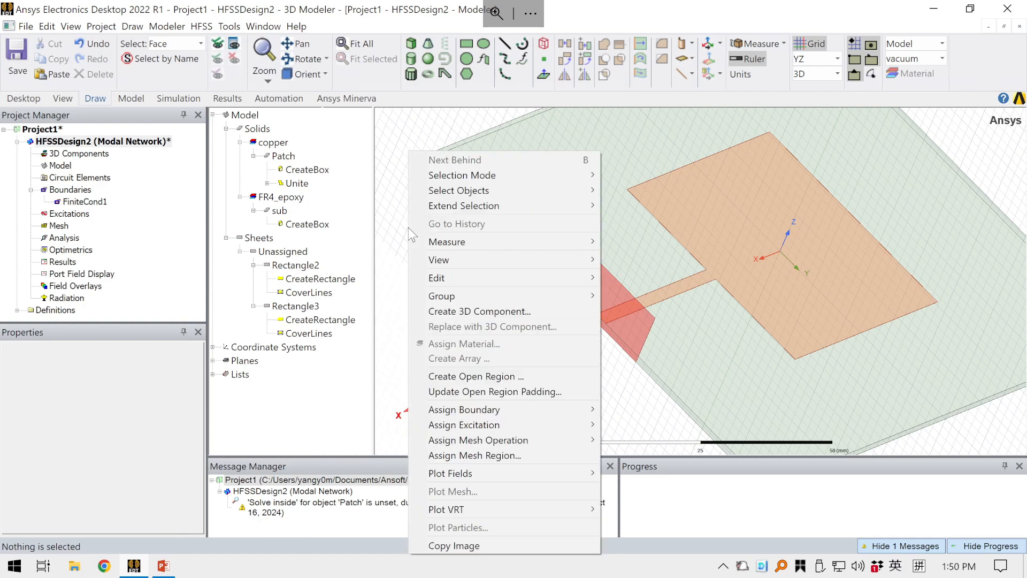
pyautogui.moveTo(476, 176)
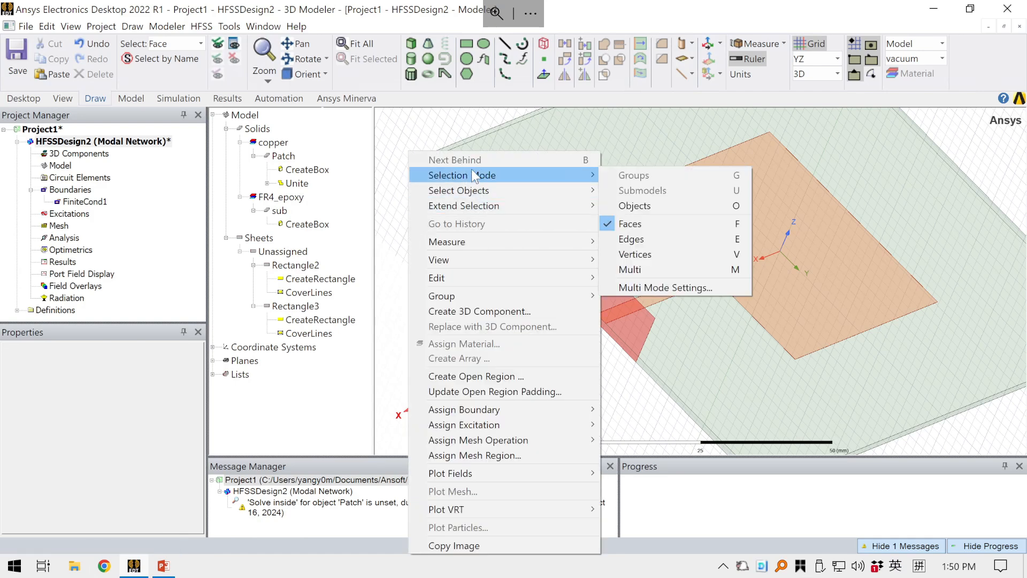
pyautogui.click(636, 206)
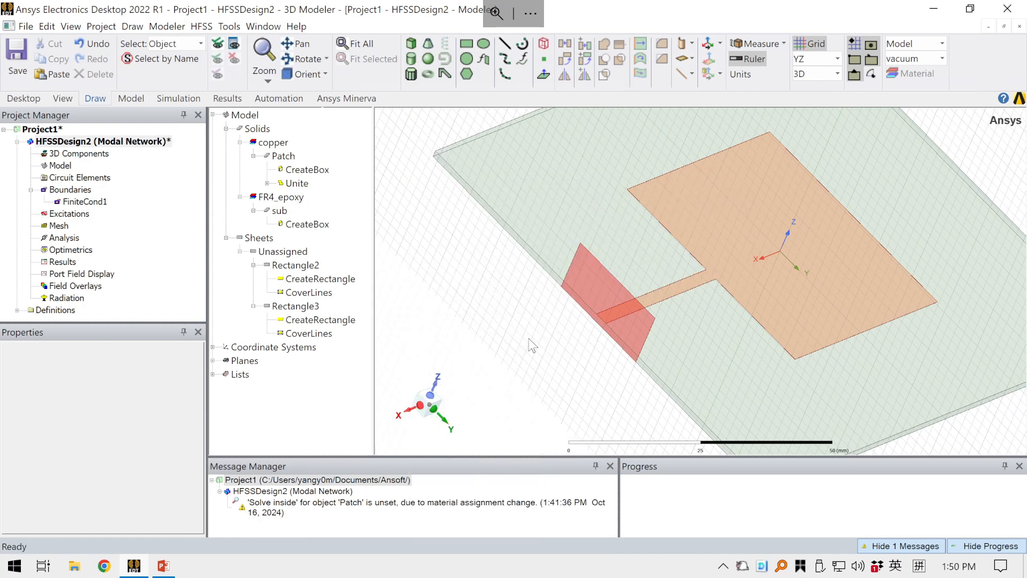
# Thicken the copied sheet Rectangle3 by 1 mm on one side only.
pyautogui.click(598, 282)
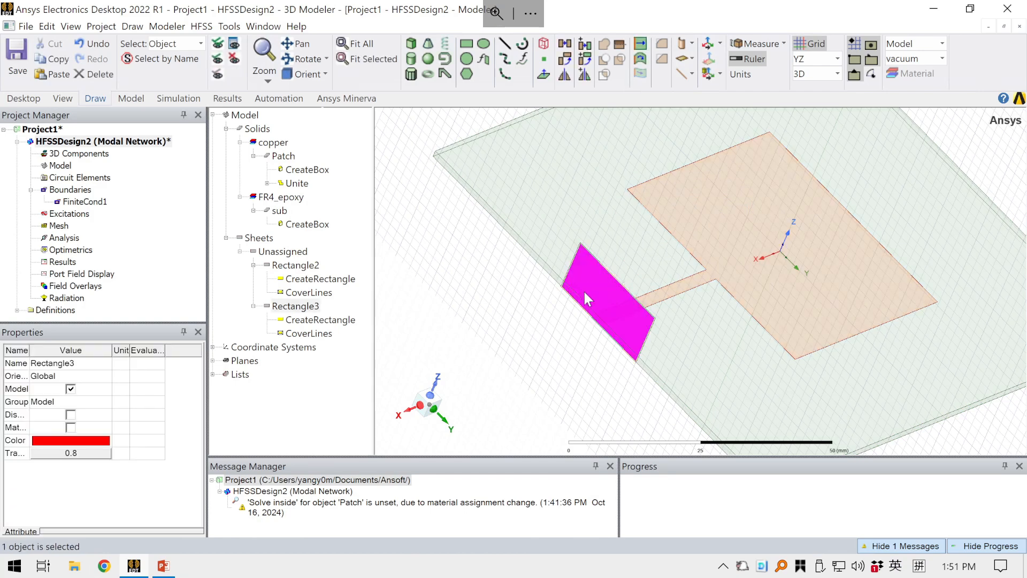
pyautogui.click(298, 309)
pyautogui.rightClick(308, 312)
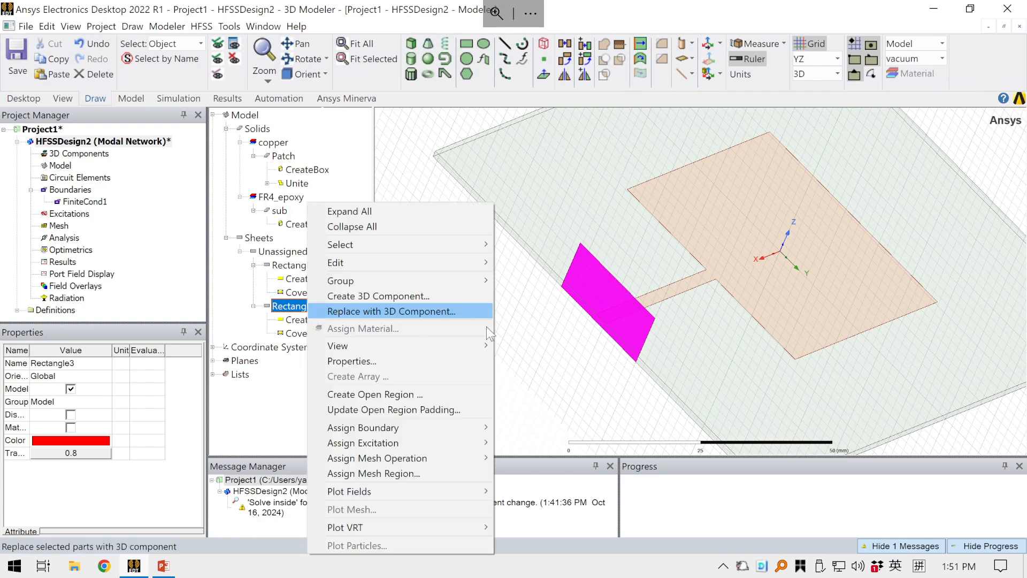
pyautogui.moveTo(446, 254)
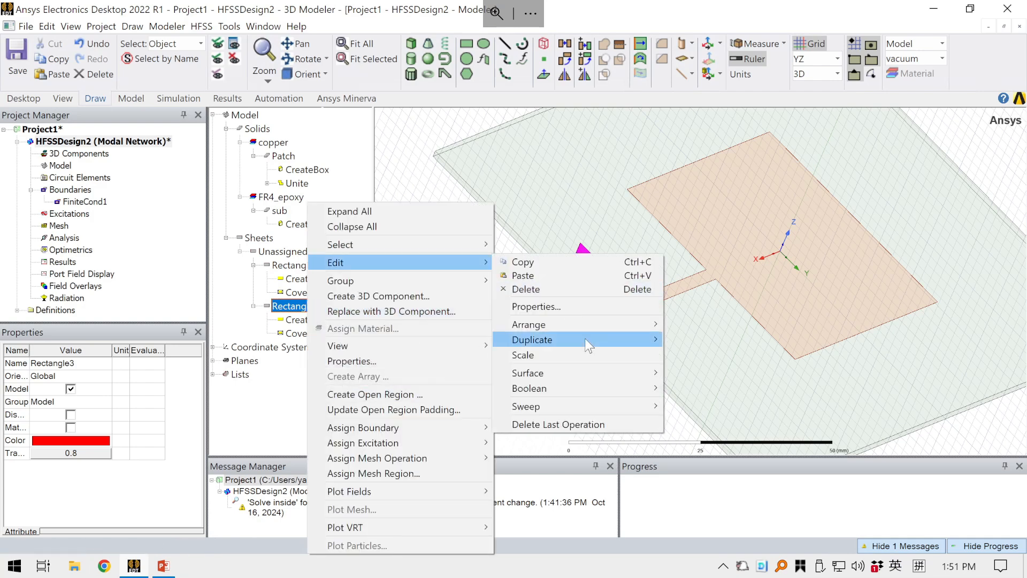
pyautogui.moveTo(551, 373)
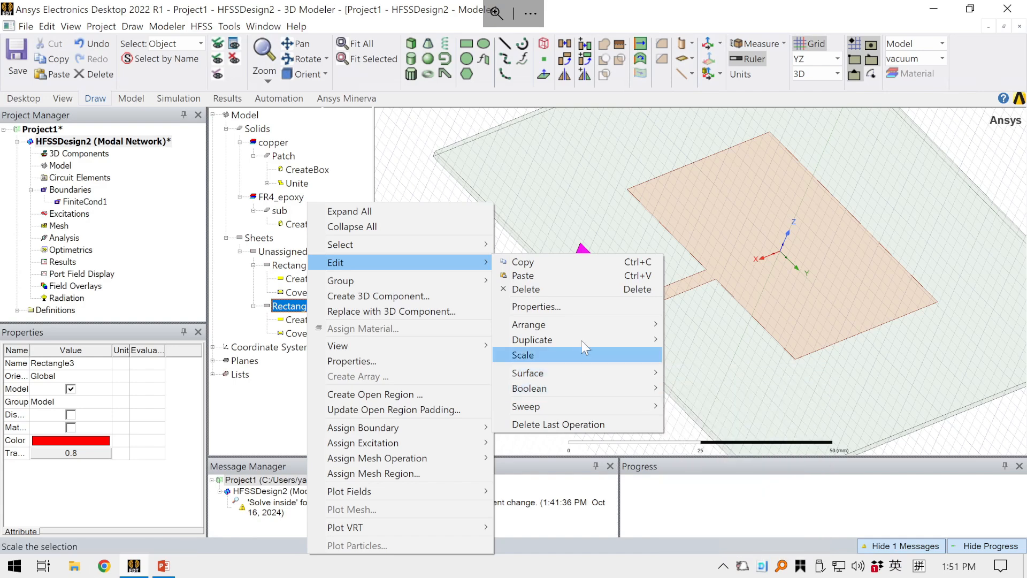
pyautogui.moveTo(595, 372)
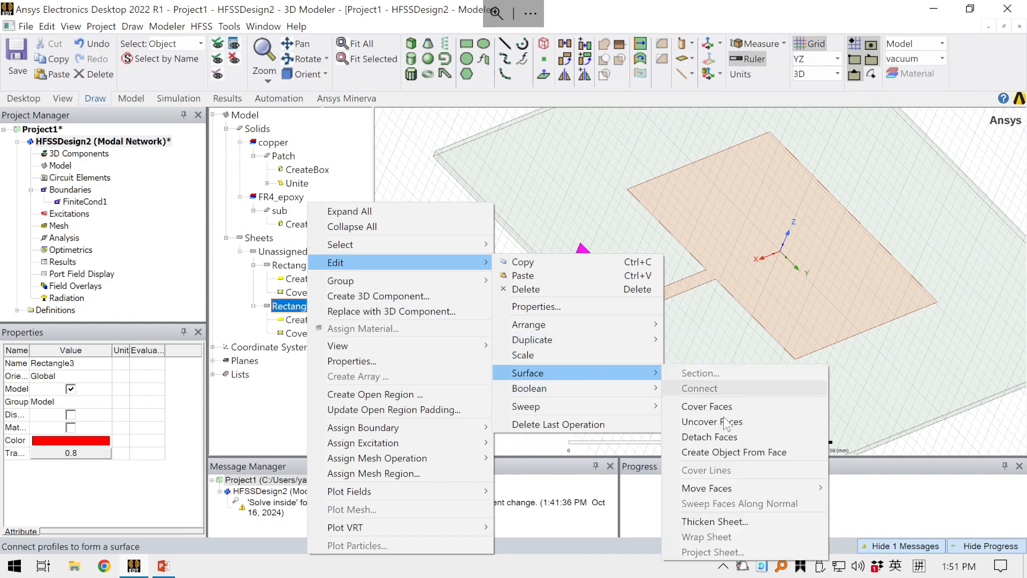
pyautogui.click(717, 521)
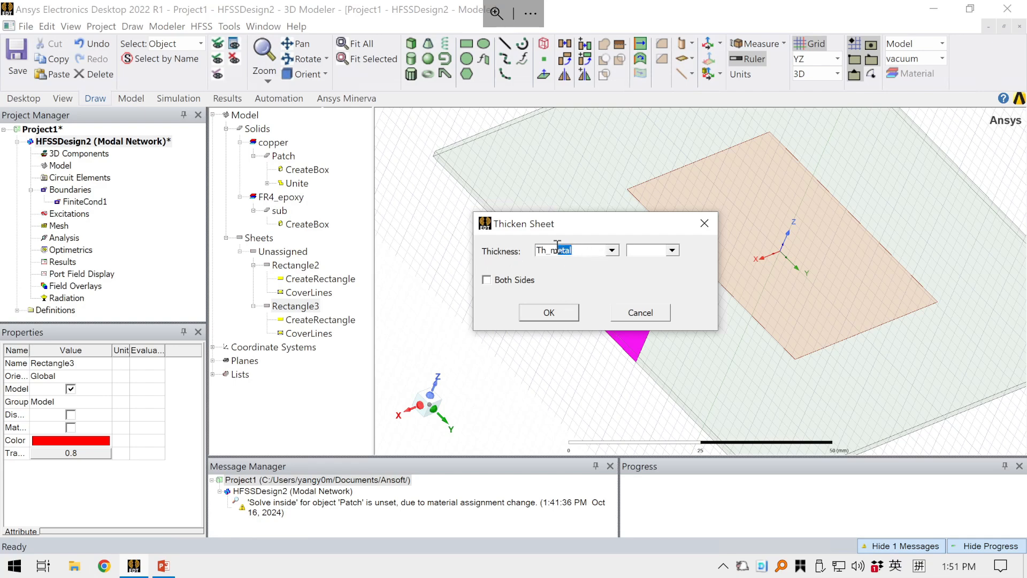
pyautogui.moveTo(558, 228); pyautogui.dragTo(412, 224)
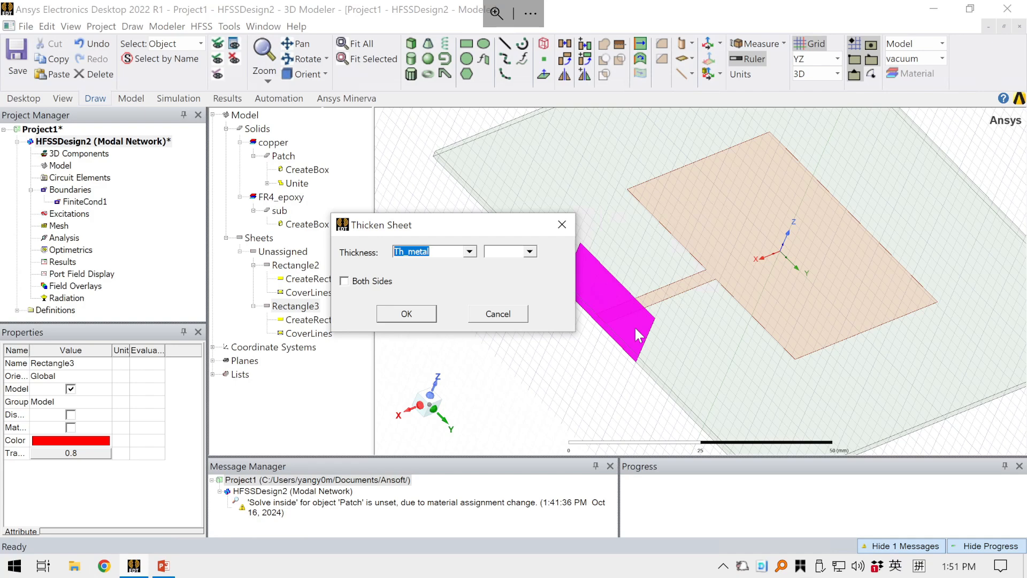
pyautogui.write('1mm')
pyautogui.press('Return')
pyautogui.click(546, 332)
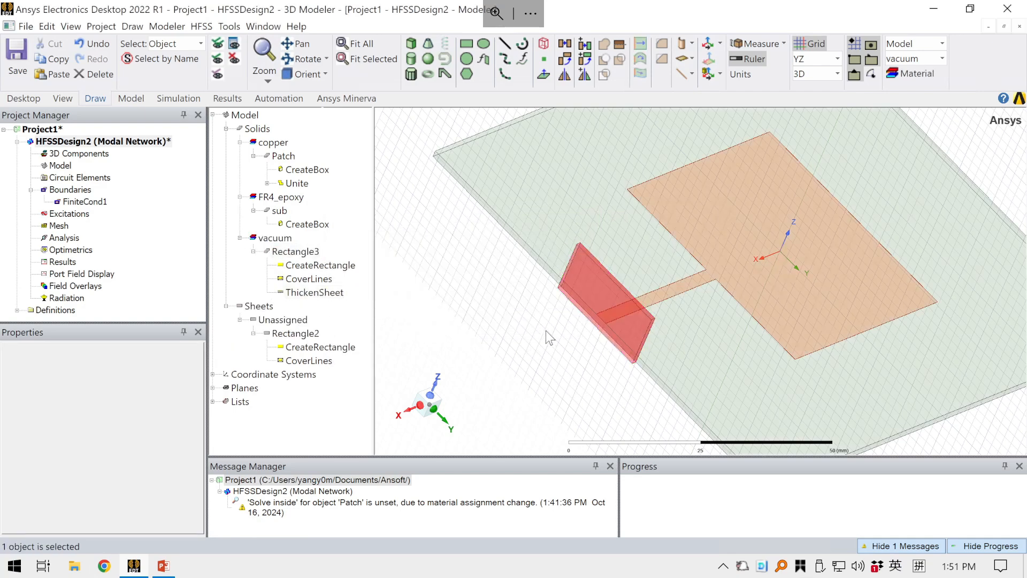
# Try a ThickenSheet thickness of -1 mm for Rectangle3 and apply it.
pyautogui.scroll(1, 546, 332)
pyautogui.moveTo(567, 346)
pyautogui.mouseDown(button='middle')
pyautogui.moveTo(534, 340)
pyautogui.moveTo(504, 362)
pyautogui.moveTo(506, 389)
pyautogui.moveTo(527, 375)
pyautogui.moveTo(534, 426)
pyautogui.mouseUp(button='middle')
pyautogui.scroll(4, 502, 359)
pyautogui.scroll(3, 510, 354)
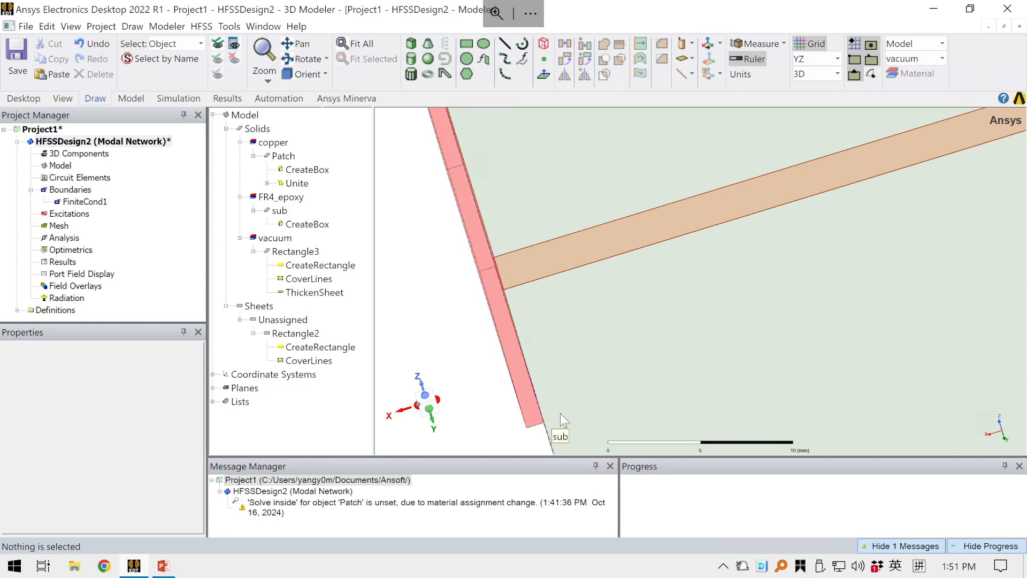
pyautogui.doubleClick(320, 294)
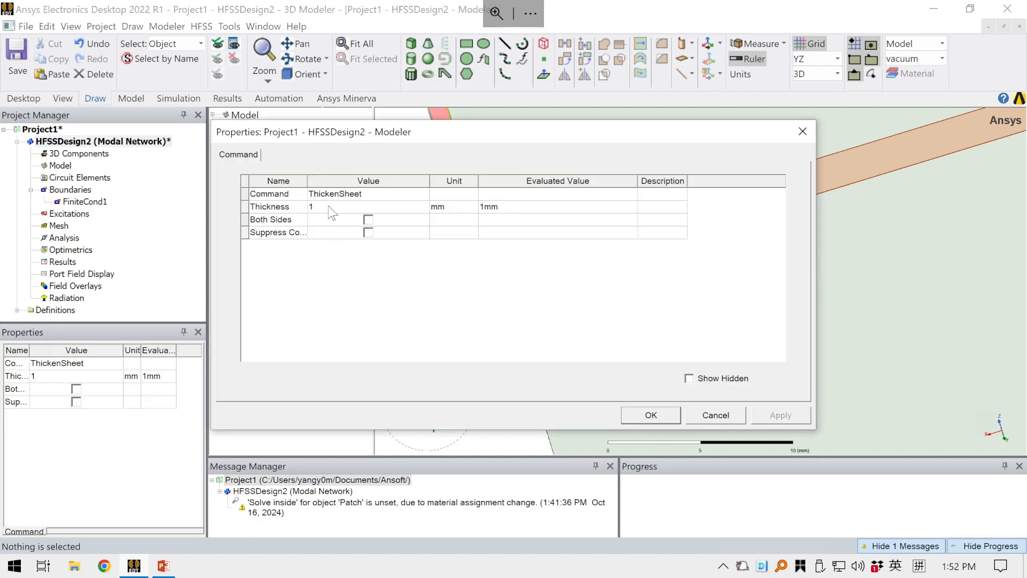
pyautogui.click(321, 208)
pyautogui.click(311, 206)
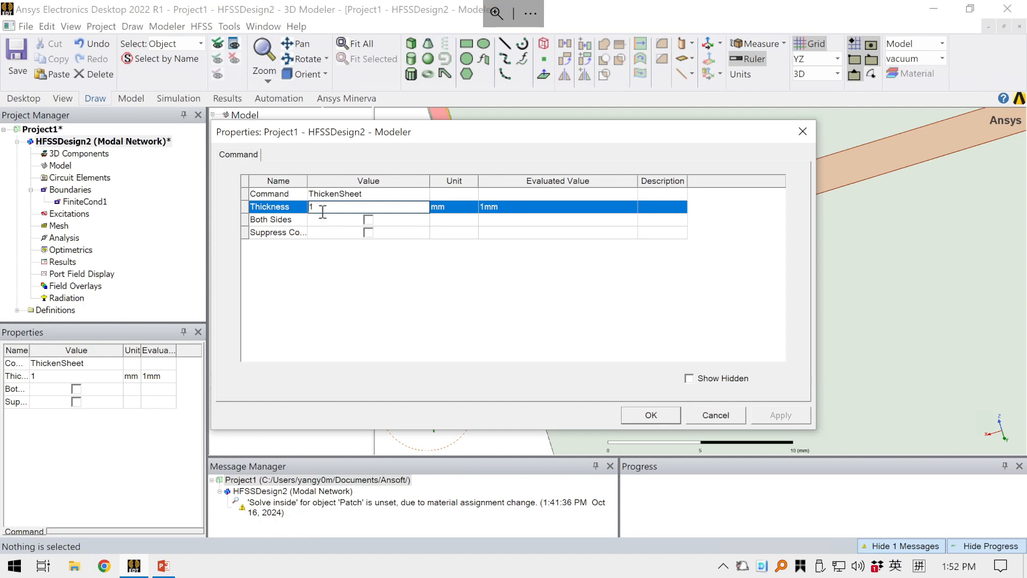
pyautogui.click(549, 330)
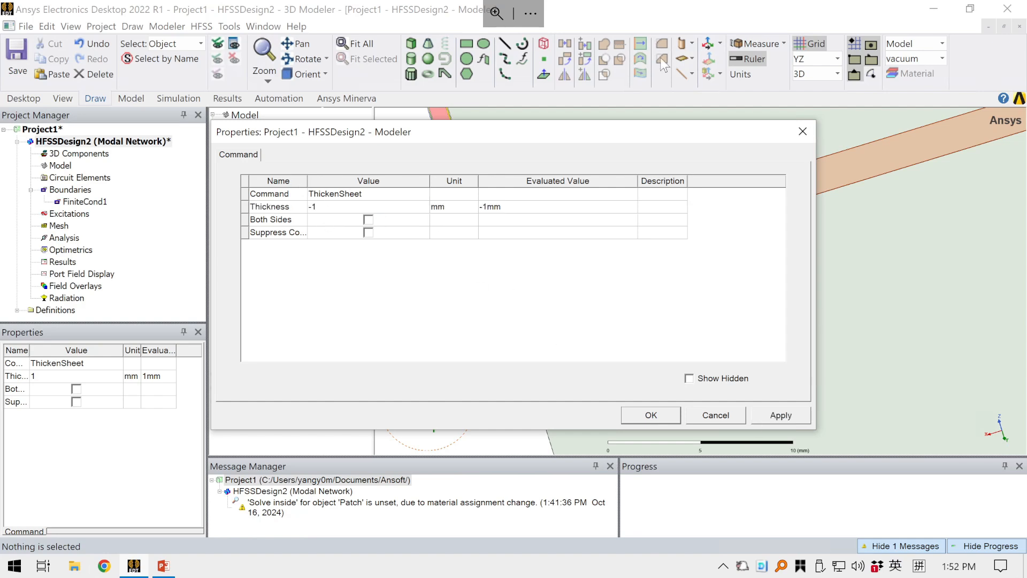
pyautogui.moveTo(626, 132); pyautogui.dragTo(319, 231)
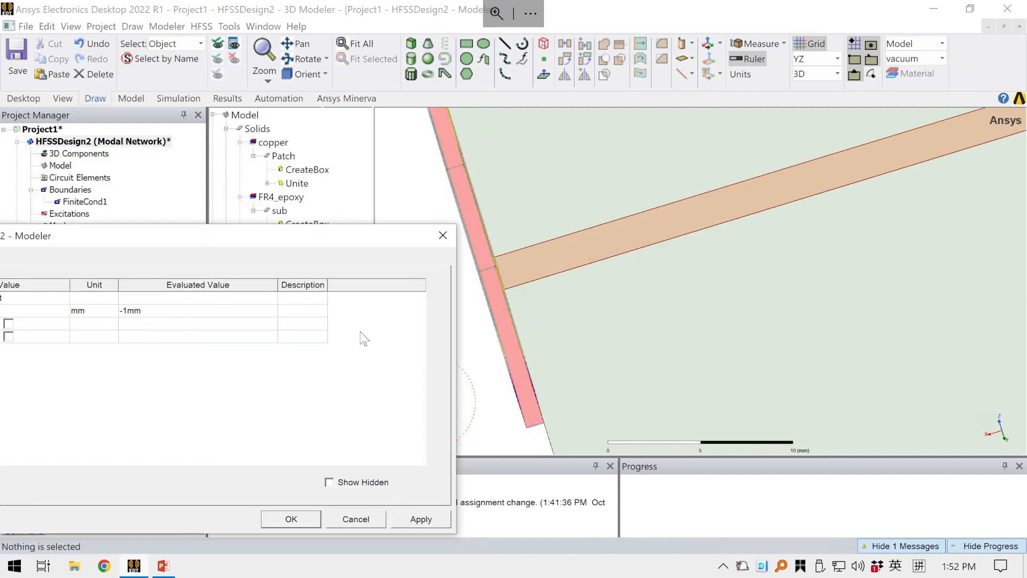
pyautogui.click(440, 522)
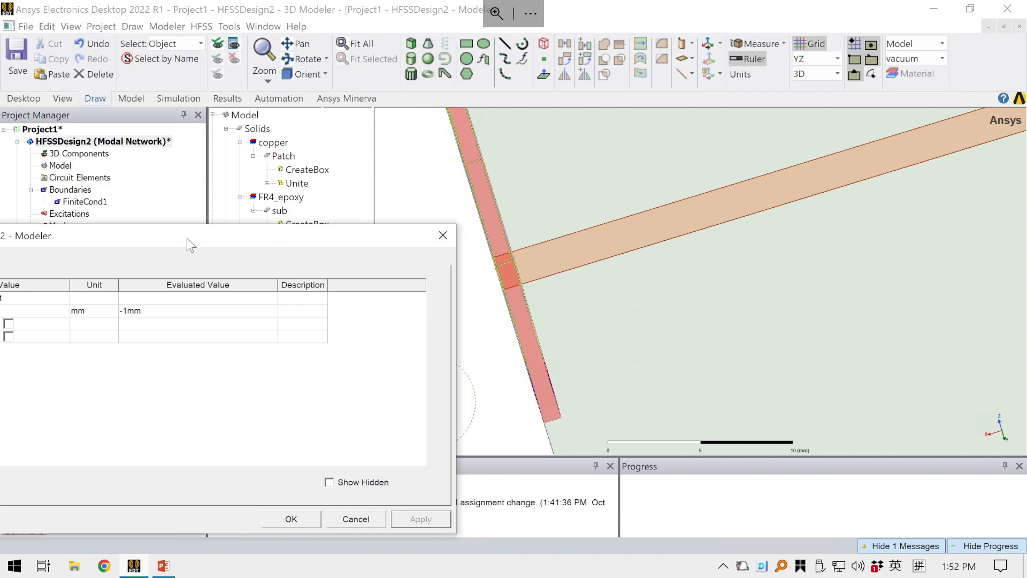
# Set the ThickenSheet thickness of Rectangle3 back to 1 mm, apply it and close the properties.
pyautogui.moveTo(191, 245); pyautogui.dragTo(260, 249)
pyautogui.click(30, 315)
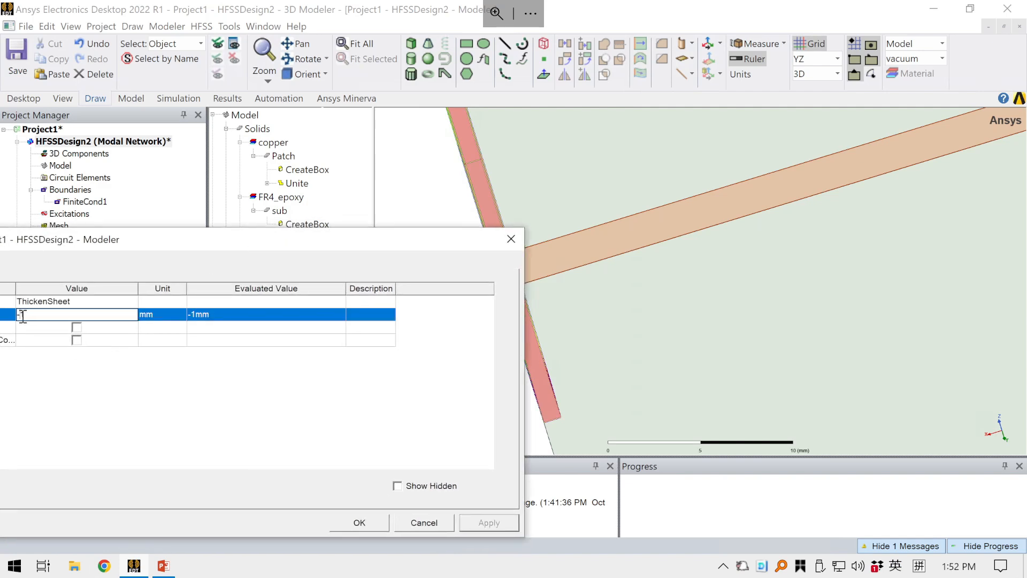
pyautogui.moveTo(211, 240); pyautogui.dragTo(191, 231)
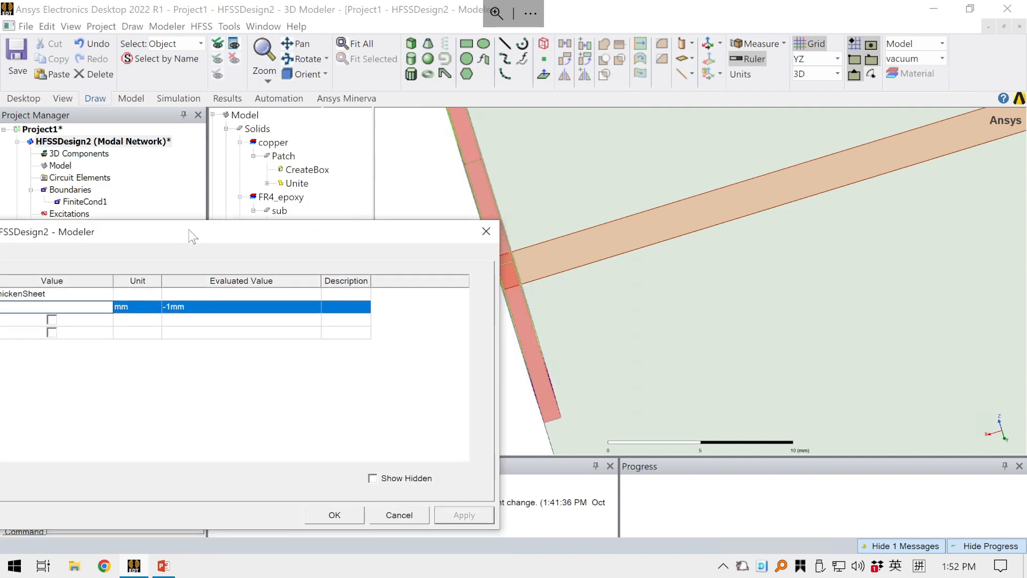
pyautogui.click(469, 514)
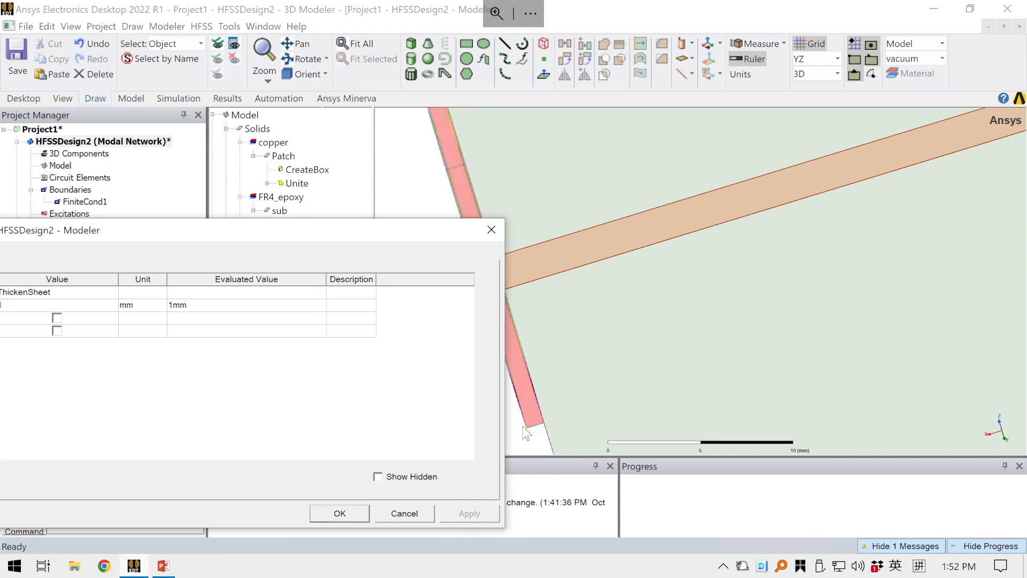
pyautogui.click(491, 230)
pyautogui.click(438, 312)
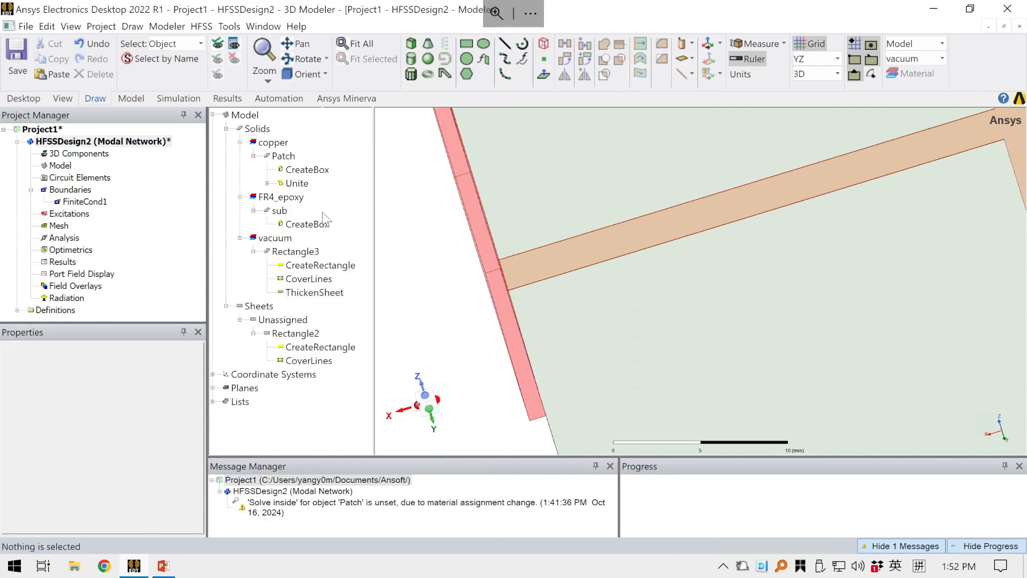
# Assign the pec material from the system library to the thickened Rectangle3.
pyautogui.click(295, 252)
pyautogui.rightClick(293, 253)
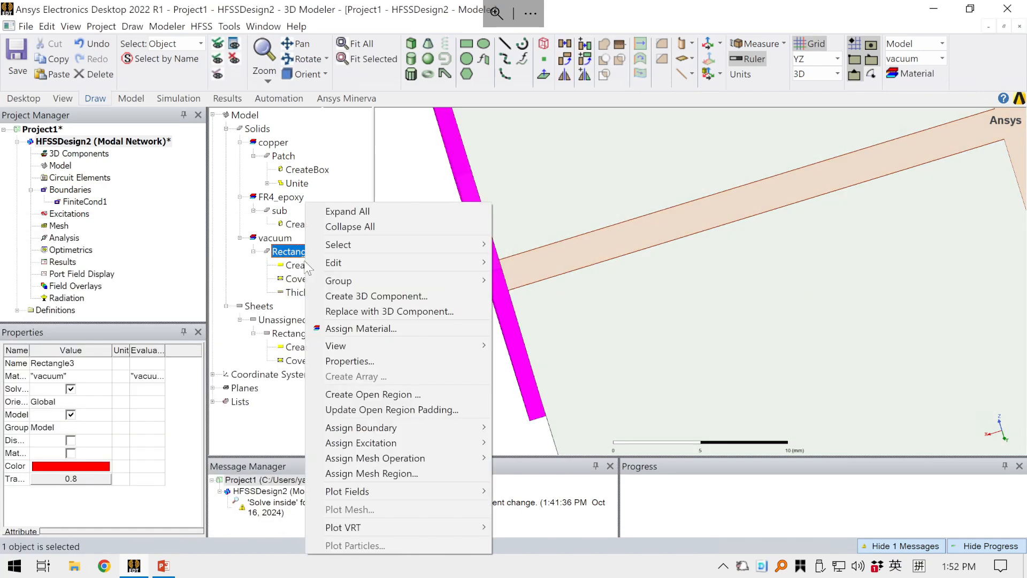
pyautogui.click(362, 330)
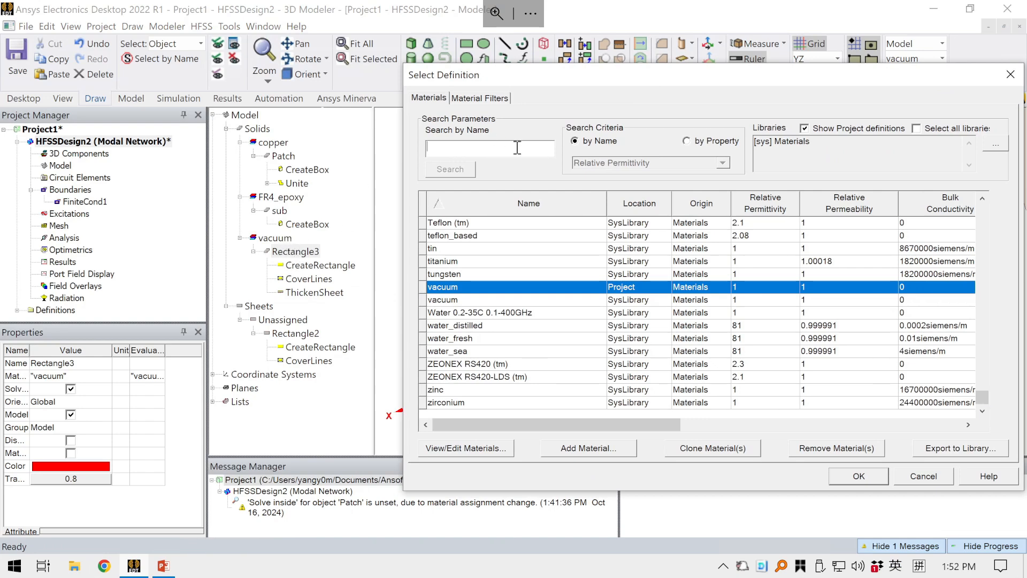
pyautogui.write('pec')
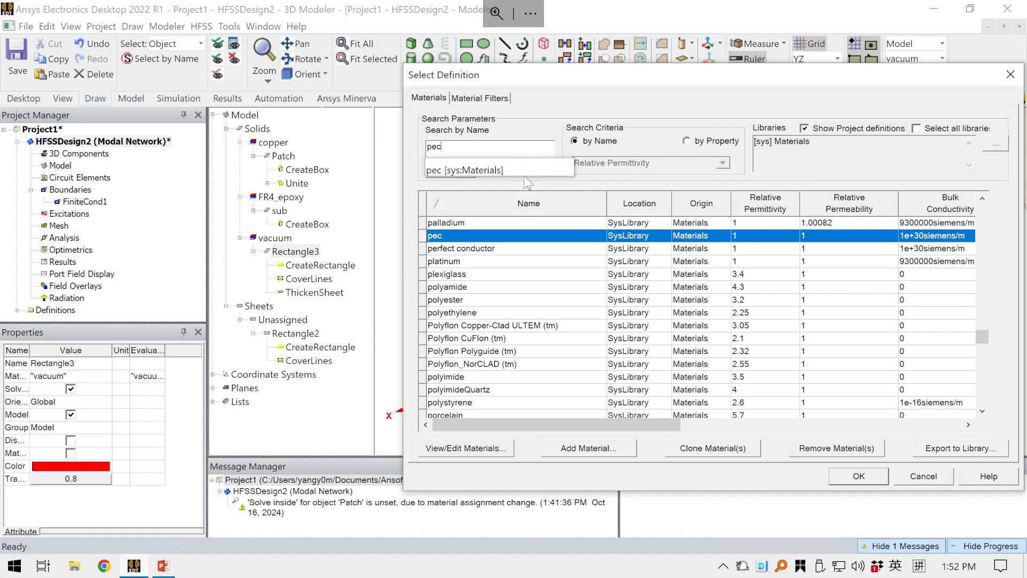
pyautogui.click(455, 170)
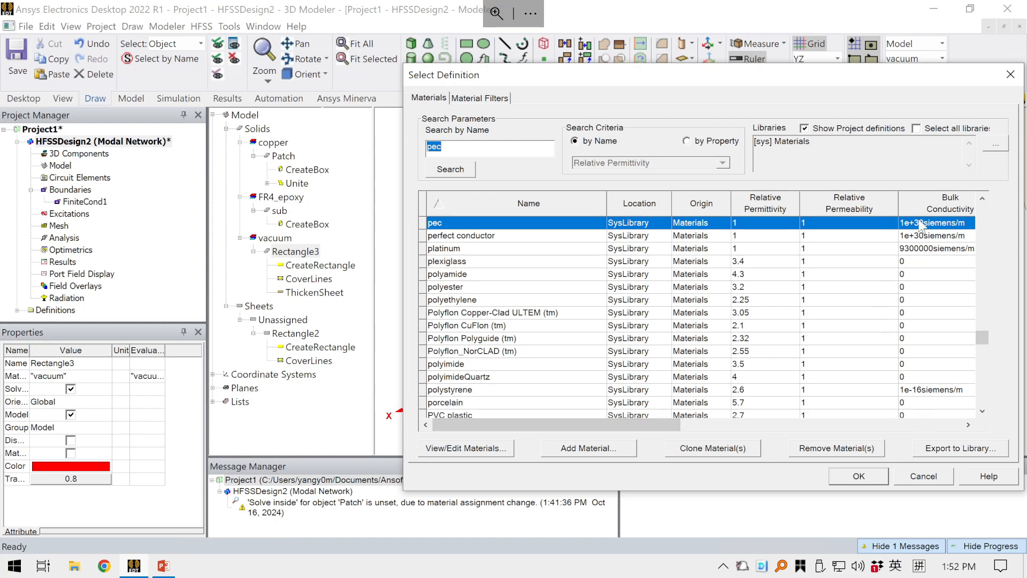
pyautogui.click(861, 477)
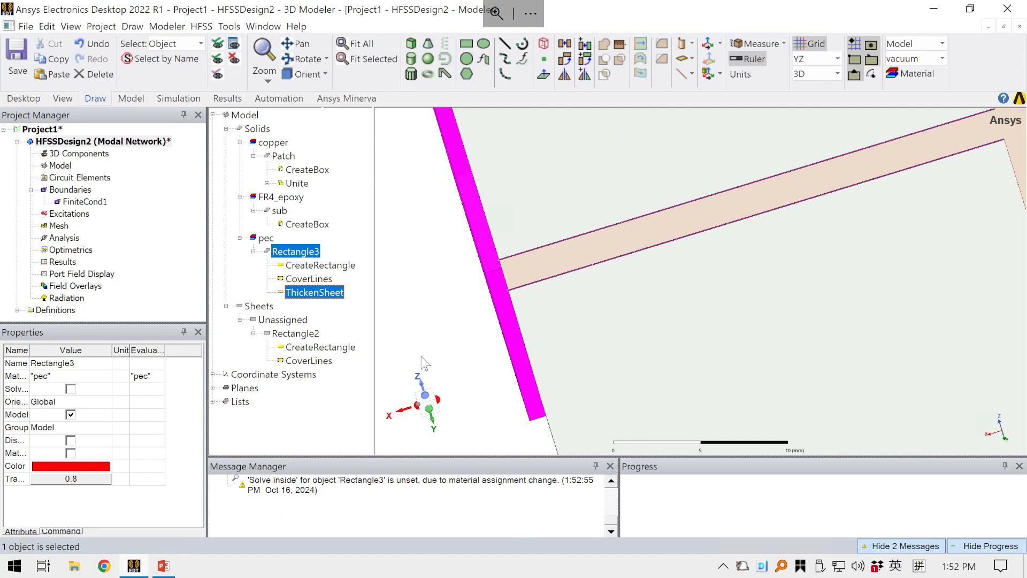
# Inspect the PEC plate at the feed line's end from an oblique view, and switch to the patch antenna slides in PowerPoint.
pyautogui.click(454, 316)
pyautogui.scroll(-5, 477, 279)
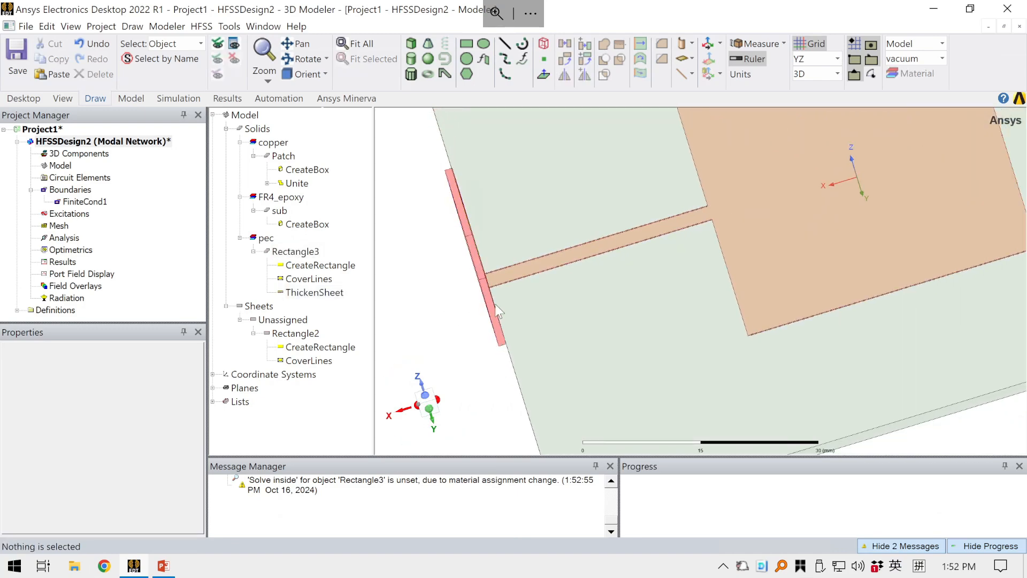
pyautogui.moveTo(643, 258)
pyautogui.mouseDown(button='middle')
pyautogui.moveTo(658, 247)
pyautogui.moveTo(650, 251)
pyautogui.mouseUp(button='middle')
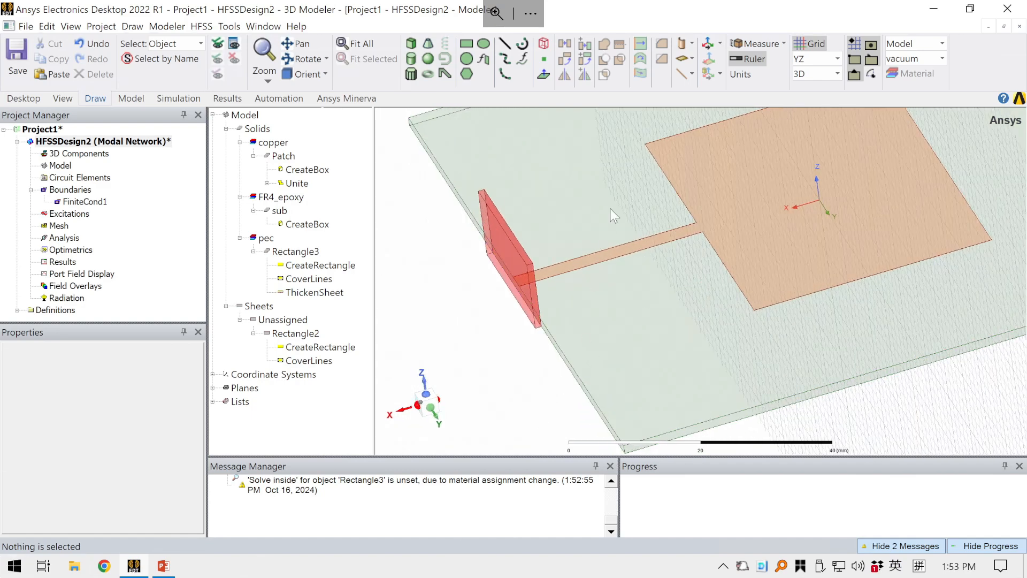
pyautogui.scroll(-2, 627, 179)
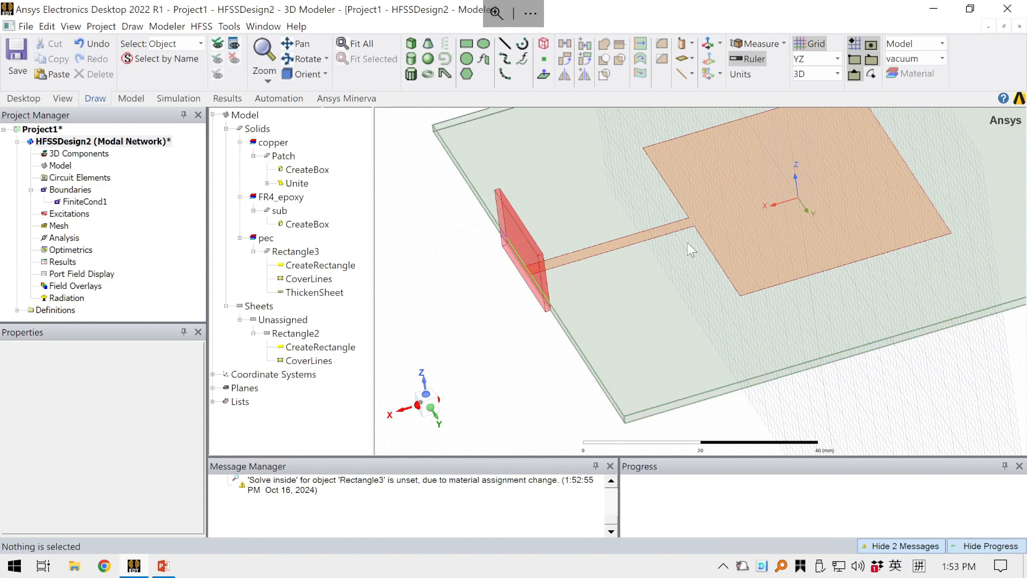
pyautogui.scroll(3, 672, 216)
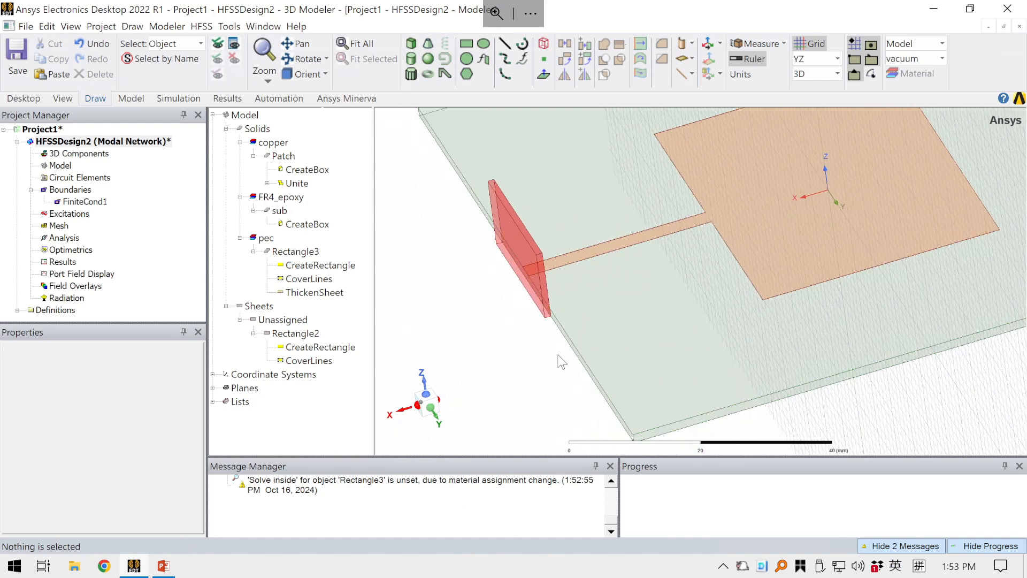
pyautogui.scroll(-2, 649, 284)
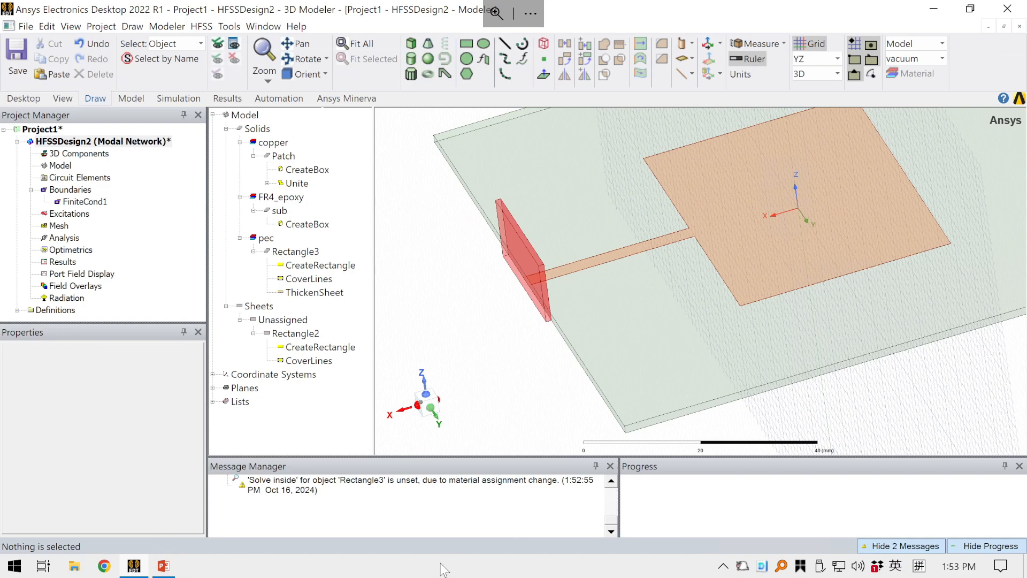
pyautogui.click(170, 570)
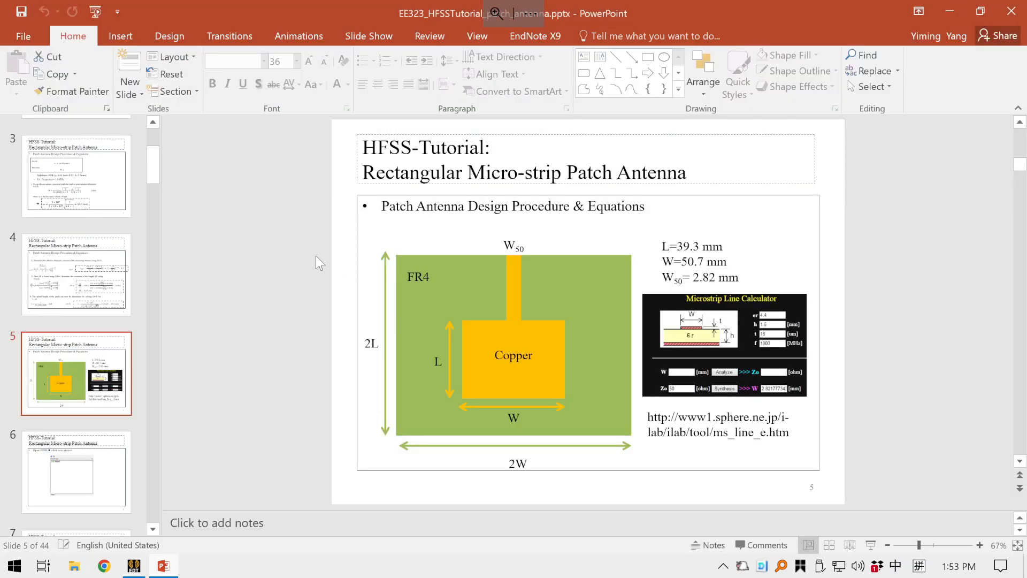
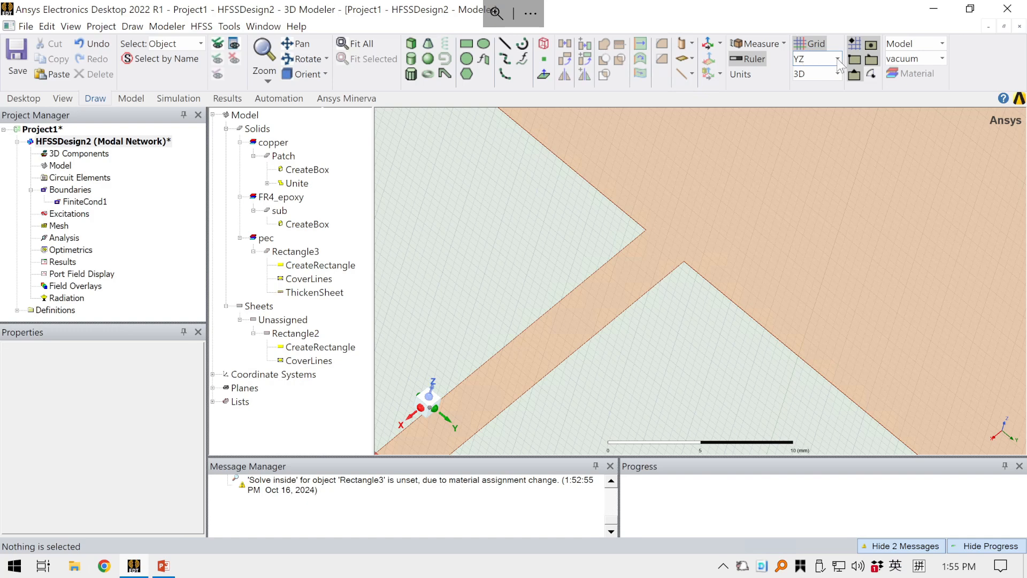
# Draw a box about 6.15 × 2.09 × 1.47 mm in the XY plane, starting at the patch–feed line corner and extending over the patch.
pyautogui.click(837, 59)
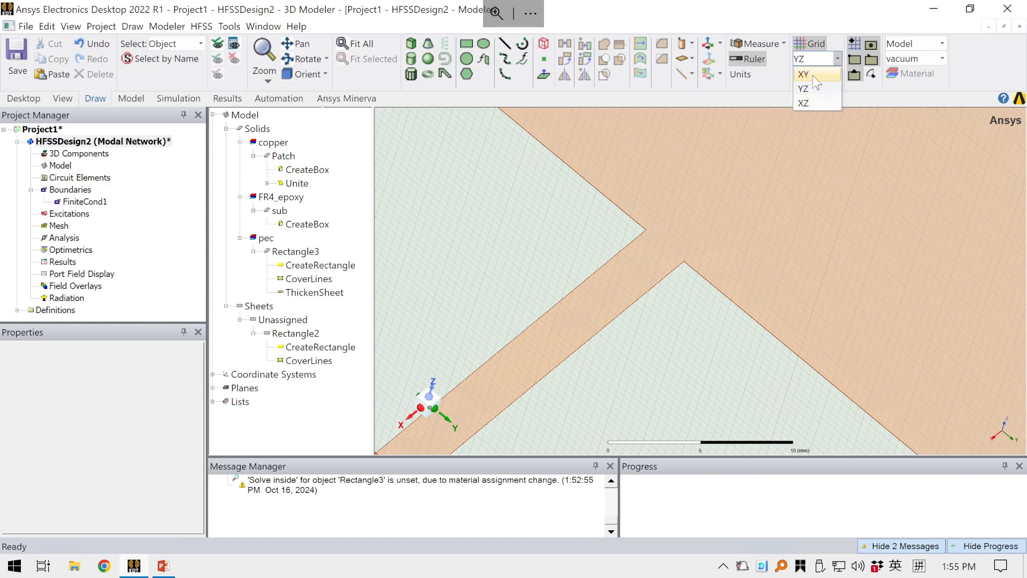
pyautogui.click(812, 75)
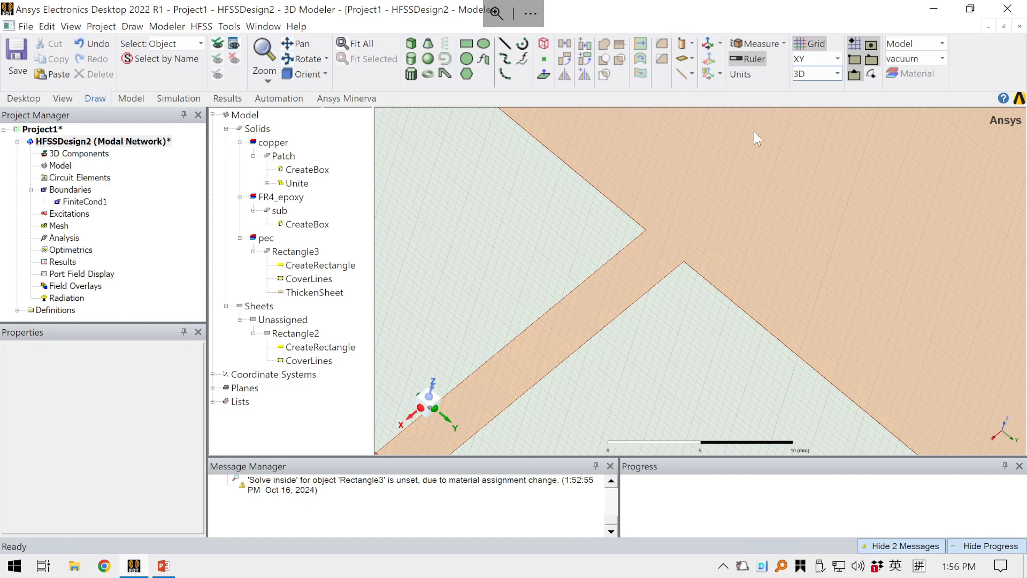
pyautogui.click(415, 48)
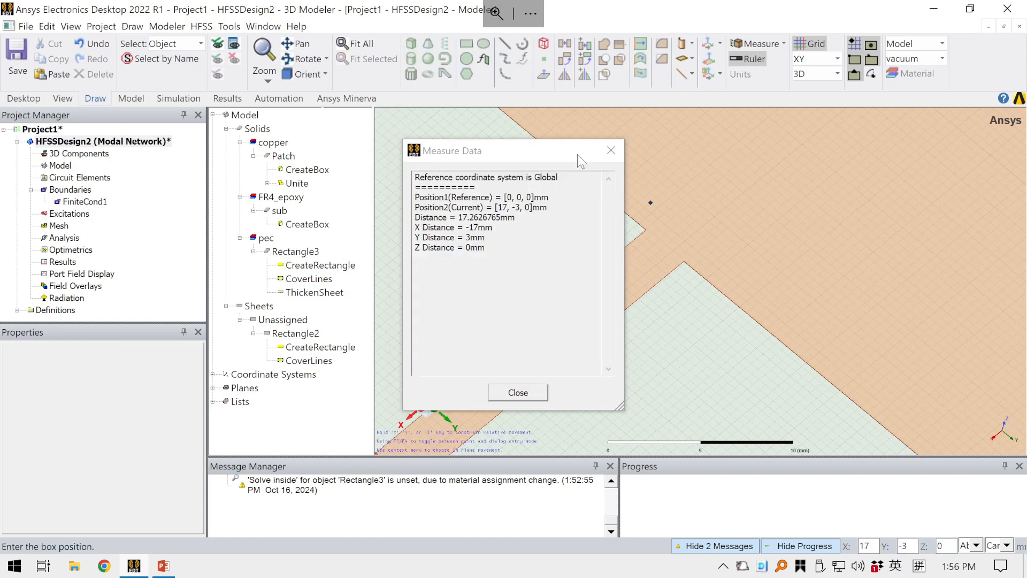
pyautogui.moveTo(455, 158); pyautogui.dragTo(211, 149)
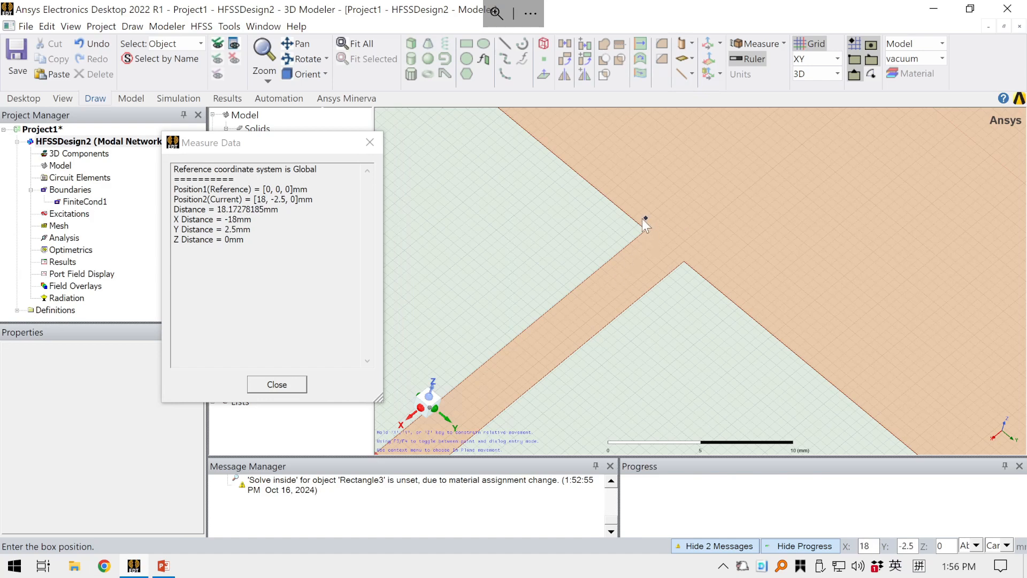
pyautogui.scroll(1, 642, 220)
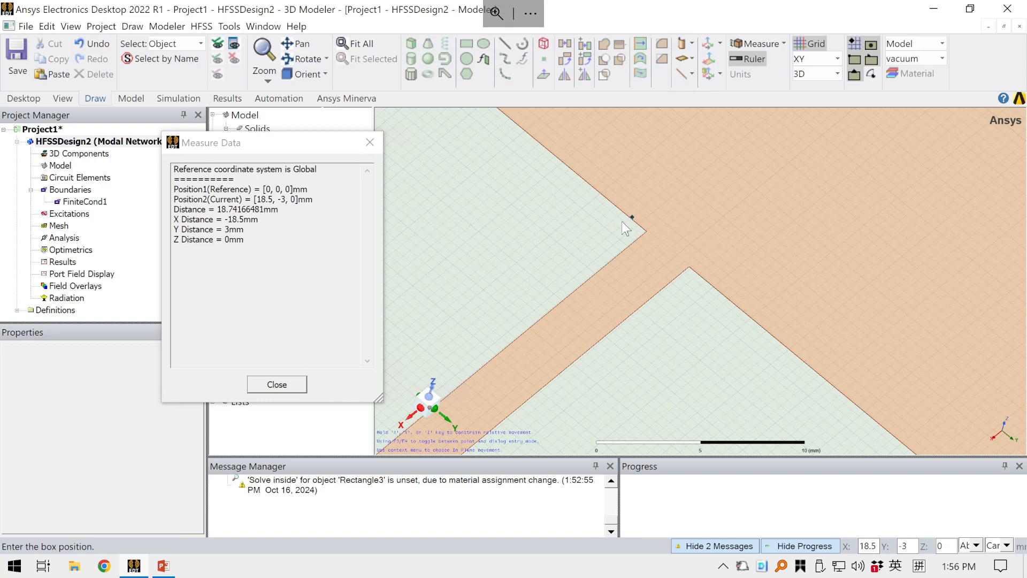
pyautogui.scroll(1, 621, 220)
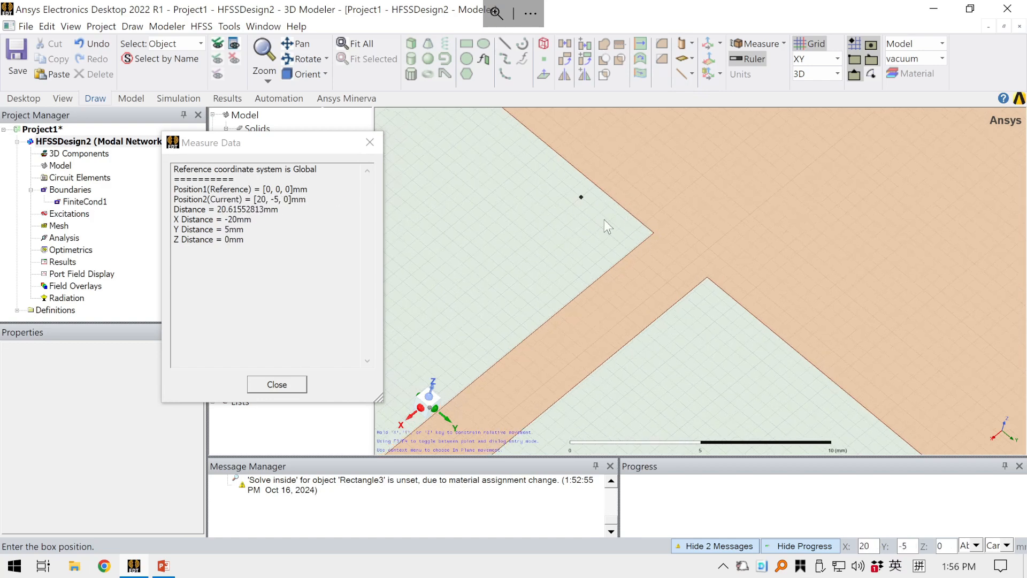
pyautogui.click(652, 232)
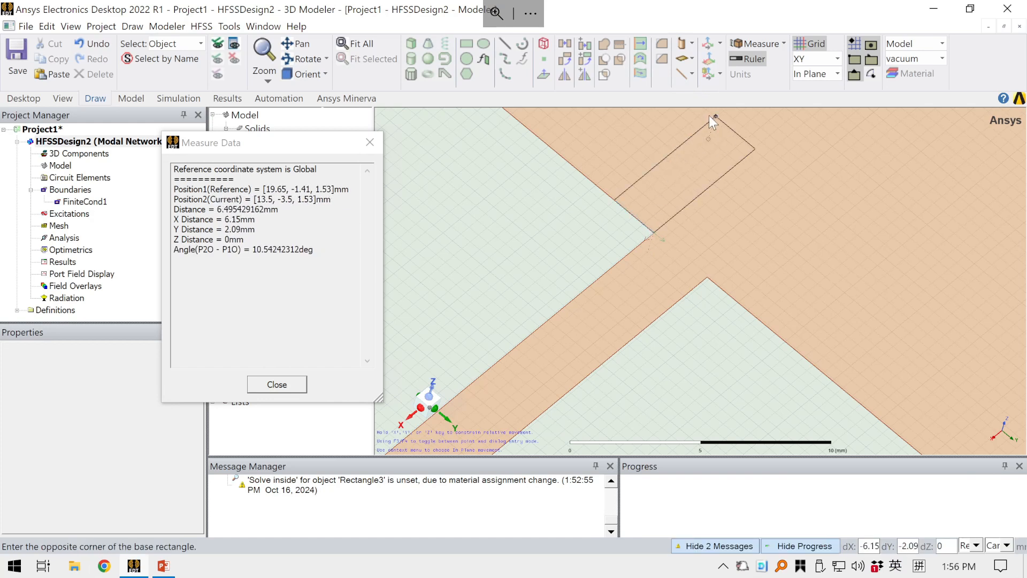
pyautogui.click(709, 116)
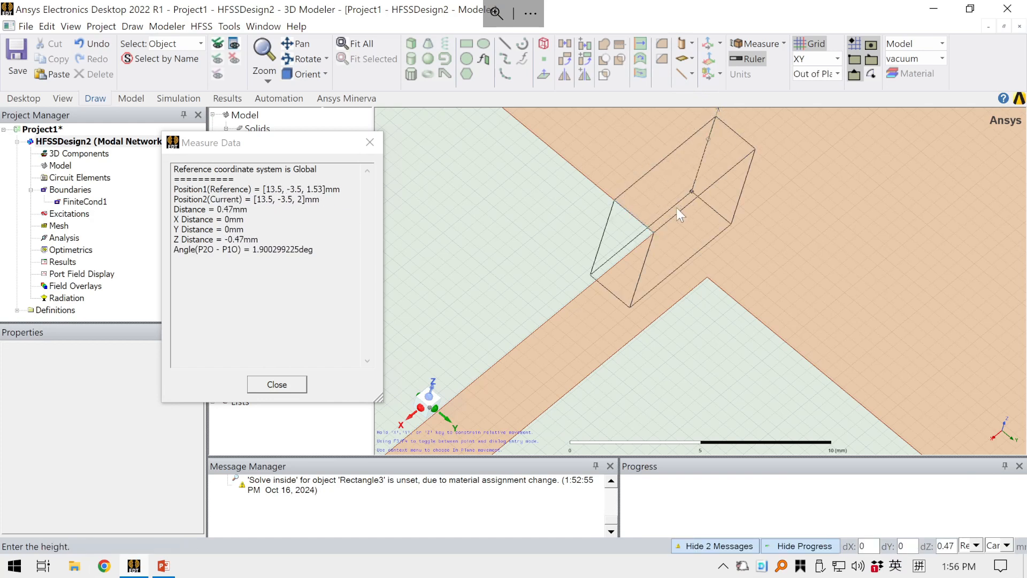
pyautogui.click(679, 133)
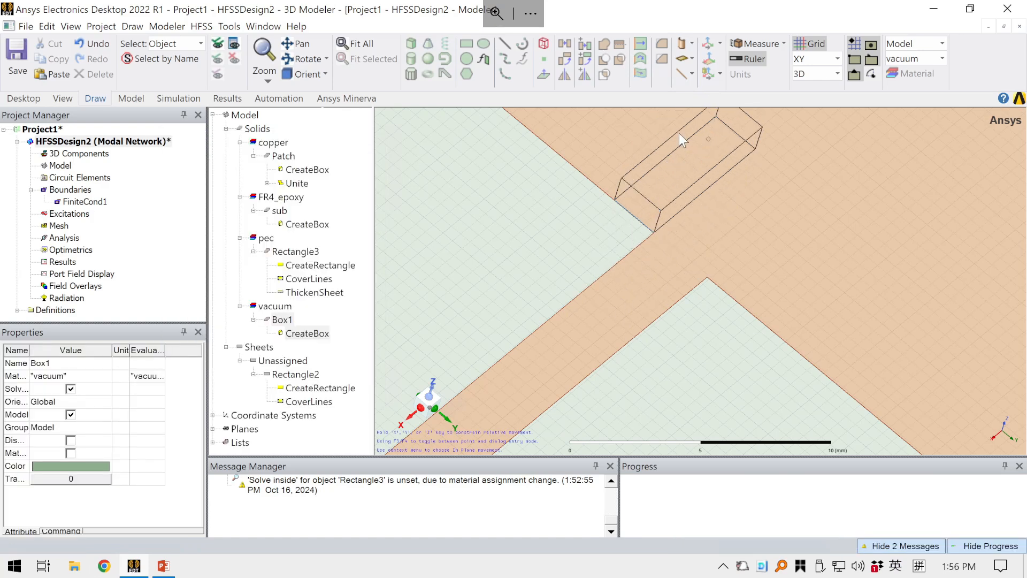
pyautogui.scroll(-2, 707, 158)
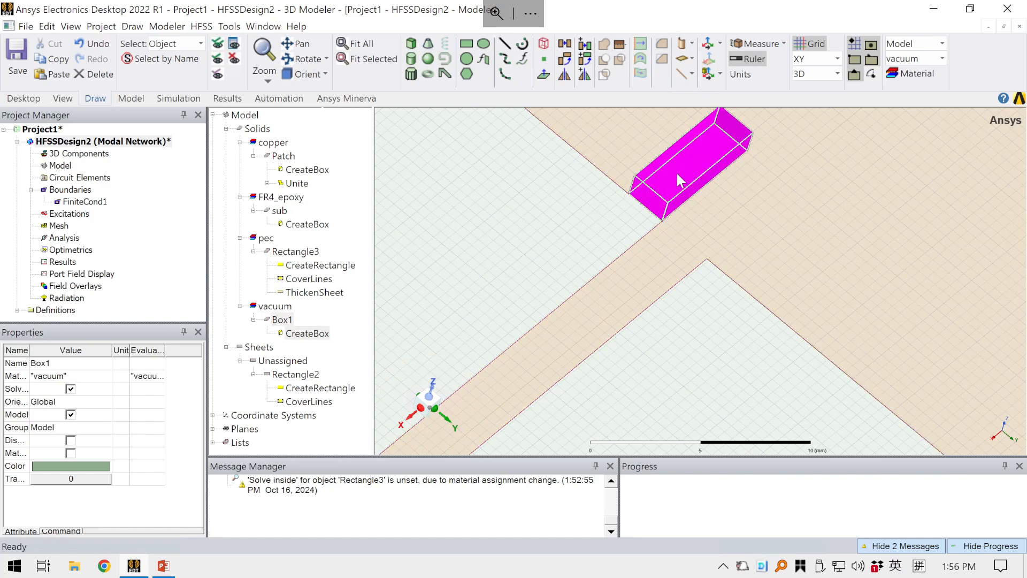
pyautogui.scroll(-1, 664, 193)
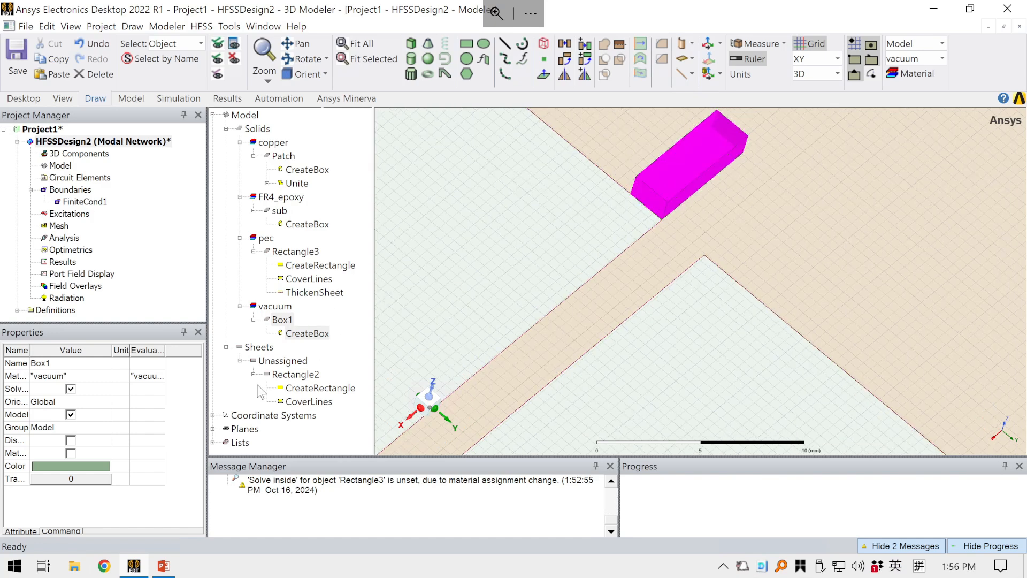
# Open the new box's CreateBox properties and set its X position to 0.5*L_patch.
pyautogui.doubleClick(315, 334)
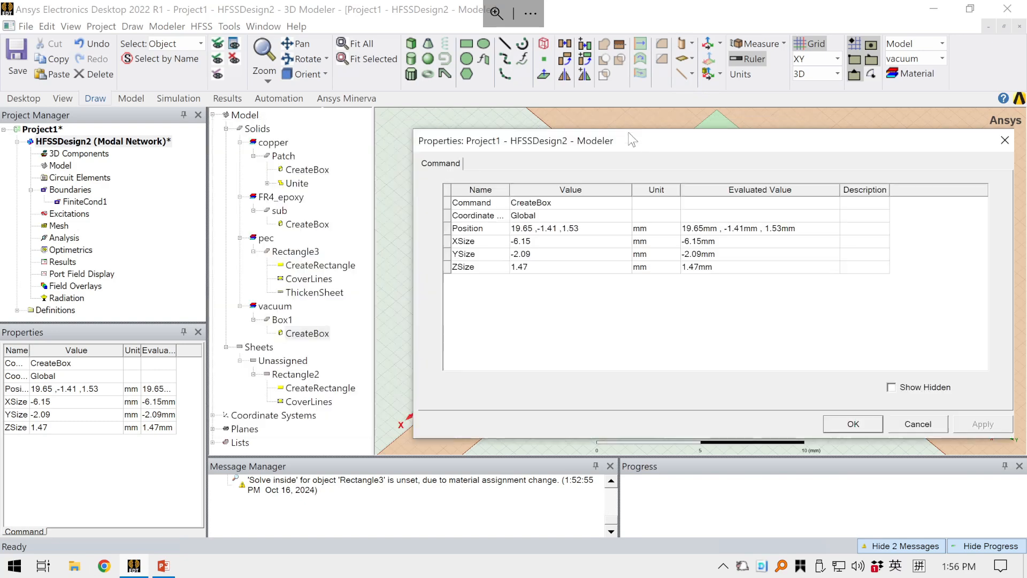
pyautogui.moveTo(624, 140); pyautogui.dragTo(588, 163)
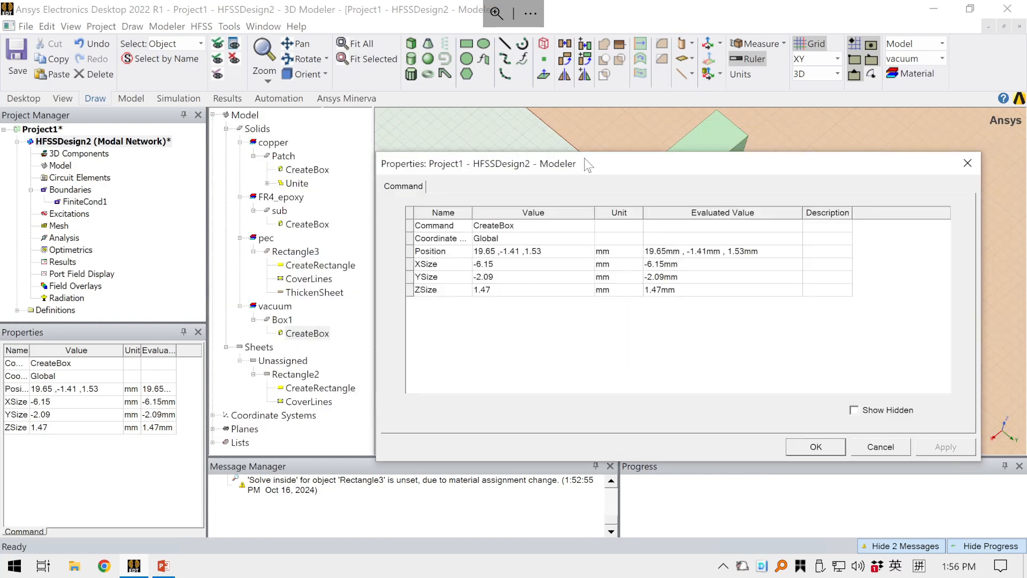
pyautogui.moveTo(584, 159); pyautogui.dragTo(229, 242)
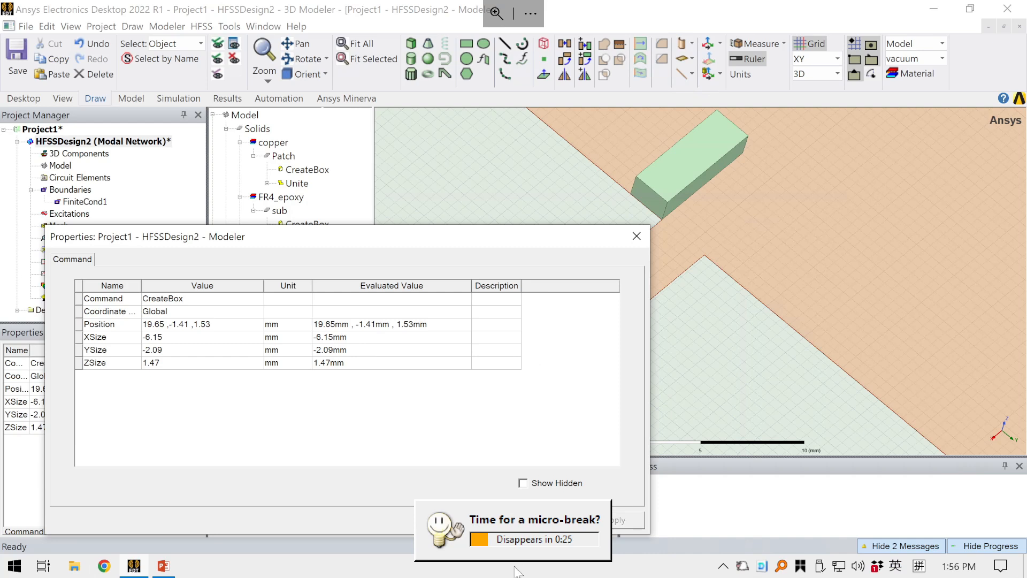
pyautogui.click(554, 307)
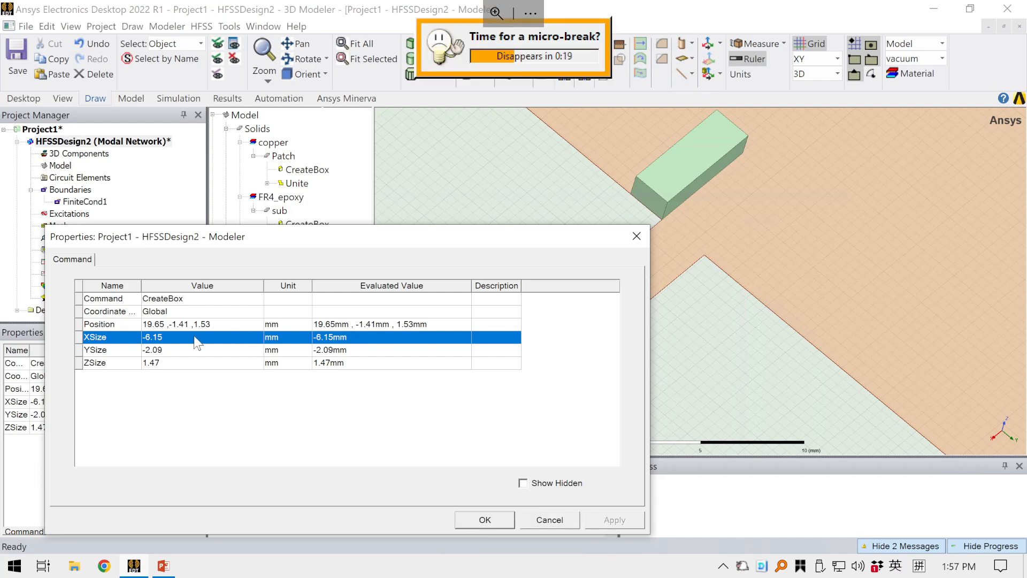
pyautogui.press('Up')
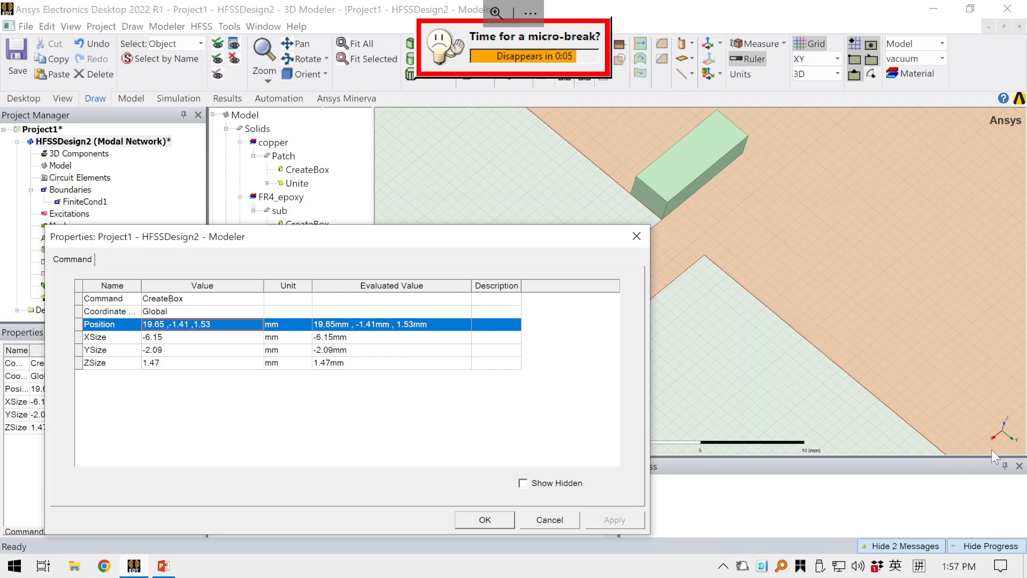
pyautogui.click(163, 324)
pyautogui.moveTo(167, 324); pyautogui.dragTo(140, 325)
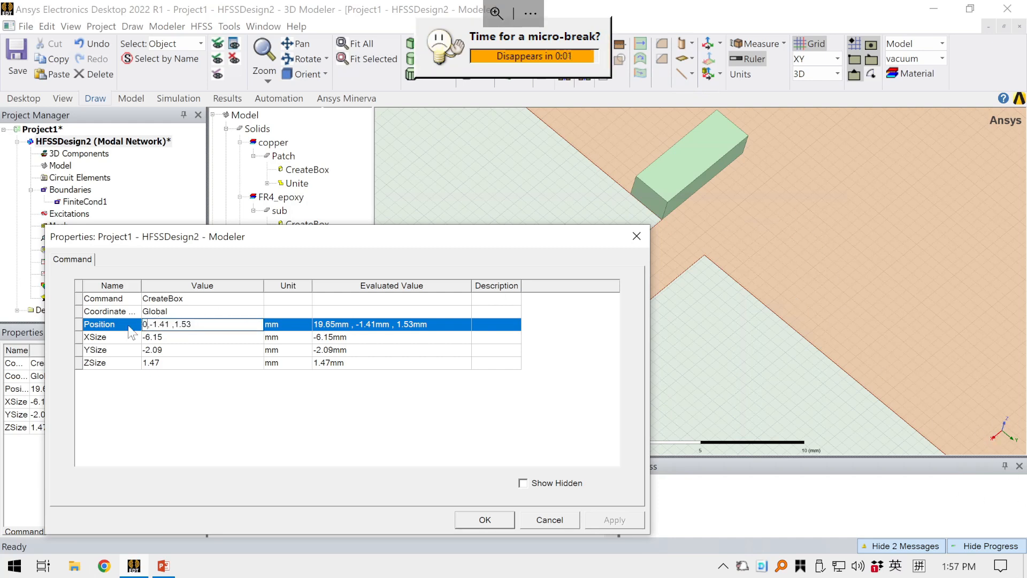
pyautogui.write('0.5')
pyautogui.write('*L_')
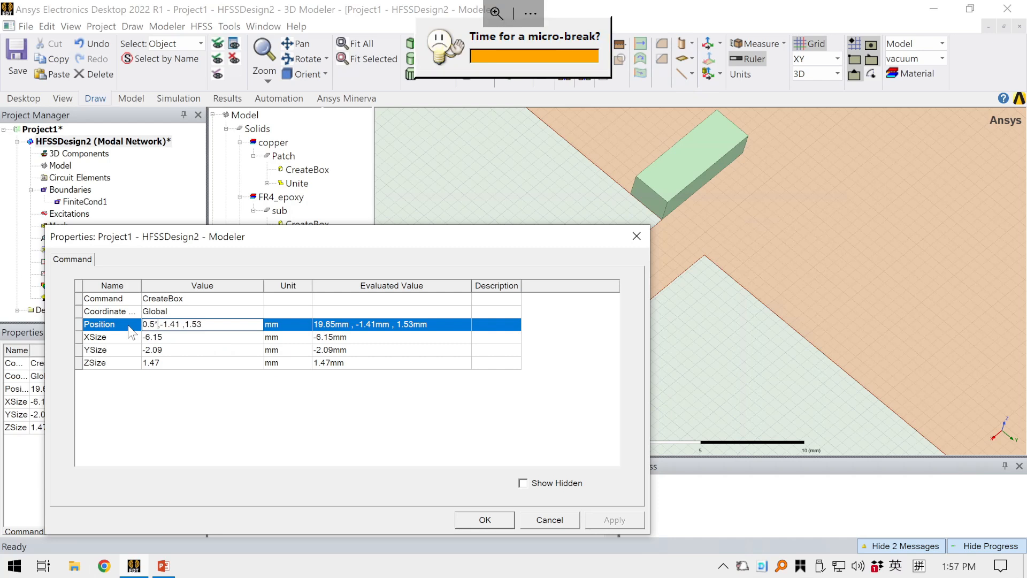
pyautogui.write('Patch')
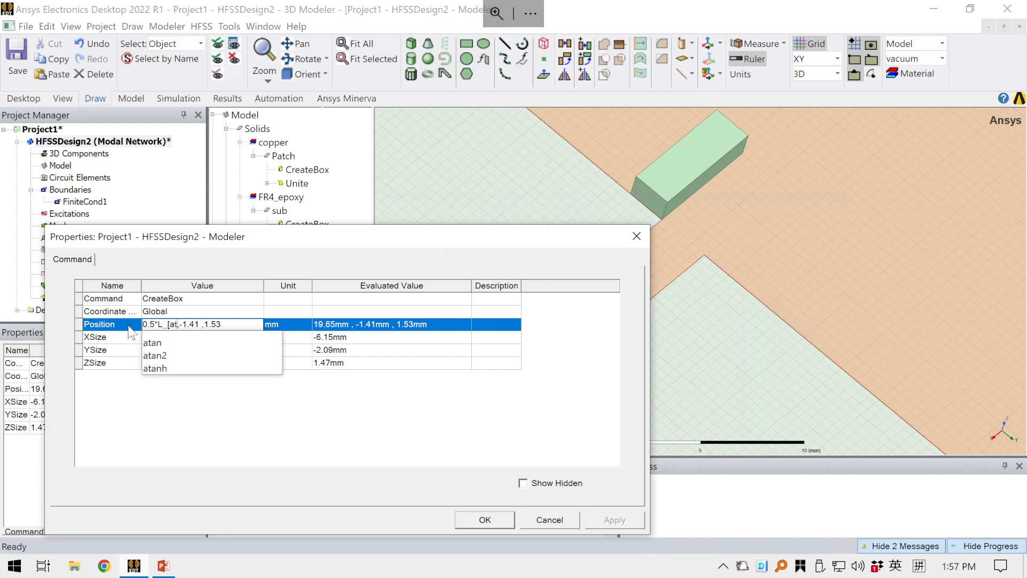
pyautogui.press('BackSpace')
pyautogui.press('BackSpace')
pyautogui.press('BackSpace')
pyautogui.press('BackSpace')
pyautogui.press('BackSpace')
pyautogui.press('BackSpace')
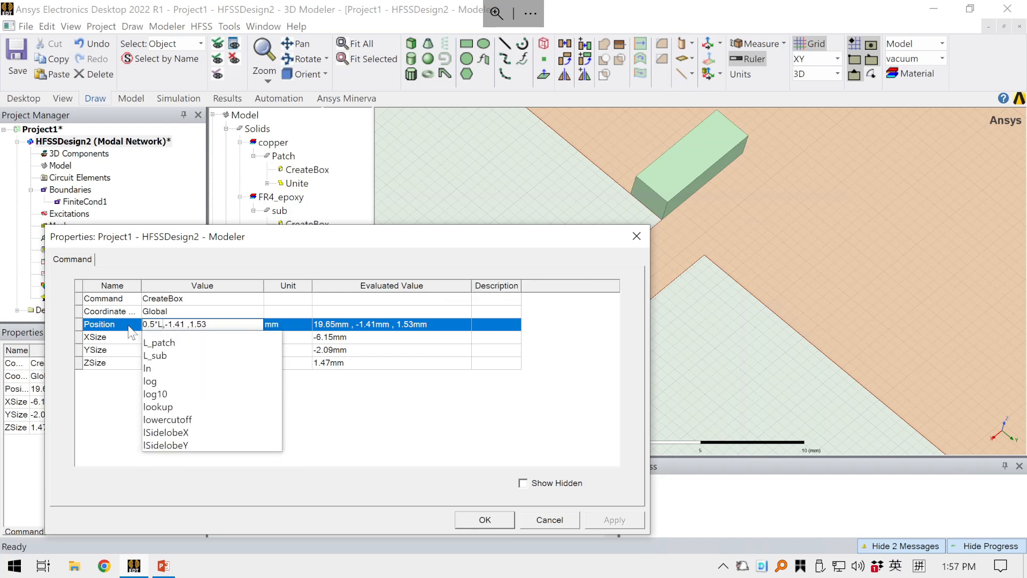
pyautogui.doubleClick(156, 343)
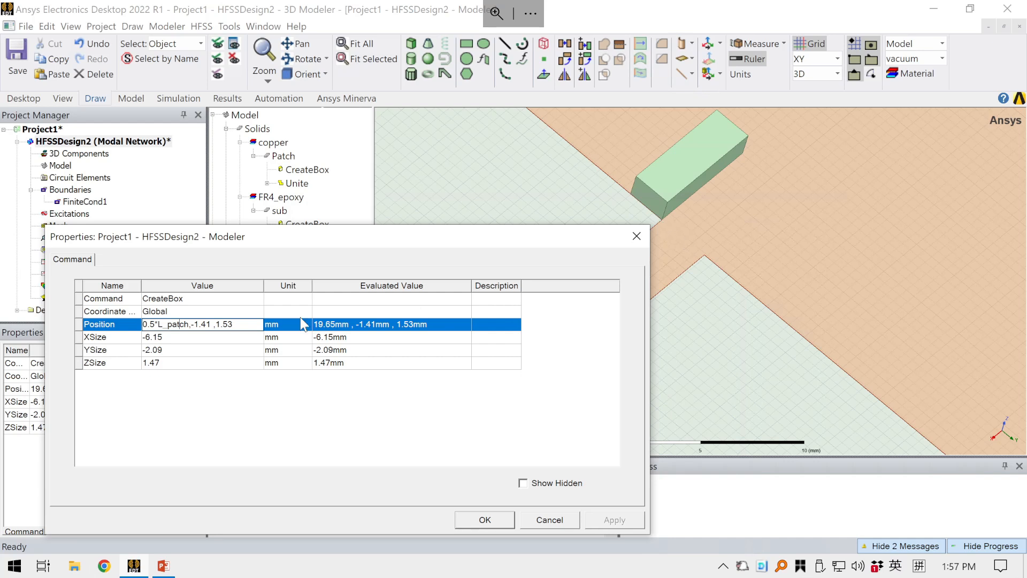
# Set the box's Y position to -0.5*W_msl.
pyautogui.moveTo(212, 324); pyautogui.dragTo(195, 326)
pyautogui.write('0.5*W')
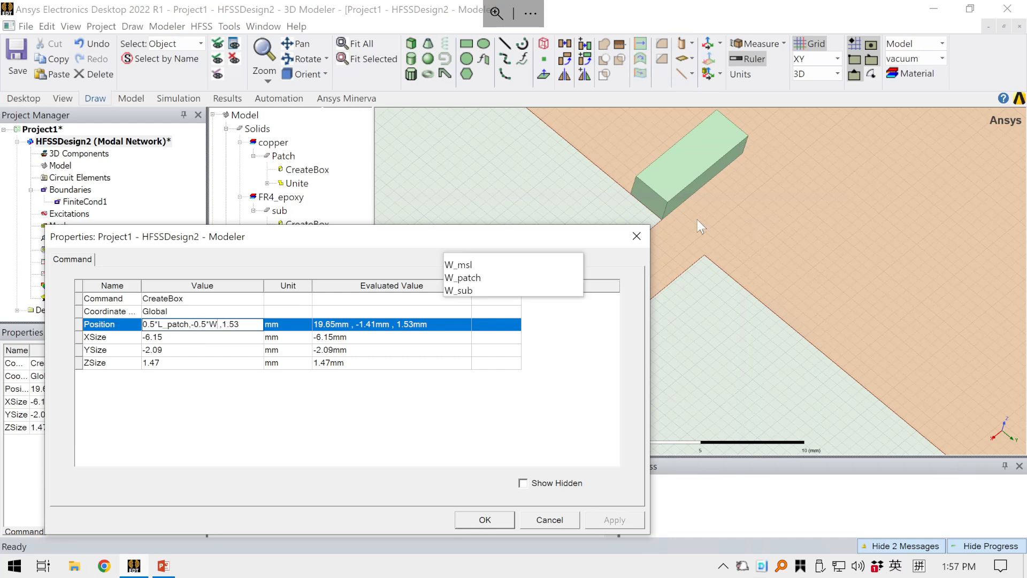
pyautogui.click(458, 265)
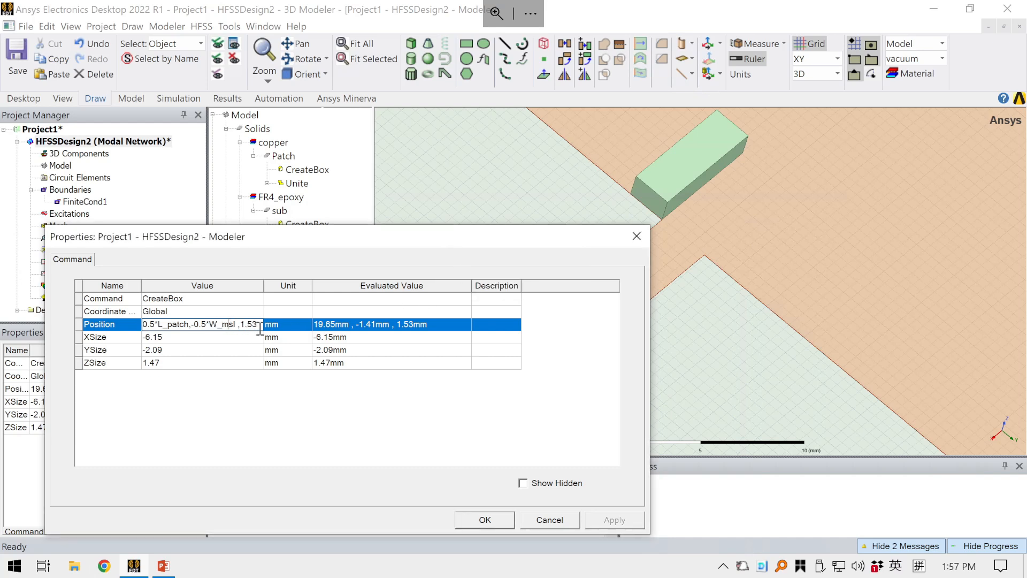
# Set the box's Z position to Th_sub and apply the parametric position.
pyautogui.moveTo(260, 326); pyautogui.dragTo(242, 324)
pyautogui.write('Th')
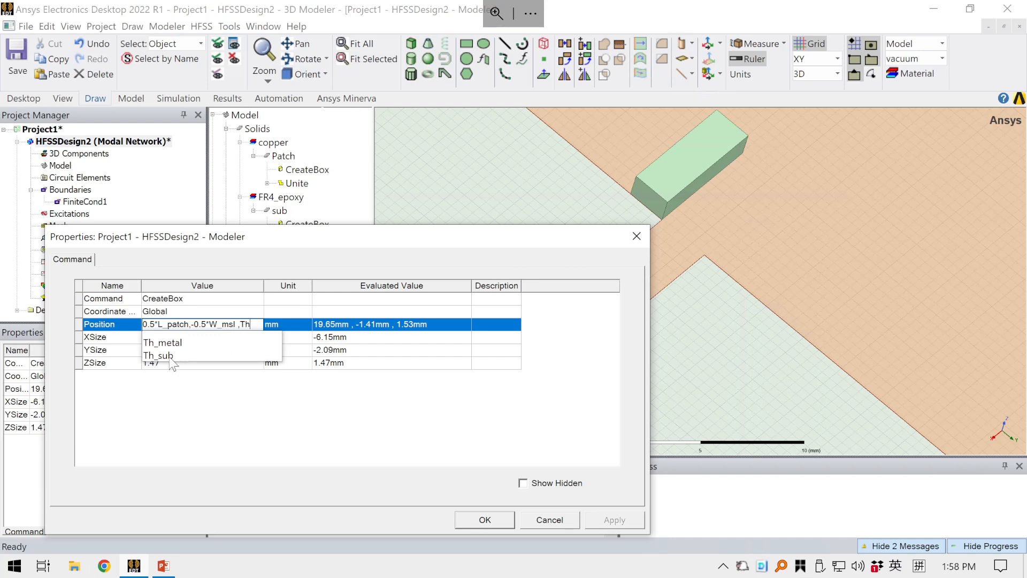
pyautogui.press('Down')
pyautogui.press('Down')
pyautogui.click(240, 325)
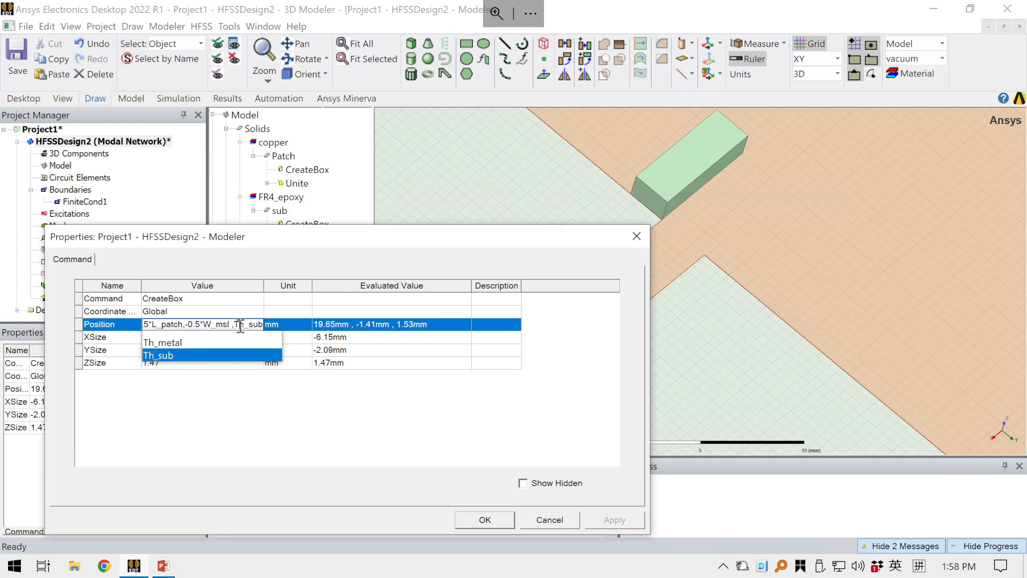
pyautogui.click(192, 354)
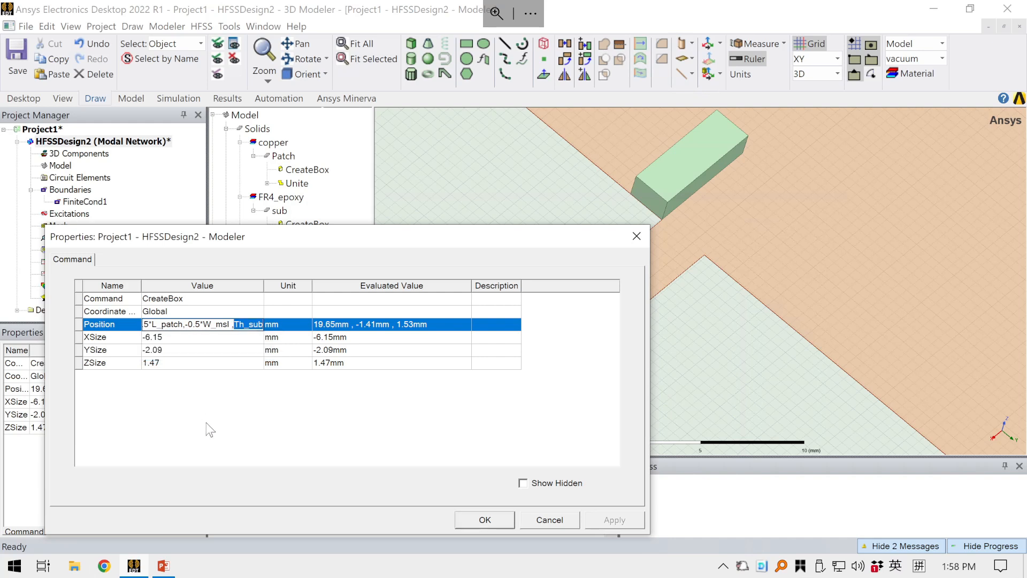
pyautogui.click(206, 424)
pyautogui.moveTo(264, 293); pyautogui.dragTo(324, 289)
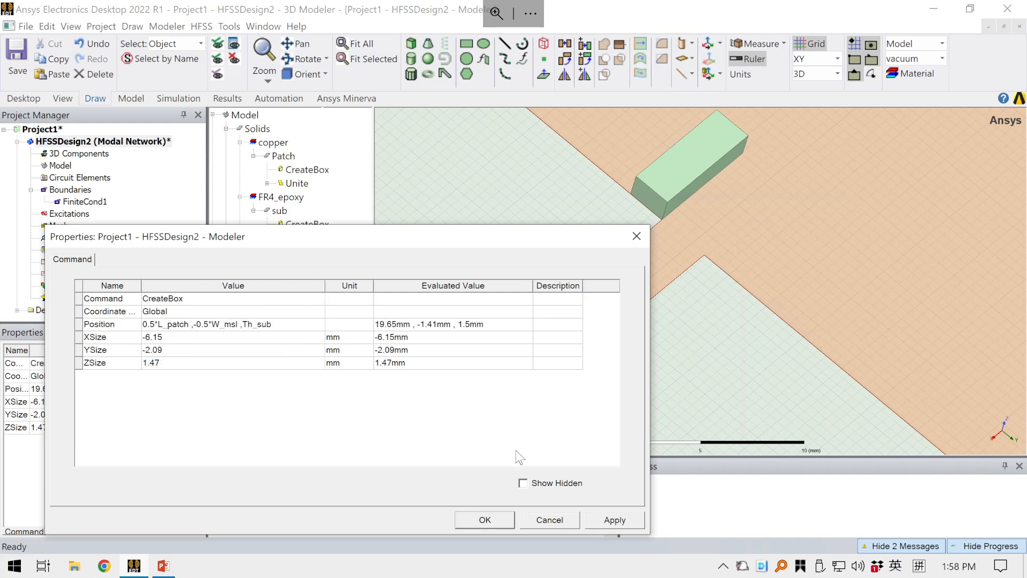
pyautogui.click(615, 520)
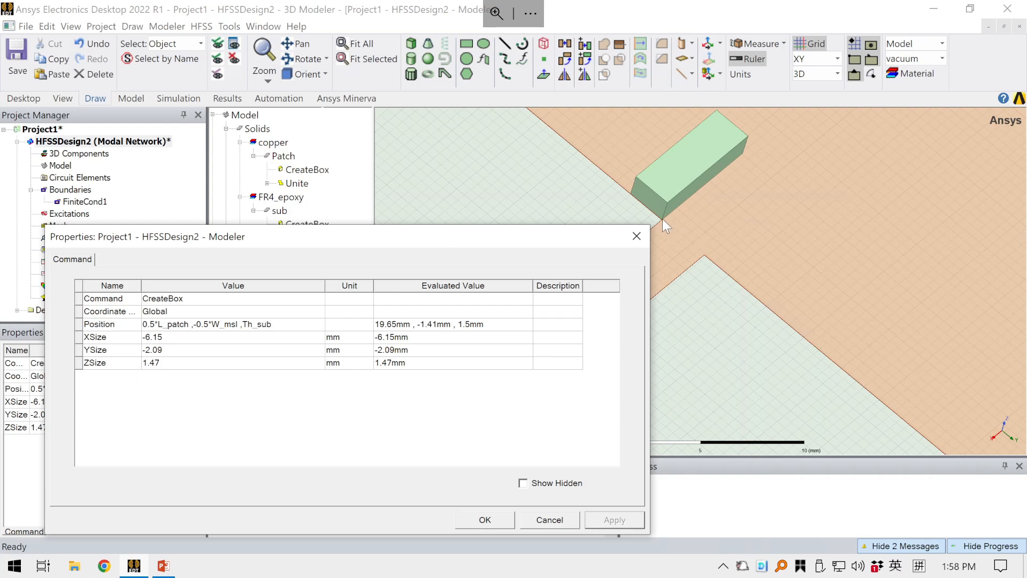
# Set the box's X size to -L_slit, defining L_slit as a new length variable of 8 mm.
pyautogui.click(167, 337)
pyautogui.moveTo(172, 337); pyautogui.dragTo(145, 338)
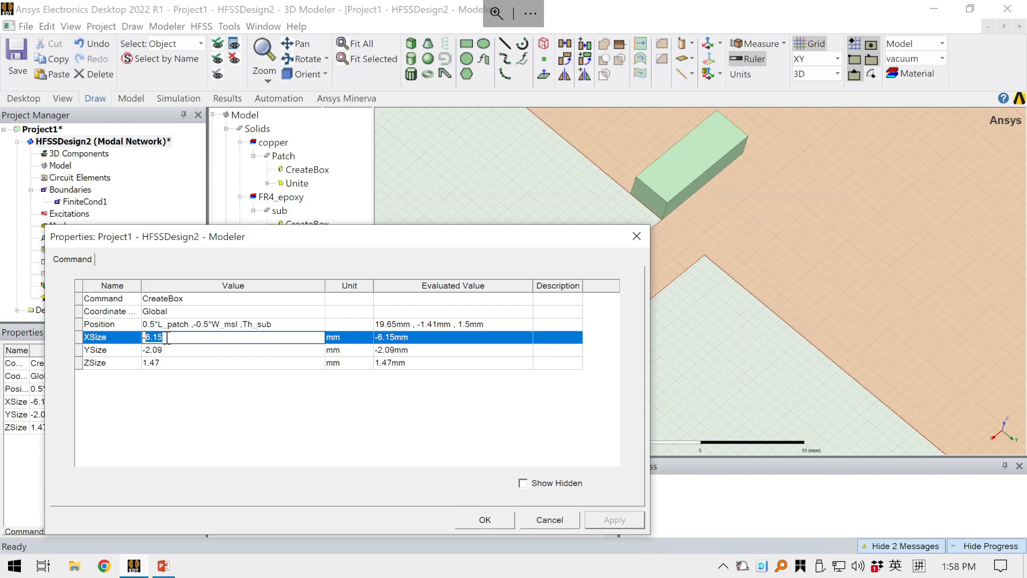
pyautogui.write('L_slit')
pyautogui.click(223, 395)
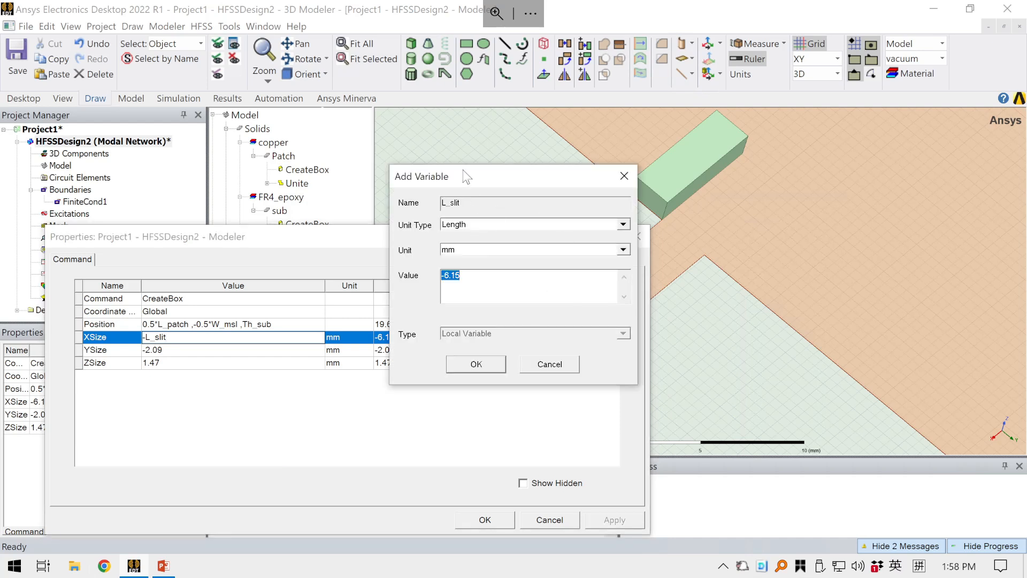
pyautogui.moveTo(463, 169); pyautogui.dragTo(514, 205)
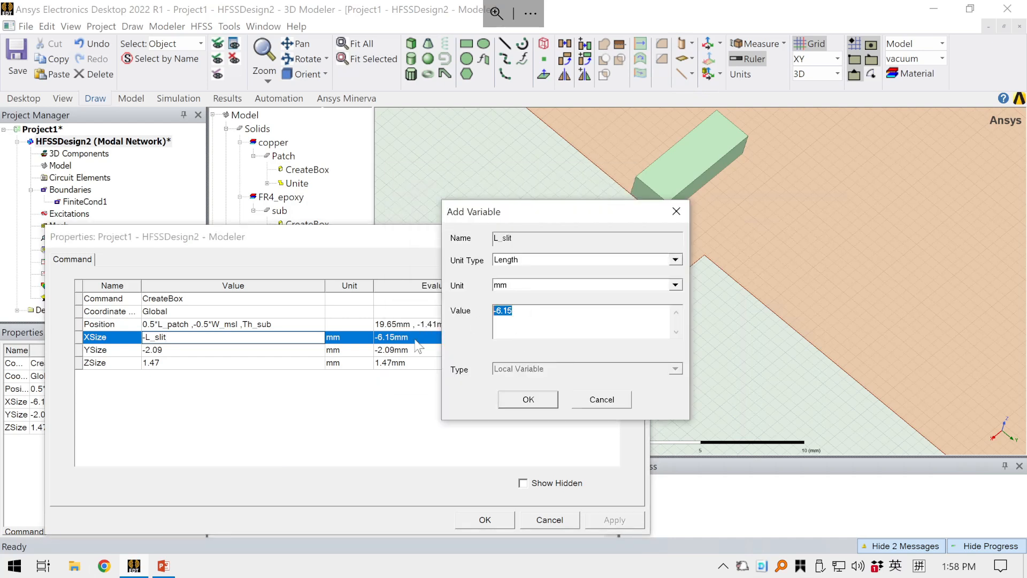
pyautogui.write('8')
pyautogui.press('Return')
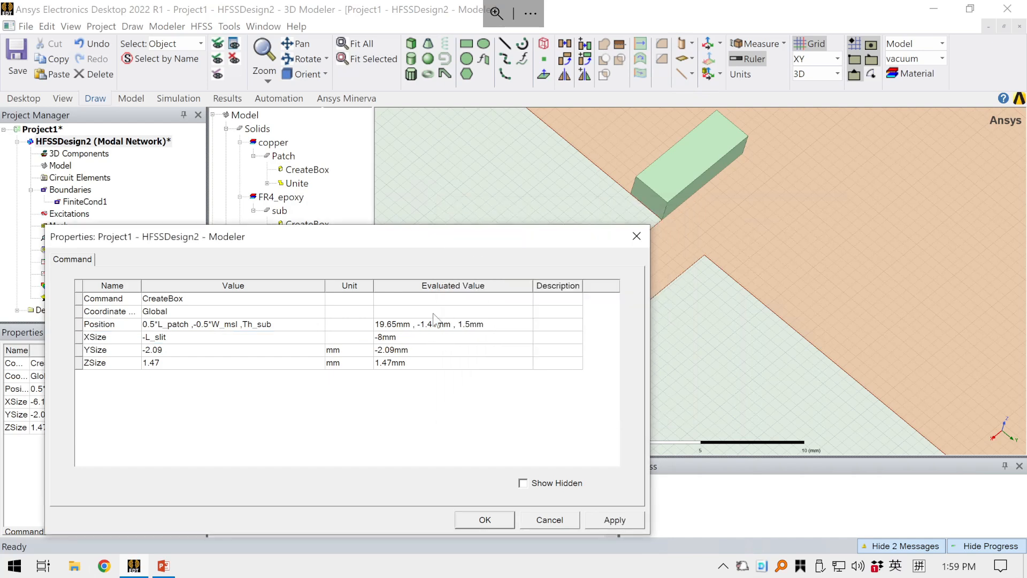
# Set the box's Y size to -W_slit, defining W_slit as a new length variable of 1.5 mm.
pyautogui.click(179, 351)
pyautogui.click(153, 351)
pyautogui.doubleClick(147, 351)
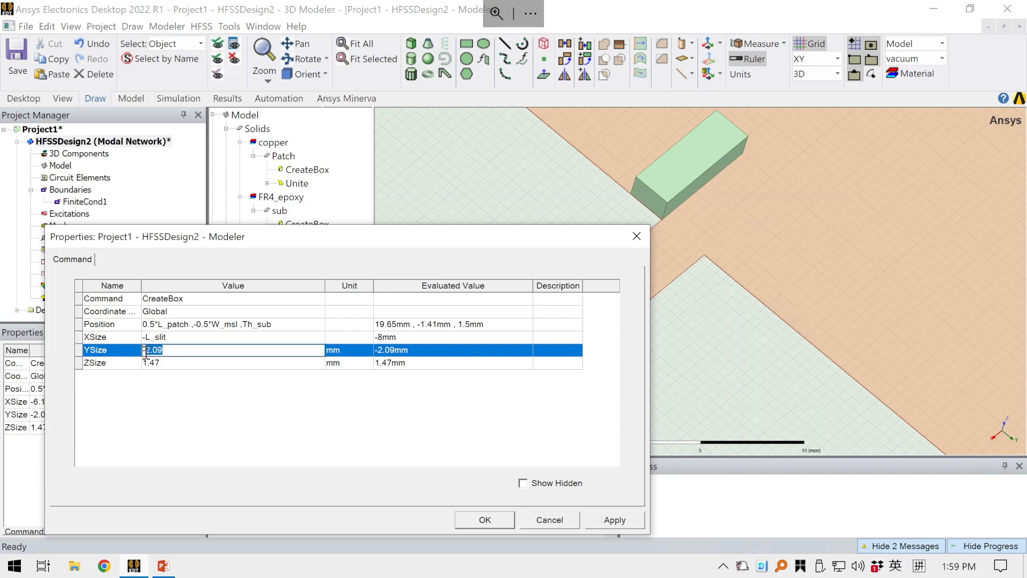
pyautogui.write('w')
pyautogui.press('BackSpace')
pyautogui.write('W')
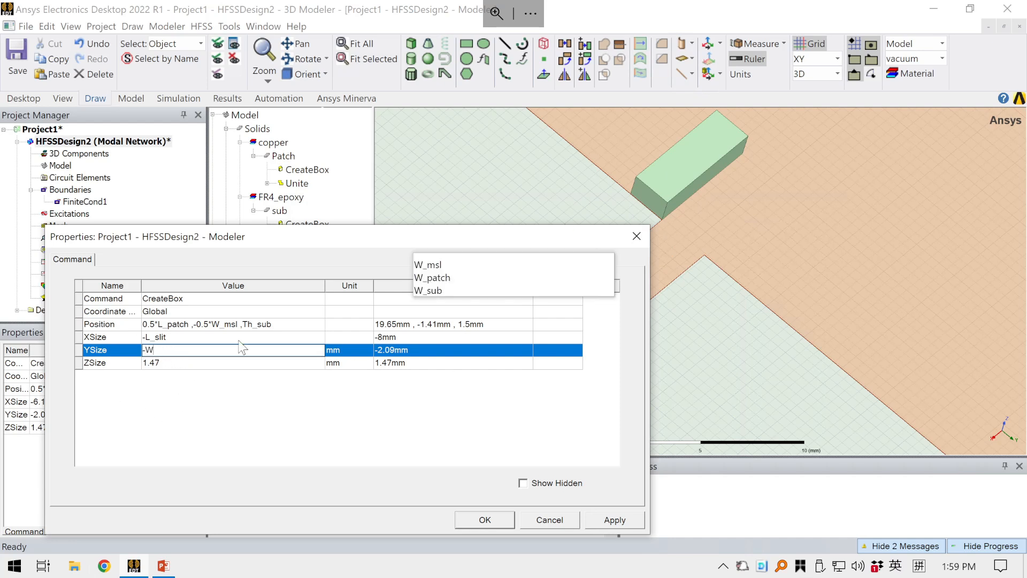
pyautogui.write('_slit')
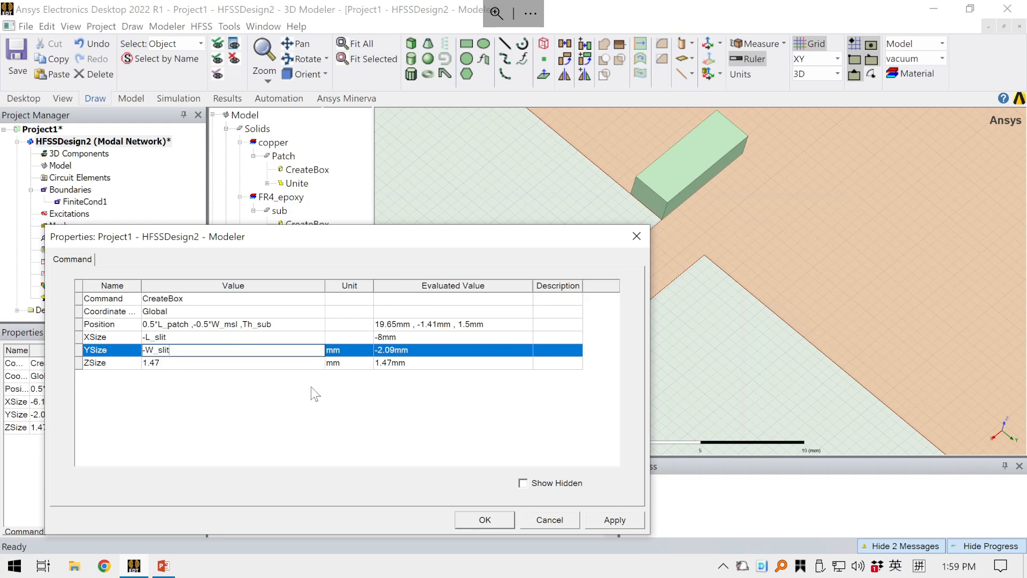
pyautogui.press('Return')
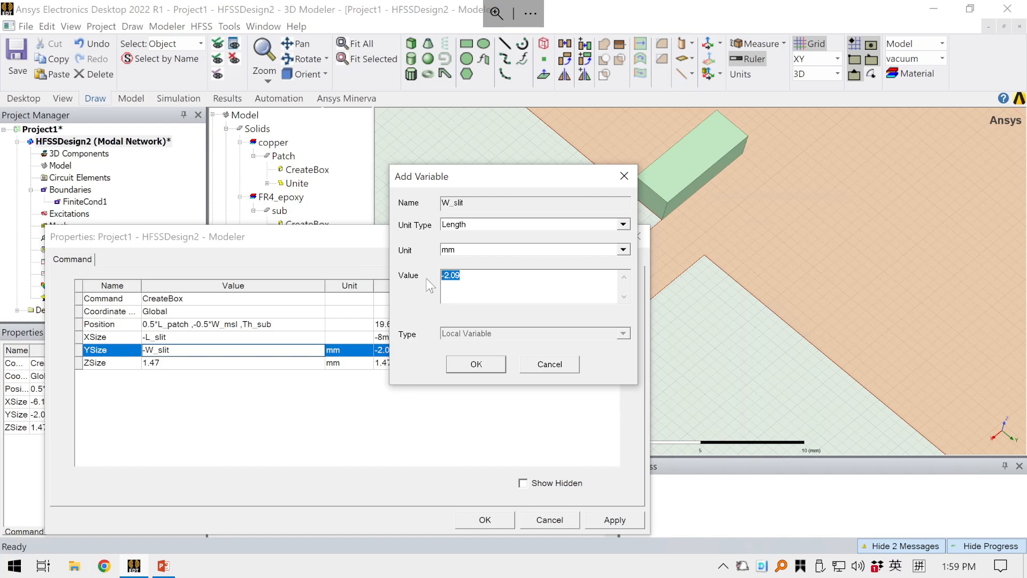
pyautogui.write('1.5')
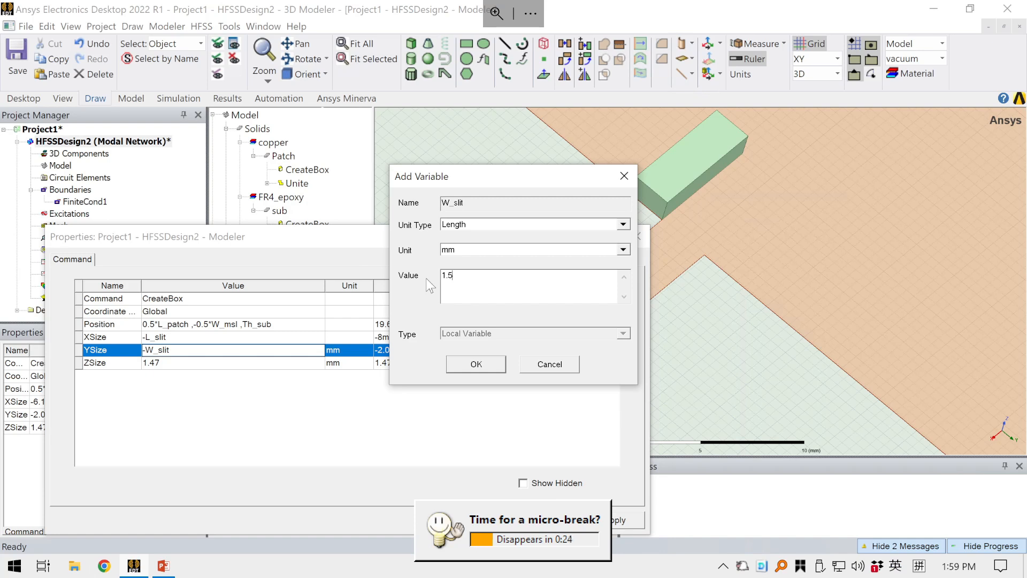
pyautogui.press('Return')
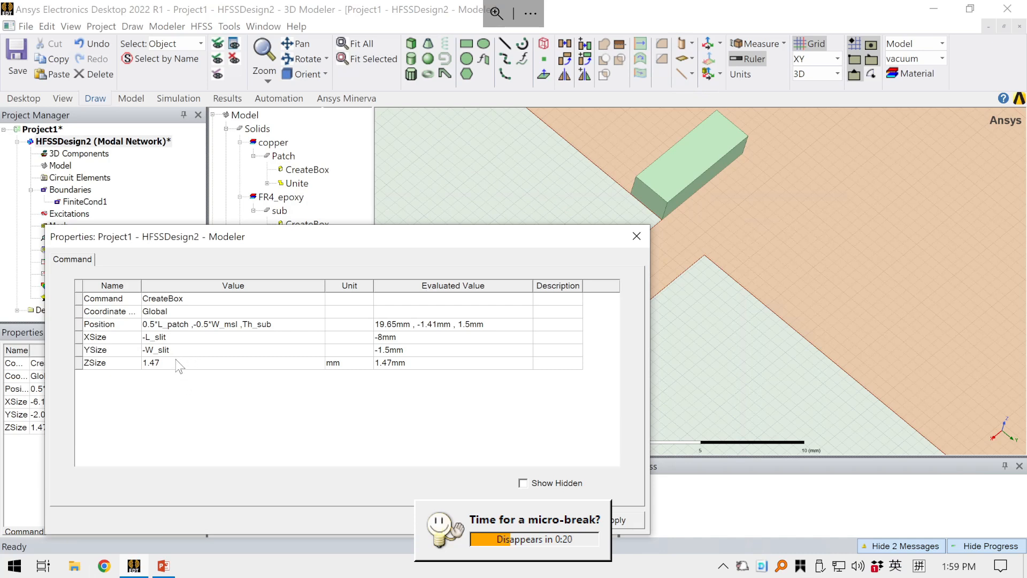
# Set the box's Z size to Th_metal and accept its CreateBox properties.
pyautogui.click(198, 362)
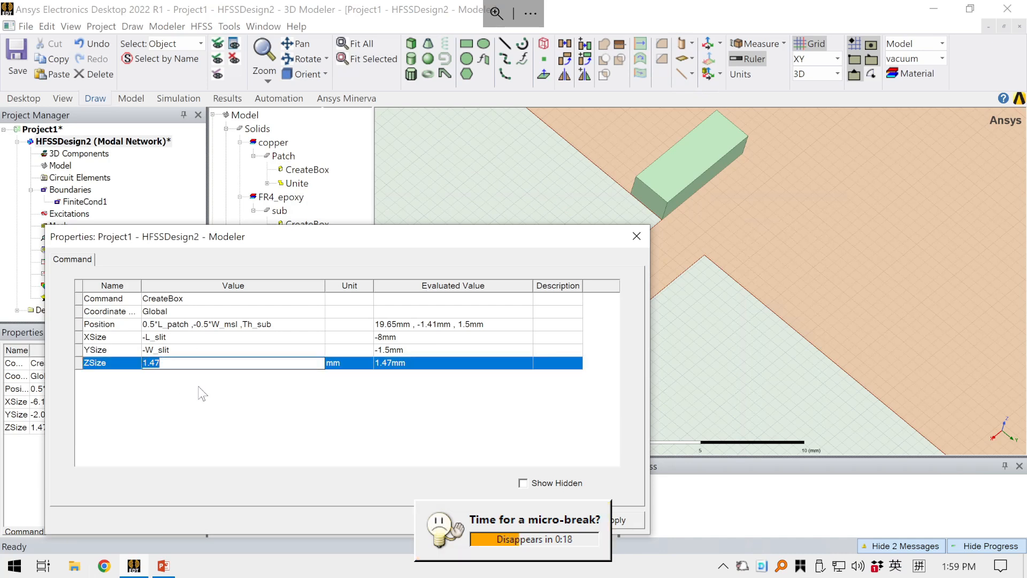
pyautogui.click(199, 387)
pyautogui.click(173, 362)
pyautogui.click(170, 388)
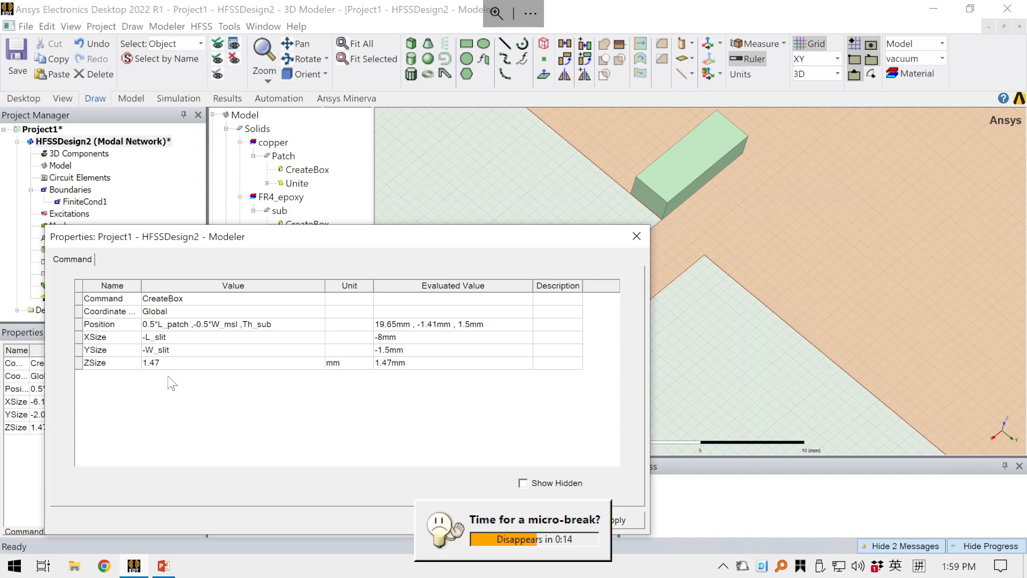
pyautogui.click(171, 362)
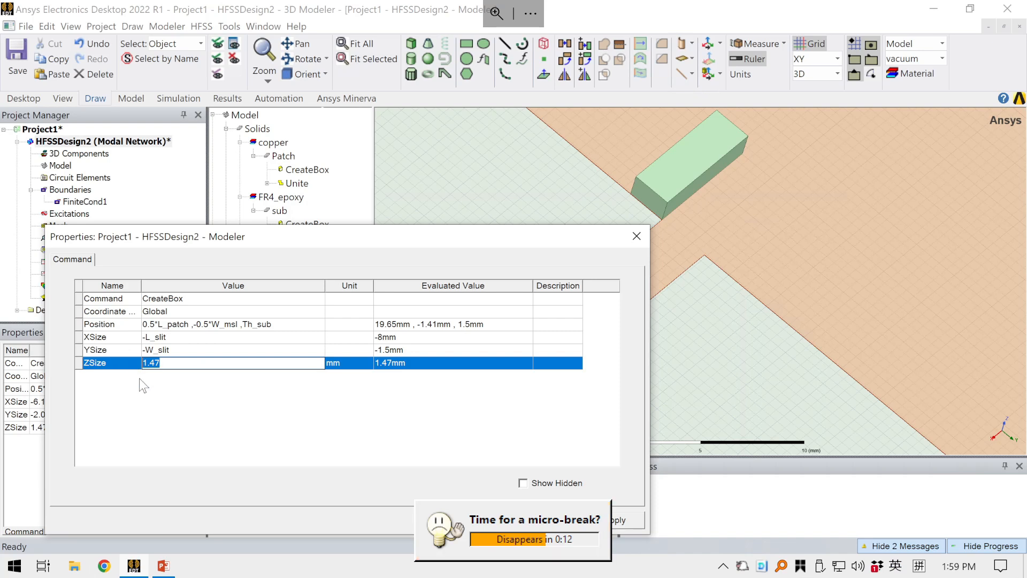
pyautogui.write('th')
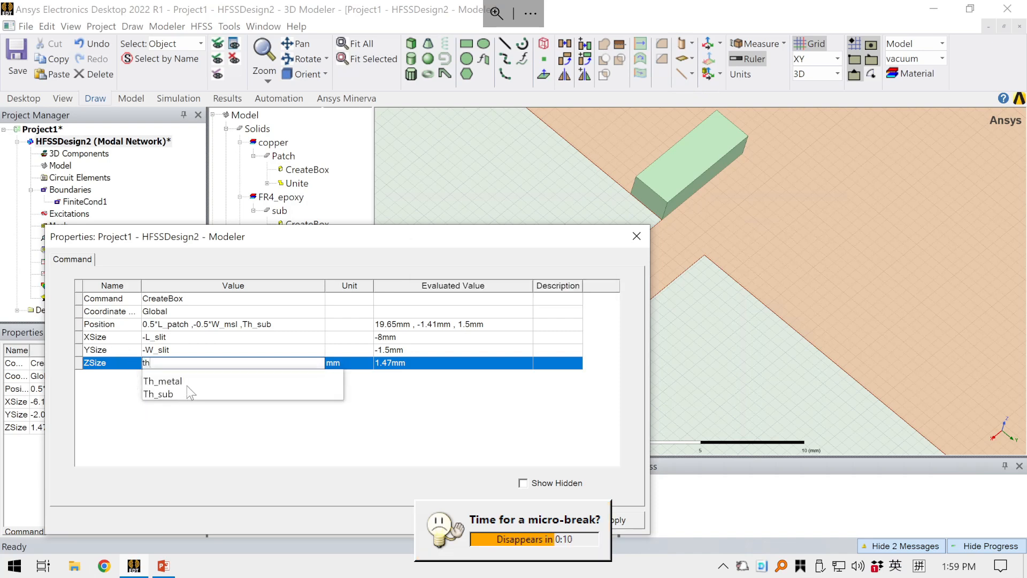
pyautogui.click(151, 381)
pyautogui.click(215, 399)
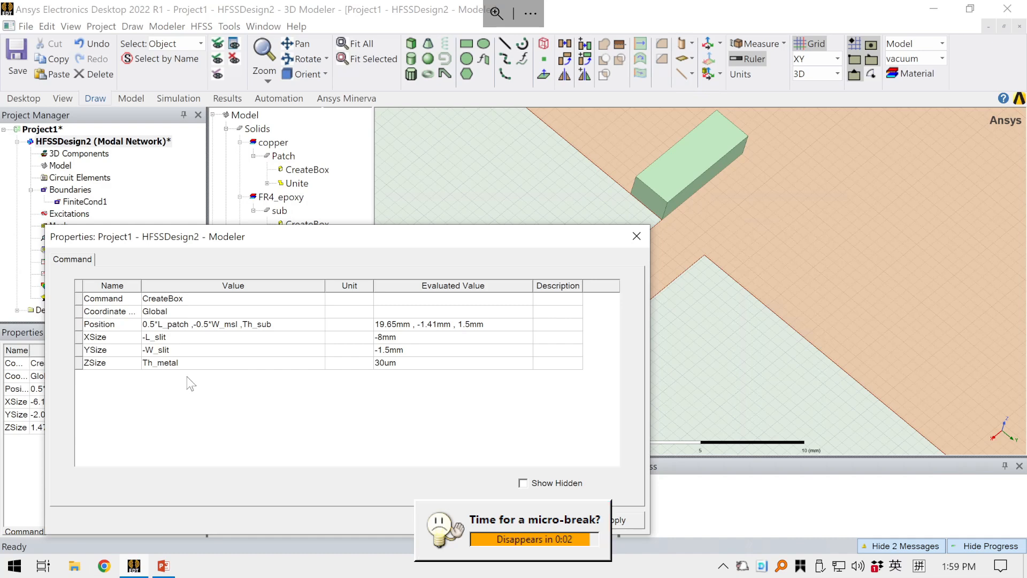
pyautogui.moveTo(488, 227); pyautogui.dragTo(459, 159)
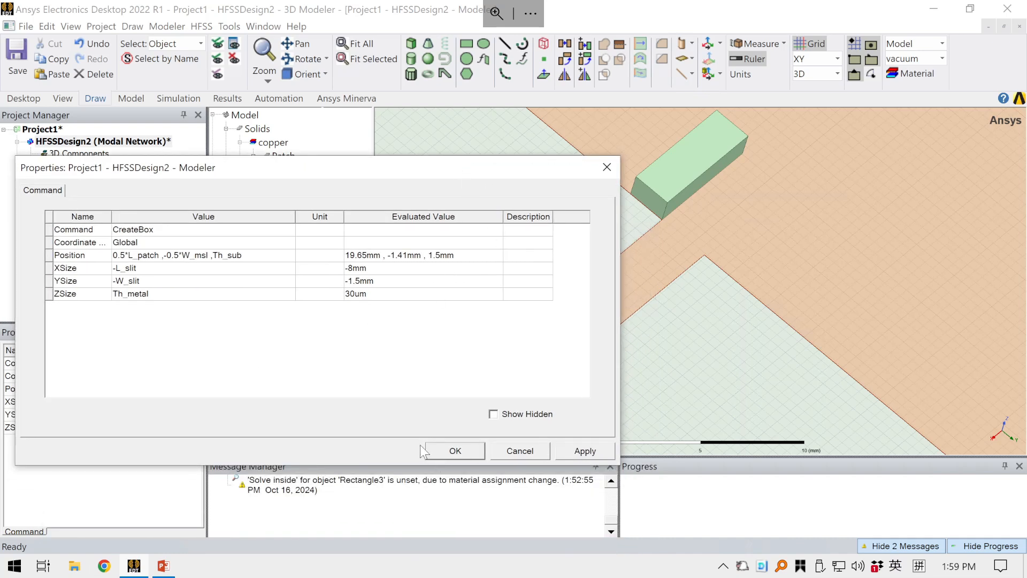
pyautogui.click(455, 451)
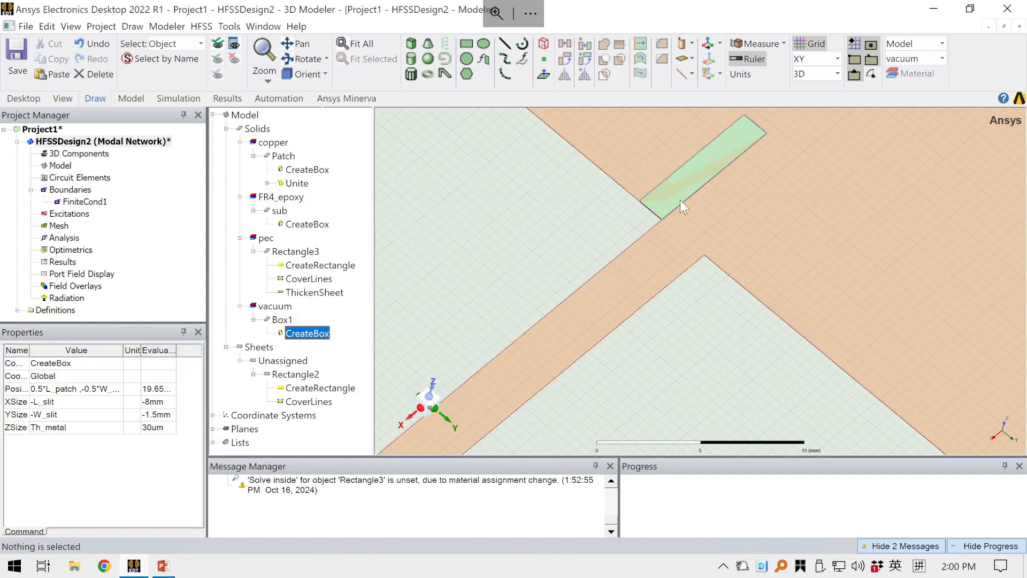
# Examine how the thin slit box lines up with the patch edge and the feed line corner.
pyautogui.scroll(5, 677, 202)
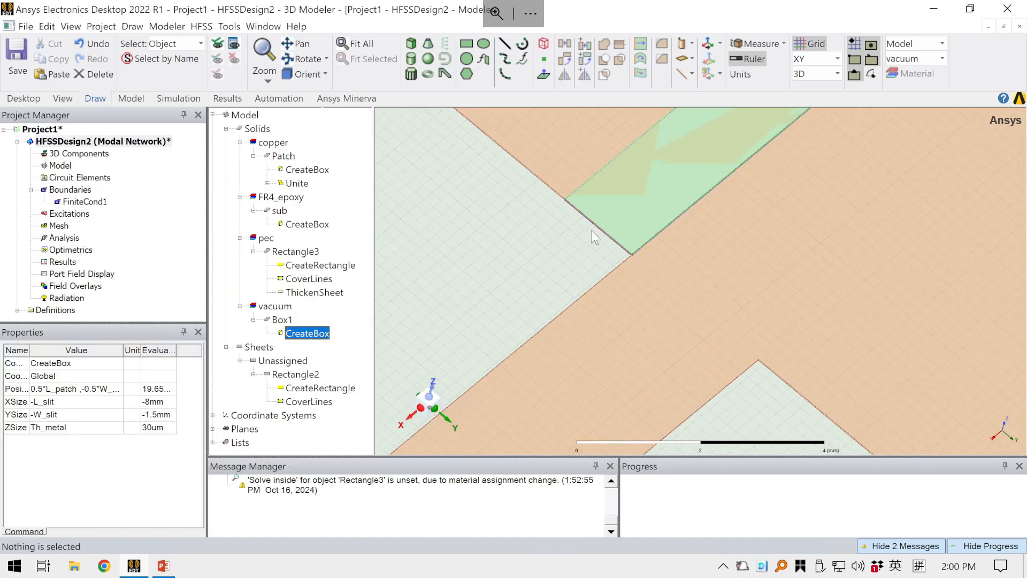
pyautogui.scroll(2, 630, 256)
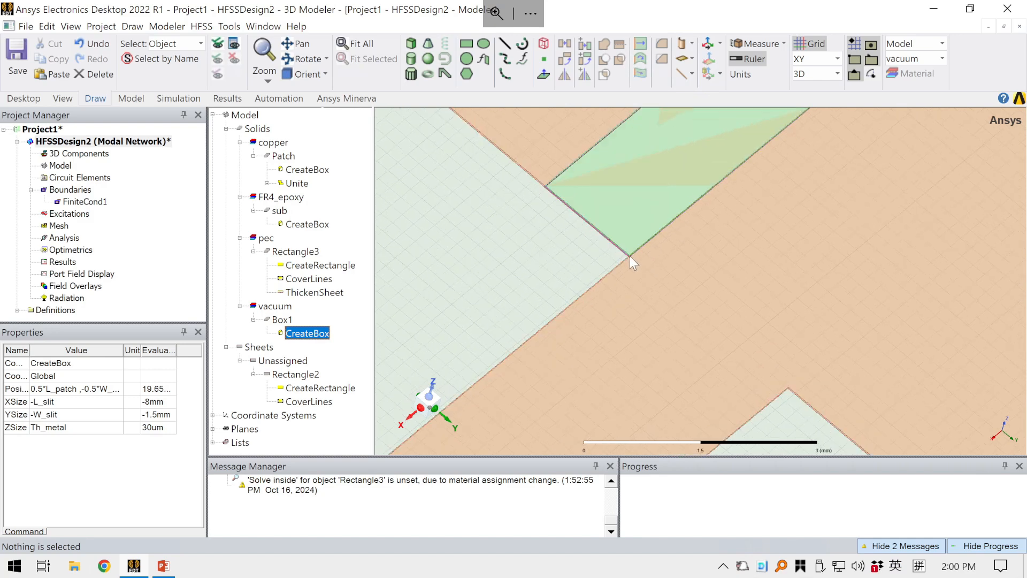
pyautogui.moveTo(636, 248); pyautogui.dragTo(639, 248, button='middle')
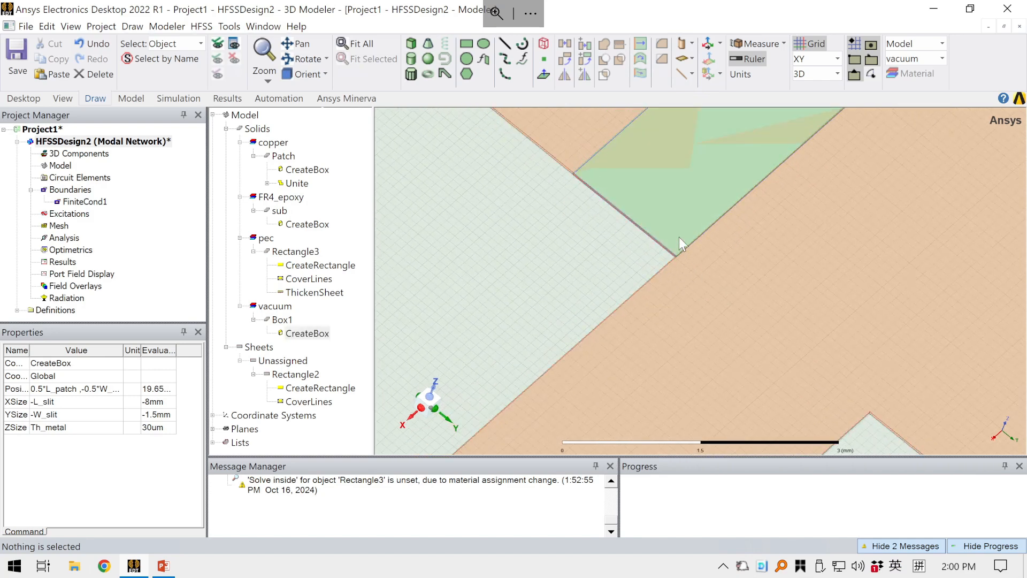
pyautogui.scroll(2, 589, 175)
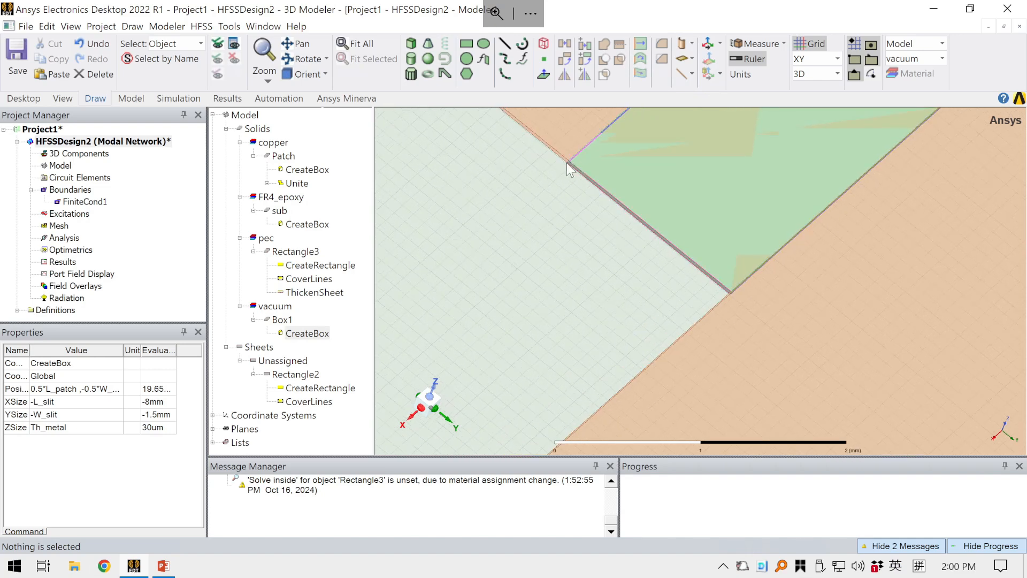
pyautogui.click(563, 146)
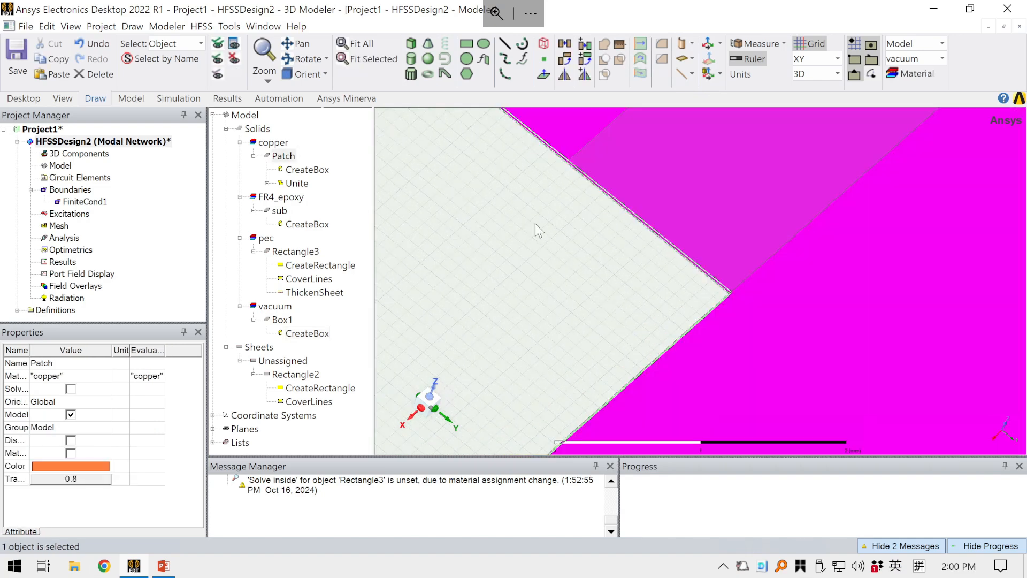
pyautogui.click(534, 246)
pyautogui.click(322, 307)
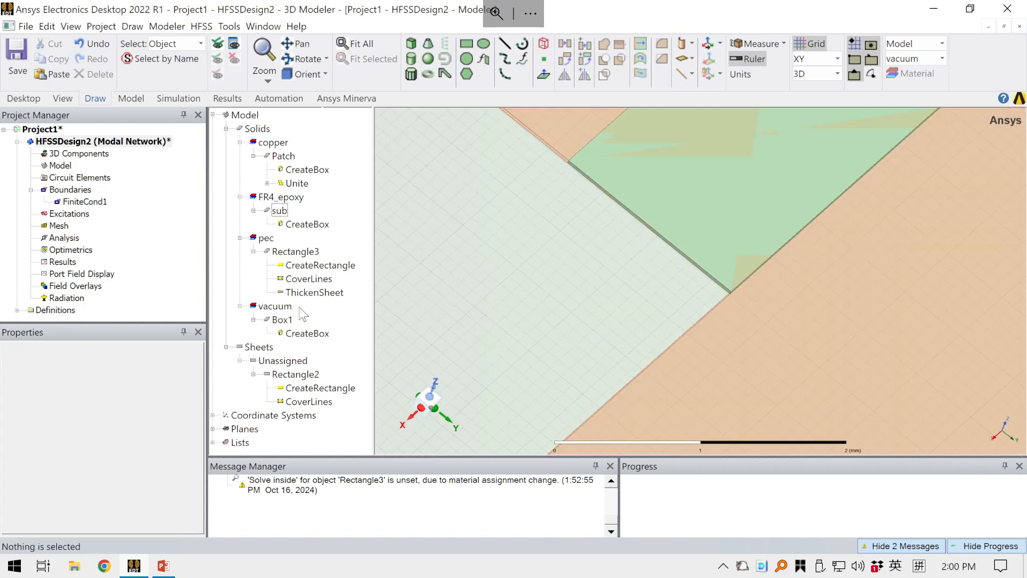
pyautogui.click(282, 319)
pyautogui.scroll(-5, 751, 182)
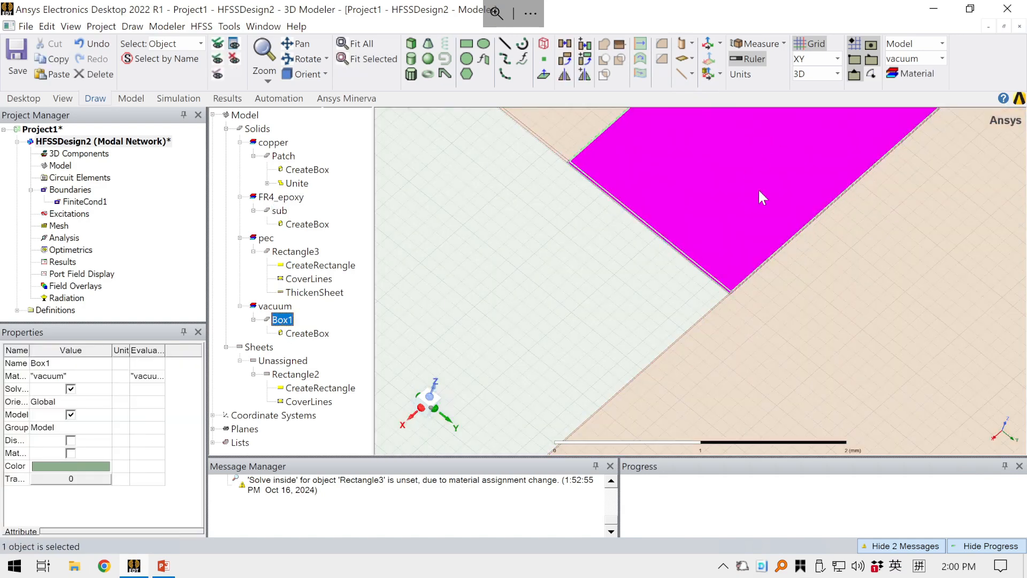
pyautogui.scroll(-3, 750, 182)
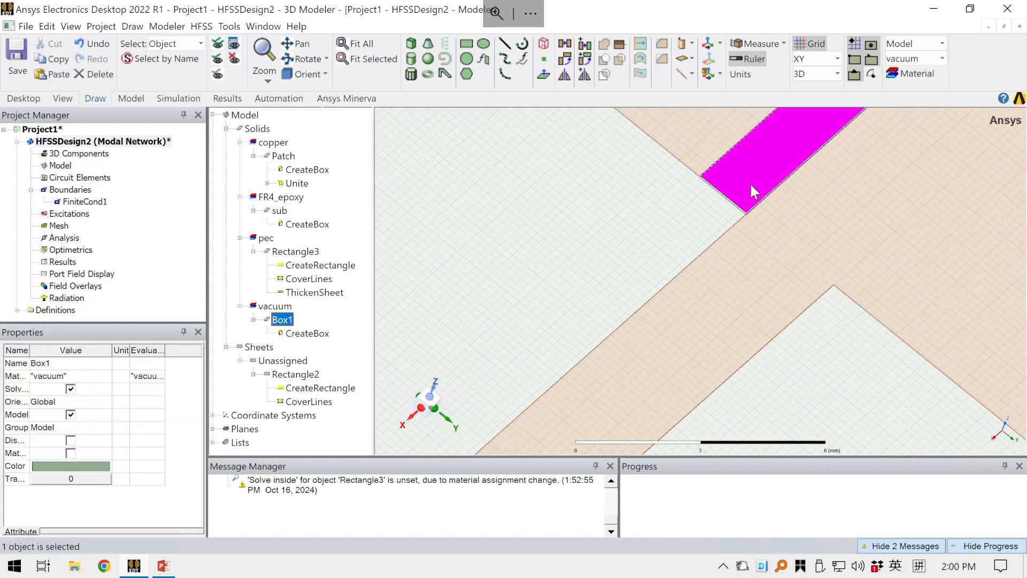
pyautogui.keyDown('shift'); pyautogui.moveTo(751, 192); pyautogui.dragTo(697, 284); pyautogui.keyUp('shift')
pyautogui.scroll(-8, 698, 284)
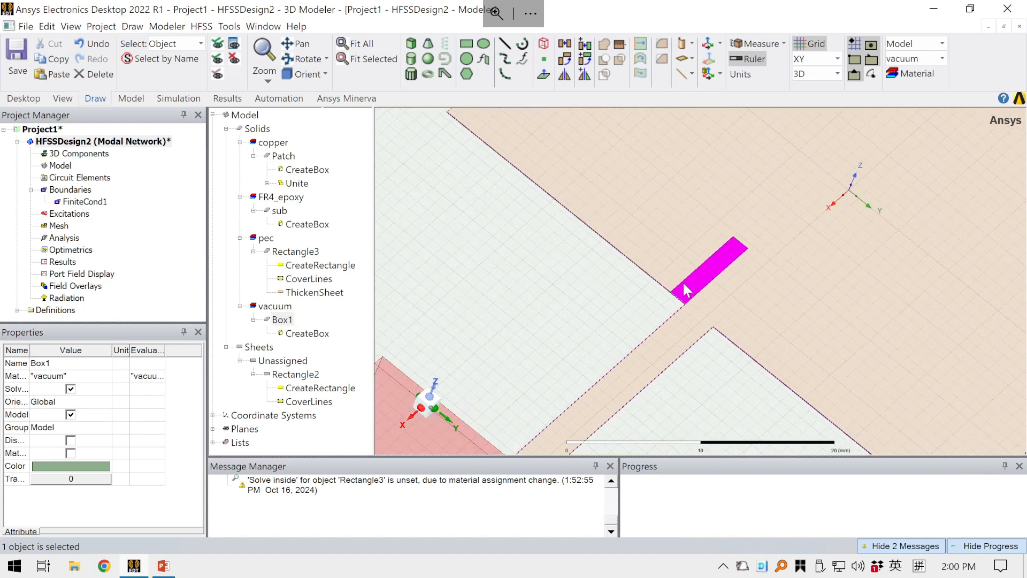
# Copy the slit box Box1 and paste a duplicate in the same place.
pyautogui.press('shift')
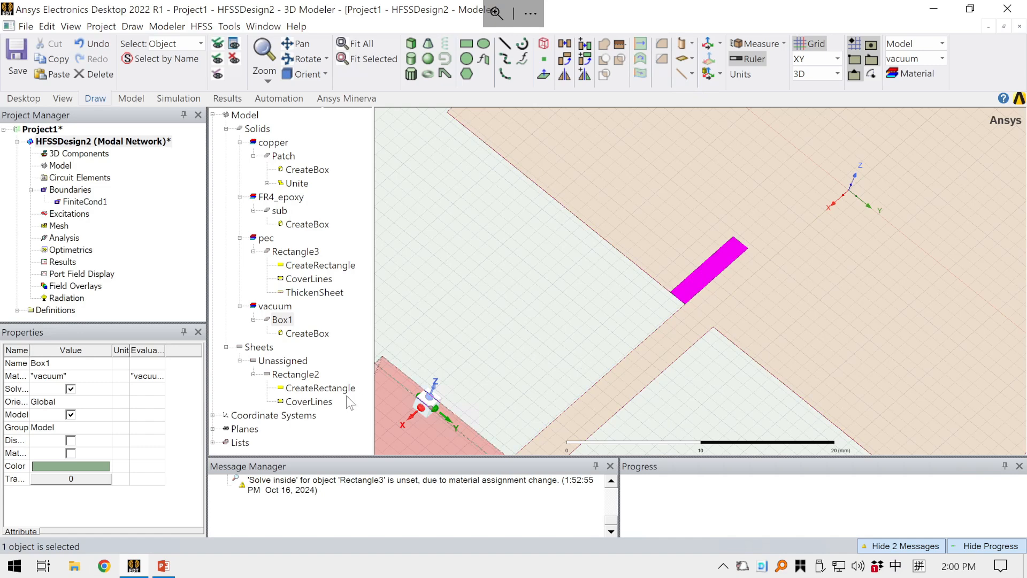
pyautogui.click(286, 320)
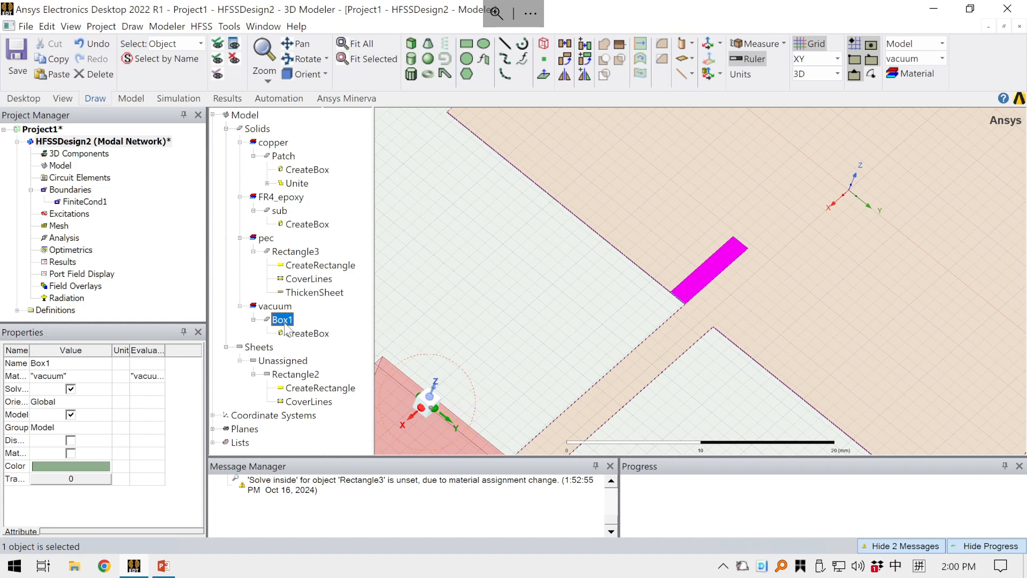
pyautogui.hotkey('ctrl', 'v')
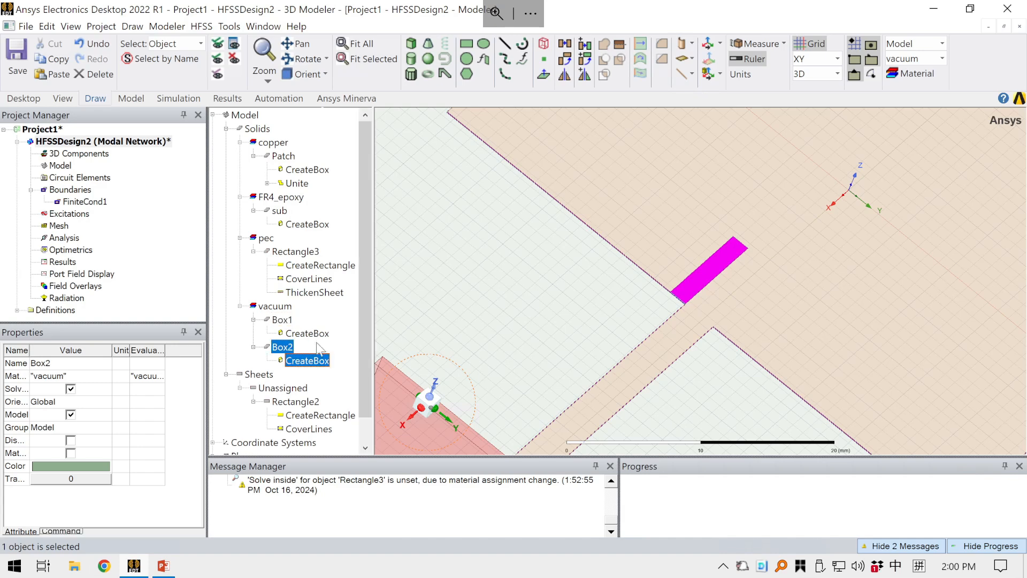
# Set the duplicated slit box Box2's position to 0.5*L_patch, 0.5*W_msl, Th_sub.
pyautogui.click(308, 361)
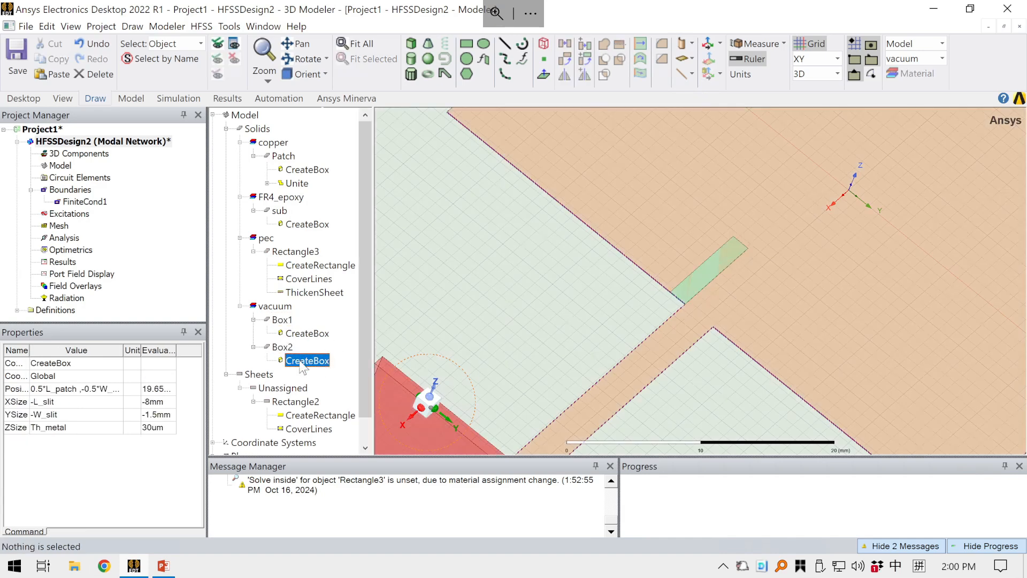
pyautogui.doubleClick(306, 361)
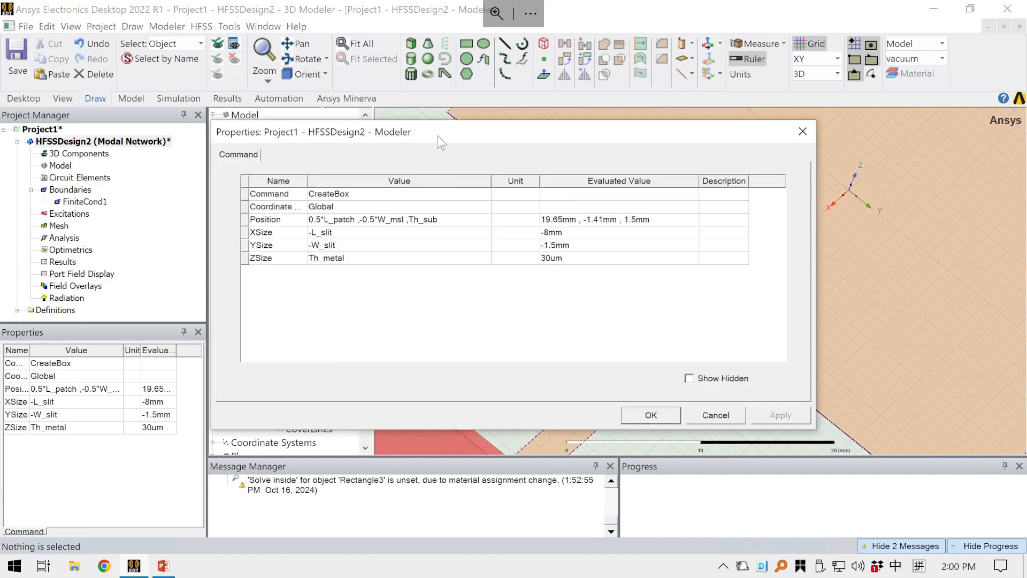
pyautogui.moveTo(439, 143); pyautogui.dragTo(260, 222)
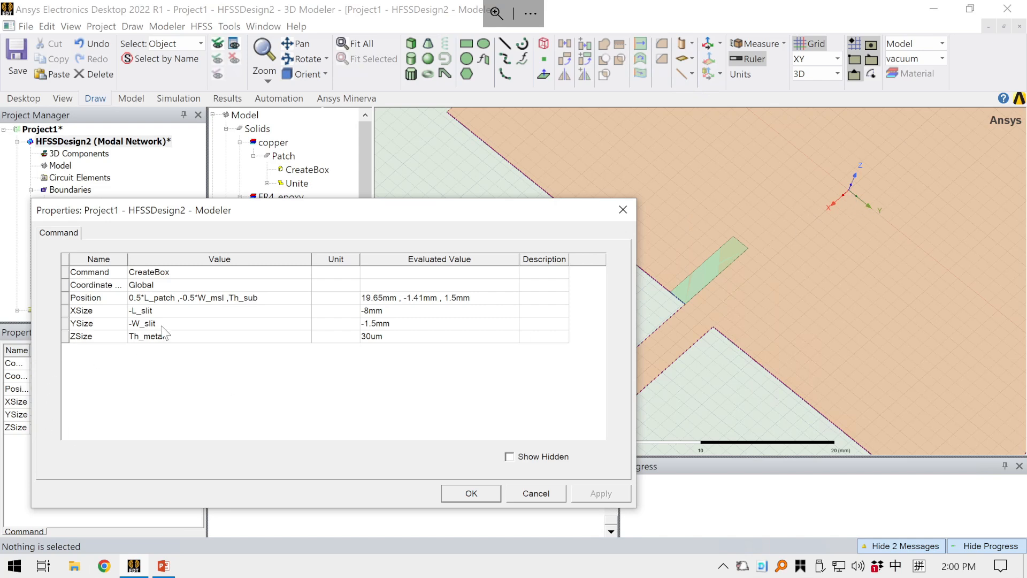
pyautogui.click(182, 299)
pyautogui.click(183, 299)
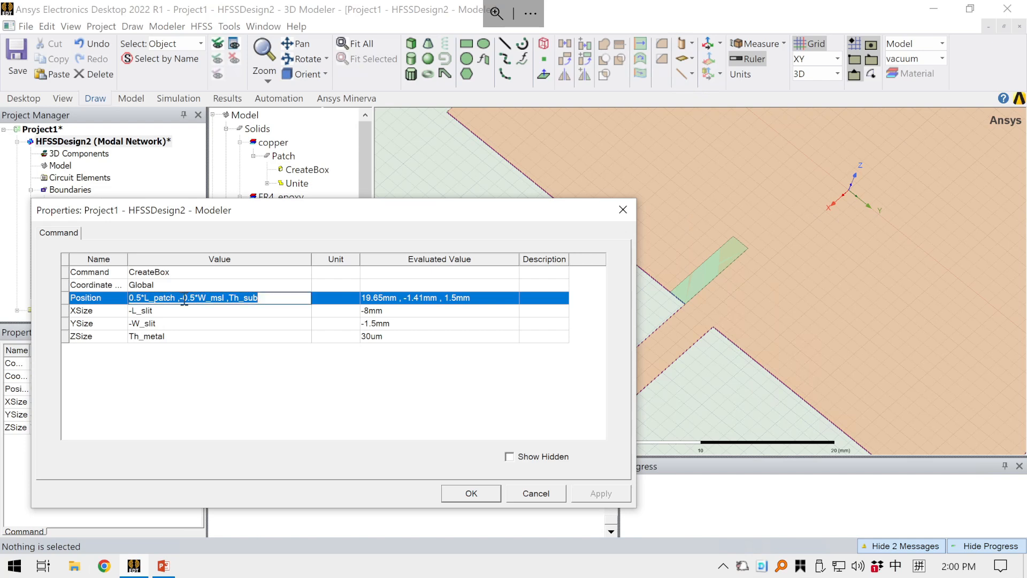
pyautogui.click(183, 299)
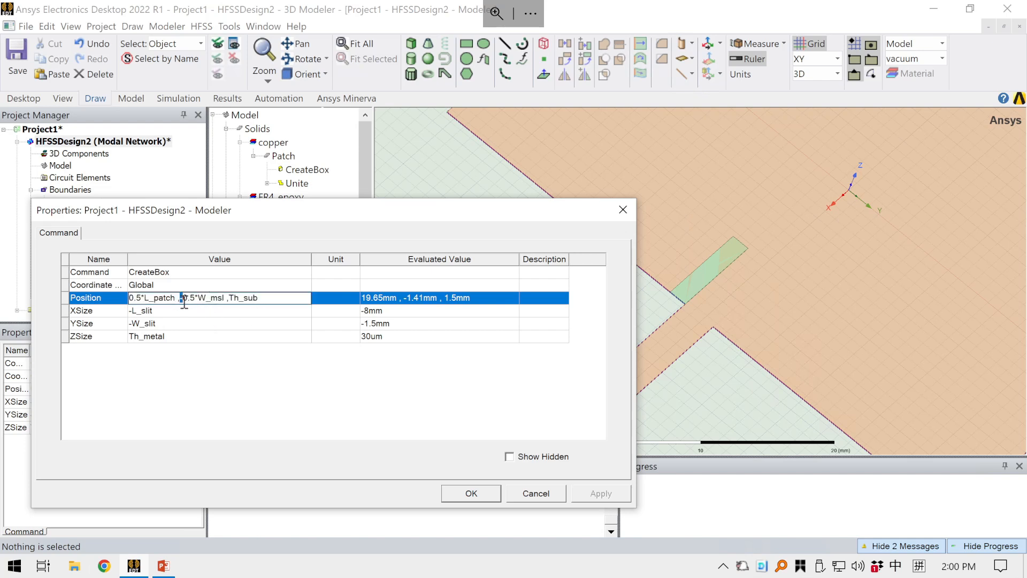
pyautogui.press('Delete')
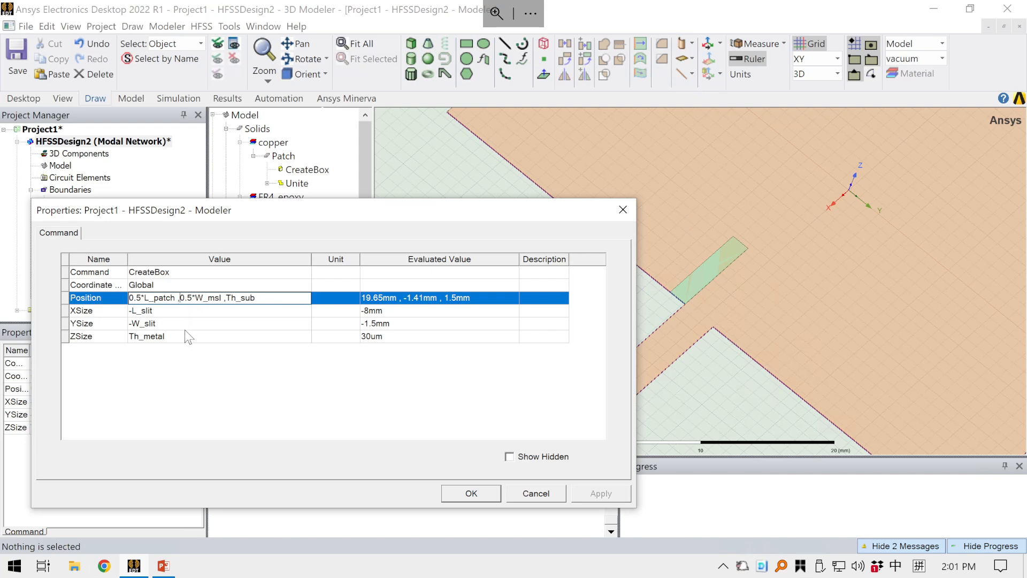
# Set Box2's Y size to W_slit, then apply and accept its CreateBox properties.
pyautogui.click(134, 323)
pyautogui.click(134, 324)
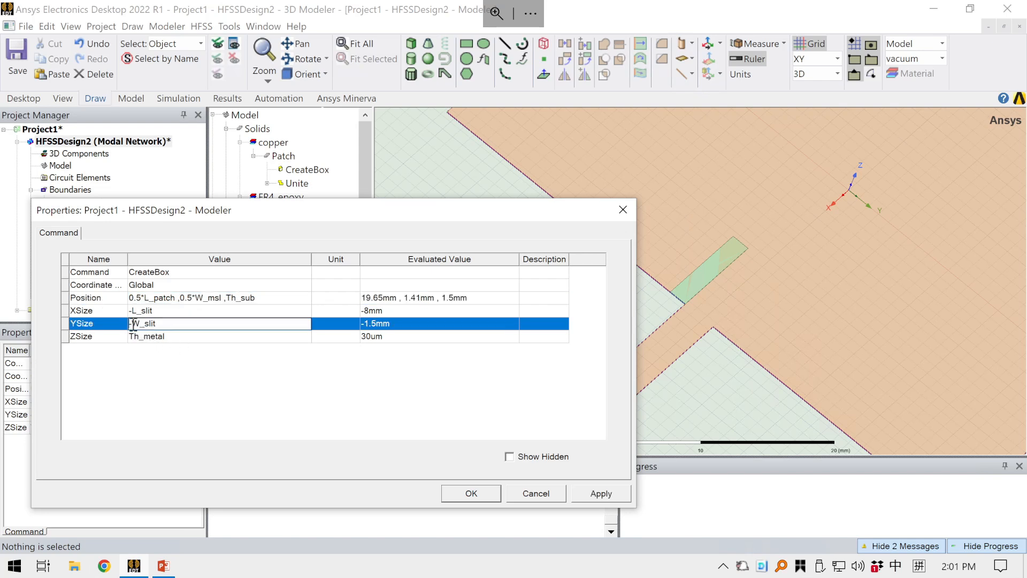
pyautogui.press('Delete')
pyautogui.click(356, 400)
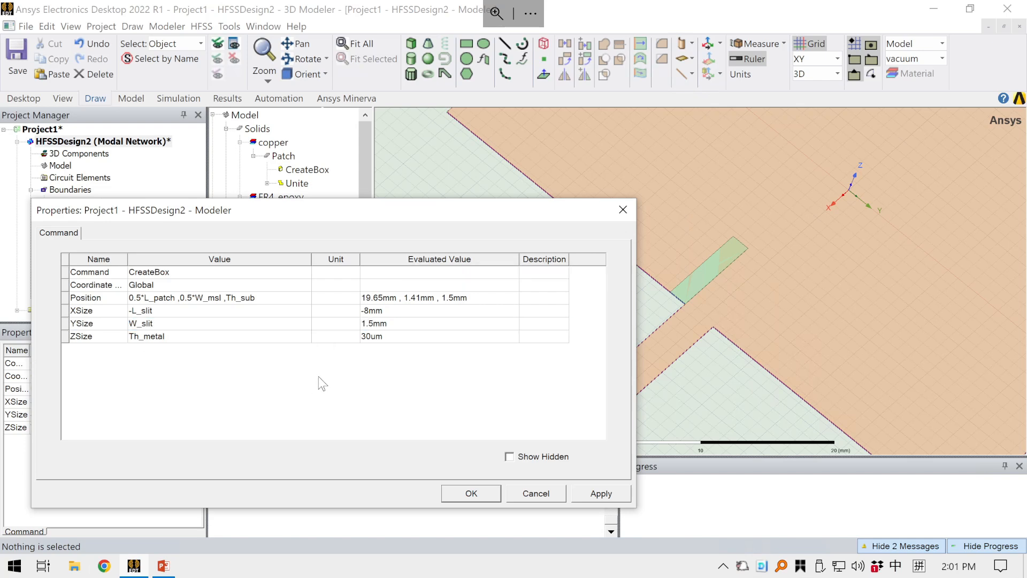
pyautogui.click(600, 493)
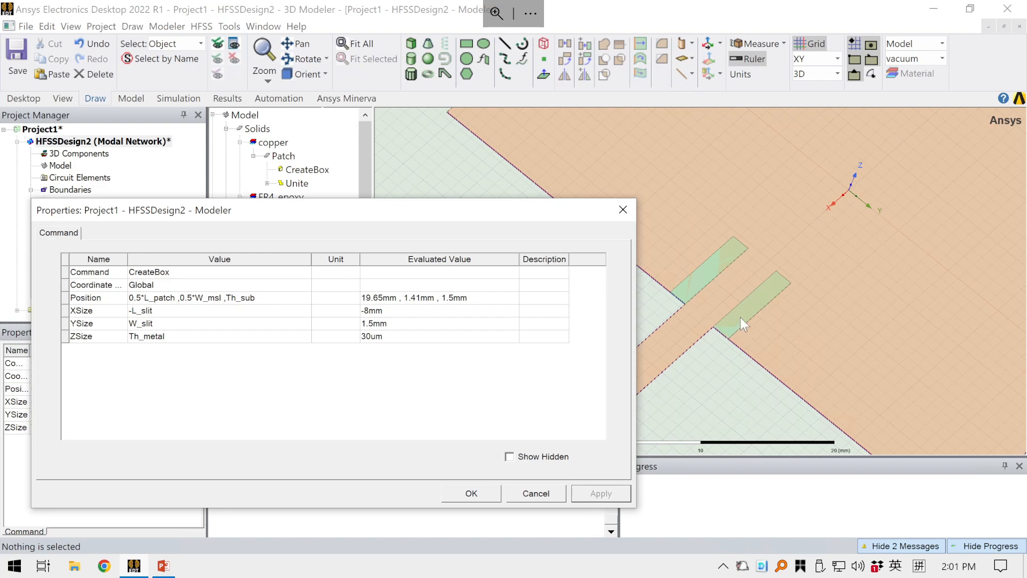
pyautogui.click(484, 492)
# Examine how the two slit boxes line up with the patch edge and both sides of the feed line.
pyautogui.scroll(6, 759, 323)
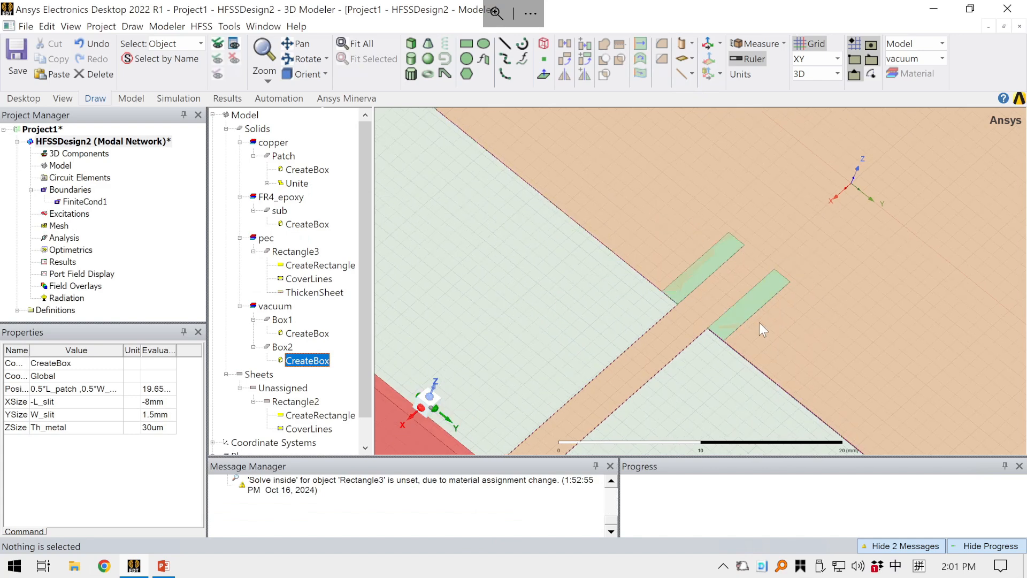
pyautogui.scroll(10, 698, 349)
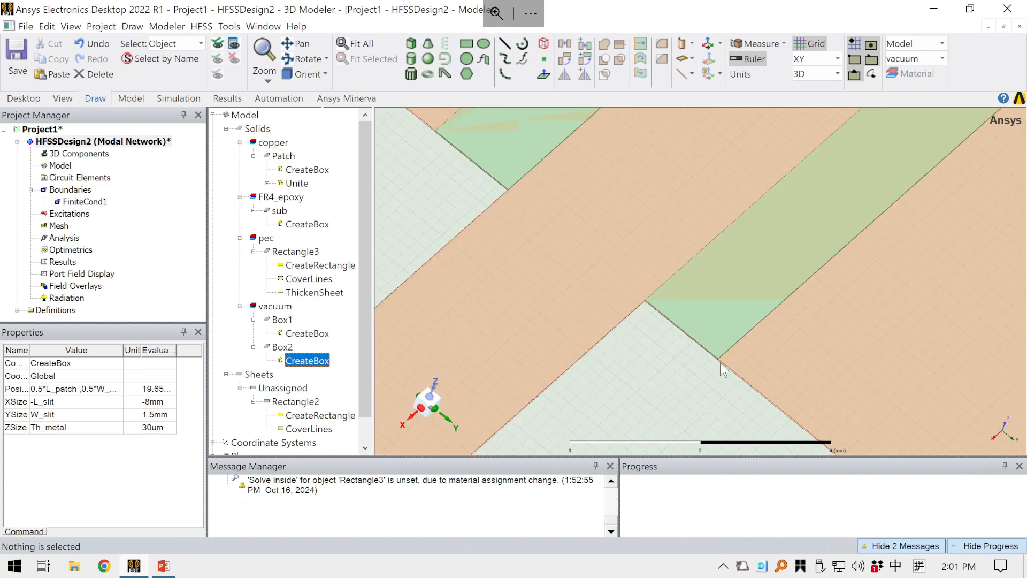
pyautogui.scroll(2, 719, 370)
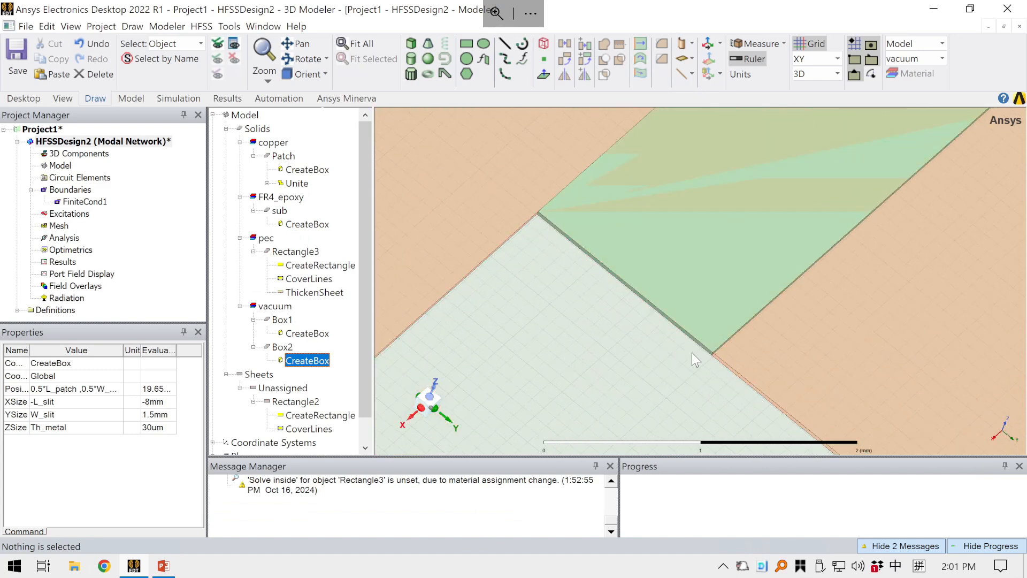
pyautogui.scroll(2, 695, 356)
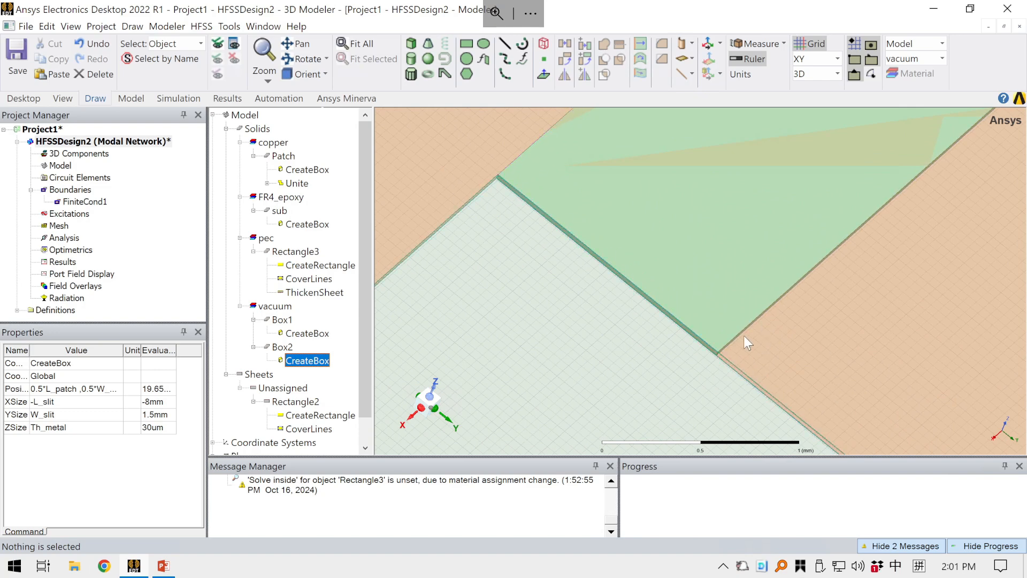
pyautogui.scroll(-2, 736, 310)
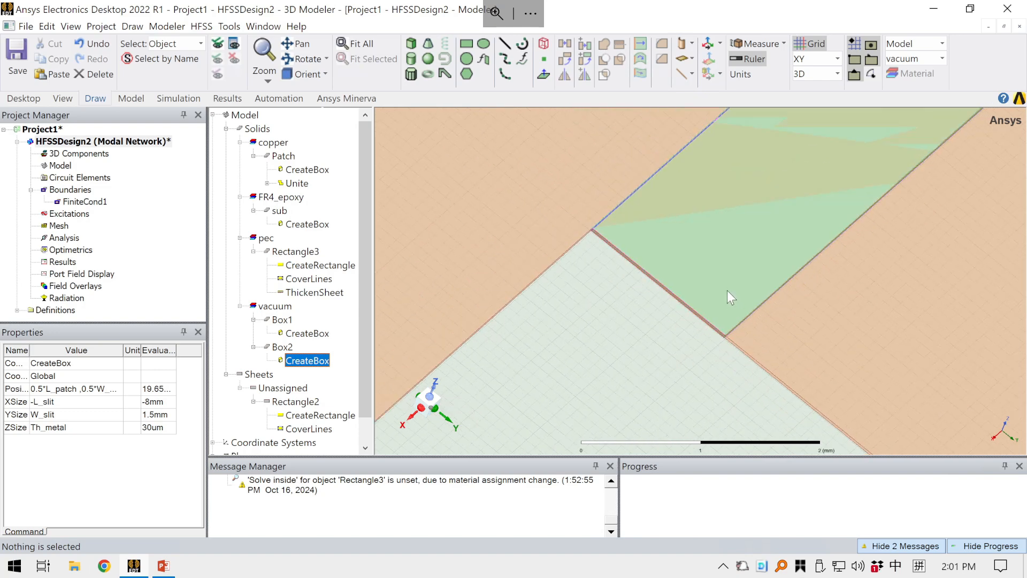
pyautogui.scroll(-5, 721, 269)
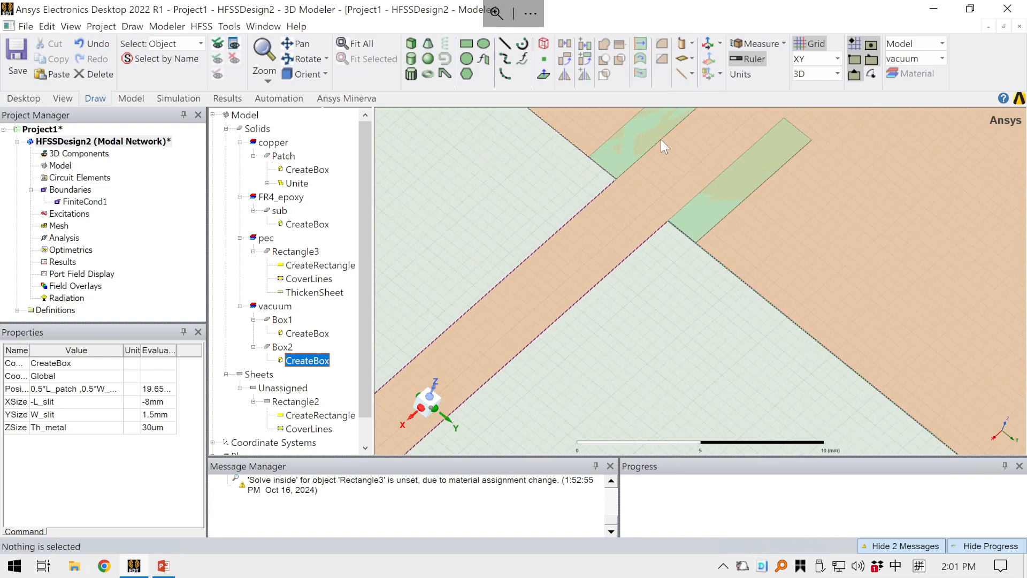
pyautogui.scroll(-3, 656, 135)
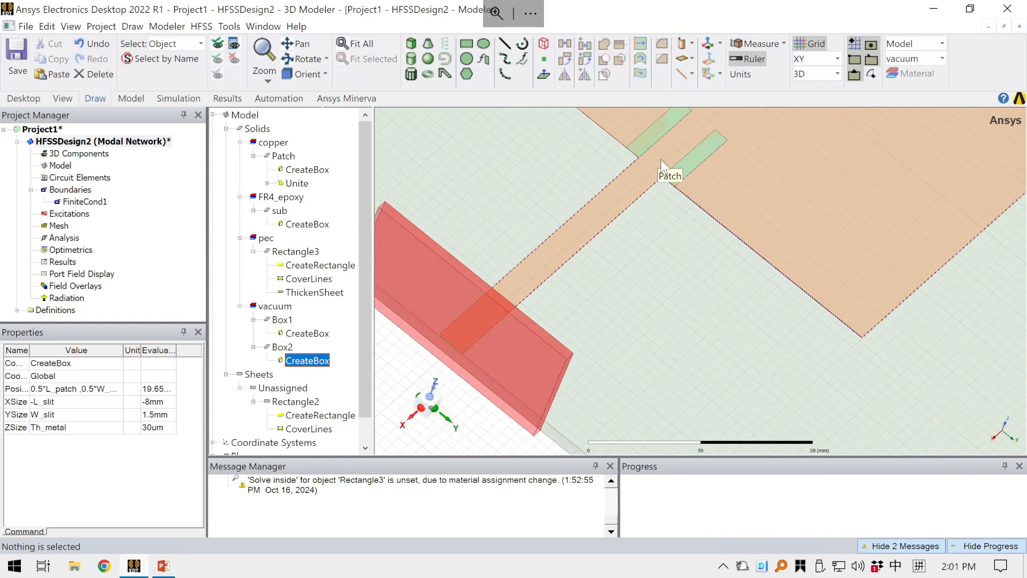
pyautogui.scroll(-6, 669, 172)
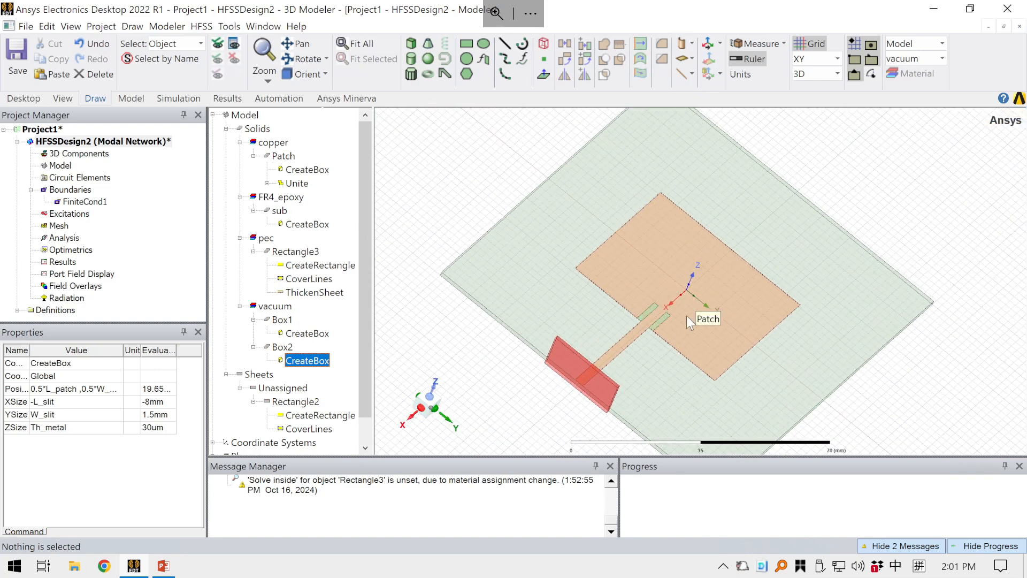
pyautogui.scroll(3, 686, 316)
pyautogui.scroll(2, 667, 303)
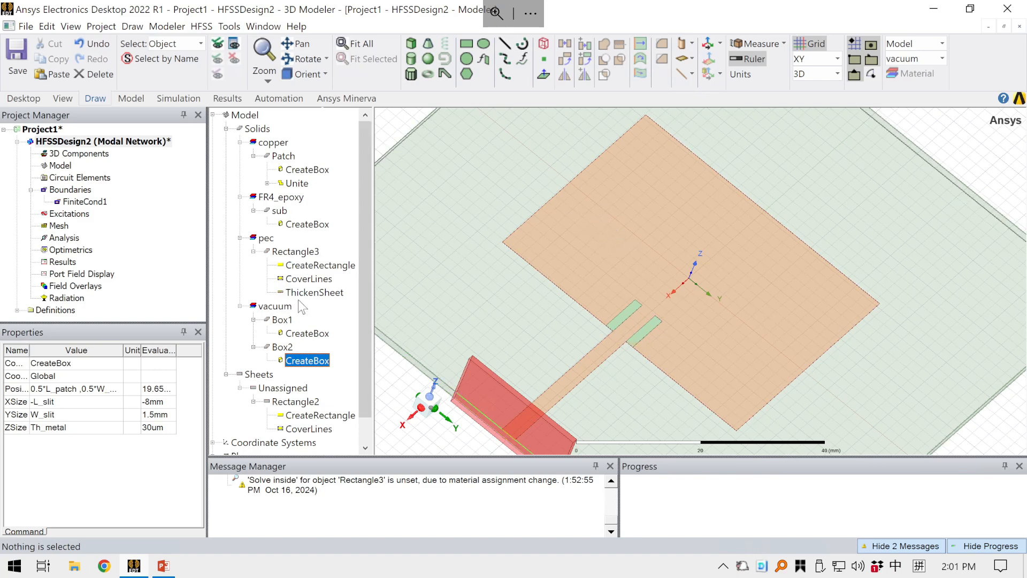
# Set up a Subtract operation with Patch as the blank part and Box1 and Box2 as the tool parts.
pyautogui.click(283, 156)
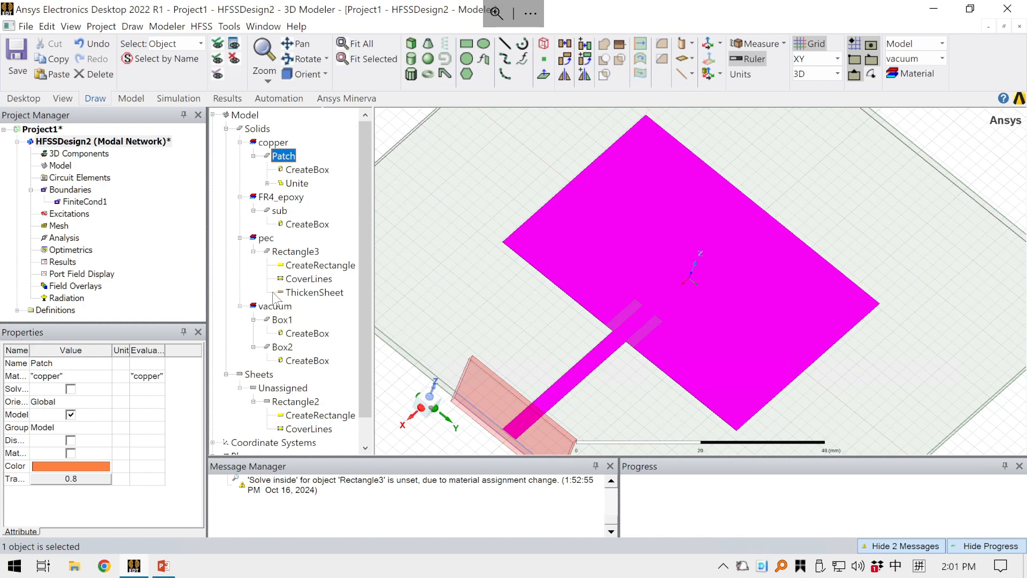
pyautogui.keyDown('ctrl'); pyautogui.click(282, 319); pyautogui.keyUp('ctrl')
pyautogui.keyDown('ctrl'); pyautogui.click(282, 346); pyautogui.keyUp('ctrl')
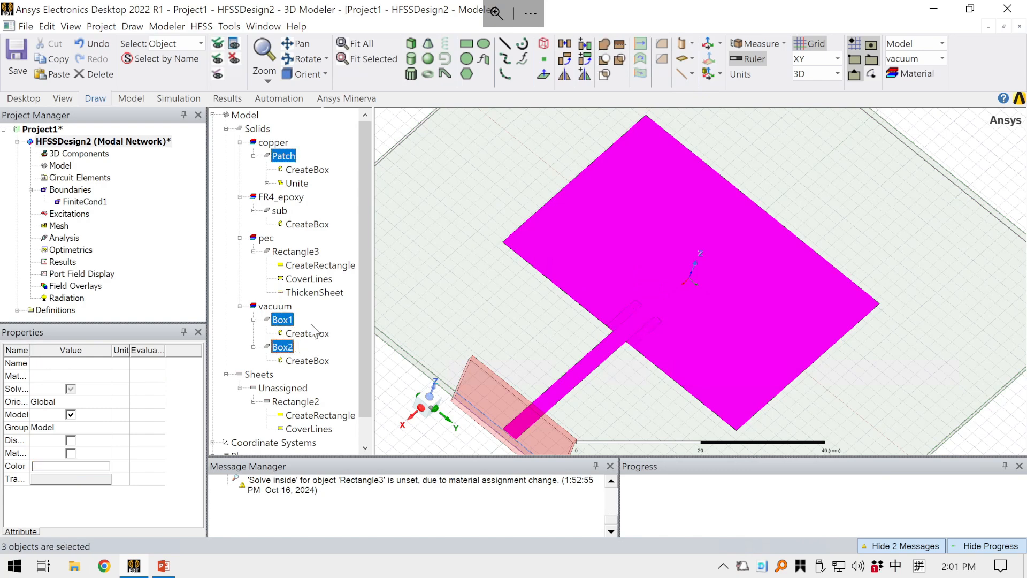
pyautogui.click(609, 60)
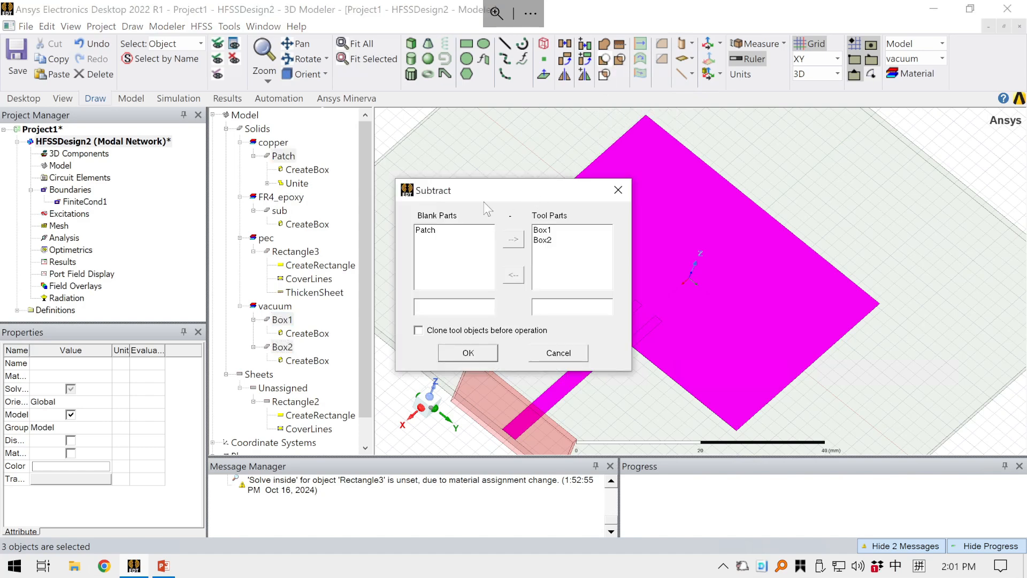
pyautogui.moveTo(483, 199); pyautogui.dragTo(366, 208)
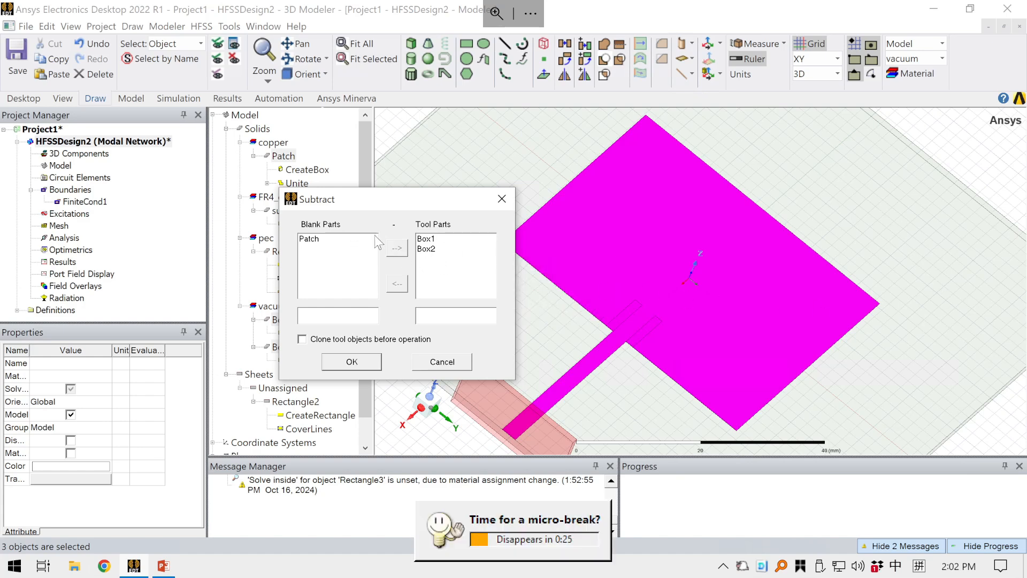
pyautogui.moveTo(351, 198); pyautogui.dragTo(313, 180)
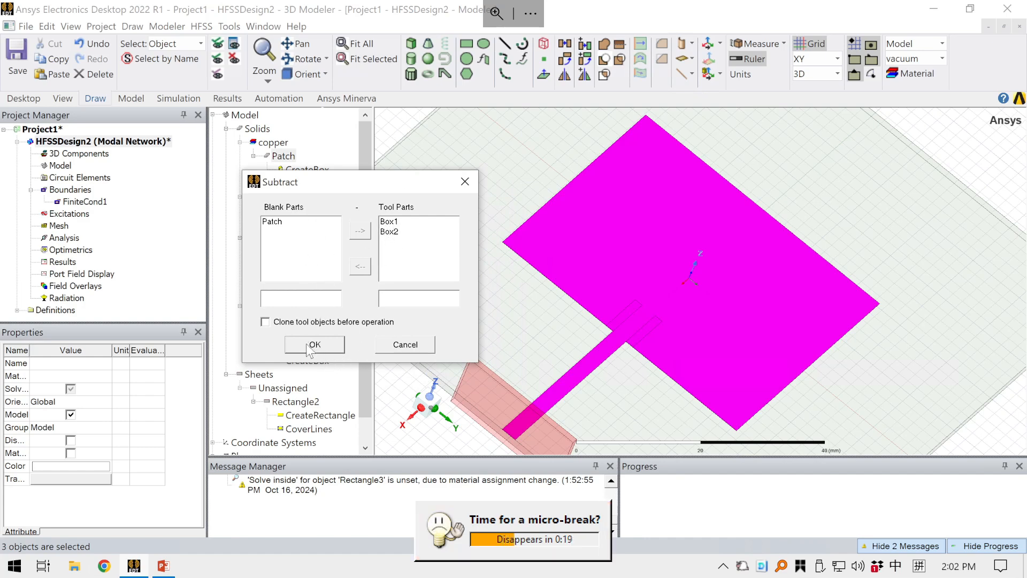
# Move Box2 over to the blank parts and return it to the tool parts.
pyautogui.click(389, 231)
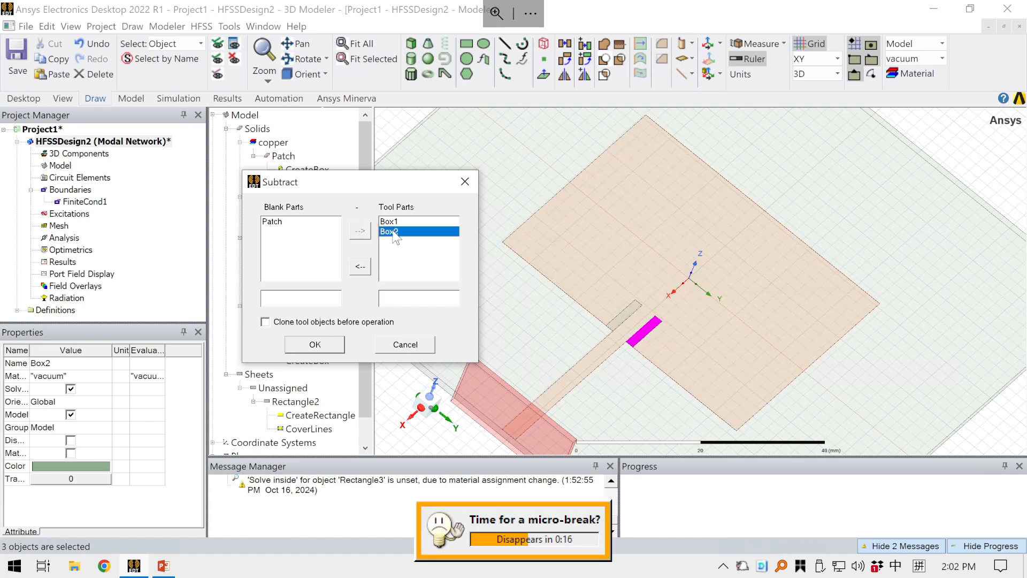
pyautogui.click(360, 265)
pyautogui.click(306, 222)
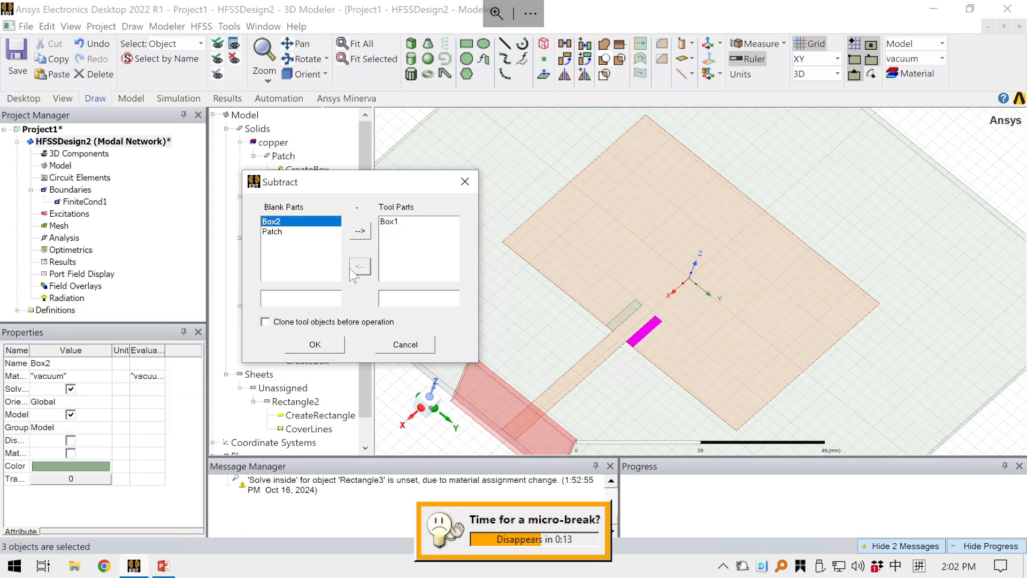
pyautogui.click(360, 230)
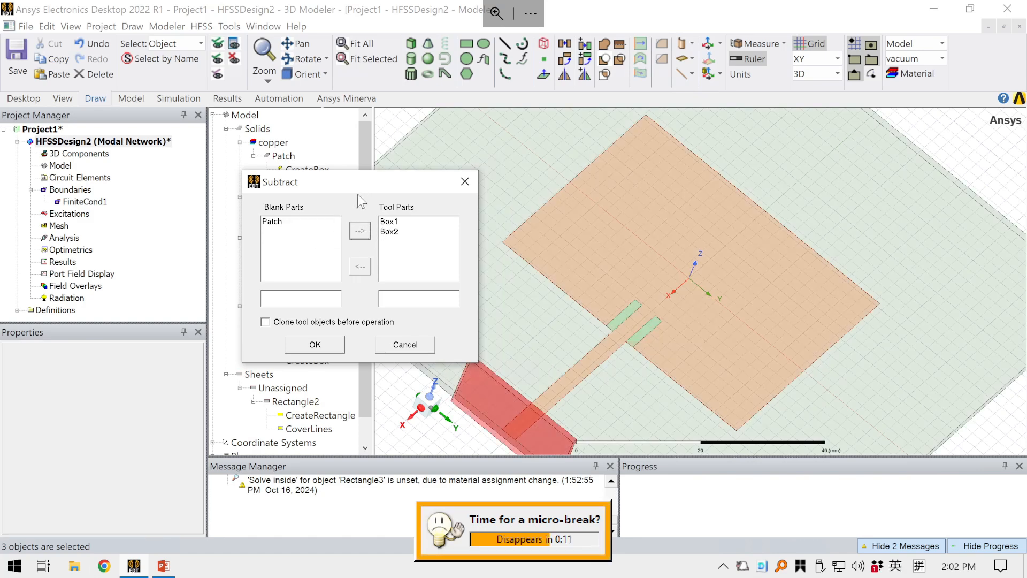
# Carry out the subtraction of both slit boxes from the patch without cloning the tool objects.
pyautogui.moveTo(305, 191); pyautogui.dragTo(248, 198)
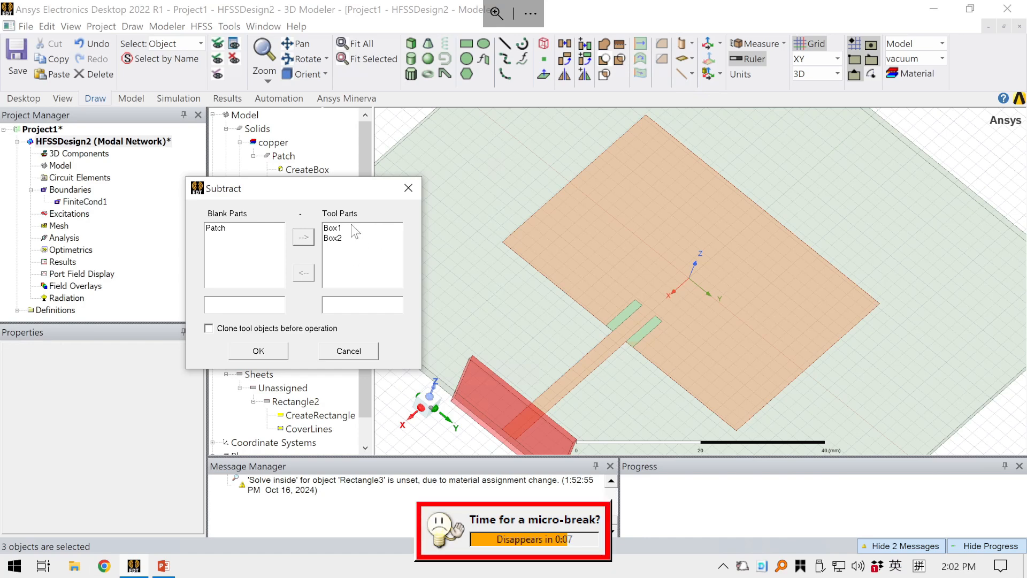
pyautogui.click(268, 352)
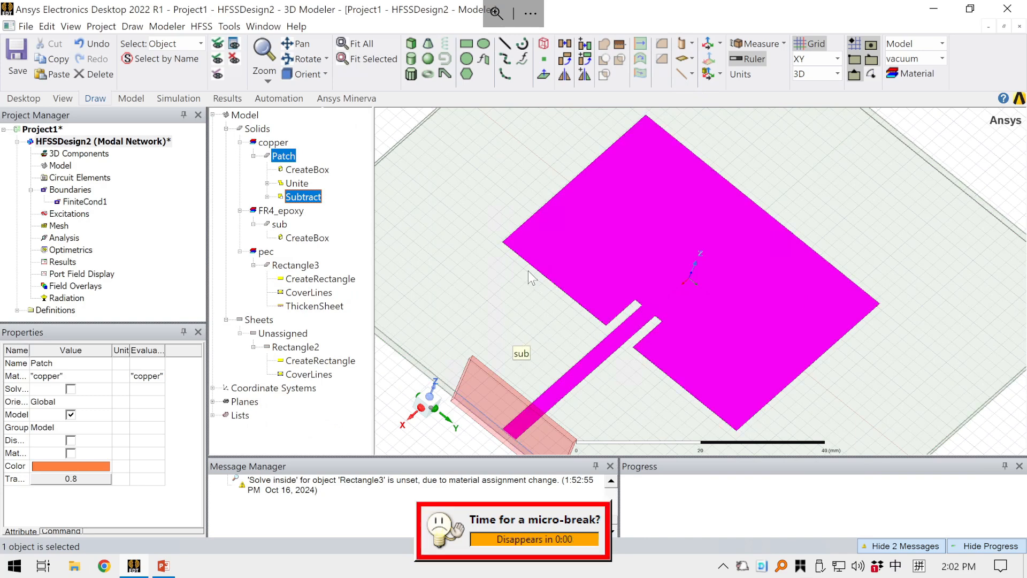
# Examine the slotted patch, feed line, substrate and PEC plate from an oblique view.
pyautogui.scroll(-1, 528, 271)
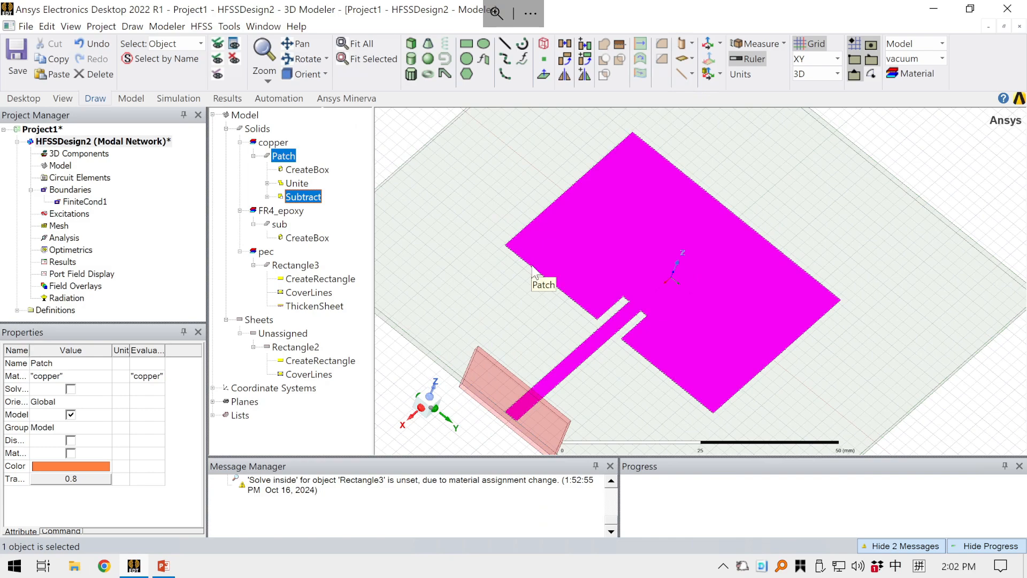
pyautogui.scroll(-1, 540, 288)
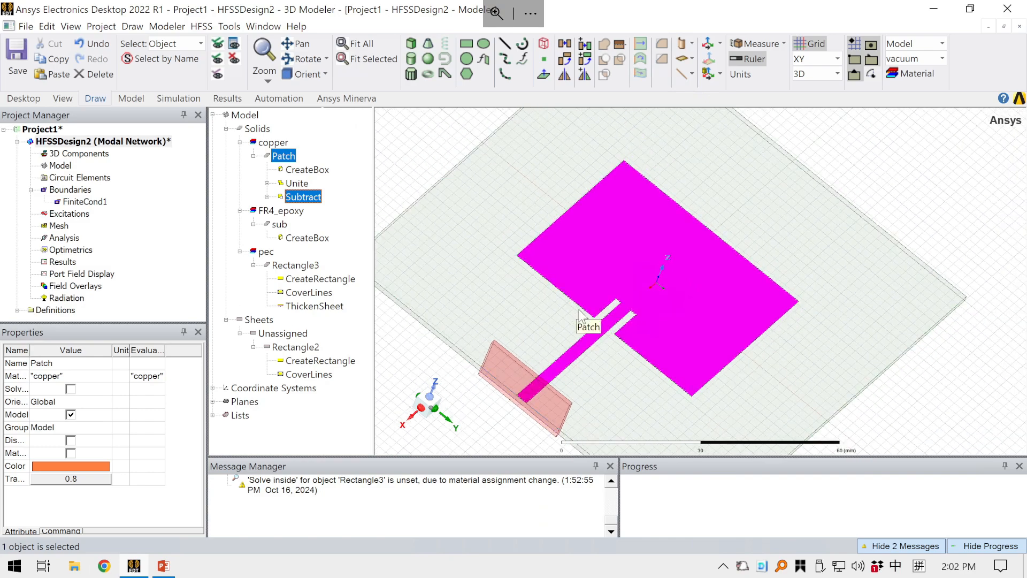
pyautogui.moveTo(587, 309)
pyautogui.keyDown('alt'); pyautogui.mouseDown()
pyautogui.moveTo(534, 263)
pyautogui.moveTo(509, 280)
pyautogui.moveTo(532, 289)
pyautogui.moveTo(538, 277)
pyautogui.mouseUp(); pyautogui.keyUp('alt')
pyautogui.scroll(-2, 546, 282)
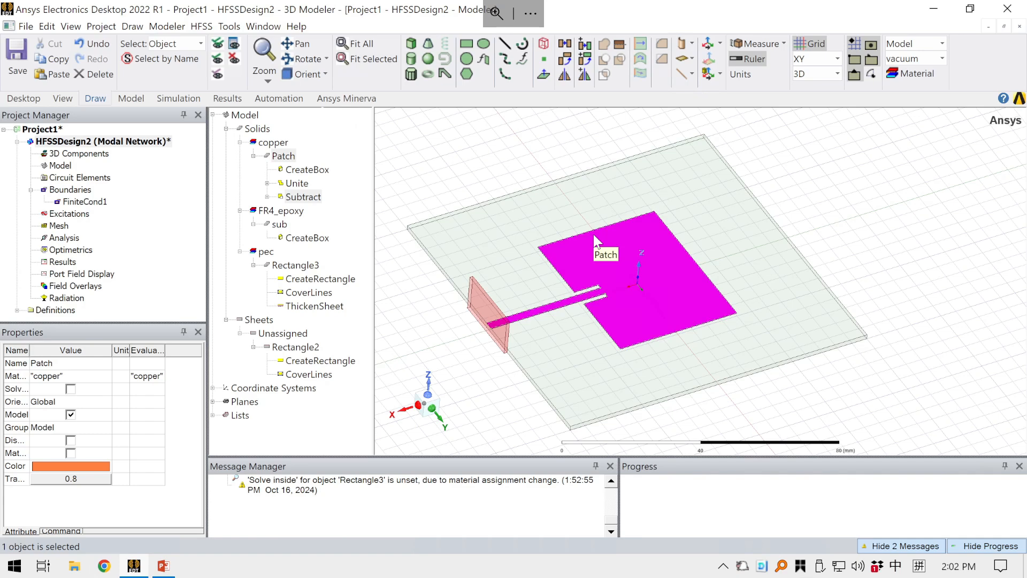
pyautogui.scroll(-1, 615, 198)
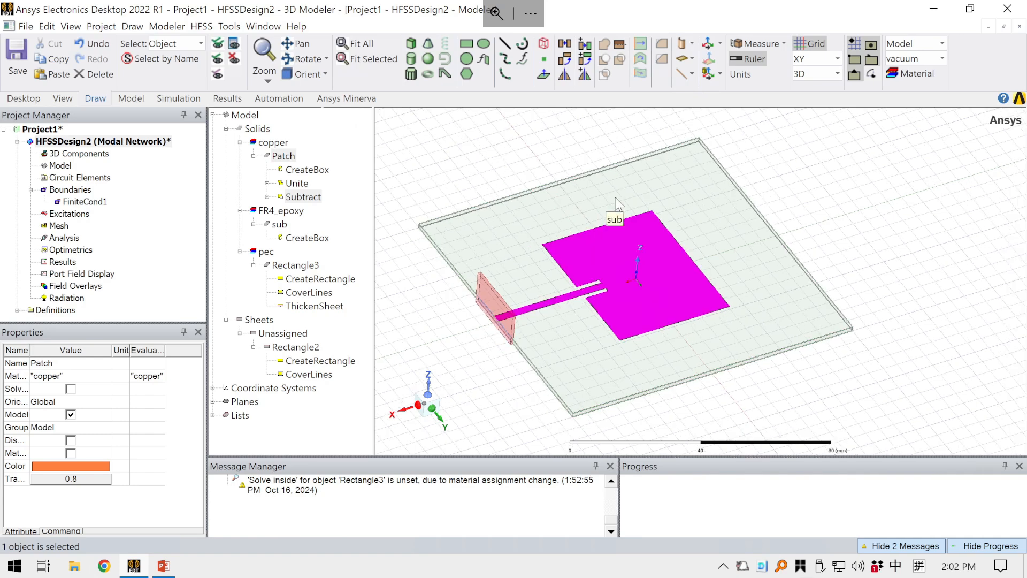
pyautogui.scroll(-1, 664, 196)
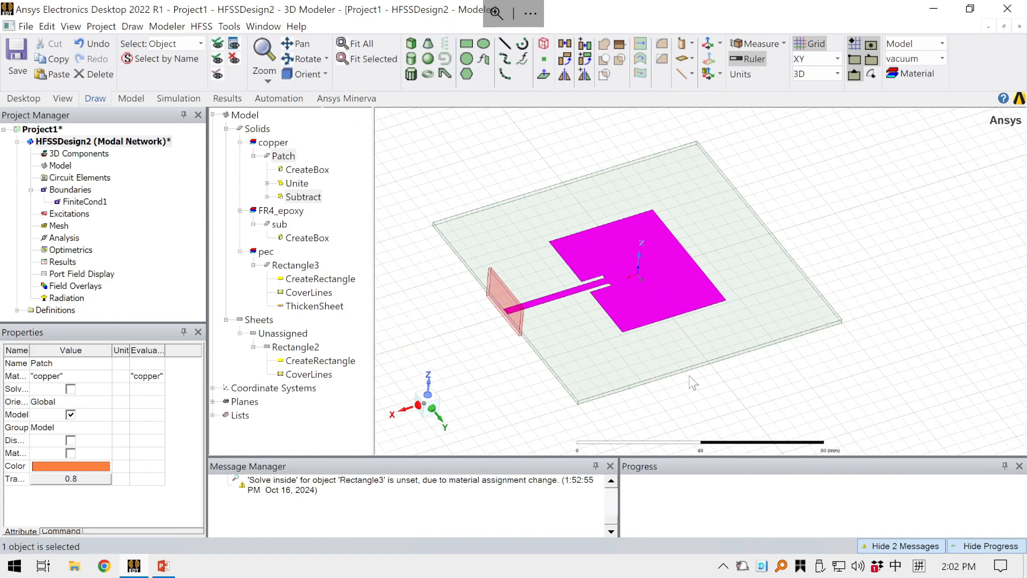
pyautogui.scroll(1, 540, 241)
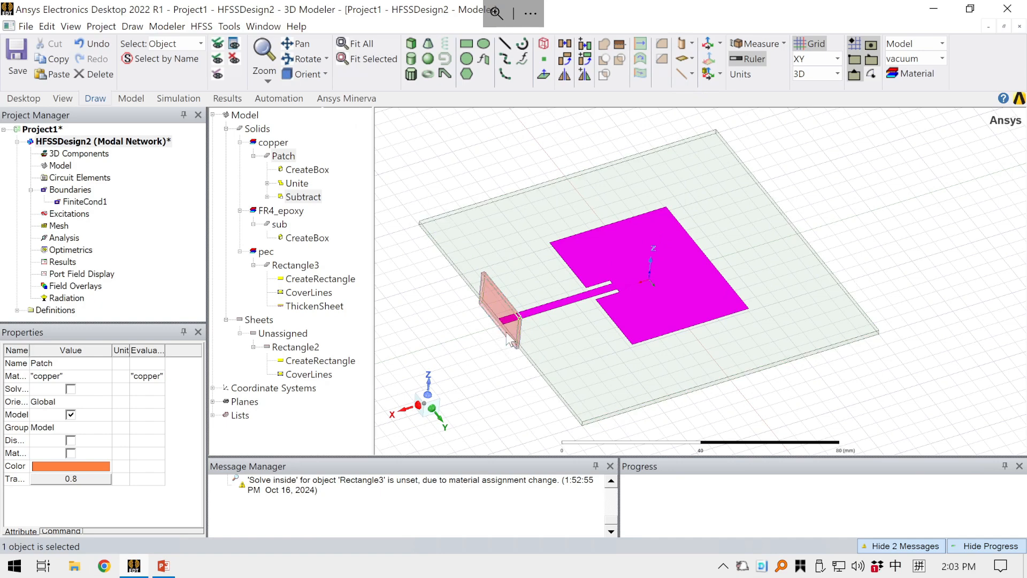
pyautogui.scroll(2, 556, 313)
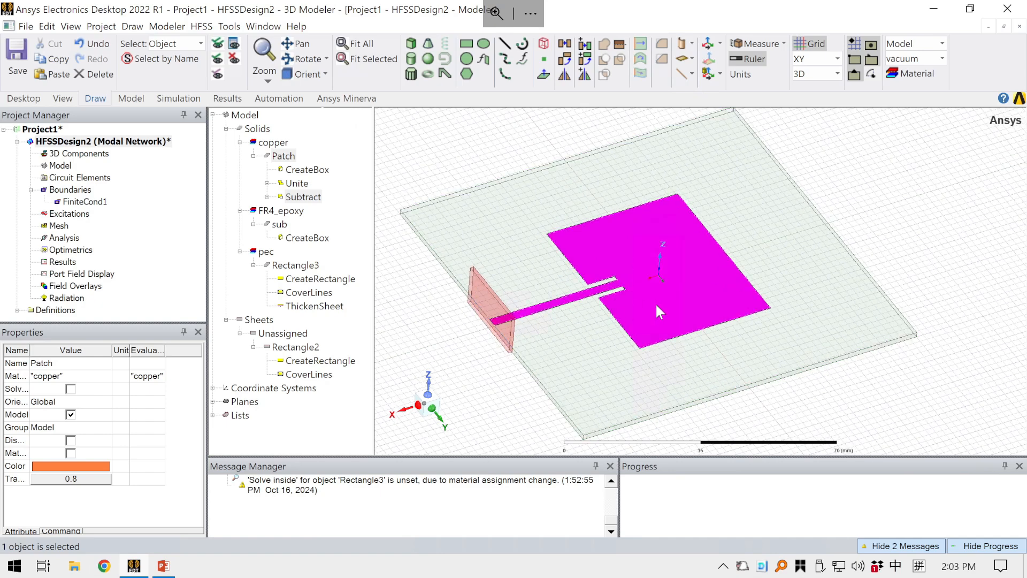
# Start an enclosing region around the antenna and set its padding type to Absolute Offset for all directions.
pyautogui.scroll(-2, 653, 297)
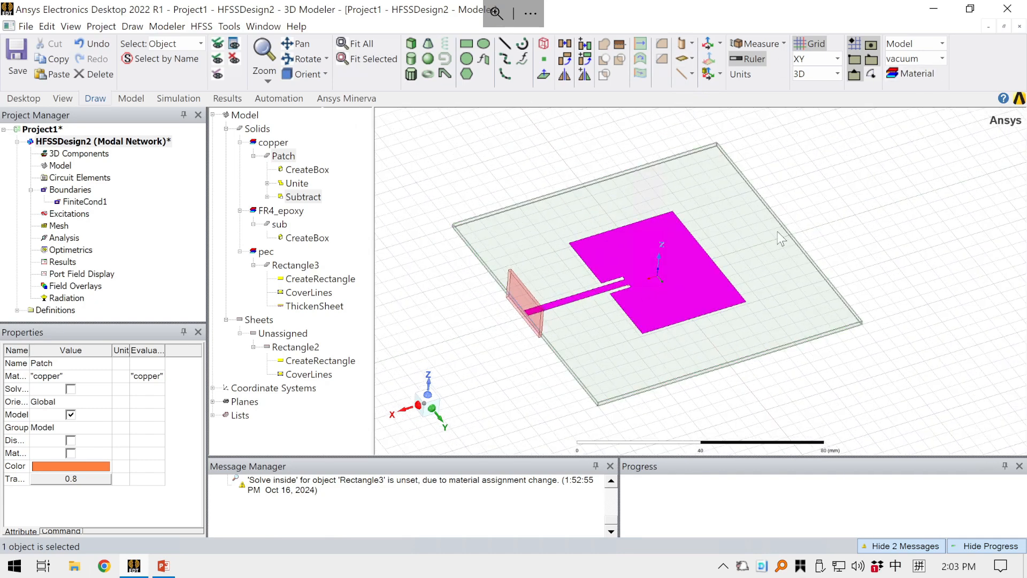
pyautogui.scroll(-2, 539, 168)
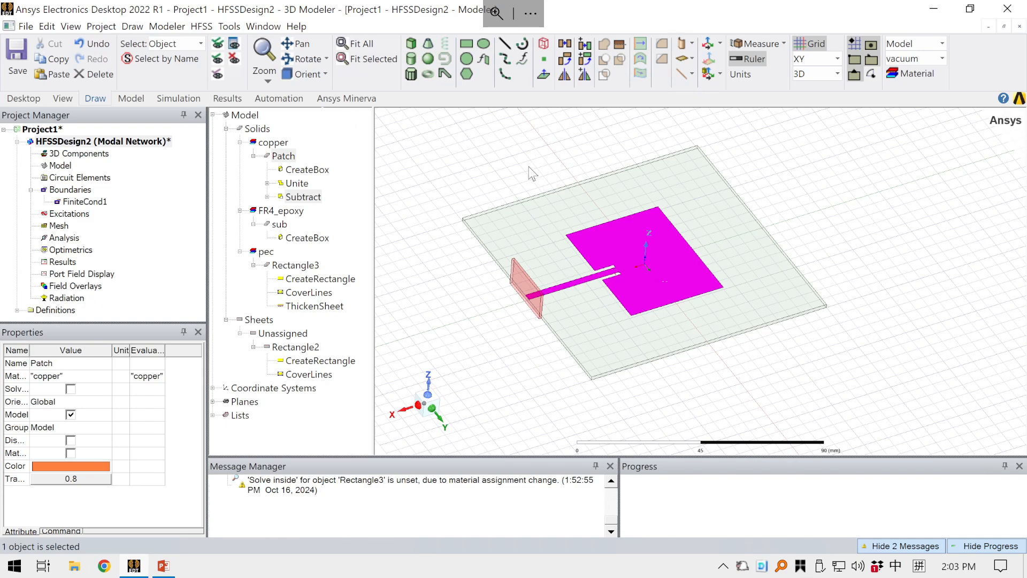
pyautogui.click(545, 46)
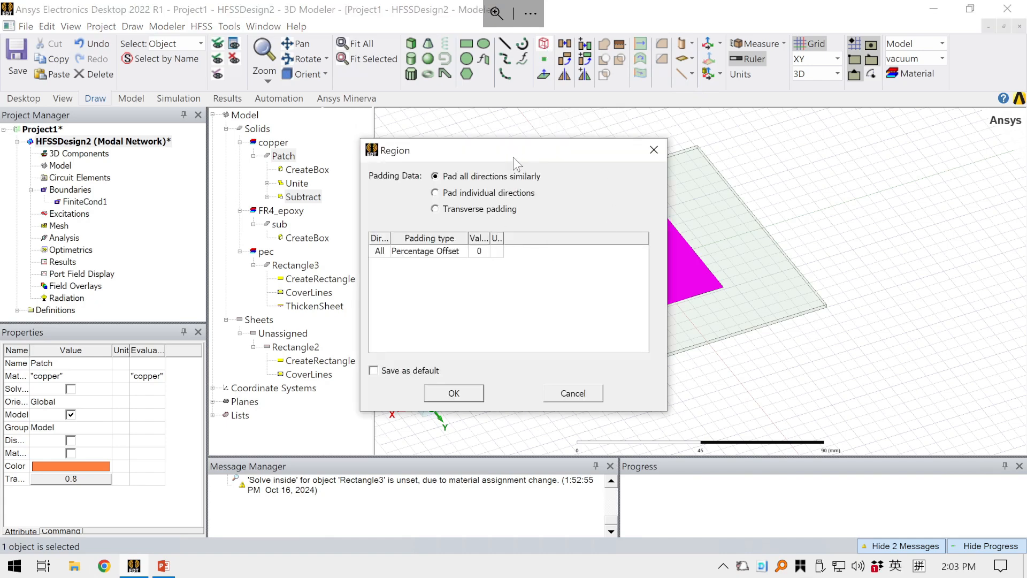
pyautogui.moveTo(500, 148); pyautogui.dragTo(386, 174)
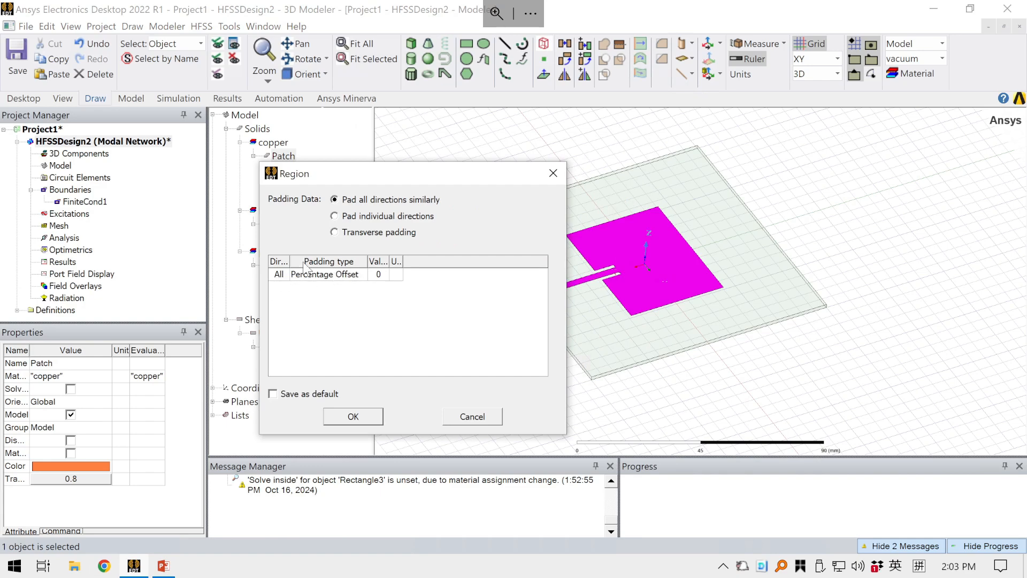
pyautogui.moveTo(290, 261); pyautogui.dragTo(345, 261)
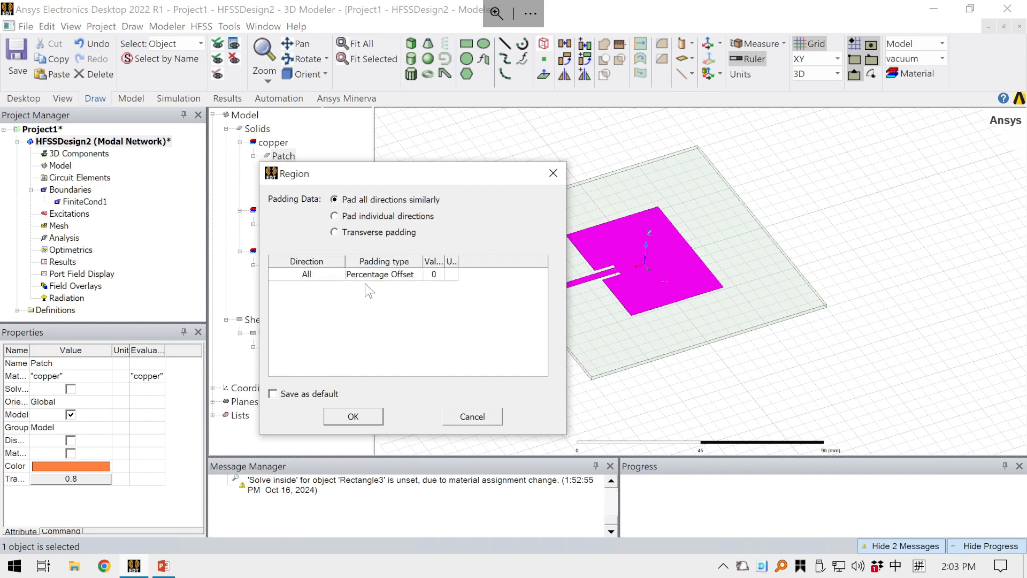
pyautogui.click(379, 273)
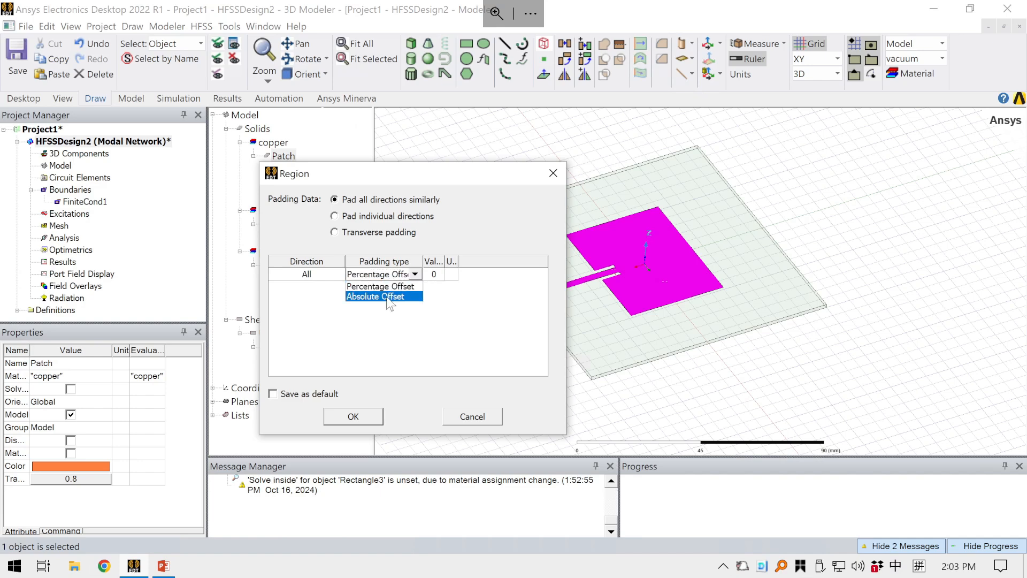
pyautogui.click(384, 297)
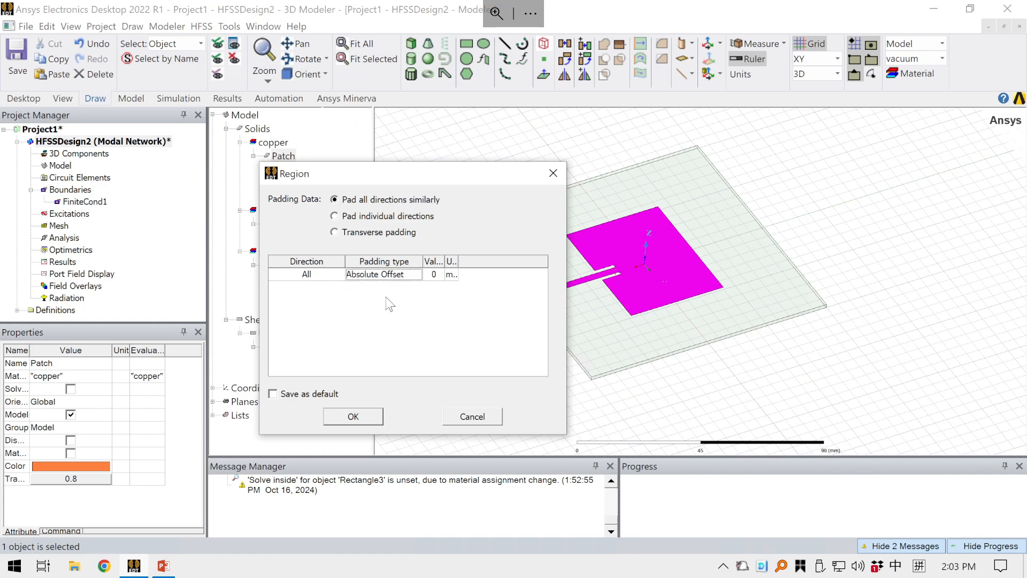
# Set the region's padding value to 50 mm and create the vacuum region around the whole model.
pyautogui.moveTo(444, 261); pyautogui.dragTo(498, 261)
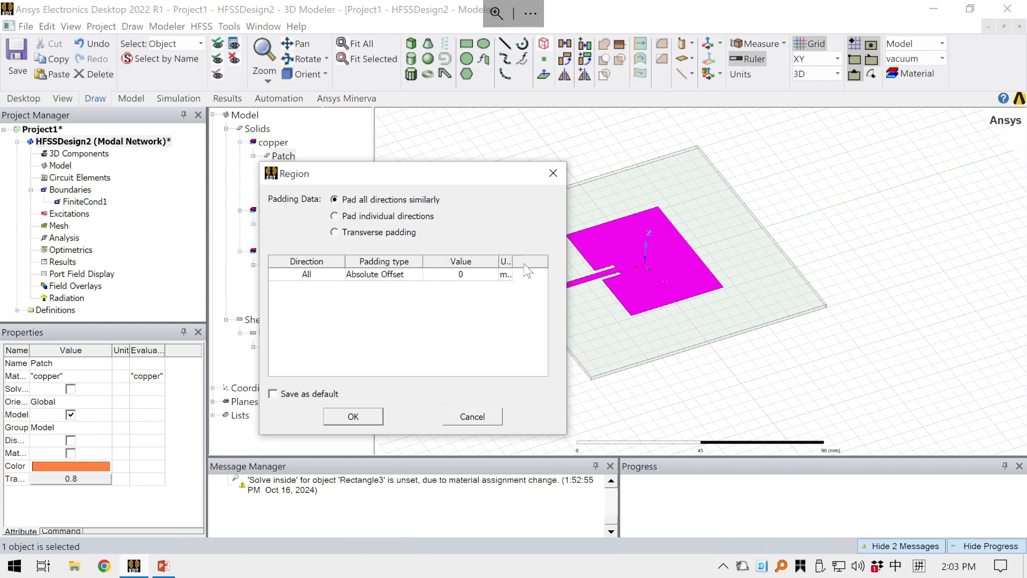
pyautogui.moveTo(512, 262); pyautogui.dragTo(530, 265)
pyautogui.doubleClick(473, 281)
pyautogui.write('50')
pyautogui.click(383, 386)
pyautogui.click(358, 417)
pyautogui.scroll(-1, 579, 199)
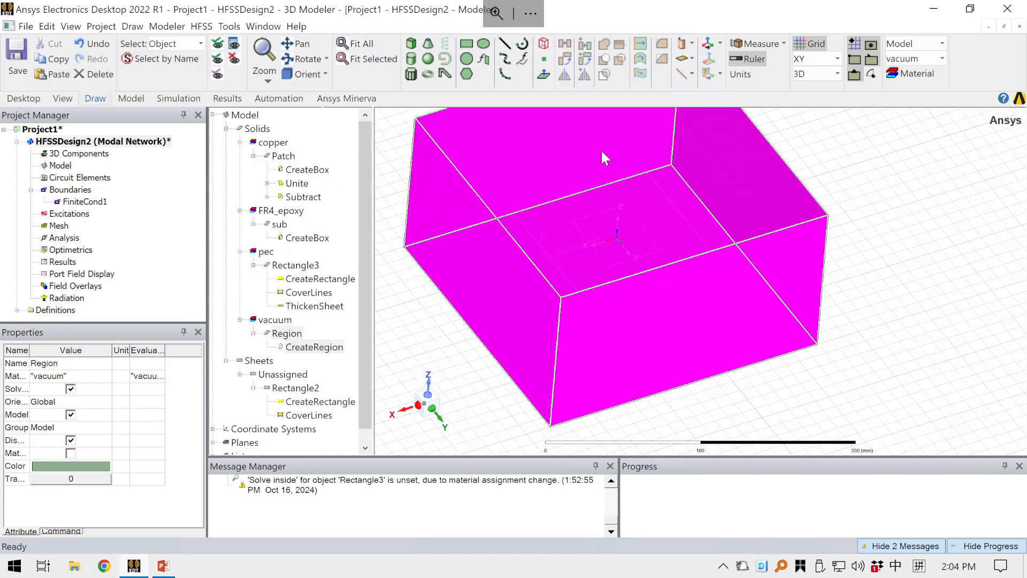
pyautogui.click(932, 262)
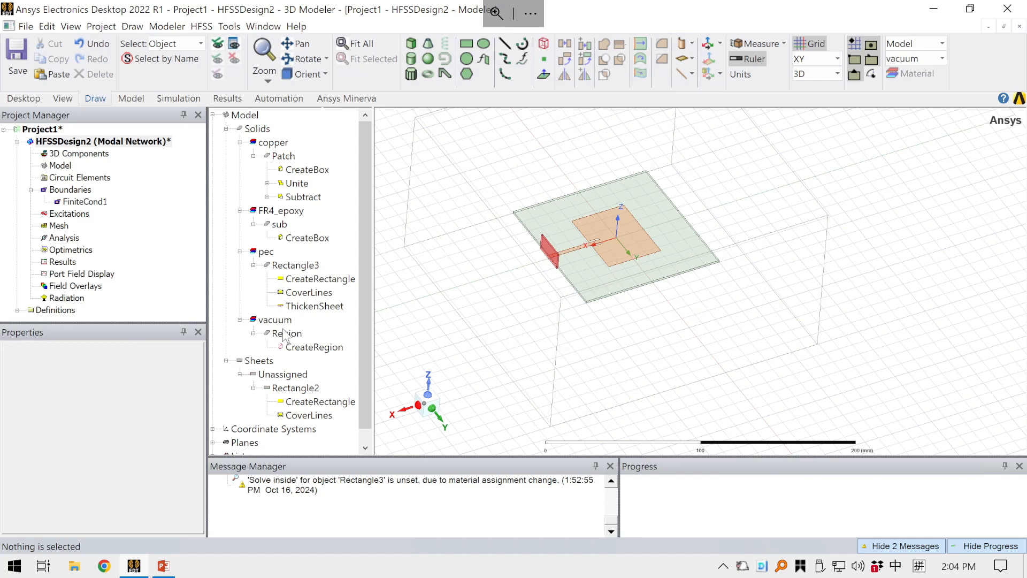
# Assign a radiation boundary to the vacuum region, keeping the default boundary name.
pyautogui.click(422, 230)
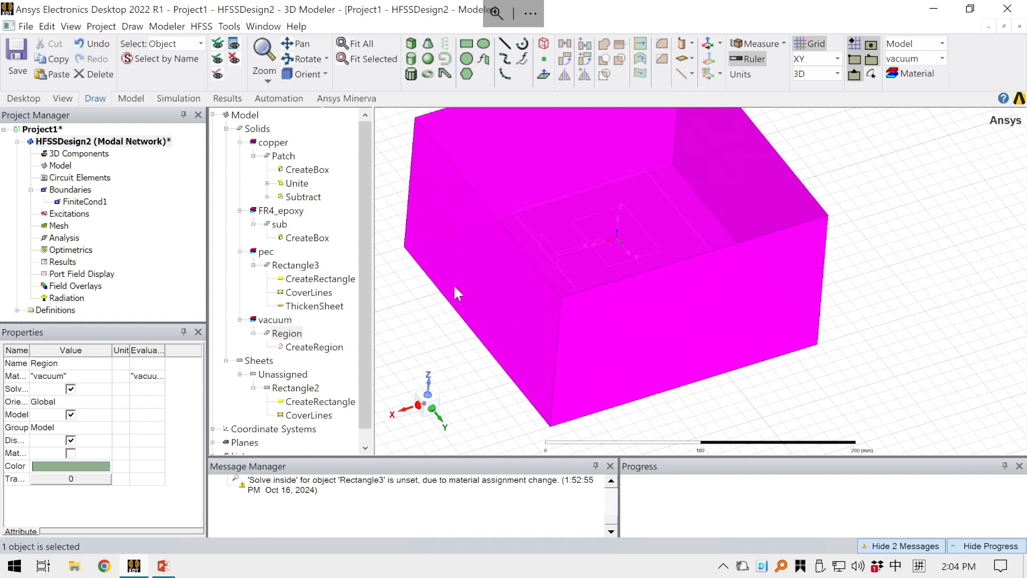
pyautogui.rightClick(444, 184)
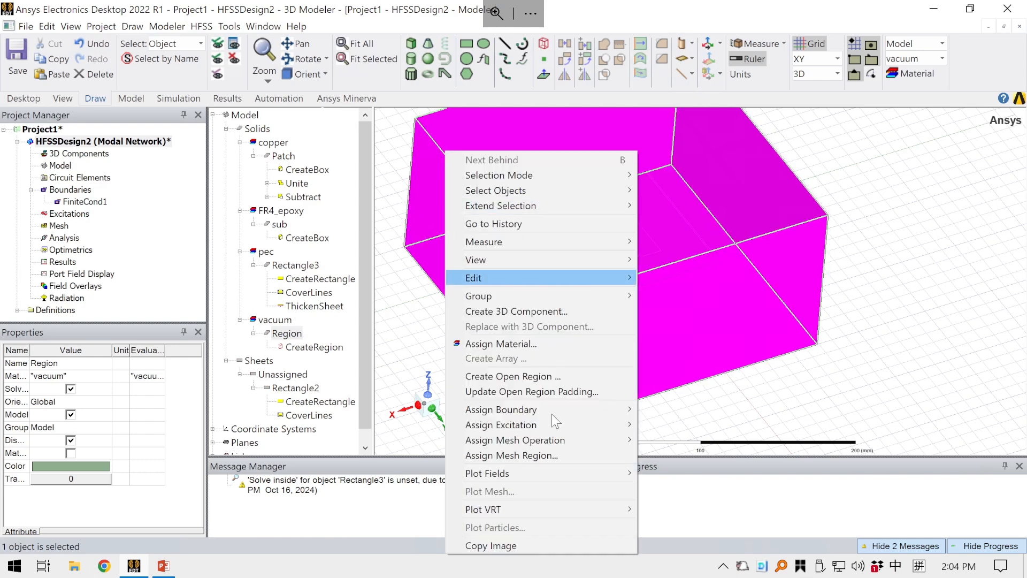
pyautogui.moveTo(458, 416)
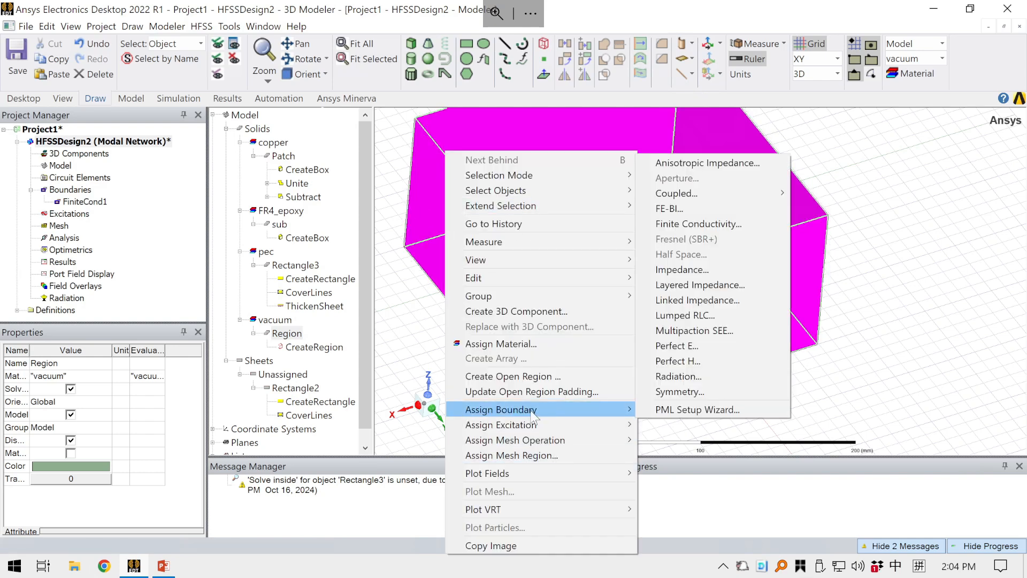
pyautogui.click(690, 377)
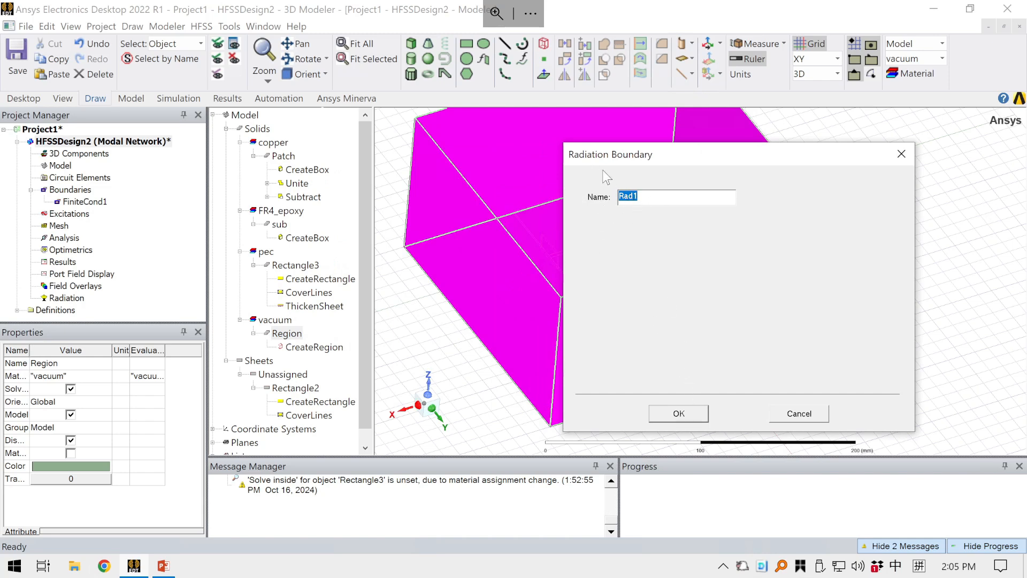
pyautogui.click(678, 414)
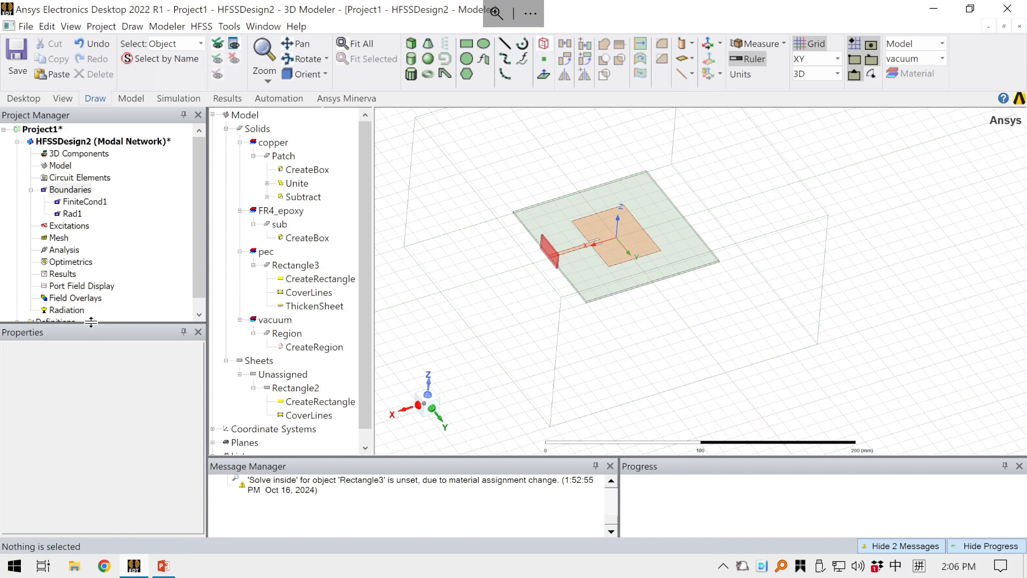
# Examine in the model which surfaces the FiniteCond1 and Rad1 boundaries cover.
pyautogui.moveTo(91, 337); pyautogui.dragTo(91, 351)
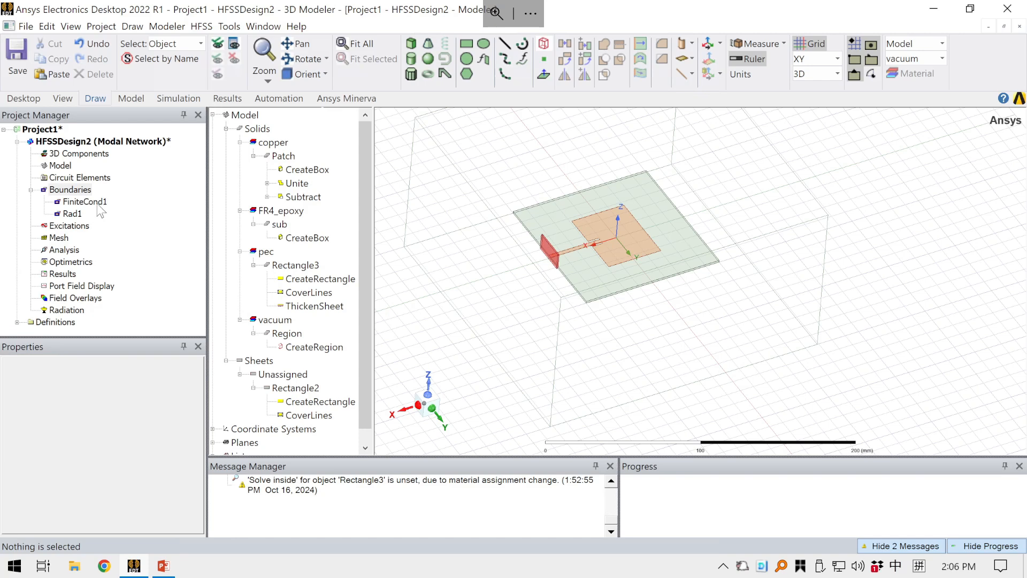
pyautogui.click(65, 191)
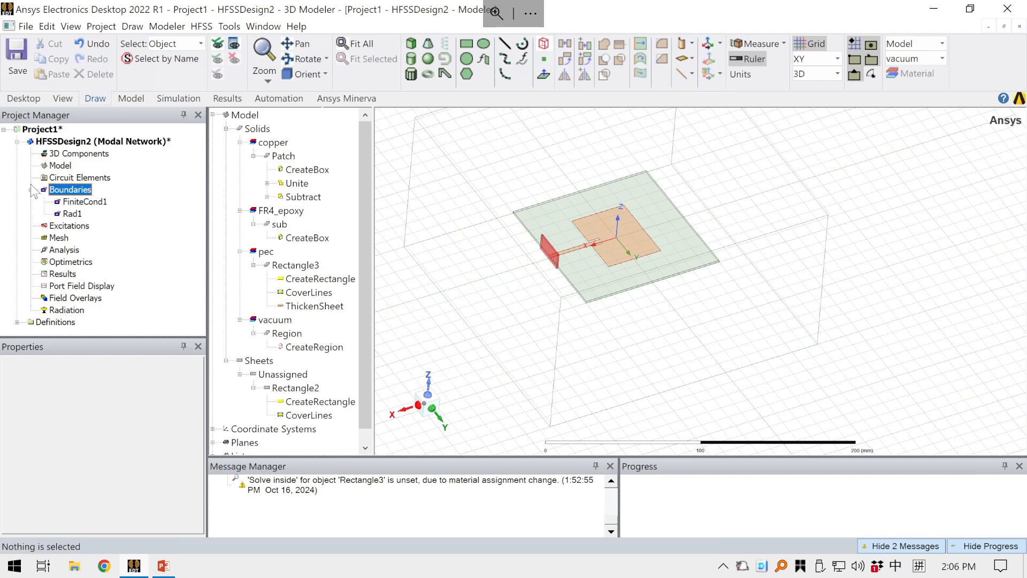
pyautogui.click(76, 203)
pyautogui.click(75, 213)
pyautogui.click(77, 203)
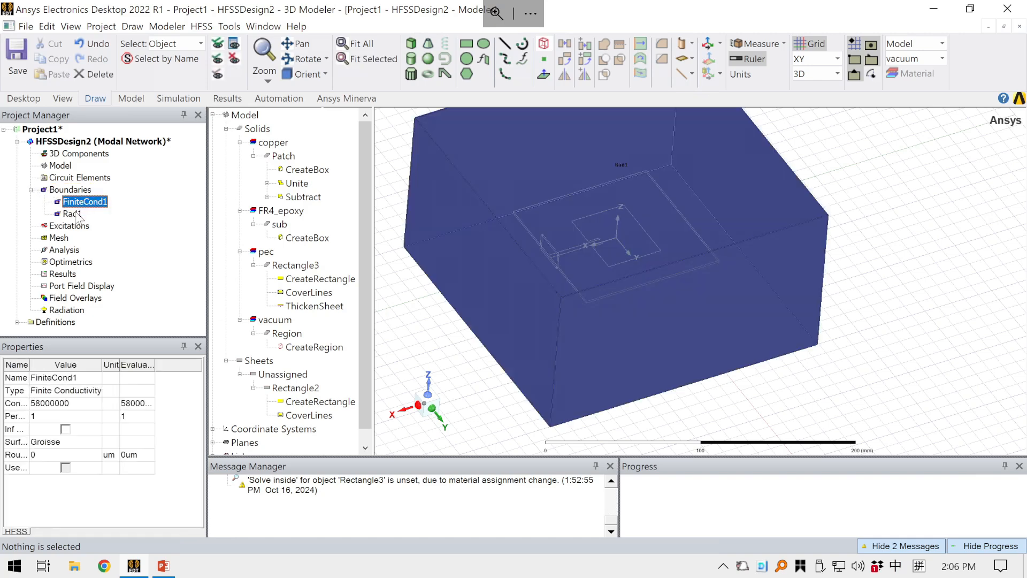
pyautogui.click(76, 211)
pyautogui.click(78, 201)
pyautogui.click(75, 213)
pyautogui.click(70, 190)
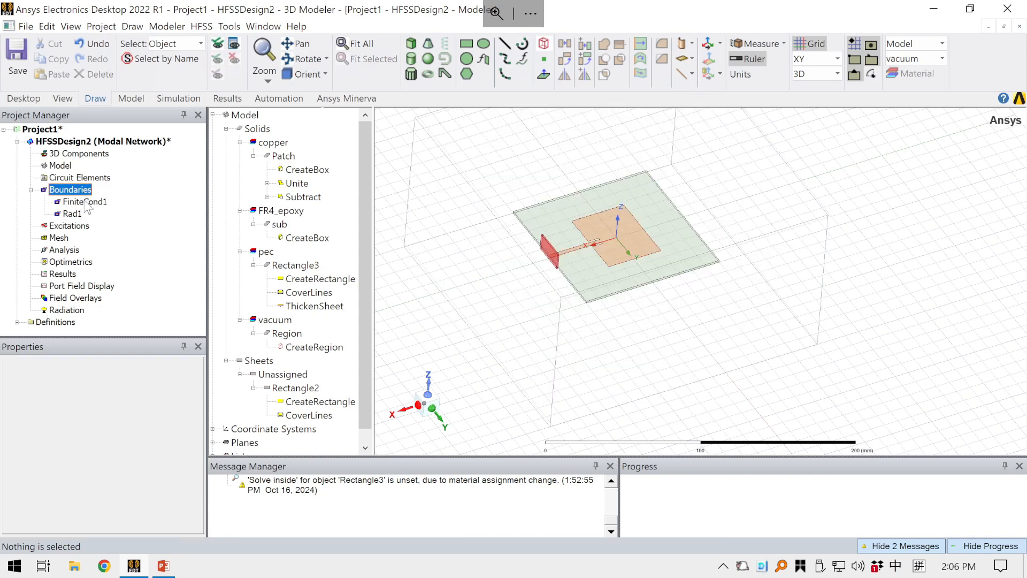
pyautogui.click(84, 201)
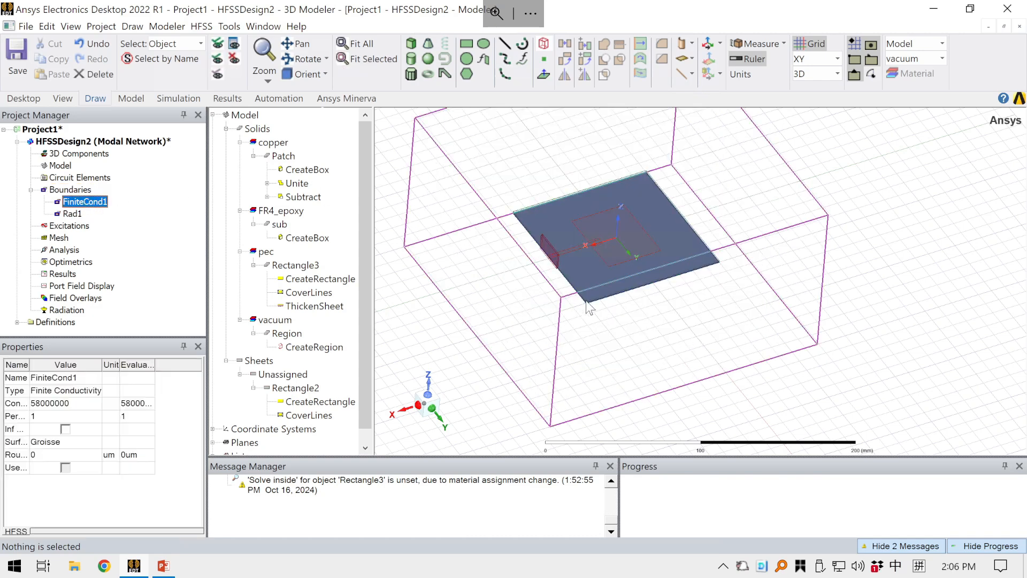
pyautogui.scroll(2, 572, 294)
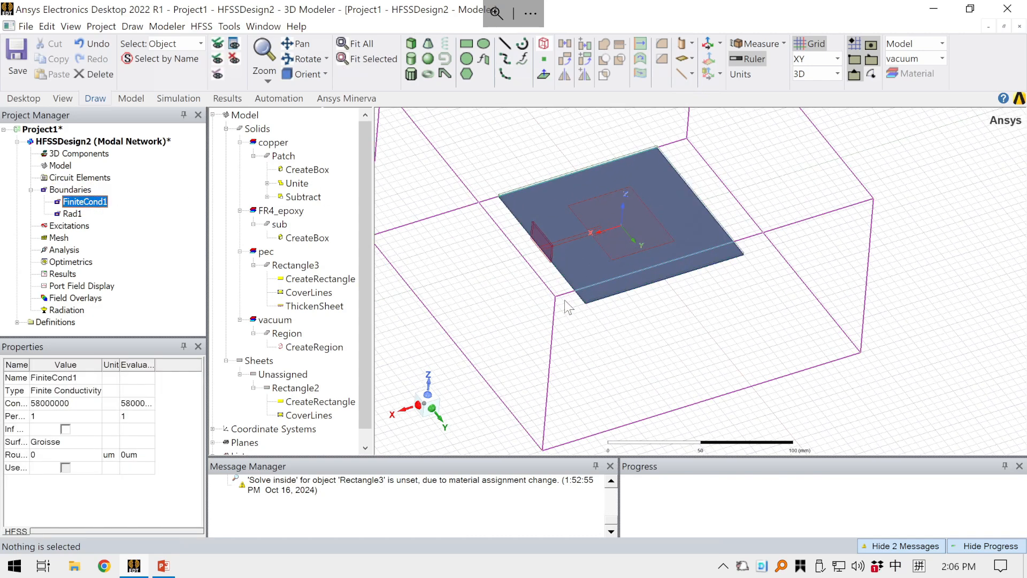
pyautogui.scroll(2, 597, 306)
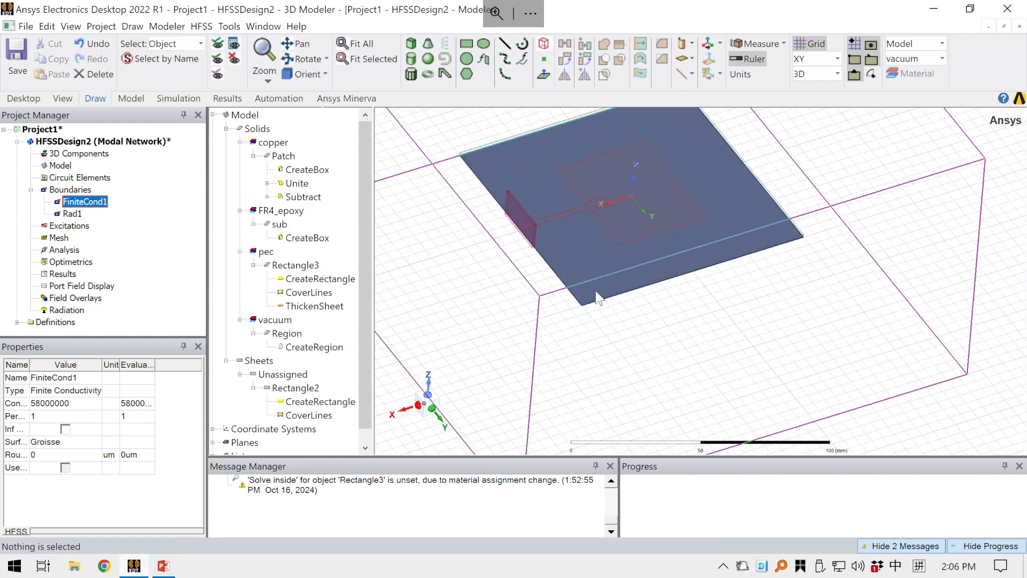
pyautogui.click(73, 214)
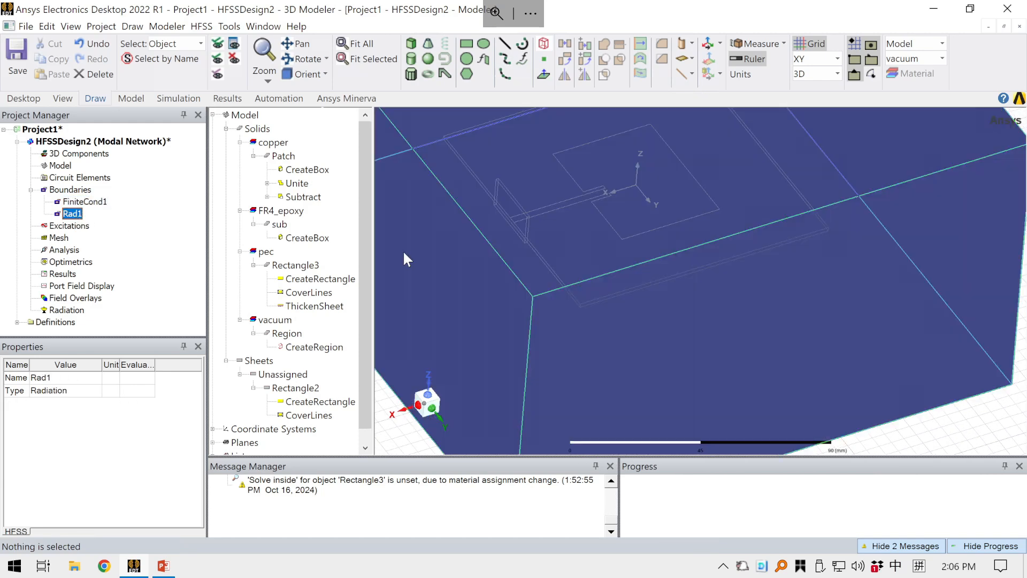
pyautogui.scroll(-4, 563, 234)
pyautogui.click(970, 223)
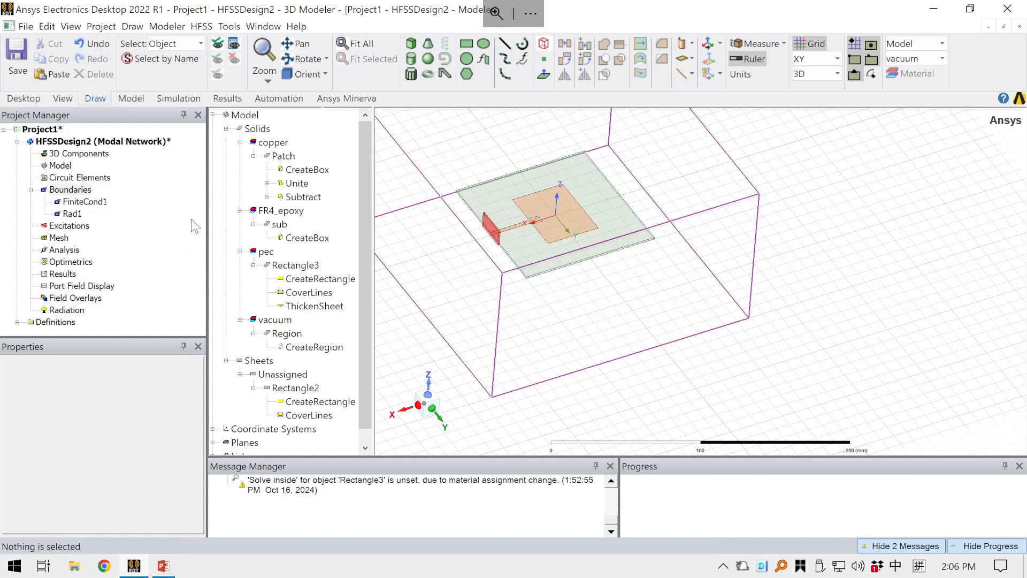
# Assign a wave port excitation with one mode to the Rectangle2 sheet, without renormalization or deembedding, and show the sheet under its new group.
pyautogui.scroll(4, 516, 223)
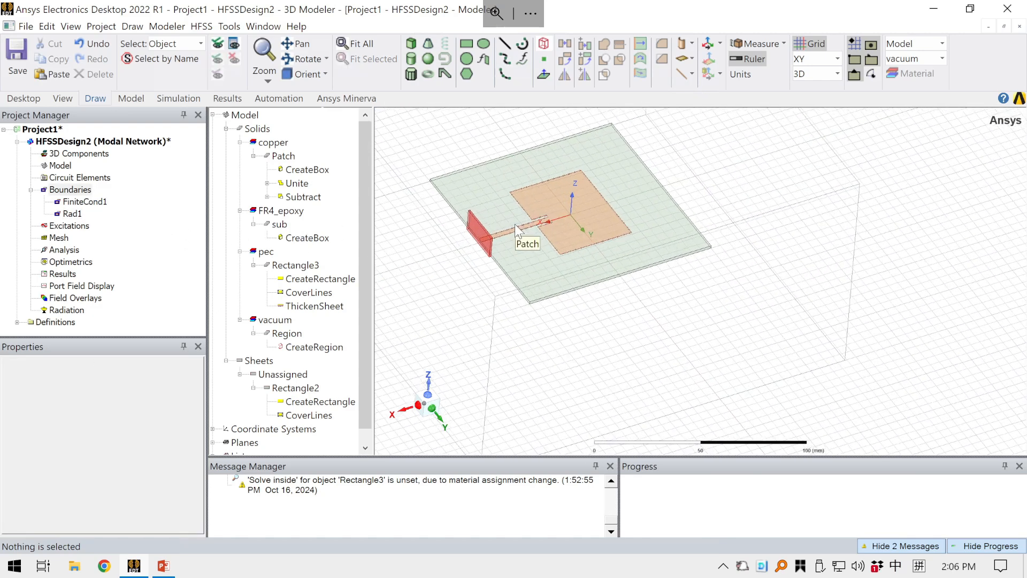
pyautogui.scroll(2, 516, 229)
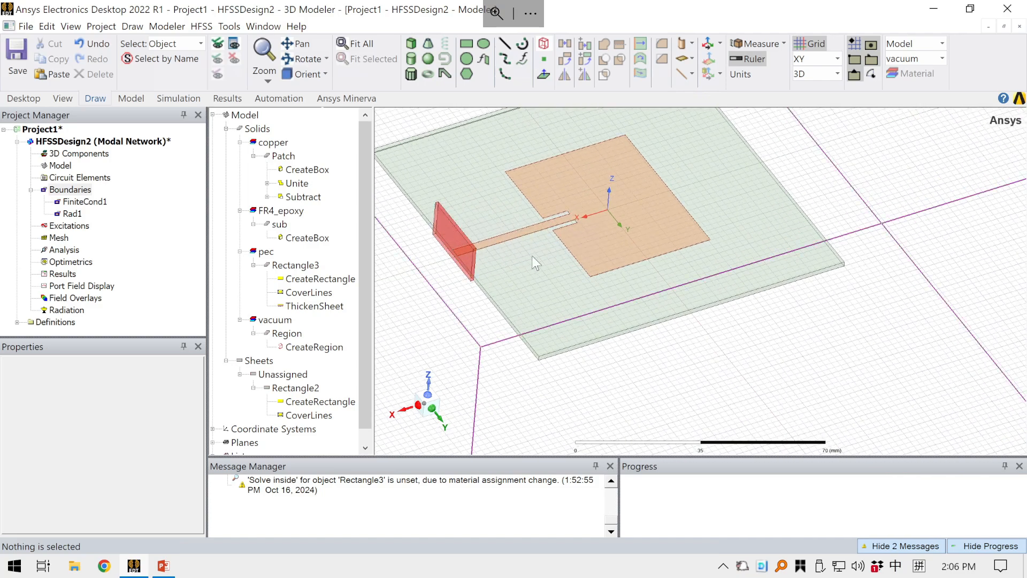
pyautogui.moveTo(532, 255); pyautogui.dragTo(470, 229, button='middle')
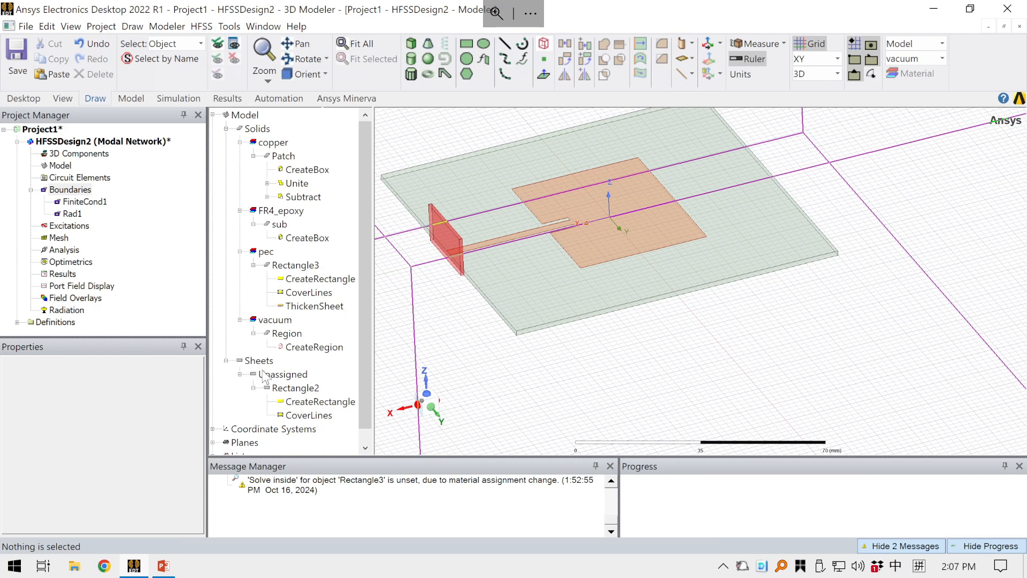
pyautogui.click(296, 389)
pyautogui.rightClick(296, 392)
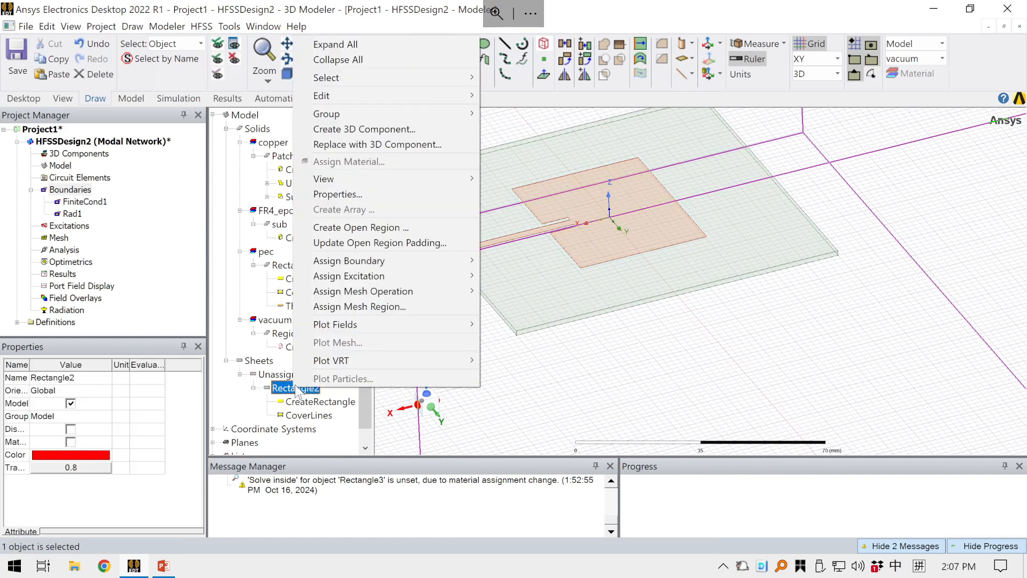
pyautogui.moveTo(388, 275)
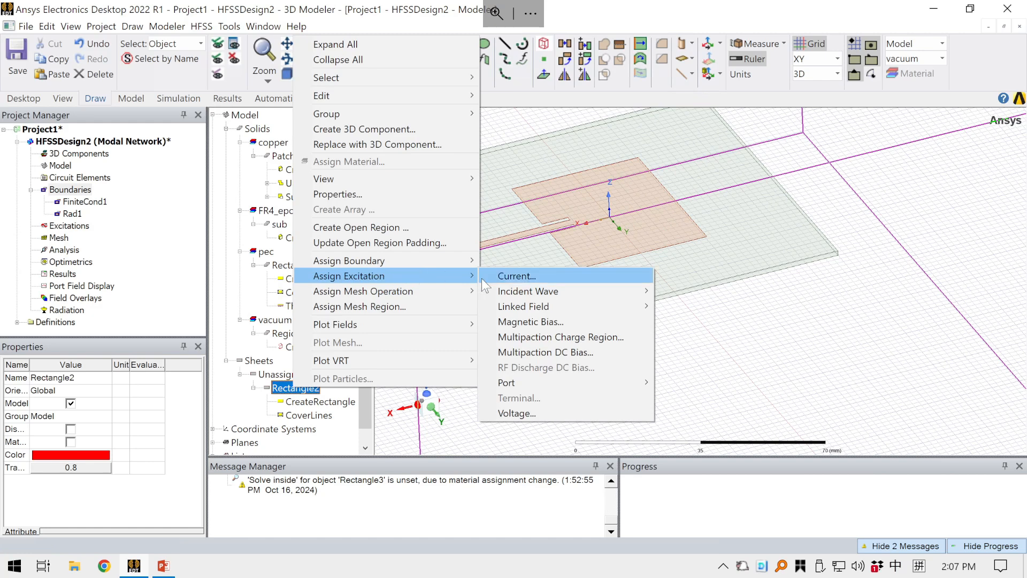
pyautogui.moveTo(564, 382)
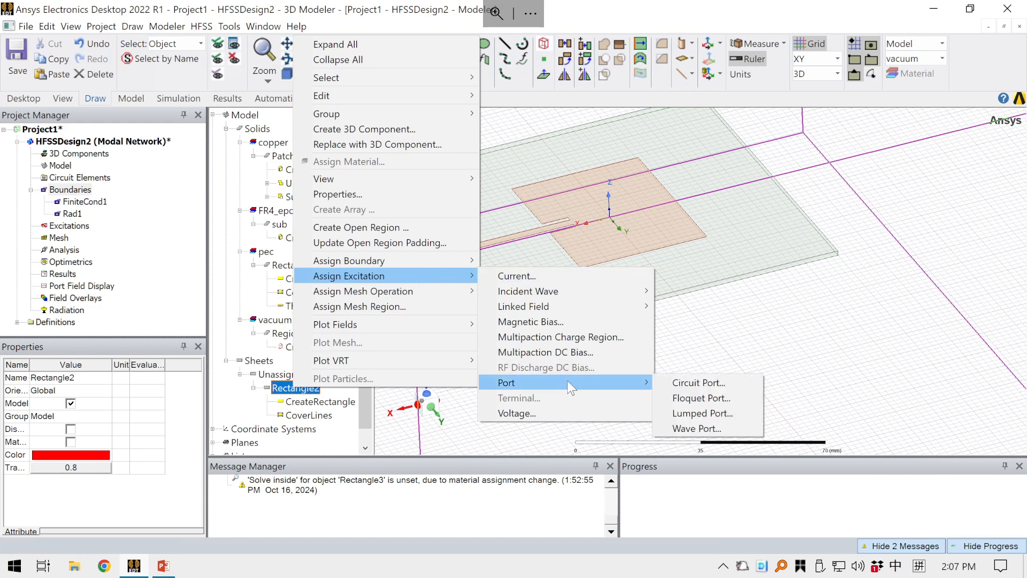
pyautogui.click(711, 428)
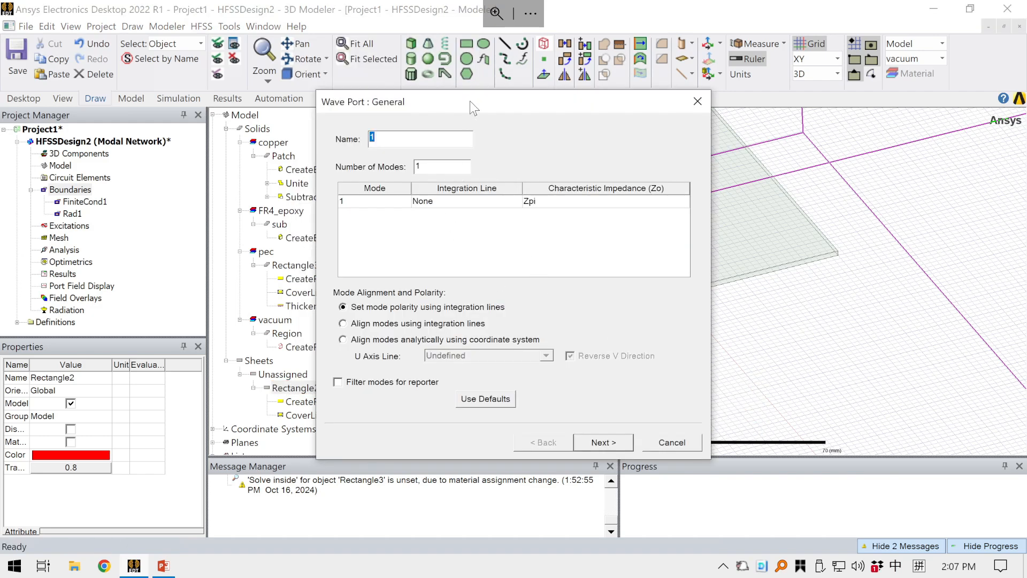
pyautogui.moveTo(469, 101); pyautogui.dragTo(200, 133)
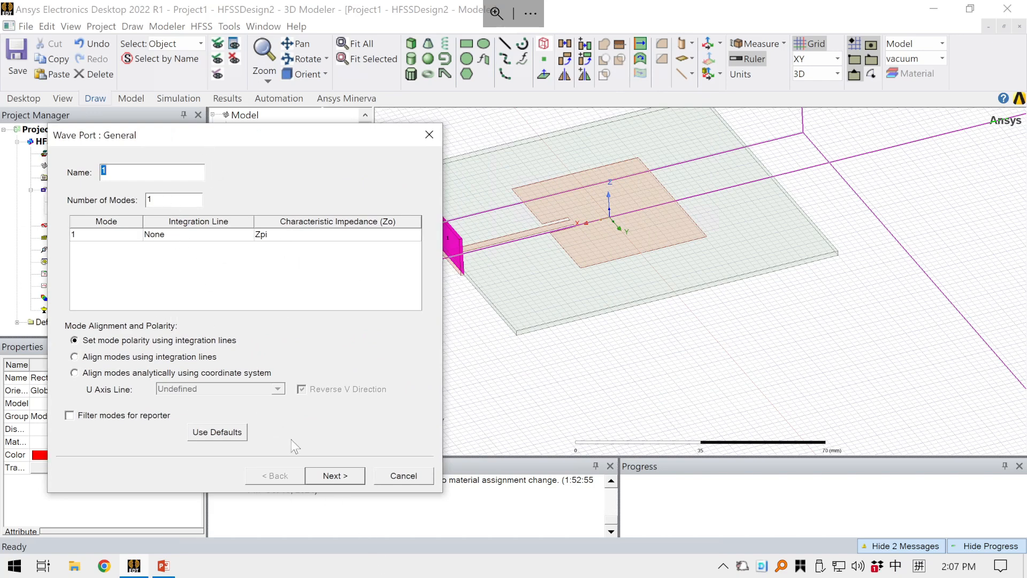
pyautogui.click(334, 475)
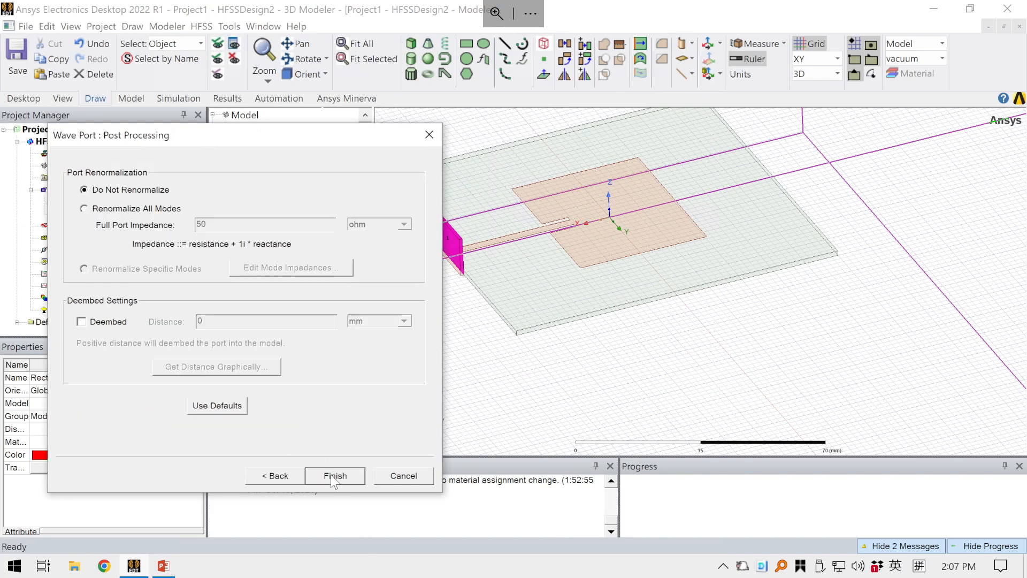
pyautogui.click(334, 475)
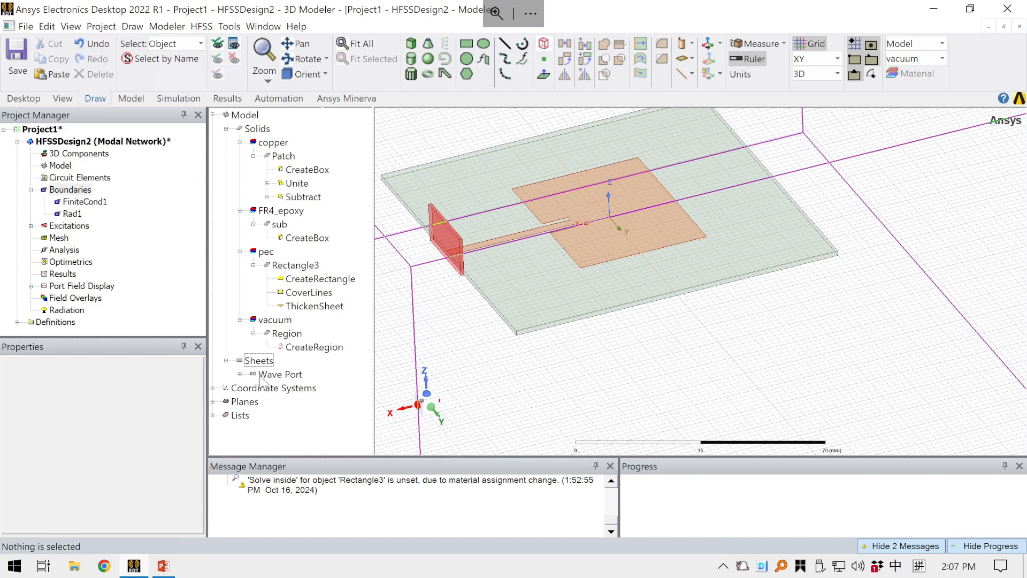
pyautogui.click(239, 374)
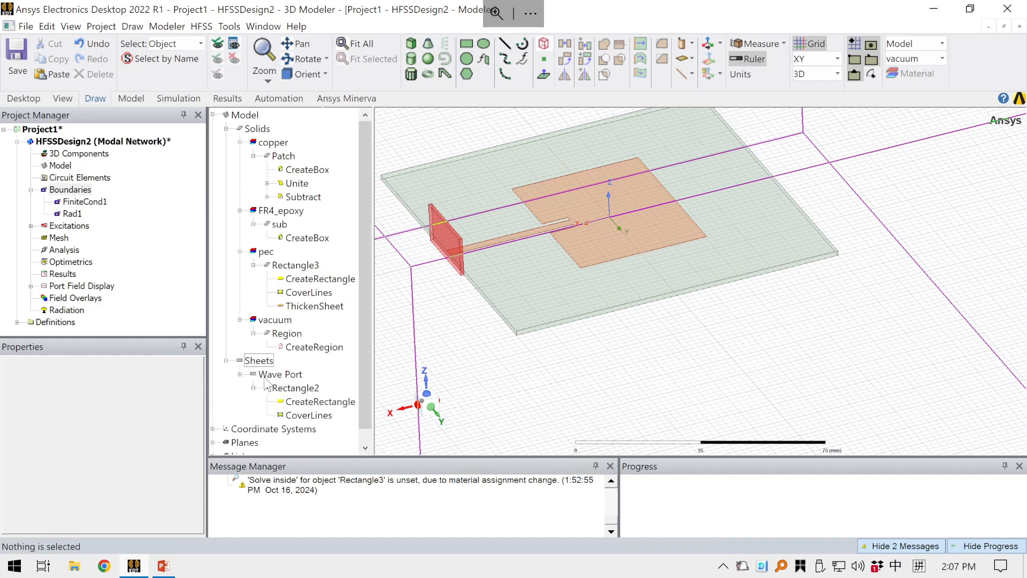
# Examine the wave port's sheet and its excitation on the model, inspecting the port at the feed line's end.
pyautogui.click(295, 388)
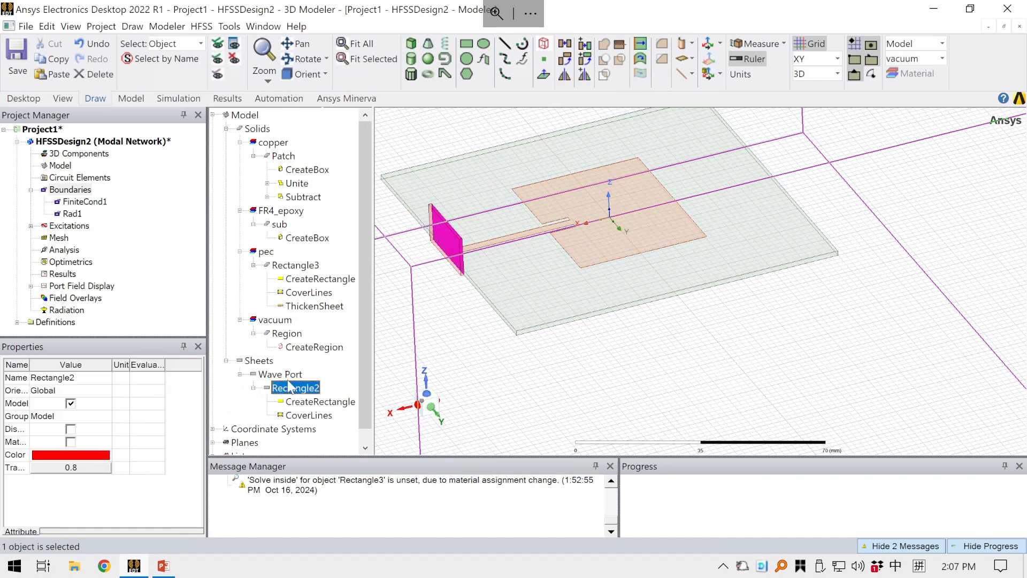
pyautogui.click(279, 374)
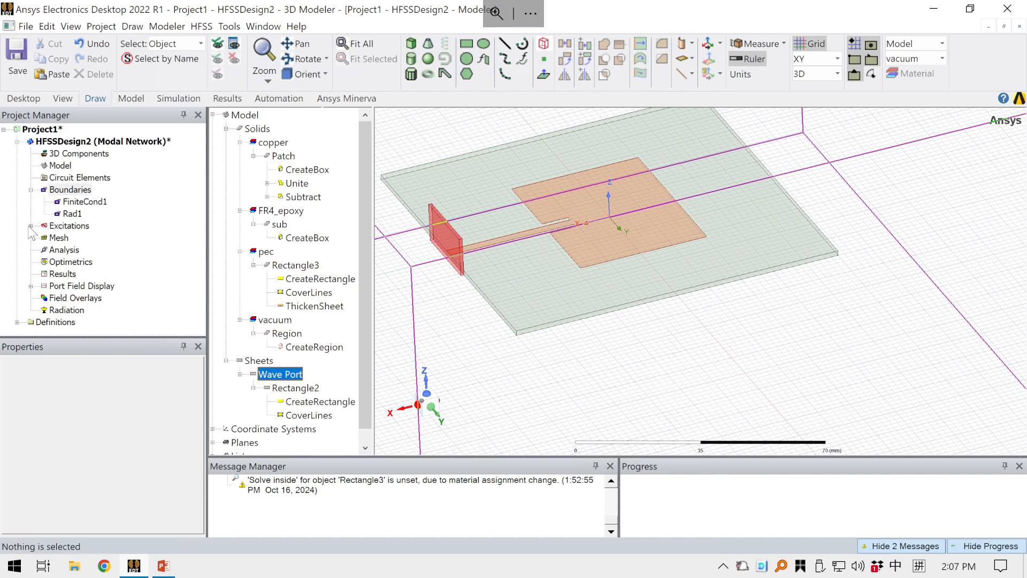
pyautogui.click(30, 226)
pyautogui.click(60, 226)
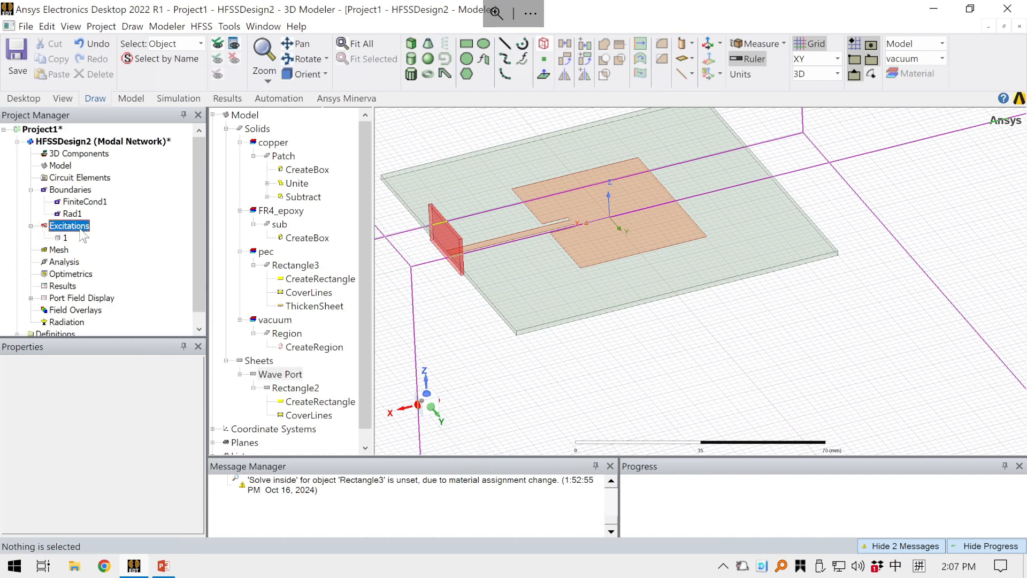
pyautogui.click(64, 237)
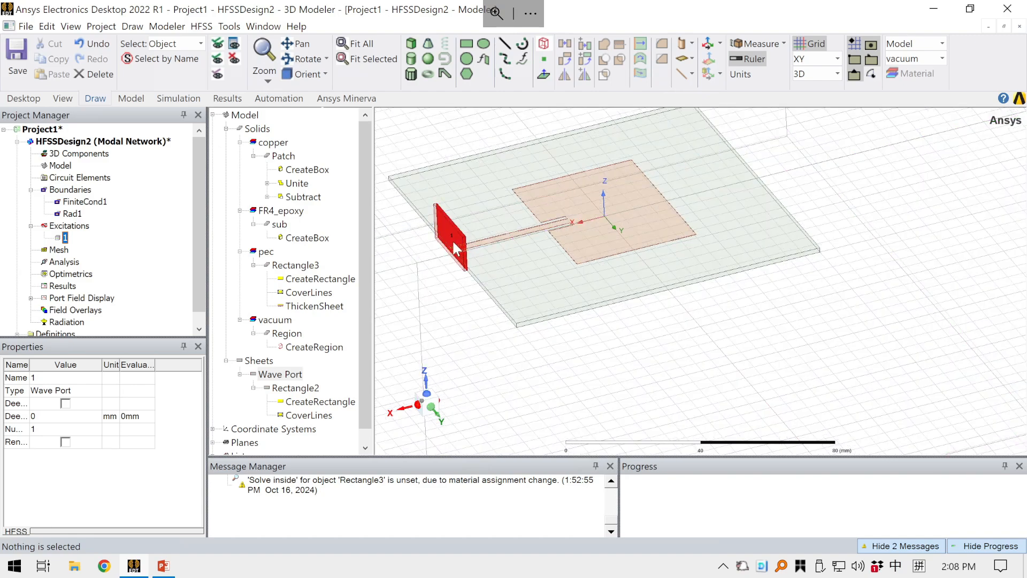
pyautogui.scroll(5, 455, 245)
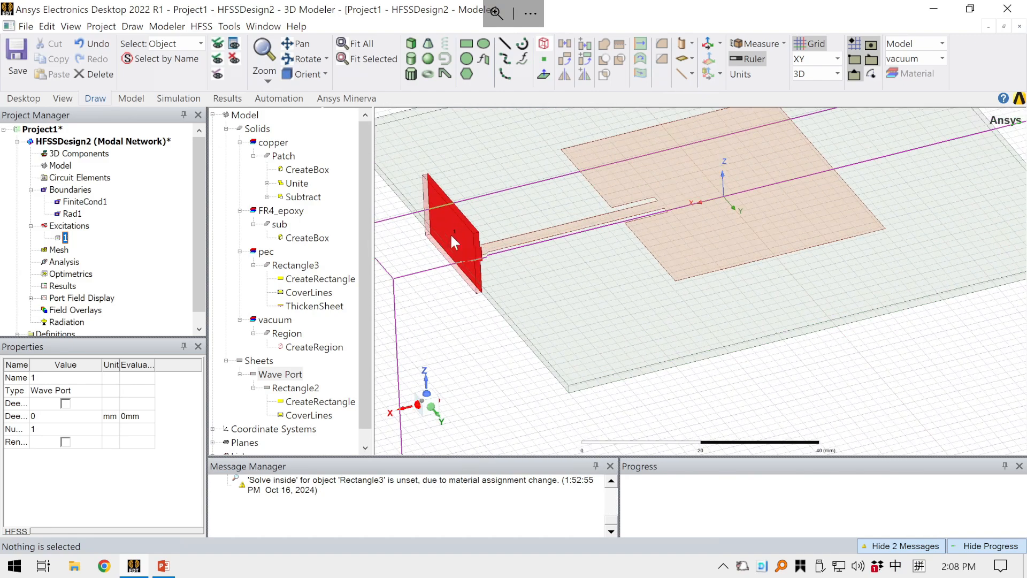
pyautogui.scroll(3, 454, 233)
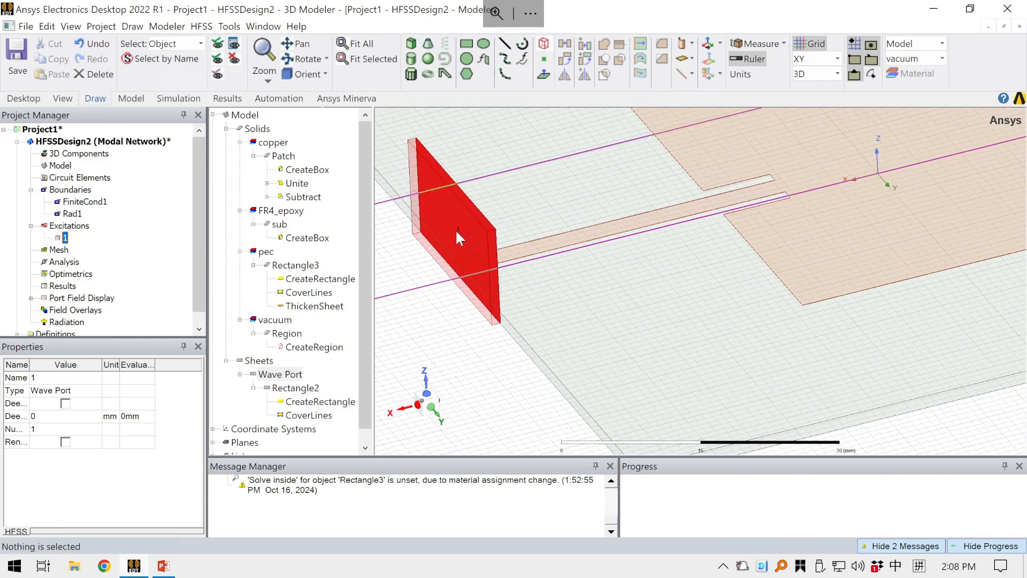
pyautogui.scroll(-5, 463, 236)
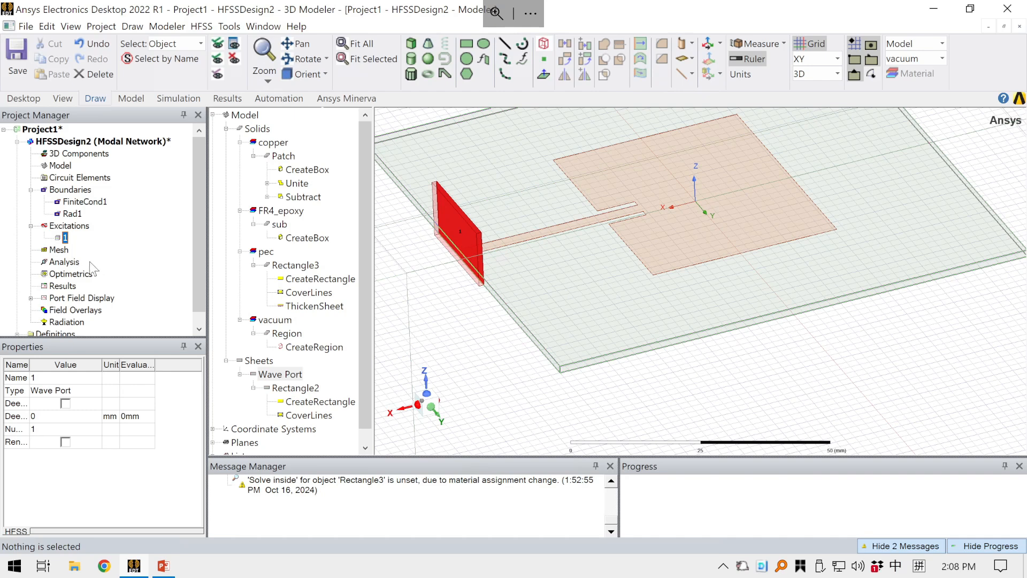
# Add an advanced solution setup with a single solution frequency of 1.8 GHz.
pyautogui.click(72, 264)
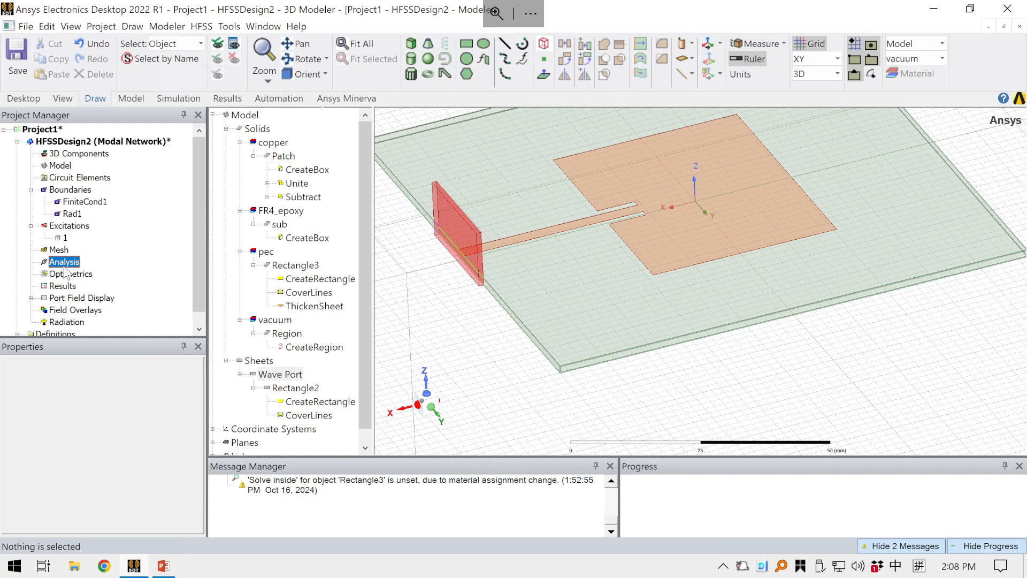
pyautogui.rightClick(67, 267)
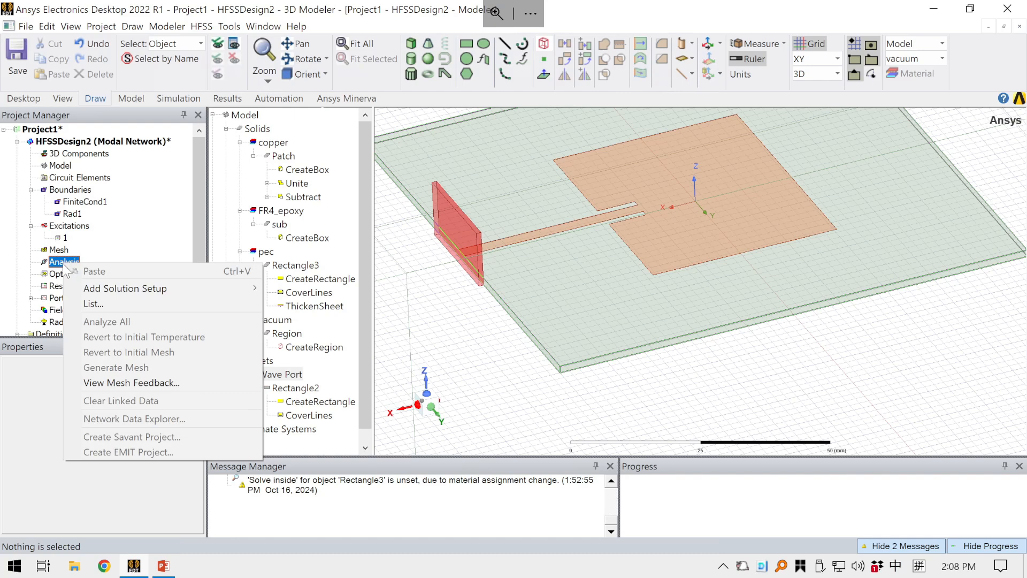
pyautogui.moveTo(213, 289)
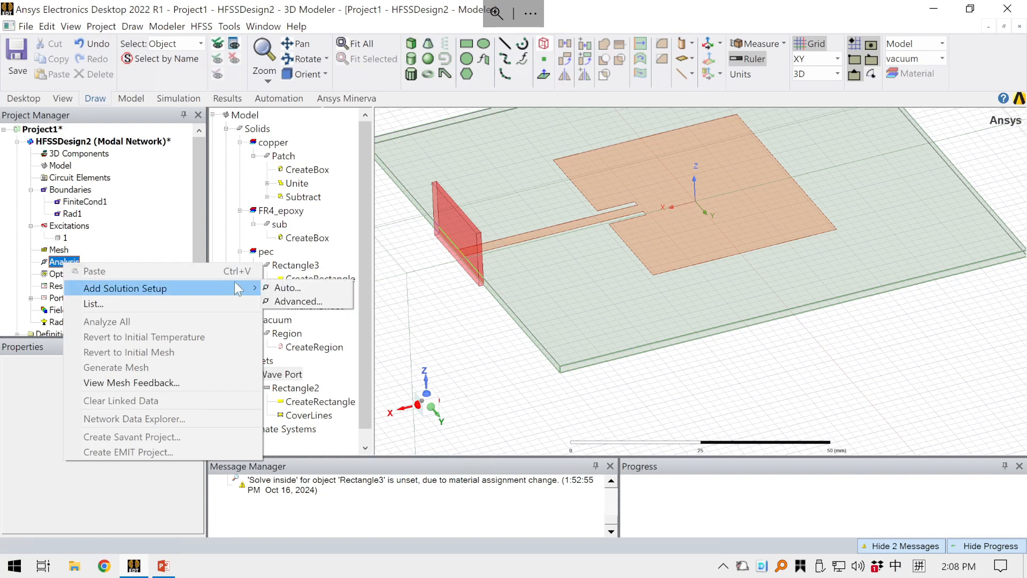
pyautogui.click(300, 301)
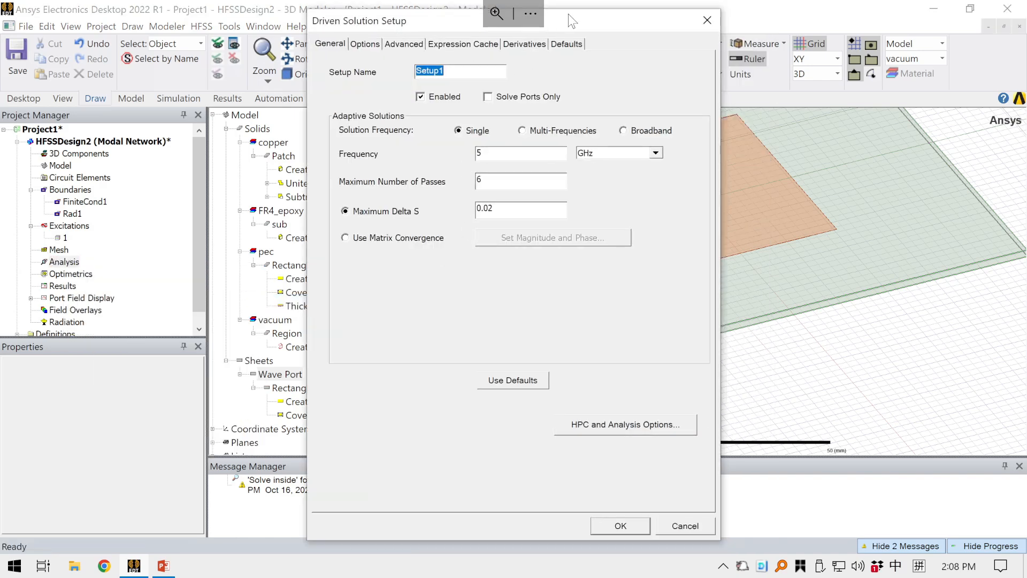
pyautogui.moveTo(569, 15); pyautogui.dragTo(594, 10)
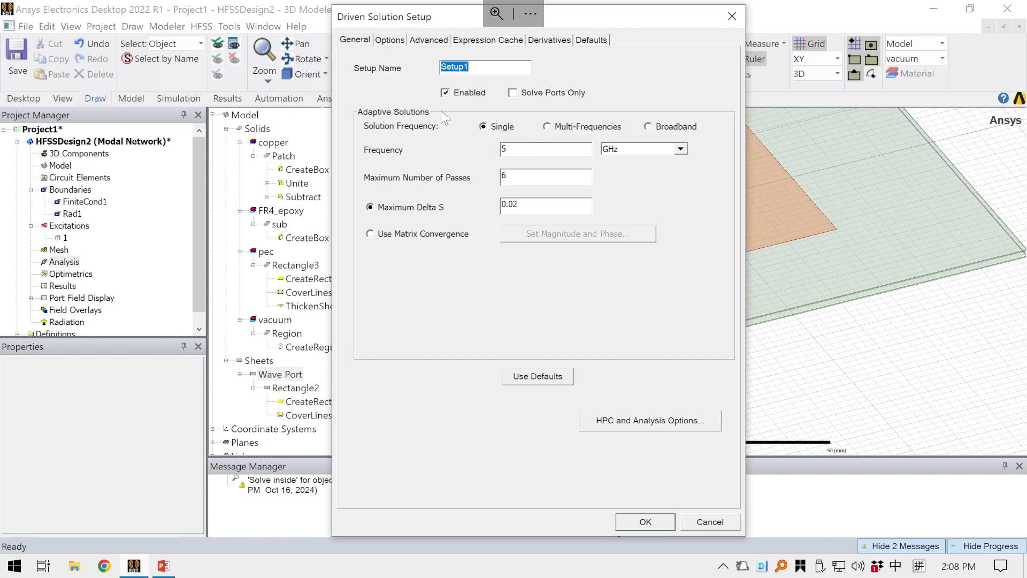
pyautogui.moveTo(599, 14); pyautogui.dragTo(612, 24)
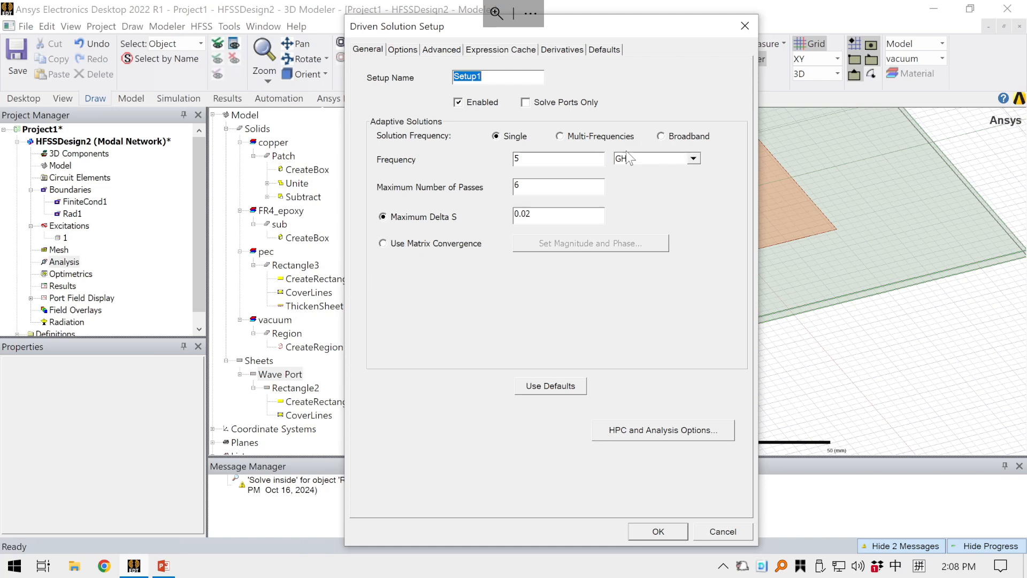
pyautogui.click(534, 157)
pyautogui.doubleClick(518, 160)
pyautogui.write('1.')
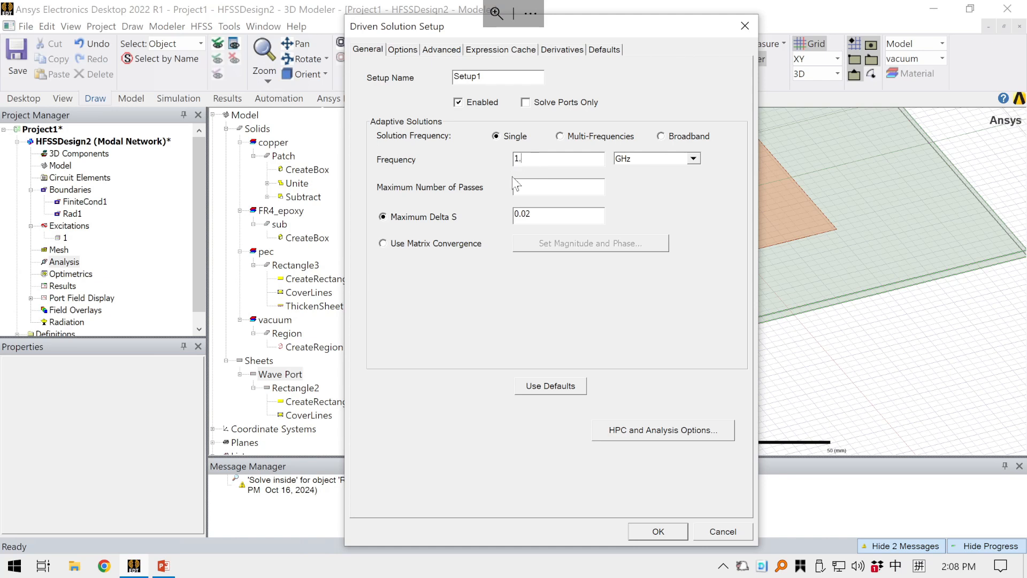
pyautogui.write('8')
pyautogui.doubleClick(529, 187)
pyautogui.click(658, 531)
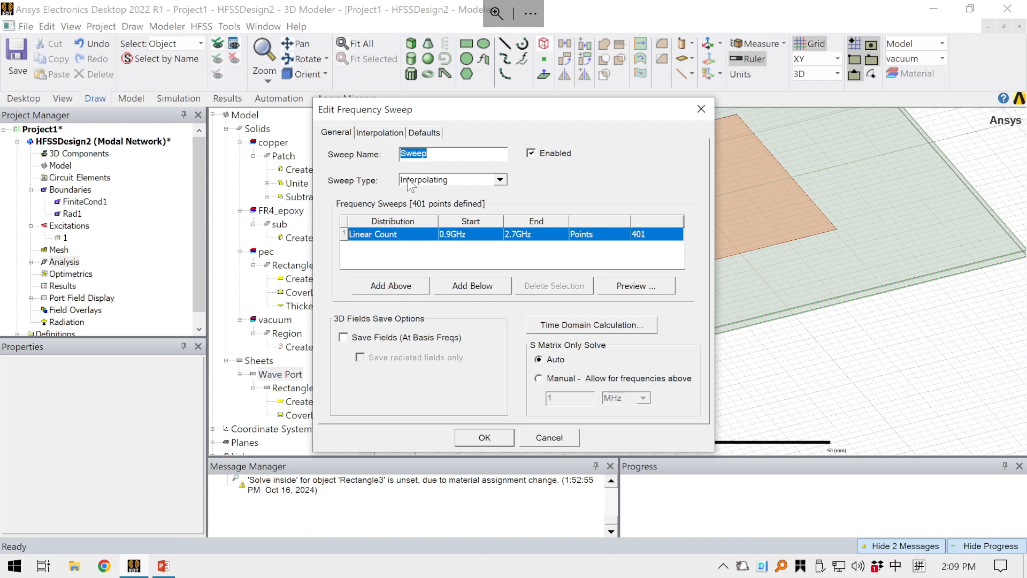
# Make the frequency sweep Discrete and set its start frequency to 1 GHz.
pyautogui.click(503, 182)
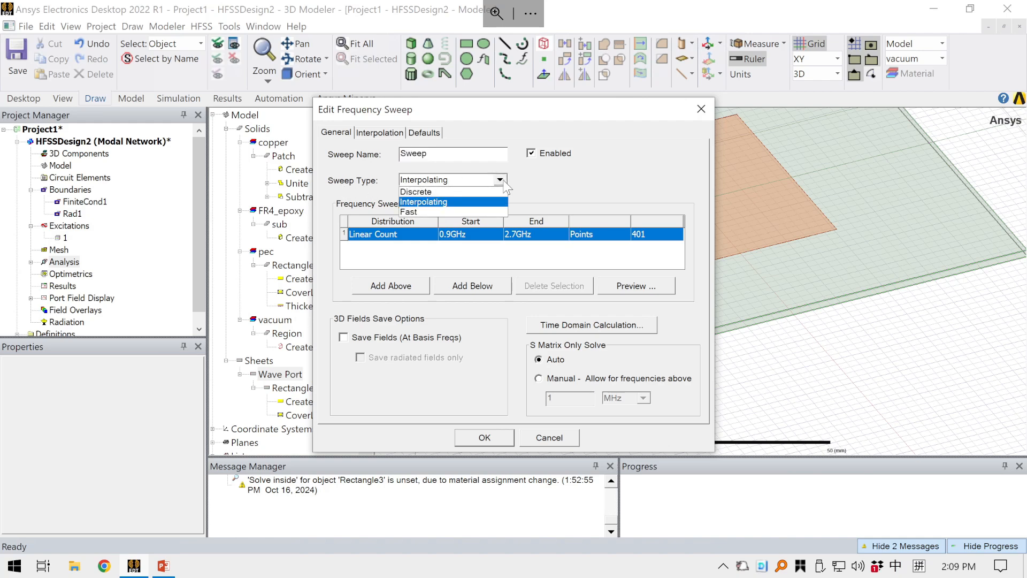
pyautogui.click(433, 193)
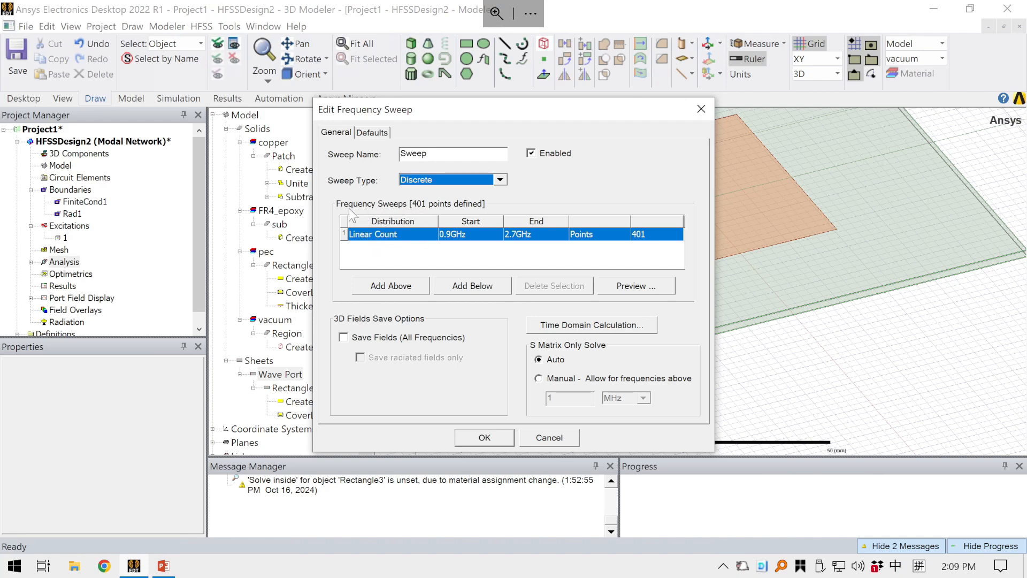
pyautogui.click(452, 241)
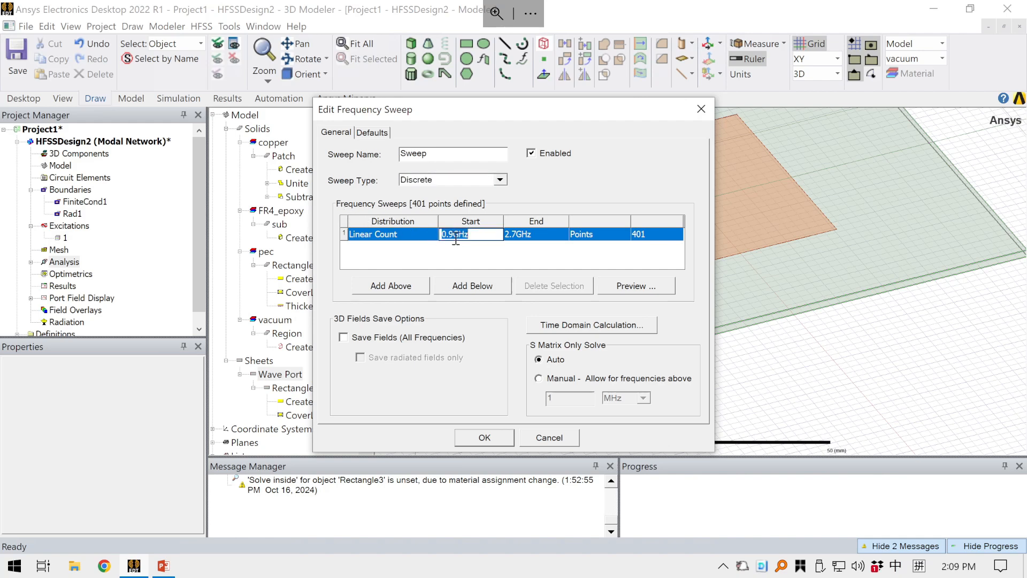
pyautogui.moveTo(454, 240); pyautogui.dragTo(427, 244)
pyautogui.write('1')
# Set the sweep's end frequency to 2.6 GHz and its linear count to 33 points.
pyautogui.click(522, 247)
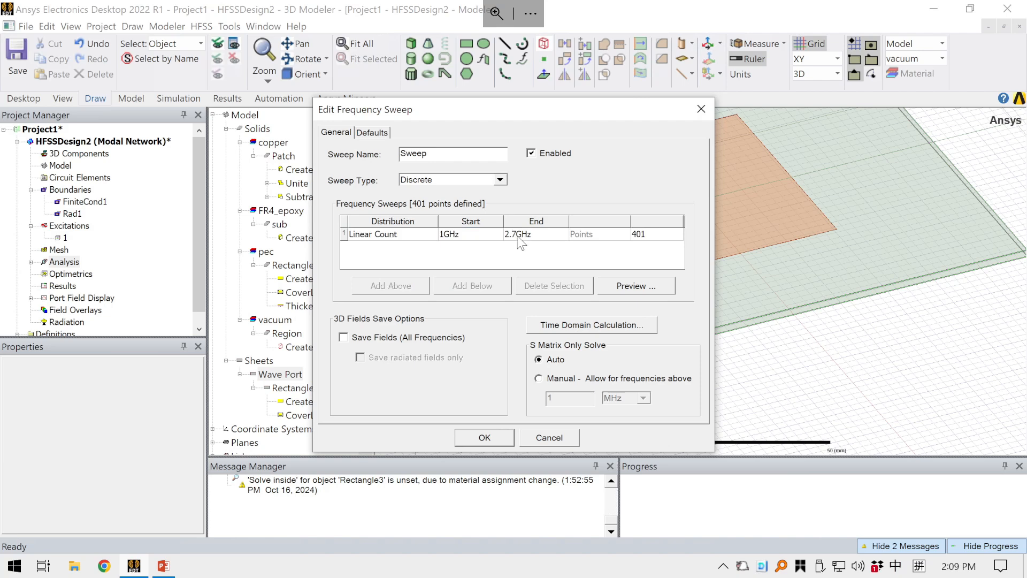
pyautogui.click(521, 243)
pyautogui.click(515, 236)
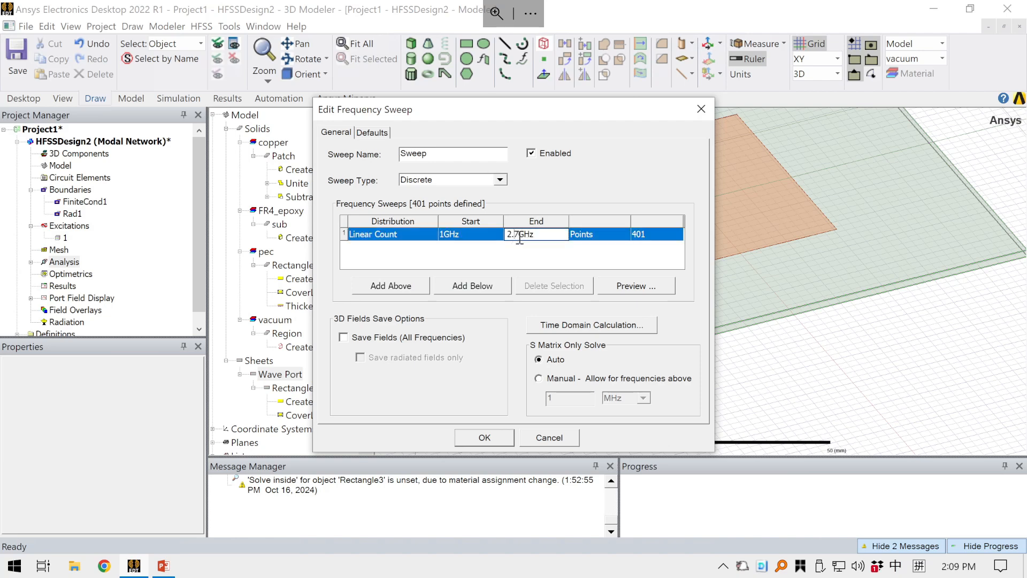
pyautogui.write('2.6')
pyautogui.moveTo(511, 233); pyautogui.dragTo(499, 230)
pyautogui.press('BackSpace')
pyautogui.click(642, 236)
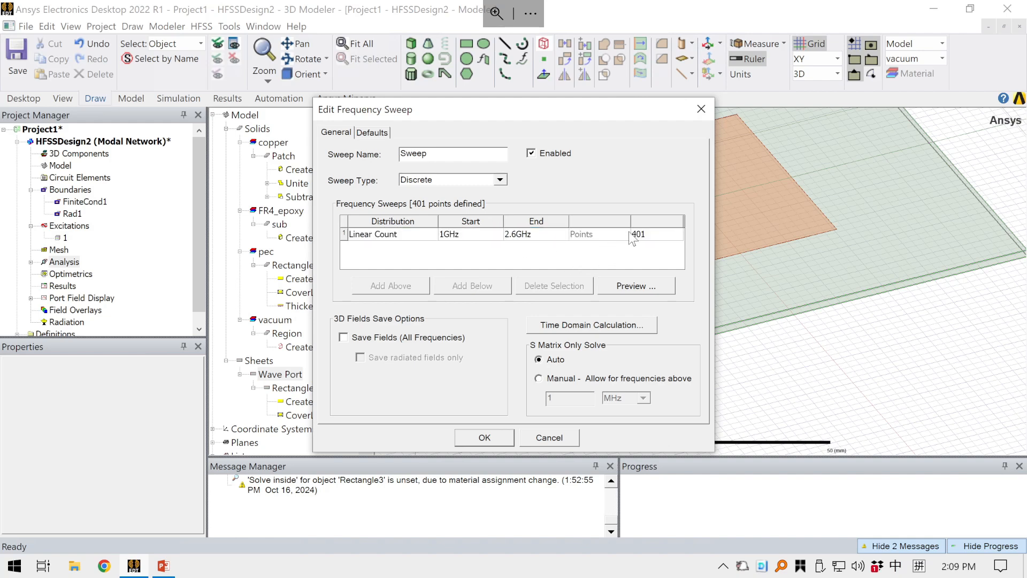
pyautogui.click(647, 235)
pyautogui.write('33')
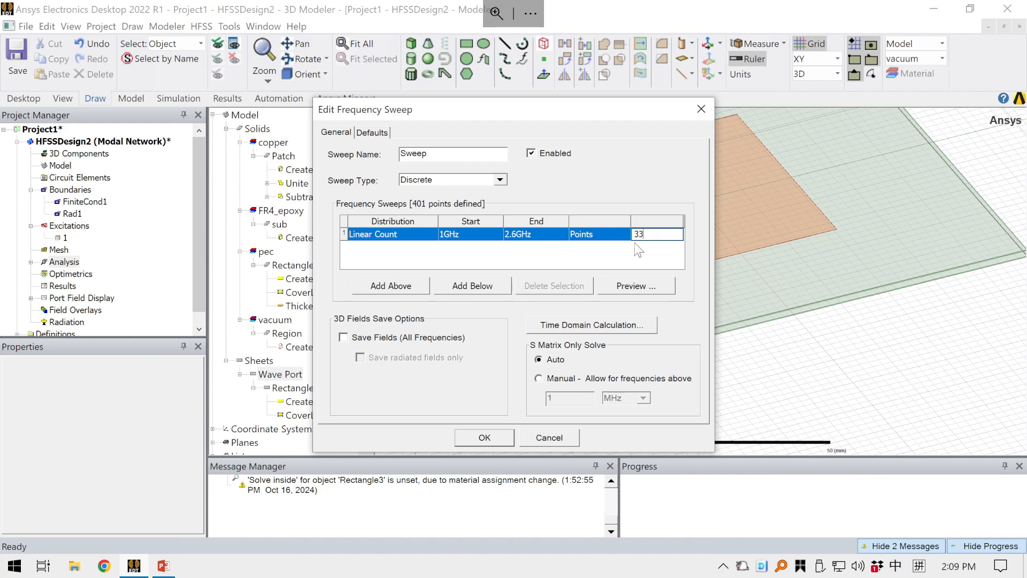
pyautogui.click(618, 263)
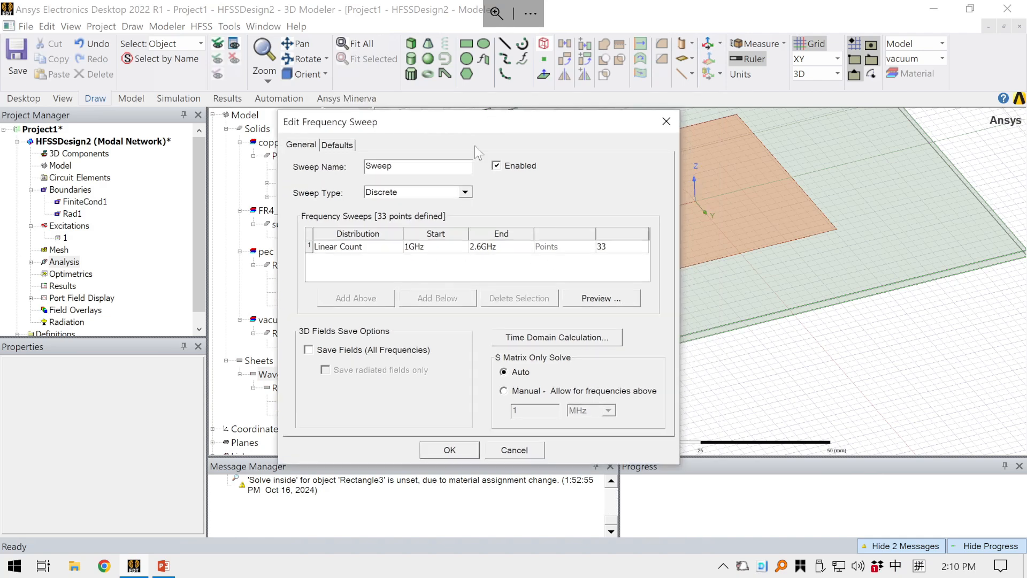
# Enable saving fields at all frequencies and accept the frequency sweep.
pyautogui.moveTo(526, 106); pyautogui.dragTo(491, 119)
pyautogui.click(309, 351)
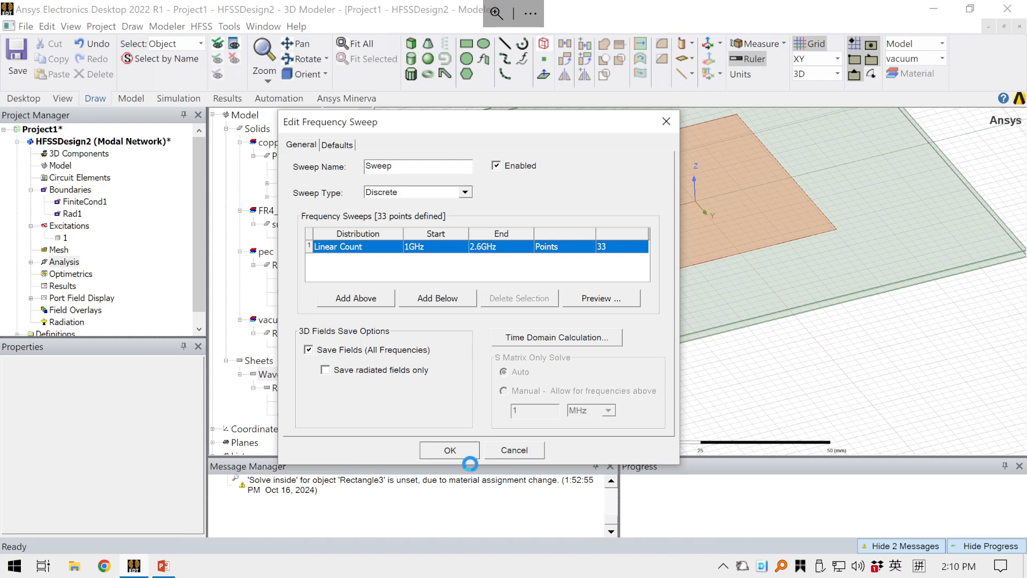
pyautogui.click(449, 449)
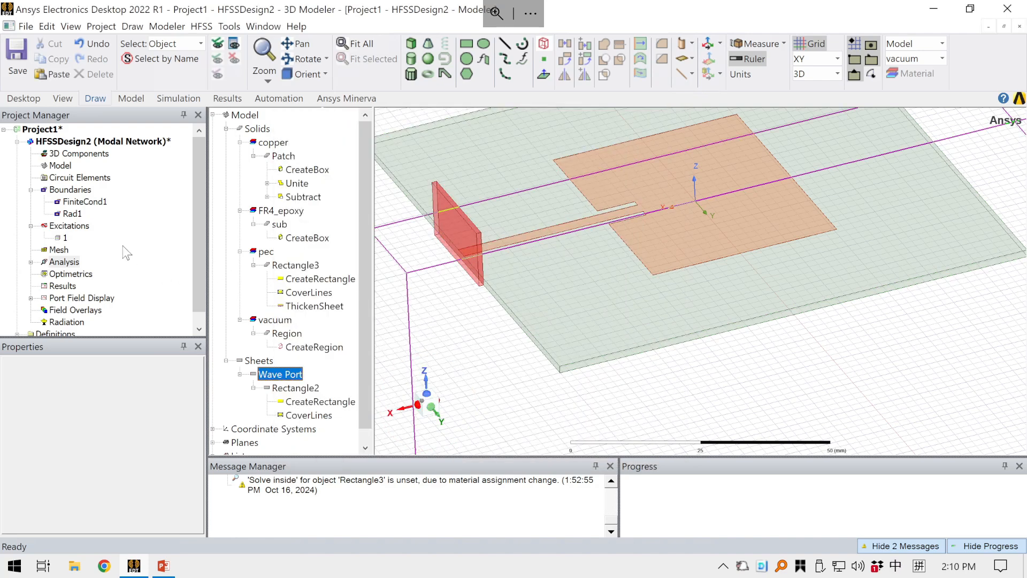
# Start an infinite sphere far-field setup under Radiation and set its Phi start to 0 deg.
pyautogui.scroll(-1, 126, 253)
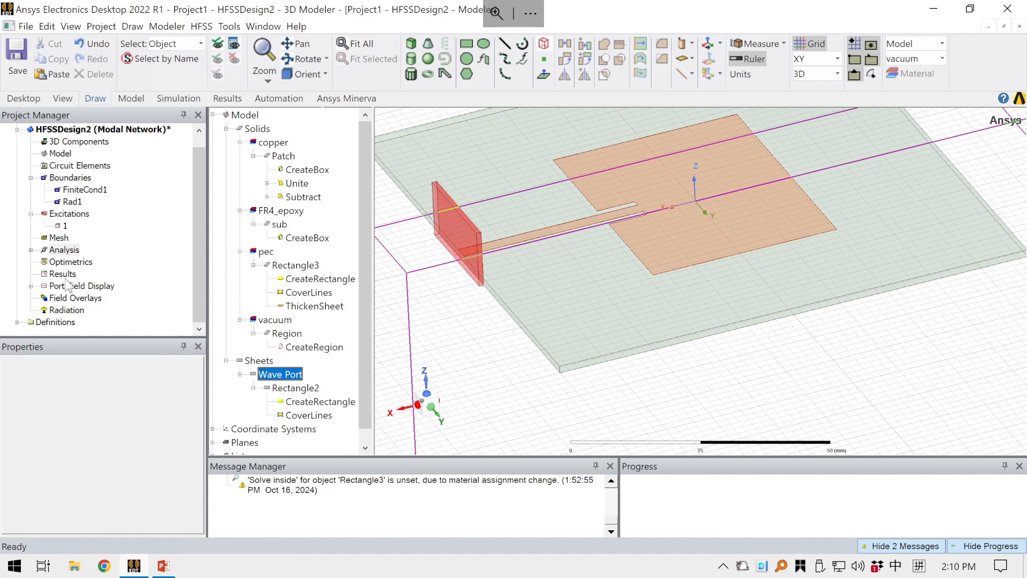
pyautogui.click(66, 311)
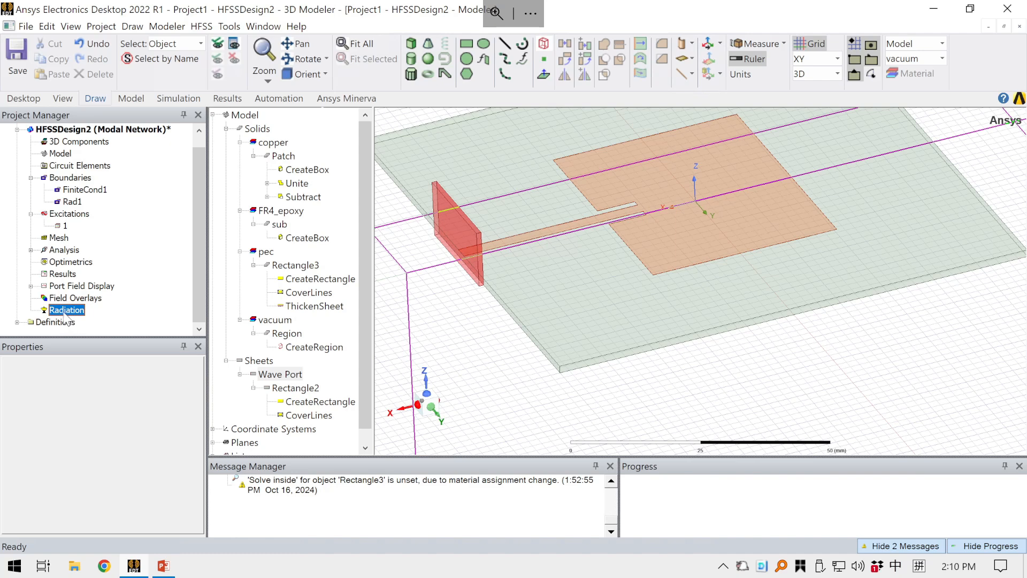
pyautogui.rightClick(68, 312)
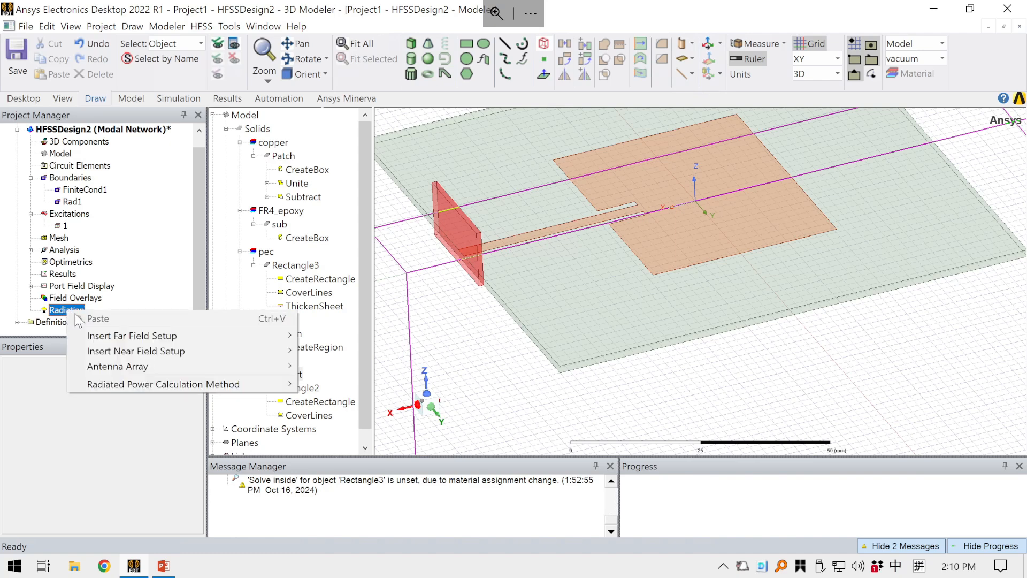
pyautogui.moveTo(172, 335)
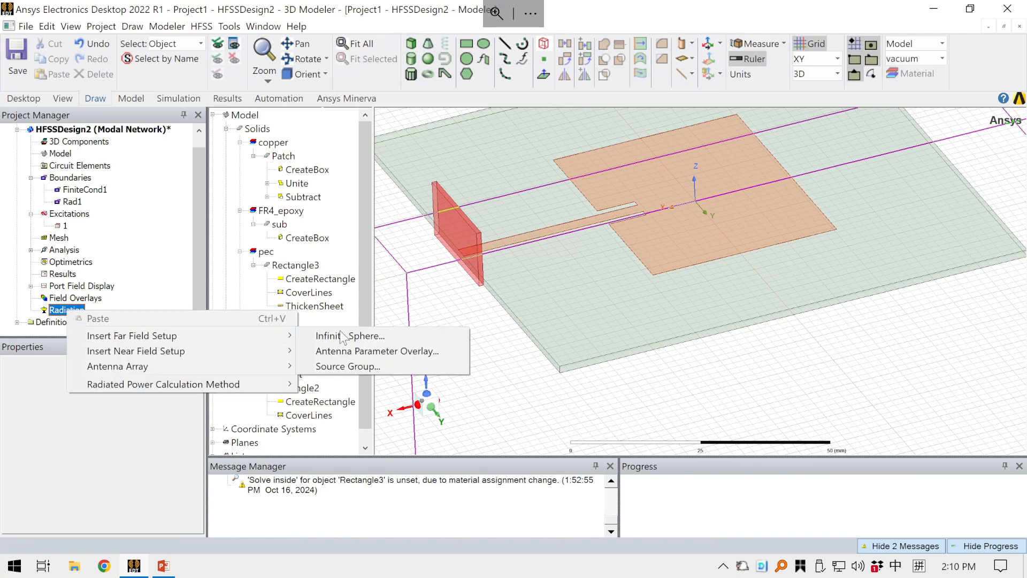
pyautogui.click(400, 336)
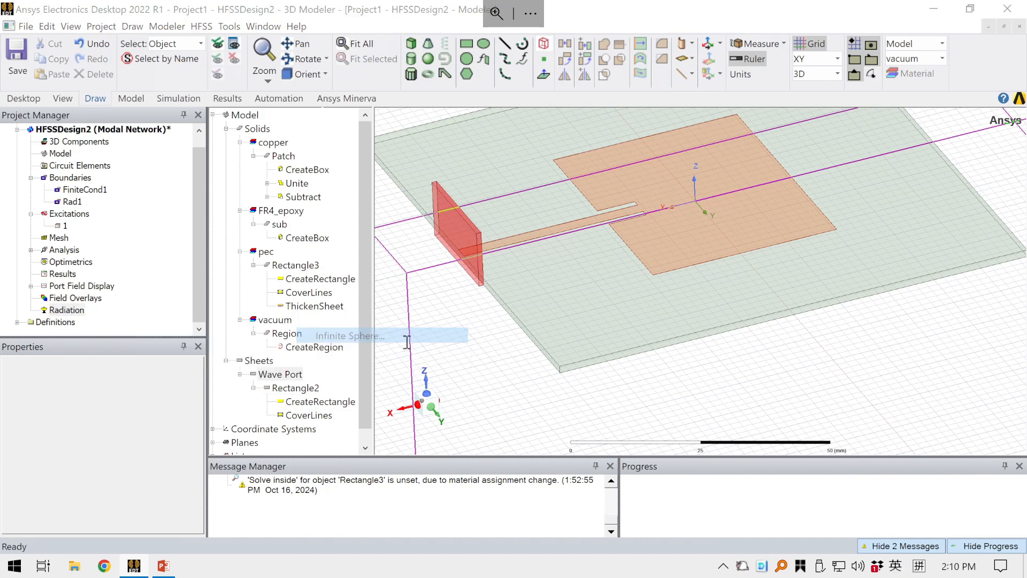
pyautogui.moveTo(573, 103); pyautogui.dragTo(297, 110)
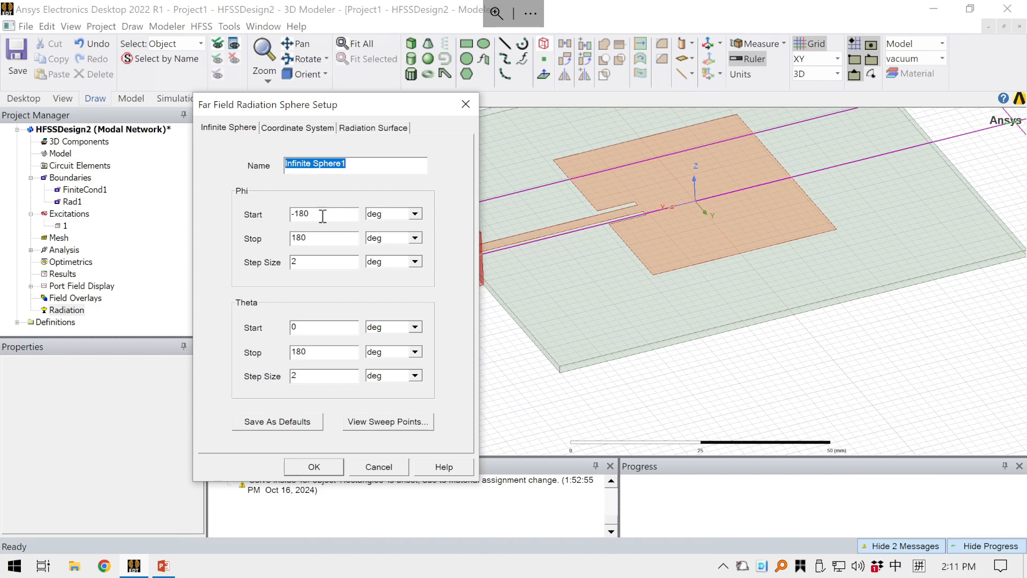
pyautogui.moveTo(322, 215); pyautogui.dragTo(303, 217)
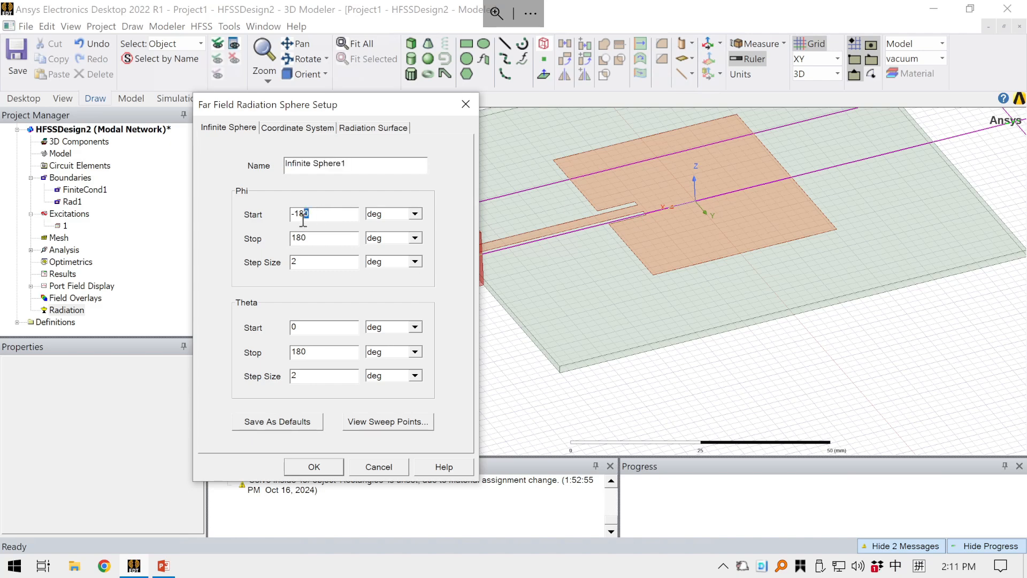
pyautogui.click(310, 219)
pyautogui.moveTo(329, 217); pyautogui.dragTo(280, 216)
pyautogui.write('0')
# Set the sphere's Theta start to -180 deg and create the far-field setup.
pyautogui.click(309, 238)
pyautogui.moveTo(305, 328); pyautogui.dragTo(278, 337)
pyautogui.write('-180')
pyautogui.click(315, 467)
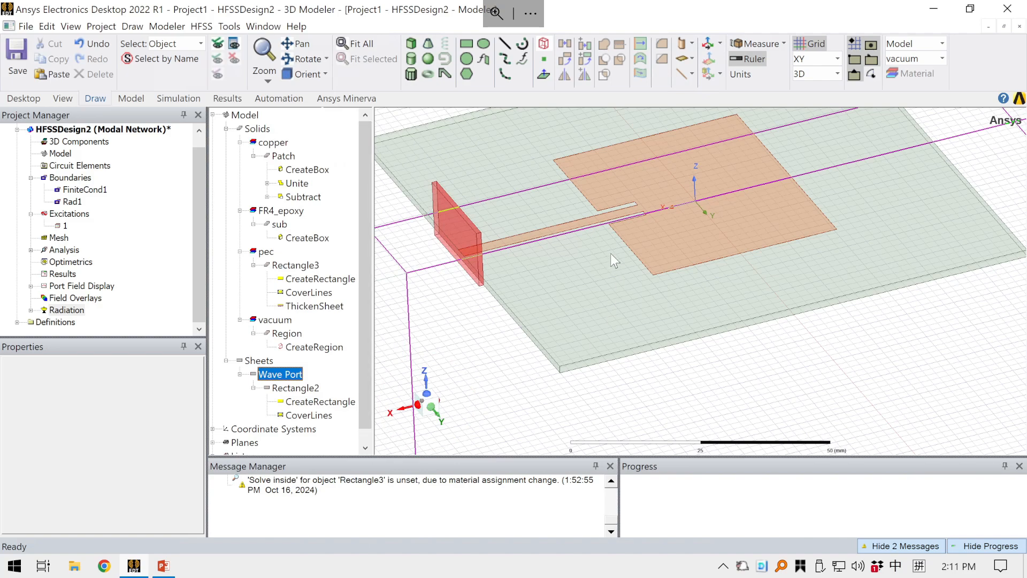
# Select the HFSSDesign2 design to show its design variables alongside the whole antenna model.
pyautogui.scroll(-5, 610, 252)
pyautogui.scroll(-3, 607, 247)
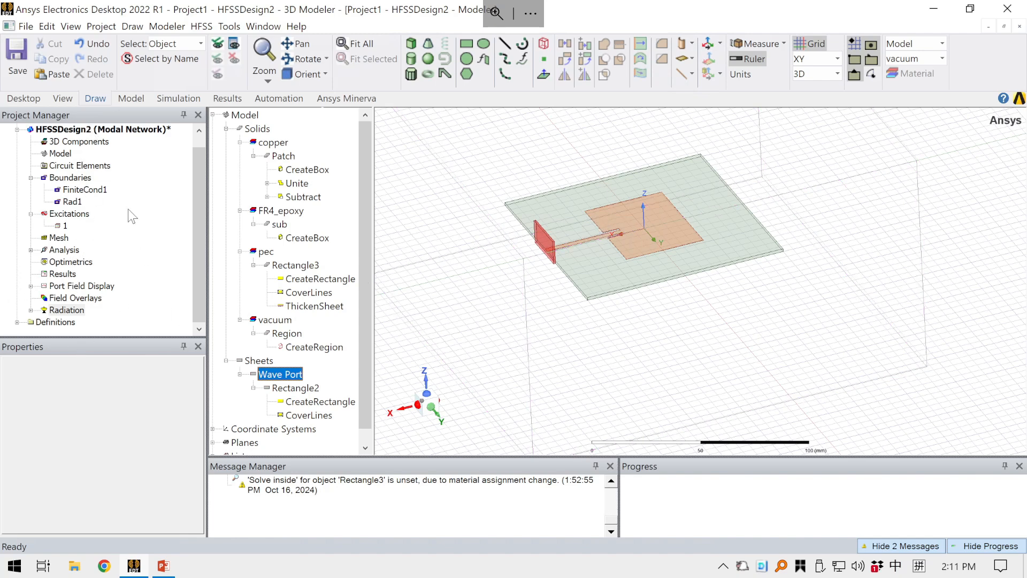
pyautogui.moveTo(200, 195); pyautogui.dragTo(200, 202)
pyautogui.click(139, 130)
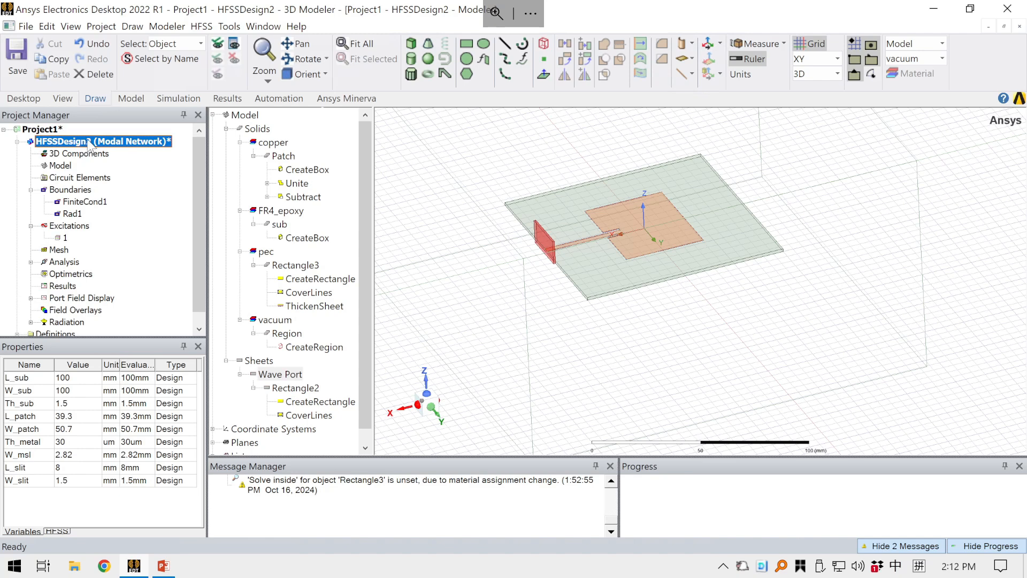
# Run a validation check on HFSSDesign2 and close the check report.
pyautogui.rightClick(89, 141)
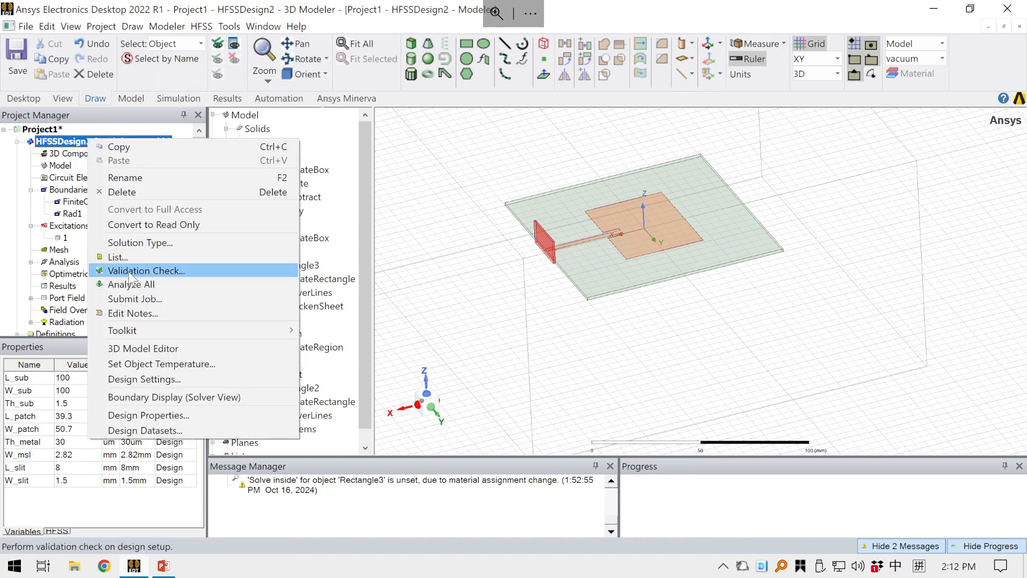
pyautogui.click(158, 269)
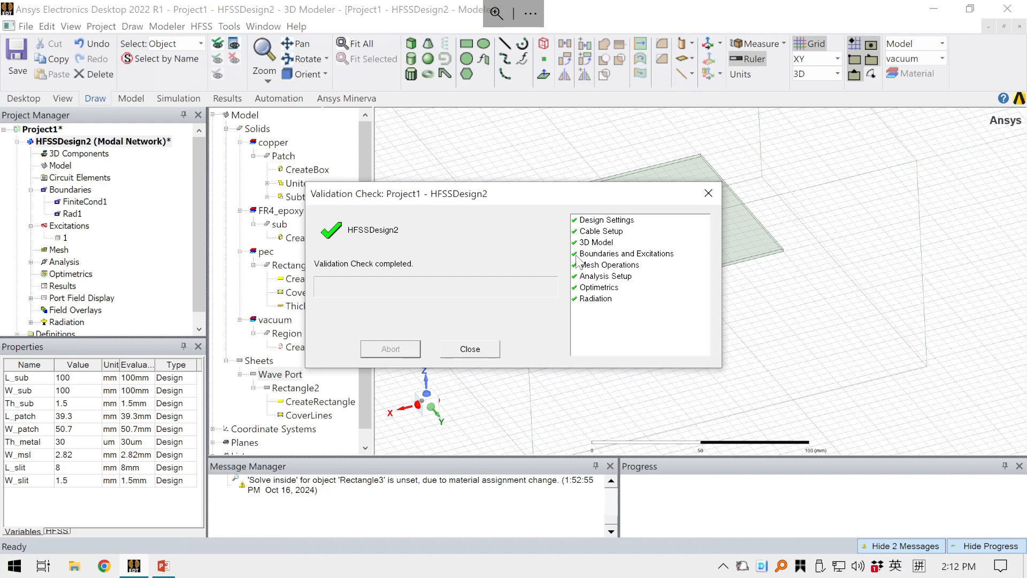
pyautogui.click(461, 351)
# Analyze all setups of HFSSDesign2, saving the project as Project1.aedt on the Desktop when asked for a location.
pyautogui.rightClick(122, 147)
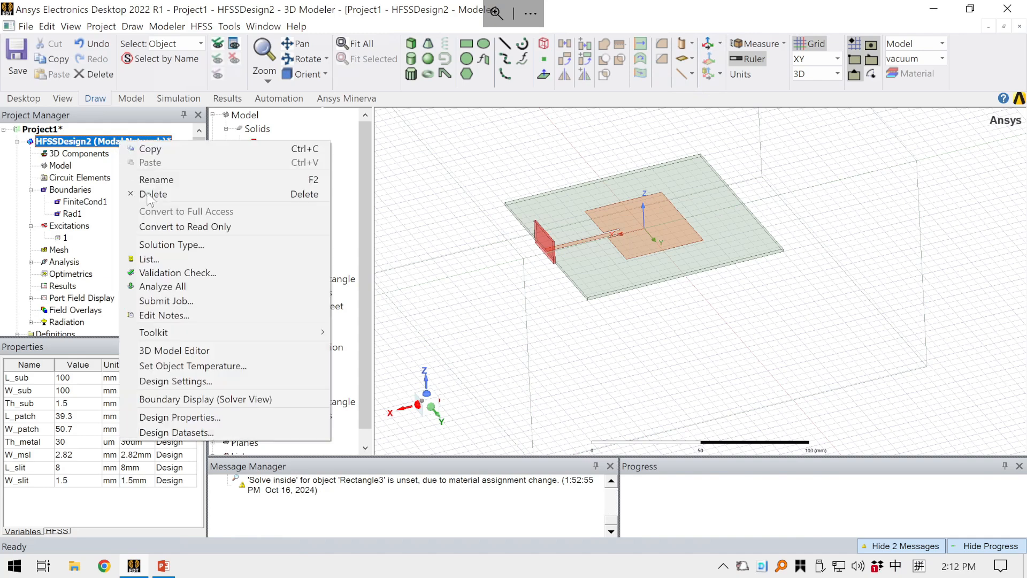
pyautogui.click(175, 285)
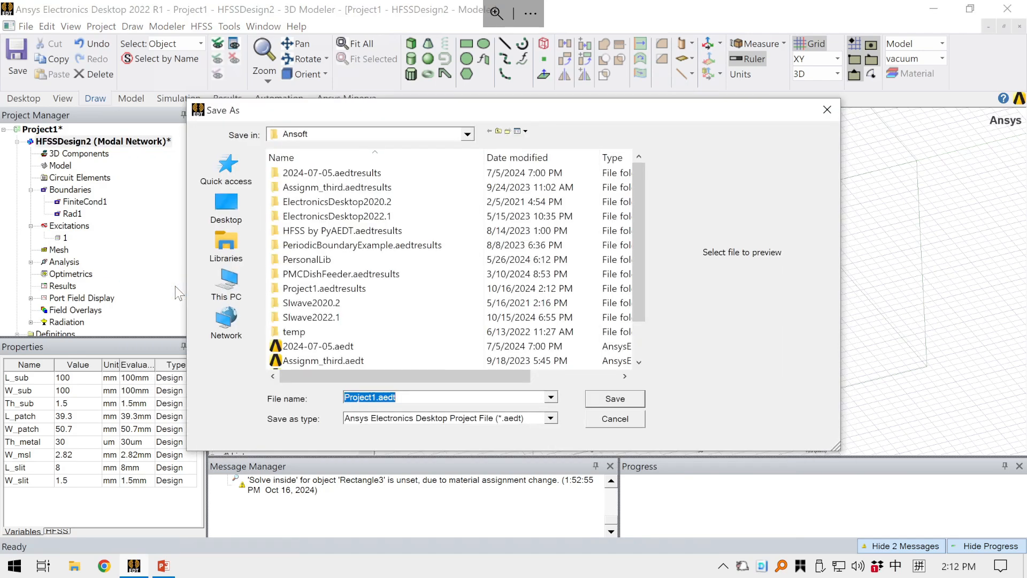
pyautogui.scroll(-1, 334, 278)
pyautogui.scroll(1, 334, 278)
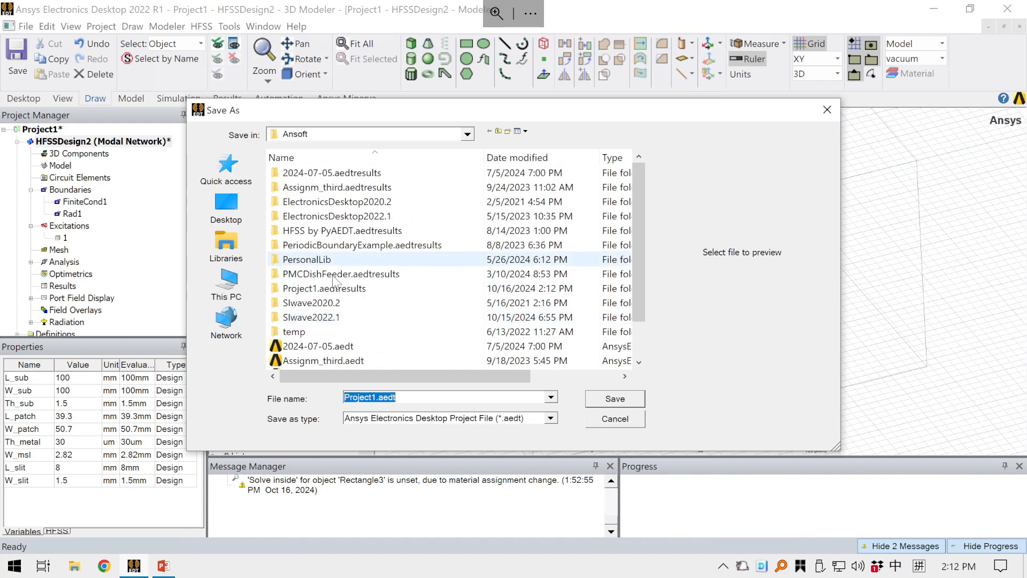
pyautogui.click(499, 131)
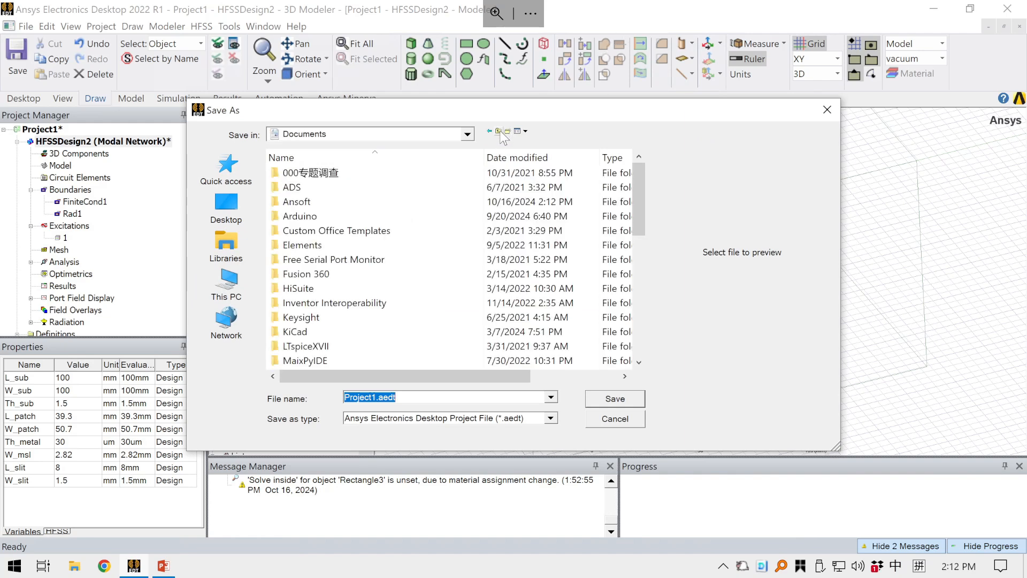
pyautogui.scroll(-2, 456, 203)
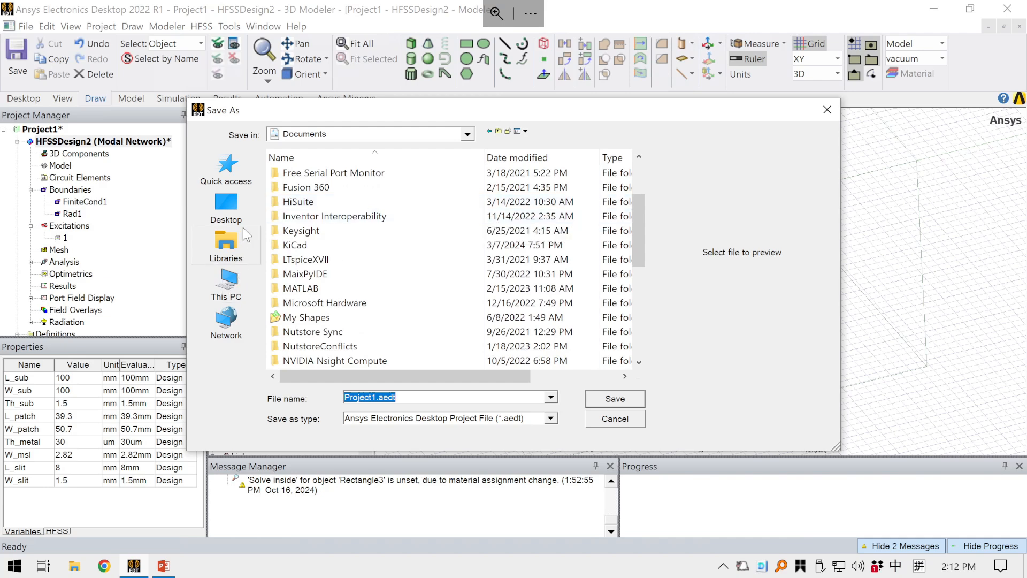
pyautogui.scroll(2, 332, 217)
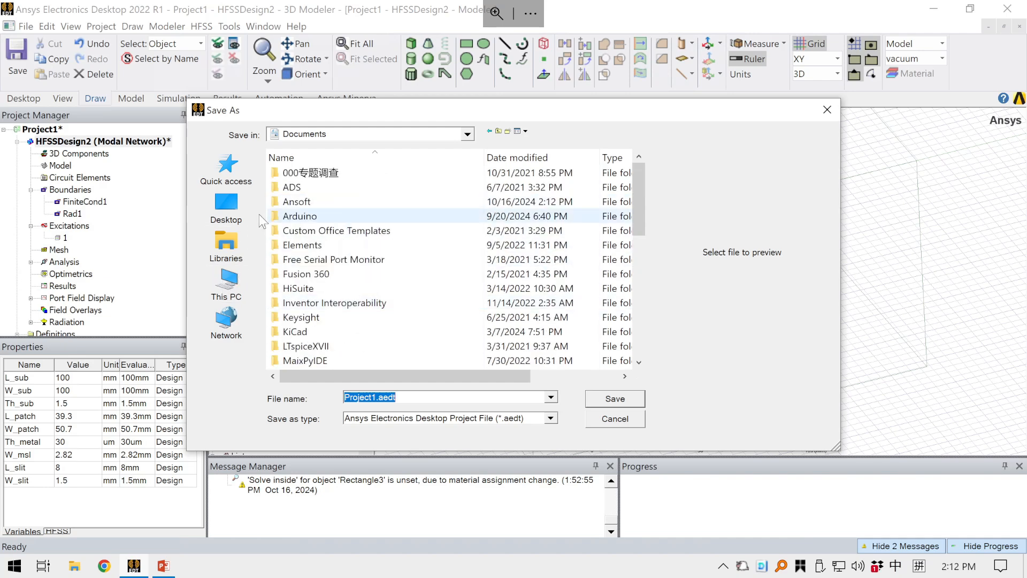
pyautogui.click(225, 219)
pyautogui.click(624, 391)
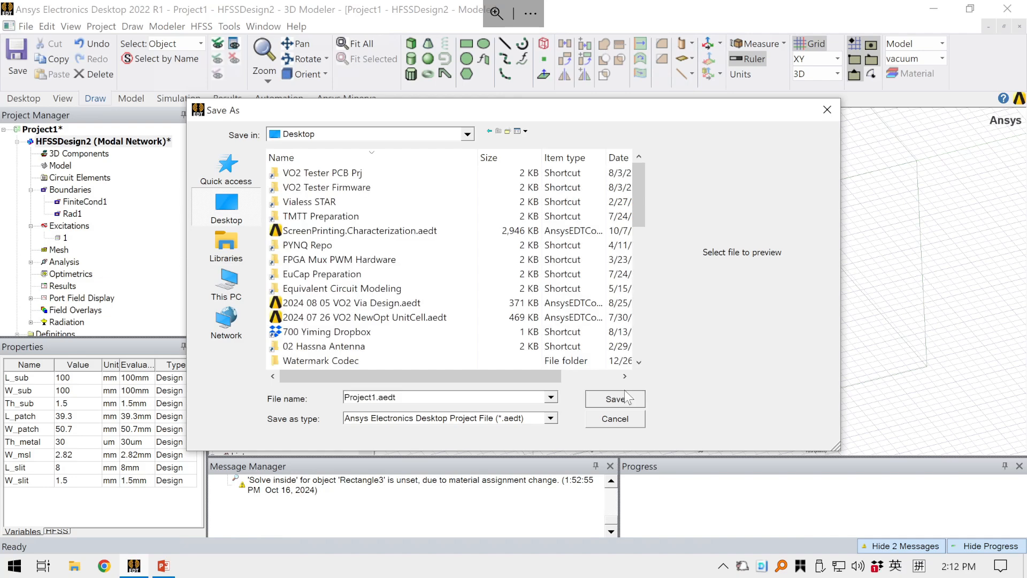
pyautogui.click(610, 400)
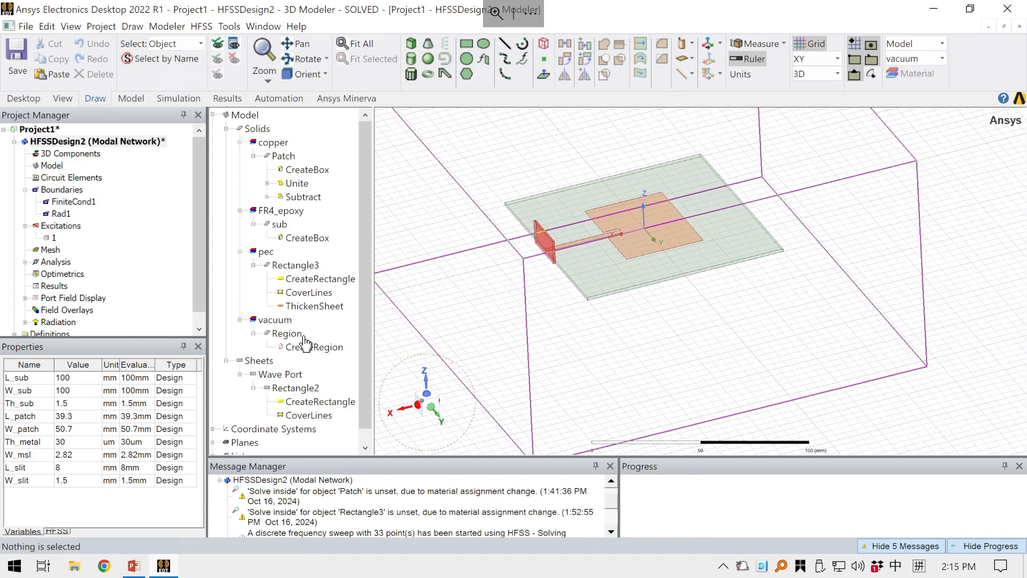
# Create a rectangular modal solution data plot of dB(S(1,1)) versus frequency from the Setup1 : Sweep solution.
pyautogui.moveTo(201, 201)
pyautogui.mouseDown()
pyautogui.moveTo(198, 230)
pyautogui.moveTo(199, 185)
pyautogui.mouseUp()
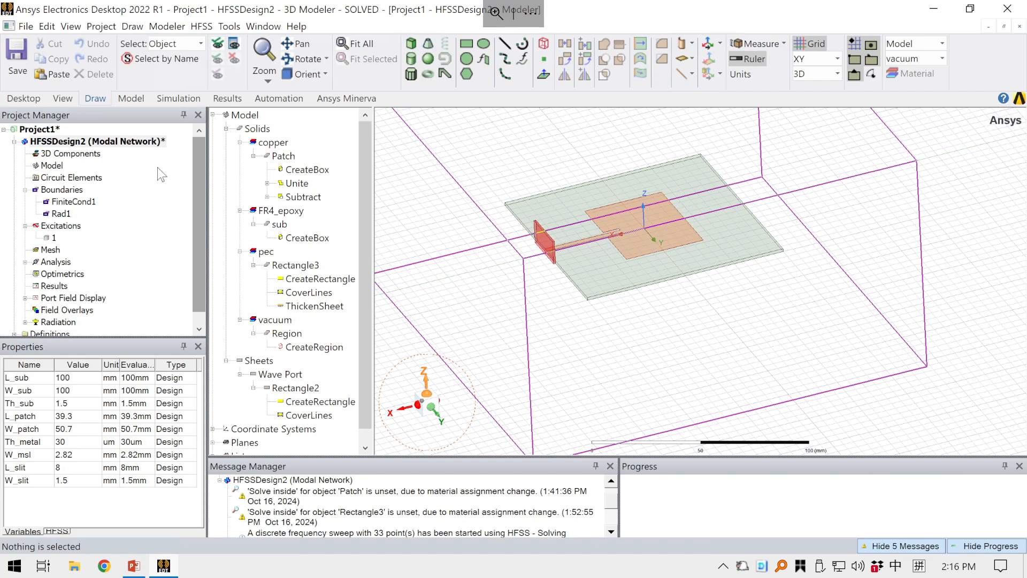
pyautogui.scroll(-1, 145, 220)
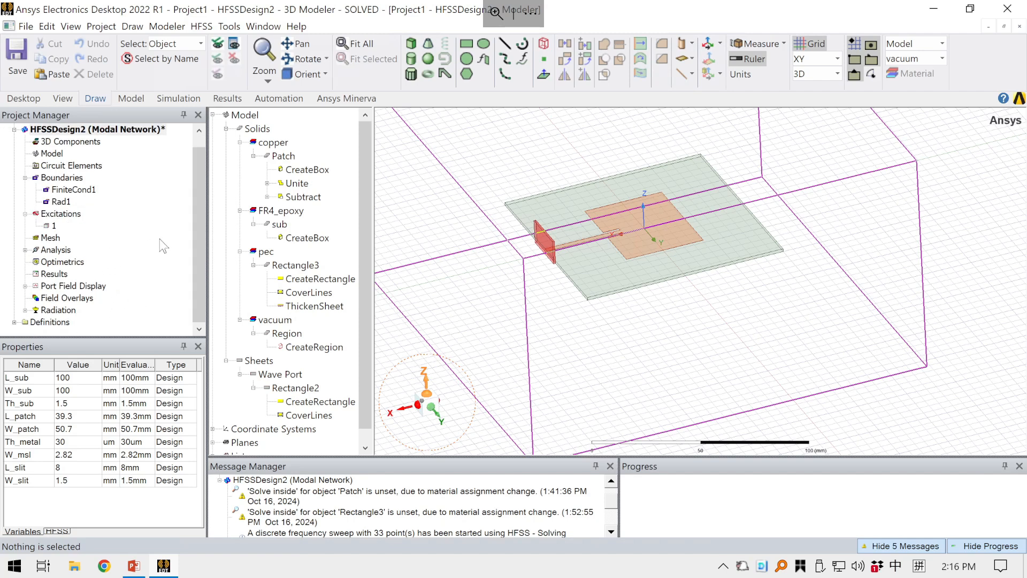
pyautogui.click(54, 274)
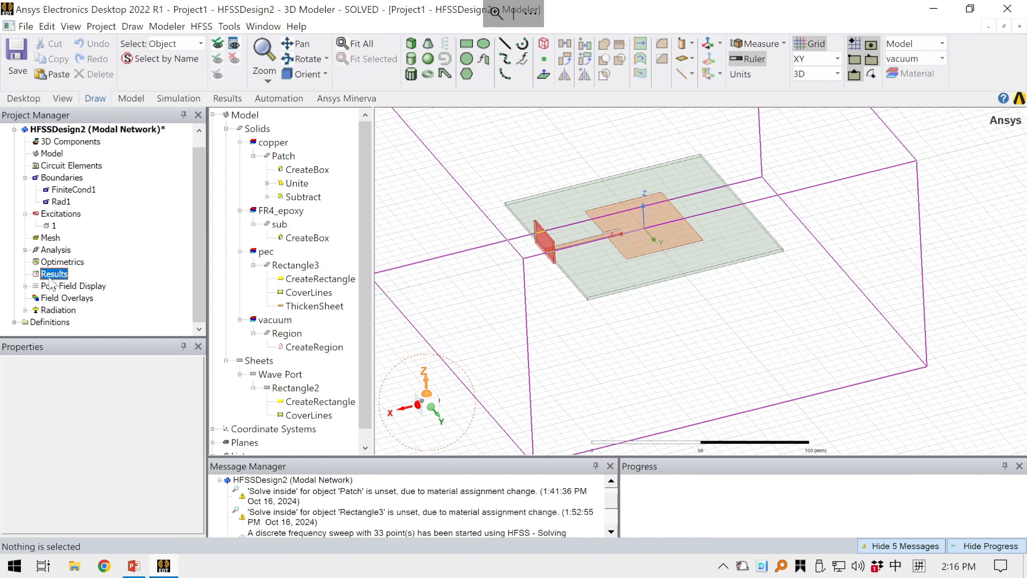
pyautogui.rightClick(51, 279)
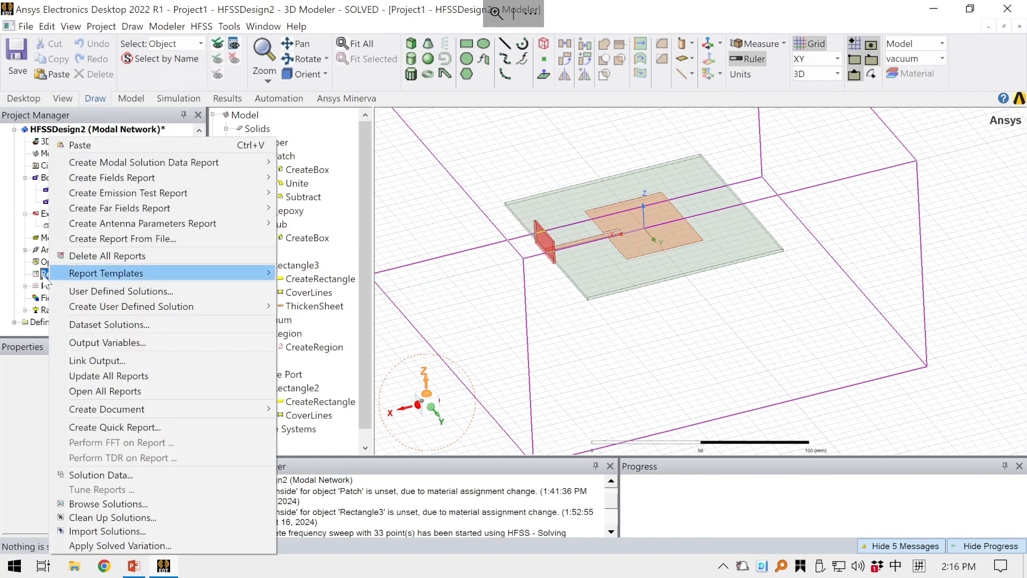
pyautogui.moveTo(137, 168)
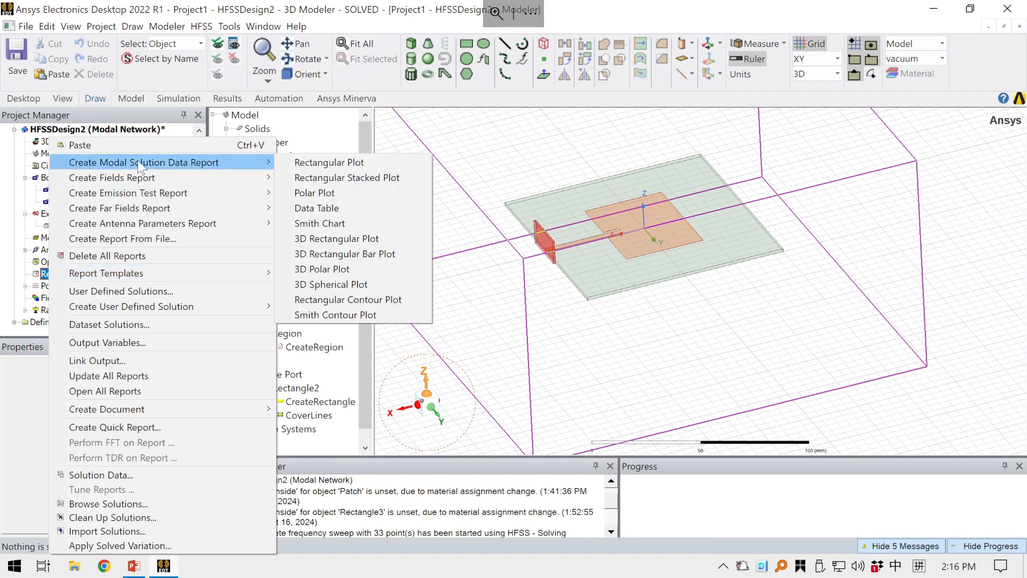
pyautogui.click(321, 165)
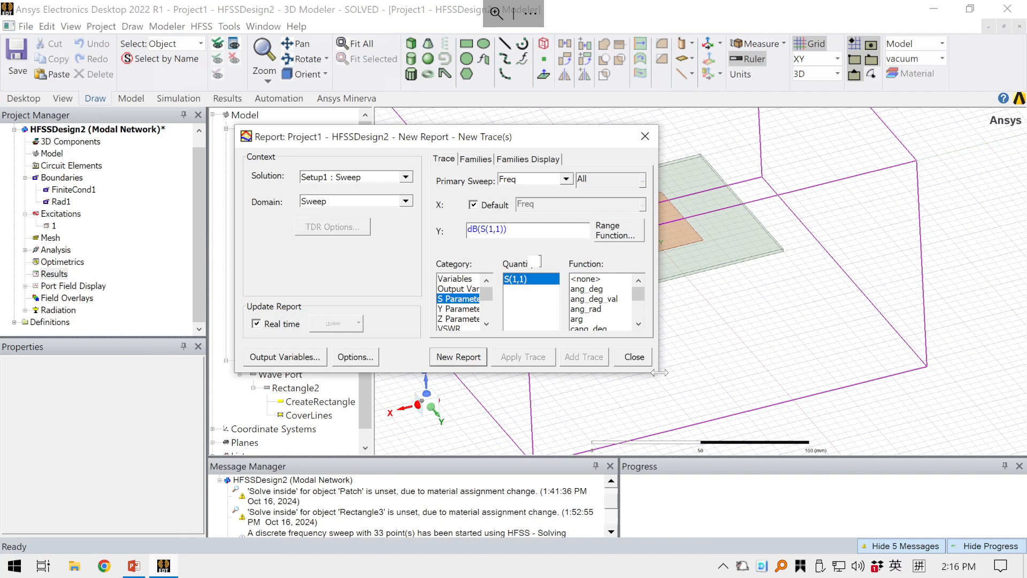
pyautogui.moveTo(659, 373); pyautogui.dragTo(759, 515)
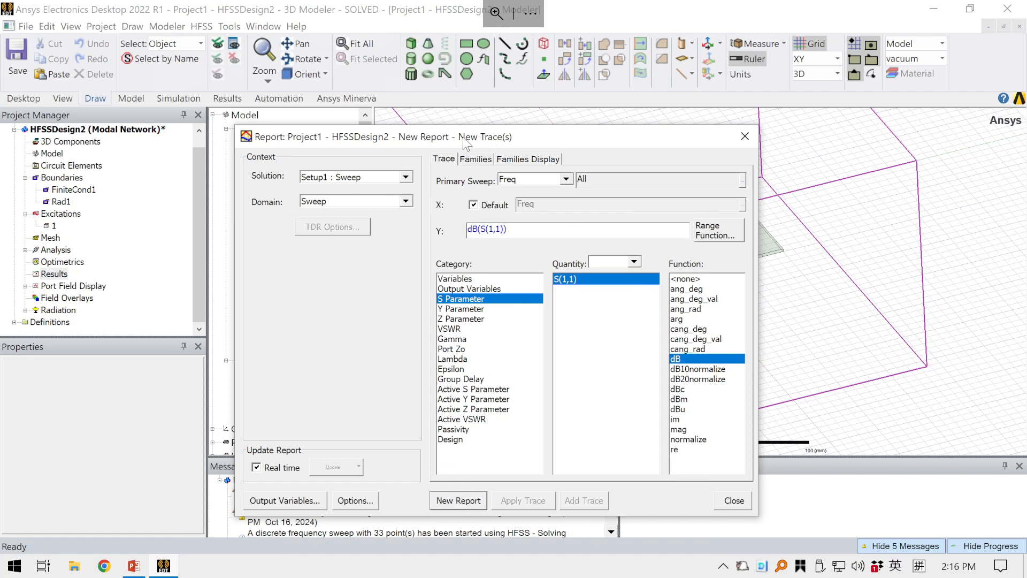
pyautogui.moveTo(471, 141); pyautogui.dragTo(434, 123)
pyautogui.click(419, 481)
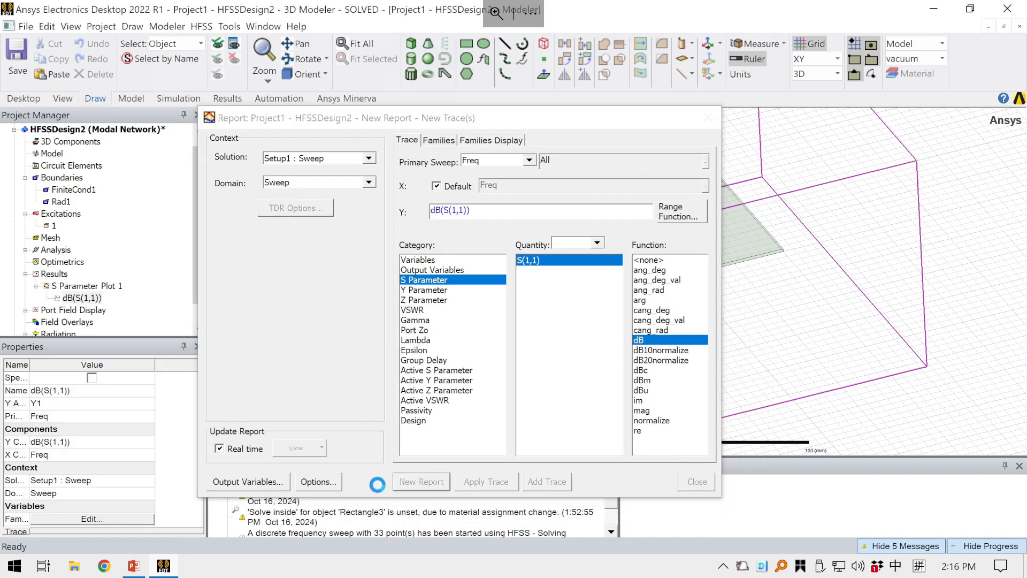
pyautogui.click(708, 118)
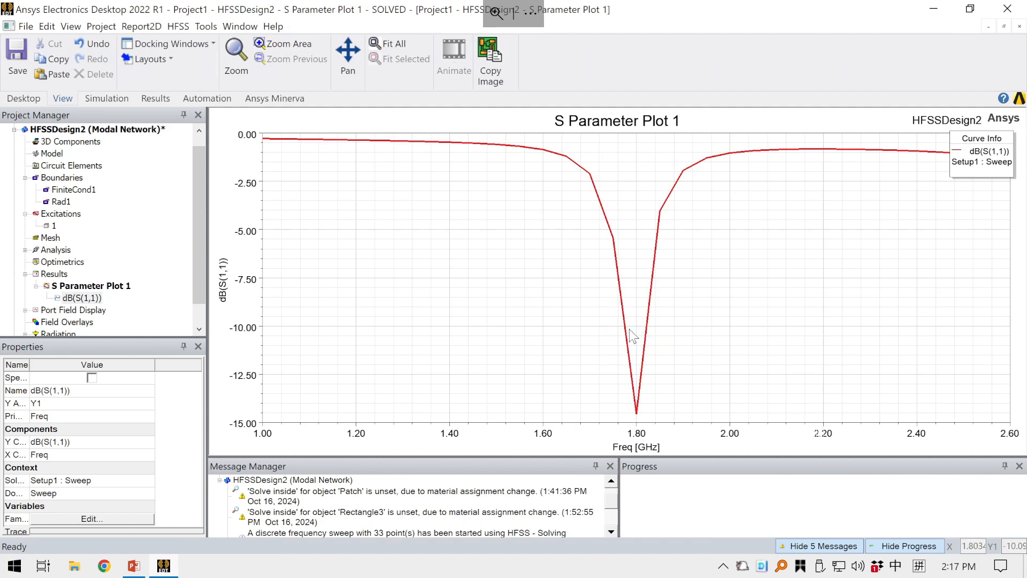
# Add a Y marker to the S-parameter plot and place it at about -10 dB.
pyautogui.rightClick(303, 282)
pyautogui.moveTo(358, 293)
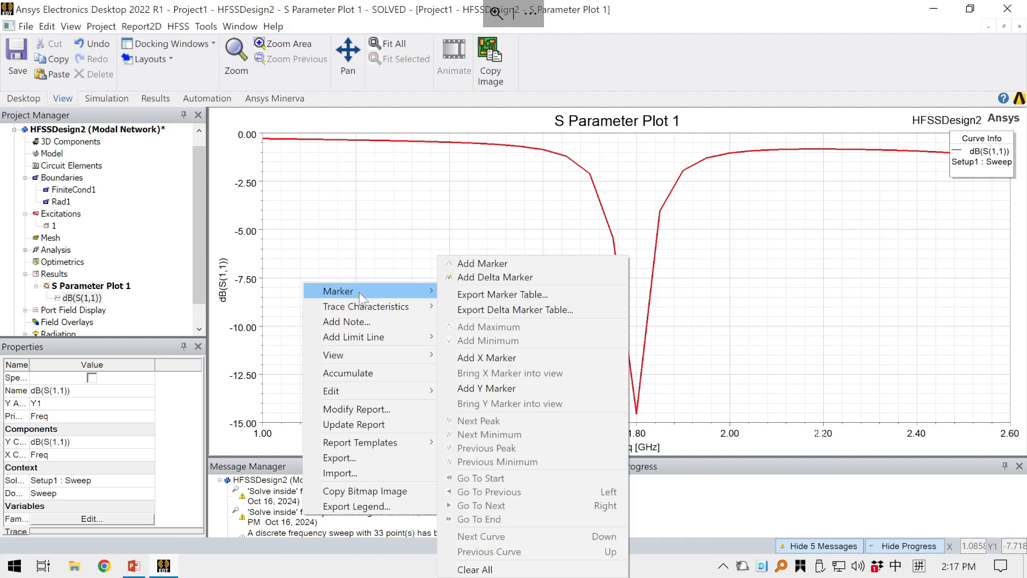
pyautogui.click(525, 385)
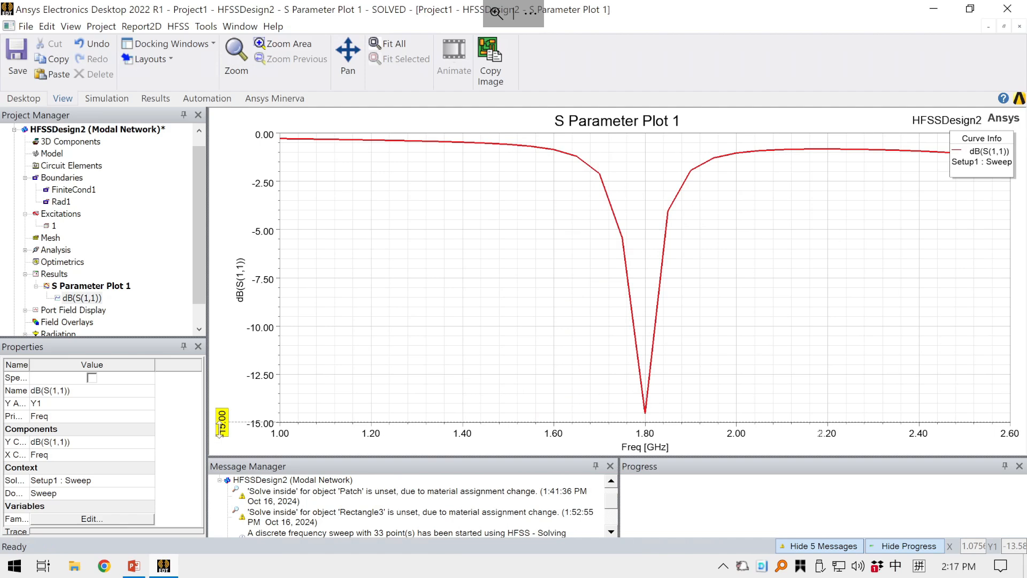
pyautogui.moveTo(221, 422); pyautogui.dragTo(222, 322)
pyautogui.moveTo(233, 279)
pyautogui.mouseDown()
pyautogui.moveTo(232, 335)
pyautogui.moveTo(248, 355)
pyautogui.moveTo(221, 325)
pyautogui.mouseUp()
pyautogui.click(598, 347)
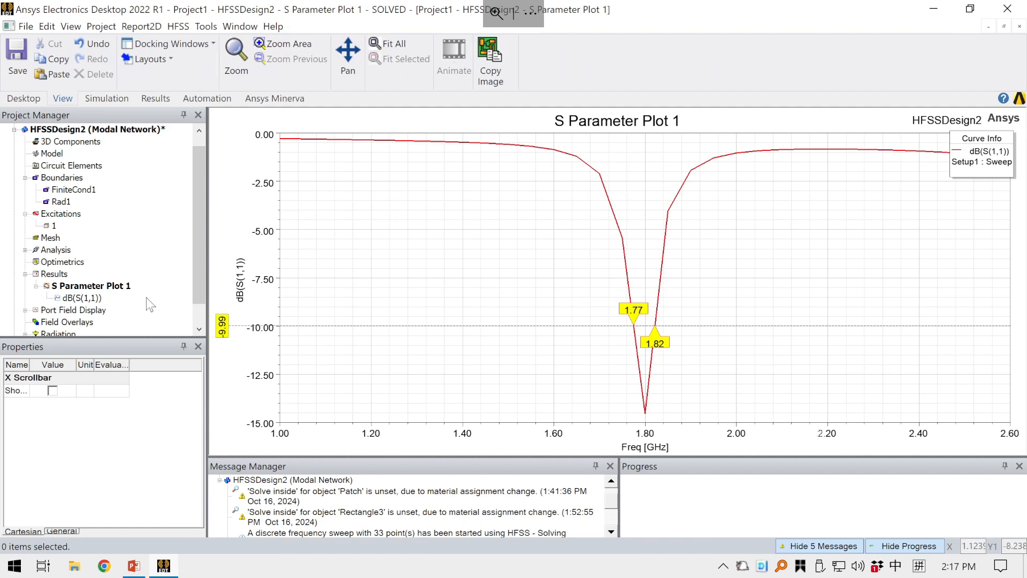
# Start a far-fields 3D polar plot report and choose Setup1 : Sweep as its solution.
pyautogui.scroll(-1, 114, 278)
pyautogui.click(109, 262)
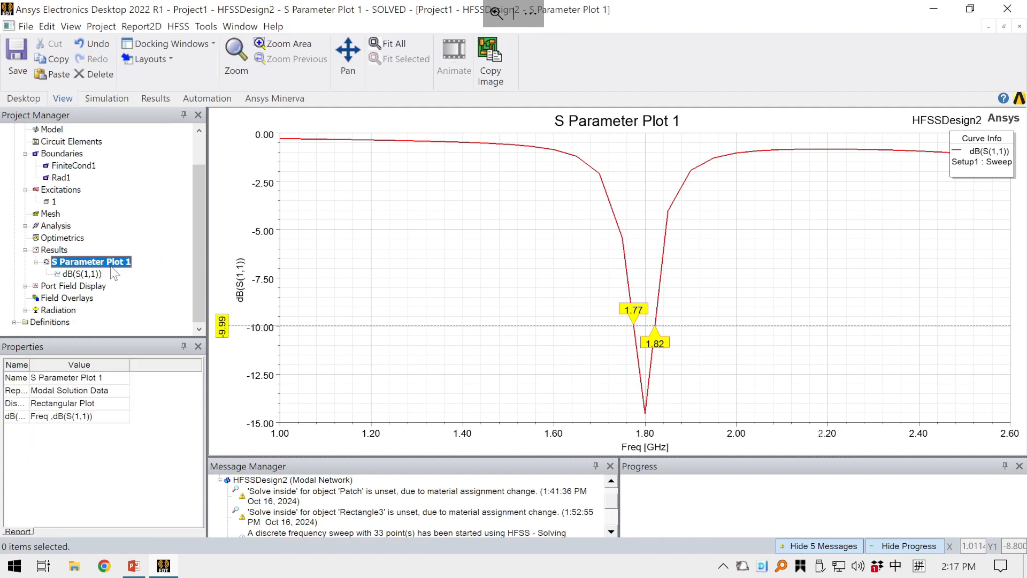
pyautogui.click(83, 274)
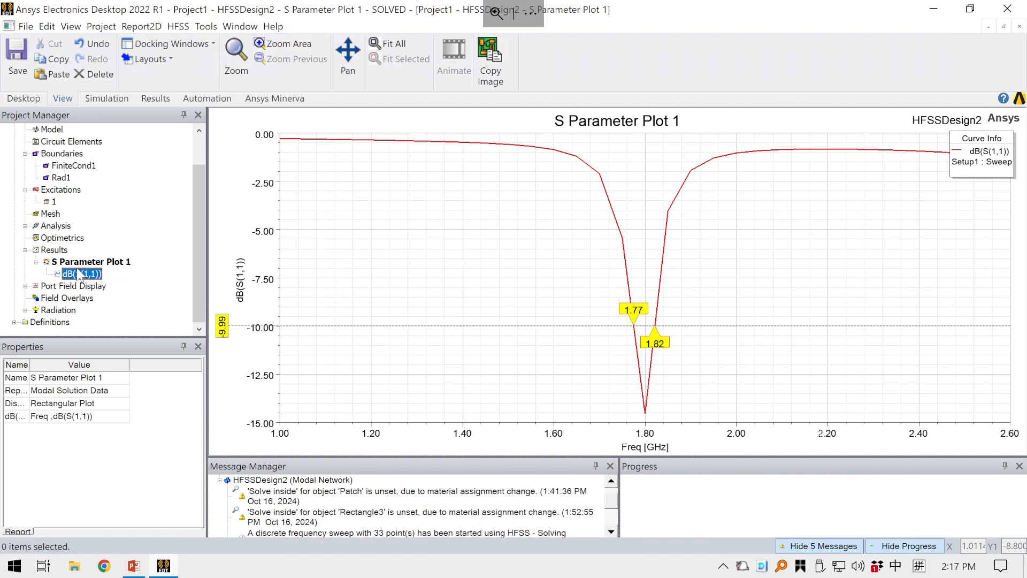
pyautogui.click(73, 262)
pyautogui.click(54, 250)
pyautogui.rightClick(52, 256)
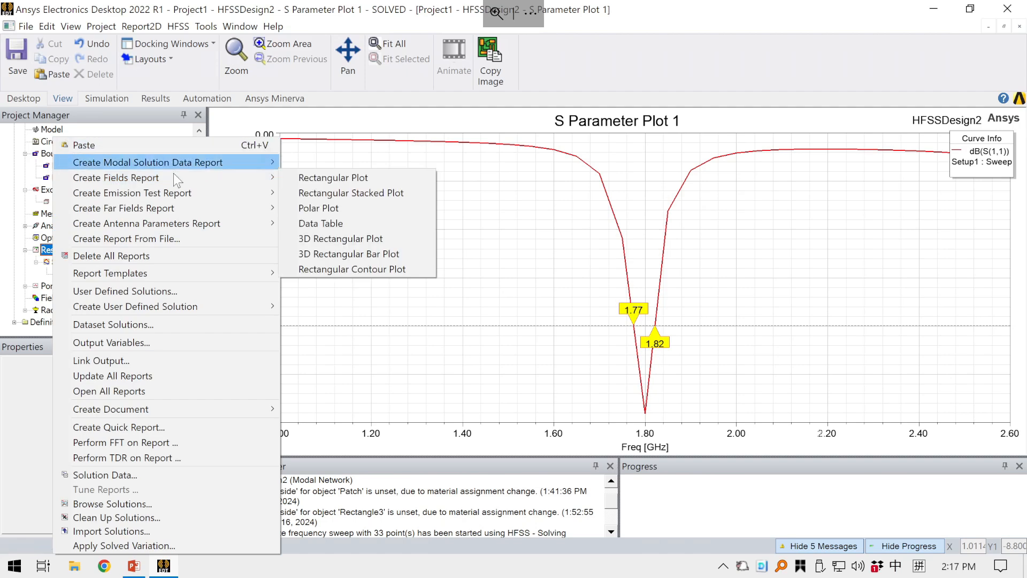
pyautogui.moveTo(163, 213)
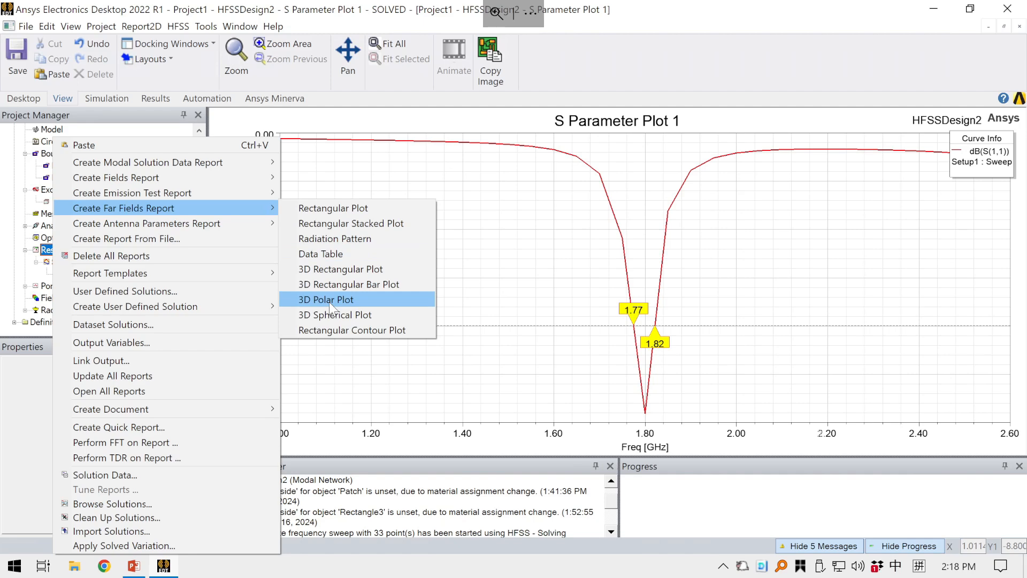
pyautogui.click(329, 299)
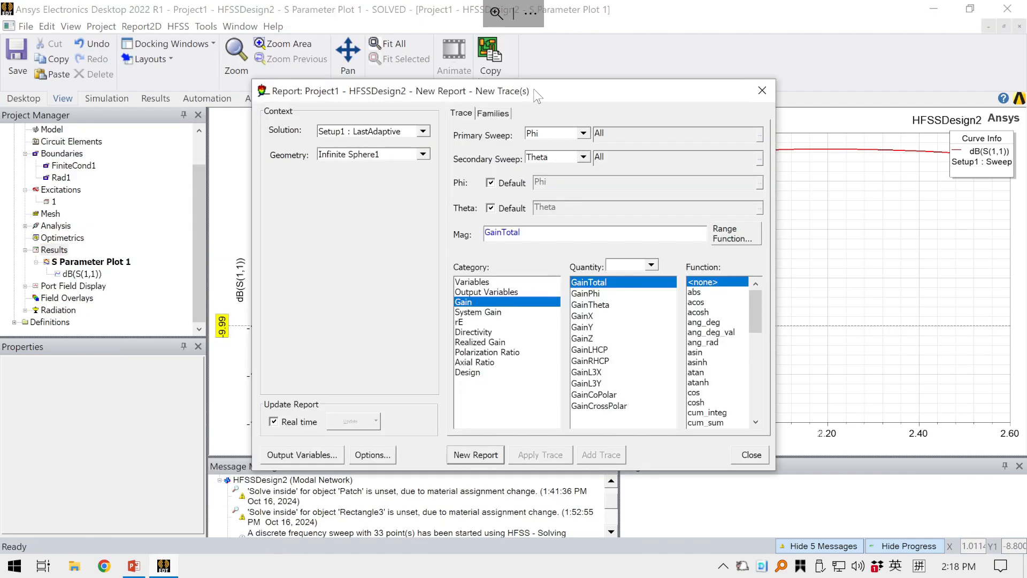
pyautogui.moveTo(534, 90); pyautogui.dragTo(511, 89)
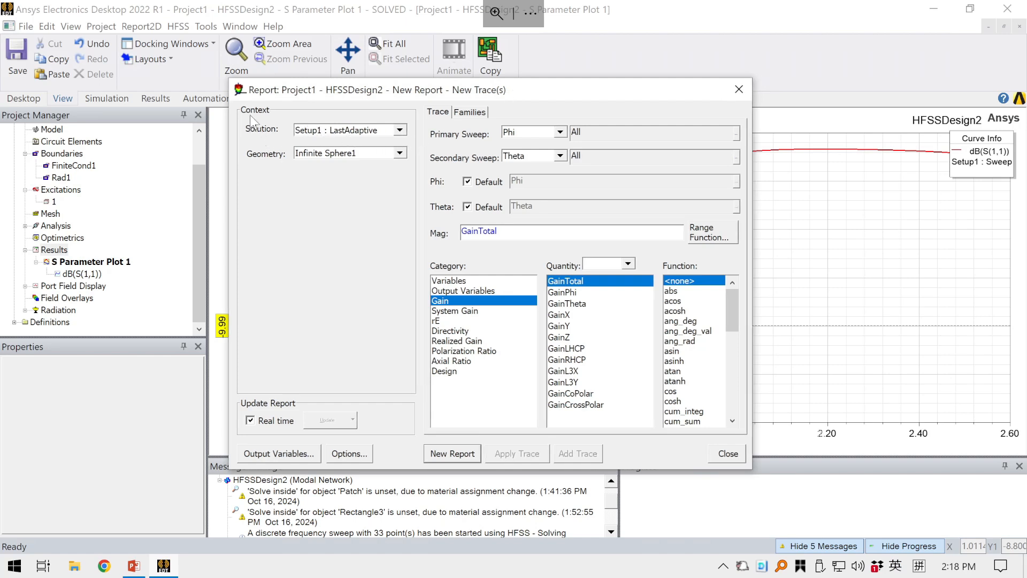
pyautogui.click(331, 130)
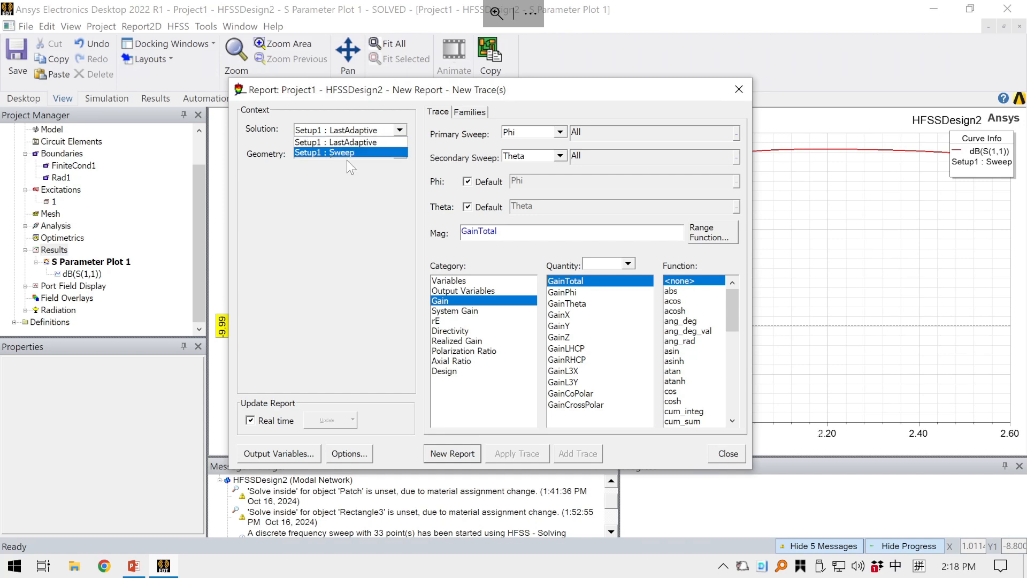
pyautogui.click(328, 153)
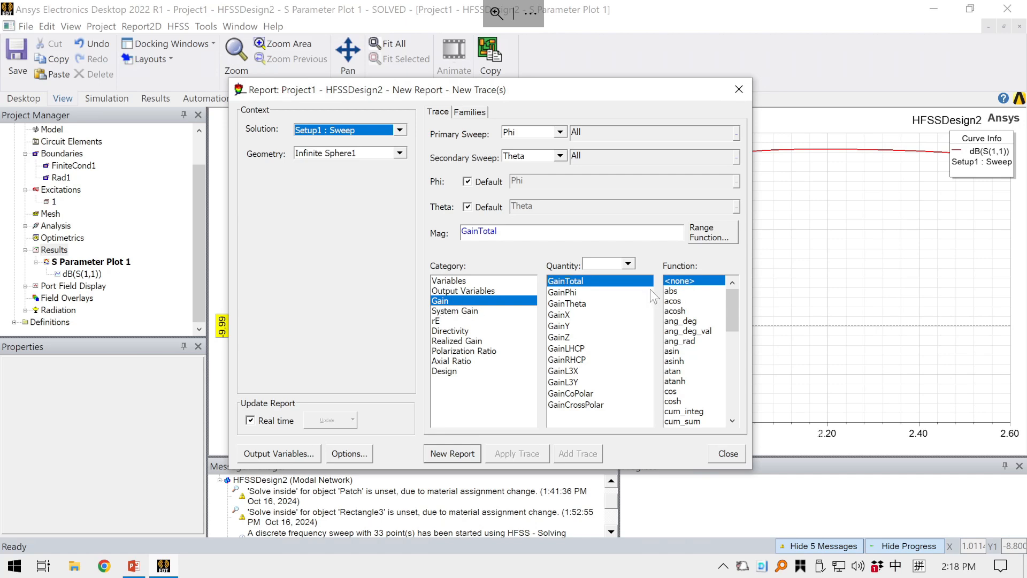
# Create the 3D polar plot of dB(GainTotal) at 1.8 GHz and move its color legend next to the pattern.
pyautogui.scroll(-1, 704, 348)
pyautogui.click(703, 360)
pyautogui.click(674, 400)
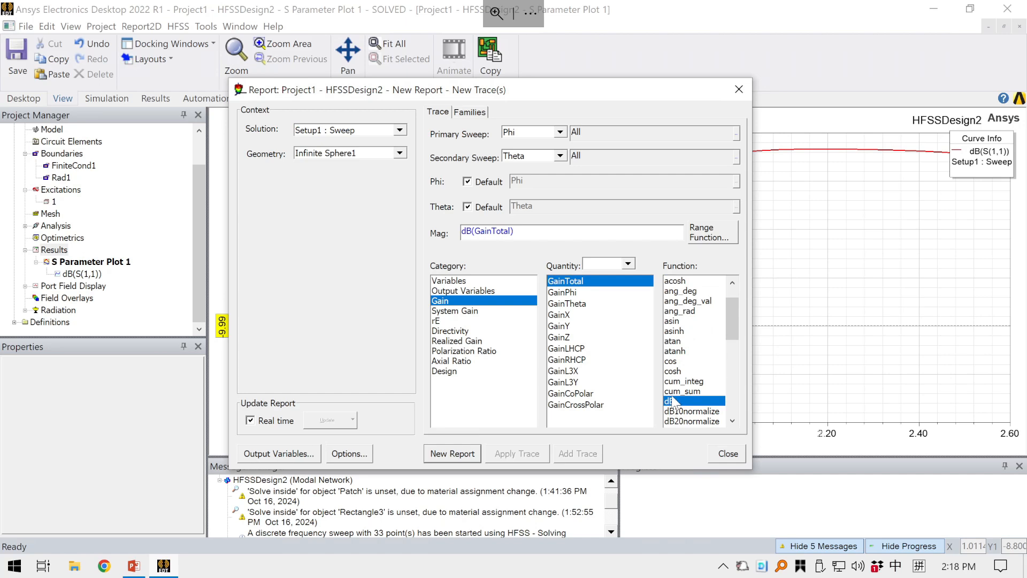
pyautogui.click(471, 114)
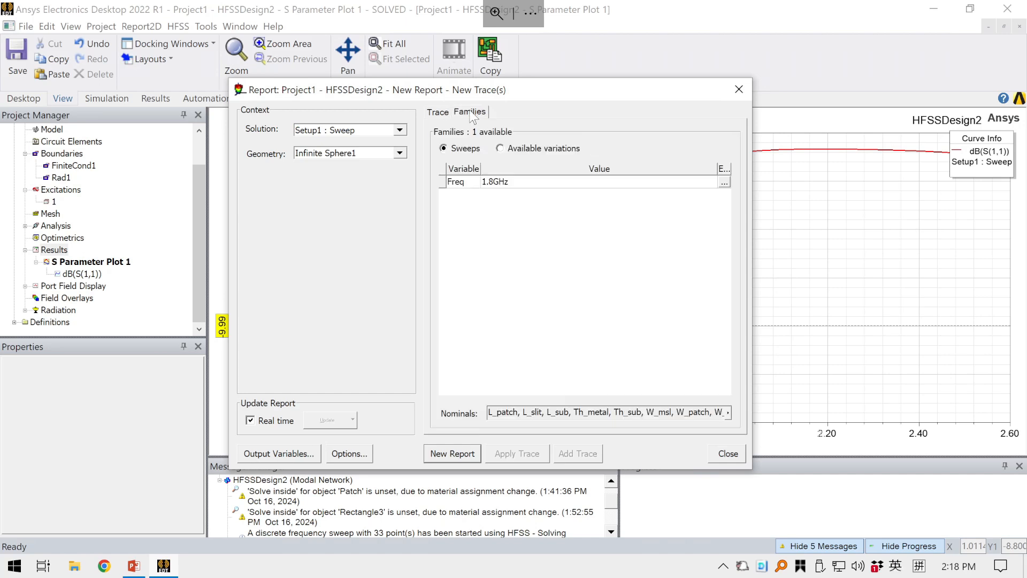
pyautogui.click(438, 114)
pyautogui.click(470, 116)
pyautogui.click(464, 454)
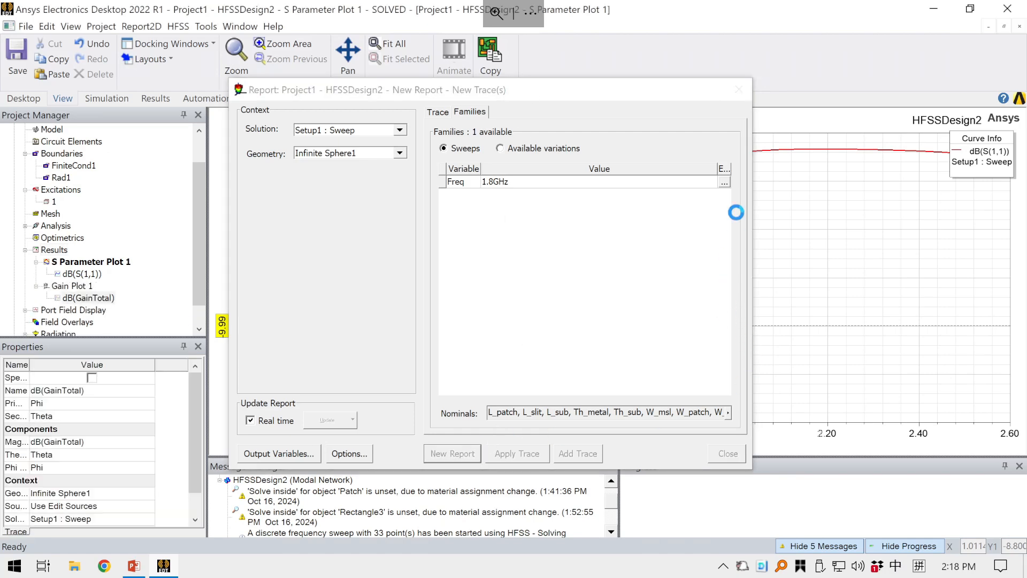
pyautogui.click(738, 89)
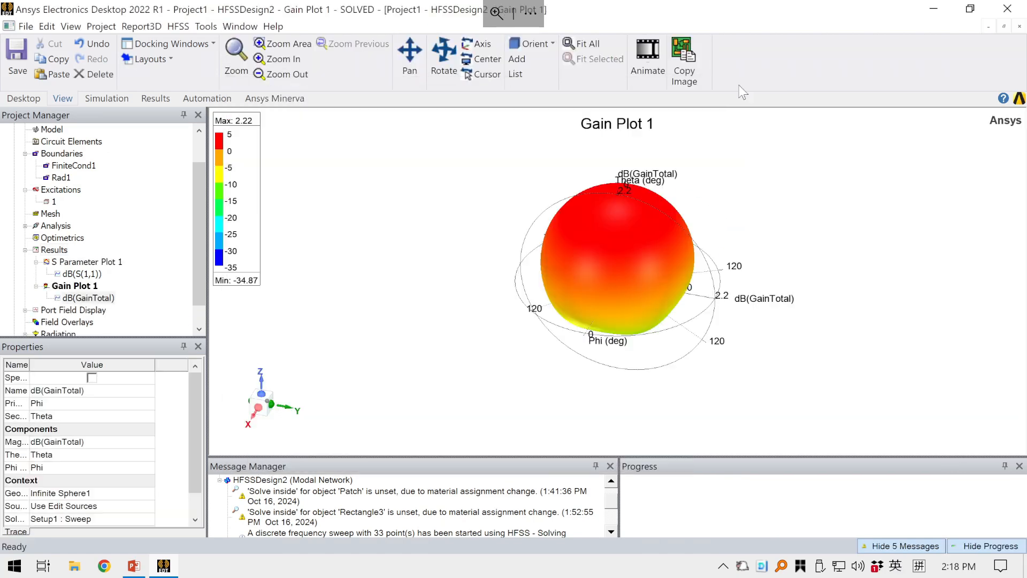
pyautogui.moveTo(230, 115); pyautogui.dragTo(471, 182)
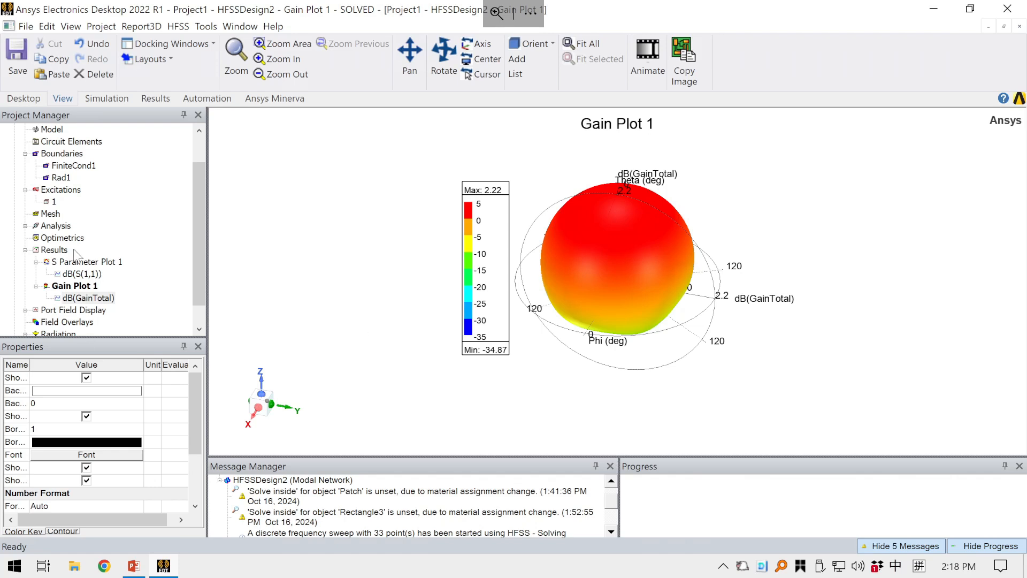
# Start a far-fields radiation pattern report of dB(GainTotal) with Setup1 : Sweep as its solution.
pyautogui.click(53, 250)
pyautogui.rightClick(54, 251)
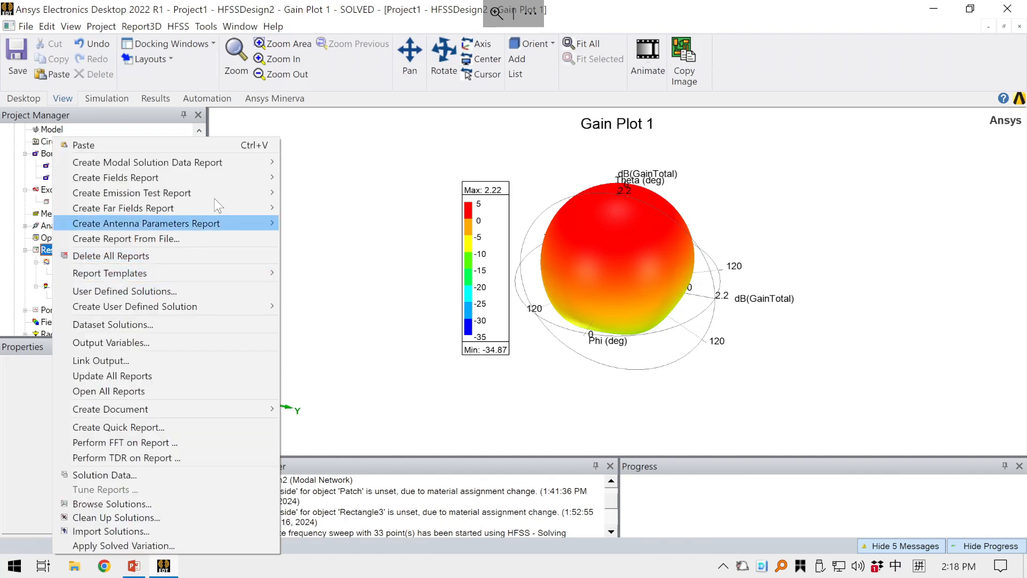
pyautogui.moveTo(245, 223)
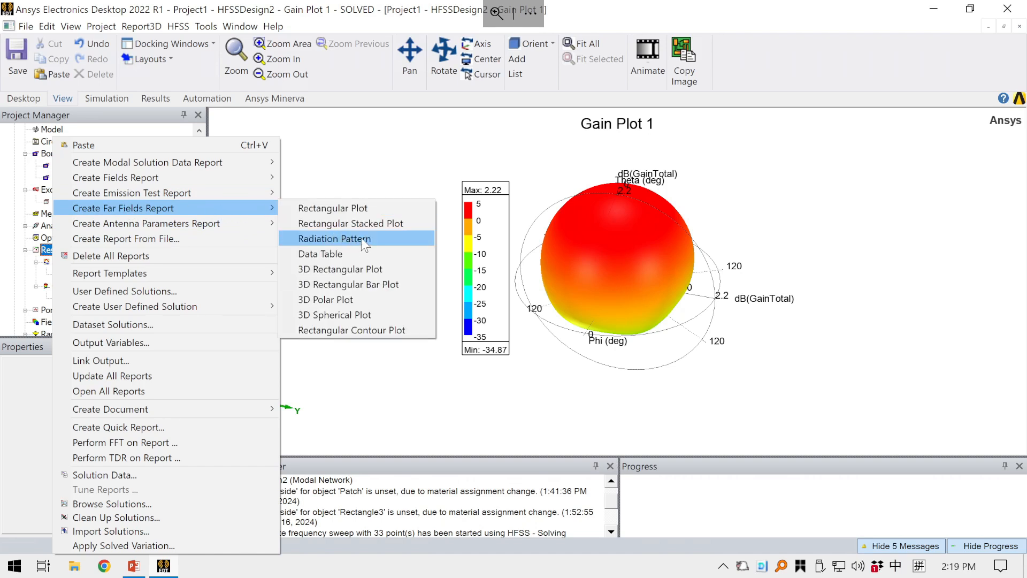
pyautogui.click(363, 244)
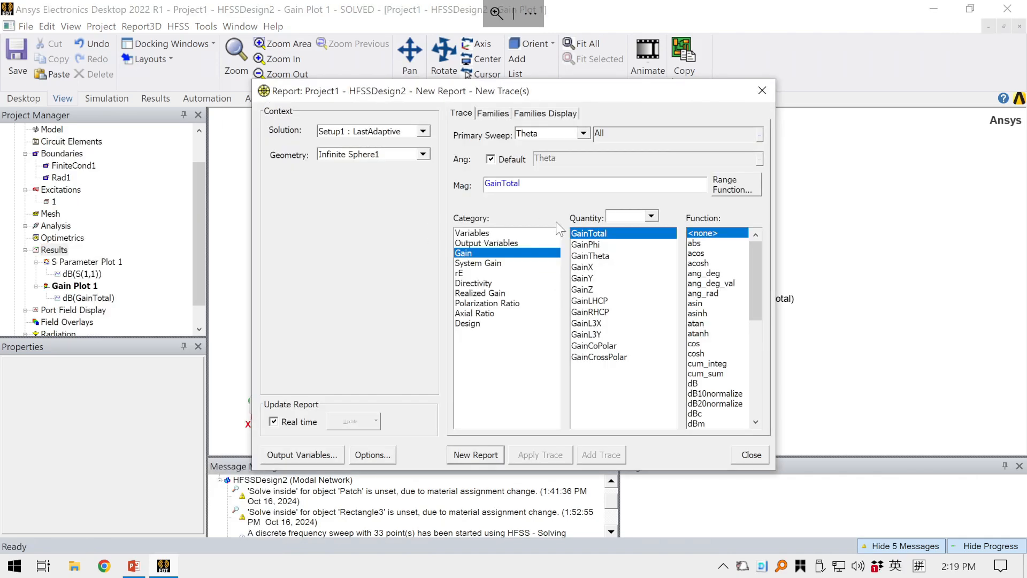
pyautogui.click(694, 383)
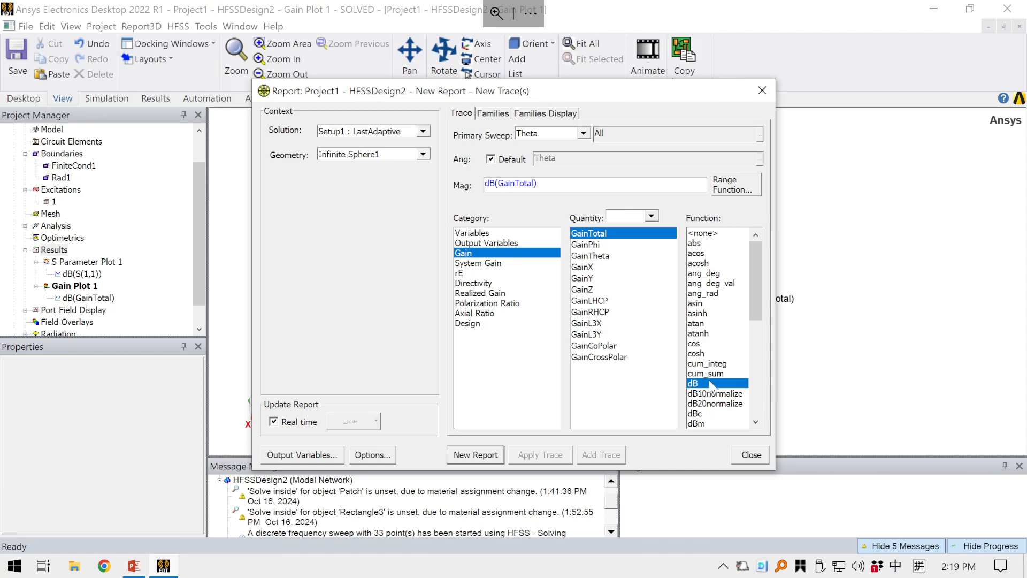
pyautogui.click(394, 132)
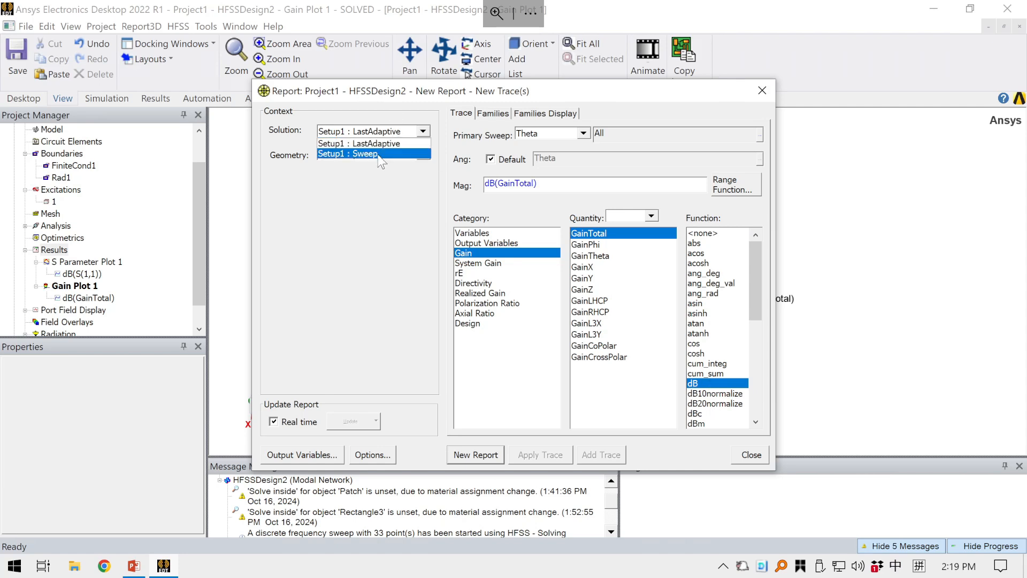
pyautogui.click(338, 154)
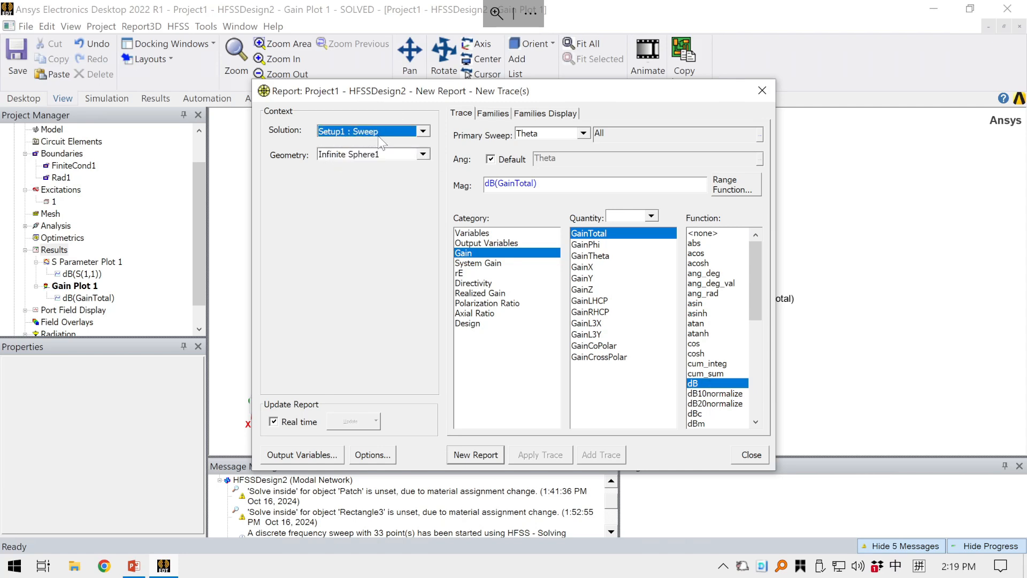
# Restrict the Phi sweep to 0deg and 90deg, create the radiation pattern report and close its setup dialog.
pyautogui.click(492, 114)
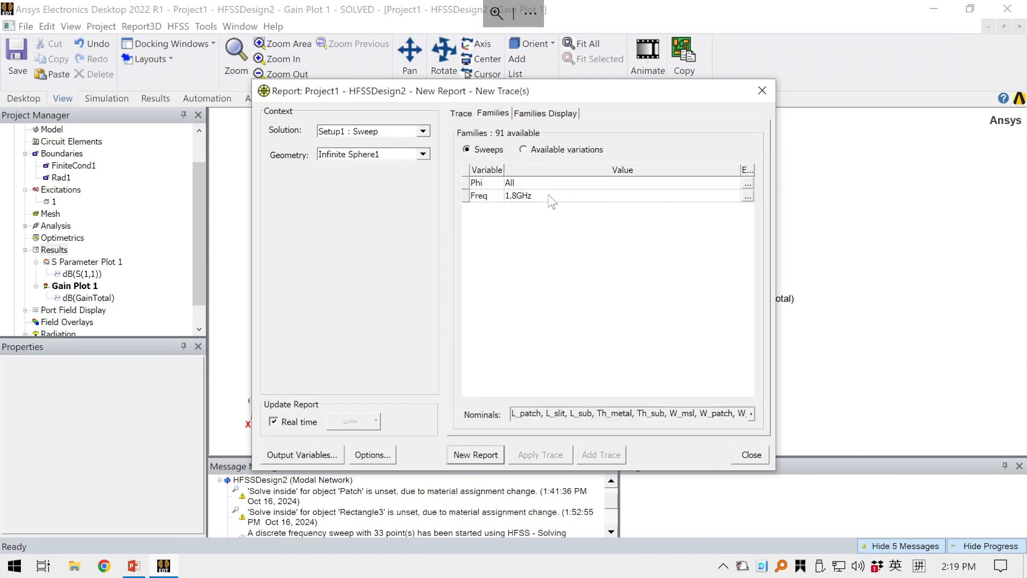
pyautogui.click(747, 183)
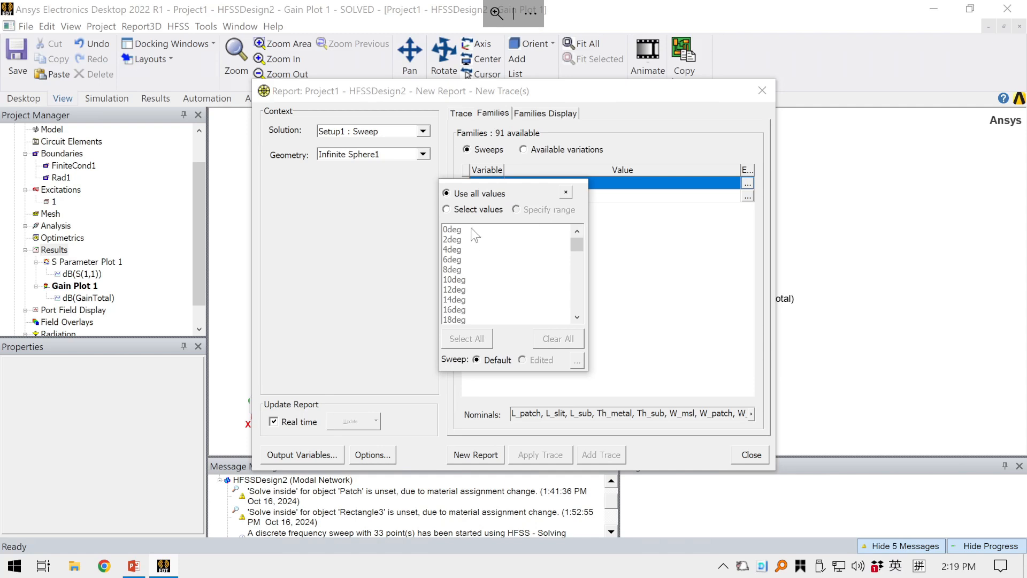
pyautogui.click(459, 230)
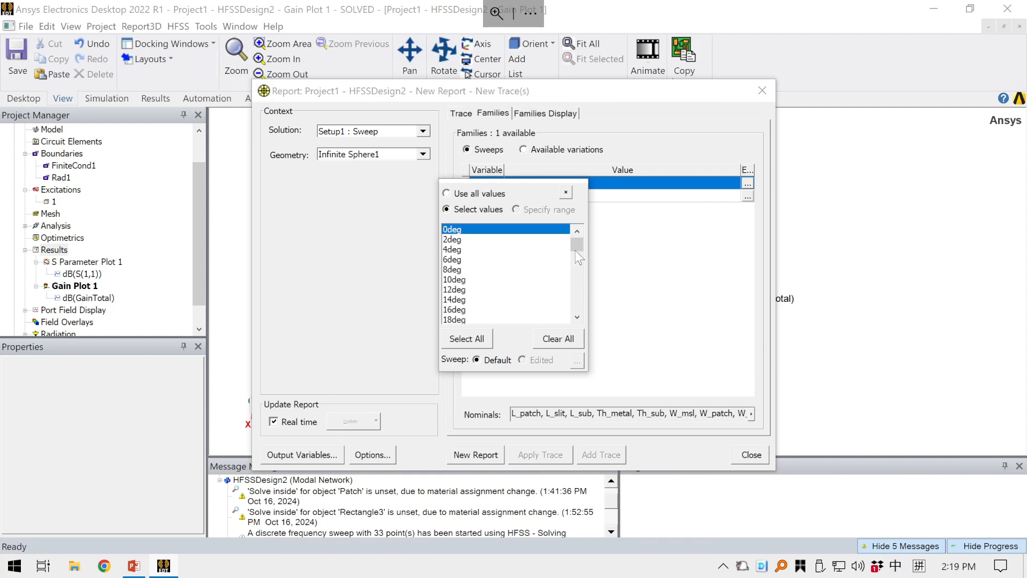
pyautogui.moveTo(576, 246); pyautogui.dragTo(573, 271)
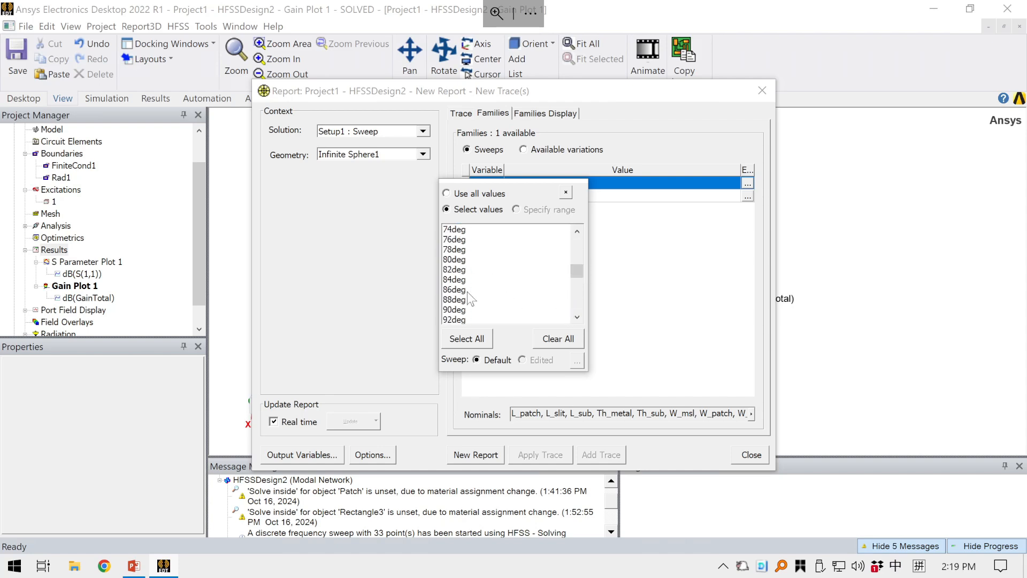
pyautogui.click(459, 310)
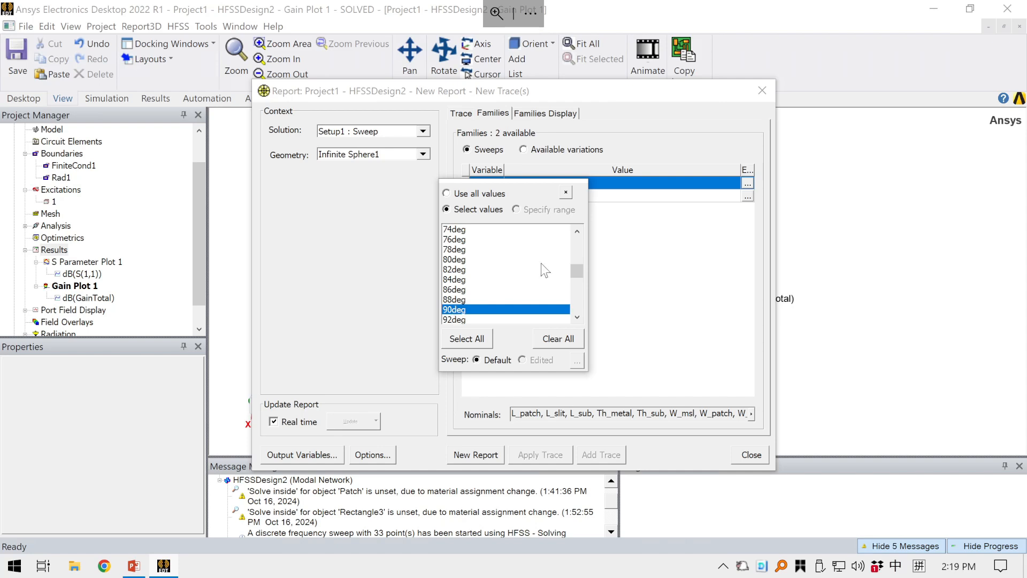
pyautogui.scroll(5, 535, 257)
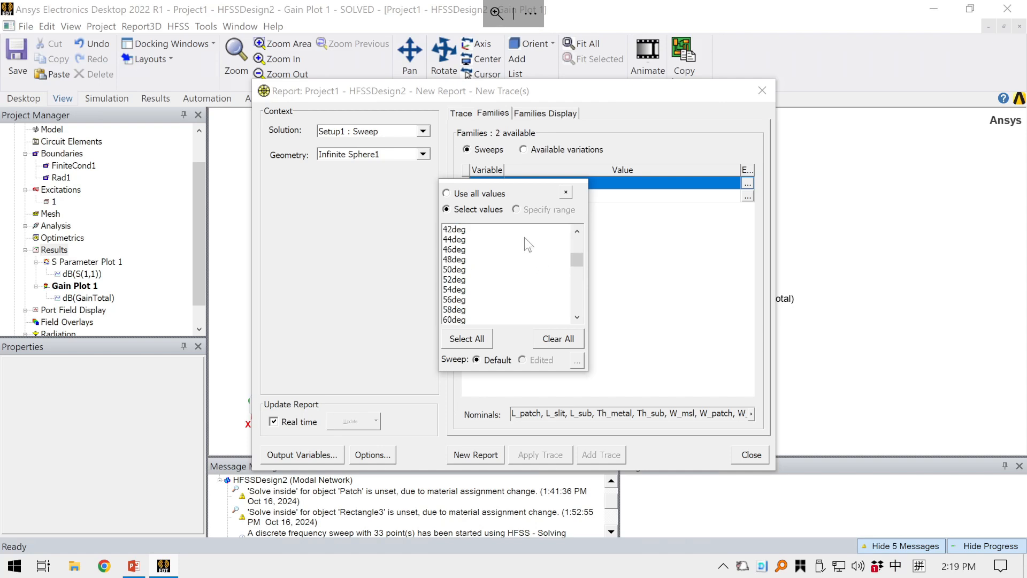
pyautogui.scroll(-8, 524, 237)
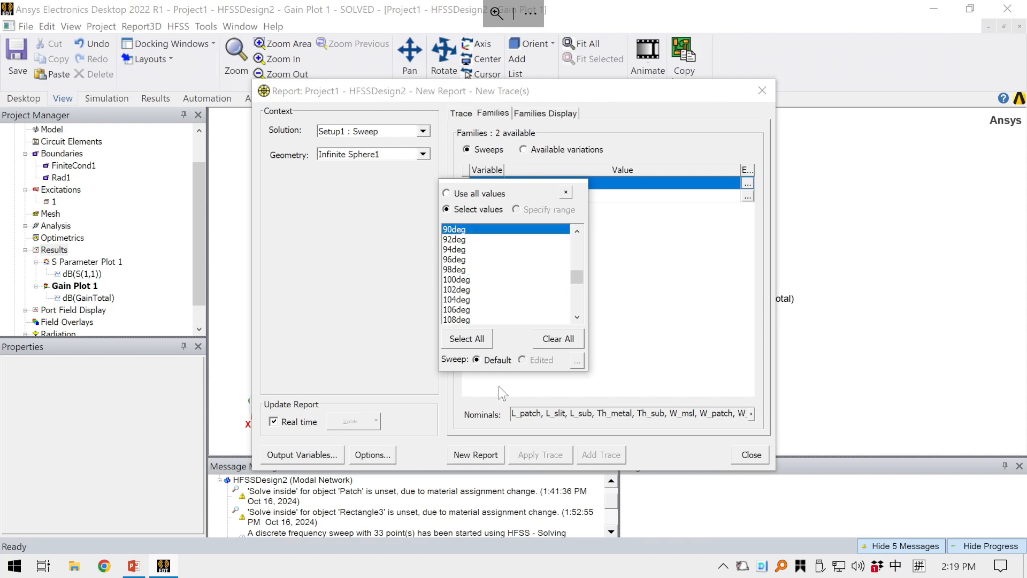
pyautogui.click(644, 284)
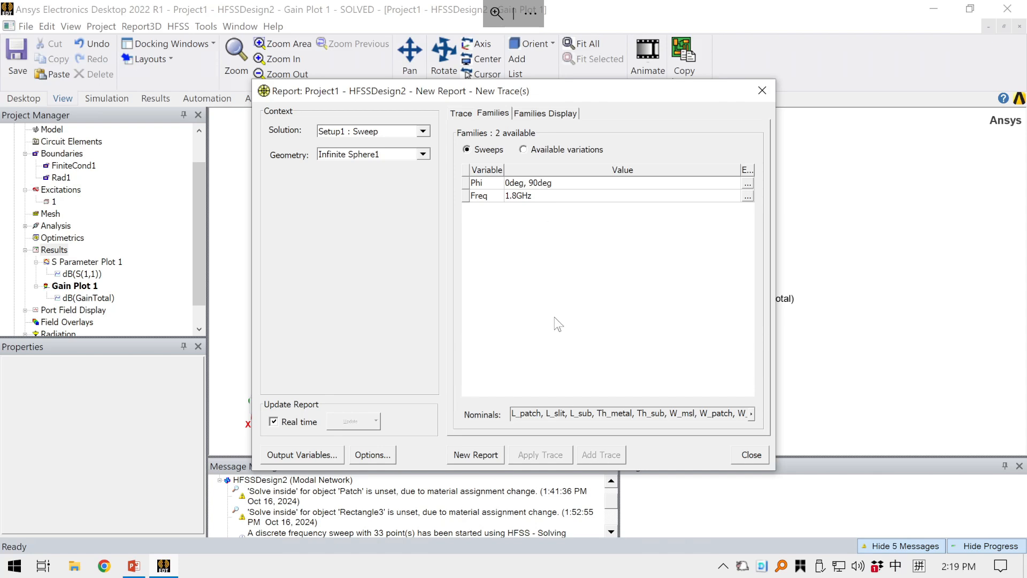
pyautogui.click(475, 454)
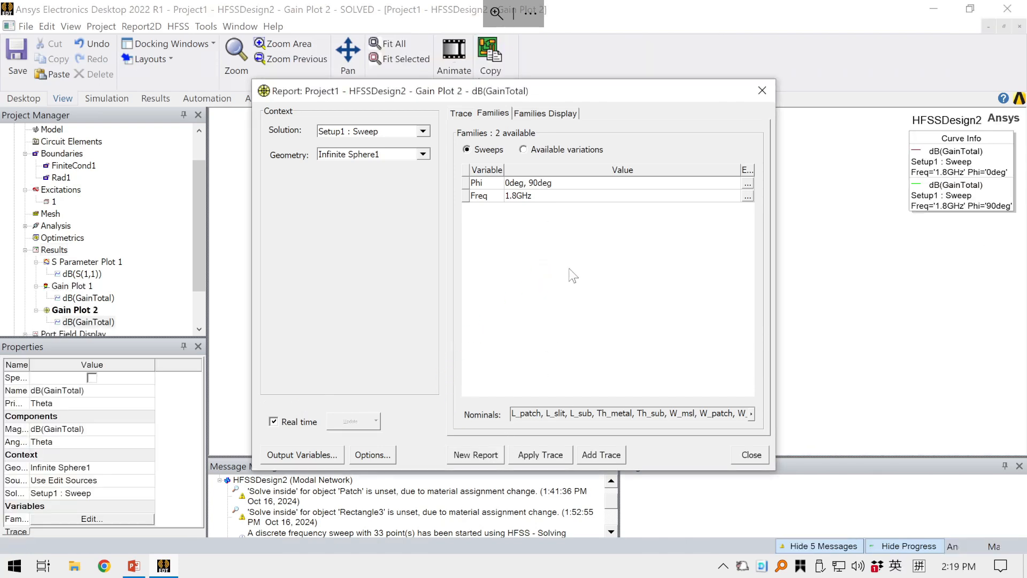
pyautogui.click(762, 89)
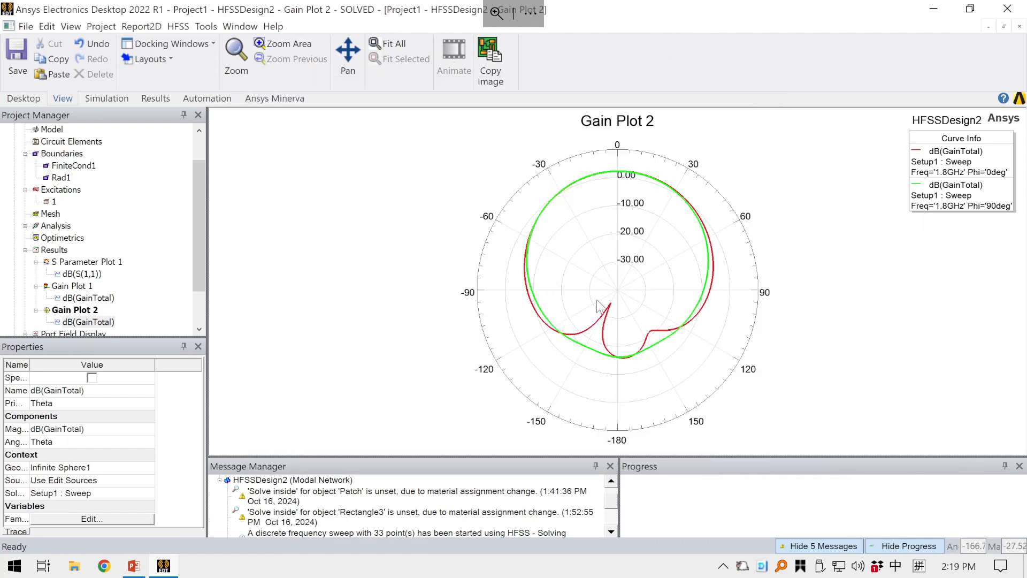
# Move the Curve Info legend closer to the radiation pattern and enlarge it to fit both trace entries.
pyautogui.click(916, 140)
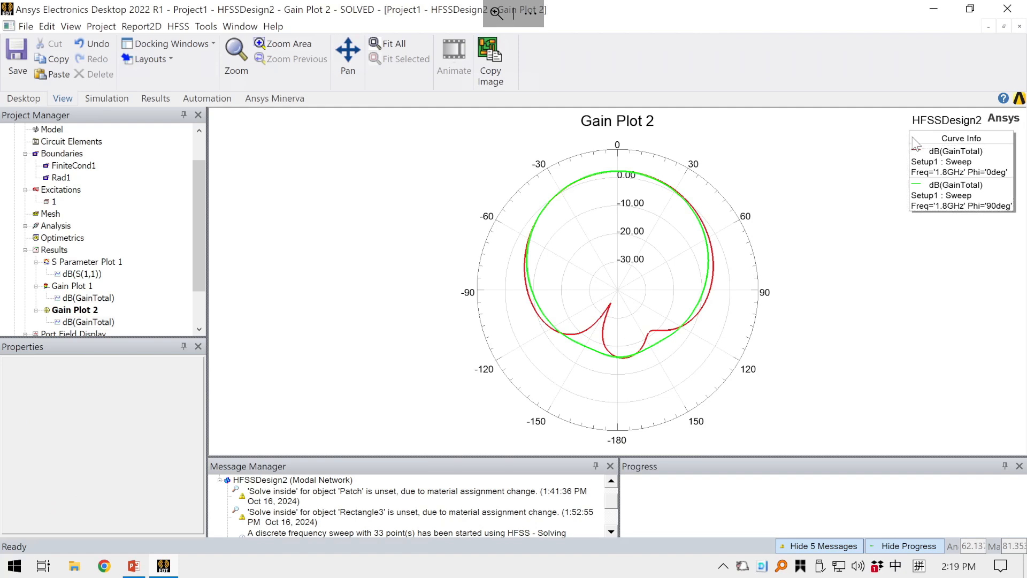
pyautogui.moveTo(916, 140); pyautogui.dragTo(821, 170)
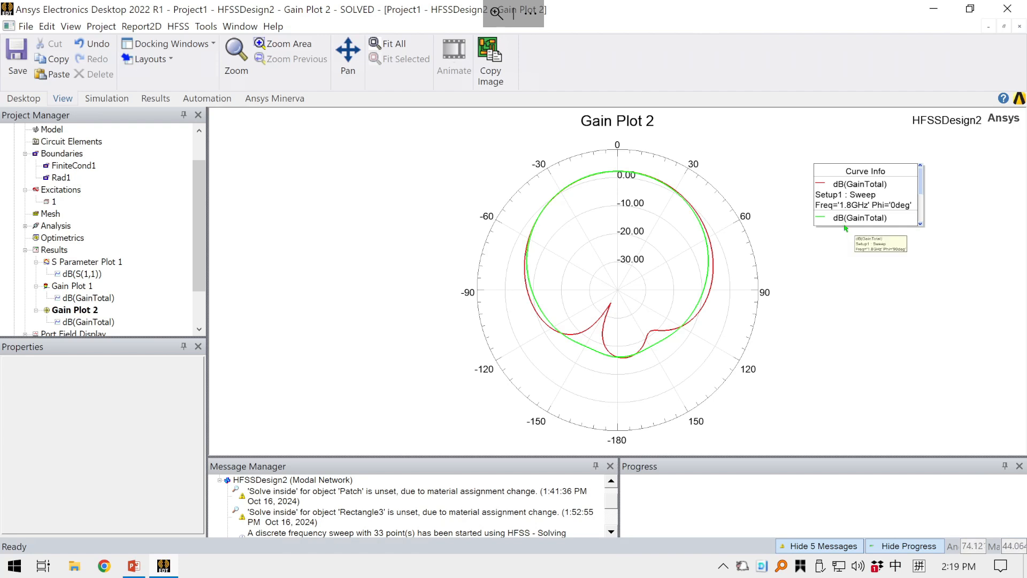
pyautogui.moveTo(813, 222); pyautogui.dragTo(812, 221)
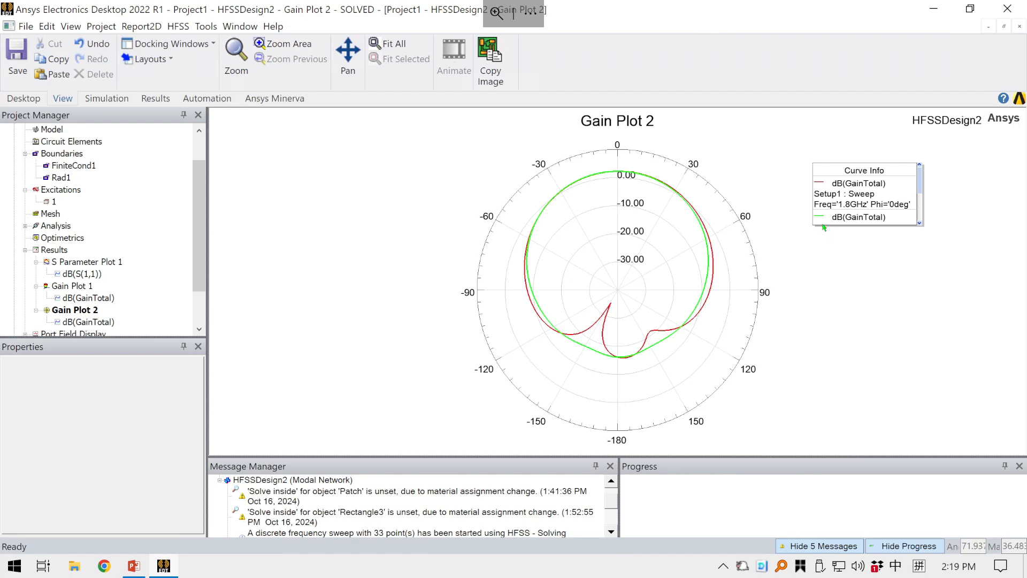
pyautogui.moveTo(820, 225); pyautogui.dragTo(820, 261)
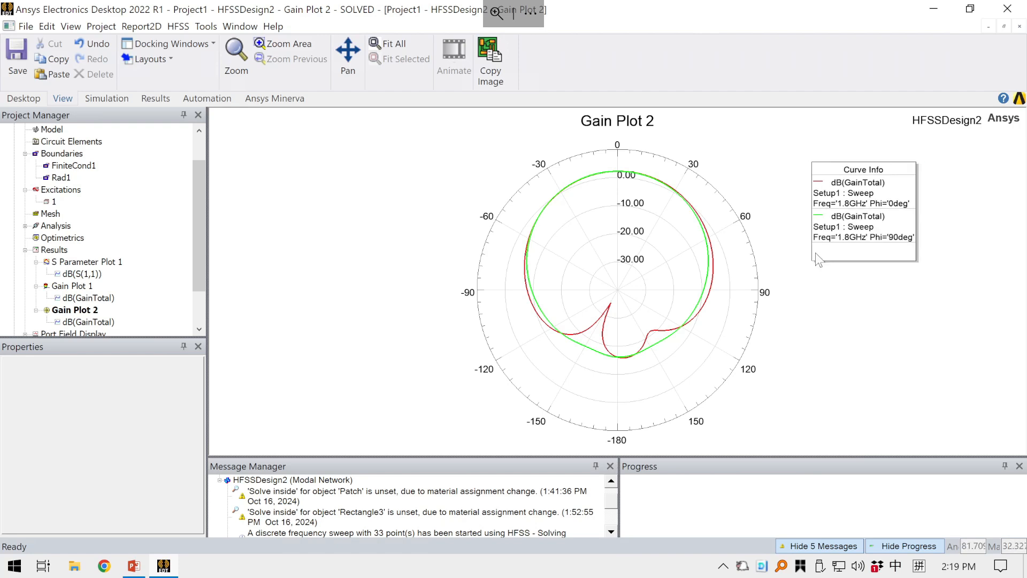
pyautogui.moveTo(904, 210); pyautogui.dragTo(902, 209)
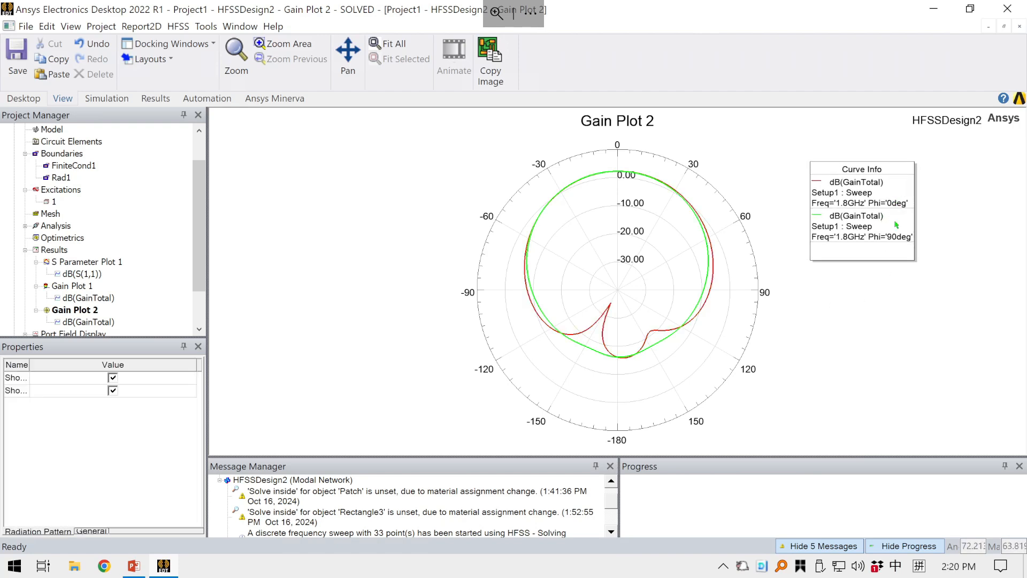
pyautogui.click(899, 227)
pyautogui.click(940, 309)
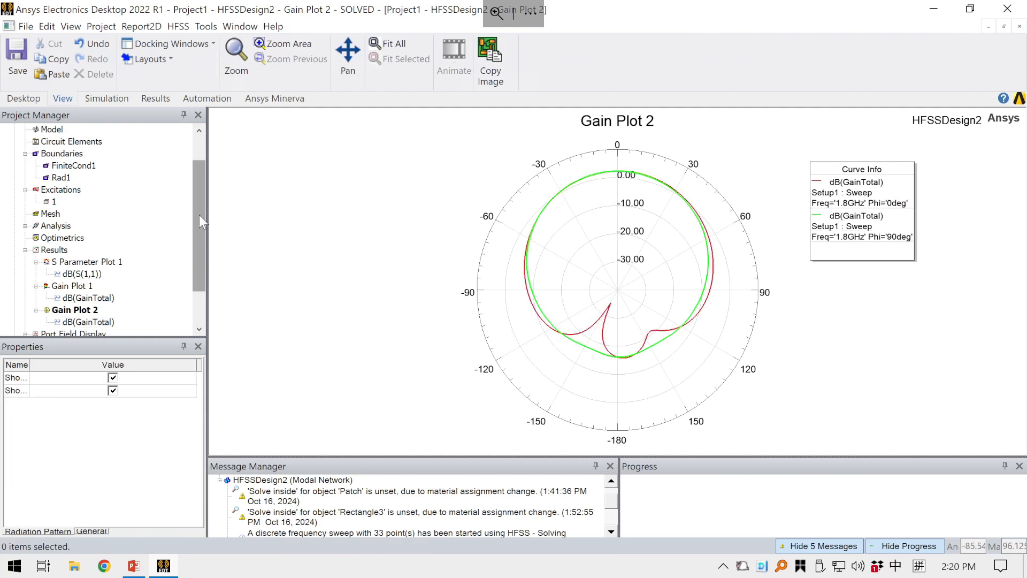
# Start an antenna parameters rectangular plot report and choose Setup1 : Sweep as its solution.
pyautogui.scroll(-2, 195, 234)
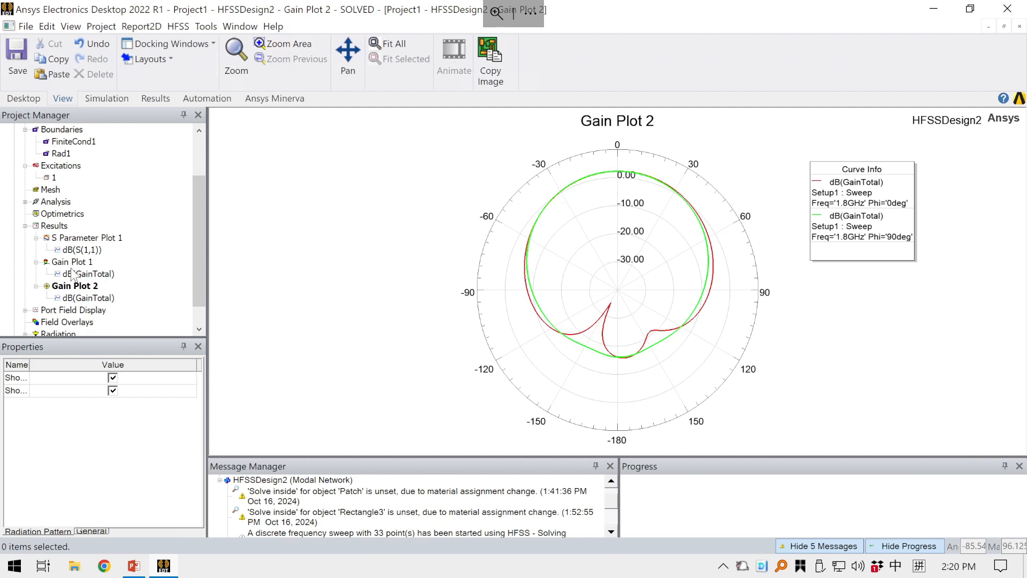
pyautogui.click(75, 274)
pyautogui.click(70, 262)
pyautogui.click(61, 229)
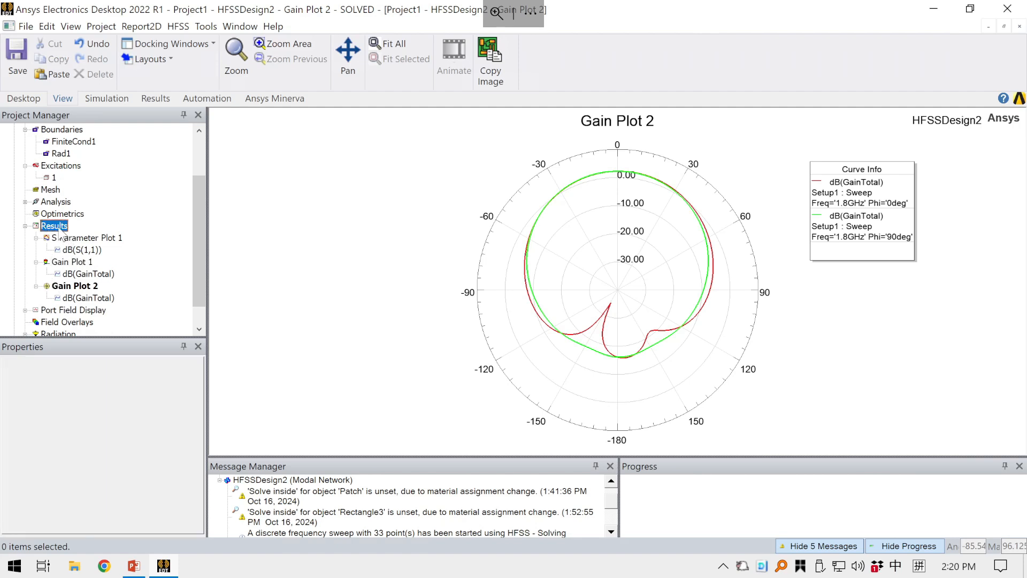
pyautogui.rightClick(60, 229)
pyautogui.moveTo(147, 223)
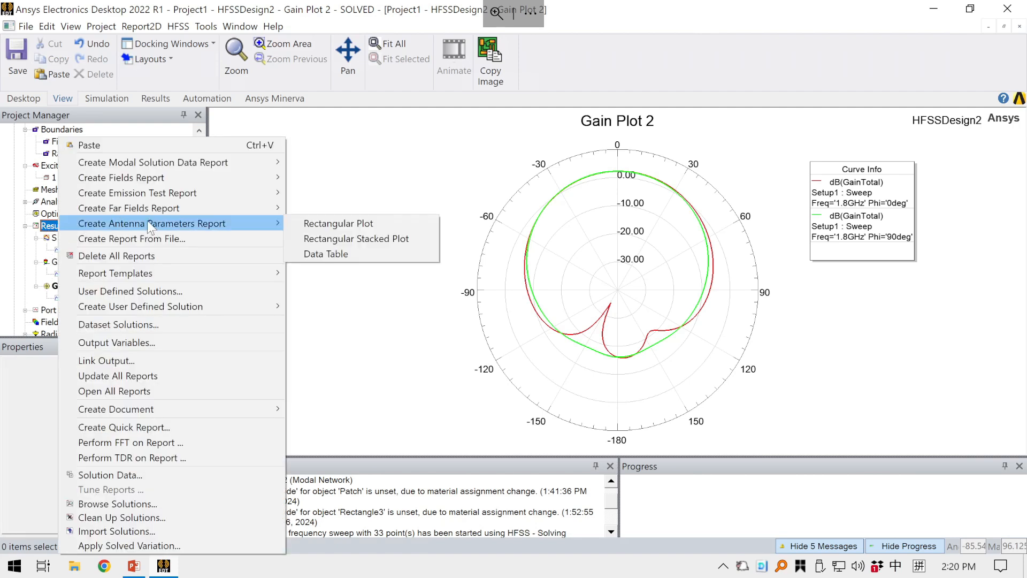
pyautogui.moveTo(157, 193)
pyautogui.click(321, 223)
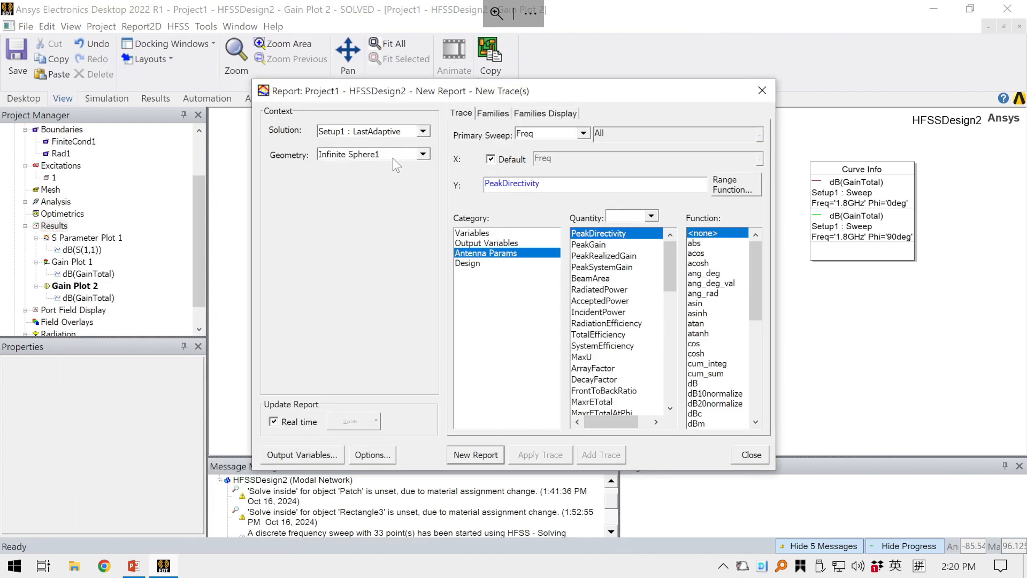
pyautogui.click(379, 132)
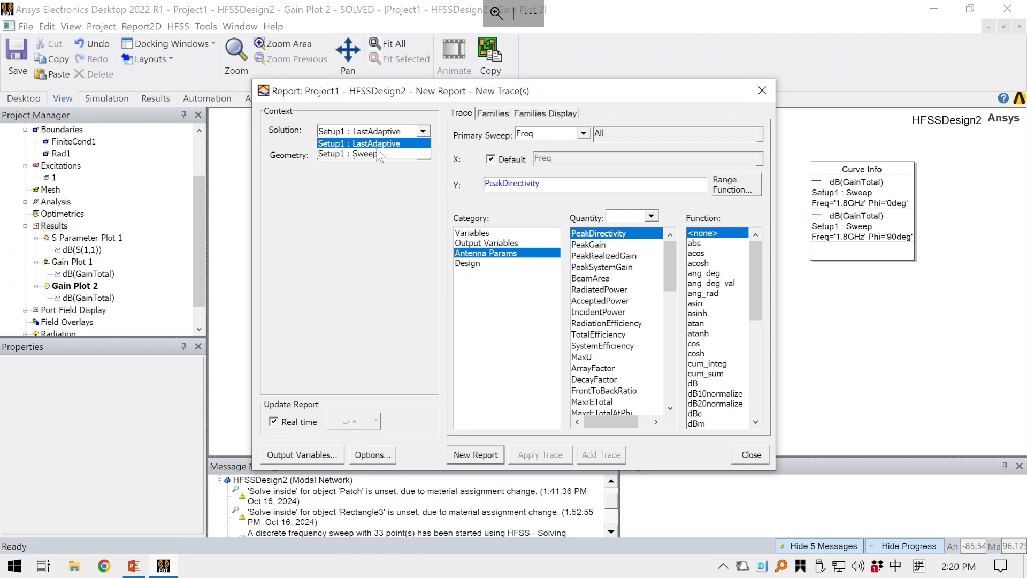
pyautogui.click(374, 154)
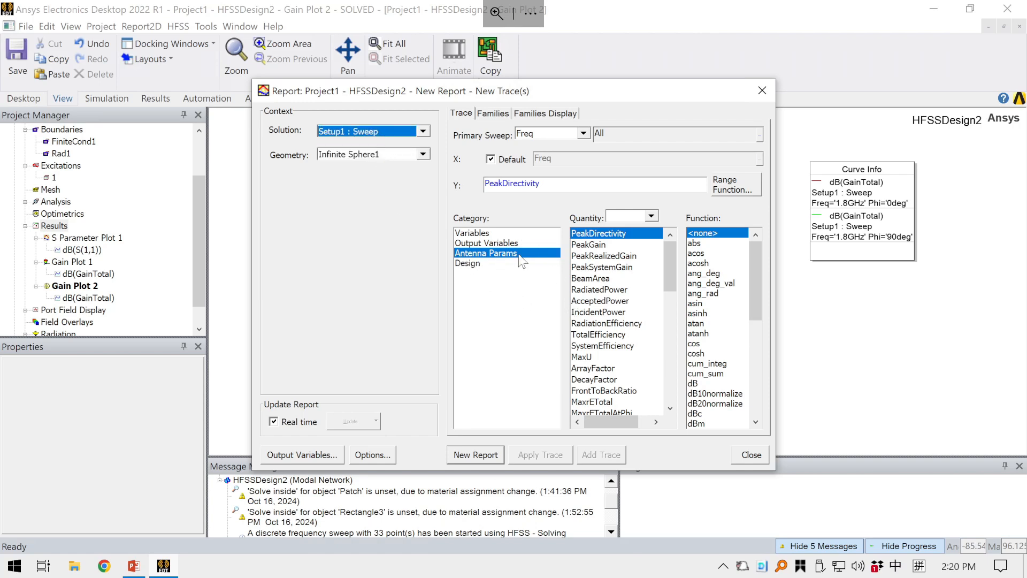
# Create the antenna parameters plot of RadiationEfficiency versus frequency and close the report setup.
pyautogui.click(610, 323)
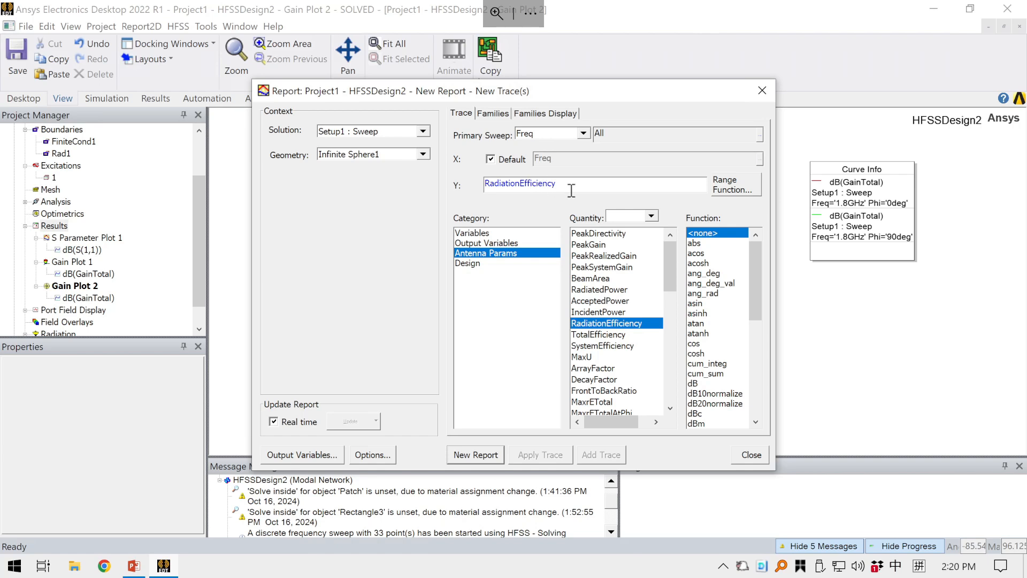
pyautogui.click(475, 455)
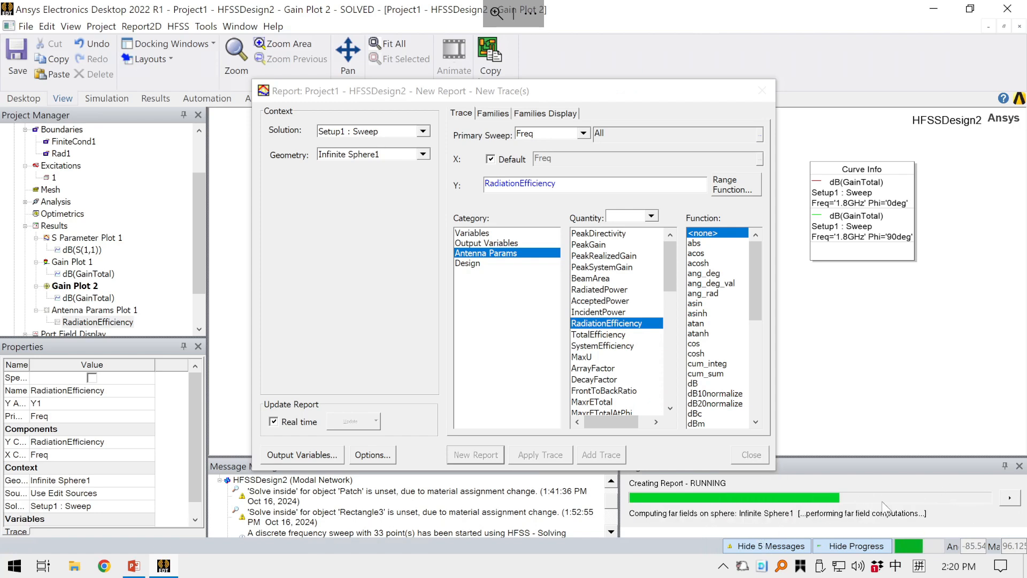
pyautogui.click(761, 92)
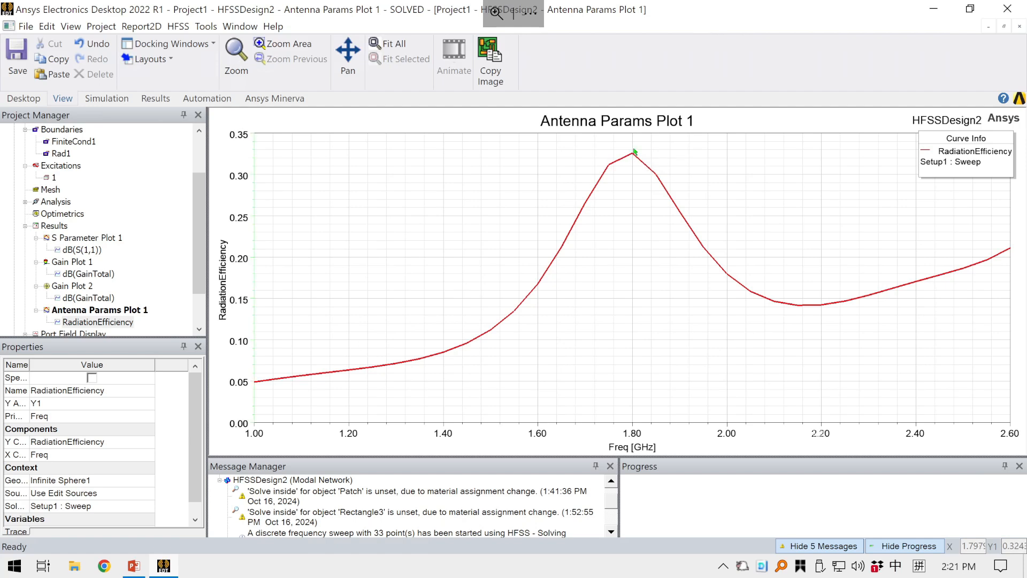
# Add a marker to the radiation efficiency curve at its 1.8 GHz peak.
pyautogui.rightClick(467, 191)
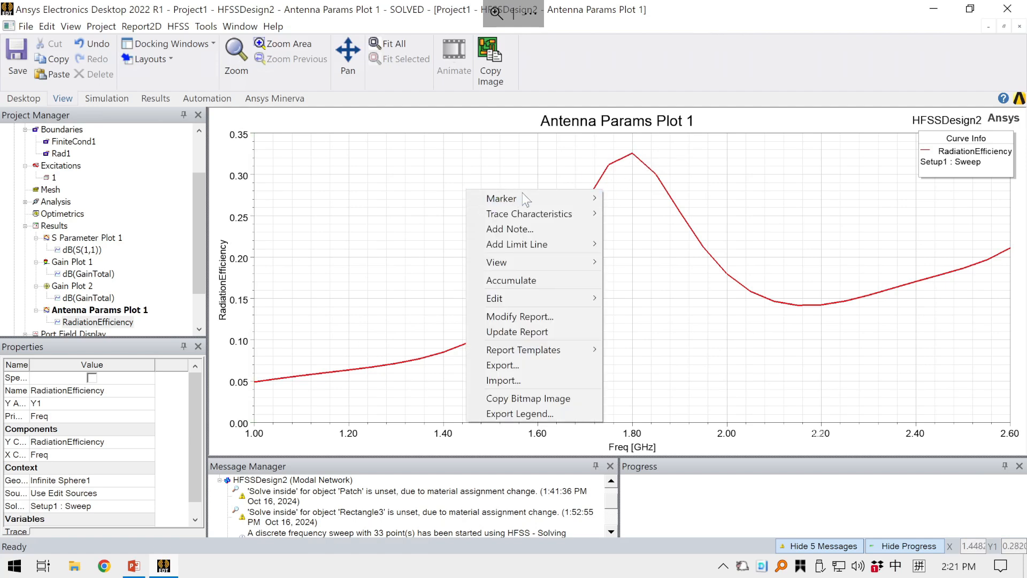
pyautogui.moveTo(523, 193)
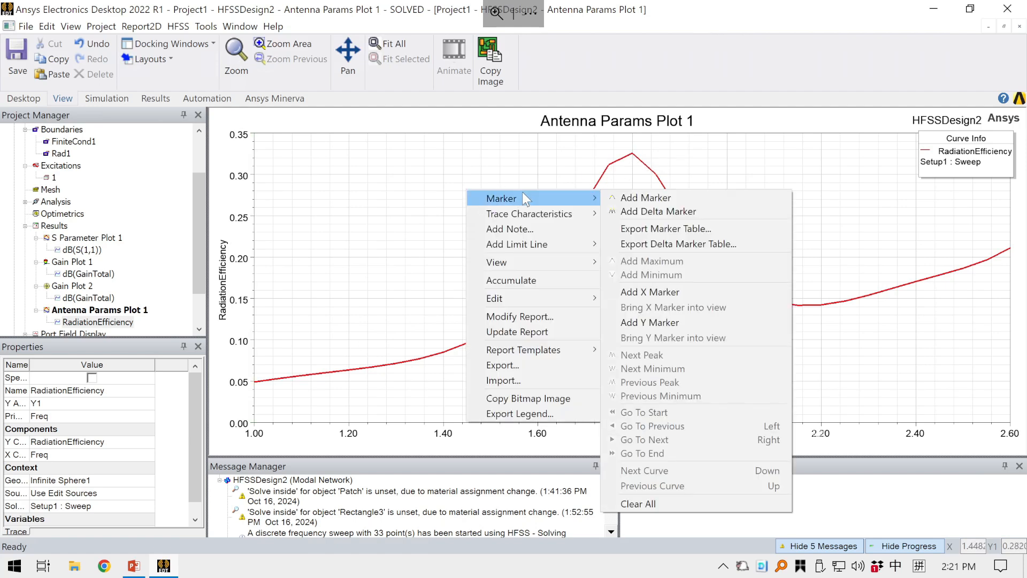
pyautogui.click(631, 198)
pyautogui.click(632, 157)
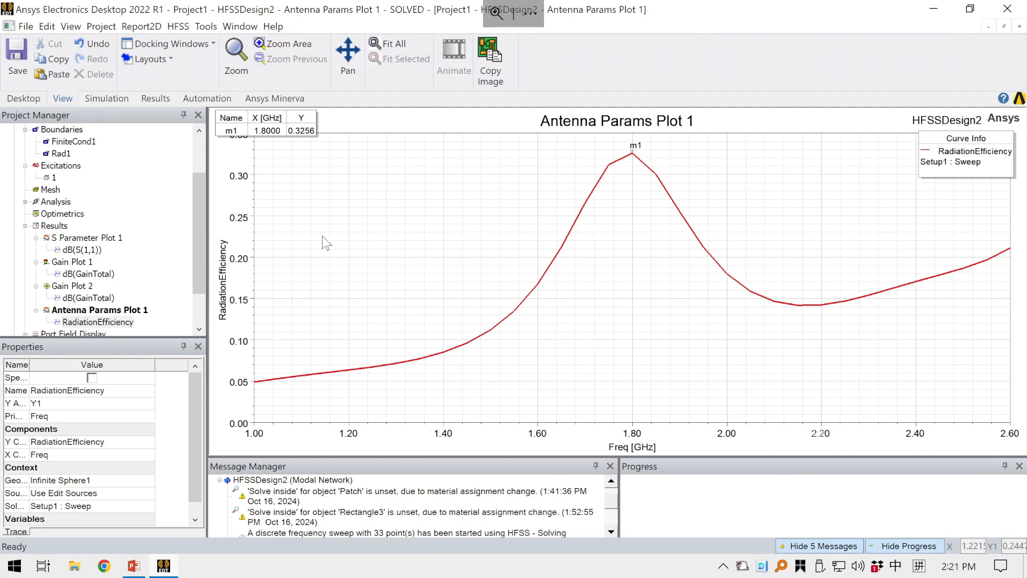
# Create a modal solution rectangular plot of the real and imaginary parts of port impedance Zo(1) versus frequency.
pyautogui.moveTo(200, 260); pyautogui.dragTo(202, 267)
pyautogui.click(56, 214)
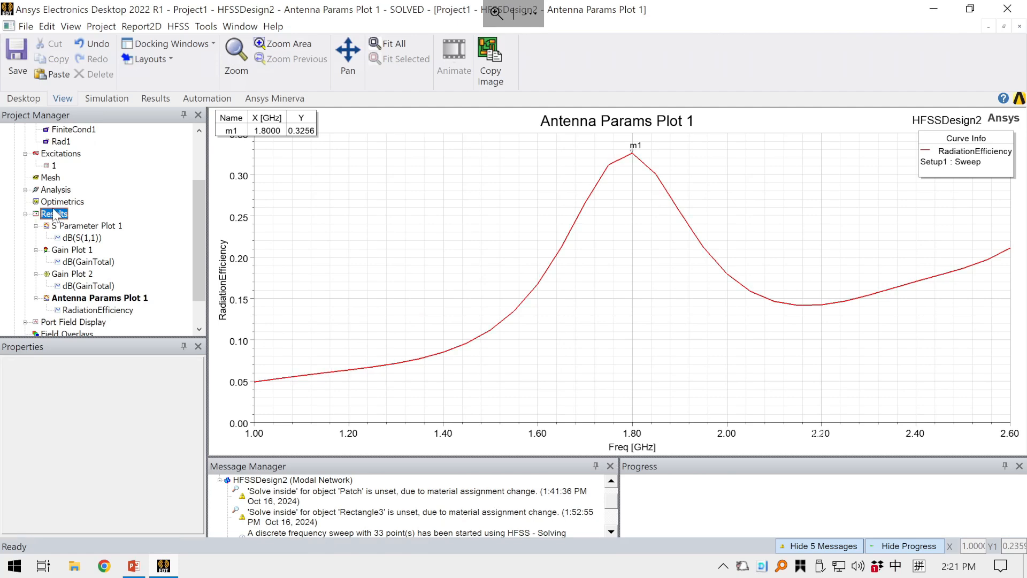
pyautogui.rightClick(57, 215)
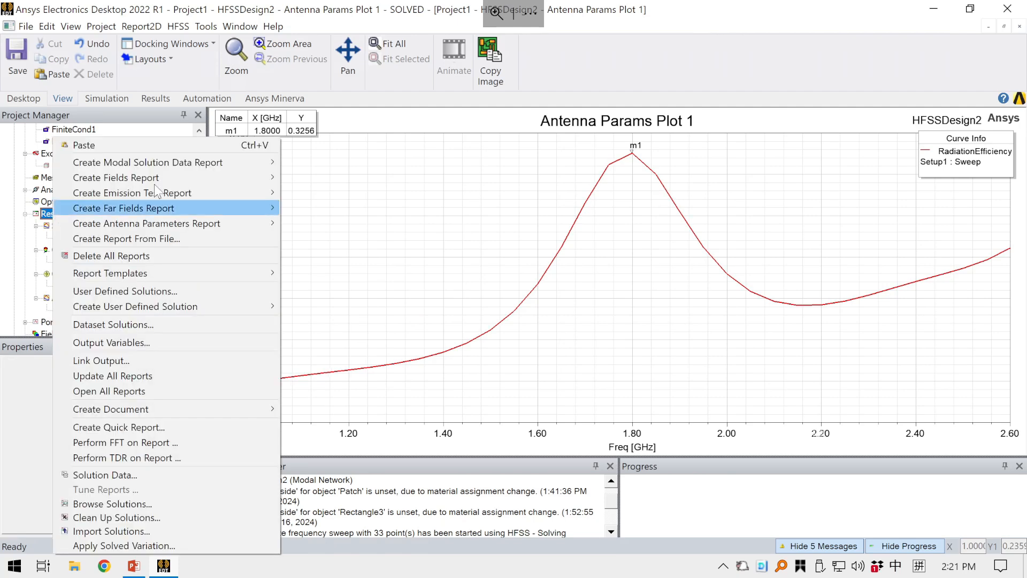
pyautogui.moveTo(190, 161)
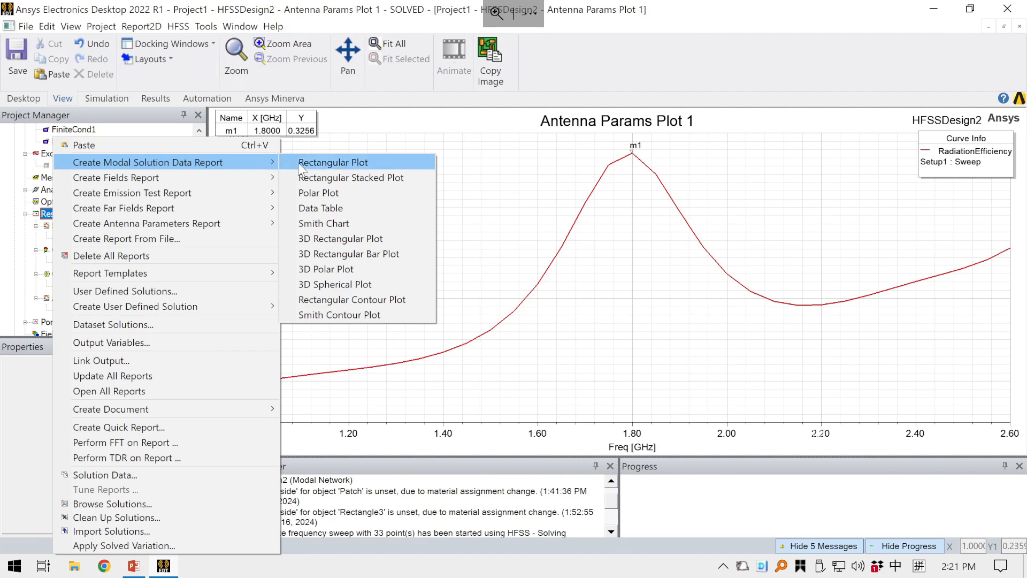
pyautogui.click(332, 162)
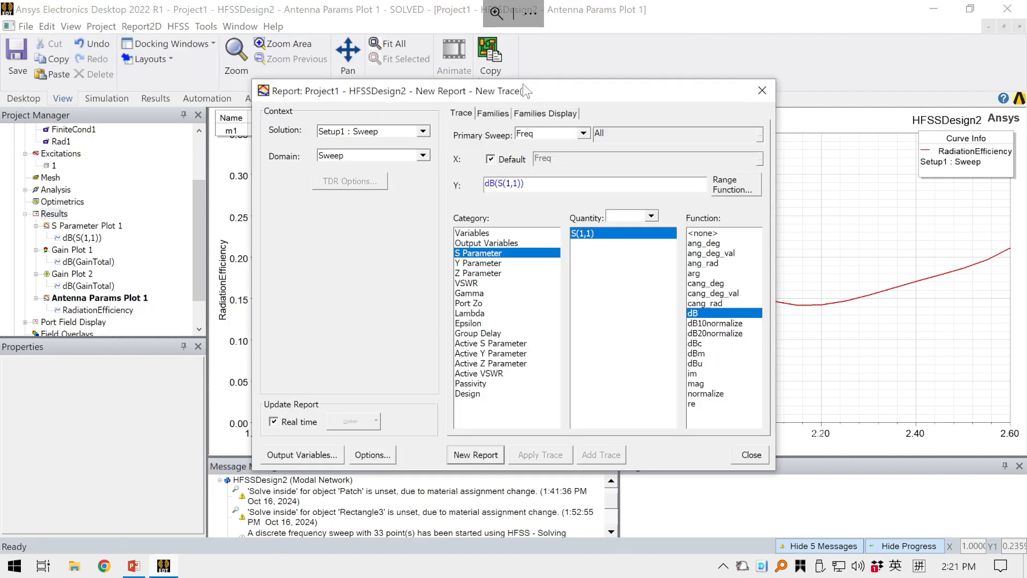
pyautogui.moveTo(526, 90); pyautogui.dragTo(566, 90)
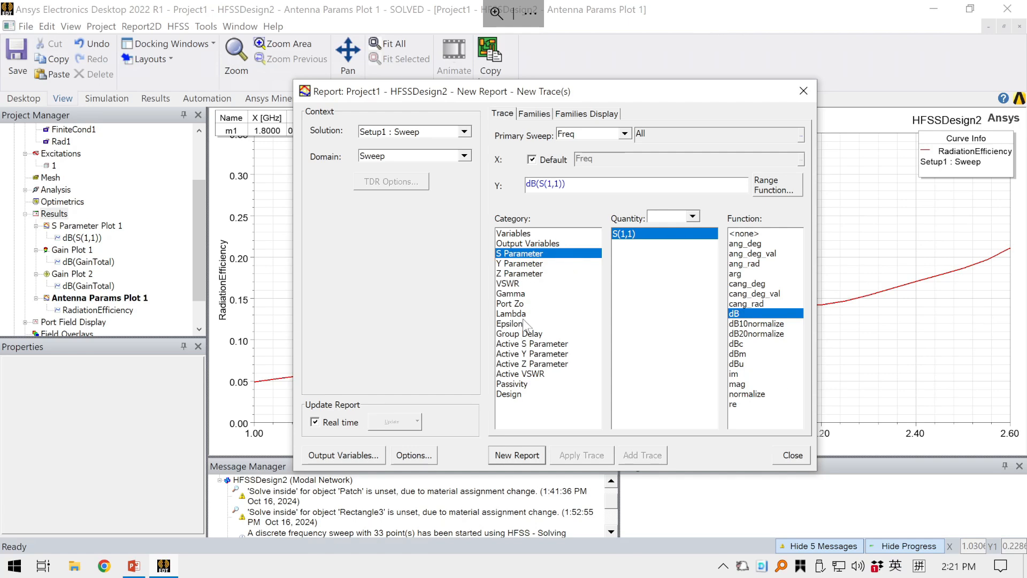
pyautogui.click(518, 304)
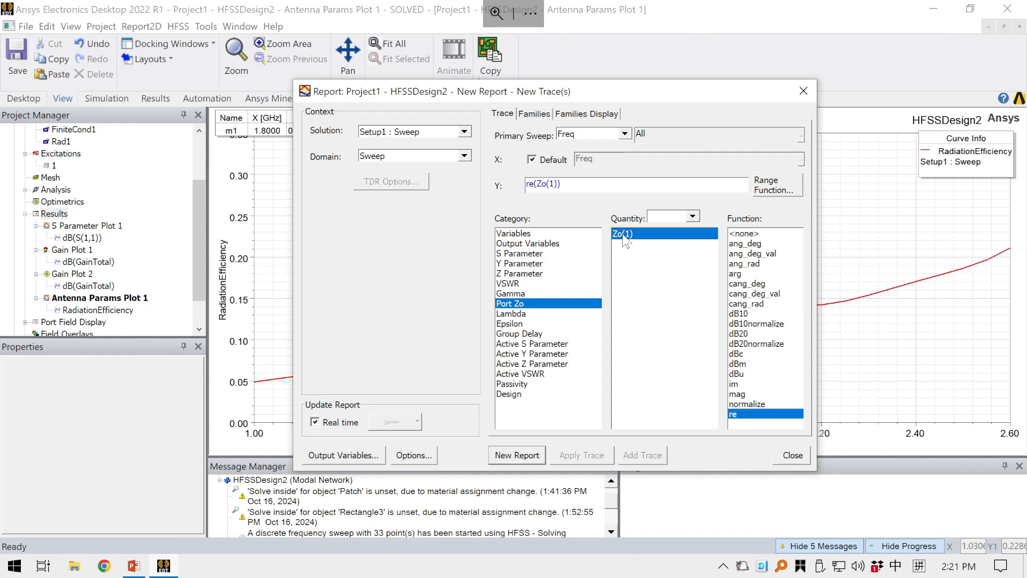
pyautogui.keyDown('ctrl'); pyautogui.click(741, 383); pyautogui.keyUp('ctrl')
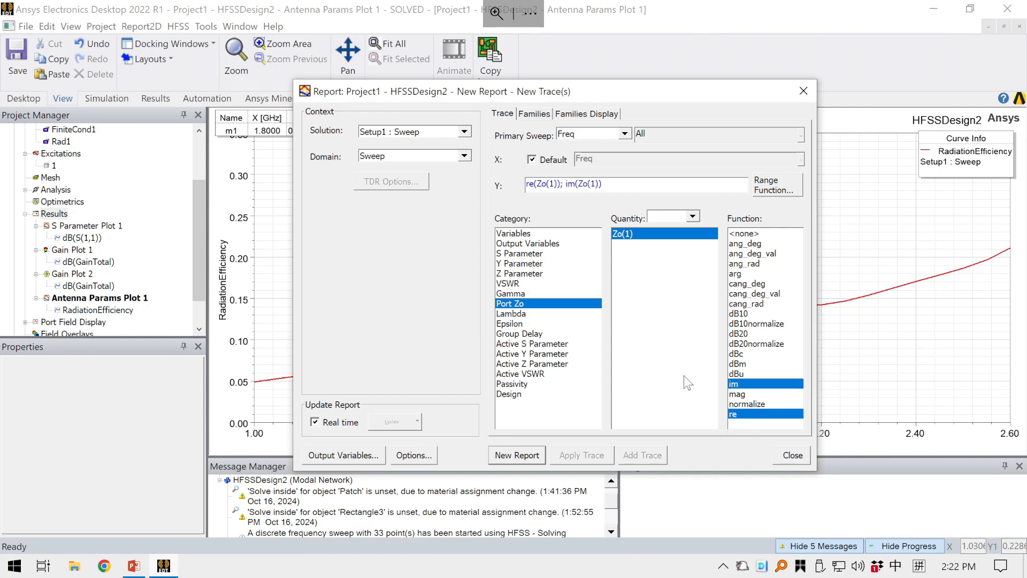
pyautogui.click(517, 454)
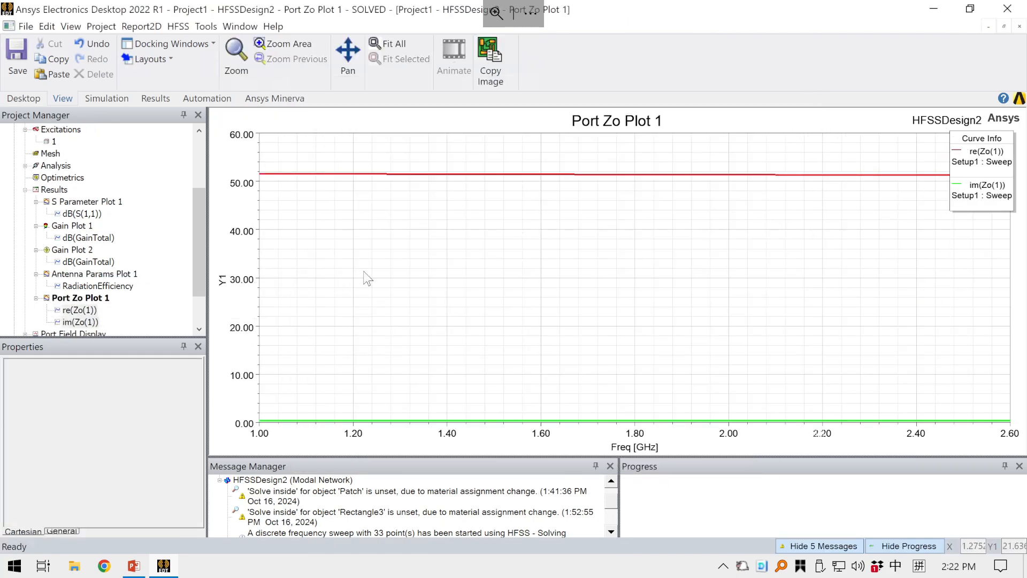
# Add a marker to the re(Zo(1)) curve at 1.6 GHz and move the Curve Info legend into the empty area between the curves.
pyautogui.rightClick(493, 252)
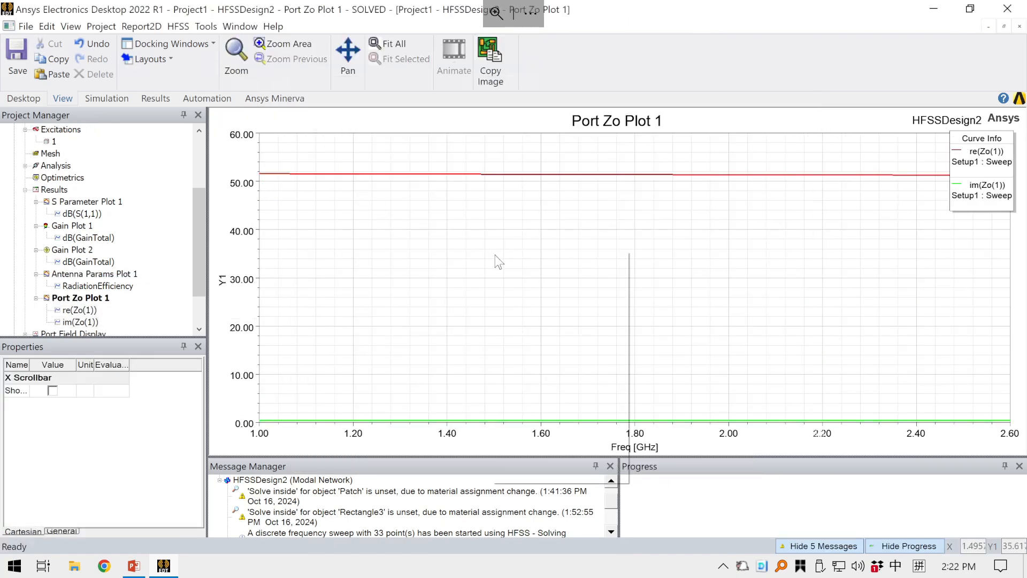
pyautogui.moveTo(535, 259)
pyautogui.click(647, 260)
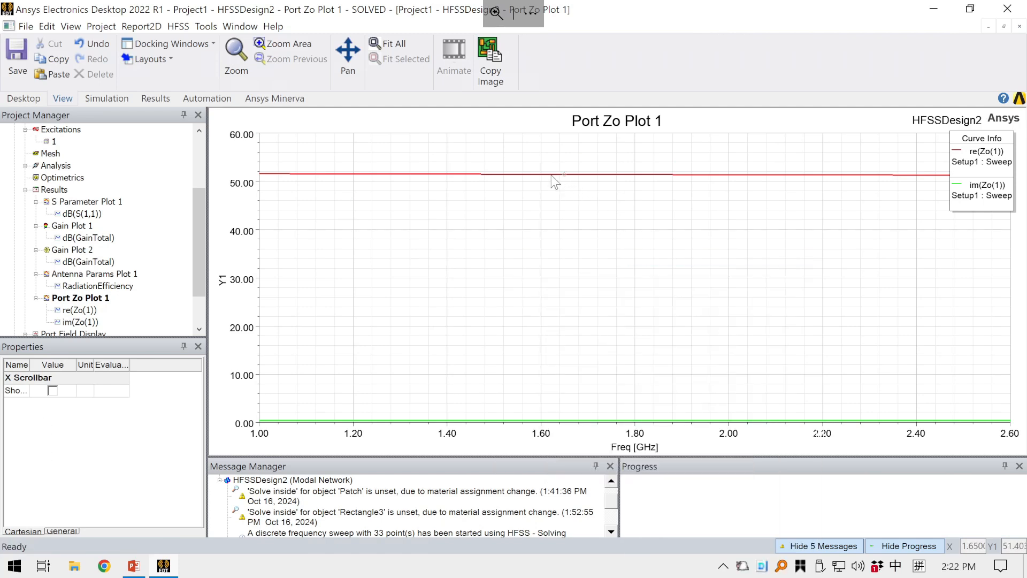
pyautogui.click(547, 173)
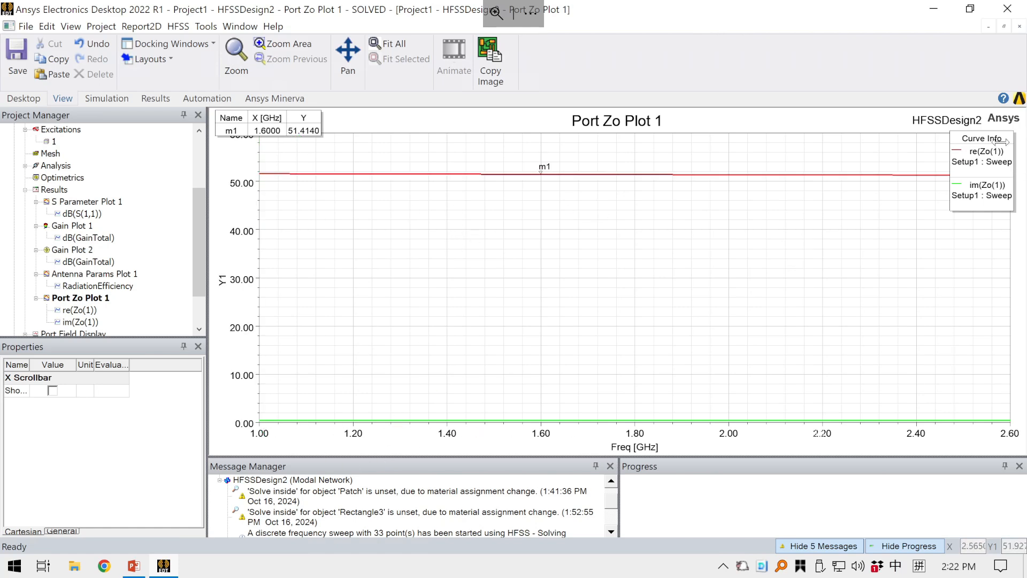
pyautogui.moveTo(1000, 141)
pyautogui.mouseDown()
pyautogui.moveTo(906, 177)
pyautogui.moveTo(476, 246)
pyautogui.moveTo(486, 249)
pyautogui.mouseUp()
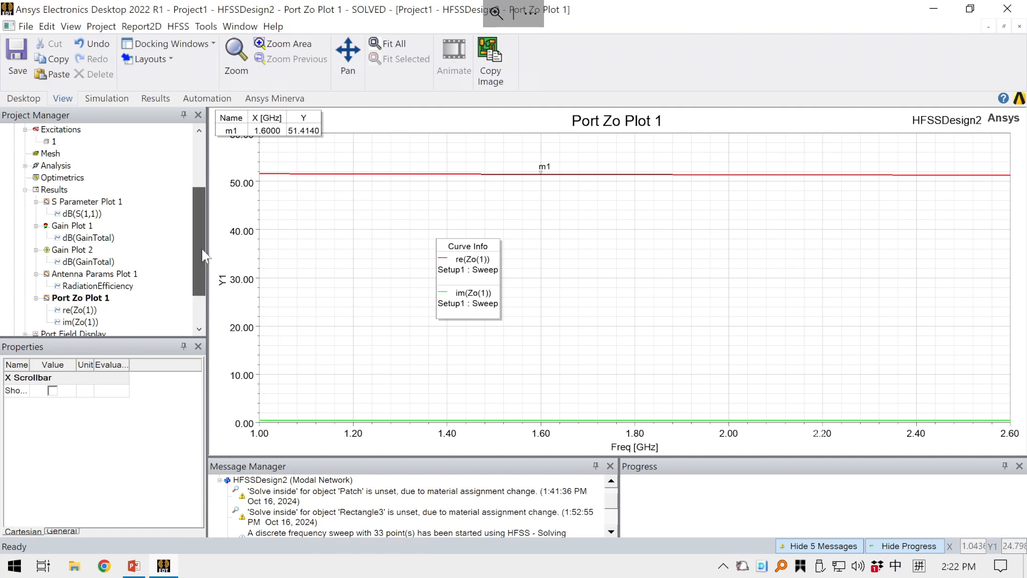
# Return to the 3D model view of HFSSDesign2.
pyautogui.moveTo(201, 249); pyautogui.dragTo(201, 275)
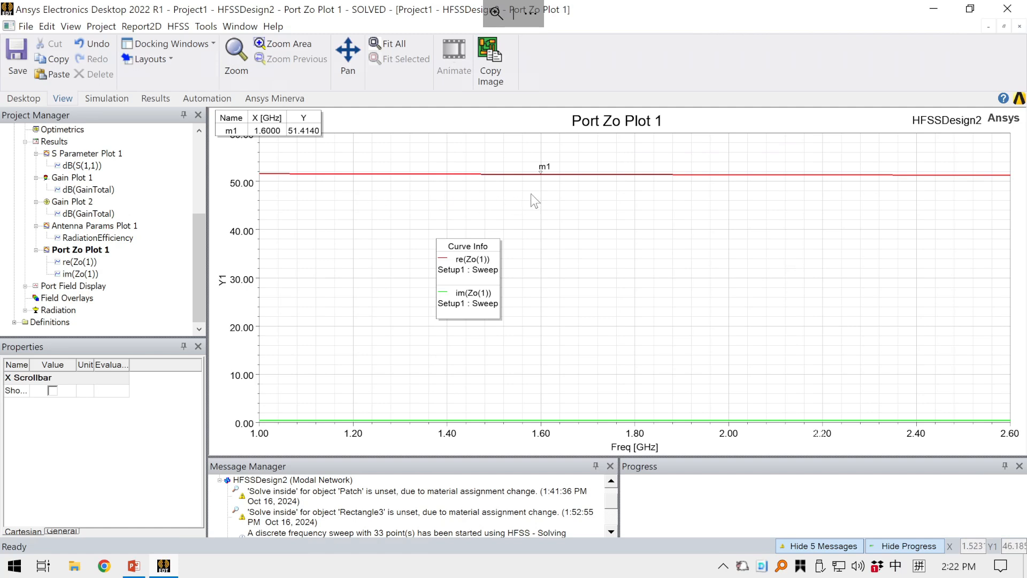
pyautogui.scroll(4, 123, 224)
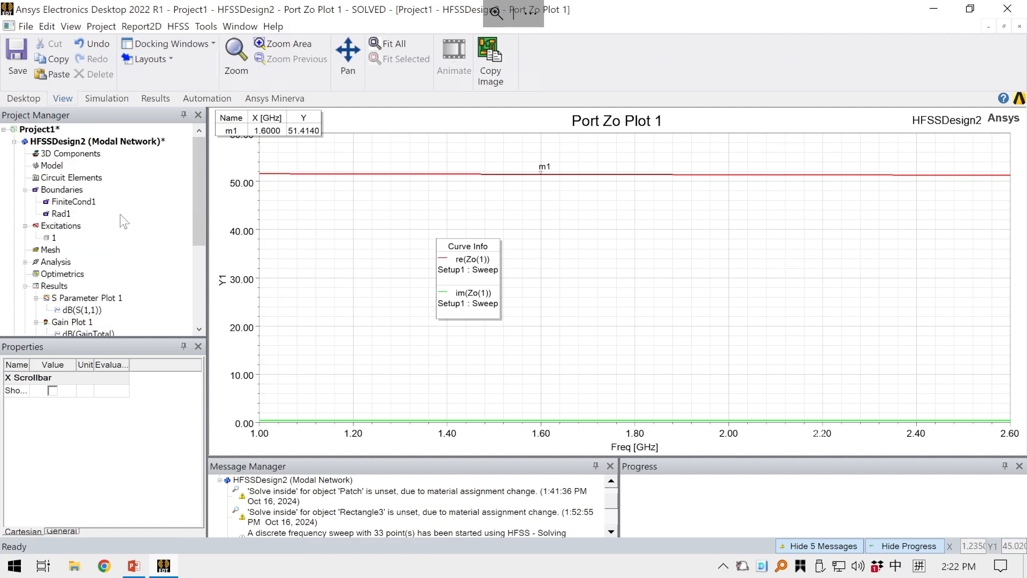
pyautogui.scroll(-1, 118, 229)
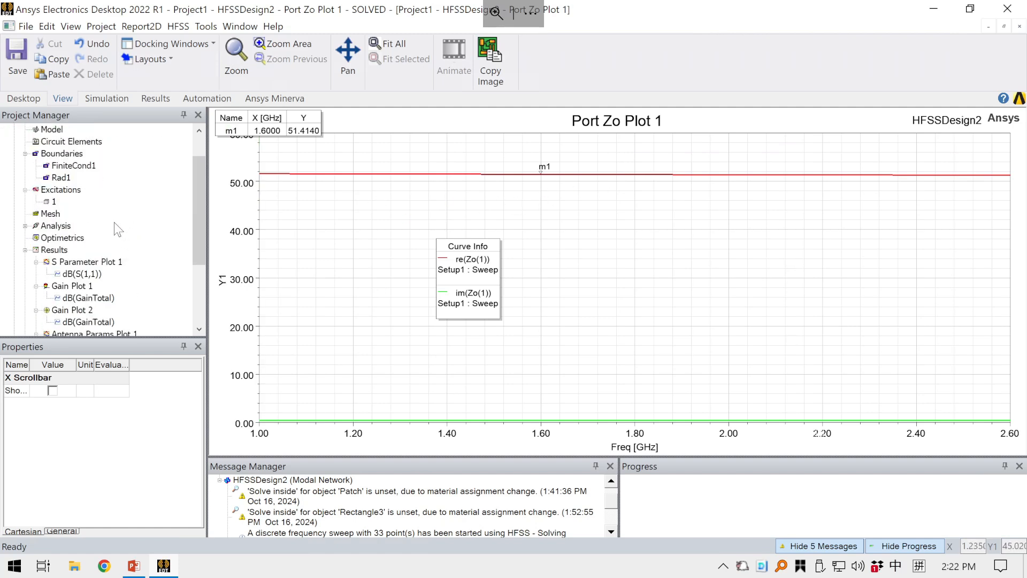
pyautogui.scroll(-1, 118, 229)
pyautogui.scroll(2, 110, 225)
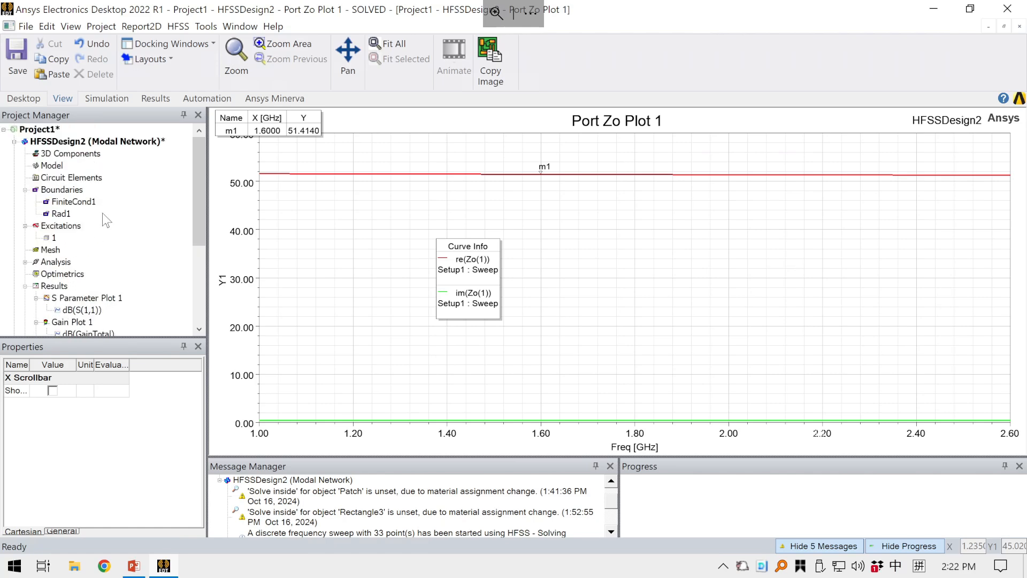
pyautogui.doubleClick(110, 139)
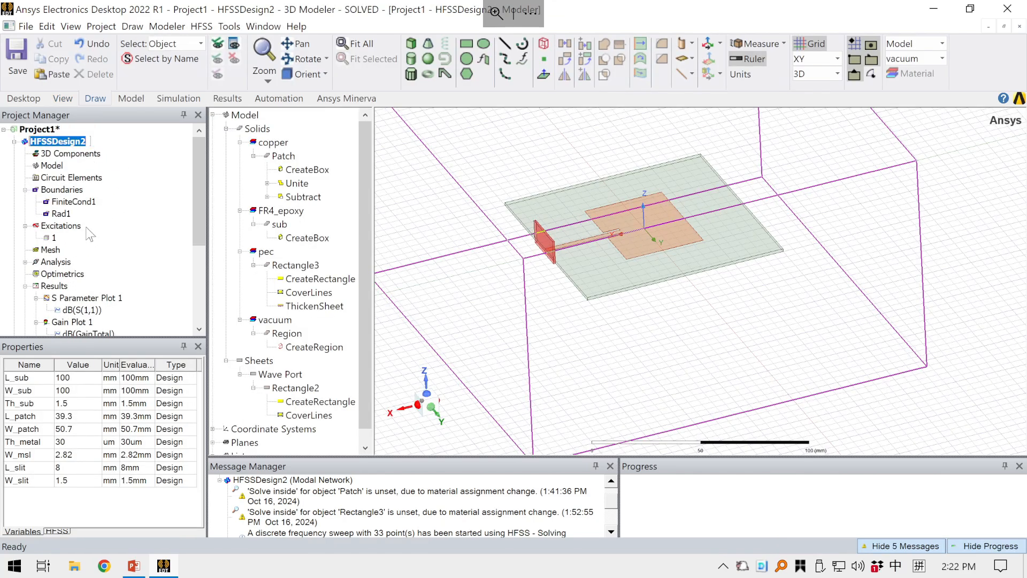
# Review the reports created under Results: the S Parameter, Gain, Antenna Params and Port Zo plots.
pyautogui.scroll(-4, 88, 236)
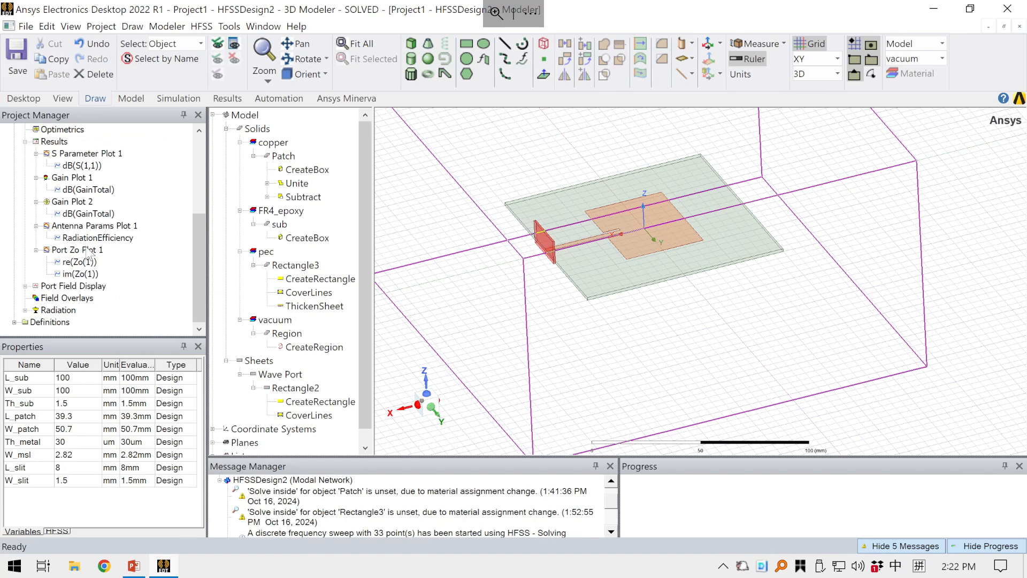
pyautogui.click(88, 251)
pyautogui.click(91, 226)
pyautogui.click(84, 190)
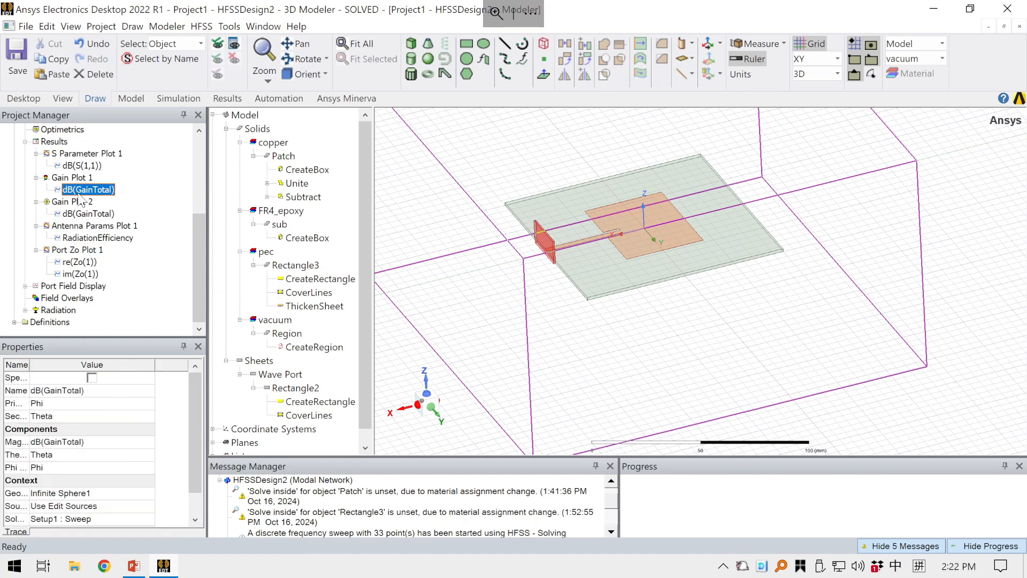
pyautogui.click(80, 178)
pyautogui.click(88, 153)
pyautogui.click(79, 178)
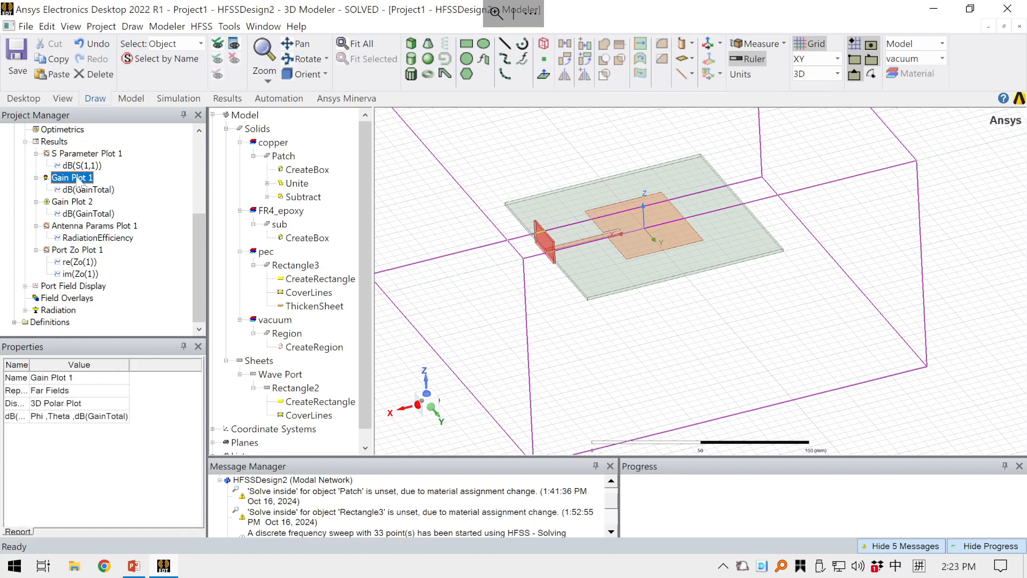
pyautogui.click(75, 201)
pyautogui.click(89, 225)
pyautogui.click(102, 250)
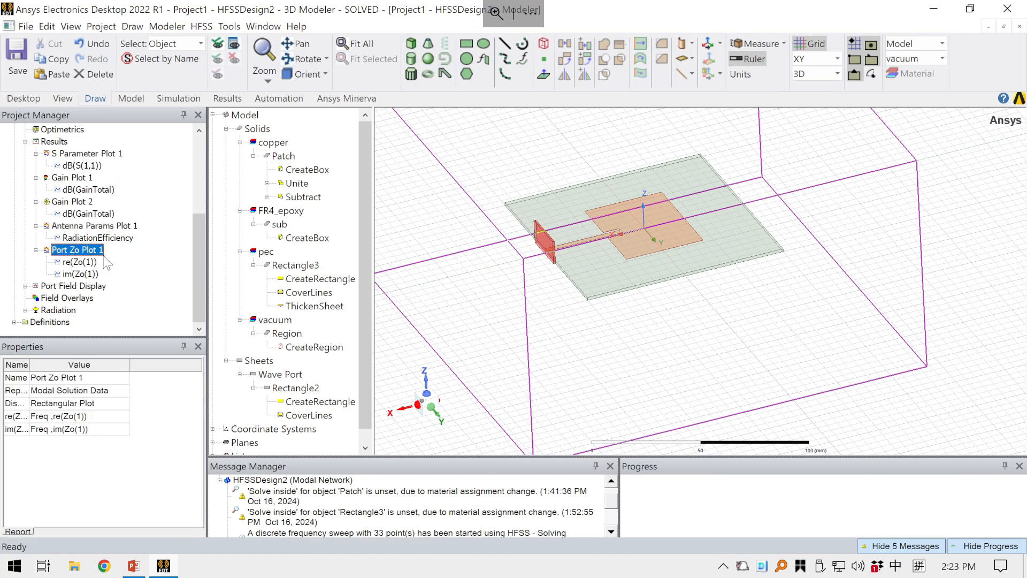
# Start a new parametric sweep setup under the design's Optimetrics.
pyautogui.scroll(2, 105, 259)
pyautogui.scroll(1, 80, 213)
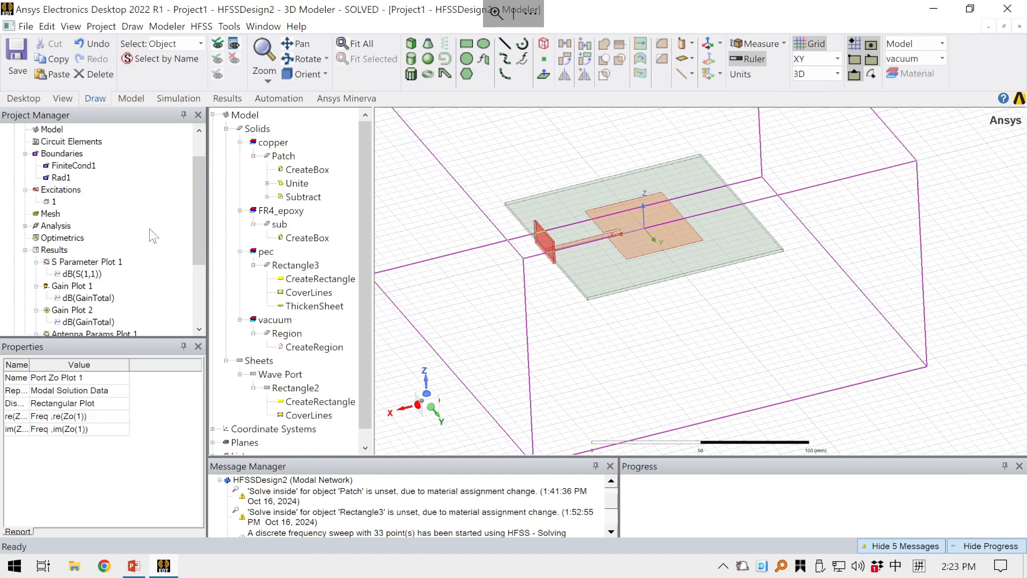
pyautogui.click(64, 239)
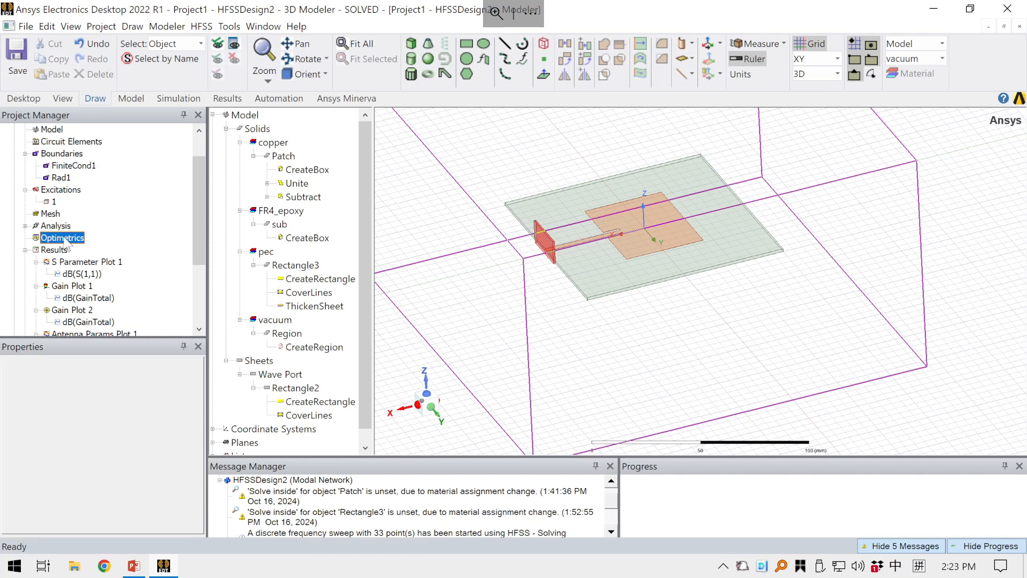
pyautogui.rightClick(64, 239)
pyautogui.moveTo(107, 260)
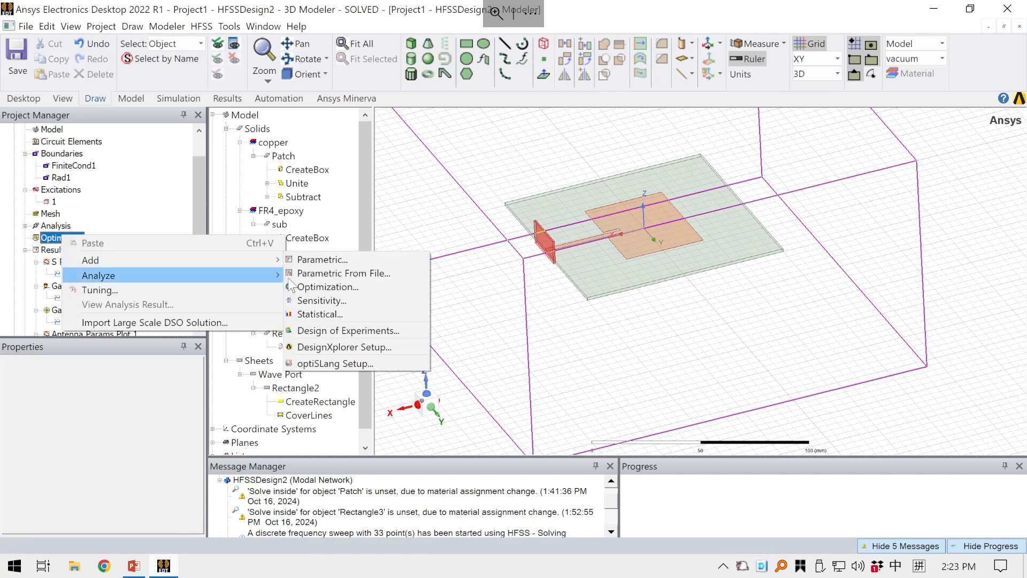
pyautogui.click(355, 261)
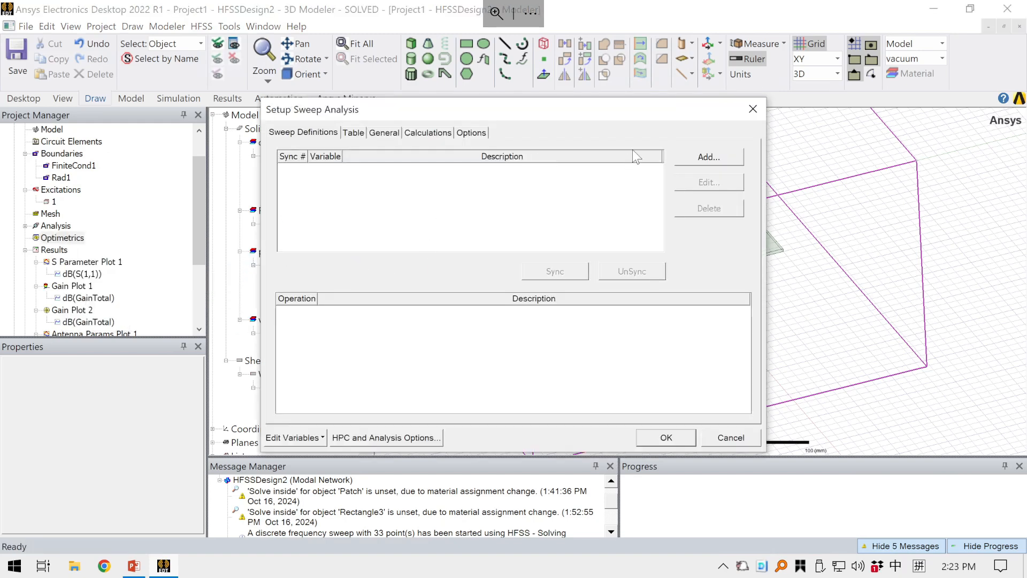
# Add a sweep definition for L_slit with a linear step from 6 mm to 12 mm in 2 mm steps.
pyautogui.click(700, 156)
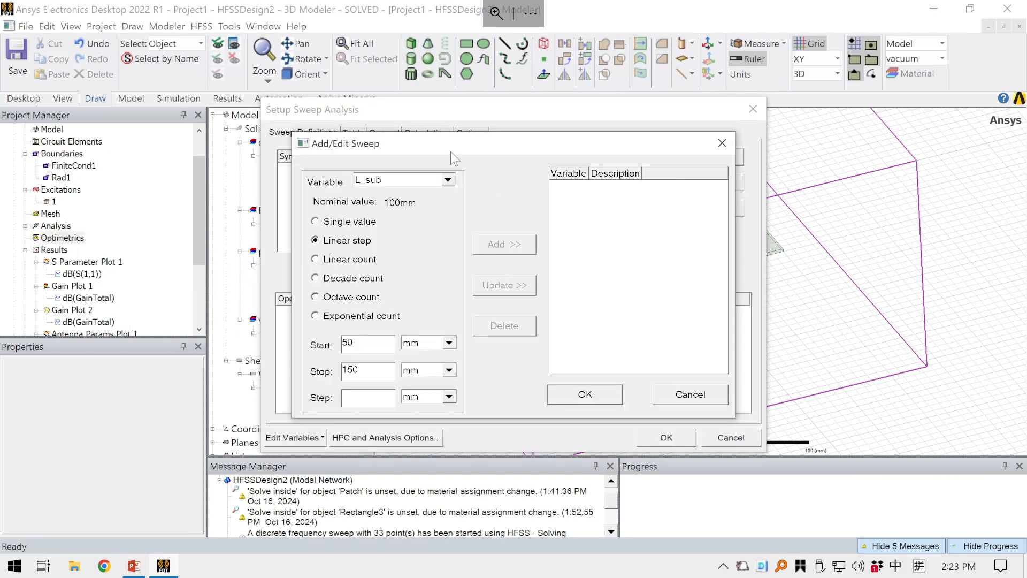
pyautogui.moveTo(450, 152); pyautogui.dragTo(482, 142)
pyautogui.click(480, 175)
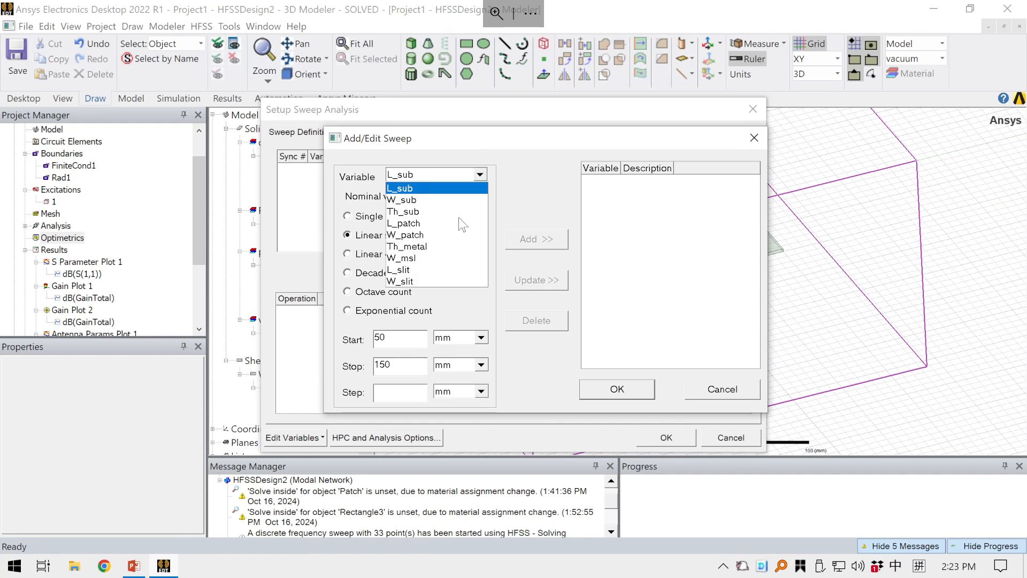
pyautogui.click(448, 270)
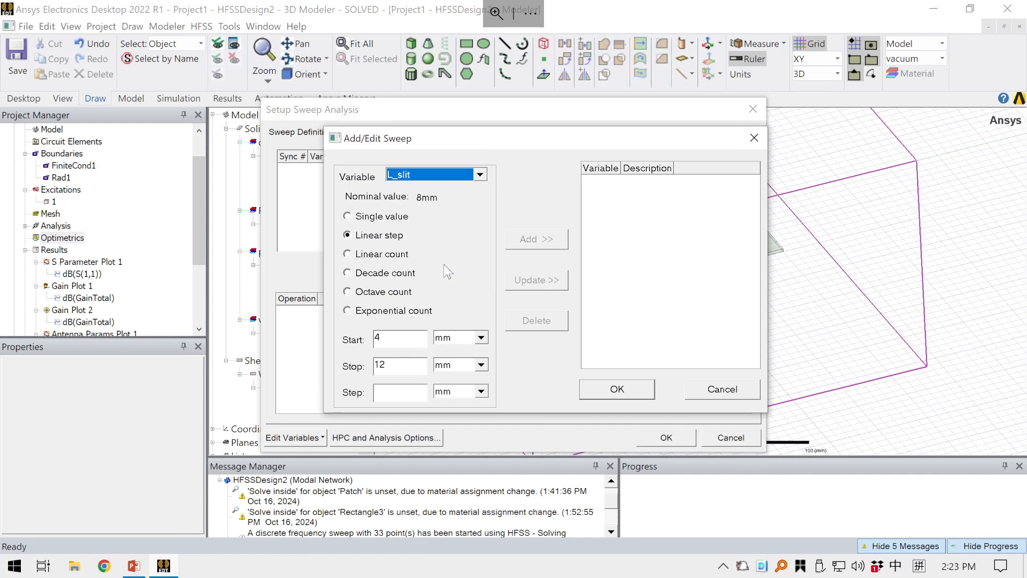
pyautogui.moveTo(372, 141); pyautogui.dragTo(363, 156)
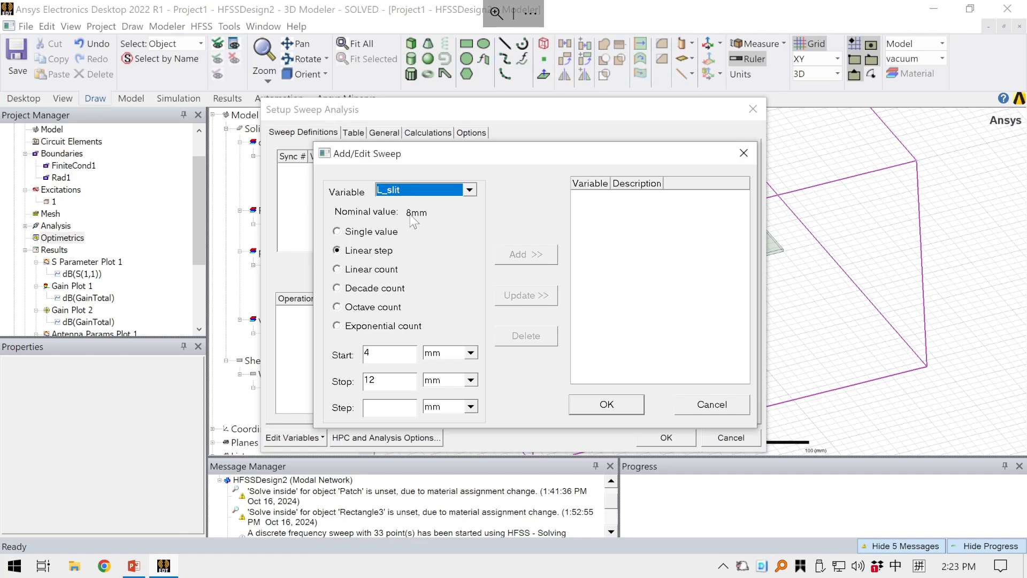
pyautogui.doubleClick(373, 354)
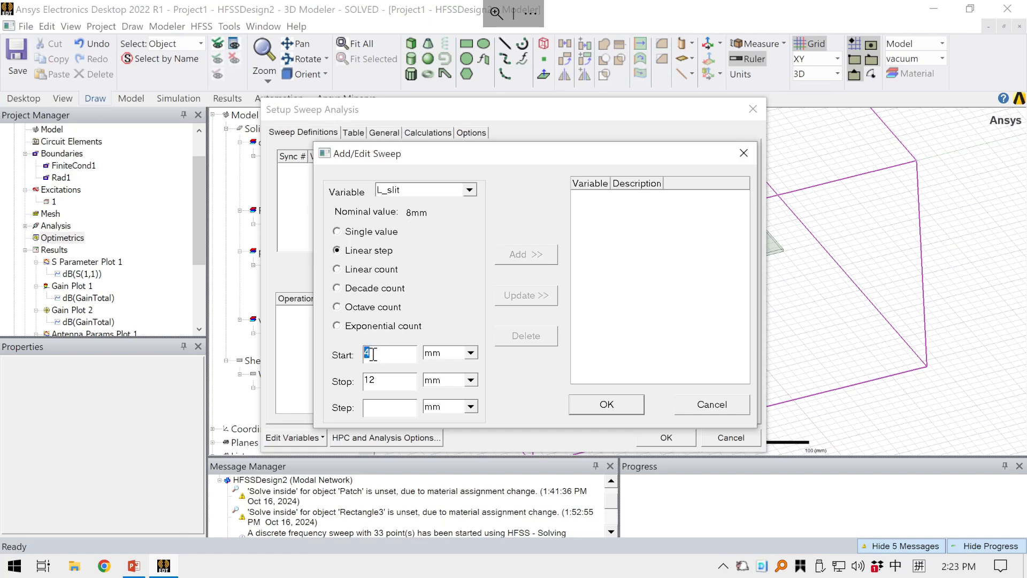
pyautogui.write('6')
pyautogui.click(378, 407)
pyautogui.write('2')
pyautogui.click(547, 257)
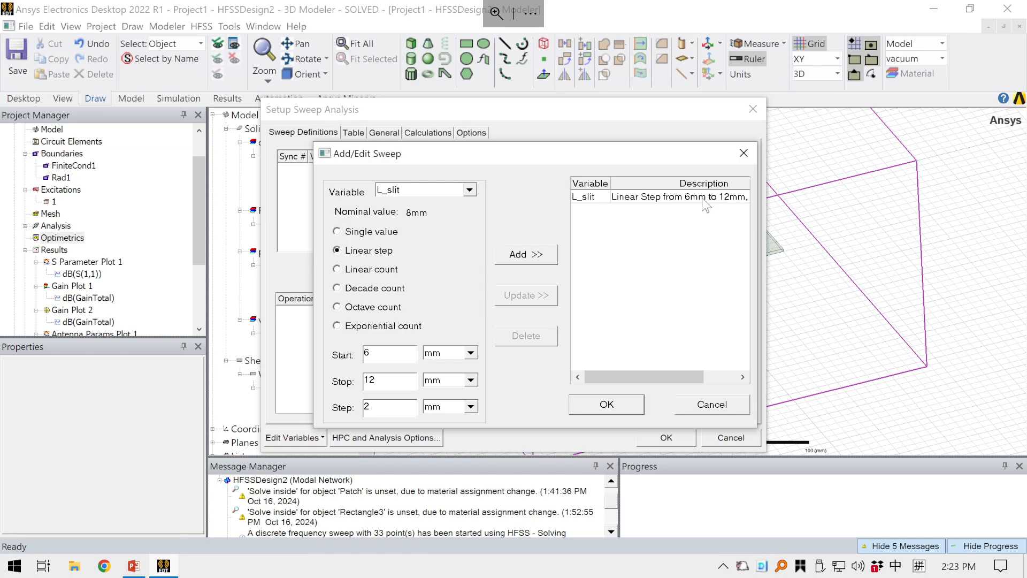
pyautogui.click(612, 409)
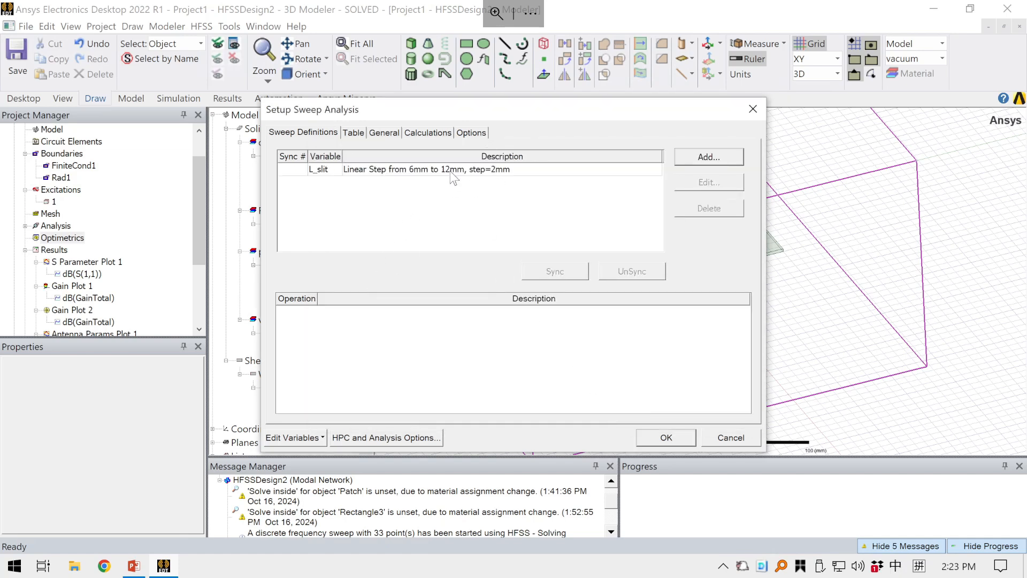
# Enable Save Fields And Mesh for the parametric setup and return to its sweep definitions.
pyautogui.click(473, 134)
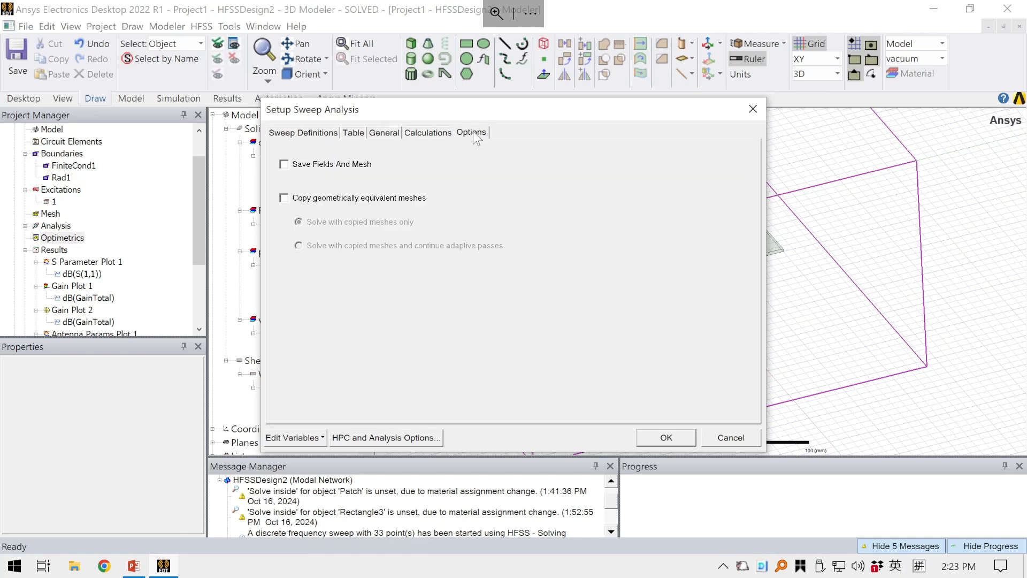
pyautogui.click(284, 165)
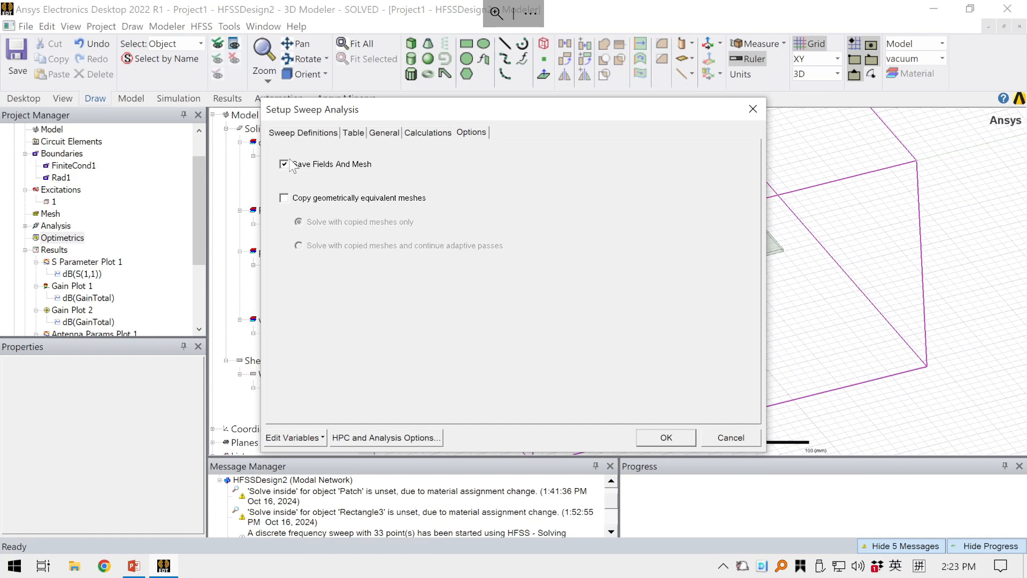
pyautogui.click(300, 134)
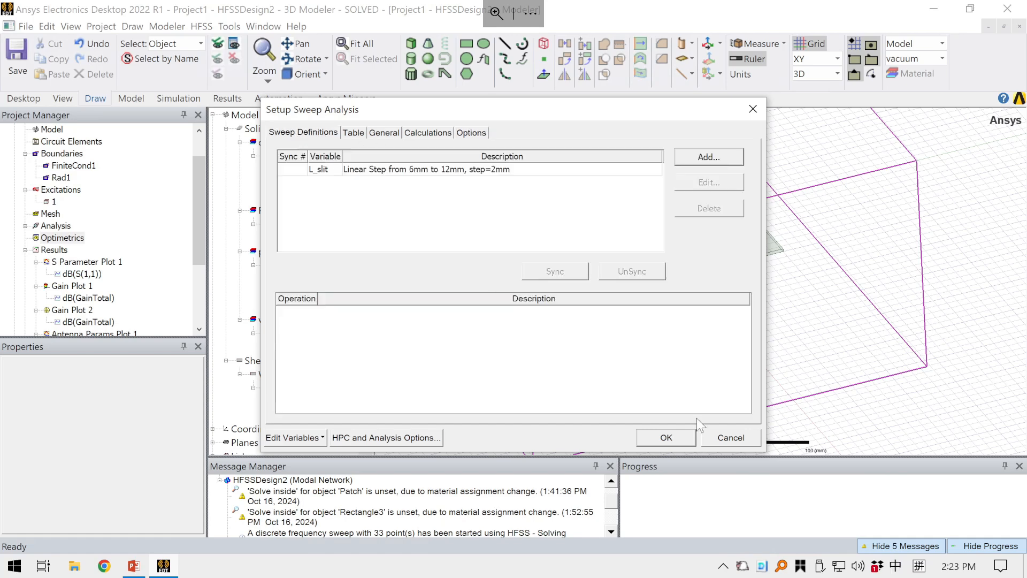
# Confirm the L_slit parametric sweep setup and analyze ParametricSetup1 under Optimetrics.
pyautogui.click(666, 438)
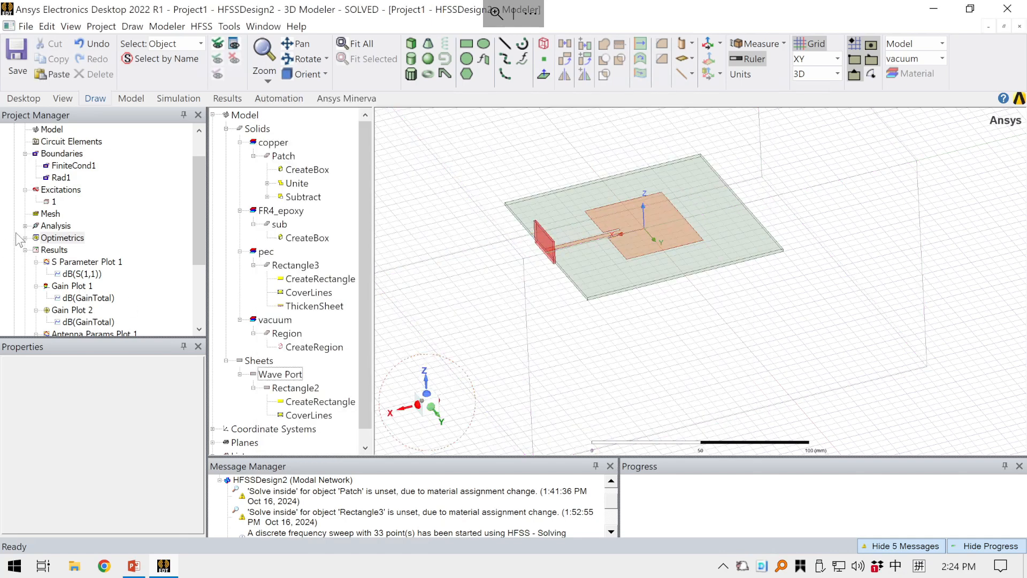
pyautogui.click(26, 237)
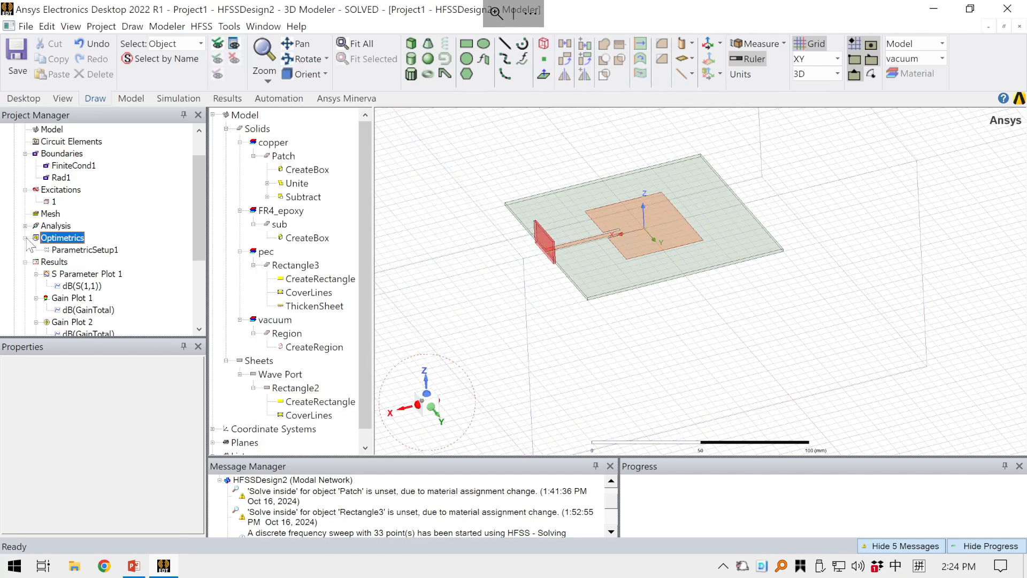
pyautogui.click(56, 251)
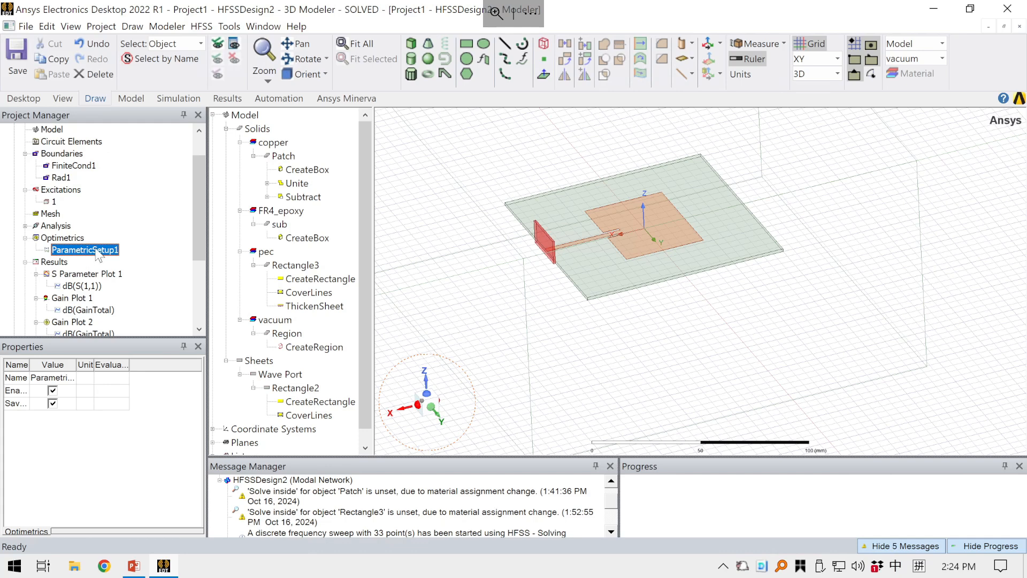
pyautogui.rightClick(83, 259)
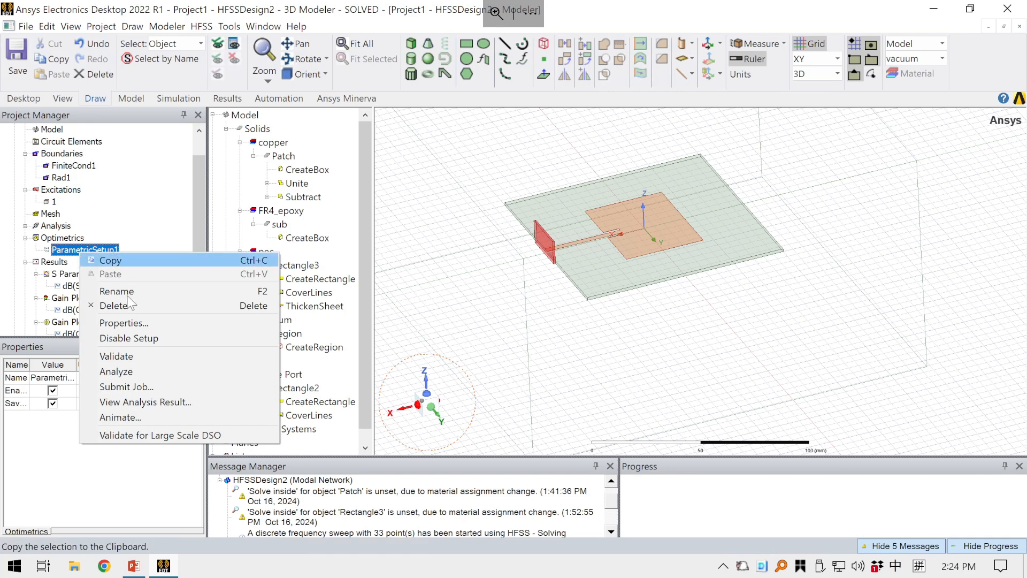
pyautogui.click(132, 372)
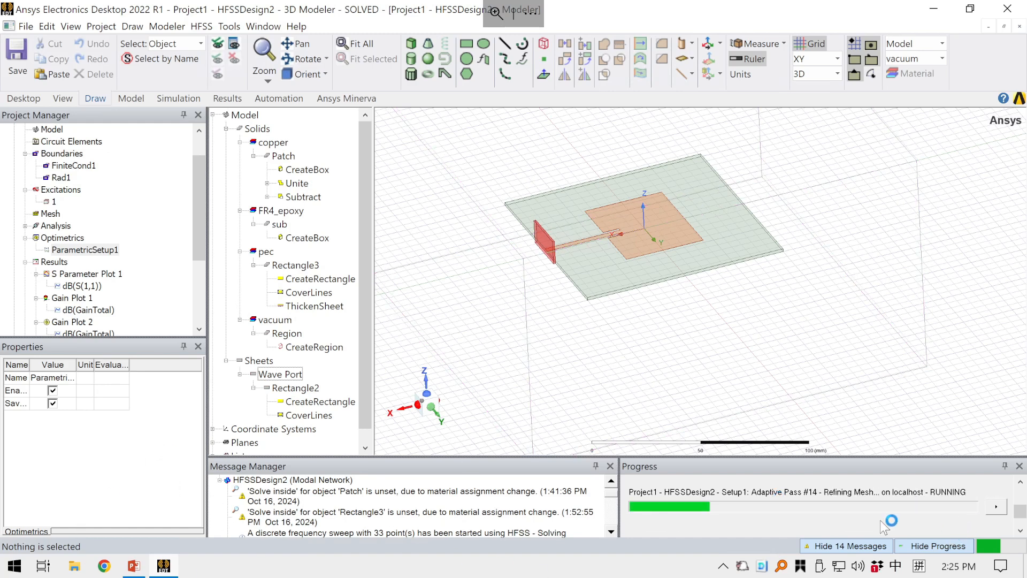
pyautogui.scroll(-3, 884, 522)
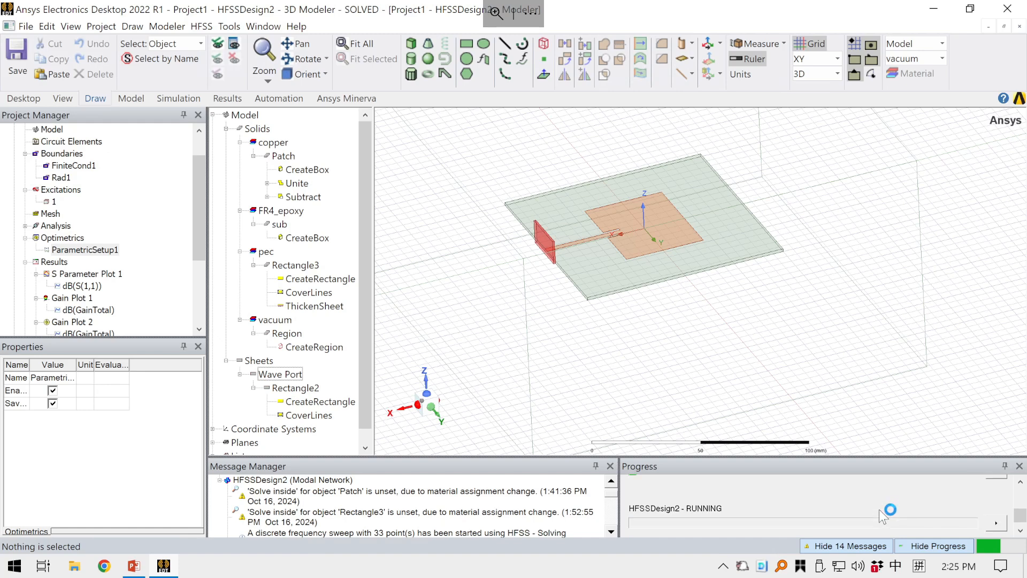
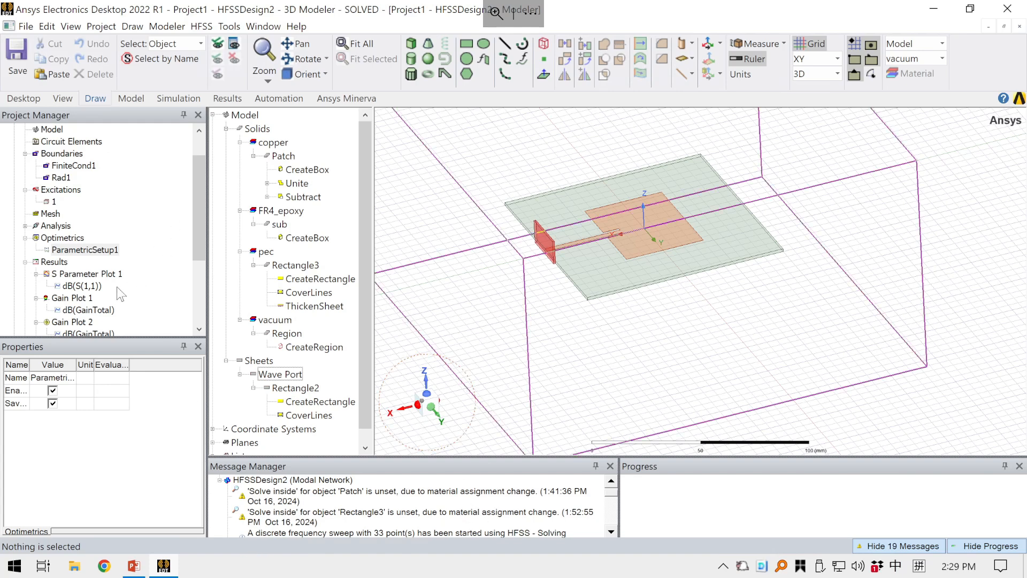
pyautogui.click(94, 288)
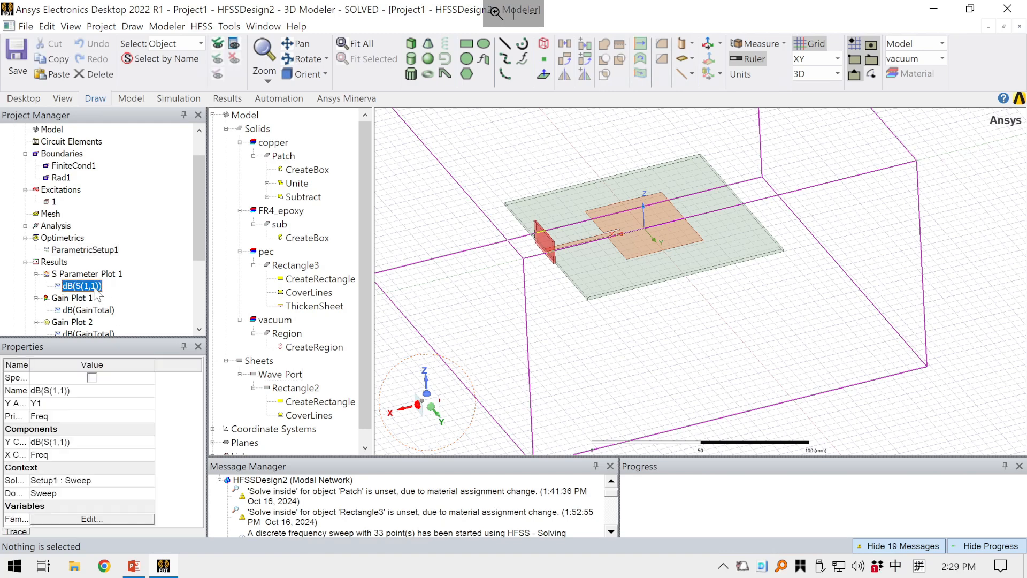
pyautogui.doubleClick(95, 290)
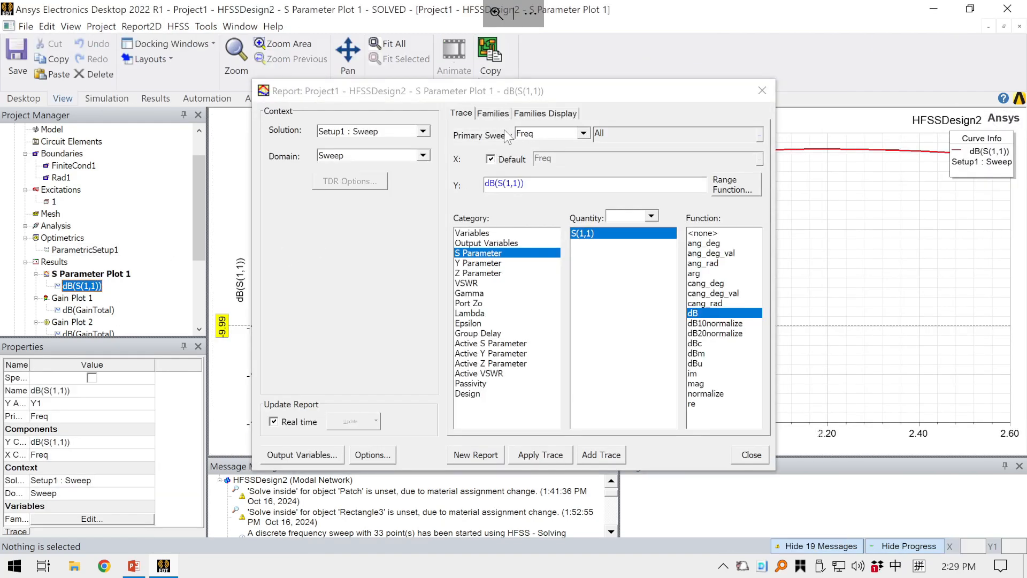
pyautogui.click(497, 114)
pyautogui.click(735, 183)
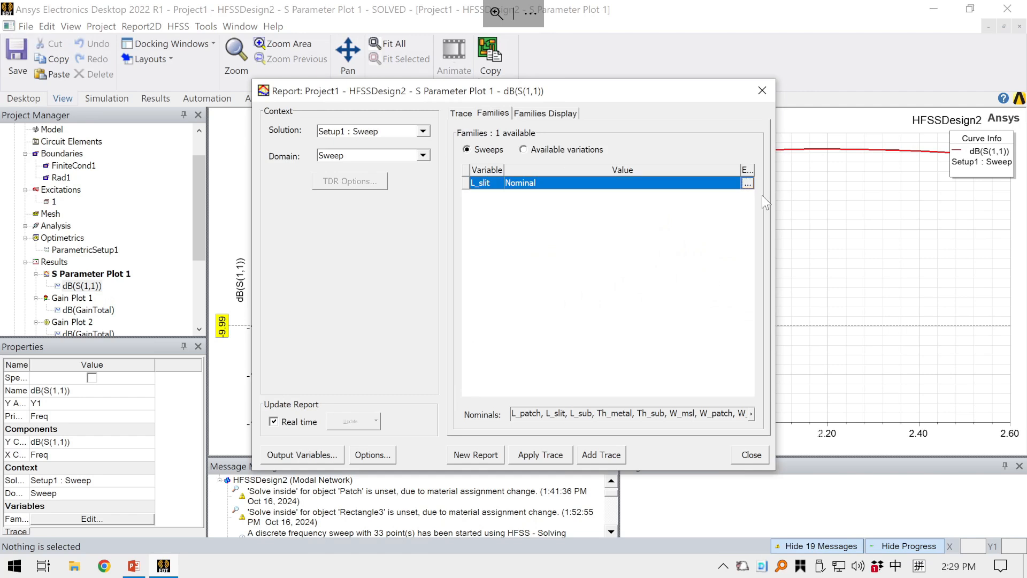
pyautogui.click(481, 193)
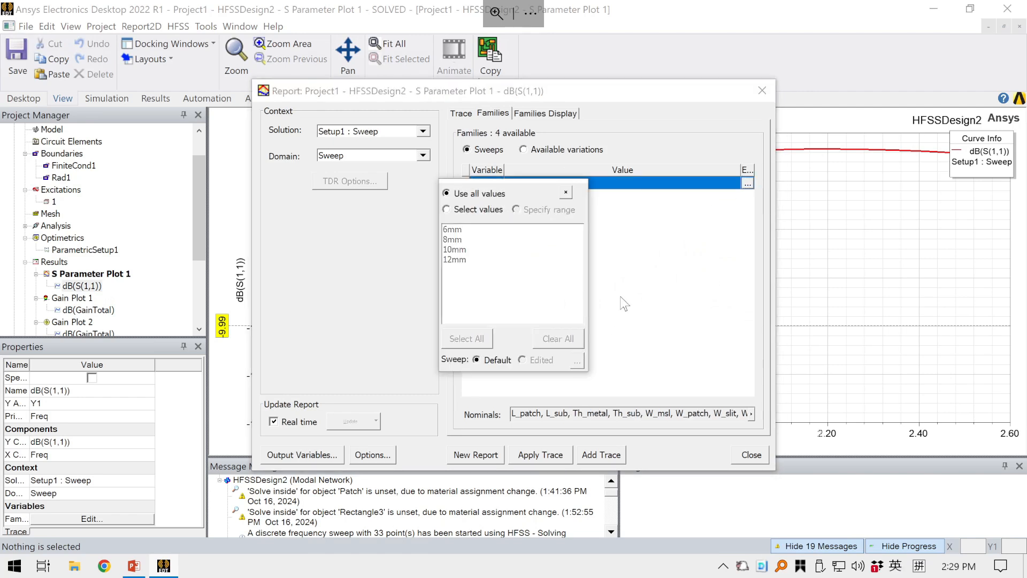
pyautogui.click(661, 304)
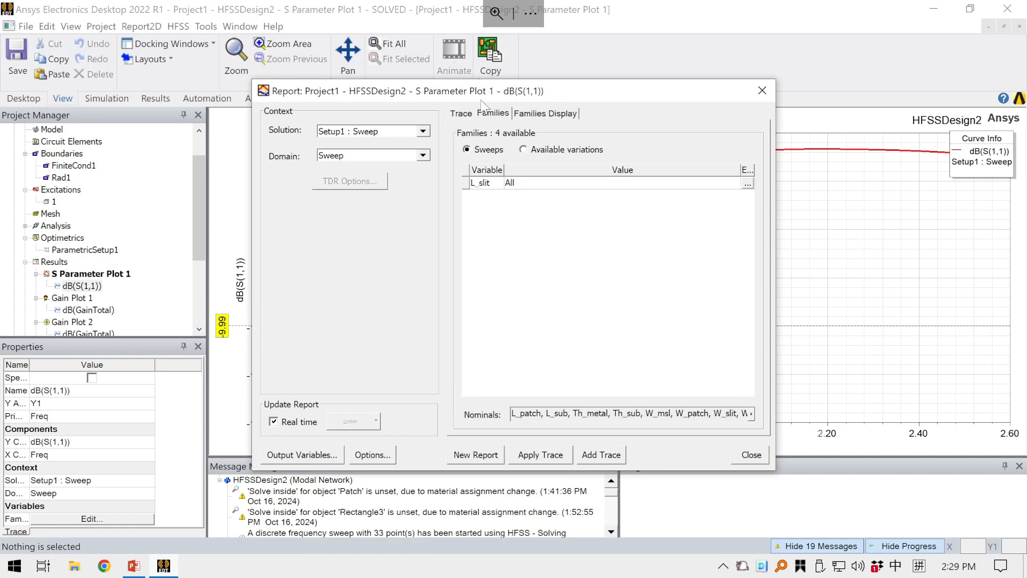
pyautogui.moveTo(544, 91); pyautogui.dragTo(423, 102)
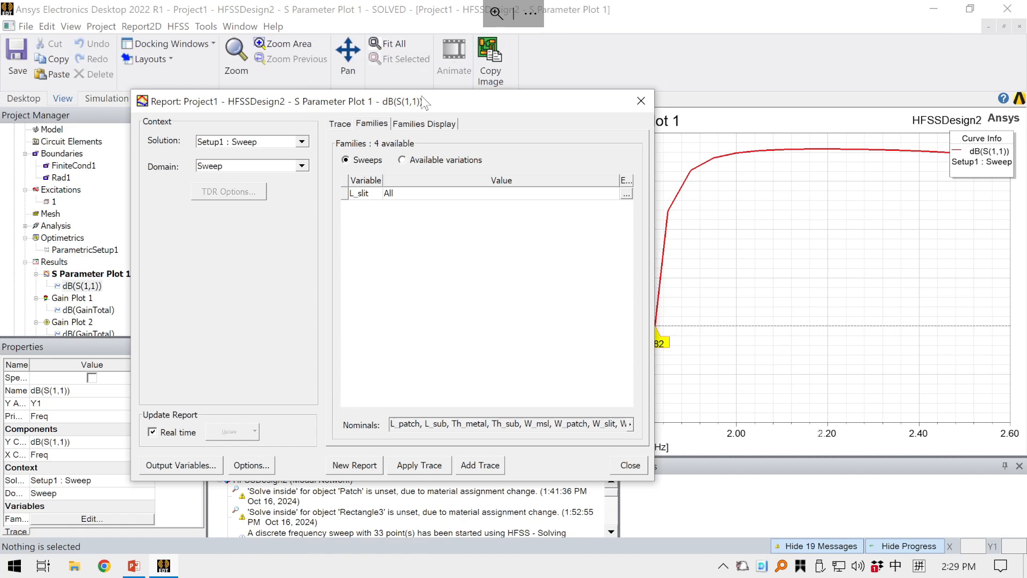
pyautogui.moveTo(456, 107); pyautogui.dragTo(497, 111)
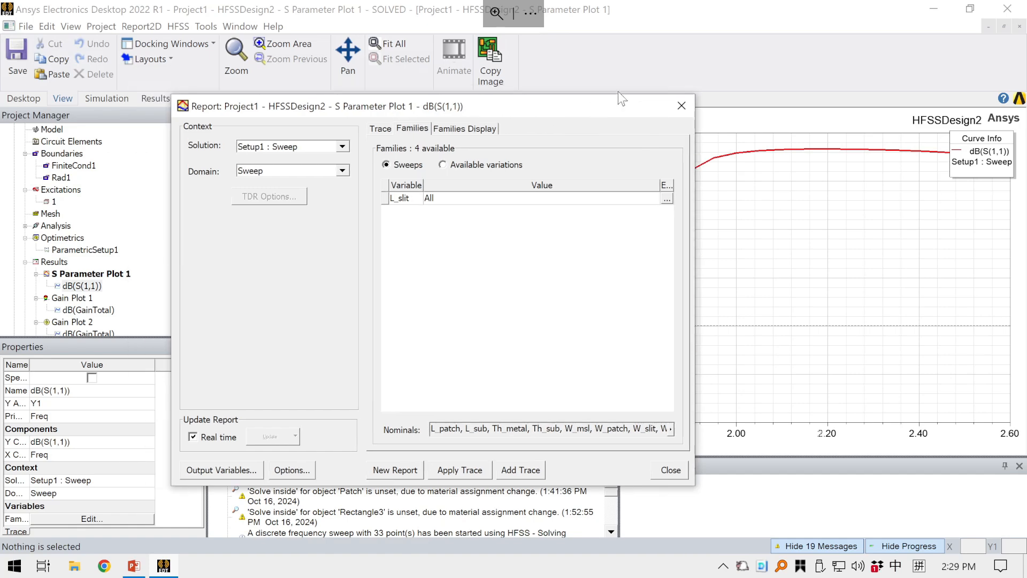
pyautogui.click(681, 106)
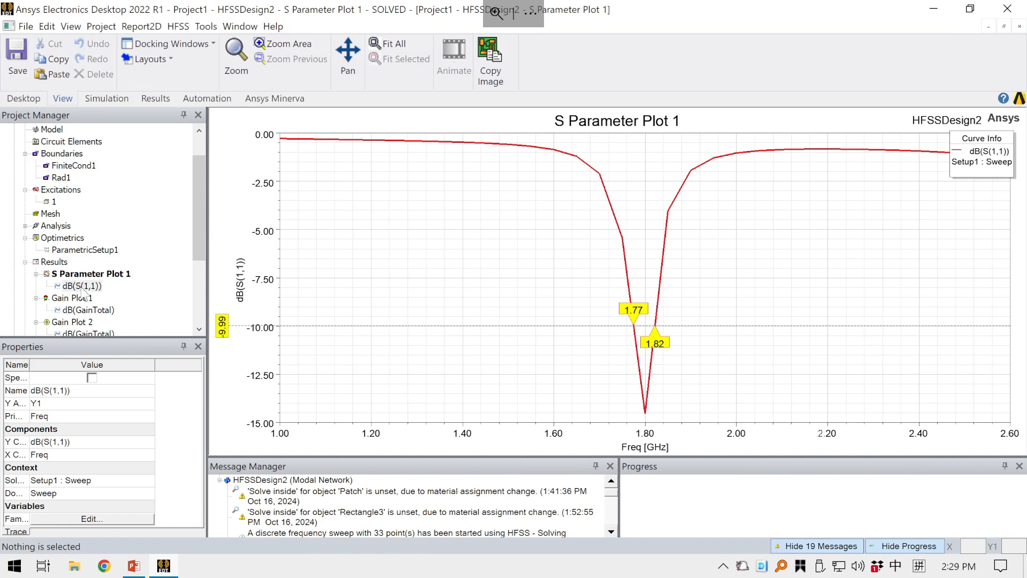
# Set the dB(S(1,1)) trace of S Parameter Plot 1 to use all L_slit values and apply it to the plot.
pyautogui.scroll(-1, 86, 289)
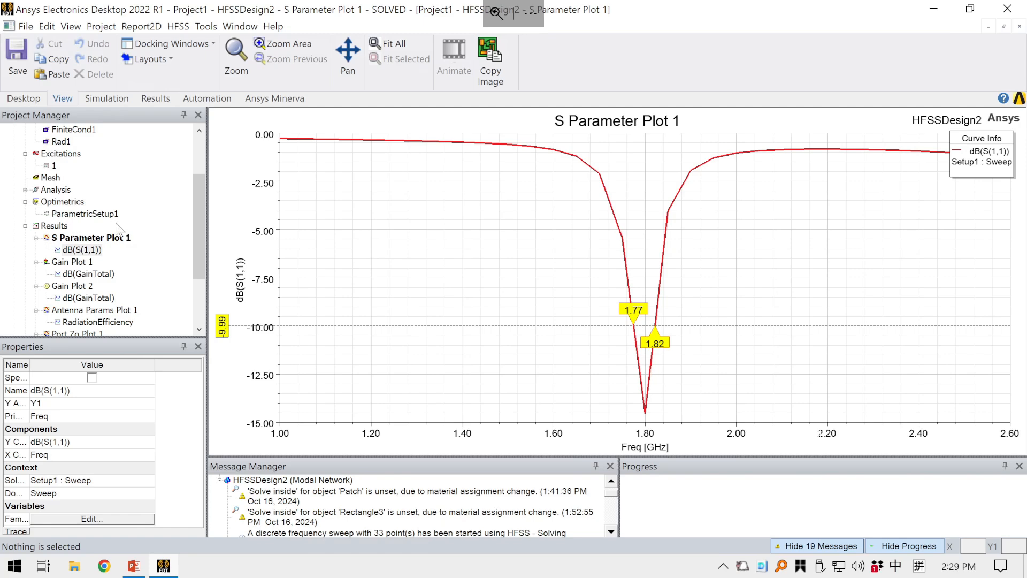
pyautogui.doubleClick(83, 249)
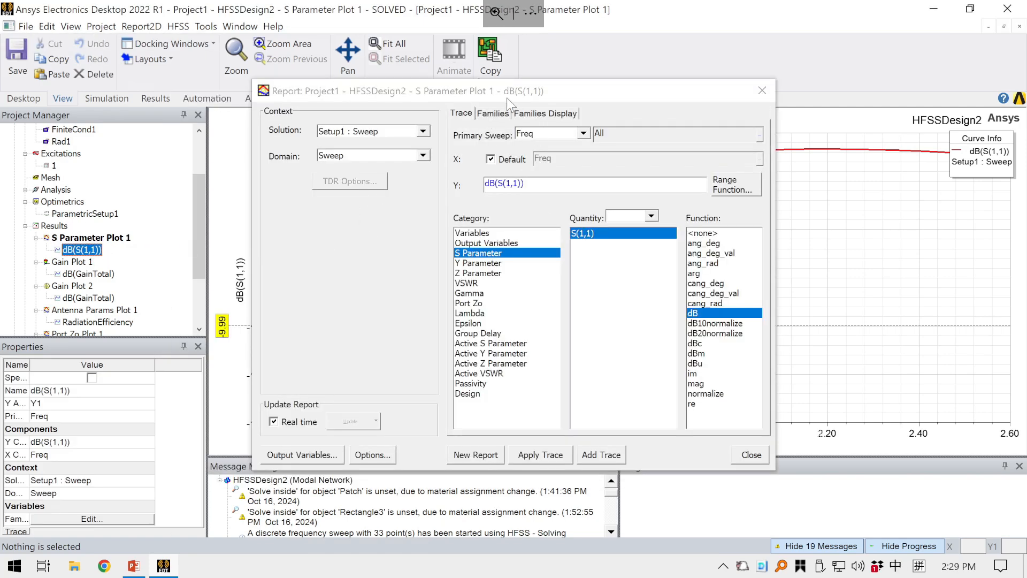
pyautogui.click(492, 113)
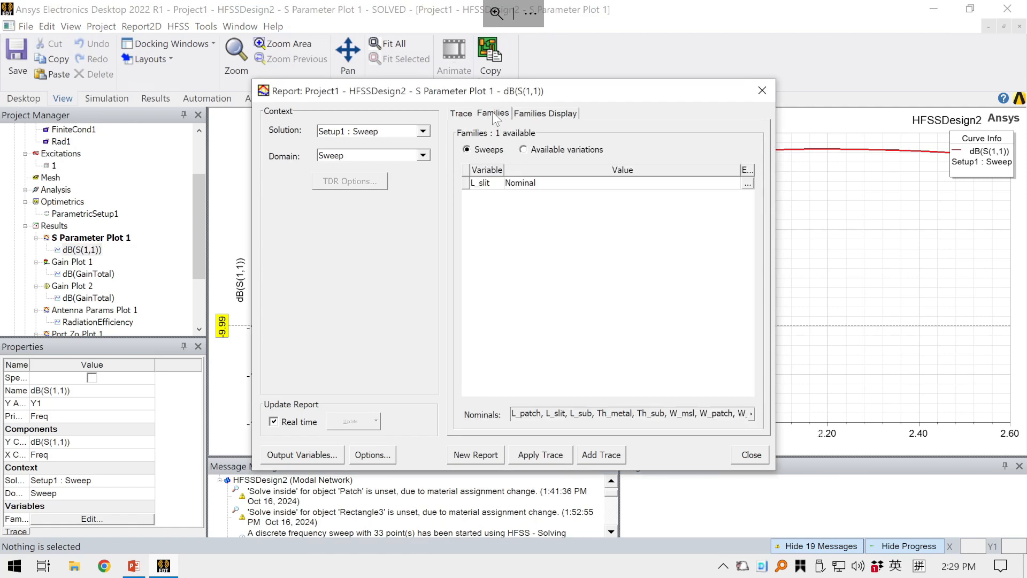
pyautogui.click(750, 179)
pyautogui.click(751, 181)
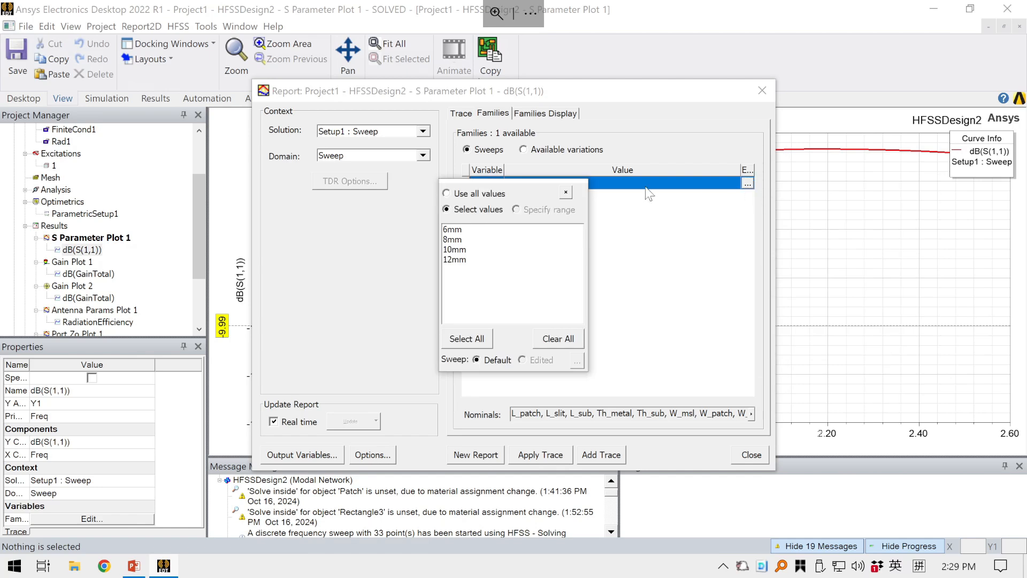
pyautogui.click(485, 193)
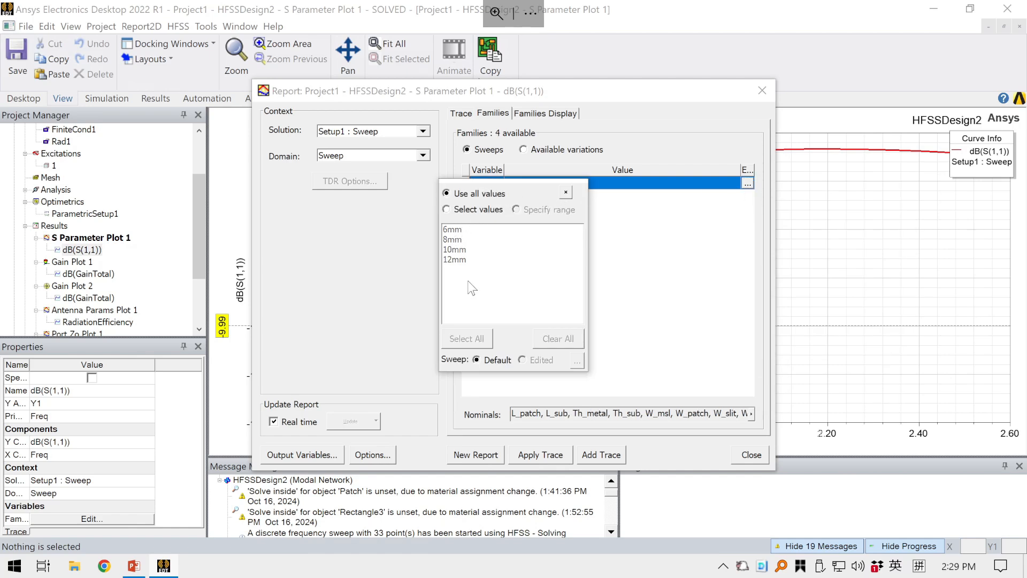
pyautogui.click(698, 302)
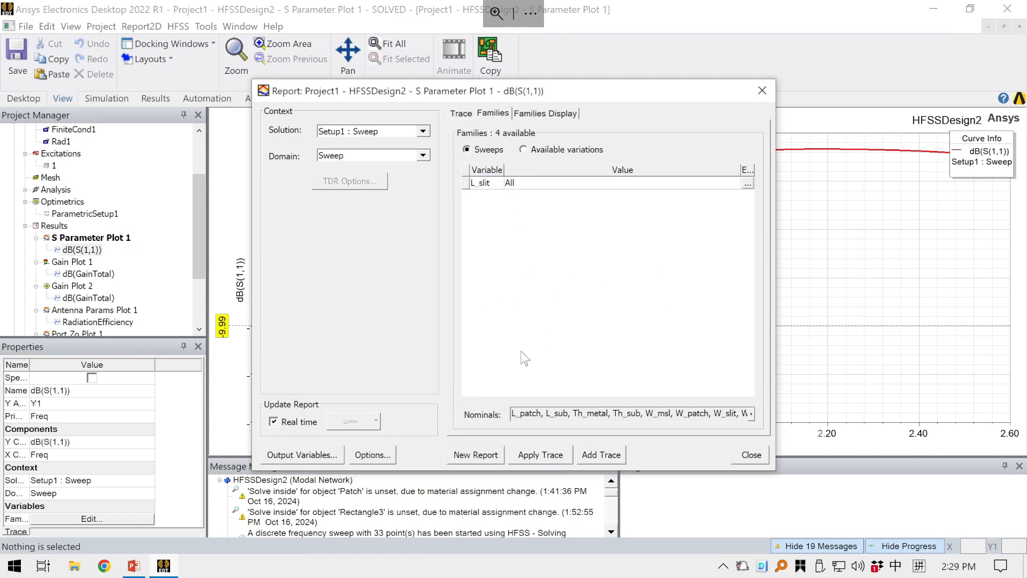
pyautogui.click(543, 454)
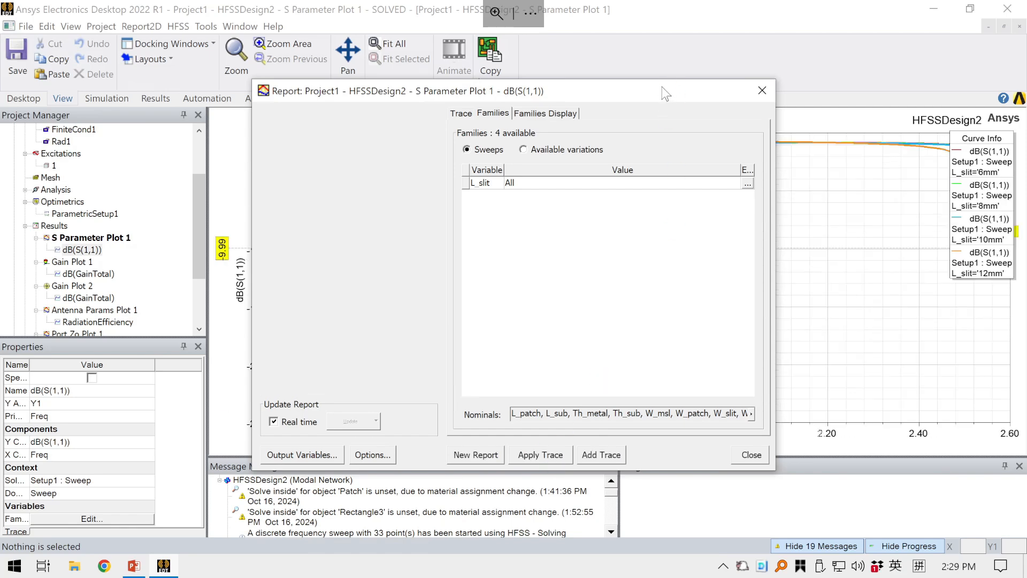
pyautogui.moveTo(662, 87); pyautogui.dragTo(572, 108)
pyautogui.moveTo(443, 127); pyautogui.dragTo(253, 119)
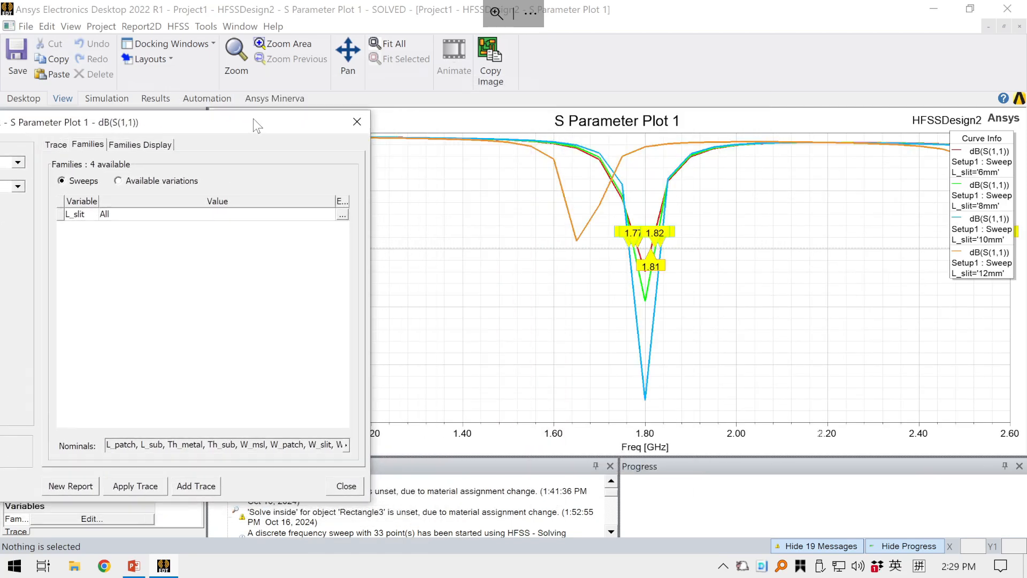
pyautogui.click(358, 124)
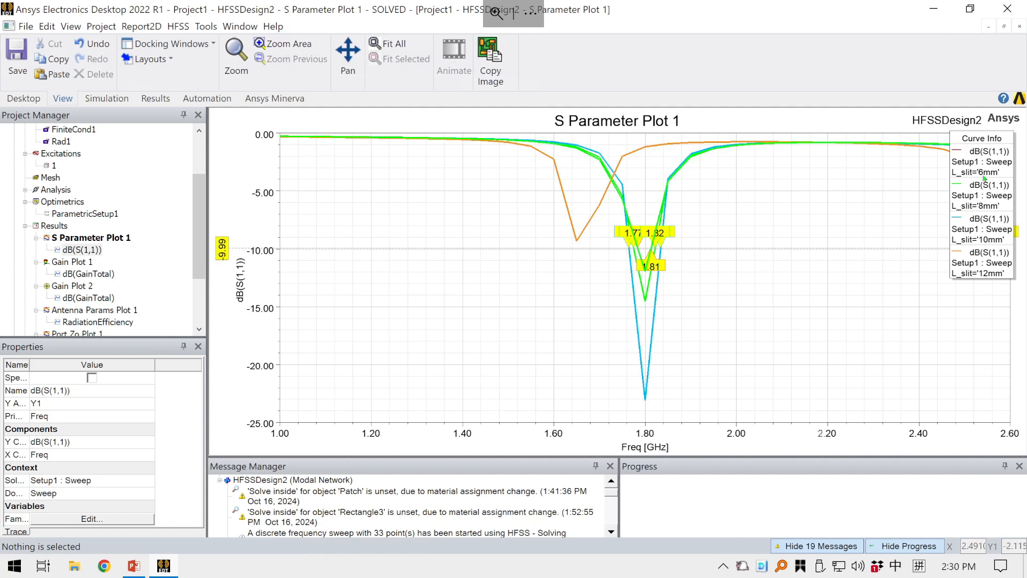
# Compare the S11 curves for L_slit = 8 mm and 10 mm by highlighting them alternately in the plot.
pyautogui.click(984, 207)
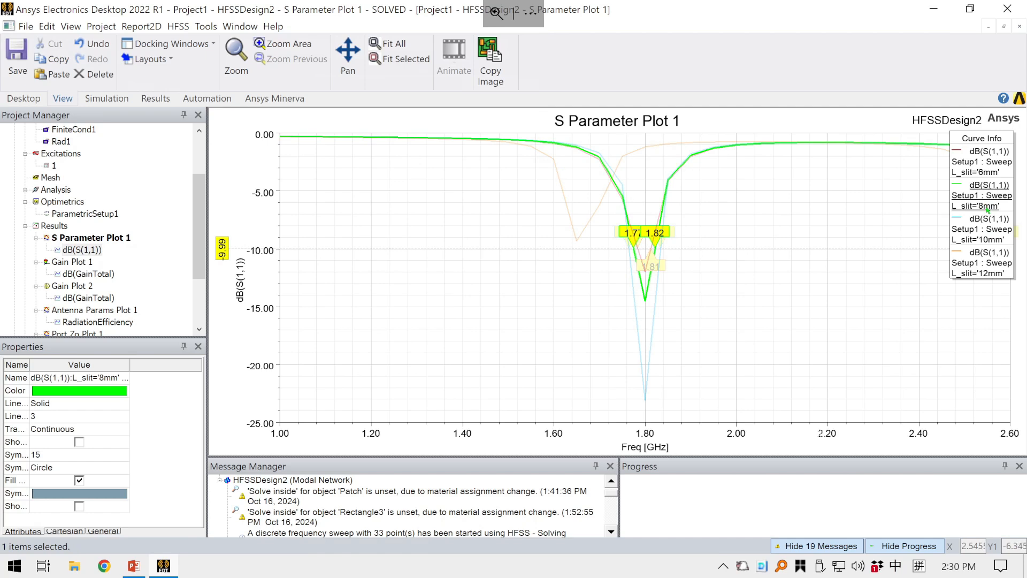
pyautogui.click(981, 236)
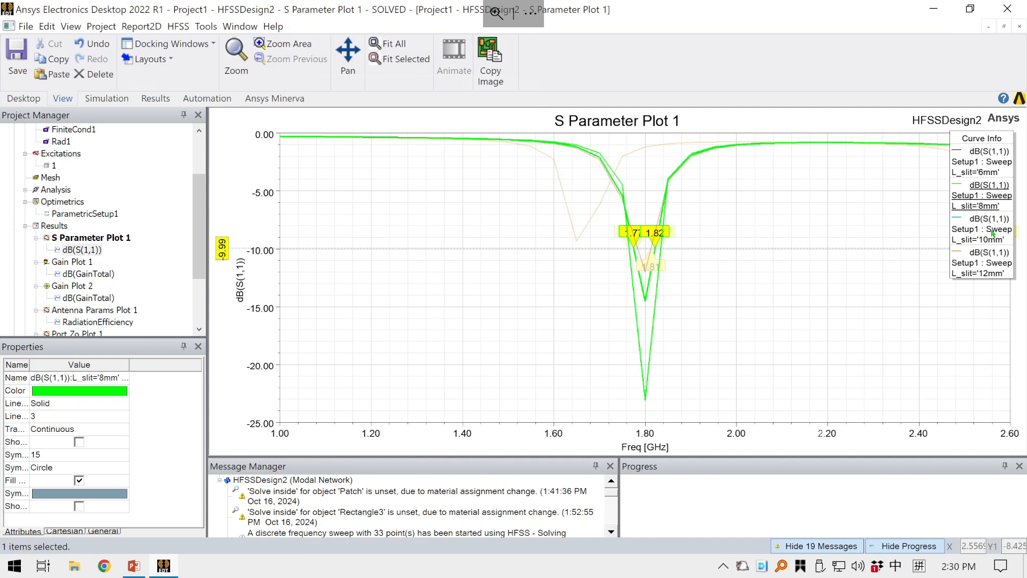
pyautogui.click(989, 203)
pyautogui.click(993, 227)
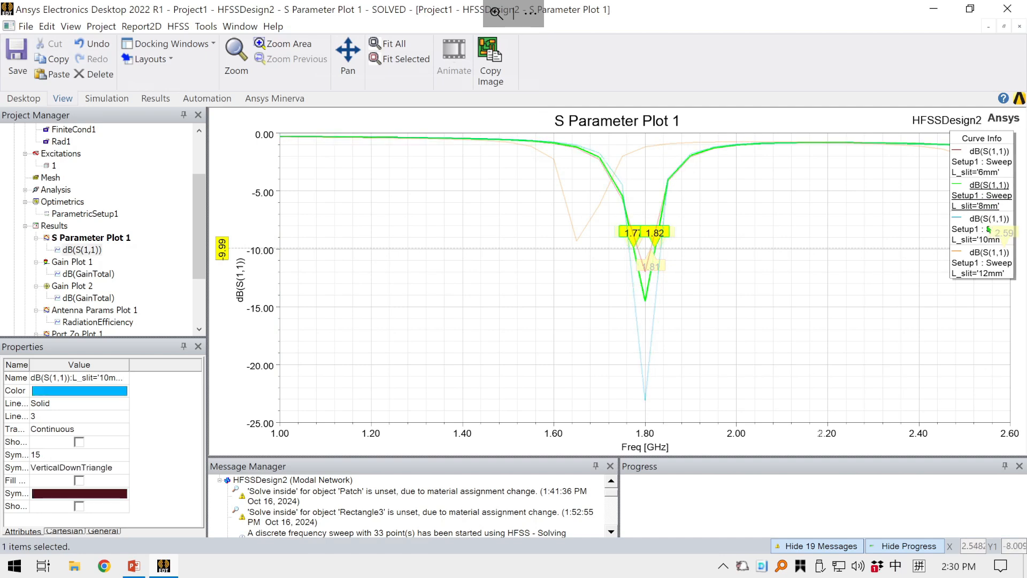
pyautogui.click(981, 202)
pyautogui.click(977, 222)
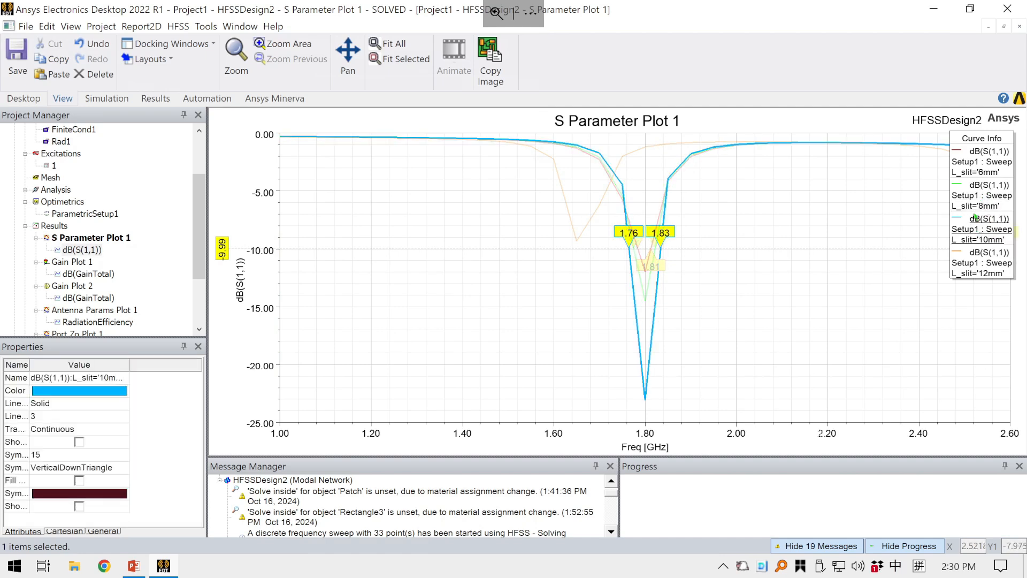
pyautogui.click(978, 203)
pyautogui.click(977, 230)
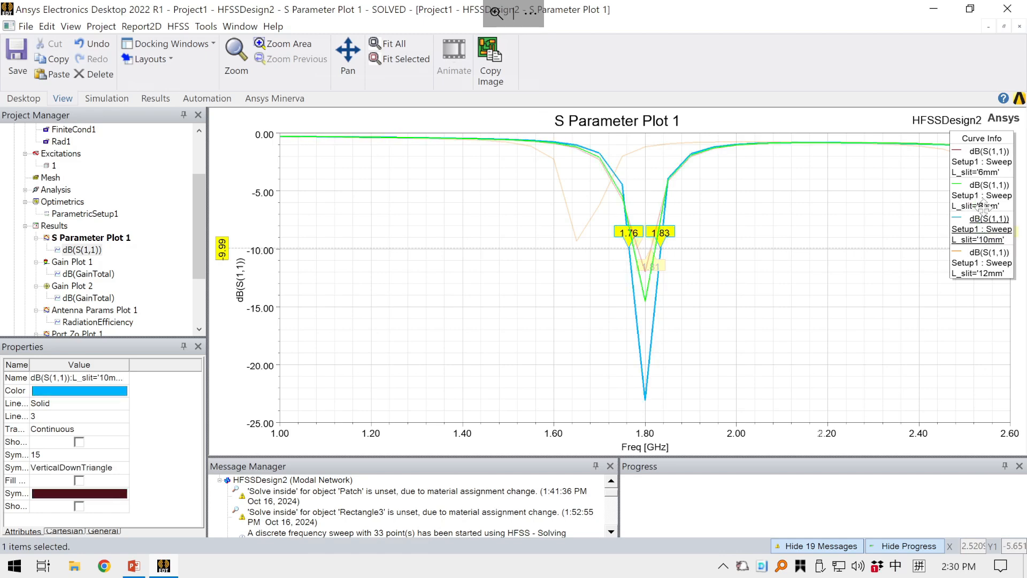
pyautogui.click(977, 203)
pyautogui.click(976, 238)
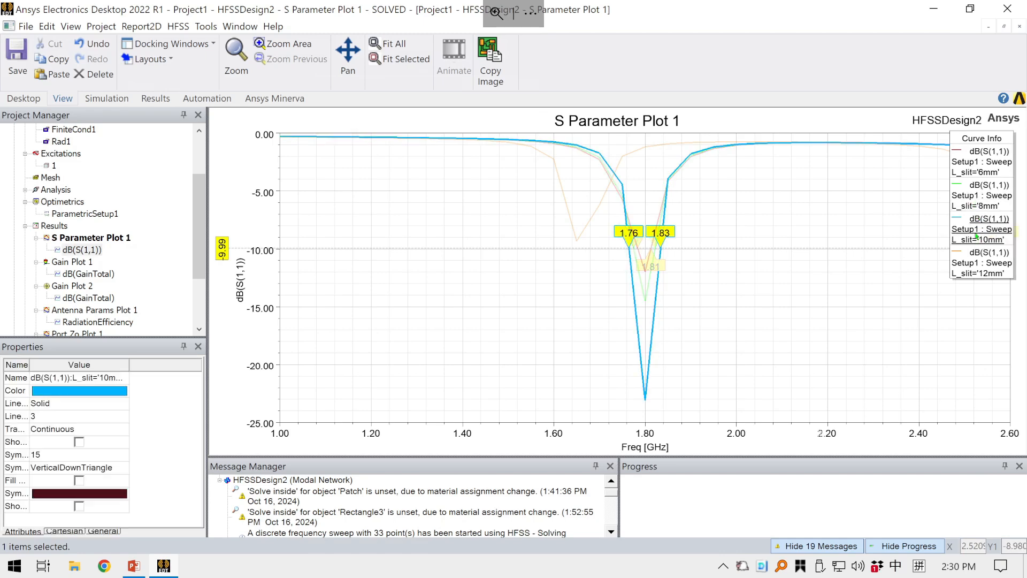
# Change the L_slit sweep in ParametricSetup1 to a linear step from 9 mm to 11 mm in 1 mm steps and confirm the setup.
pyautogui.doubleClick(72, 214)
pyautogui.click(430, 172)
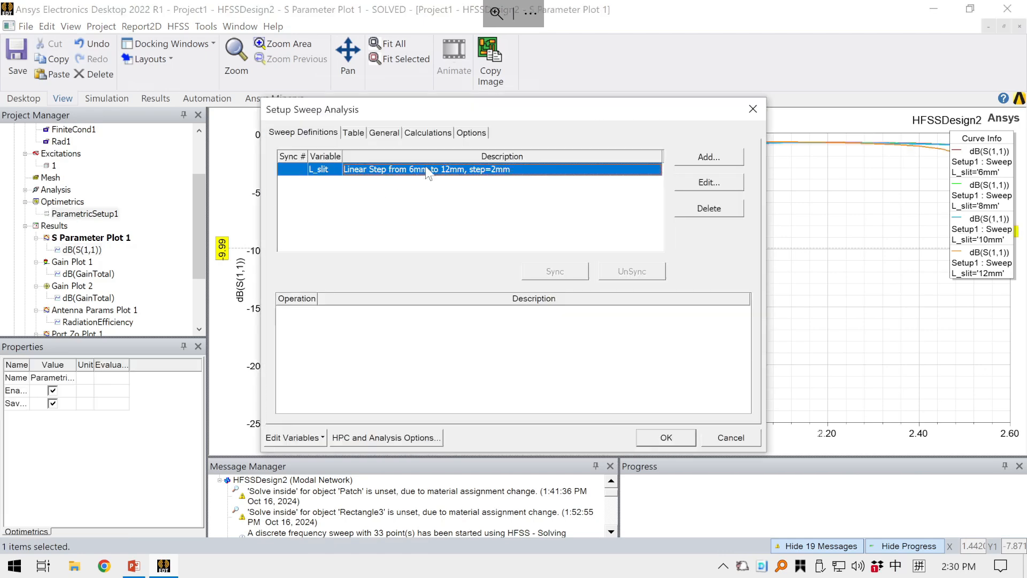
pyautogui.click(703, 183)
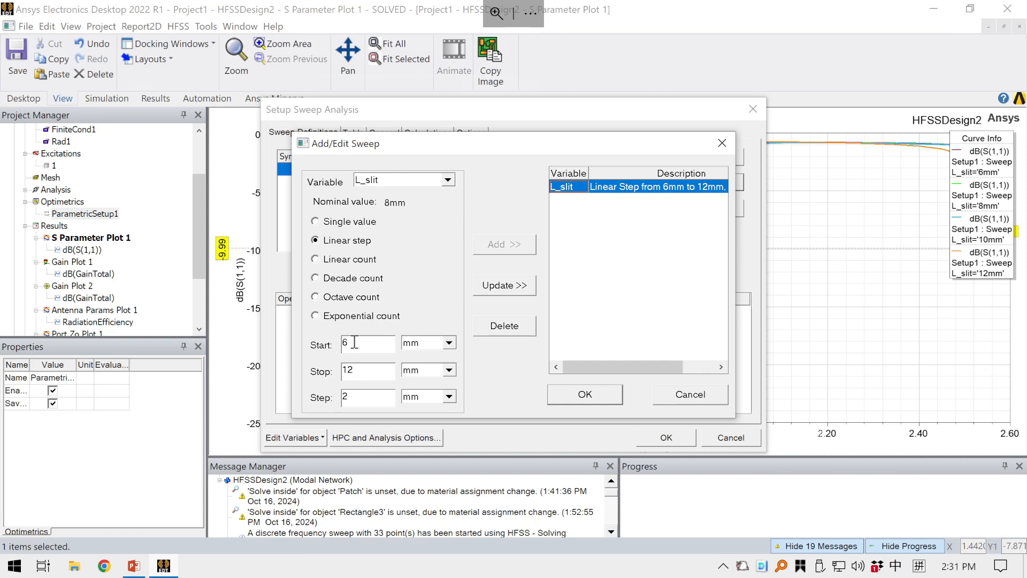
pyautogui.moveTo(355, 343); pyautogui.dragTo(348, 372)
pyautogui.write('9')
pyautogui.write('1')
pyautogui.moveTo(354, 396); pyautogui.dragTo(343, 398)
pyautogui.write('1')
pyautogui.click(583, 397)
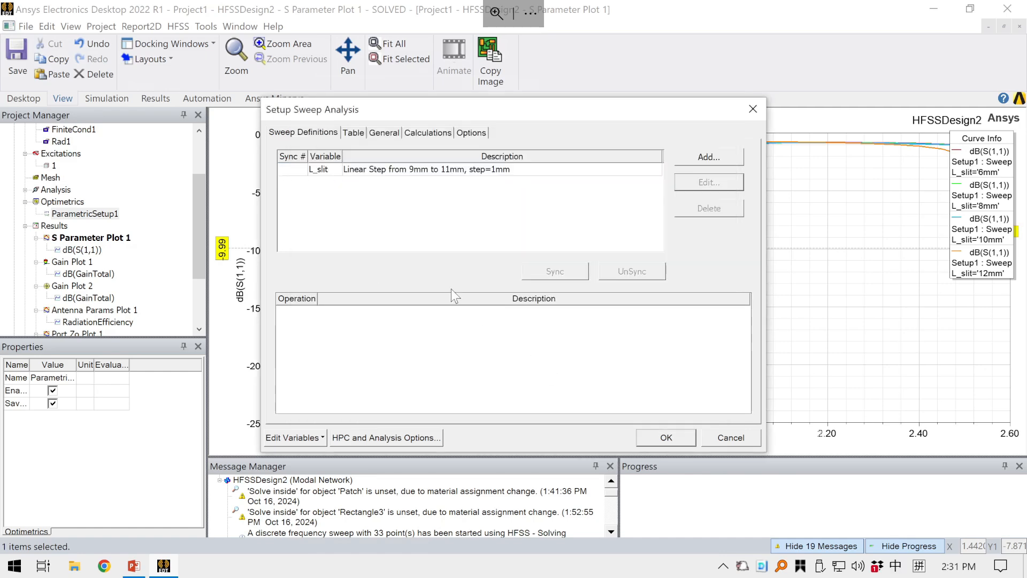
pyautogui.click(666, 437)
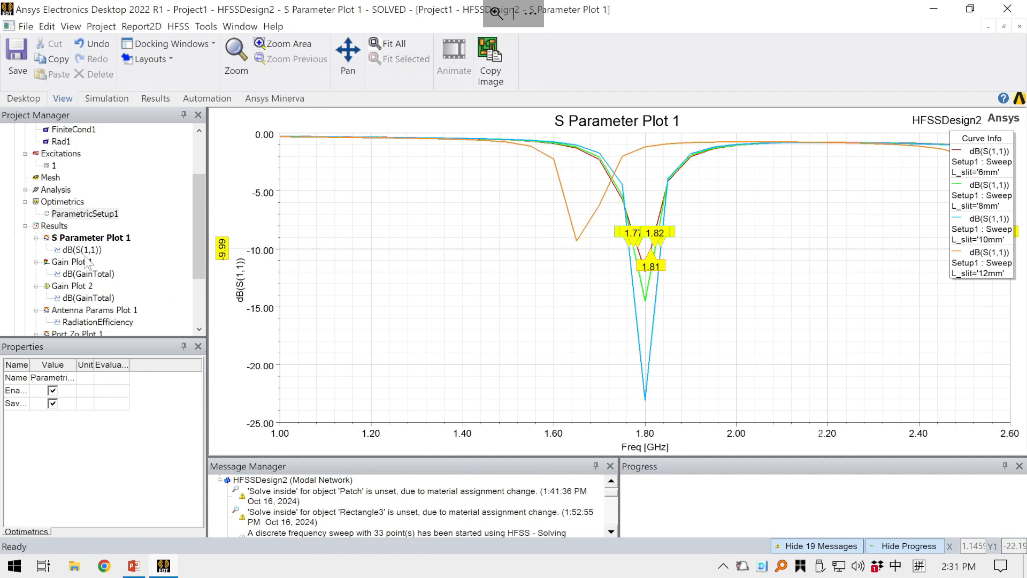
# Rerun the analysis of ParametricSetup1 with the refined L_slit range.
pyautogui.click(94, 214)
pyautogui.rightClick(91, 211)
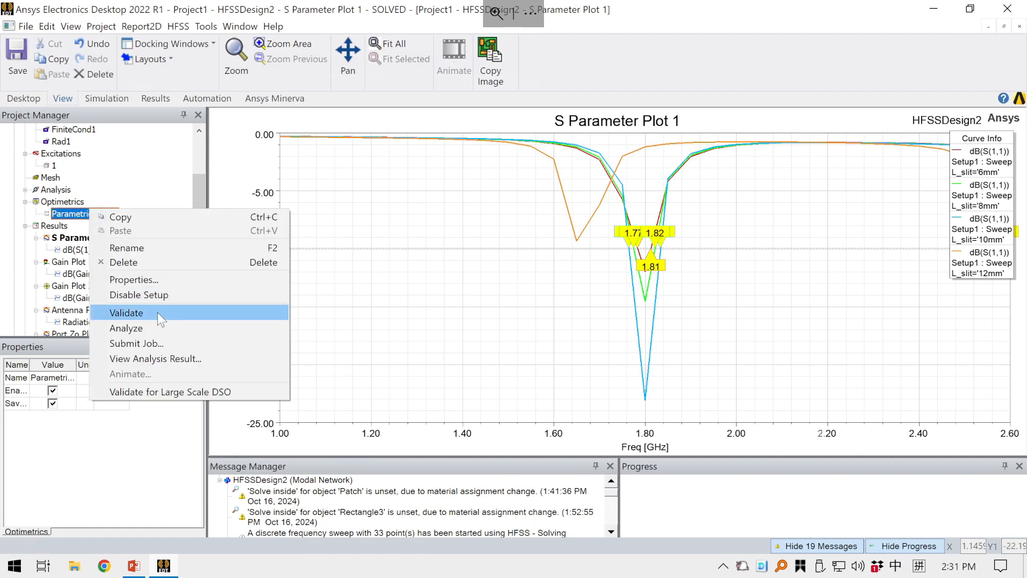
pyautogui.click(156, 328)
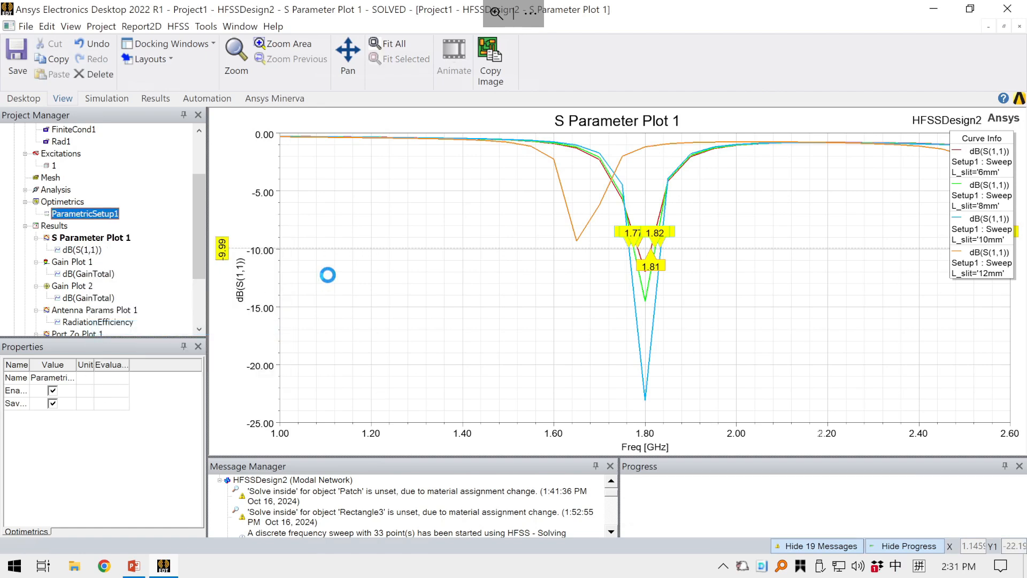